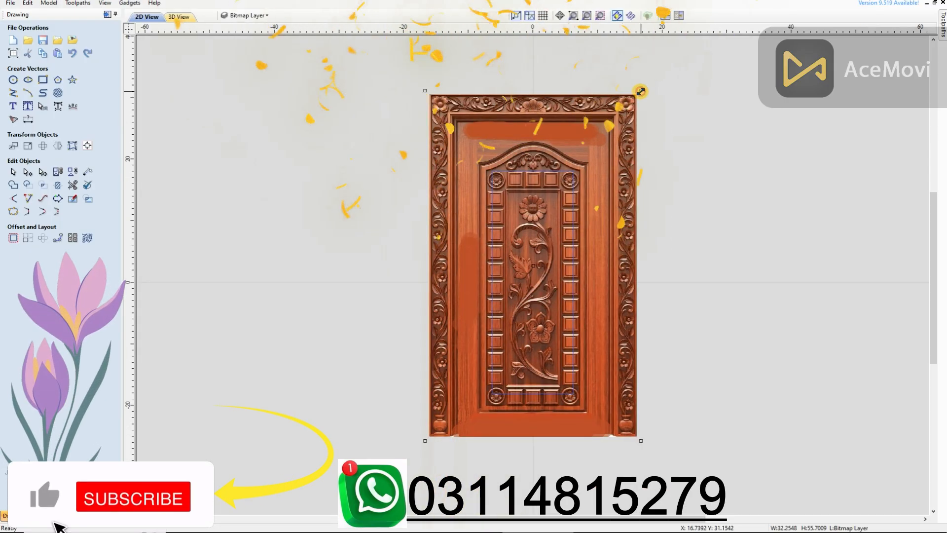
Enlarge the door bitmap to about 38.47 by 66.43 inches, with its carved panel over the rectangle vector
{"action": "left_click_drag", "start_coordinate": [654, 70], "coordinate": [670, 44]}
{"action": "left_click_drag", "start_coordinate": [623, 131], "coordinate": [615, 135]}
{"action": "scroll", "coordinate": [583, 256], "scroll_direction": "up", "scroll_amount": 2}
{"action": "scroll", "coordinate": [552, 235], "scroll_direction": "down", "scroll_amount": 2}
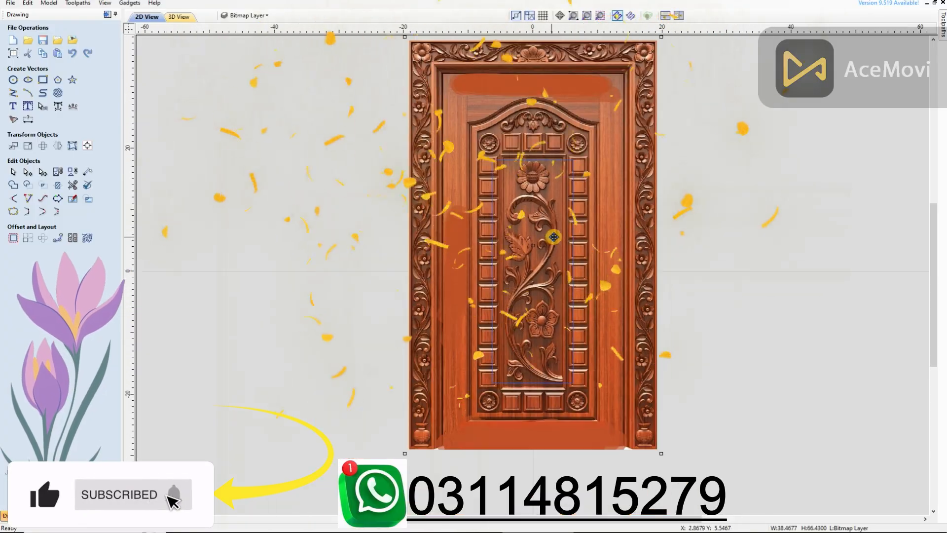
Fade the door bitmap slightly through its bitmap properties
{"action": "double_click", "coordinate": [523, 216]}
{"action": "mouse_move", "coordinate": [427, 261]}
{"action": "left_mouse_down"}
{"action": "mouse_move", "coordinate": [465, 261]}
{"action": "mouse_move", "coordinate": [441, 261]}
{"action": "left_mouse_up"}
{"action": "left_click", "coordinate": [476, 281]}
Draw a vertical centre line from the top to the bottom of the inner panel rectangle and align it to the centre
{"action": "left_click", "coordinate": [14, 93]}
{"action": "left_click", "coordinate": [533, 159]}
{"action": "left_click", "coordinate": [533, 383]}
{"action": "right_click", "coordinate": [533, 383]}
{"action": "left_click", "coordinate": [88, 145]}
{"action": "left_click", "coordinate": [60, 66]}
Reopen the door bitmap's properties to recheck its fade setting
{"action": "double_click", "coordinate": [577, 243]}
{"action": "scroll", "coordinate": [546, 182], "scroll_direction": "up", "scroll_amount": 3}
{"action": "mouse_move", "coordinate": [441, 261]}
{"action": "left_mouse_down"}
{"action": "mouse_move", "coordinate": [427, 262]}
{"action": "mouse_move", "coordinate": [441, 261]}
{"action": "left_mouse_up"}
{"action": "scroll", "coordinate": [547, 182], "scroll_direction": "down", "scroll_amount": 3}
{"action": "scroll", "coordinate": [574, 206], "scroll_direction": "up", "scroll_amount": 2}
{"action": "scroll", "coordinate": [574, 206], "scroll_direction": "down", "scroll_amount": 1}
{"action": "double_click", "coordinate": [582, 207]}
{"action": "left_click", "coordinate": [475, 281]}
Offset the rectangle vector that frames the central carved panel
{"action": "scroll", "coordinate": [563, 183], "scroll_direction": "up", "scroll_amount": 2}
{"action": "left_click", "coordinate": [555, 185]}
{"action": "left_click", "coordinate": [13, 237]}
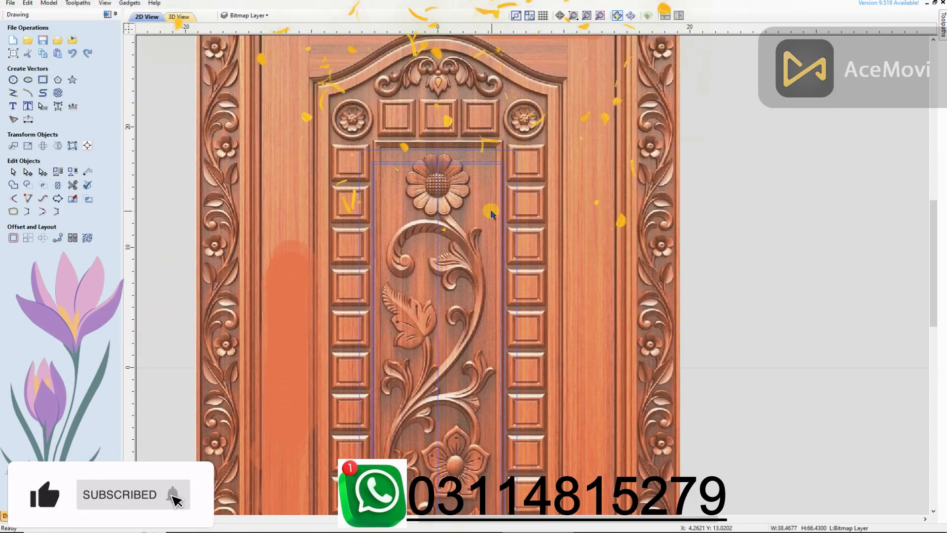
Scale the door bitmap to about 36.20 by 62.52 inches over the panel rectangle
{"action": "scroll", "coordinate": [551, 385], "scroll_direction": "up", "scroll_amount": 4}
{"action": "scroll", "coordinate": [550, 379], "scroll_direction": "down", "scroll_amount": 3}
{"action": "scroll", "coordinate": [496, 190], "scroll_direction": "up", "scroll_amount": 4}
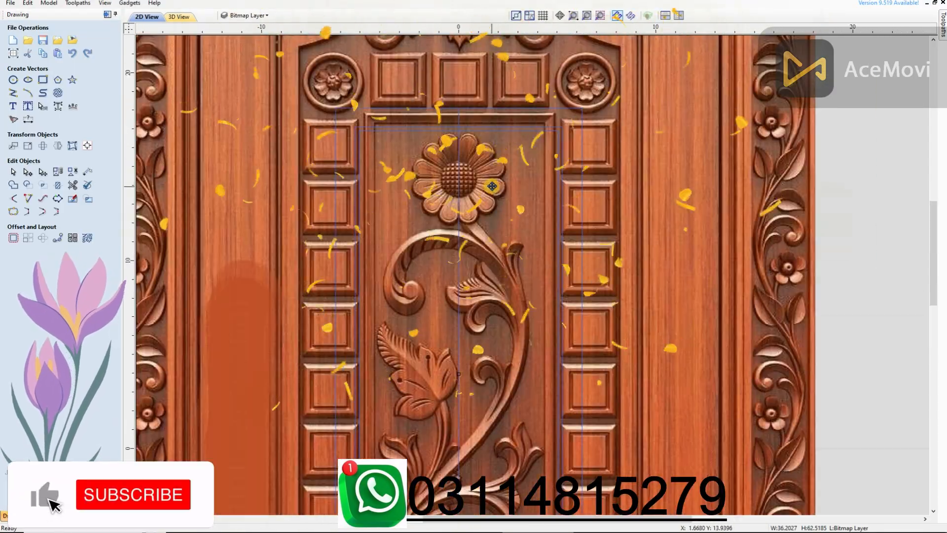
{"action": "scroll", "coordinate": [511, 209], "scroll_direction": "down", "scroll_amount": 4}
Fade the resized door bitmap through its bitmap properties and deselect it
{"action": "double_click", "coordinate": [543, 302]}
{"action": "left_click_drag", "start_coordinate": [427, 262], "coordinate": [441, 262]}
{"action": "left_click", "coordinate": [475, 281]}
{"action": "scroll", "coordinate": [552, 256], "scroll_direction": "up", "scroll_amount": 1}
{"action": "left_click", "coordinate": [249, 16]}
{"action": "left_click", "coordinate": [523, 221]}
Draw a three-segment polyline, about 7.65 by 13.58 inches, along the inner edge of the lower stem up to the large flower
{"action": "scroll", "coordinate": [523, 221], "scroll_direction": "up", "scroll_amount": 1}
{"action": "scroll", "coordinate": [602, 203], "scroll_direction": "down", "scroll_amount": 1}
{"action": "scroll", "coordinate": [513, 296], "scroll_direction": "up", "scroll_amount": 1}
{"action": "scroll", "coordinate": [536, 268], "scroll_direction": "down", "scroll_amount": 1}
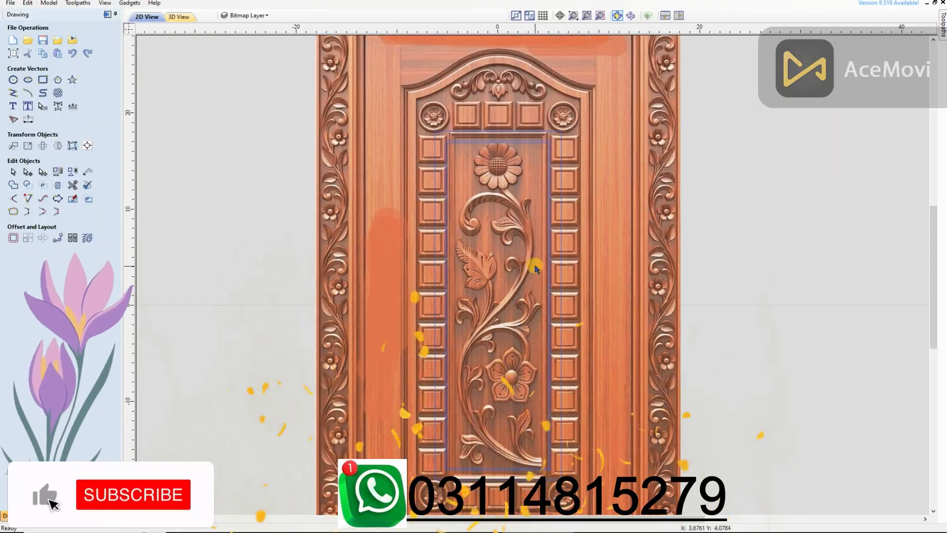
{"action": "scroll", "coordinate": [499, 395], "scroll_direction": "up", "scroll_amount": 1}
{"action": "scroll", "coordinate": [513, 331], "scroll_direction": "down", "scroll_amount": 1}
{"action": "scroll", "coordinate": [558, 360], "scroll_direction": "up", "scroll_amount": 1}
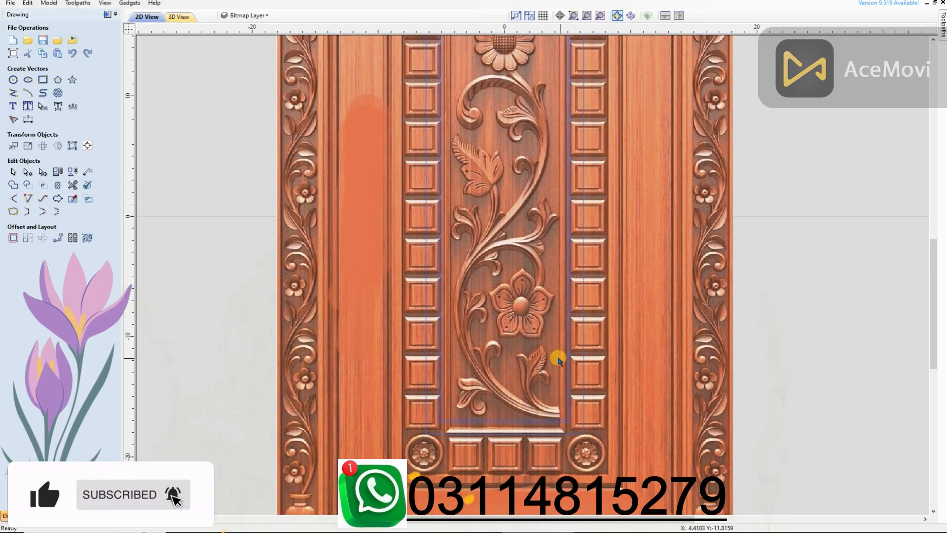
{"action": "scroll", "coordinate": [558, 360], "scroll_direction": "down", "scroll_amount": 1}
{"action": "scroll", "coordinate": [568, 311], "scroll_direction": "up", "scroll_amount": 2}
{"action": "left_click", "coordinate": [14, 93]}
{"action": "scroll", "coordinate": [553, 420], "scroll_direction": "down", "scroll_amount": 2}
{"action": "scroll", "coordinate": [539, 446], "scroll_direction": "up", "scroll_amount": 3}
{"action": "scroll", "coordinate": [575, 412], "scroll_direction": "down", "scroll_amount": 1}
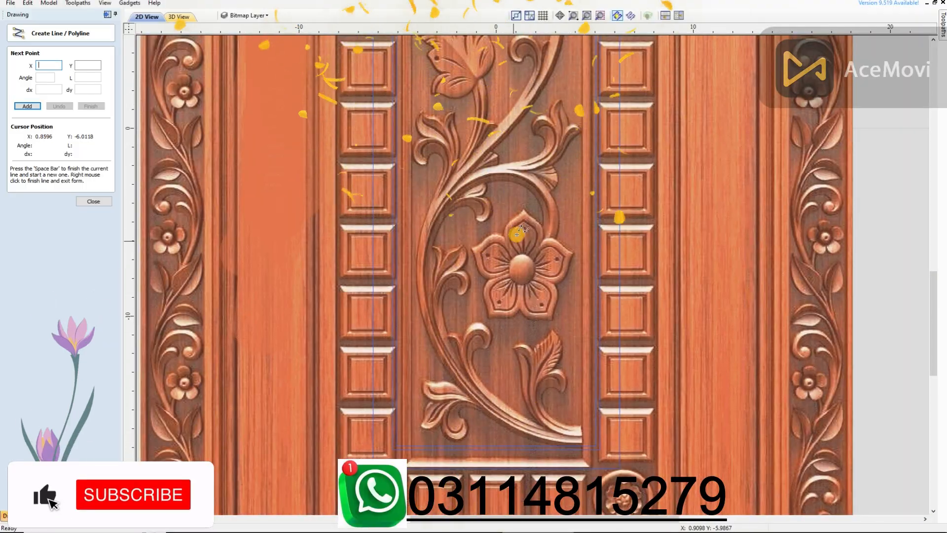
{"action": "scroll", "coordinate": [576, 436], "scroll_direction": "up", "scroll_amount": 3}
{"action": "left_click", "coordinate": [587, 431]}
{"action": "scroll", "coordinate": [333, 276], "scroll_direction": "down", "scroll_amount": 3}
{"action": "scroll", "coordinate": [321, 148], "scroll_direction": "up", "scroll_amount": 4}
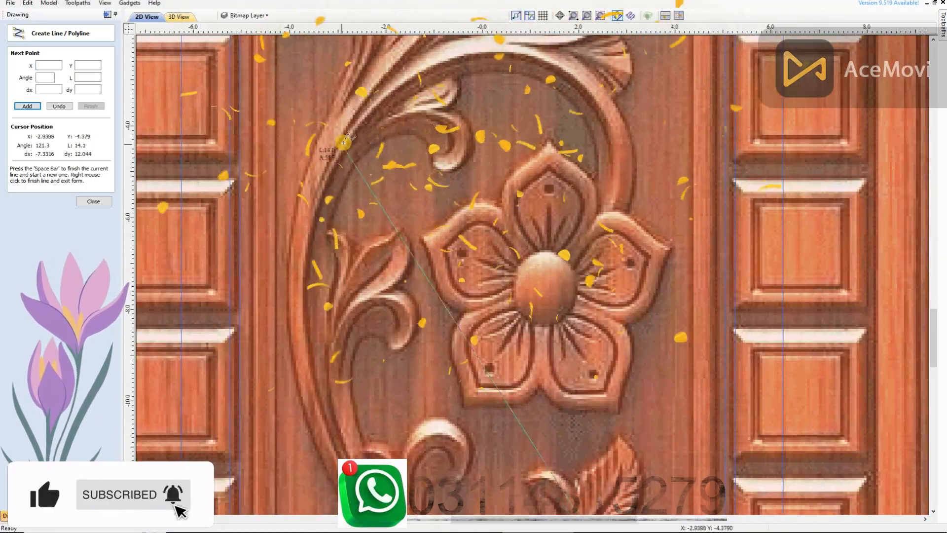
{"action": "scroll", "coordinate": [362, 153], "scroll_direction": "down", "scroll_amount": 4}
{"action": "scroll", "coordinate": [340, 183], "scroll_direction": "up", "scroll_amount": 4}
{"action": "left_click", "coordinate": [362, 186]}
{"action": "scroll", "coordinate": [367, 190], "scroll_direction": "down", "scroll_amount": 5}
{"action": "scroll", "coordinate": [415, 89], "scroll_direction": "up", "scroll_amount": 4}
{"action": "left_click", "coordinate": [469, 257]}
{"action": "scroll", "coordinate": [499, 330], "scroll_direction": "up", "scroll_amount": 1}
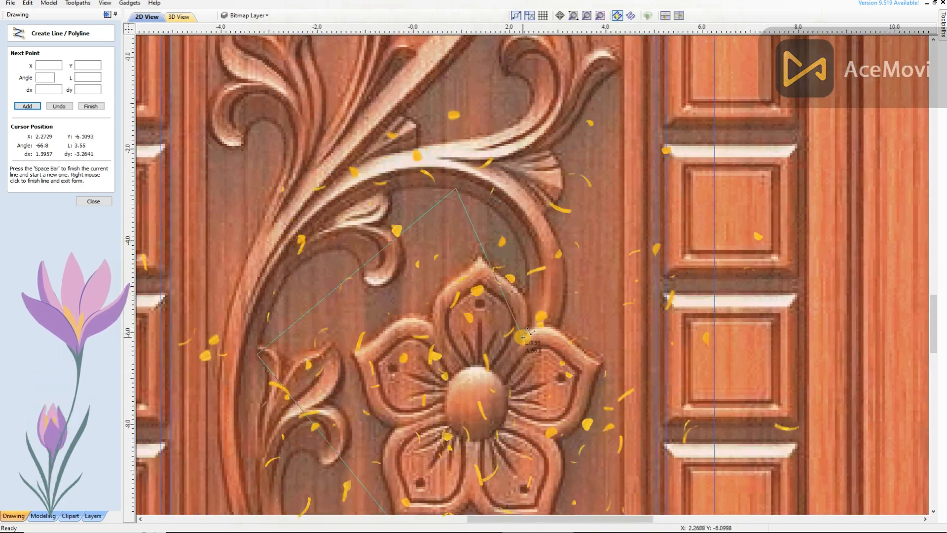
{"action": "left_click", "coordinate": [518, 321]}
{"action": "right_click", "coordinate": [518, 322]}
Move the stem polyline to Layer 1 and make Layer 1 the active layer
{"action": "right_click", "coordinate": [429, 238]}
{"action": "mouse_move", "coordinate": [476, 442]}
{"action": "left_click", "coordinate": [584, 452]}
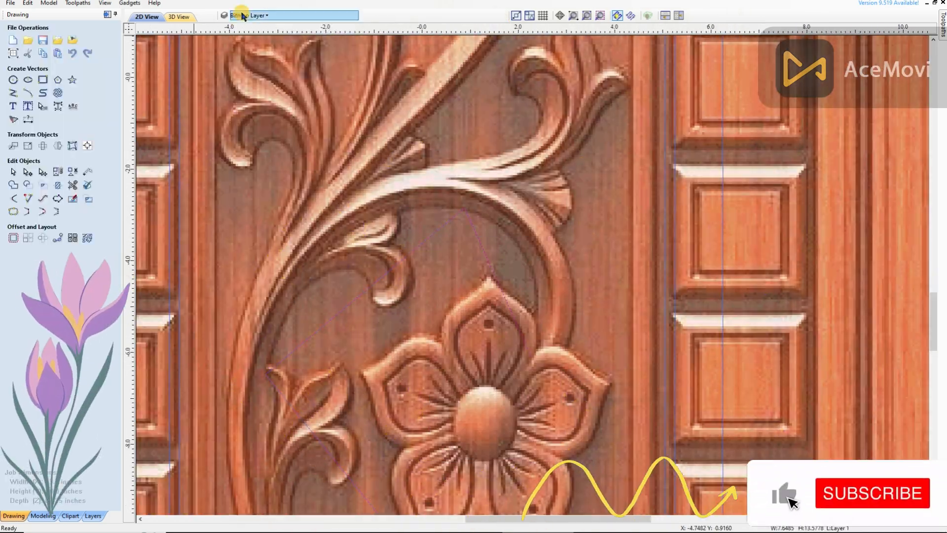
{"action": "left_click", "coordinate": [340, 70]}
Convert the stem polyline's spans to Bezier curves and bend them around the flower and down the stem
{"action": "scroll", "coordinate": [398, 201], "scroll_direction": "down", "scroll_amount": 4}
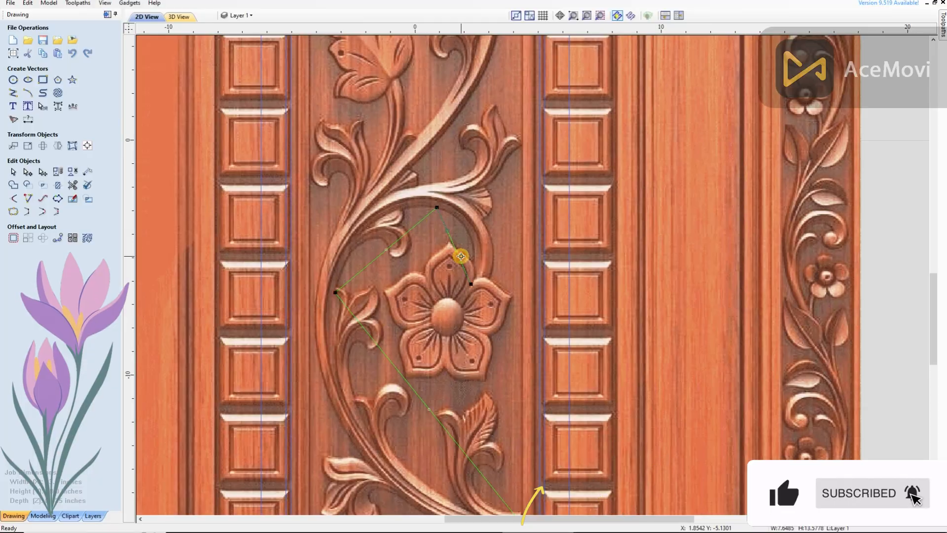
{"action": "scroll", "coordinate": [461, 256], "scroll_direction": "up", "scroll_amount": 2}
{"action": "left_click_drag", "start_coordinate": [461, 256], "coordinate": [478, 233]}
{"action": "scroll", "coordinate": [390, 213], "scroll_direction": "up", "scroll_amount": 1}
{"action": "key", "text": "b"}
{"action": "left_click_drag", "start_coordinate": [367, 225], "coordinate": [312, 149]}
{"action": "scroll", "coordinate": [382, 55], "scroll_direction": "down", "scroll_amount": 1}
{"action": "left_click_drag", "start_coordinate": [317, 232], "coordinate": [306, 235]}
{"action": "scroll", "coordinate": [439, 129], "scroll_direction": "up", "scroll_amount": 3}
{"action": "scroll", "coordinate": [328, 323], "scroll_direction": "down", "scroll_amount": 4}
{"action": "scroll", "coordinate": [407, 348], "scroll_direction": "up", "scroll_amount": 2}
{"action": "scroll", "coordinate": [275, 252], "scroll_direction": "down", "scroll_amount": 4}
{"action": "scroll", "coordinate": [366, 303], "scroll_direction": "up", "scroll_amount": 3}
{"action": "scroll", "coordinate": [365, 302], "scroll_direction": "down", "scroll_amount": 1}
{"action": "left_click_drag", "start_coordinate": [467, 348], "coordinate": [412, 437]}
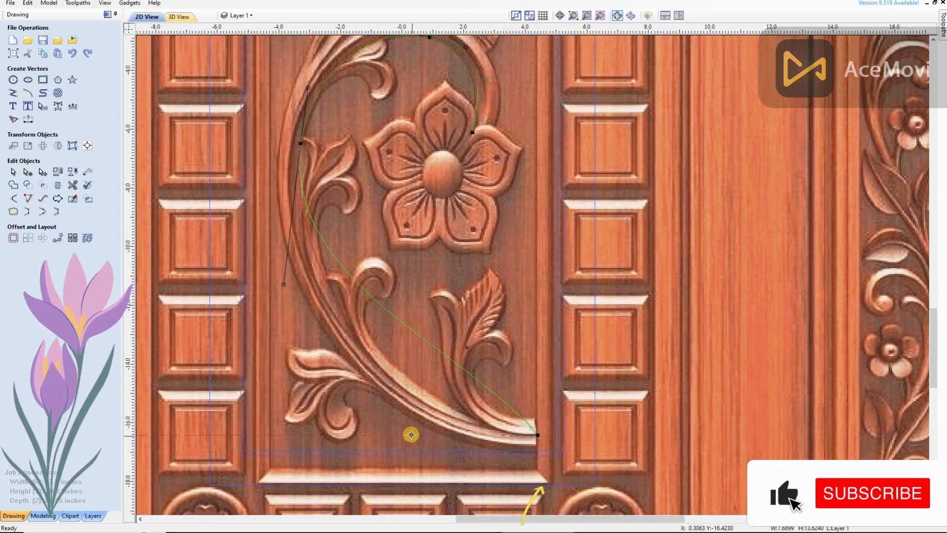
Refine the inner stem curve's nodes and handles so it follows the stem's inner edge closely
{"action": "scroll", "coordinate": [352, 284], "scroll_direction": "up", "scroll_amount": 2}
{"action": "scroll", "coordinate": [397, 163], "scroll_direction": "up", "scroll_amount": 1}
{"action": "scroll", "coordinate": [473, 175], "scroll_direction": "up", "scroll_amount": 3}
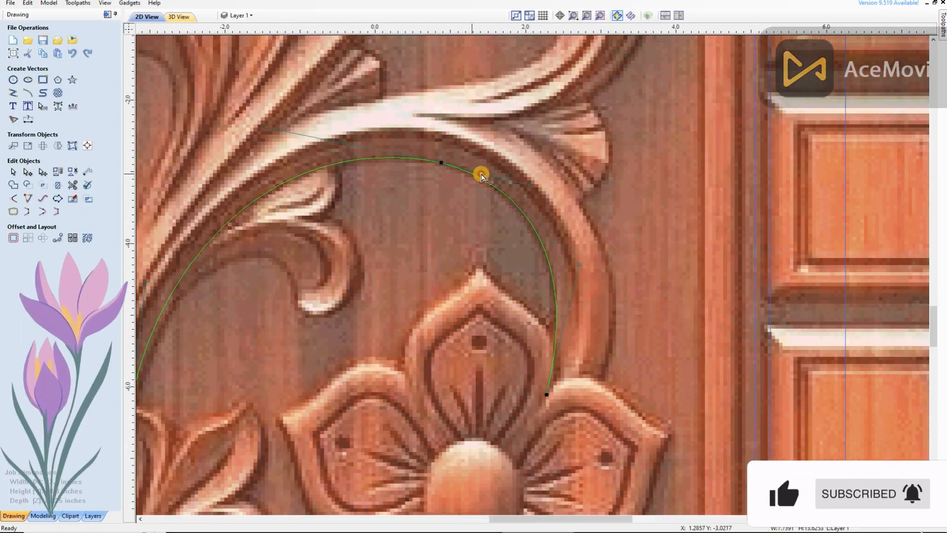
{"action": "scroll", "coordinate": [526, 262], "scroll_direction": "down", "scroll_amount": 4}
{"action": "scroll", "coordinate": [312, 266], "scroll_direction": "up", "scroll_amount": 3}
{"action": "scroll", "coordinate": [355, 165], "scroll_direction": "down", "scroll_amount": 2}
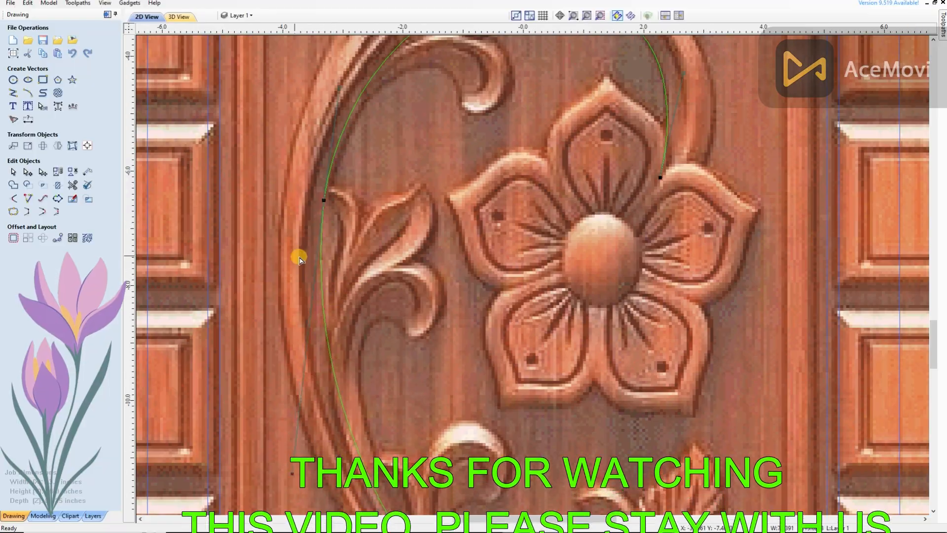
{"action": "scroll", "coordinate": [322, 203], "scroll_direction": "down", "scroll_amount": 4}
{"action": "scroll", "coordinate": [350, 374], "scroll_direction": "up", "scroll_amount": 3}
Draw a second polyline along the stem's outer edge, from its lower end over the arch to the flower
{"action": "left_click", "coordinate": [13, 93]}
{"action": "scroll", "coordinate": [605, 416], "scroll_direction": "up", "scroll_amount": 3}
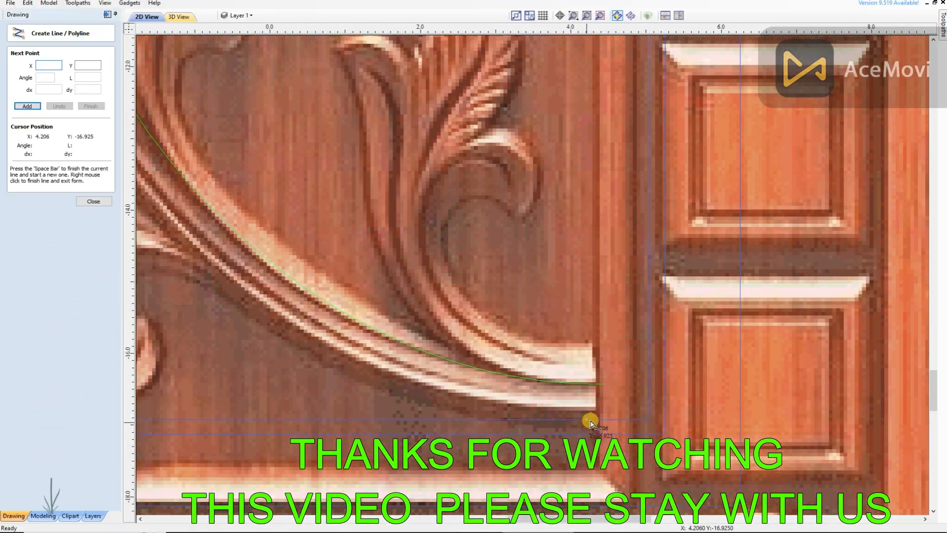
{"action": "left_click", "coordinate": [586, 422]}
{"action": "scroll", "coordinate": [543, 402], "scroll_direction": "down", "scroll_amount": 2}
{"action": "left_click", "coordinate": [231, 211]}
{"action": "scroll", "coordinate": [231, 211], "scroll_direction": "down", "scroll_amount": 4}
{"action": "scroll", "coordinate": [310, 129], "scroll_direction": "up", "scroll_amount": 3}
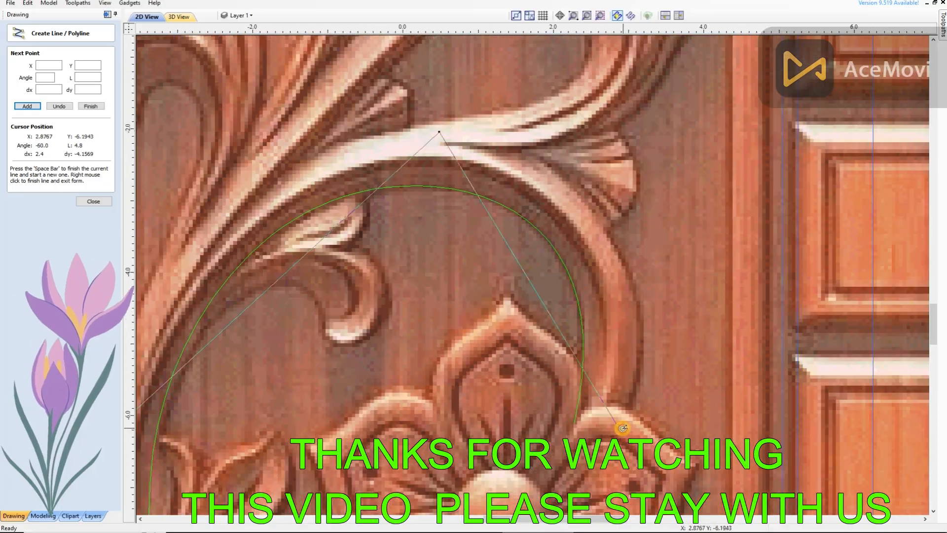
{"action": "right_click", "coordinate": [636, 395]}
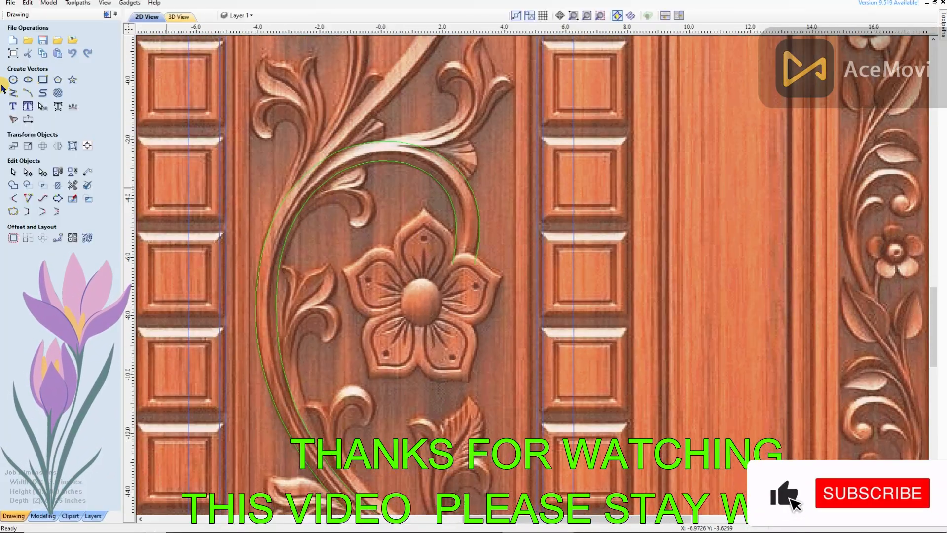
Draw a circle vector, about 1.40 by 1.56 inches, over the large flower's round centre
{"action": "left_click", "coordinate": [13, 79]}
{"action": "scroll", "coordinate": [405, 280], "scroll_direction": "up", "scroll_amount": 1}
{"action": "left_click_drag", "start_coordinate": [425, 307], "coordinate": [434, 332]}
{"action": "left_click", "coordinate": [93, 138]}
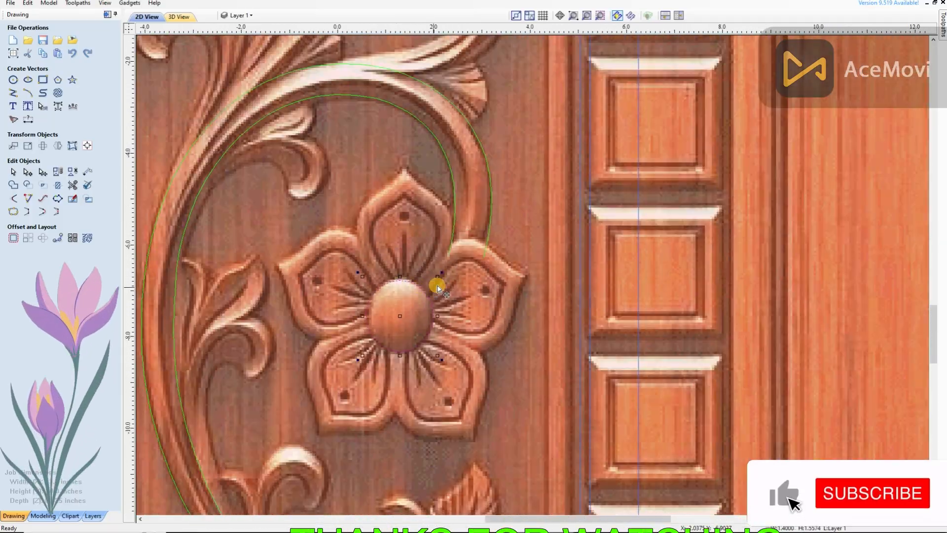
Draw a line from the upper petal's tip to the flower centre and curve it along the petal's outer left edge
{"action": "left_click", "coordinate": [14, 93]}
{"action": "scroll", "coordinate": [405, 170], "scroll_direction": "up", "scroll_amount": 1}
{"action": "left_click", "coordinate": [415, 200]}
{"action": "scroll", "coordinate": [413, 197], "scroll_direction": "down", "scroll_amount": 1}
{"action": "scroll", "coordinate": [379, 313], "scroll_direction": "up", "scroll_amount": 2}
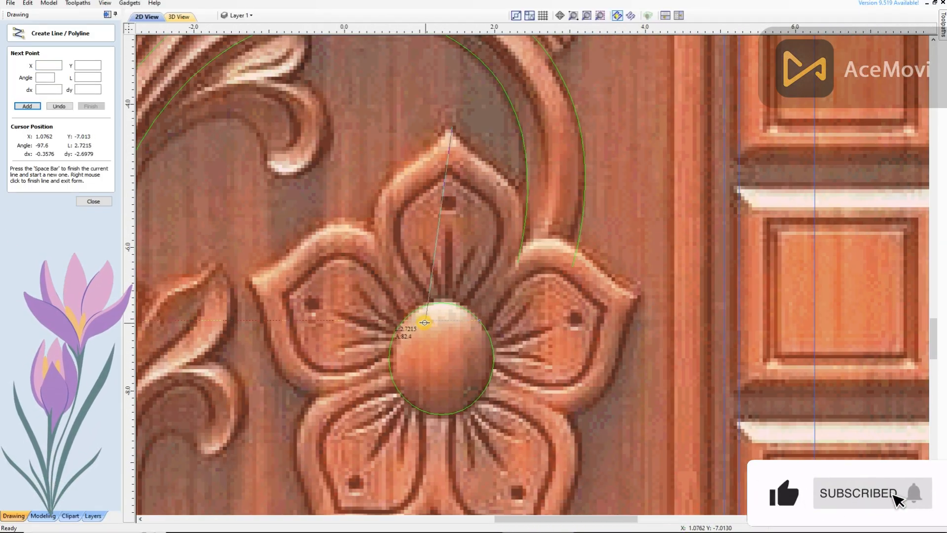
{"action": "left_click", "coordinate": [423, 320]}
{"action": "right_click", "coordinate": [423, 320]}
{"action": "key", "text": "n"}
{"action": "key", "text": "b"}
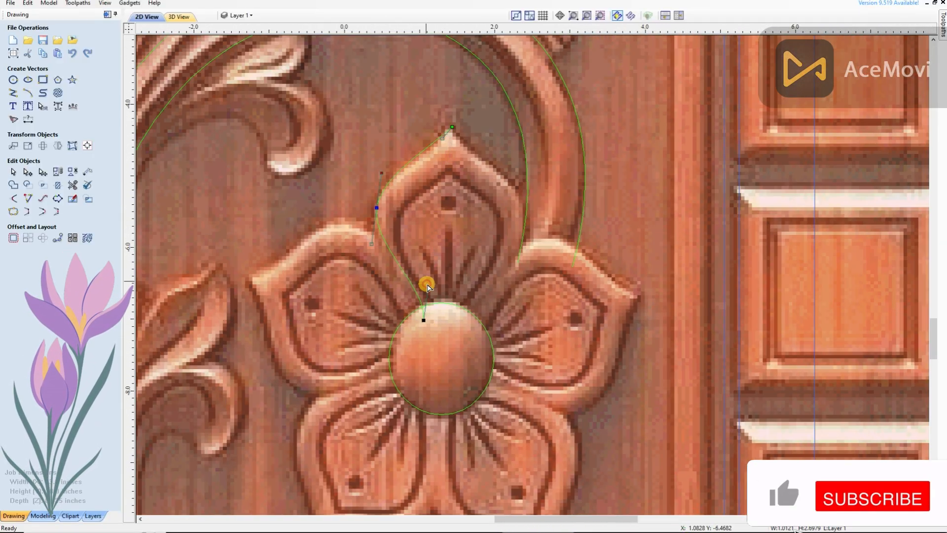
{"action": "scroll", "coordinate": [436, 292], "scroll_direction": "down", "scroll_amount": 2}
{"action": "scroll", "coordinate": [486, 243], "scroll_direction": "up", "scroll_amount": 2}
Draw a vertical centre line through the upper petal, from its tip into the flower's centre circle
{"action": "left_click", "coordinate": [13, 92]}
{"action": "left_click", "coordinate": [421, 158]}
{"action": "left_click", "coordinate": [421, 358]}
{"action": "right_click", "coordinate": [421, 358]}
{"action": "scroll", "coordinate": [418, 208], "scroll_direction": "up", "scroll_amount": 2}
{"action": "scroll", "coordinate": [373, 202], "scroll_direction": "down", "scroll_amount": 2}
Try to mirror the half-petal outline across the petal's centre line
{"action": "left_click", "coordinate": [365, 183]}
{"action": "left_click", "coordinate": [59, 146]}
{"action": "left_click", "coordinate": [87, 78]}
{"action": "left_click", "coordinate": [102, 207]}
Trim the part of the half-petal outline that overshoots the centre line at the petal's tip
{"action": "scroll", "coordinate": [428, 164], "scroll_direction": "up", "scroll_amount": 6}
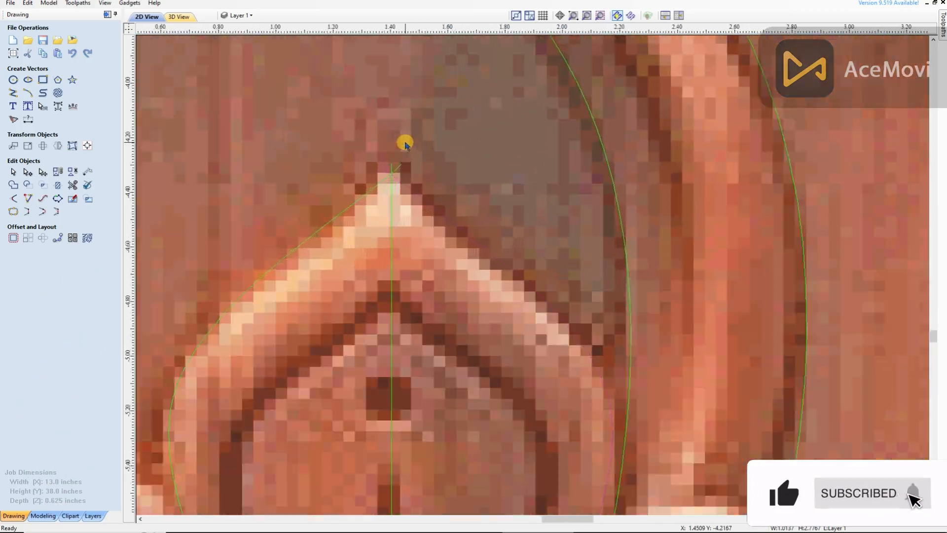
{"action": "scroll", "coordinate": [341, 195], "scroll_direction": "down", "scroll_amount": 6}
{"action": "left_click", "coordinate": [73, 185]}
{"action": "scroll", "coordinate": [348, 182], "scroll_direction": "up", "scroll_amount": 6}
{"action": "left_click", "coordinate": [319, 222]}
{"action": "left_click", "coordinate": [93, 138]}
{"action": "scroll", "coordinate": [308, 233], "scroll_direction": "down", "scroll_amount": 3}
{"action": "scroll", "coordinate": [385, 207], "scroll_direction": "down", "scroll_amount": 2}
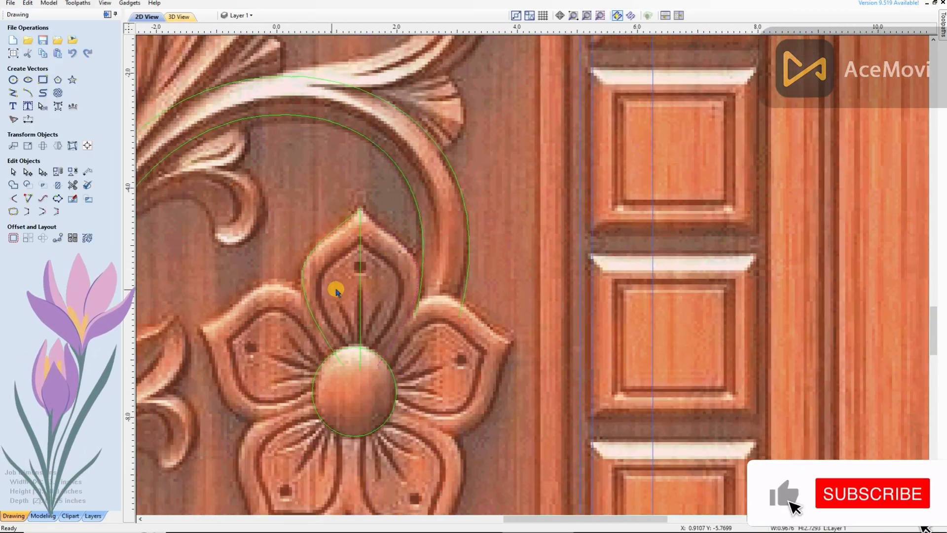
Draw the upper petal's inner contour from the centre line to the flower centre and curve it along the left groove
{"action": "left_click", "coordinate": [13, 92]}
{"action": "scroll", "coordinate": [359, 251], "scroll_direction": "up", "scroll_amount": 4}
{"action": "left_click", "coordinate": [363, 227]}
{"action": "left_click", "coordinate": [336, 494]}
{"action": "right_click", "coordinate": [336, 495]}
{"action": "key", "text": "n"}
{"action": "key", "text": "b"}
{"action": "left_click_drag", "start_coordinate": [346, 407], "coordinate": [240, 395]}
{"action": "left_click_drag", "start_coordinate": [354, 316], "coordinate": [329, 281]}
{"action": "scroll", "coordinate": [329, 281], "scroll_direction": "up", "scroll_amount": 5}
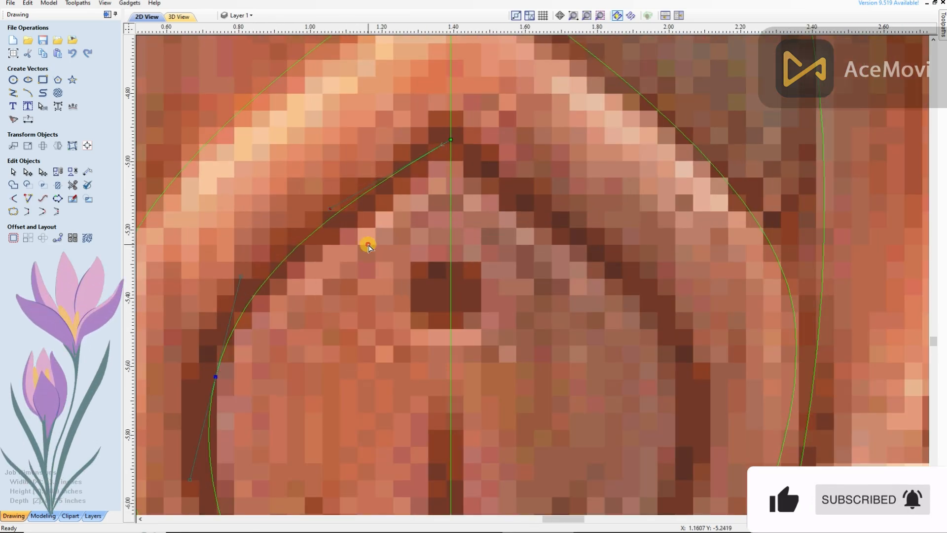
{"action": "scroll", "coordinate": [368, 245], "scroll_direction": "down", "scroll_amount": 5}
Draw a short groove line inside the upper petal's left half and mirror it across the petal's centre line
{"action": "left_click", "coordinate": [360, 313]}
{"action": "left_click", "coordinate": [422, 461]}
{"action": "right_click", "coordinate": [439, 434]}
{"action": "key", "text": "space"}
{"action": "key", "text": "Escape"}
{"action": "key", "text": "m"}
{"action": "key", "text": "Return"}
{"action": "scroll", "coordinate": [433, 148], "scroll_direction": "down", "scroll_amount": 4}
{"action": "scroll", "coordinate": [486, 211], "scroll_direction": "up", "scroll_amount": 2}
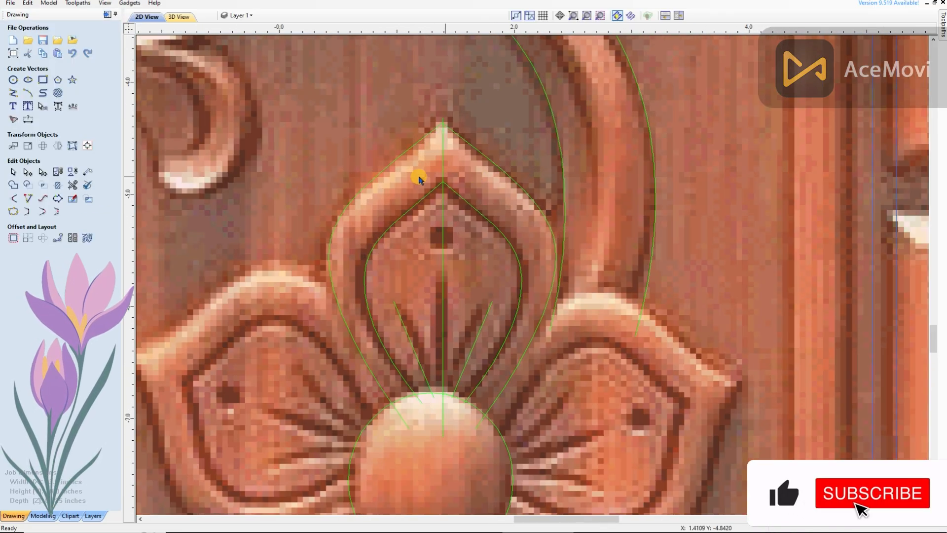
Draw a circle about 0.22 inches in diameter over the dark dot near the upper petal's tip
{"action": "key", "text": "c"}
{"action": "scroll", "coordinate": [417, 200], "scroll_direction": "up", "scroll_amount": 2}
{"action": "left_click_drag", "start_coordinate": [459, 263], "coordinate": [459, 284]}
{"action": "key", "text": "Escape"}
{"action": "scroll", "coordinate": [476, 263], "scroll_direction": "down", "scroll_amount": 5}
{"action": "scroll", "coordinate": [492, 251], "scroll_direction": "up", "scroll_amount": 2}
{"action": "scroll", "coordinate": [480, 217], "scroll_direction": "down", "scroll_amount": 5}
{"action": "scroll", "coordinate": [548, 238], "scroll_direction": "up", "scroll_amount": 2}
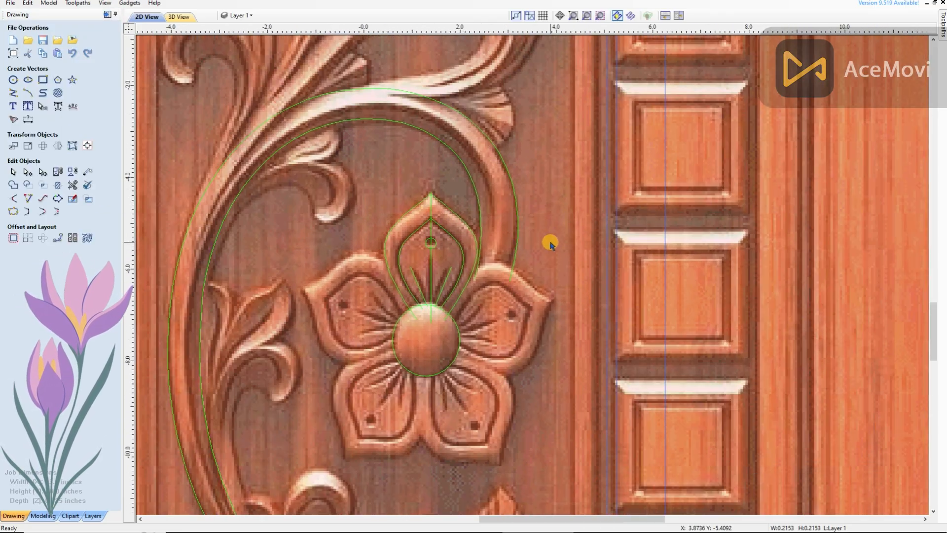
{"action": "scroll", "coordinate": [551, 244], "scroll_direction": "down", "scroll_amount": 5}
{"action": "scroll", "coordinate": [451, 281], "scroll_direction": "up", "scroll_amount": 3}
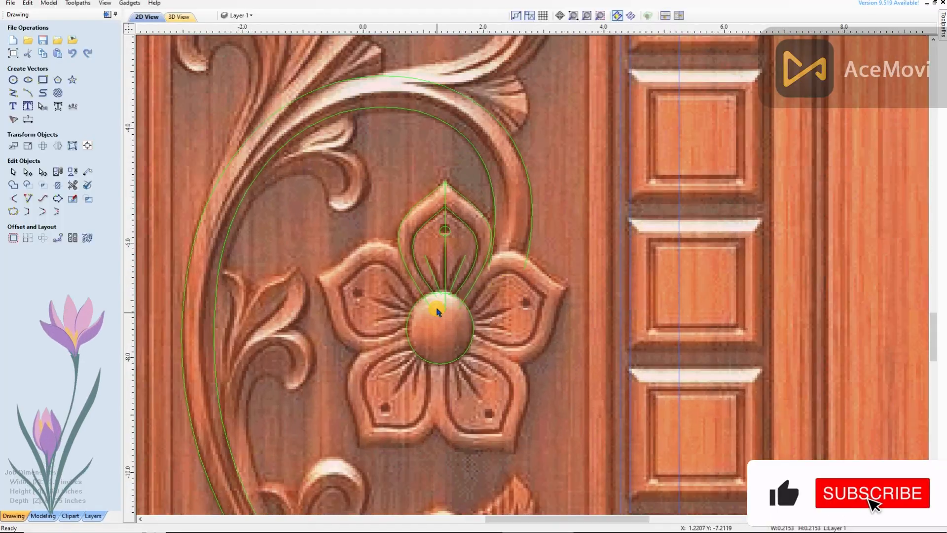
Resize the circle around the flower's centre boss to 1.4448 by 1.4448 inches and save the file
{"action": "scroll", "coordinate": [437, 312], "scroll_direction": "up", "scroll_amount": 3}
{"action": "left_click", "coordinate": [438, 269]}
{"action": "scroll", "coordinate": [427, 270], "scroll_direction": "up", "scroll_amount": 3}
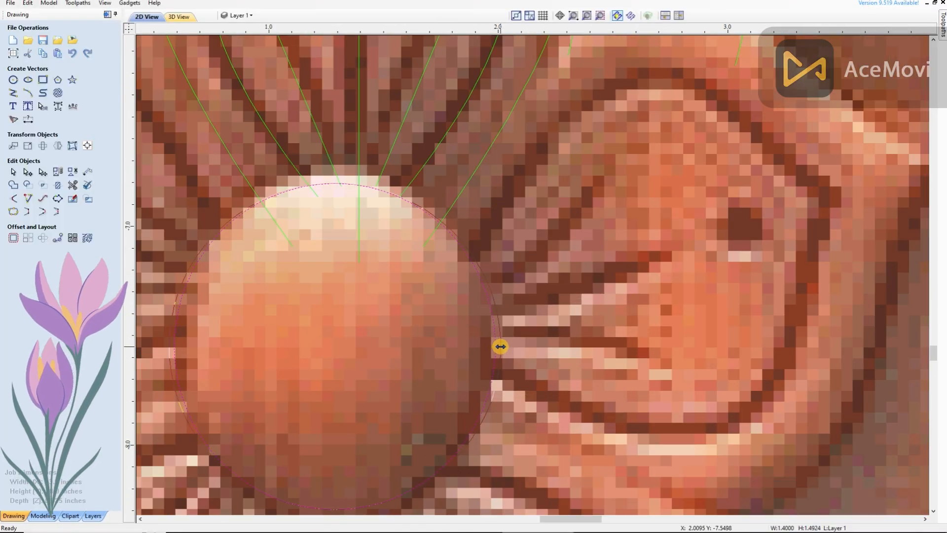
{"action": "scroll", "coordinate": [499, 340], "scroll_direction": "down", "scroll_amount": 4}
{"action": "left_click", "coordinate": [43, 145]}
{"action": "key", "text": "Return"}
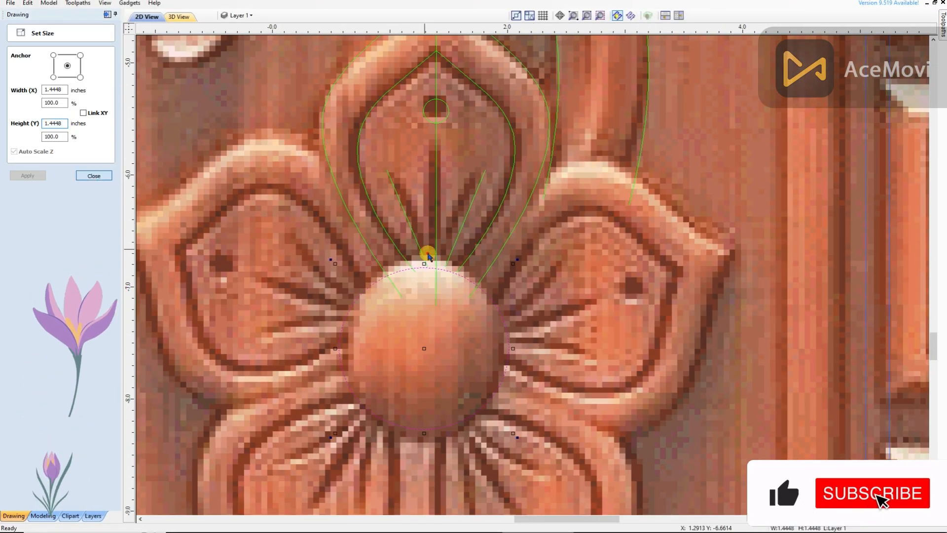
{"action": "key", "text": "Escape"}
{"action": "scroll", "coordinate": [495, 265], "scroll_direction": "down", "scroll_amount": 5}
{"action": "scroll", "coordinate": [436, 274], "scroll_direction": "up", "scroll_amount": 1}
{"action": "scroll", "coordinate": [525, 296], "scroll_direction": "down", "scroll_amount": 2}
{"action": "scroll", "coordinate": [524, 296], "scroll_direction": "down", "scroll_amount": 3}
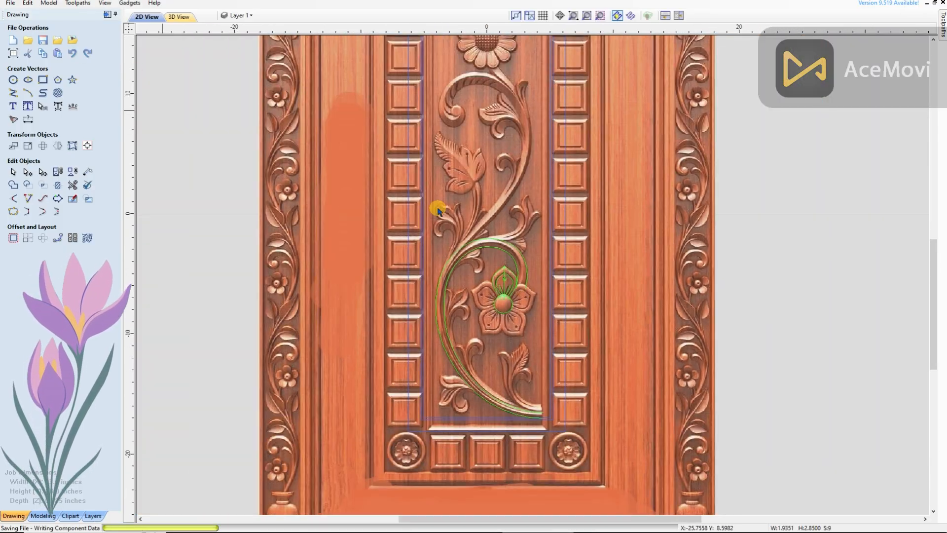
Draw a line from the lower-right curl's tip to the stem end and curve it along the curl's inner edge
{"action": "scroll", "coordinate": [565, 408], "scroll_direction": "up", "scroll_amount": 4}
{"action": "left_click", "coordinate": [13, 93]}
{"action": "scroll", "coordinate": [493, 326], "scroll_direction": "up", "scroll_amount": 3}
{"action": "left_click", "coordinate": [471, 340]}
{"action": "left_click", "coordinate": [543, 471]}
{"action": "scroll", "coordinate": [535, 372], "scroll_direction": "up", "scroll_amount": 1}
{"action": "right_click", "coordinate": [534, 372]}
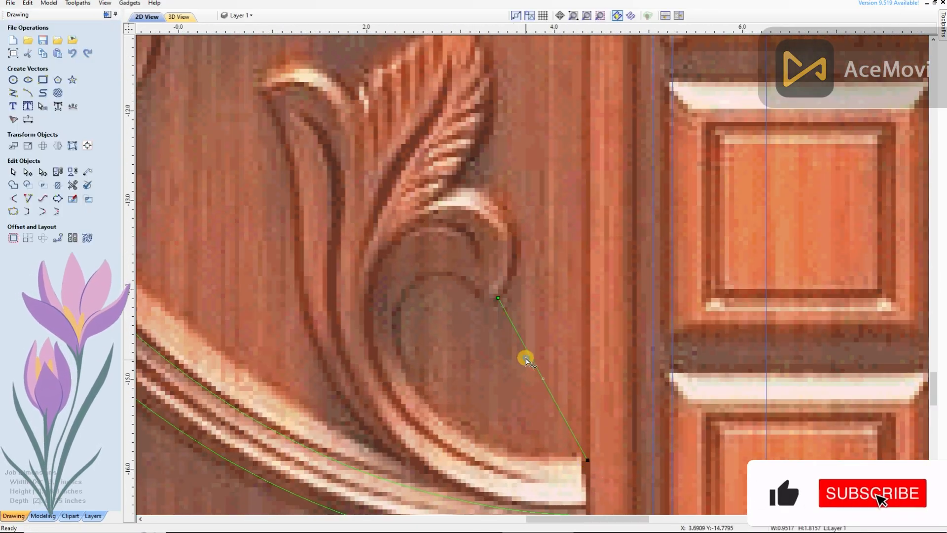
{"action": "left_click_drag", "start_coordinate": [561, 408], "coordinate": [390, 260]}
{"action": "scroll", "coordinate": [460, 268], "scroll_direction": "up", "scroll_amount": 2}
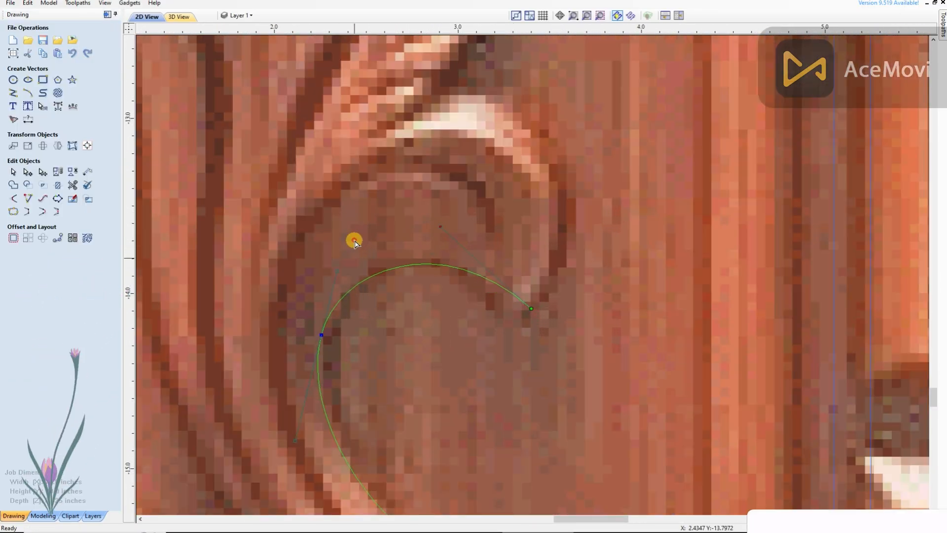
Draw the lower-right curl's outer edge from its tip over the top down to the stem end, curving both segments
{"action": "scroll", "coordinate": [387, 273], "scroll_direction": "down", "scroll_amount": 2}
{"action": "scroll", "coordinate": [470, 286], "scroll_direction": "down", "scroll_amount": 3}
{"action": "scroll", "coordinate": [463, 294], "scroll_direction": "up", "scroll_amount": 3}
{"action": "left_click", "coordinate": [463, 296]}
{"action": "left_click", "coordinate": [537, 470]}
{"action": "right_click", "coordinate": [437, 377]}
{"action": "scroll", "coordinate": [385, 420], "scroll_direction": "down", "scroll_amount": 1}
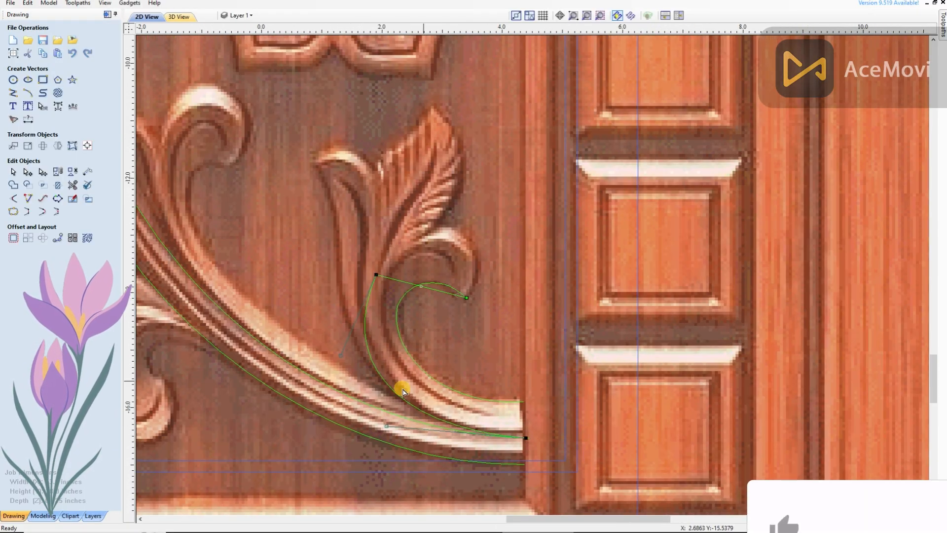
{"action": "scroll", "coordinate": [438, 289], "scroll_direction": "up", "scroll_amount": 1}
{"action": "left_click_drag", "start_coordinate": [456, 300], "coordinate": [442, 196]}
{"action": "left_click_drag", "start_coordinate": [361, 310], "coordinate": [376, 285]}
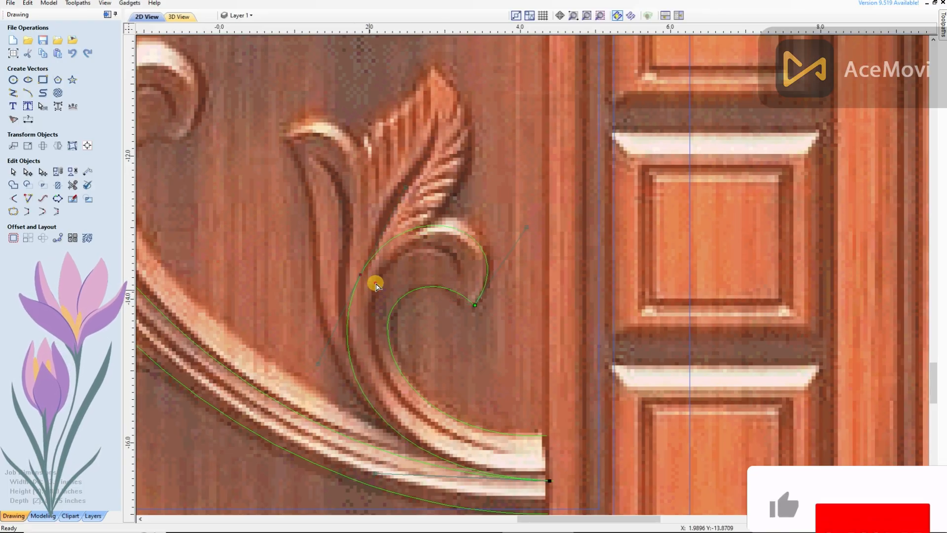
Refine the nodes and curvature of the lower-right curl's inner edge to follow the carved groove
{"action": "scroll", "coordinate": [438, 299], "scroll_direction": "up", "scroll_amount": 1}
{"action": "left_click", "coordinate": [576, 481]}
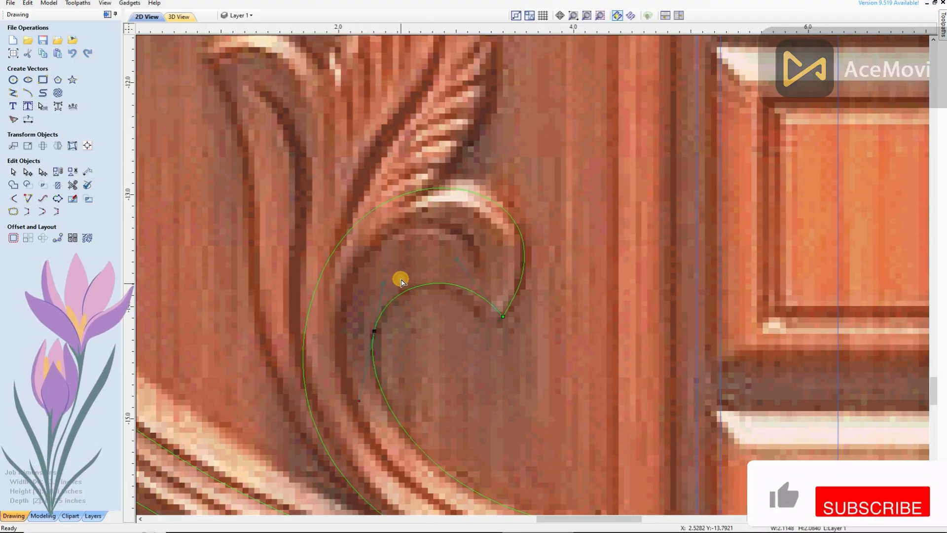
{"action": "scroll", "coordinate": [407, 286], "scroll_direction": "up", "scroll_amount": 2}
{"action": "scroll", "coordinate": [406, 324], "scroll_direction": "down", "scroll_amount": 2}
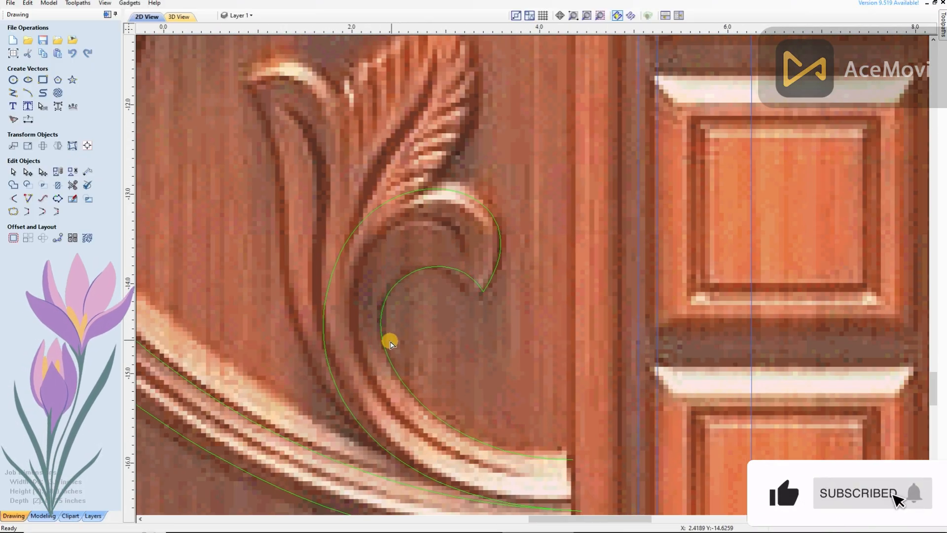
{"action": "scroll", "coordinate": [390, 343], "scroll_direction": "down", "scroll_amount": 3}
{"action": "scroll", "coordinate": [401, 275], "scroll_direction": "up", "scroll_amount": 4}
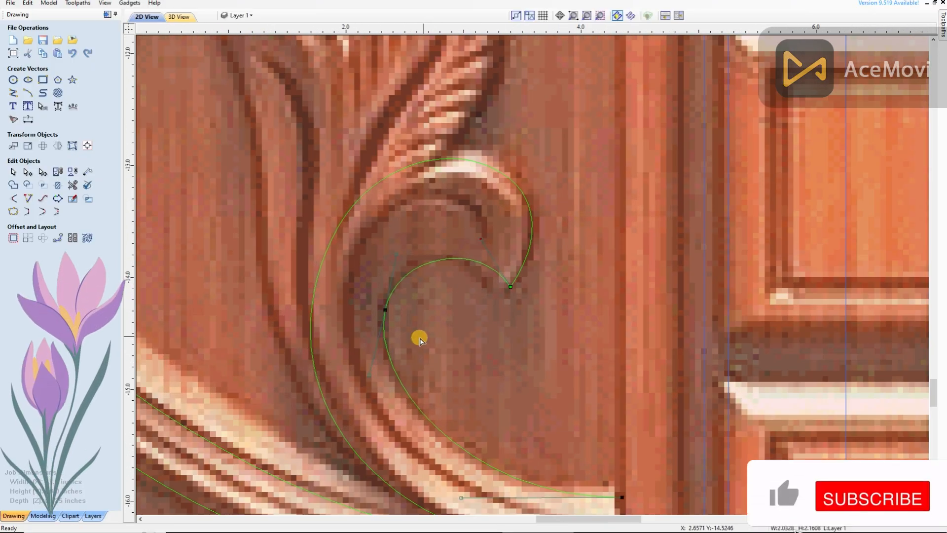
Draw the narrow leaf's left edge from its tip down to the stem and curve it along the carving
{"action": "scroll", "coordinate": [420, 340], "scroll_direction": "down", "scroll_amount": 3}
{"action": "scroll", "coordinate": [407, 279], "scroll_direction": "up", "scroll_amount": 2}
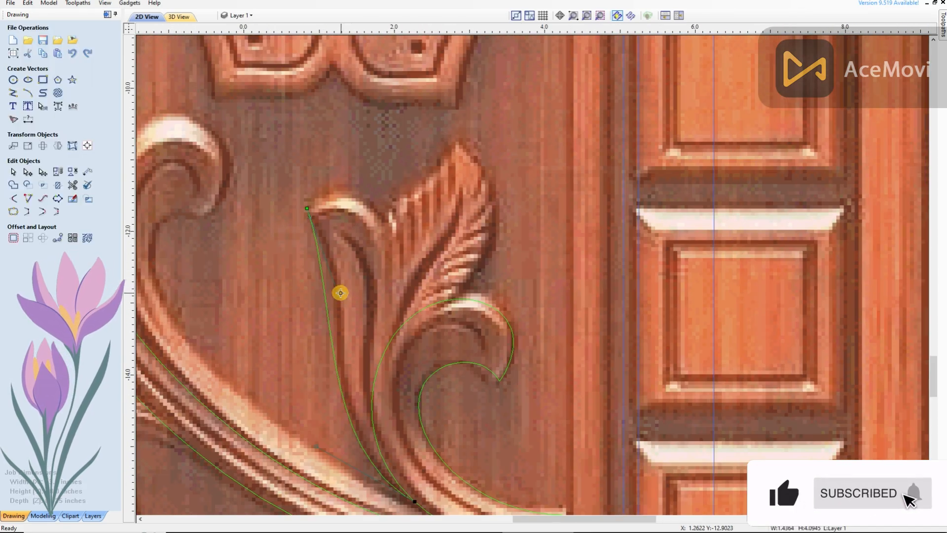
{"action": "scroll", "coordinate": [385, 276], "scroll_direction": "down", "scroll_amount": 1}
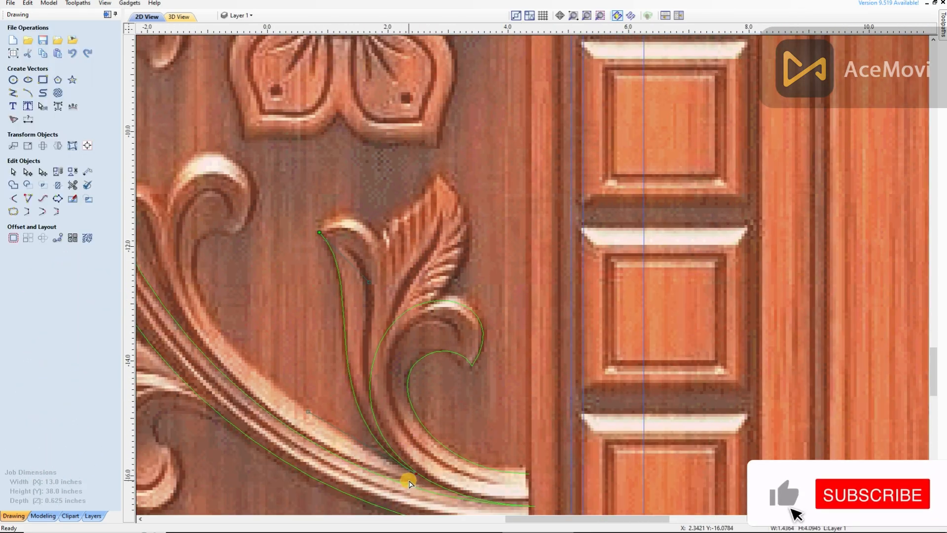
Draw the narrow leaf's right edge from its tip to the curl junction, adding a point on its shoulder and curving it
{"action": "left_click", "coordinate": [13, 92]}
{"action": "scroll", "coordinate": [316, 212], "scroll_direction": "up", "scroll_amount": 2}
{"action": "left_click", "coordinate": [322, 253]}
{"action": "scroll", "coordinate": [399, 207], "scroll_direction": "down", "scroll_amount": 2}
{"action": "left_click", "coordinate": [412, 340]}
{"action": "key", "text": "n"}
{"action": "scroll", "coordinate": [390, 301], "scroll_direction": "up", "scroll_amount": 1}
{"action": "key", "text": "b"}
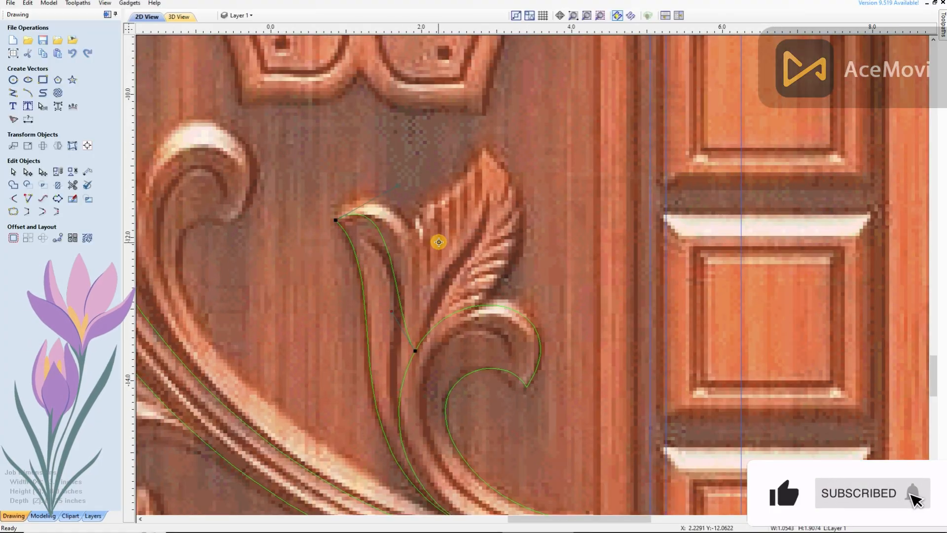
{"action": "key", "text": "p"}
{"action": "scroll", "coordinate": [376, 216], "scroll_direction": "up", "scroll_amount": 1}
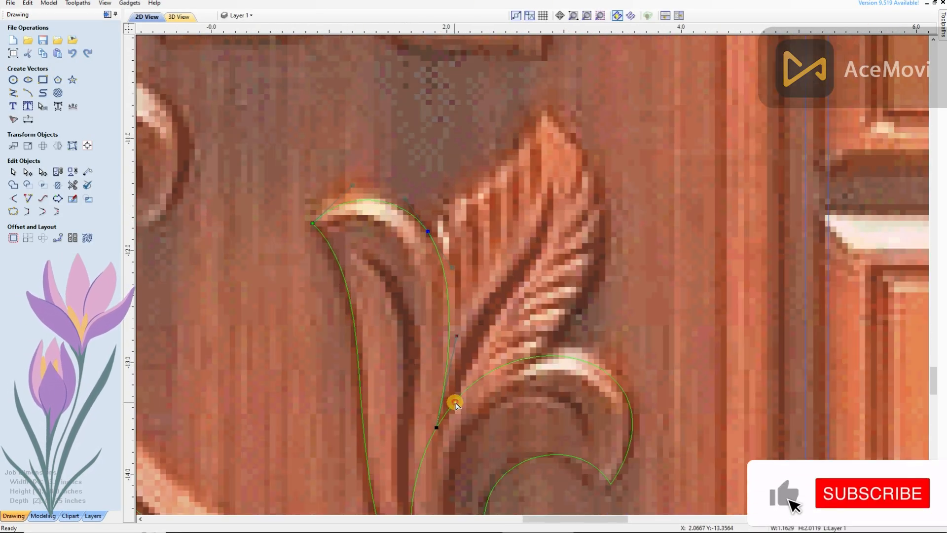
{"action": "scroll", "coordinate": [403, 305], "scroll_direction": "down", "scroll_amount": 3}
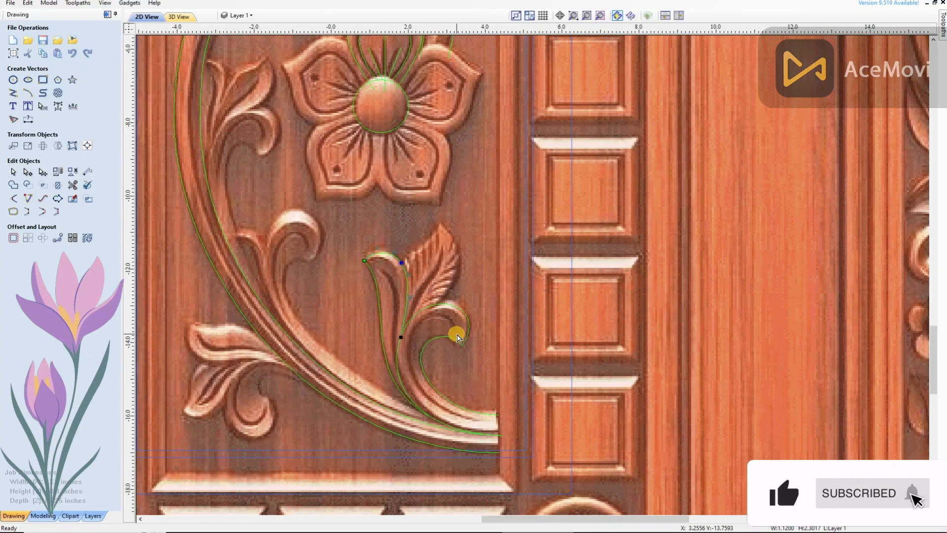
{"action": "scroll", "coordinate": [454, 332], "scroll_direction": "down", "scroll_amount": 1}
{"action": "scroll", "coordinate": [383, 306], "scroll_direction": "up", "scroll_amount": 4}
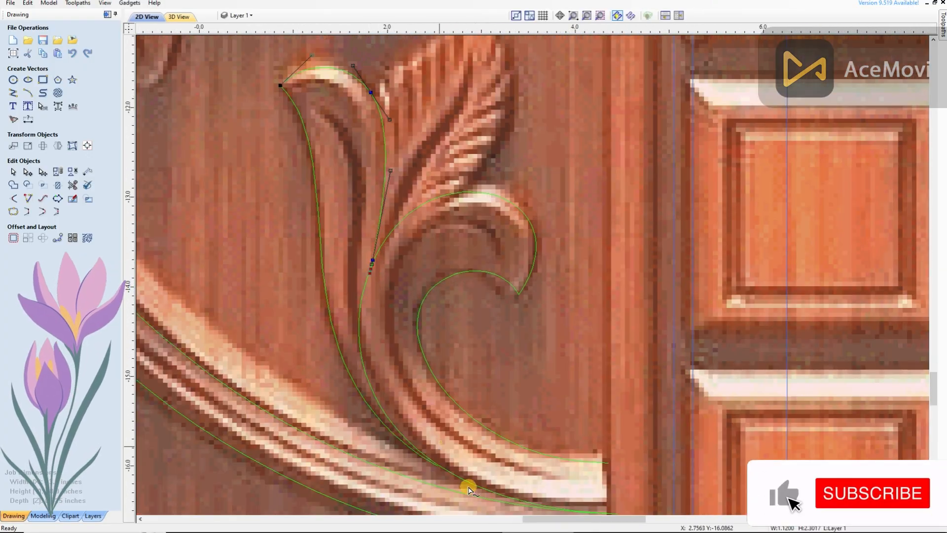
{"action": "scroll", "coordinate": [389, 328], "scroll_direction": "down", "scroll_amount": 1}
Draw the feathered leaf's outline from its tip to the junction, curving the left edge and the base along the curl's top
{"action": "scroll", "coordinate": [375, 351], "scroll_direction": "down", "scroll_amount": 1}
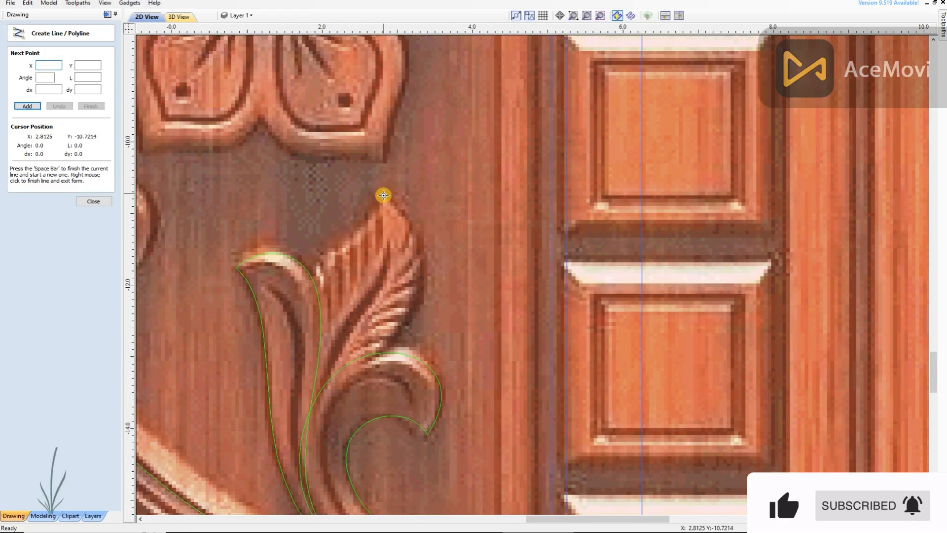
{"action": "left_click", "coordinate": [383, 196]}
{"action": "left_click", "coordinate": [310, 411]}
{"action": "right_click", "coordinate": [347, 313]}
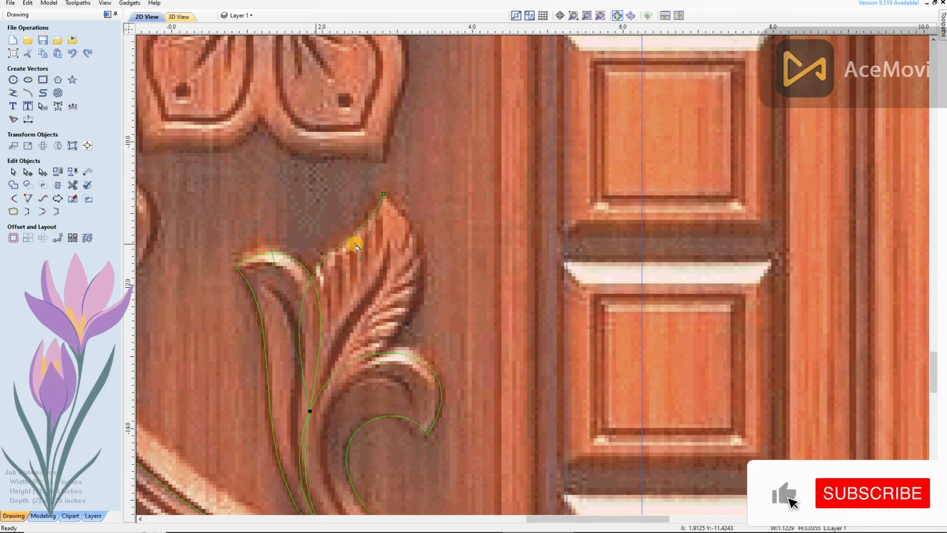
{"action": "scroll", "coordinate": [322, 354], "scroll_direction": "up", "scroll_amount": 2}
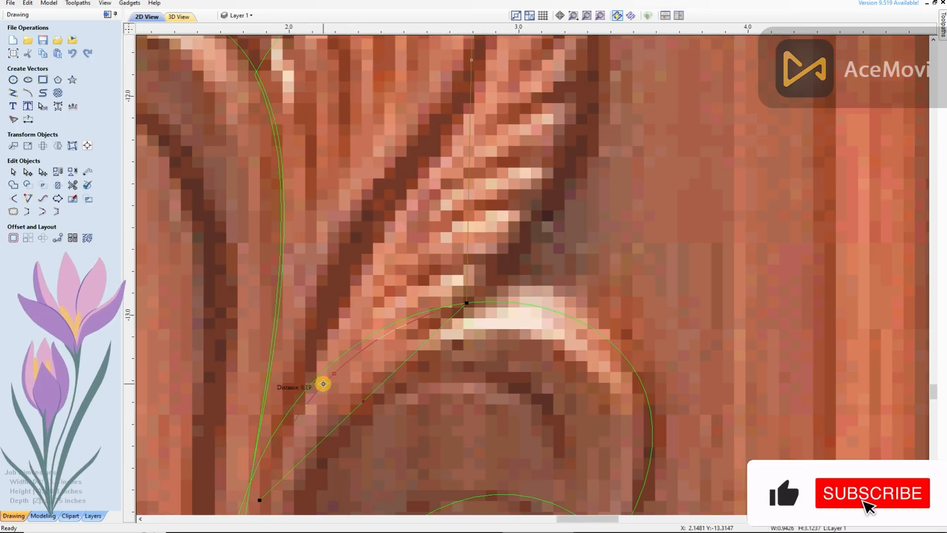
{"action": "scroll", "coordinate": [316, 380], "scroll_direction": "up", "scroll_amount": 1}
{"action": "scroll", "coordinate": [289, 351], "scroll_direction": "down", "scroll_amount": 1}
{"action": "scroll", "coordinate": [278, 446], "scroll_direction": "up", "scroll_amount": 2}
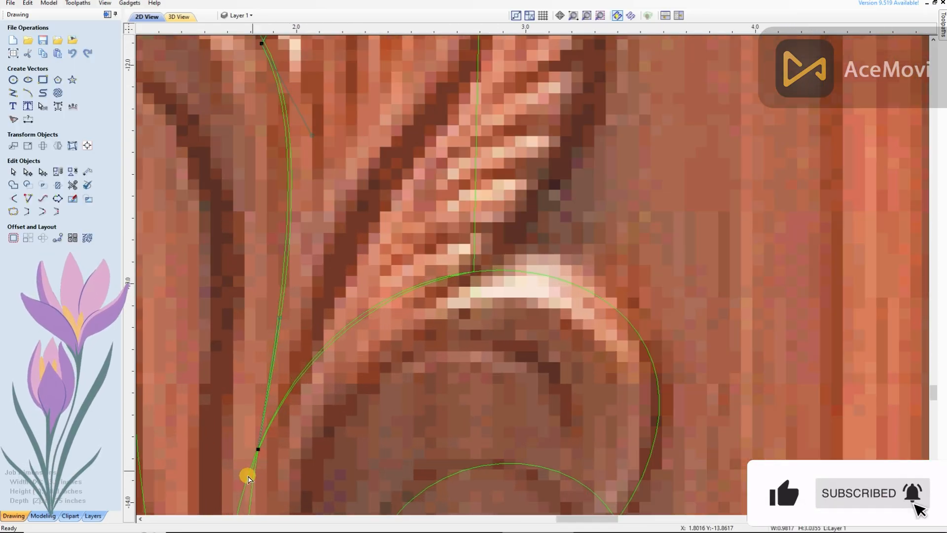
Curve the feathered leaf's right edge outward between its tip and the top of the curl
{"action": "scroll", "coordinate": [454, 267], "scroll_direction": "down", "scroll_amount": 2}
{"action": "scroll", "coordinate": [419, 282], "scroll_direction": "down", "scroll_amount": 3}
{"action": "scroll", "coordinate": [437, 210], "scroll_direction": "up", "scroll_amount": 2}
{"action": "key", "text": "b"}
{"action": "left_click_drag", "start_coordinate": [437, 158], "coordinate": [509, 108]}
{"action": "left_click_drag", "start_coordinate": [437, 246], "coordinate": [508, 270]}
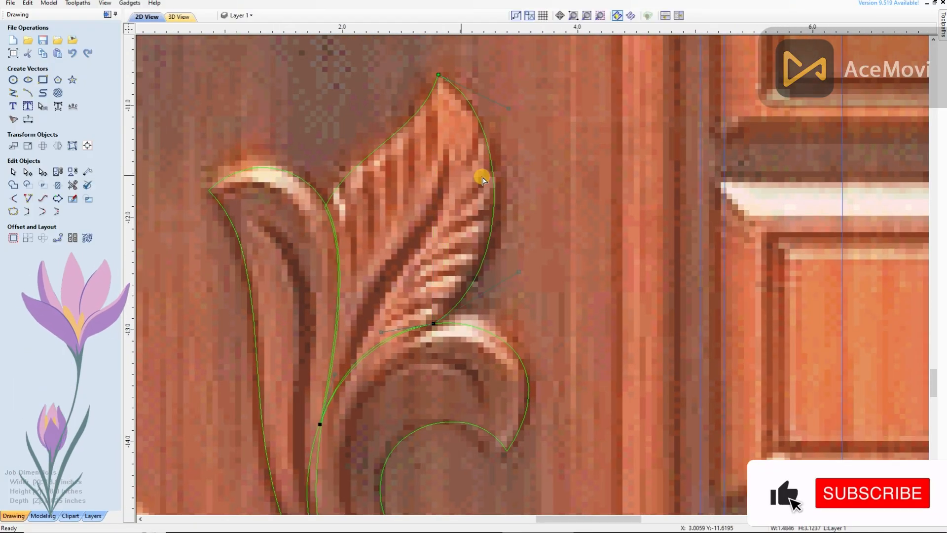
{"action": "scroll", "coordinate": [463, 187], "scroll_direction": "down", "scroll_amount": 2}
{"action": "scroll", "coordinate": [444, 183], "scroll_direction": "up", "scroll_amount": 2}
Draw a line along the feathered leaf's central vein and curve it to the left side of the groove
{"action": "left_click", "coordinate": [13, 93]}
{"action": "left_click", "coordinate": [442, 158]}
{"action": "left_click", "coordinate": [342, 373]}
{"action": "key", "text": "b"}
{"action": "left_click_drag", "start_coordinate": [373, 308], "coordinate": [353, 283]}
{"action": "left_click_drag", "start_coordinate": [412, 223], "coordinate": [431, 235]}
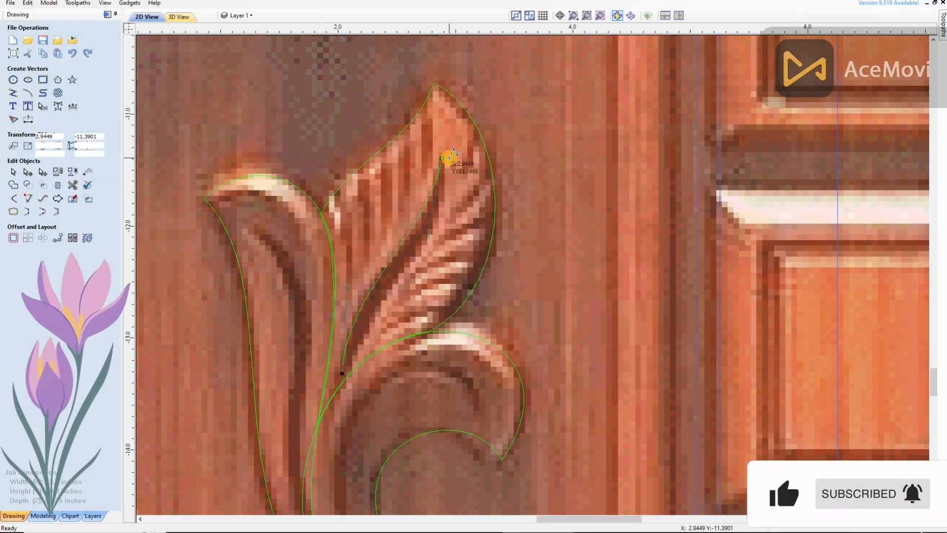
Draw a second line between the same vein ends and curve it along the right side of the groove
{"action": "left_click", "coordinate": [13, 92]}
{"action": "left_click", "coordinate": [441, 159]}
{"action": "left_click", "coordinate": [342, 373]}
{"action": "key", "text": "b"}
{"action": "left_click_drag", "start_coordinate": [374, 307], "coordinate": [355, 317]}
{"action": "scroll", "coordinate": [431, 267], "scroll_direction": "down", "scroll_amount": 3}
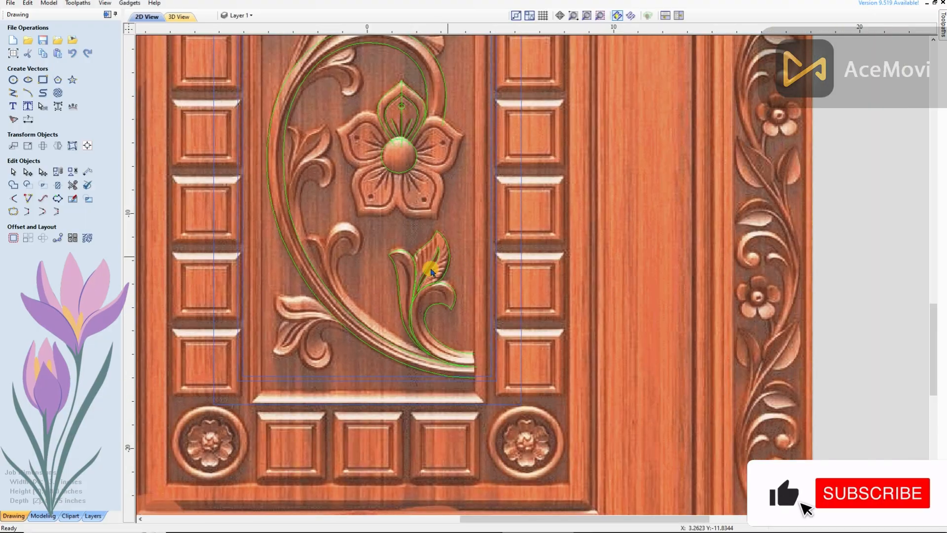
Draw a groove line inside the narrow leaf from near its tip down the blade and curve it along the carving
{"action": "scroll", "coordinate": [401, 317], "scroll_direction": "up", "scroll_amount": 3}
{"action": "left_click", "coordinate": [13, 92]}
{"action": "left_click", "coordinate": [354, 75]}
{"action": "left_click", "coordinate": [385, 350]}
{"action": "right_click", "coordinate": [386, 350]}
{"action": "key", "text": "b"}
{"action": "left_click_drag", "start_coordinate": [363, 157], "coordinate": [439, 119]}
{"action": "left_click_drag", "start_coordinate": [376, 268], "coordinate": [356, 292]}
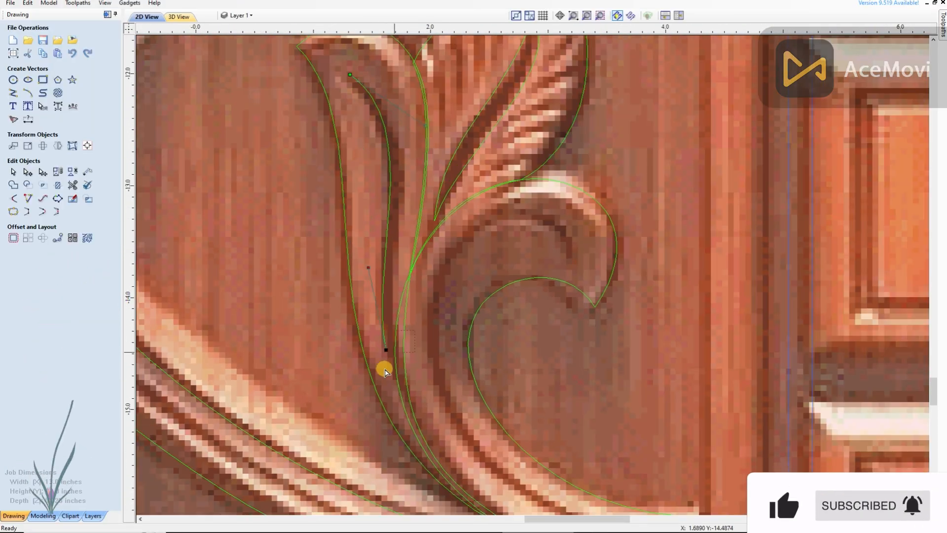
Draw a two-segment groove line inside the lower-right curl and curve its lower segment along the stem
{"action": "left_click", "coordinate": [13, 93]}
{"action": "left_click", "coordinate": [573, 252]}
{"action": "left_click", "coordinate": [438, 381]}
{"action": "scroll", "coordinate": [438, 381], "scroll_direction": "down", "scroll_amount": 3}
{"action": "scroll", "coordinate": [493, 486], "scroll_direction": "up", "scroll_amount": 3}
{"action": "left_click", "coordinate": [585, 433]}
{"action": "right_click", "coordinate": [584, 433]}
{"action": "scroll", "coordinate": [475, 350], "scroll_direction": "up", "scroll_amount": 2}
{"action": "left_click_drag", "start_coordinate": [438, 318], "coordinate": [407, 384]}
{"action": "left_click_drag", "start_coordinate": [545, 397], "coordinate": [519, 440]}
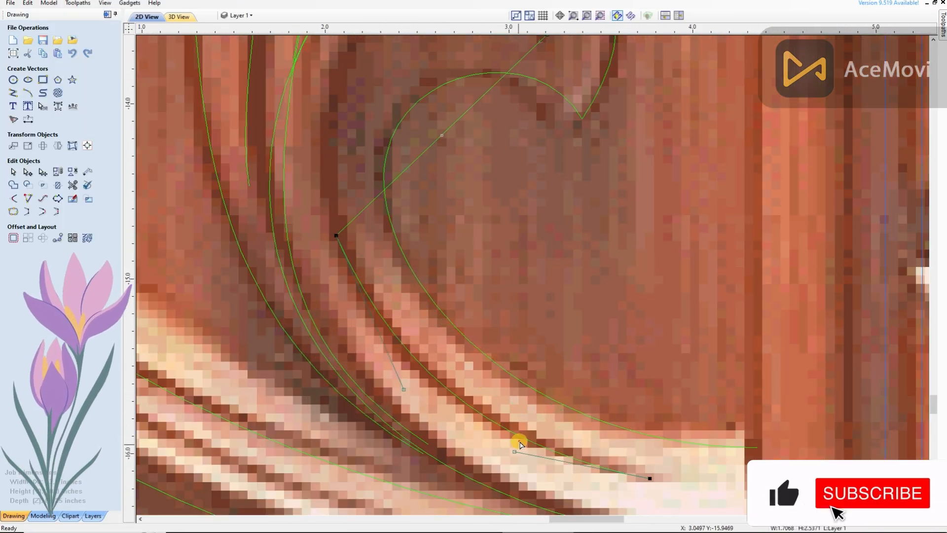
Curve the upper segment of the lower-right curl's groove line around the bend and save the file
{"action": "scroll", "coordinate": [508, 420], "scroll_direction": "down", "scroll_amount": 2}
{"action": "left_click_drag", "start_coordinate": [503, 215], "coordinate": [516, 91]}
{"action": "left_click_drag", "start_coordinate": [446, 268], "coordinate": [341, 154]}
{"action": "left_click_drag", "start_coordinate": [443, 444], "coordinate": [438, 445]}
{"action": "scroll", "coordinate": [487, 406], "scroll_direction": "down", "scroll_amount": 3}
{"action": "scroll", "coordinate": [527, 416], "scroll_direction": "up", "scroll_amount": 2}
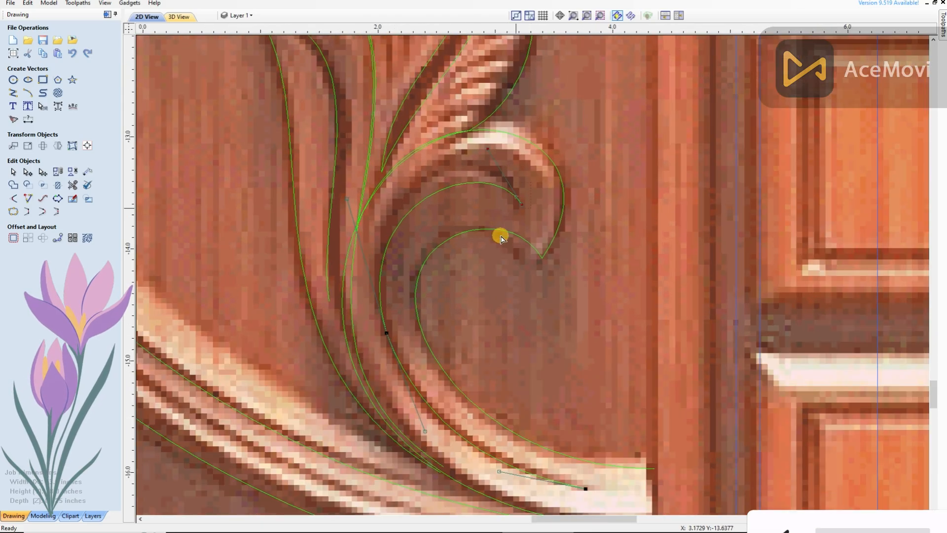
{"action": "scroll", "coordinate": [407, 324], "scroll_direction": "down", "scroll_amount": 5}
{"action": "key", "text": "ctrl+s"}
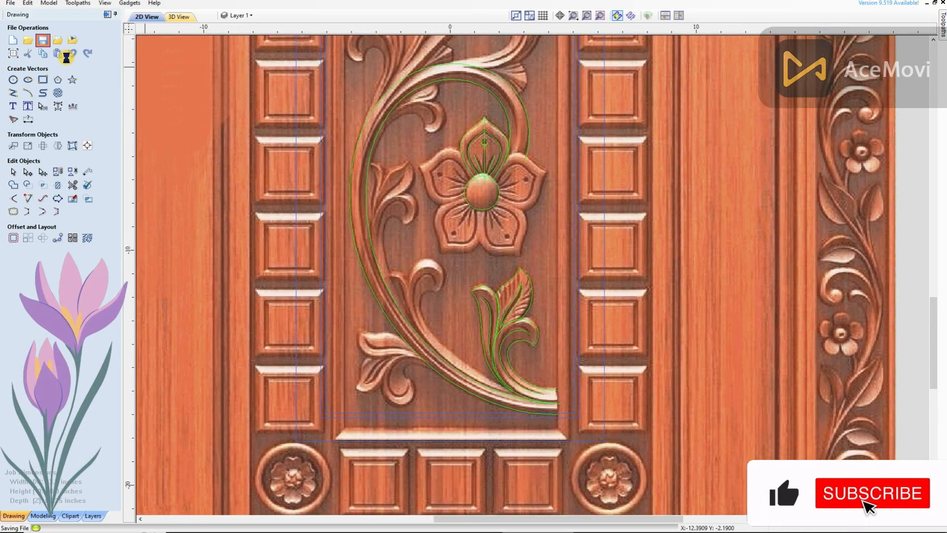
Draw a line from the lower-left curl's tip to the main stem and bend it along the curl's inner edge
{"action": "scroll", "coordinate": [399, 313], "scroll_direction": "up", "scroll_amount": 4}
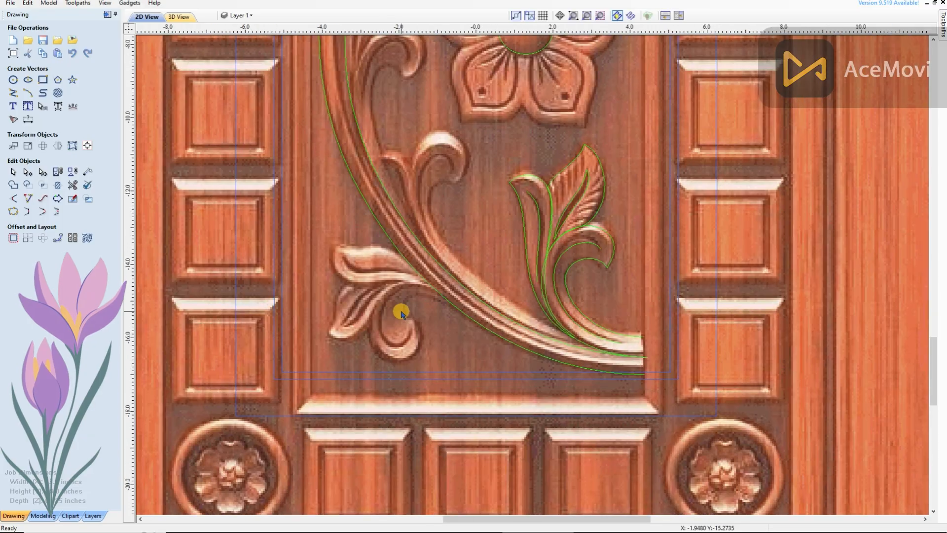
{"action": "left_click", "coordinate": [13, 93]}
{"action": "scroll", "coordinate": [425, 333], "scroll_direction": "up", "scroll_amount": 1}
{"action": "left_click", "coordinate": [425, 332]}
{"action": "left_click", "coordinate": [518, 309]}
{"action": "right_click", "coordinate": [473, 317]}
{"action": "key", "text": "n"}
{"action": "scroll", "coordinate": [466, 323], "scroll_direction": "up", "scroll_amount": 1}
{"action": "left_click_drag", "start_coordinate": [471, 318], "coordinate": [394, 273]}
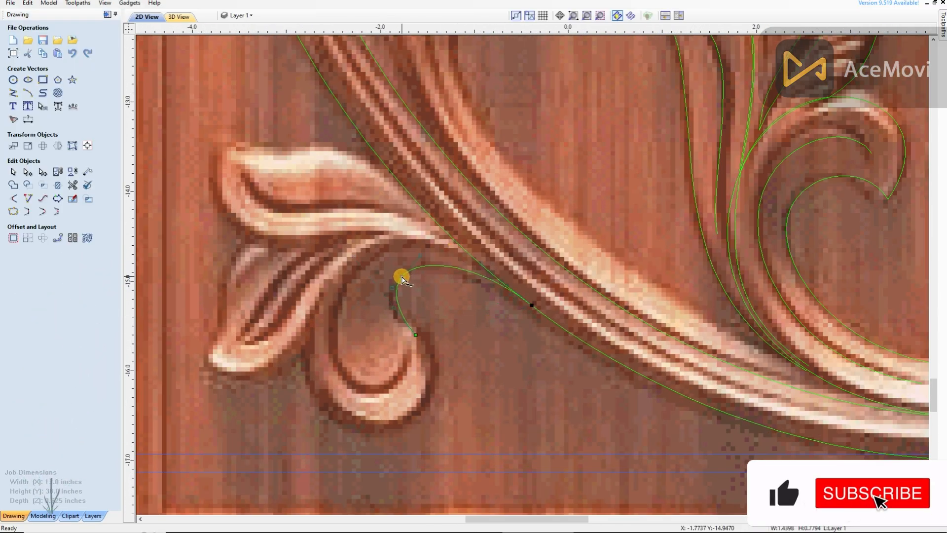
Adjust the bend of the lower-left curl's inner edge so it matches the carving
{"action": "scroll", "coordinate": [400, 273], "scroll_direction": "up", "scroll_amount": 3}
{"action": "left_click_drag", "start_coordinate": [404, 349], "coordinate": [389, 341]}
{"action": "scroll", "coordinate": [430, 338], "scroll_direction": "down", "scroll_amount": 1}
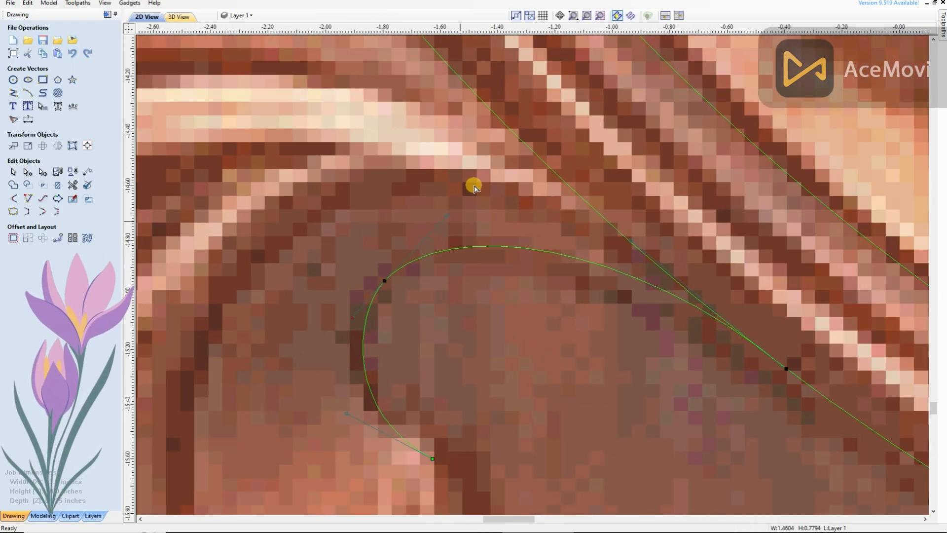
Draw a three-segment outer outline of the lower-left curl from its tip to the stem and curve the segment nearest the stem
{"action": "scroll", "coordinate": [422, 300], "scroll_direction": "down", "scroll_amount": 1}
{"action": "scroll", "coordinate": [509, 356], "scroll_direction": "down", "scroll_amount": 1}
{"action": "scroll", "coordinate": [509, 356], "scroll_direction": "up", "scroll_amount": 1}
{"action": "left_click", "coordinate": [13, 93]}
{"action": "left_click", "coordinate": [446, 358]}
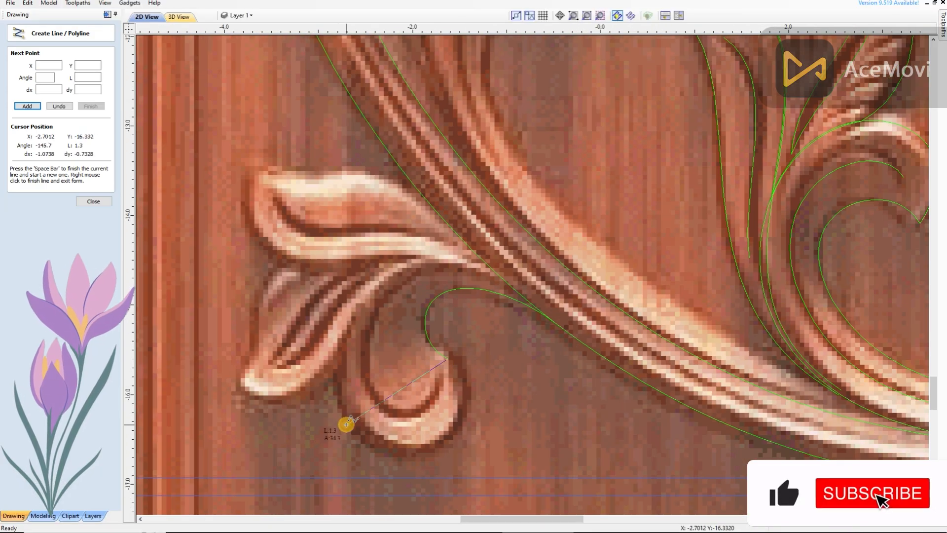
{"action": "left_click", "coordinate": [346, 423]}
{"action": "left_click", "coordinate": [402, 263]}
{"action": "left_click", "coordinate": [542, 304]}
{"action": "scroll", "coordinate": [463, 284], "scroll_direction": "up", "scroll_amount": 1}
{"action": "mouse_move", "coordinate": [517, 298]}
{"action": "left_mouse_down"}
{"action": "mouse_move", "coordinate": [539, 281]}
{"action": "mouse_move", "coordinate": [537, 257]}
{"action": "left_mouse_up"}
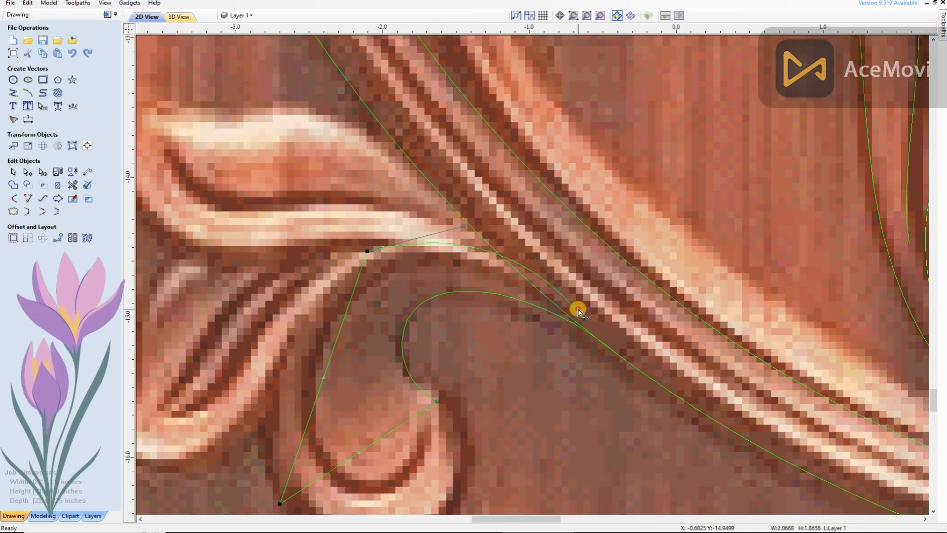
Convert the straight left and bottom segments of the lower-left curl's outer outline to curves that wrap around the curl
{"action": "middle_click_drag", "start_coordinate": [348, 413], "coordinate": [361, 412]}
{"action": "key", "text": "b"}
{"action": "left_click_drag", "start_coordinate": [353, 328], "coordinate": [272, 302]}
{"action": "middle_click_drag", "start_coordinate": [310, 436], "coordinate": [340, 357]}
{"action": "left_click_drag", "start_coordinate": [350, 348], "coordinate": [290, 354]}
{"action": "key", "text": "b"}
{"action": "left_click_drag", "start_coordinate": [375, 392], "coordinate": [406, 490]}
{"action": "left_click_drag", "start_coordinate": [435, 352], "coordinate": [564, 417]}
{"action": "left_click_drag", "start_coordinate": [406, 490], "coordinate": [414, 529]}
Fine-tune the nodes and handles of the lower-left curl's outer outline around its base and at the stem
{"action": "left_click_drag", "start_coordinate": [324, 423], "coordinate": [328, 424]}
{"action": "scroll", "coordinate": [459, 222], "scroll_direction": "down", "scroll_amount": 1}
{"action": "scroll", "coordinate": [425, 460], "scroll_direction": "up", "scroll_amount": 1}
{"action": "left_click_drag", "start_coordinate": [423, 468], "coordinate": [412, 472]}
{"action": "scroll", "coordinate": [395, 395], "scroll_direction": "down", "scroll_amount": 1}
{"action": "scroll", "coordinate": [424, 182], "scroll_direction": "up", "scroll_amount": 1}
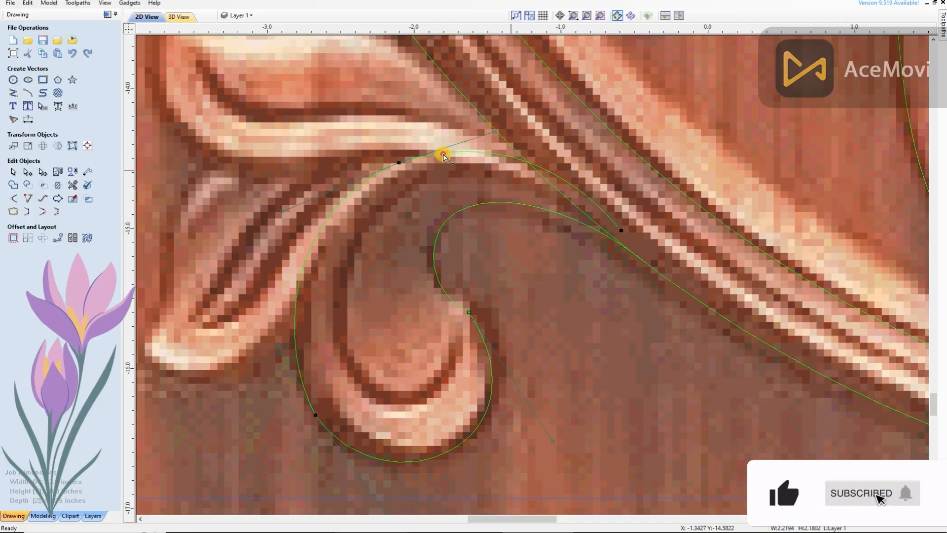
{"action": "left_click_drag", "start_coordinate": [621, 230], "coordinate": [629, 228]}
{"action": "scroll", "coordinate": [495, 217], "scroll_direction": "down", "scroll_amount": 1}
{"action": "scroll", "coordinate": [419, 370], "scroll_direction": "up", "scroll_amount": 1}
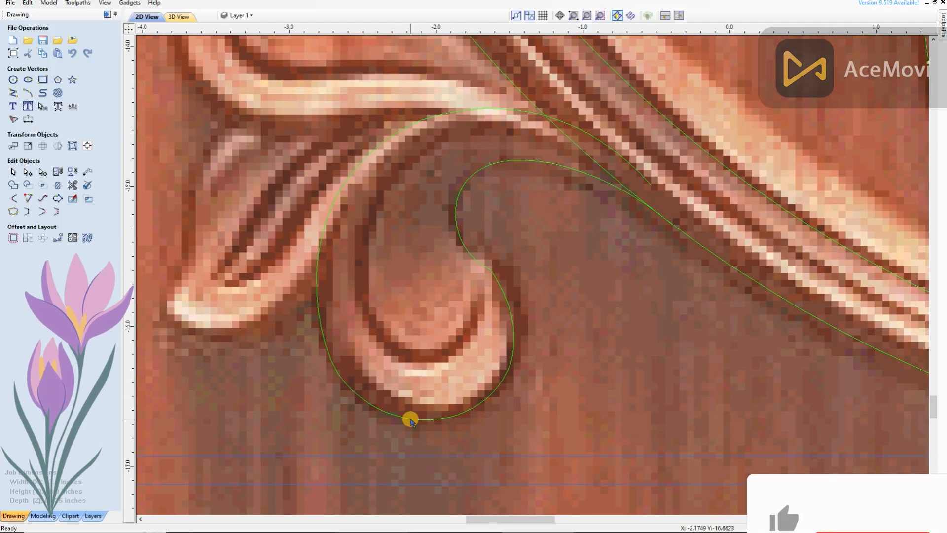
Draw a two-segment groove line inside the lower-left curl and curve its upper segment
{"action": "key", "text": "space"}
{"action": "left_click", "coordinate": [481, 307]}
{"action": "left_click", "coordinate": [370, 221]}
{"action": "left_click", "coordinate": [537, 147]}
{"action": "right_click", "coordinate": [537, 147]}
{"action": "scroll", "coordinate": [412, 196], "scroll_direction": "down", "scroll_amount": 1}
{"action": "scroll", "coordinate": [423, 244], "scroll_direction": "up", "scroll_amount": 1}
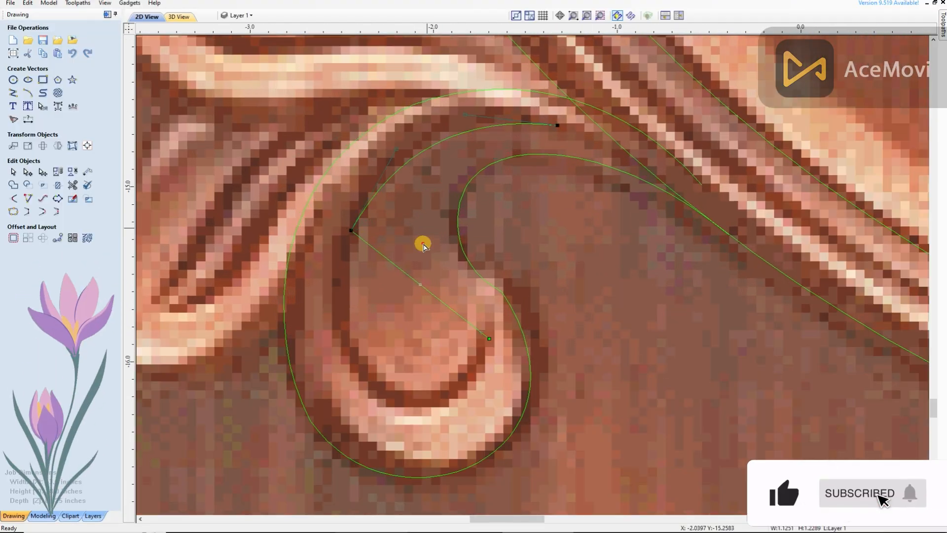
Curve the lower segment of the lower-left curl's groove line around the curl and adjust its nodes to the carving
{"action": "left_click_drag", "start_coordinate": [397, 266], "coordinate": [291, 412]}
{"action": "left_click_drag", "start_coordinate": [448, 306], "coordinate": [453, 452]}
{"action": "left_click_drag", "start_coordinate": [351, 230], "coordinate": [351, 232]}
{"action": "left_click_drag", "start_coordinate": [396, 148], "coordinate": [391, 143]}
{"action": "left_click_drag", "start_coordinate": [557, 125], "coordinate": [566, 125]}
{"action": "mouse_move", "coordinate": [380, 157]}
{"action": "left_mouse_down"}
{"action": "mouse_move", "coordinate": [370, 178]}
{"action": "mouse_move", "coordinate": [374, 106]}
{"action": "mouse_move", "coordinate": [342, 89]}
{"action": "left_mouse_up"}
Draw the upper edge of the upper leaf beside the lower-left curl from its tip to the stem and shape it as a curve
{"action": "scroll", "coordinate": [423, 371], "scroll_direction": "down", "scroll_amount": 3}
{"action": "key", "text": "space"}
{"action": "left_click", "coordinate": [272, 133]}
{"action": "left_click", "coordinate": [523, 241]}
{"action": "right_click", "coordinate": [523, 242]}
{"action": "scroll", "coordinate": [403, 184], "scroll_direction": "up", "scroll_amount": 2}
{"action": "key", "text": "b"}
{"action": "key", "text": "p"}
{"action": "scroll", "coordinate": [378, 184], "scroll_direction": "up", "scroll_amount": 1}
{"action": "scroll", "coordinate": [514, 130], "scroll_direction": "down", "scroll_amount": 1}
{"action": "left_click_drag", "start_coordinate": [224, 93], "coordinate": [229, 101]}
{"action": "left_click_drag", "start_coordinate": [283, 125], "coordinate": [284, 134]}
{"action": "left_click_drag", "start_coordinate": [555, 236], "coordinate": [550, 216]}
Draw a two-segment lower outline of the same upper leaf from its tip to the stem
{"action": "key", "text": "space"}
{"action": "left_click", "coordinate": [229, 100]}
{"action": "left_click", "coordinate": [487, 242]}
{"action": "left_click", "coordinate": [686, 316]}
{"action": "right_click", "coordinate": [505, 245]}
Convert the upper leaf's lower outline to curves that wrap around its rounded end and follow its underside
{"action": "key", "text": "b"}
{"action": "mouse_move", "coordinate": [306, 143]}
{"action": "left_mouse_down"}
{"action": "mouse_move", "coordinate": [191, 232]}
{"action": "mouse_move", "coordinate": [170, 236]}
{"action": "left_mouse_up"}
{"action": "key", "text": "p"}
{"action": "scroll", "coordinate": [308, 212], "scroll_direction": "up", "scroll_amount": 2}
{"action": "left_click_drag", "start_coordinate": [310, 203], "coordinate": [282, 266]}
{"action": "scroll", "coordinate": [346, 279], "scroll_direction": "down", "scroll_amount": 2}
{"action": "left_click_drag", "start_coordinate": [213, 193], "coordinate": [234, 200]}
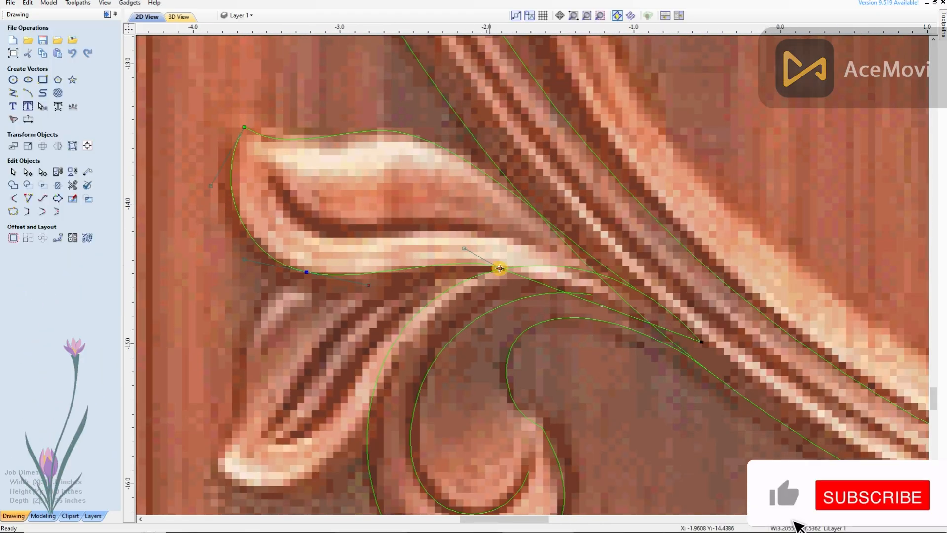
Fine-tune the nodes and handles of the upper leaf's lower outline where it runs into the stem
{"action": "scroll", "coordinate": [529, 275], "scroll_direction": "up", "scroll_amount": 2}
{"action": "left_click_drag", "start_coordinate": [425, 230], "coordinate": [426, 251]}
{"action": "key", "text": "b"}
{"action": "scroll", "coordinate": [589, 300], "scroll_direction": "up", "scroll_amount": 1}
{"action": "left_click_drag", "start_coordinate": [590, 301], "coordinate": [620, 271]}
{"action": "left_click_drag", "start_coordinate": [461, 254], "coordinate": [468, 254]}
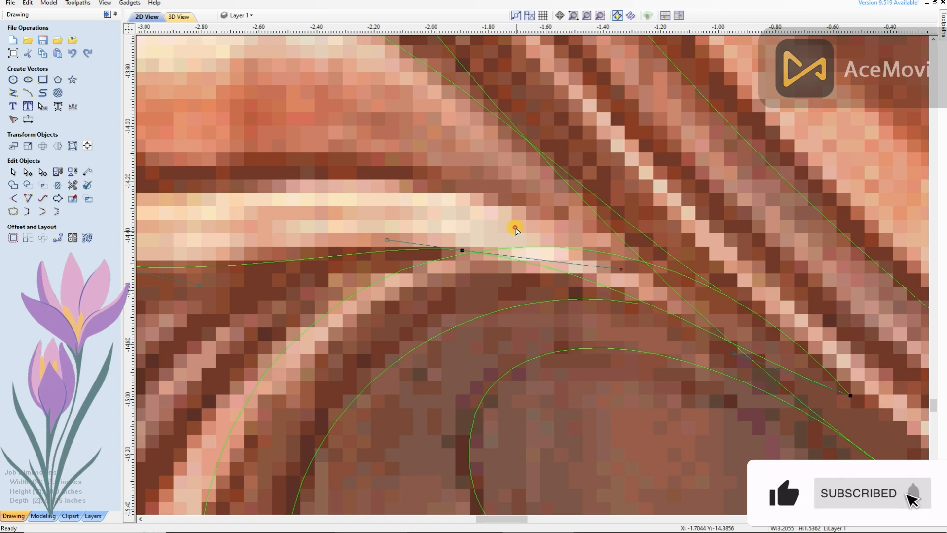
{"action": "scroll", "coordinate": [484, 271], "scroll_direction": "down", "scroll_amount": 2}
{"action": "left_click_drag", "start_coordinate": [635, 321], "coordinate": [645, 301]}
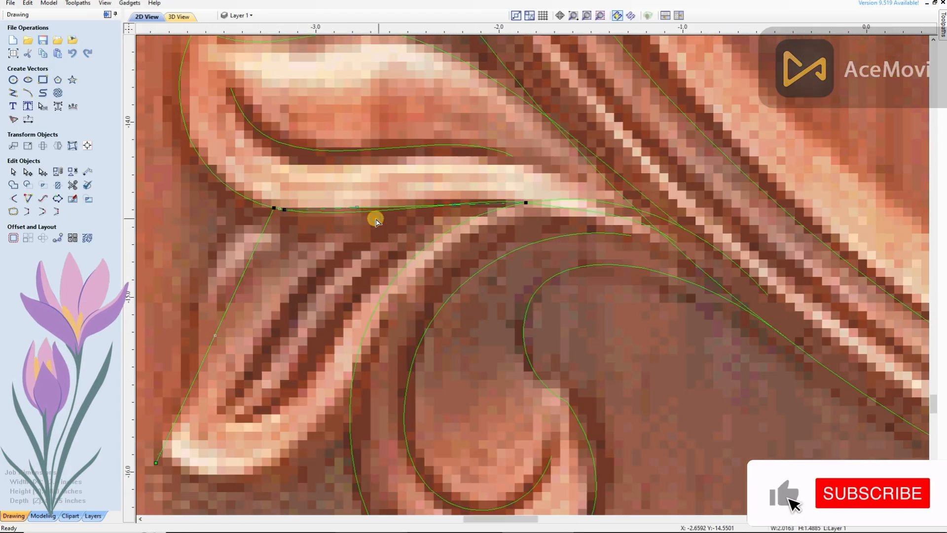
Align the lower leaf's top edge with the underside of the leaf above and curve its left side down to the tip
{"action": "scroll", "coordinate": [217, 202], "scroll_direction": "up", "scroll_amount": 3}
{"action": "scroll", "coordinate": [211, 209], "scroll_direction": "down", "scroll_amount": 2}
{"action": "scroll", "coordinate": [620, 209], "scroll_direction": "down", "scroll_amount": 1}
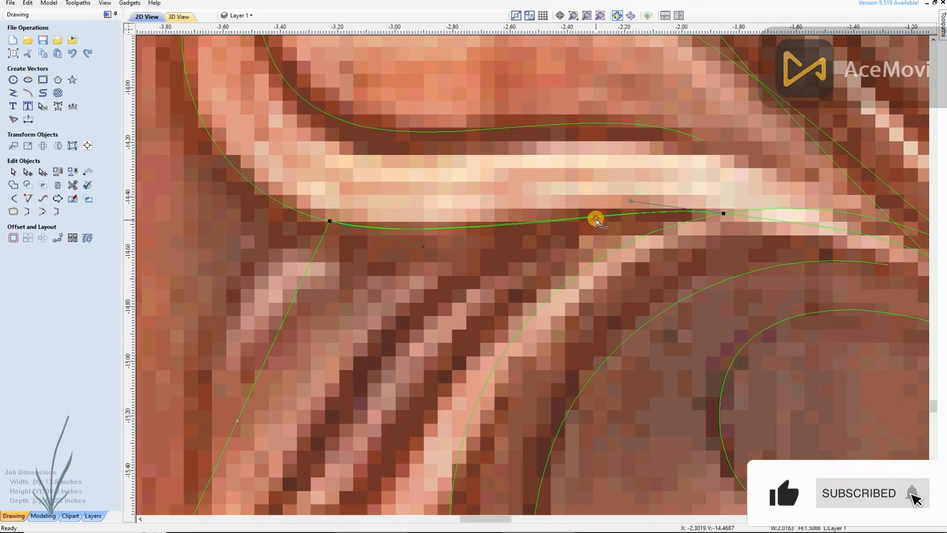
{"action": "scroll", "coordinate": [348, 227], "scroll_direction": "up", "scroll_amount": 3}
{"action": "scroll", "coordinate": [349, 227], "scroll_direction": "down", "scroll_amount": 2}
{"action": "scroll", "coordinate": [769, 213], "scroll_direction": "up", "scroll_amount": 3}
{"action": "left_click", "coordinate": [782, 201]}
{"action": "scroll", "coordinate": [489, 251], "scroll_direction": "down", "scroll_amount": 10}
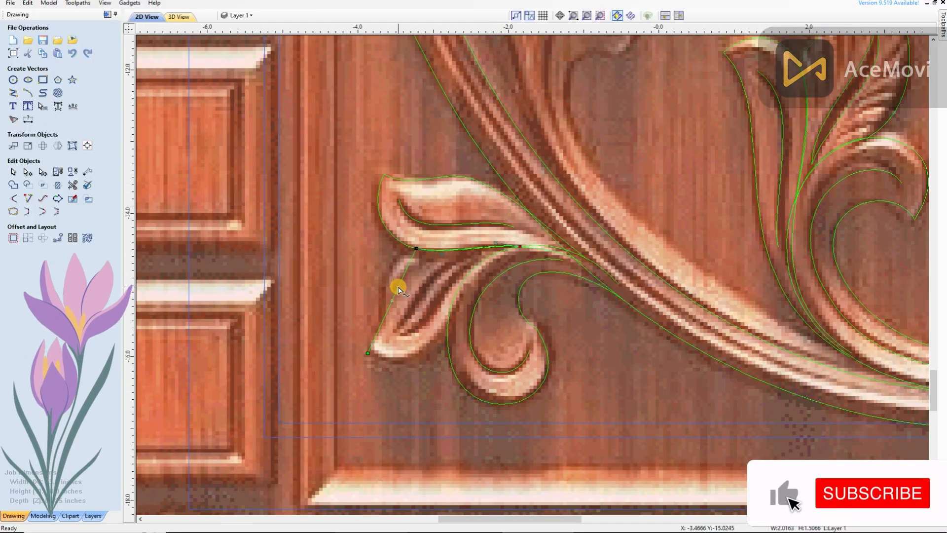
{"action": "scroll", "coordinate": [400, 286], "scroll_direction": "up", "scroll_amount": 3}
Draw a two-segment bottom edge of the lower leaf from its tip to the base of the leaves
{"action": "left_click", "coordinate": [14, 93]}
{"action": "left_click", "coordinate": [328, 440]}
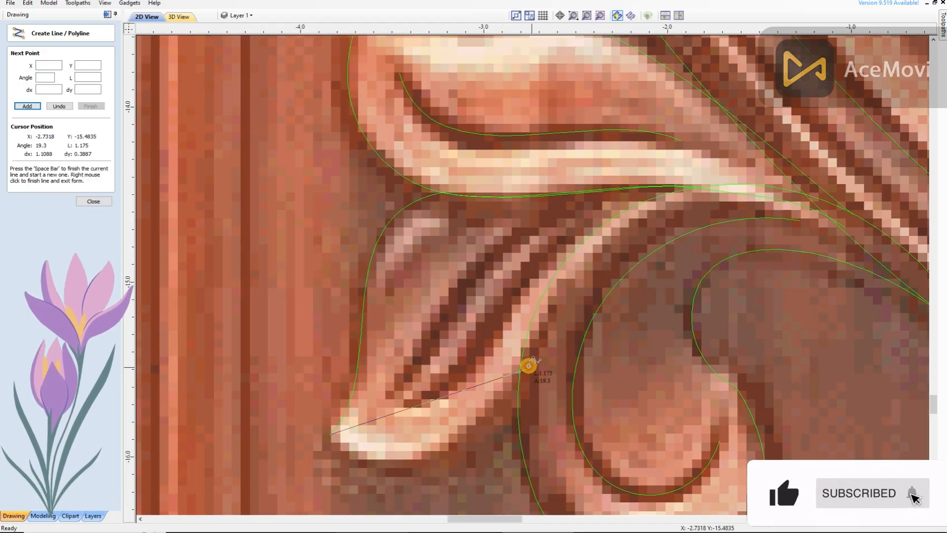
{"action": "left_click", "coordinate": [524, 363]}
{"action": "left_click", "coordinate": [695, 187]}
{"action": "right_click", "coordinate": [695, 187]}
Curve the lower leaf's bottom edge so it wraps around the rounded tip and follows the carving
{"action": "scroll", "coordinate": [639, 237], "scroll_direction": "up", "scroll_amount": 3}
{"action": "scroll", "coordinate": [567, 224], "scroll_direction": "down", "scroll_amount": 4}
{"action": "scroll", "coordinate": [403, 379], "scroll_direction": "up", "scroll_amount": 3}
{"action": "scroll", "coordinate": [403, 381], "scroll_direction": "up", "scroll_amount": 1}
{"action": "left_click_drag", "start_coordinate": [416, 347], "coordinate": [417, 472]}
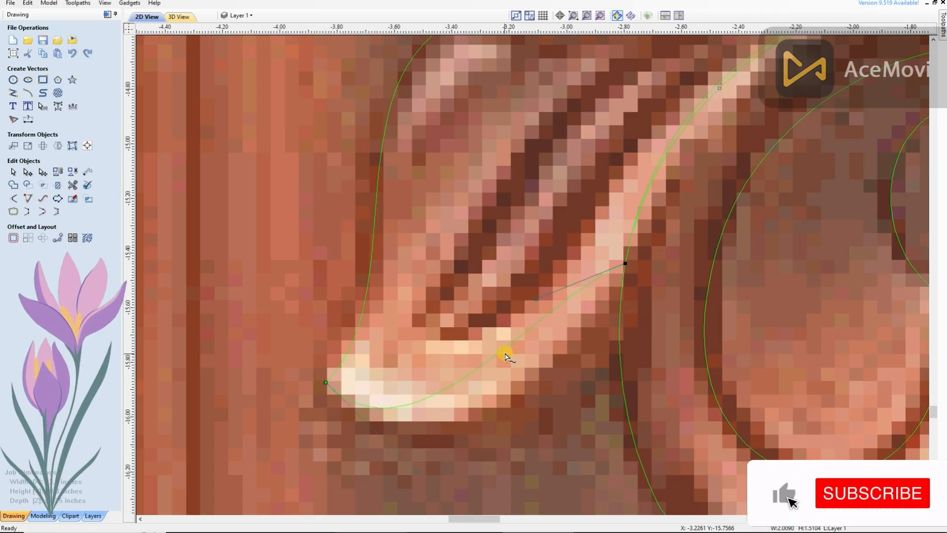
{"action": "left_click_drag", "start_coordinate": [582, 400], "coordinate": [549, 446]}
Draw the left groove line inside the lower leaf and bend its segments along the dark groove
{"action": "scroll", "coordinate": [397, 387], "scroll_direction": "down", "scroll_amount": 3}
{"action": "left_click", "coordinate": [14, 92]}
{"action": "left_click", "coordinate": [403, 383]}
{"action": "left_click", "coordinate": [416, 370]}
{"action": "left_click", "coordinate": [556, 205]}
{"action": "right_click", "coordinate": [556, 205]}
{"action": "scroll", "coordinate": [501, 296], "scroll_direction": "up", "scroll_amount": 2}
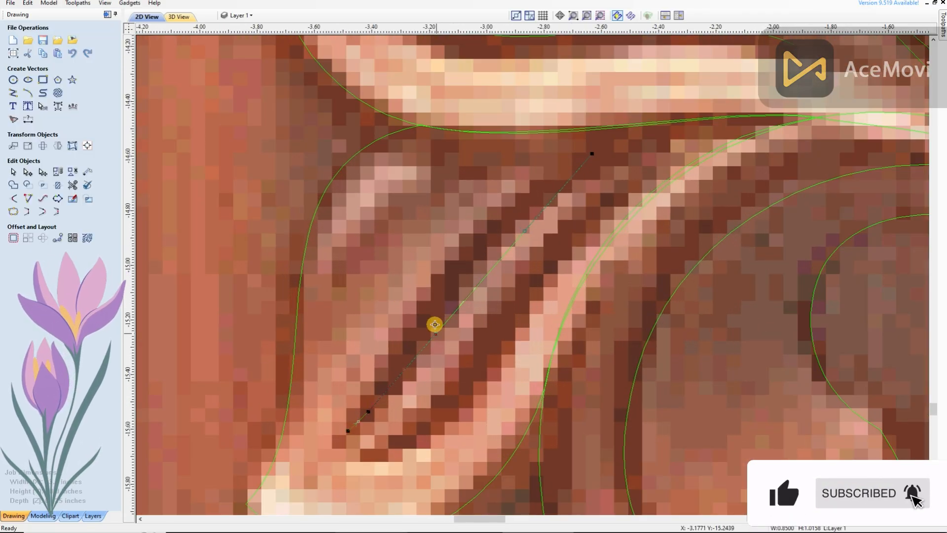
{"action": "scroll", "coordinate": [466, 291], "scroll_direction": "up", "scroll_amount": 1}
{"action": "left_click_drag", "start_coordinate": [466, 291], "coordinate": [442, 269]}
{"action": "left_click_drag", "start_coordinate": [576, 173], "coordinate": [564, 154]}
Draw the right groove line inside the lower leaf and curve it along the carving
{"action": "left_click", "coordinate": [13, 93]}
{"action": "left_click", "coordinate": [636, 180]}
{"action": "left_click", "coordinate": [391, 483]}
{"action": "right_click", "coordinate": [391, 483]}
{"action": "left_click_drag", "start_coordinate": [523, 319], "coordinate": [515, 311]}
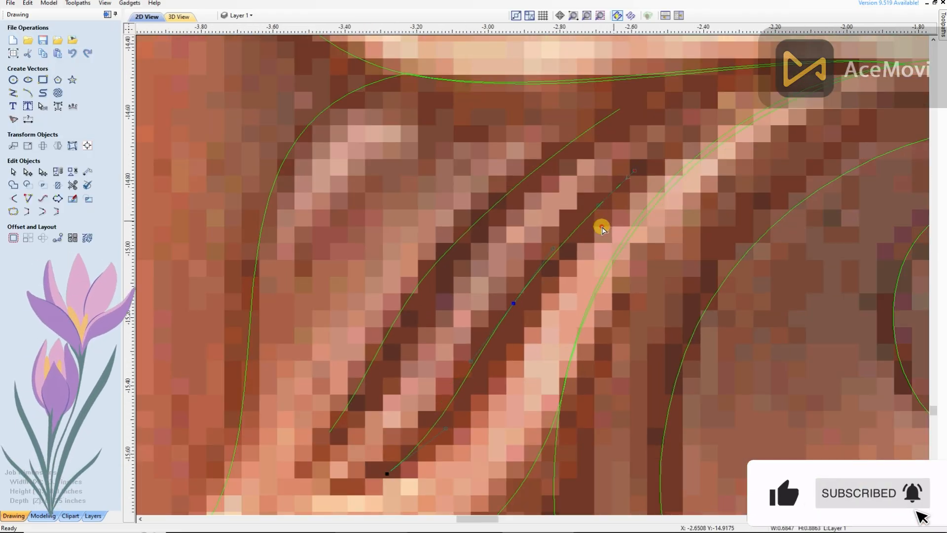
Refine the middle node and bend of the lower leaf's left groove line
{"action": "left_click", "coordinate": [472, 270]}
{"action": "scroll", "coordinate": [473, 270], "scroll_direction": "down", "scroll_amount": 3}
{"action": "scroll", "coordinate": [433, 379], "scroll_direction": "up", "scroll_amount": 3}
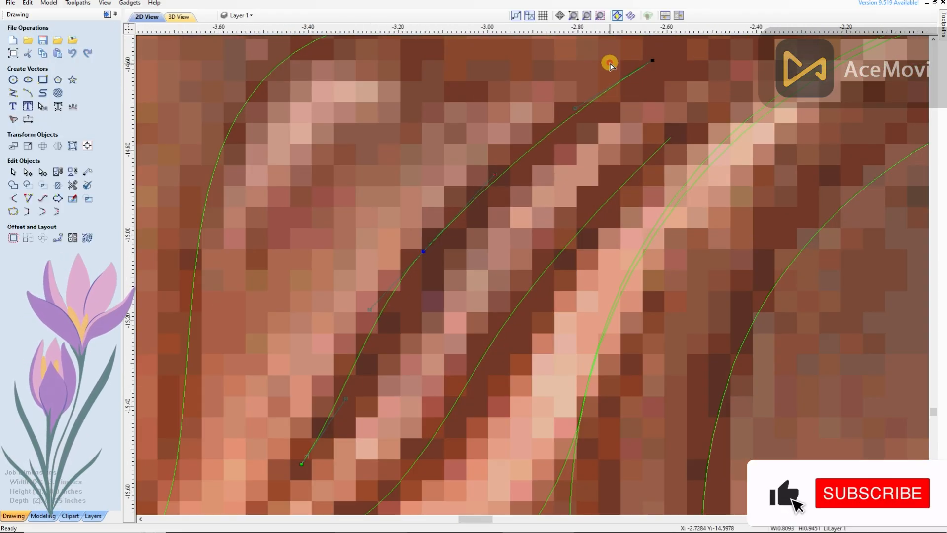
Refine the bottom curve of the lower-left curl's outer outline against the carving
{"action": "scroll", "coordinate": [475, 237], "scroll_direction": "down", "scroll_amount": 5}
{"action": "scroll", "coordinate": [487, 224], "scroll_direction": "up", "scroll_amount": 3}
{"action": "scroll", "coordinate": [530, 274], "scroll_direction": "up", "scroll_amount": 2}
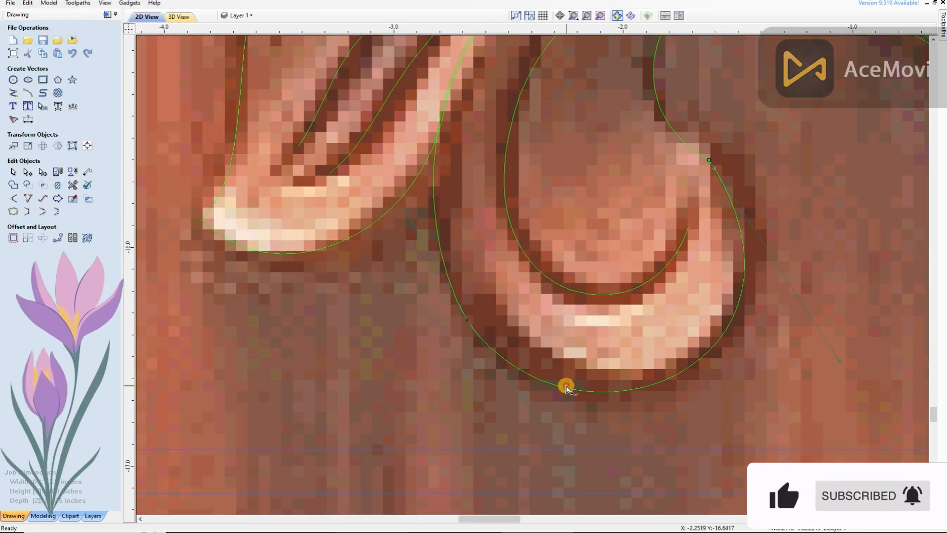
{"action": "scroll", "coordinate": [566, 385], "scroll_direction": "down", "scroll_amount": 2}
{"action": "scroll", "coordinate": [466, 362], "scroll_direction": "down", "scroll_amount": 4}
{"action": "left_click", "coordinate": [42, 38]}
{"action": "scroll", "coordinate": [573, 324], "scroll_direction": "down", "scroll_amount": 3}
{"action": "scroll", "coordinate": [646, 234], "scroll_direction": "up", "scroll_amount": 3}
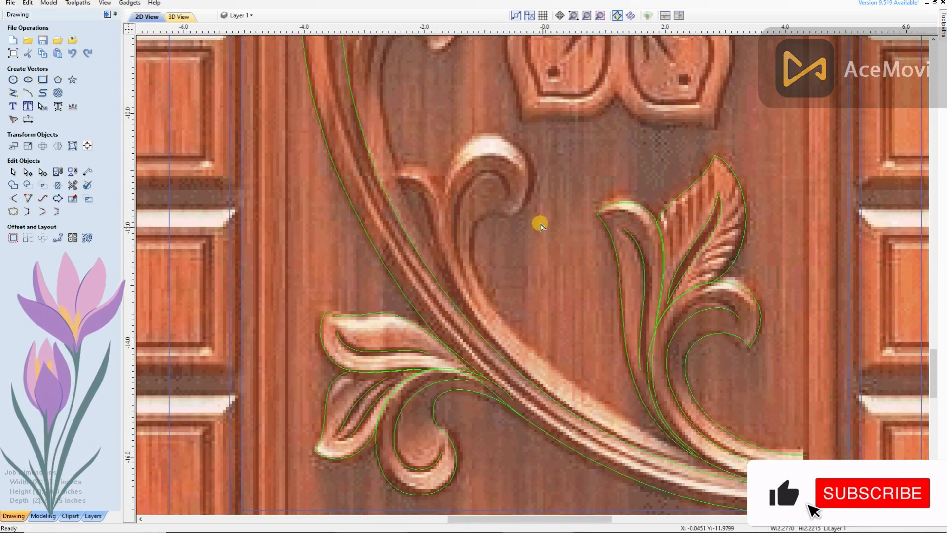
Draw a two-segment inner edge of the centre curl from its tip down along the main stem to the lower right
{"action": "left_click", "coordinate": [12, 93]}
{"action": "left_click", "coordinate": [507, 223]}
{"action": "scroll", "coordinate": [468, 340], "scroll_direction": "up", "scroll_amount": 2}
{"action": "left_click", "coordinate": [498, 291]}
{"action": "scroll", "coordinate": [576, 316], "scroll_direction": "down", "scroll_amount": 2}
{"action": "scroll", "coordinate": [780, 467], "scroll_direction": "up", "scroll_amount": 1}
{"action": "left_click", "coordinate": [807, 481]}
{"action": "right_click", "coordinate": [807, 481]}
{"action": "key", "text": "n"}
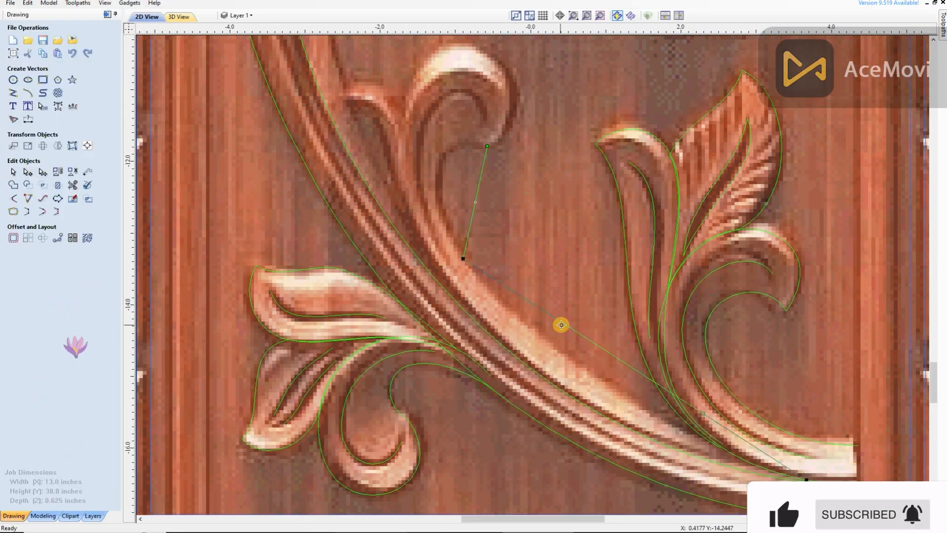
Convert the long segment of the centre curl's inner edge to a curve that follows the stem
{"action": "key", "text": "b"}
{"action": "scroll", "coordinate": [400, 206], "scroll_direction": "down", "scroll_amount": 1}
{"action": "left_click_drag", "start_coordinate": [542, 307], "coordinate": [520, 342]}
{"action": "left_click_drag", "start_coordinate": [634, 366], "coordinate": [640, 382]}
{"action": "key", "text": "b"}
Curve the short segment of the centre curl's inner edge around the hollow and smooth its transition into the stem
{"action": "scroll", "coordinate": [462, 203], "scroll_direction": "up", "scroll_amount": 3}
{"action": "left_click_drag", "start_coordinate": [457, 227], "coordinate": [375, 193]}
{"action": "left_click_drag", "start_coordinate": [470, 169], "coordinate": [398, 91]}
{"action": "scroll", "coordinate": [462, 289], "scroll_direction": "down", "scroll_amount": 3}
{"action": "scroll", "coordinate": [491, 308], "scroll_direction": "up", "scroll_amount": 3}
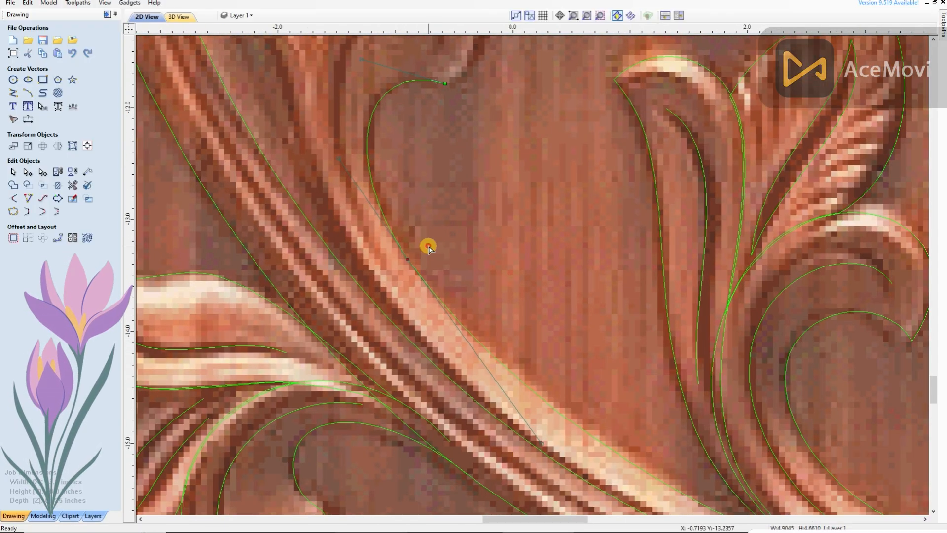
{"action": "scroll", "coordinate": [407, 153], "scroll_direction": "down", "scroll_amount": 3}
{"action": "scroll", "coordinate": [401, 125], "scroll_direction": "up", "scroll_amount": 3}
{"action": "scroll", "coordinate": [486, 222], "scroll_direction": "down", "scroll_amount": 3}
Draw a three-segment outer outline of the centre curl from its tip to the right end of the stem
{"action": "left_click", "coordinate": [13, 92]}
{"action": "scroll", "coordinate": [466, 169], "scroll_direction": "up", "scroll_amount": 3}
{"action": "scroll", "coordinate": [498, 206], "scroll_direction": "down", "scroll_amount": 3}
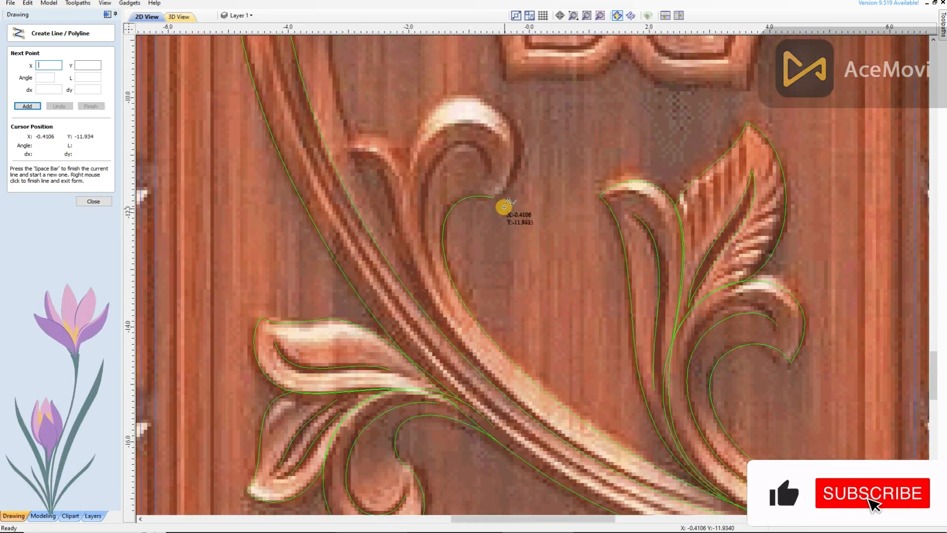
{"action": "left_click", "coordinate": [496, 202]}
{"action": "scroll", "coordinate": [497, 201], "scroll_direction": "up", "scroll_amount": 2}
{"action": "left_click", "coordinate": [387, 173]}
{"action": "scroll", "coordinate": [387, 169], "scroll_direction": "down", "scroll_amount": 4}
{"action": "scroll", "coordinate": [499, 305], "scroll_direction": "up", "scroll_amount": 1}
{"action": "key", "text": "n"}
{"action": "scroll", "coordinate": [413, 251], "scroll_direction": "up", "scroll_amount": 2}
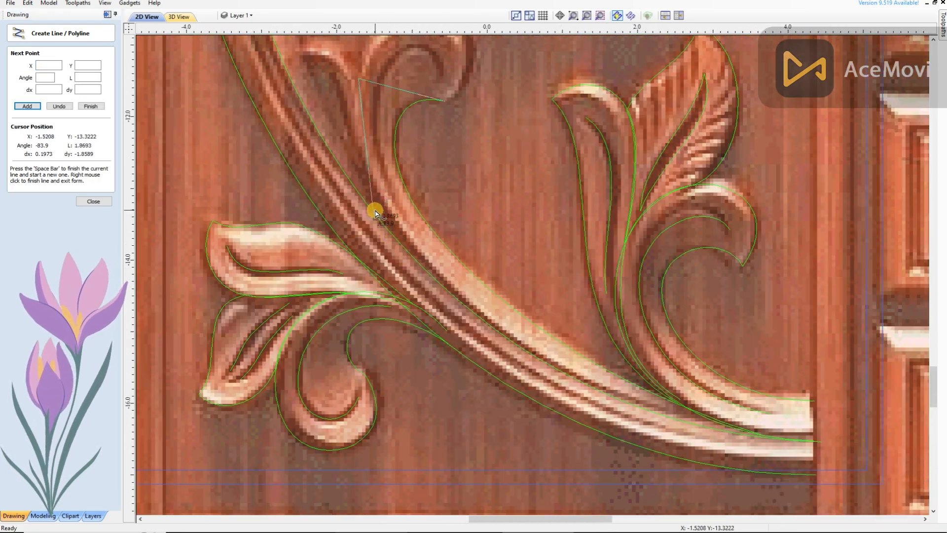
{"action": "left_click", "coordinate": [815, 452]}
{"action": "right_click", "coordinate": [814, 452]}
Convert the long lower segment of the centre curl's outer outline to a curve along the stem
{"action": "key", "text": "n"}
{"action": "scroll", "coordinate": [471, 290], "scroll_direction": "up", "scroll_amount": 1}
{"action": "key", "text": "b"}
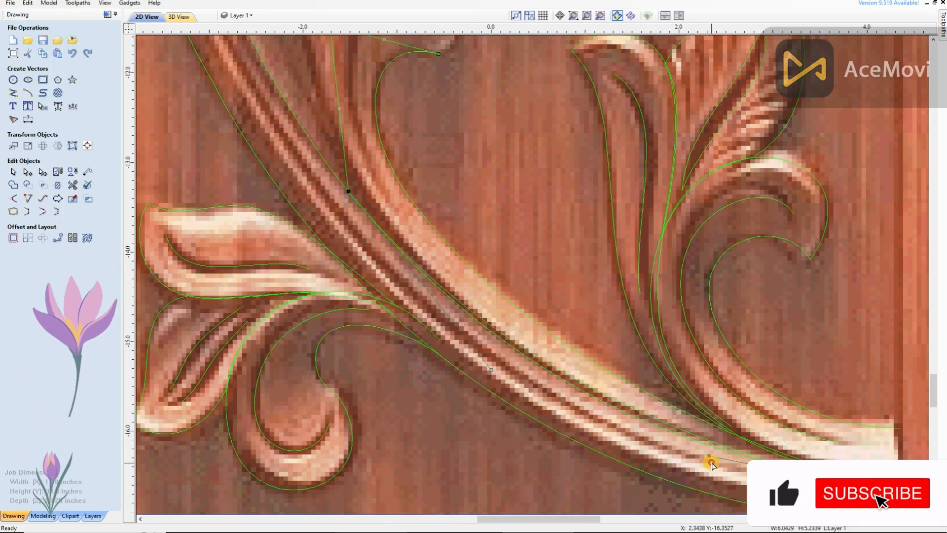
{"action": "left_click_drag", "start_coordinate": [711, 463], "coordinate": [686, 463]}
{"action": "scroll", "coordinate": [591, 285], "scroll_direction": "down", "scroll_amount": 1}
{"action": "scroll", "coordinate": [820, 450], "scroll_direction": "up", "scroll_amount": 1}
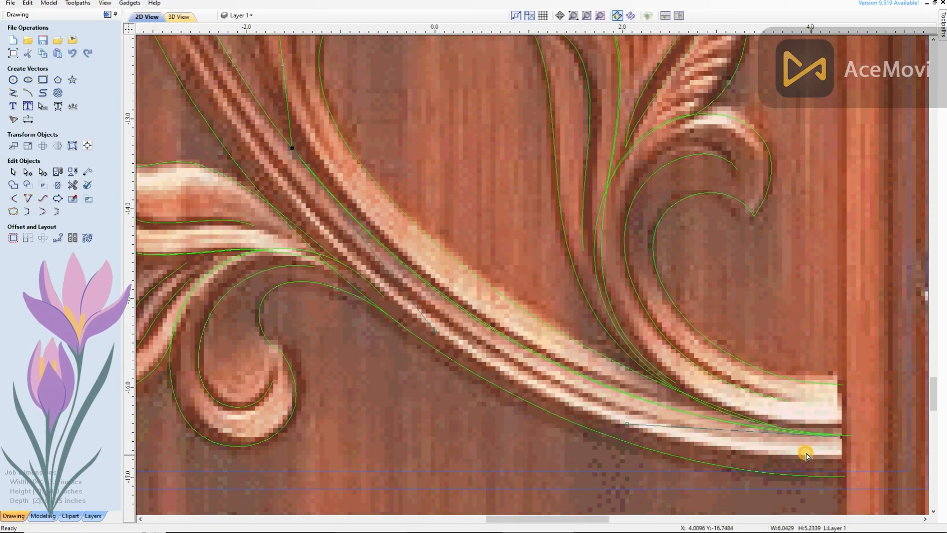
Curve the middle and top segments of the centre curl's outer outline around the curl and smooth their joining node
{"action": "scroll", "coordinate": [482, 224], "scroll_direction": "down", "scroll_amount": 1}
{"action": "scroll", "coordinate": [575, 350], "scroll_direction": "up", "scroll_amount": 1}
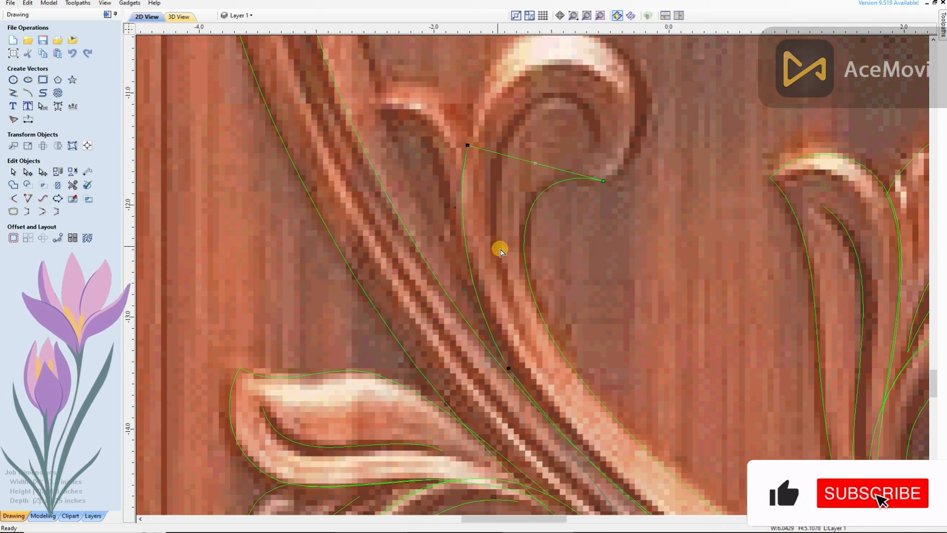
{"action": "scroll", "coordinate": [567, 419], "scroll_direction": "down", "scroll_amount": 2}
{"action": "scroll", "coordinate": [513, 151], "scroll_direction": "up", "scroll_amount": 2}
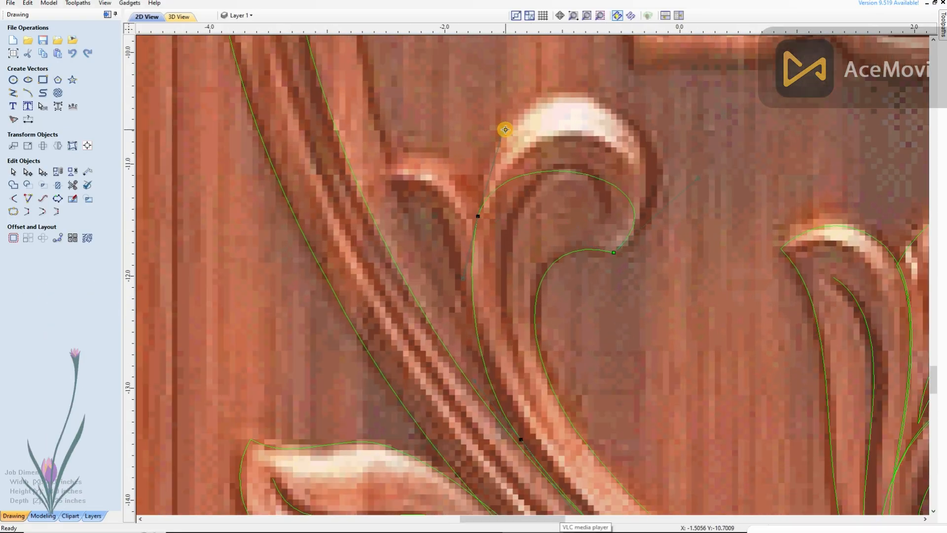
{"action": "left_click_drag", "start_coordinate": [723, 129], "coordinate": [728, 127]}
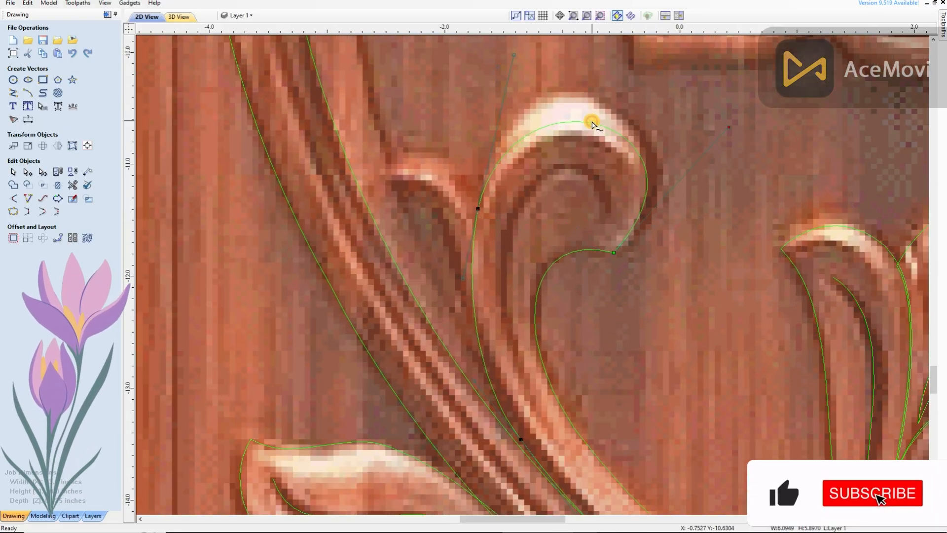
{"action": "scroll", "coordinate": [538, 169], "scroll_direction": "down", "scroll_amount": 2}
{"action": "scroll", "coordinate": [471, 182], "scroll_direction": "up", "scroll_amount": 2}
{"action": "scroll", "coordinate": [451, 353], "scroll_direction": "up", "scroll_amount": 2}
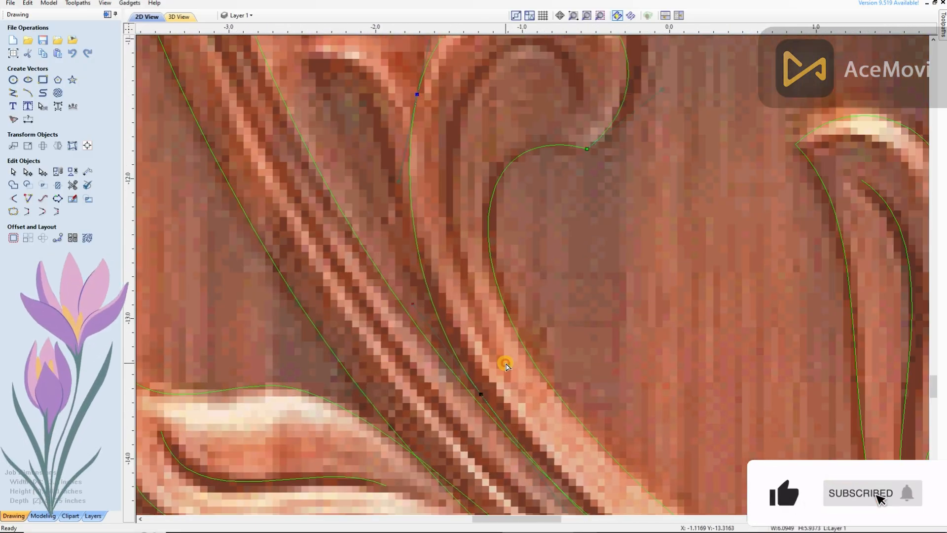
Draw the outer edge of the small leaf beside the centre curl from its tip down to the stem
{"action": "scroll", "coordinate": [505, 363], "scroll_direction": "down", "scroll_amount": 2}
{"action": "left_click", "coordinate": [14, 93]}
{"action": "left_click", "coordinate": [412, 178]}
{"action": "scroll", "coordinate": [413, 178], "scroll_direction": "down", "scroll_amount": 1}
{"action": "left_click", "coordinate": [495, 345]}
{"action": "right_click", "coordinate": [495, 345]}
Bend the small leaf's outer edge over its tip and add a node where it meets the centre curl
{"action": "scroll", "coordinate": [454, 255], "scroll_direction": "up", "scroll_amount": 2}
{"action": "left_click_drag", "start_coordinate": [427, 211], "coordinate": [477, 135]}
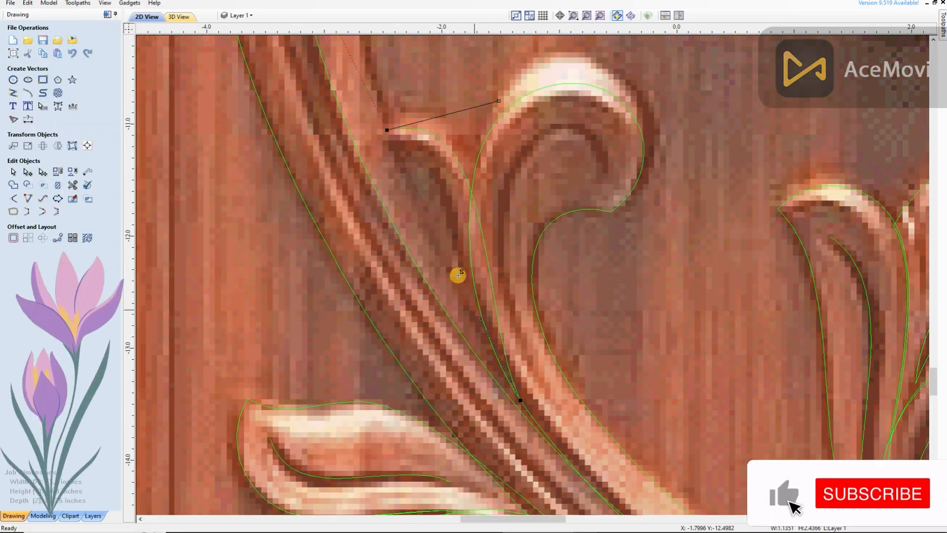
{"action": "scroll", "coordinate": [458, 232], "scroll_direction": "up", "scroll_amount": 3}
{"action": "scroll", "coordinate": [471, 125], "scroll_direction": "down", "scroll_amount": 2}
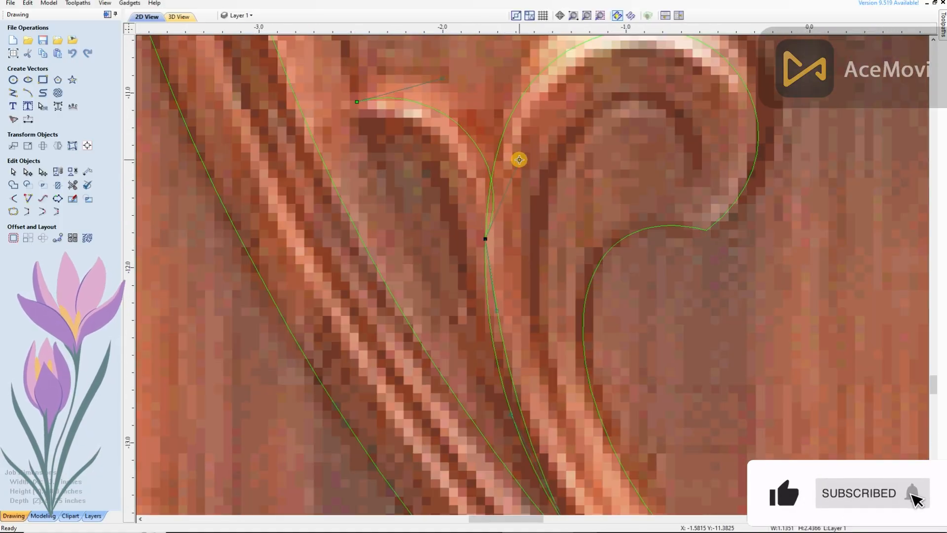
{"action": "scroll", "coordinate": [419, 148], "scroll_direction": "down", "scroll_amount": 1}
{"action": "scroll", "coordinate": [419, 148], "scroll_direction": "down", "scroll_amount": 1}
Draw the small leaf's inner edge from its tip to the stem and curve it to match the carving
{"action": "left_click", "coordinate": [14, 93]}
{"action": "left_click", "coordinate": [365, 99]}
{"action": "left_click", "coordinate": [503, 375]}
{"action": "right_click", "coordinate": [503, 374]}
{"action": "key", "text": "n"}
{"action": "key", "text": "b"}
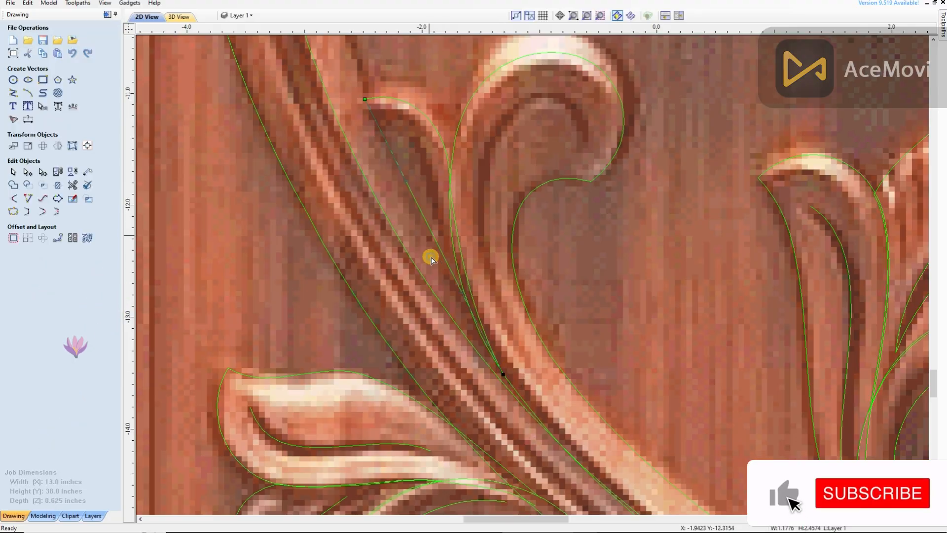
{"action": "scroll", "coordinate": [400, 94], "scroll_direction": "up", "scroll_amount": 2}
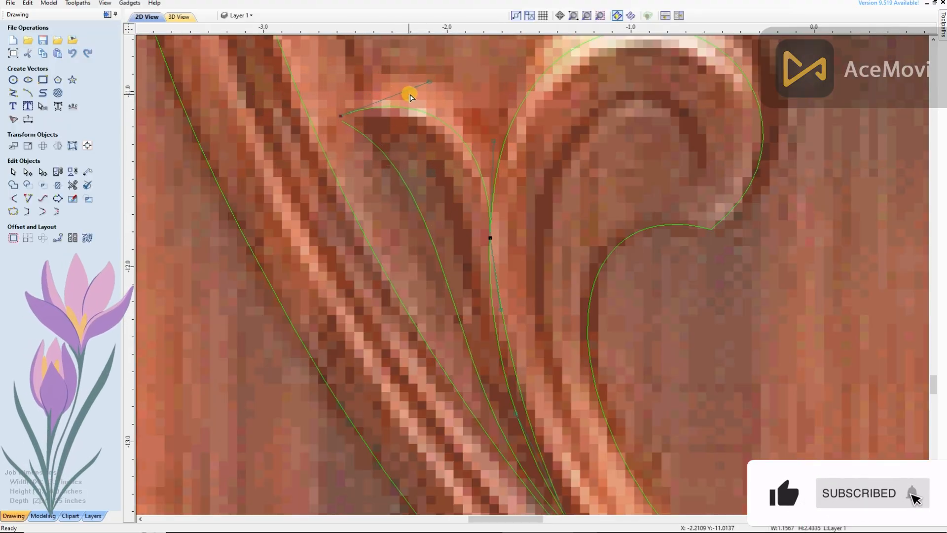
{"action": "scroll", "coordinate": [510, 245], "scroll_direction": "down", "scroll_amount": 2}
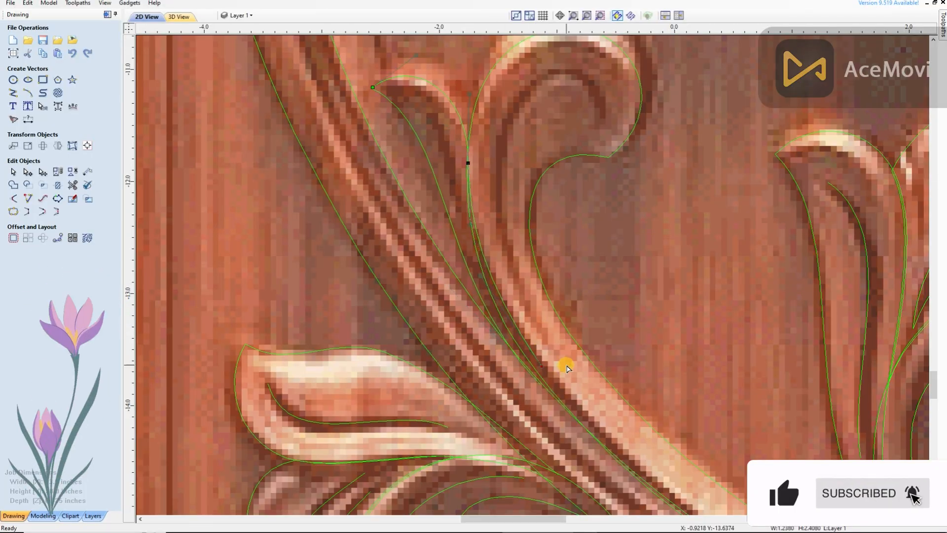
Extend the small leaf's outline further down alongside the centre curl to the stem
{"action": "scroll", "coordinate": [539, 383], "scroll_direction": "up", "scroll_amount": 2}
{"action": "scroll", "coordinate": [477, 287], "scroll_direction": "down", "scroll_amount": 2}
{"action": "scroll", "coordinate": [553, 296], "scroll_direction": "down", "scroll_amount": 1}
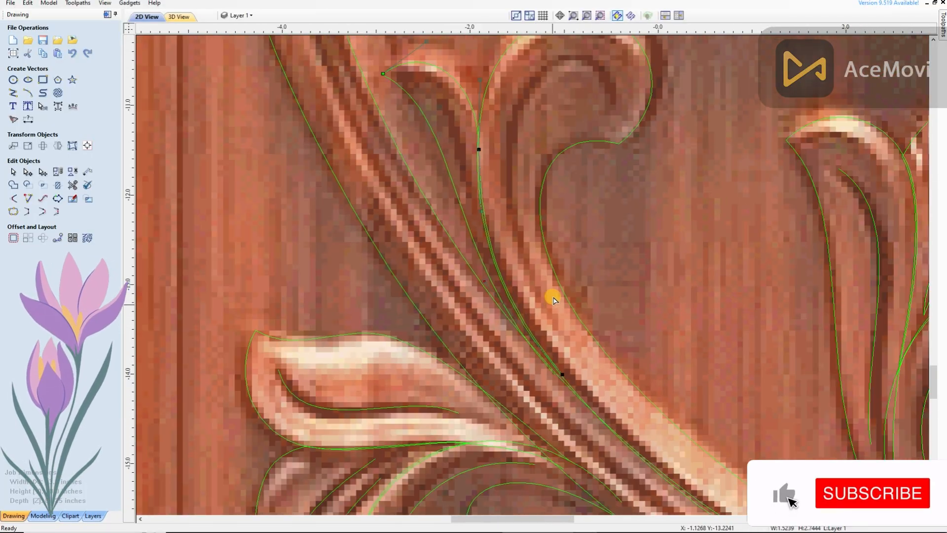
{"action": "scroll", "coordinate": [532, 181], "scroll_direction": "up", "scroll_amount": 2}
{"action": "scroll", "coordinate": [531, 182], "scroll_direction": "down", "scroll_amount": 2}
{"action": "scroll", "coordinate": [596, 342], "scroll_direction": "down", "scroll_amount": 1}
Draw the centre curl's inner groove line from its hooked end down the stalk and curve it to follow the carving
{"action": "key", "text": "l"}
{"action": "scroll", "coordinate": [571, 327], "scroll_direction": "up", "scroll_amount": 1}
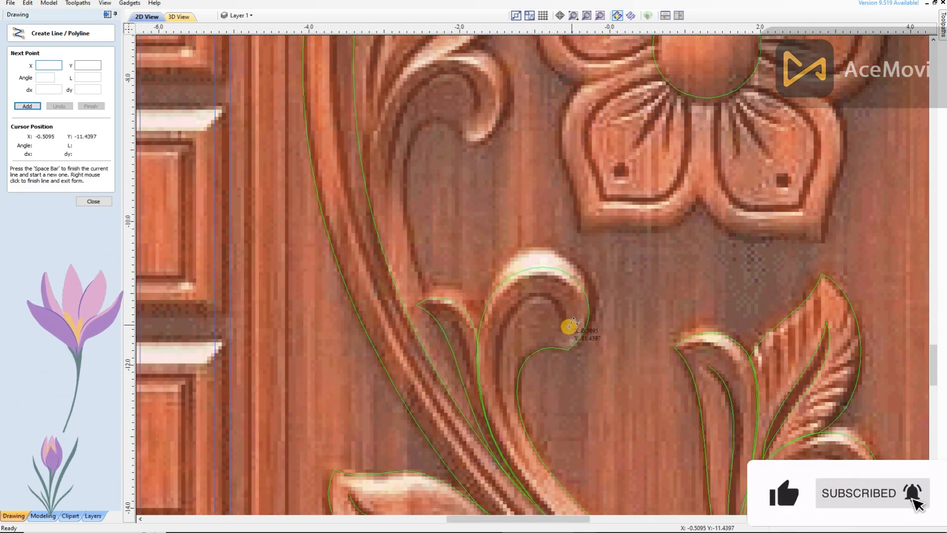
{"action": "left_click", "coordinate": [473, 269]}
{"action": "right_click", "coordinate": [475, 359]}
{"action": "scroll", "coordinate": [490, 269], "scroll_direction": "up", "scroll_amount": 4}
{"action": "scroll", "coordinate": [499, 273], "scroll_direction": "down", "scroll_amount": 3}
{"action": "scroll", "coordinate": [497, 164], "scroll_direction": "up", "scroll_amount": 3}
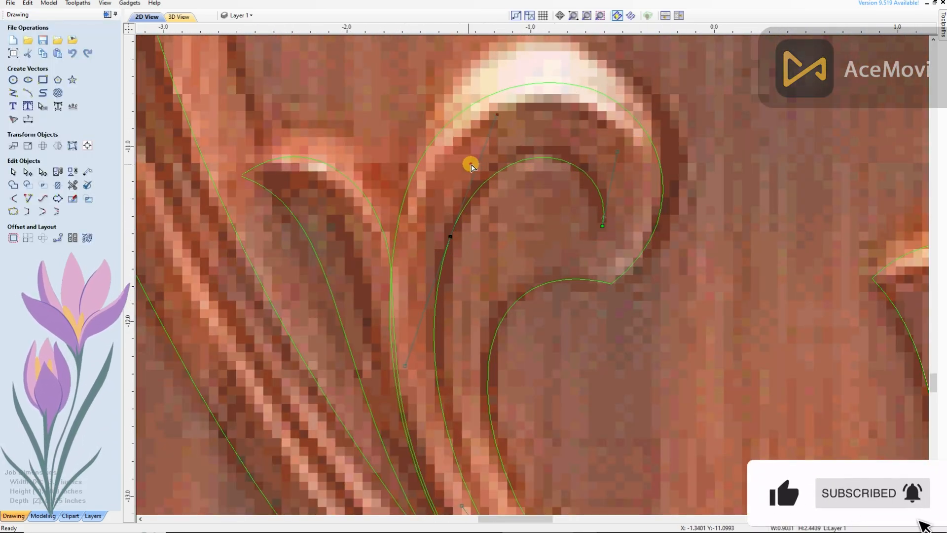
{"action": "scroll", "coordinate": [469, 443], "scroll_direction": "down", "scroll_amount": 3}
{"action": "scroll", "coordinate": [444, 144], "scroll_direction": "down", "scroll_amount": 2}
Draw the inner edge of the curl left of the flower as a polyline from its tip down to the stem
{"action": "key", "text": "l"}
{"action": "scroll", "coordinate": [395, 197], "scroll_direction": "up", "scroll_amount": 3}
{"action": "left_click", "coordinate": [440, 201]}
{"action": "left_click", "coordinate": [359, 238]}
{"action": "scroll", "coordinate": [383, 166], "scroll_direction": "down", "scroll_amount": 2}
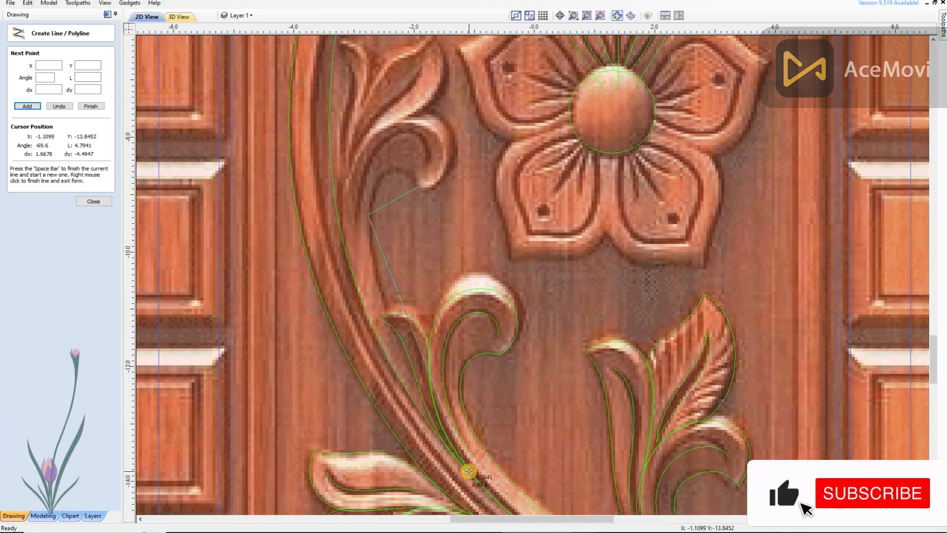
{"action": "right_click", "coordinate": [468, 470]}
Curve the inner edge of the curl left of the flower around its underside and down along the stalk
{"action": "scroll", "coordinate": [391, 268], "scroll_direction": "up", "scroll_amount": 2}
{"action": "scroll", "coordinate": [453, 382], "scroll_direction": "up", "scroll_amount": 1}
{"action": "scroll", "coordinate": [448, 302], "scroll_direction": "down", "scroll_amount": 1}
{"action": "scroll", "coordinate": [459, 336], "scroll_direction": "up", "scroll_amount": 2}
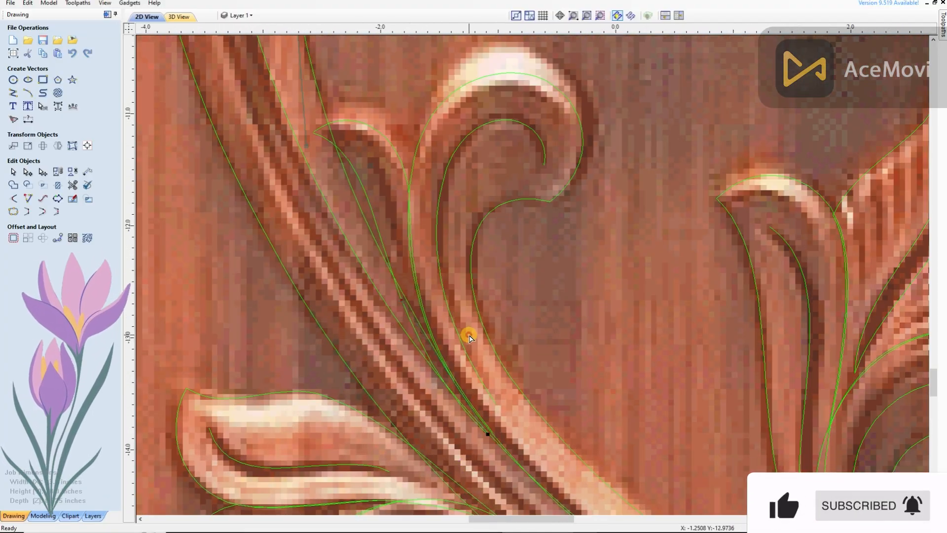
{"action": "scroll", "coordinate": [459, 335], "scroll_direction": "down", "scroll_amount": 3}
{"action": "scroll", "coordinate": [382, 271], "scroll_direction": "up", "scroll_amount": 3}
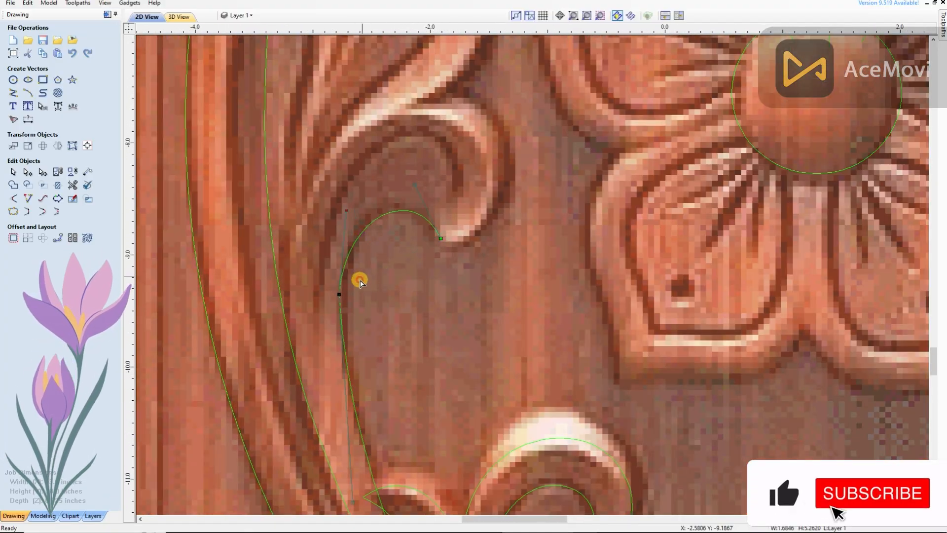
{"action": "scroll", "coordinate": [363, 237], "scroll_direction": "down", "scroll_amount": 3}
{"action": "scroll", "coordinate": [377, 330], "scroll_direction": "up", "scroll_amount": 3}
{"action": "scroll", "coordinate": [448, 269], "scroll_direction": "down", "scroll_amount": 2}
Draw the outer edge of the curl left of the flower as a polyline from its tip over the top to the stem
{"action": "key", "text": "l"}
{"action": "scroll", "coordinate": [337, 370], "scroll_direction": "down", "scroll_amount": 2}
{"action": "scroll", "coordinate": [337, 370], "scroll_direction": "up", "scroll_amount": 4}
{"action": "right_click", "coordinate": [301, 321]}
{"action": "scroll", "coordinate": [417, 378], "scroll_direction": "down", "scroll_amount": 3}
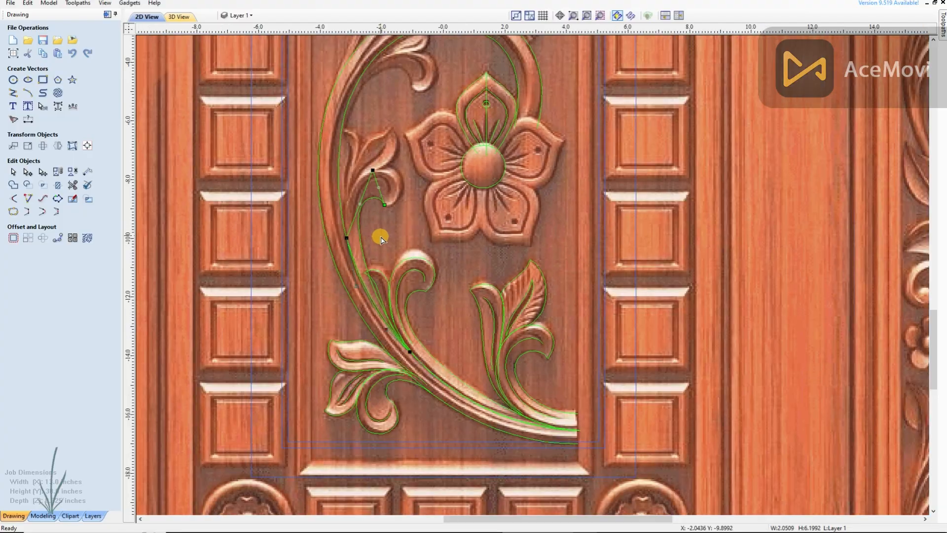
Bend the outer edge's segments around the back and rounded top of the curl left of the flower
{"action": "scroll", "coordinate": [370, 226], "scroll_direction": "up", "scroll_amount": 4}
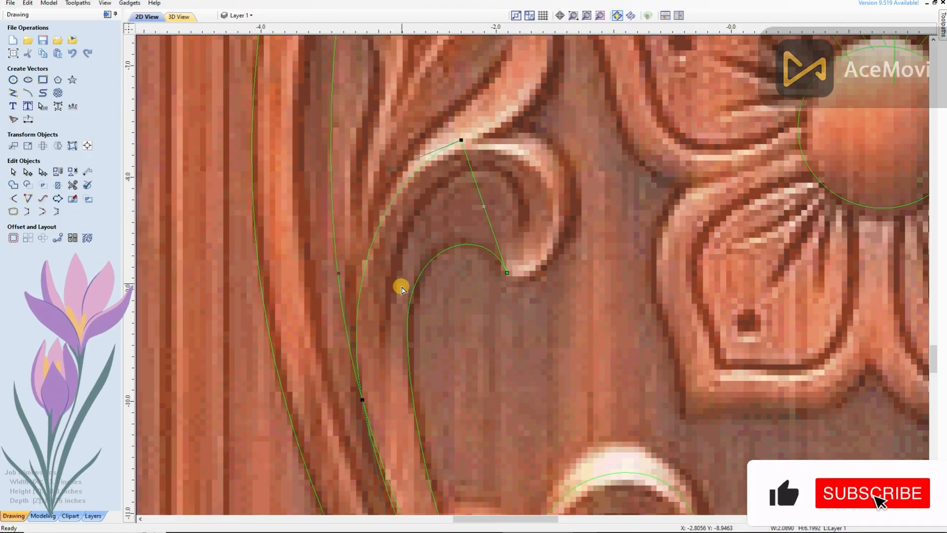
{"action": "scroll", "coordinate": [464, 138], "scroll_direction": "up", "scroll_amount": 2}
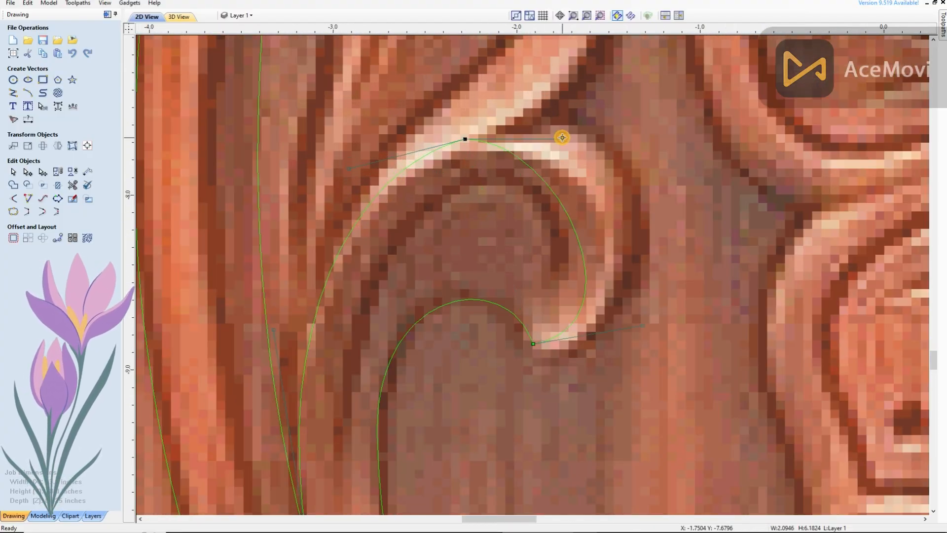
{"action": "left_click_drag", "start_coordinate": [562, 137], "coordinate": [679, 94]}
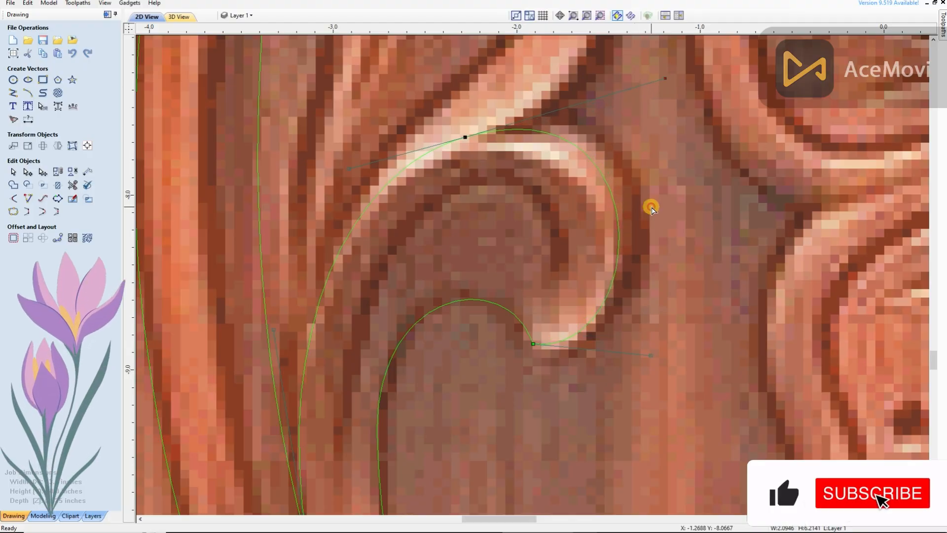
Draw the inner groove line of the curl left of the flower and curve it to match the carving
{"action": "scroll", "coordinate": [554, 243], "scroll_direction": "down", "scroll_amount": 4}
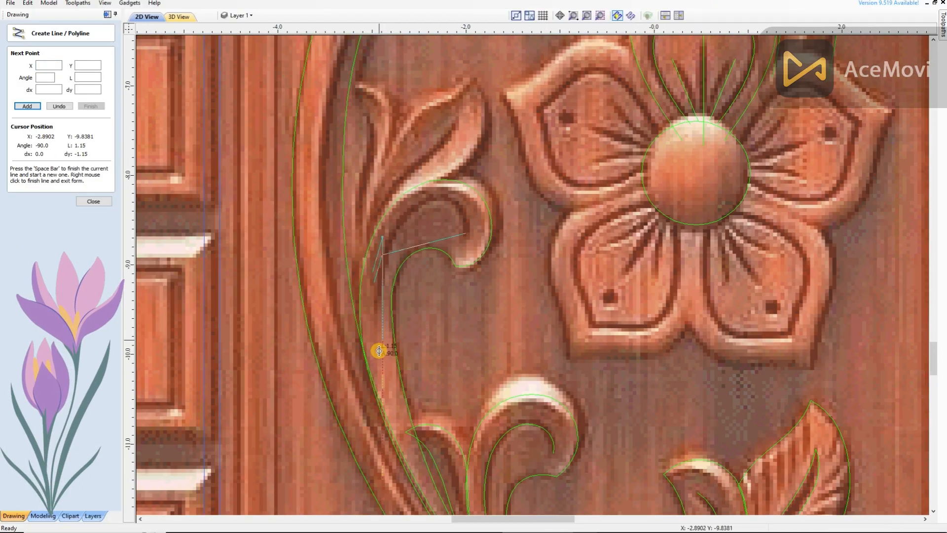
{"action": "scroll", "coordinate": [380, 348], "scroll_direction": "up", "scroll_amount": 4}
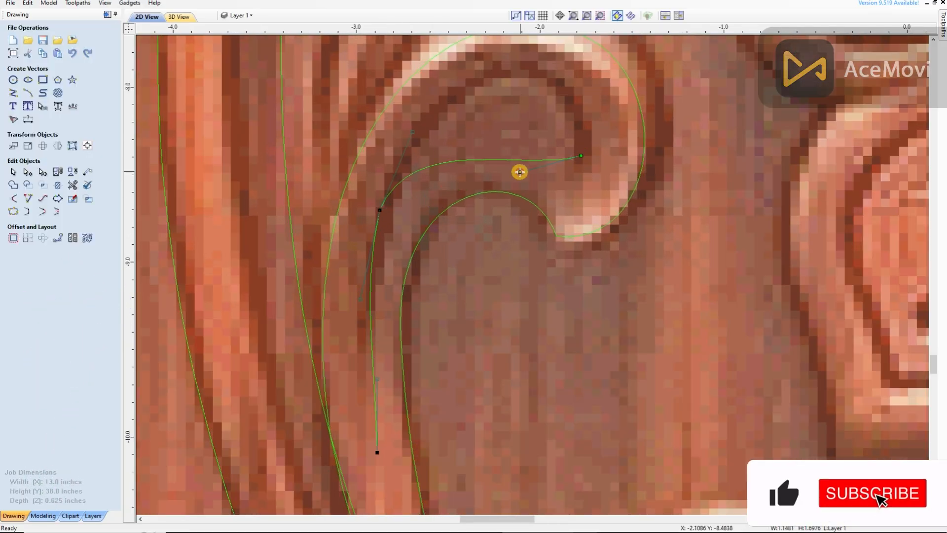
{"action": "scroll", "coordinate": [360, 123], "scroll_direction": "up", "scroll_amount": 1}
{"action": "scroll", "coordinate": [370, 283], "scroll_direction": "down", "scroll_amount": 4}
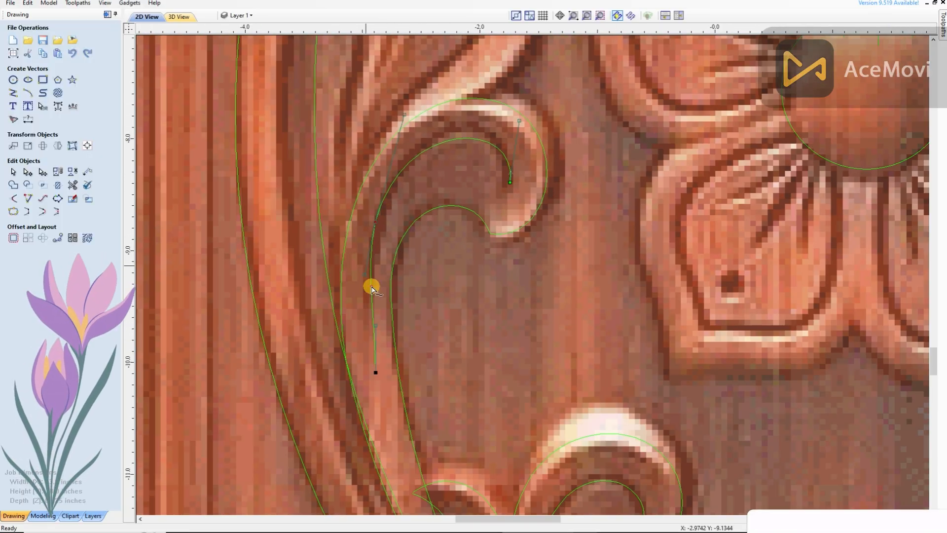
{"action": "scroll", "coordinate": [389, 335], "scroll_direction": "up", "scroll_amount": 3}
Draw the stem-side edge of the narrow leaf above that curl from its tip to the stem and curve it
{"action": "scroll", "coordinate": [396, 116], "scroll_direction": "down", "scroll_amount": 5}
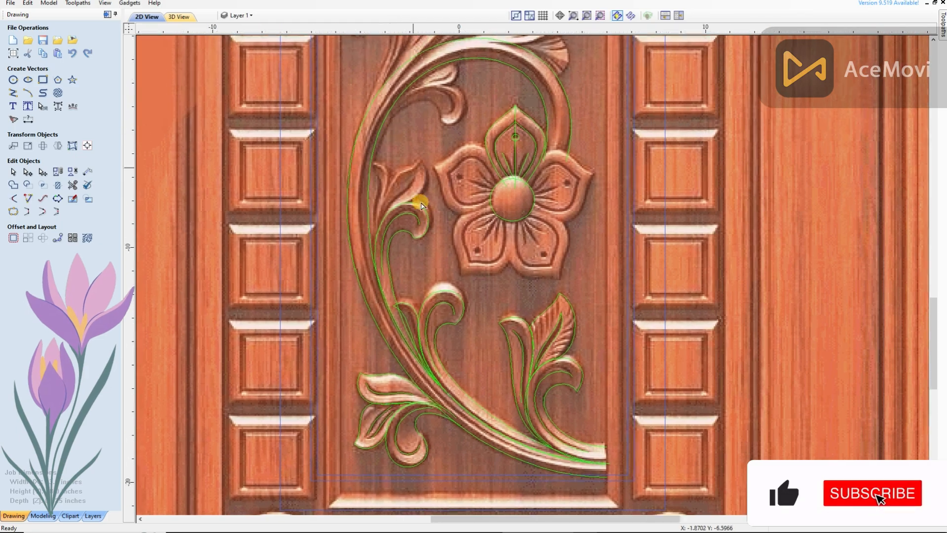
{"action": "scroll", "coordinate": [365, 133], "scroll_direction": "up", "scroll_amount": 3}
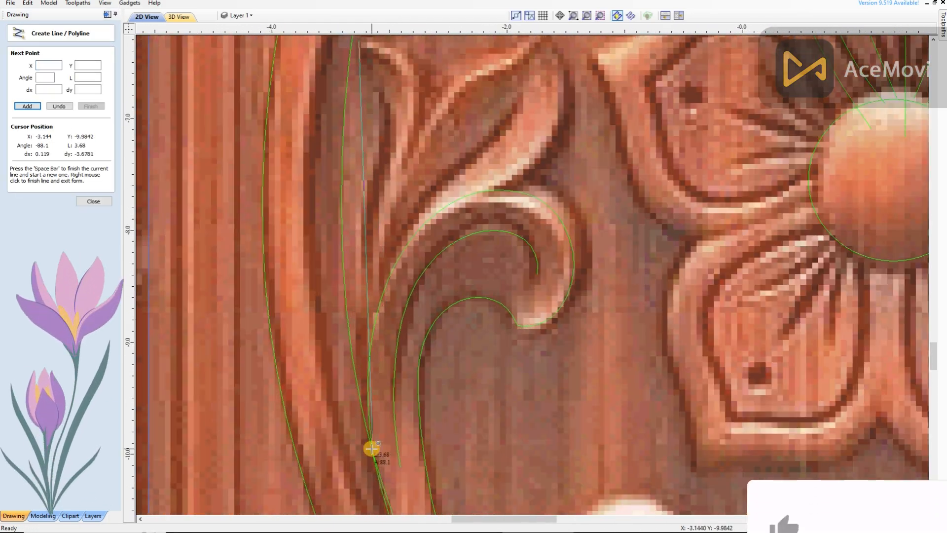
{"action": "scroll", "coordinate": [372, 447], "scroll_direction": "up", "scroll_amount": 1}
Draw the narrow leaf's other edge from its tip down to the stem and bend both edges to the carving
{"action": "scroll", "coordinate": [310, 285], "scroll_direction": "down", "scroll_amount": 3}
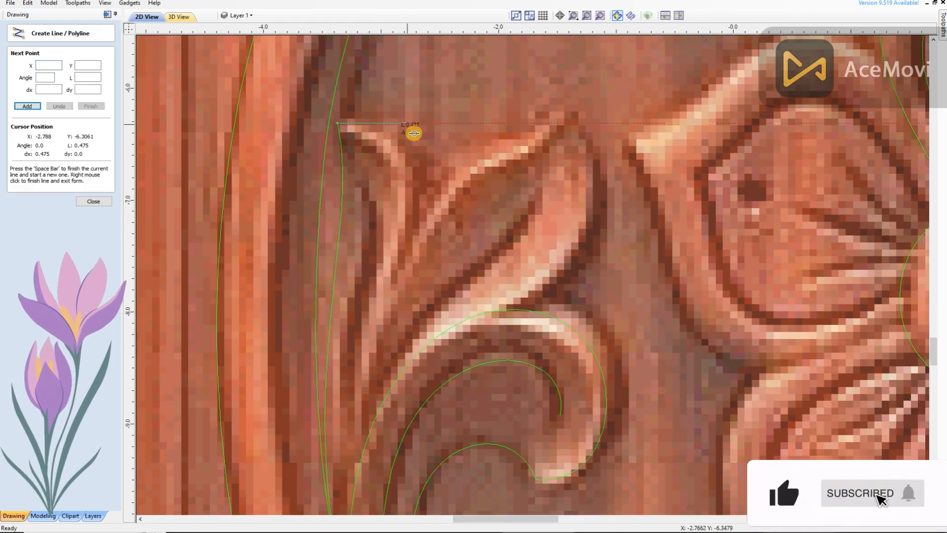
{"action": "scroll", "coordinate": [386, 306], "scroll_direction": "up", "scroll_amount": 5}
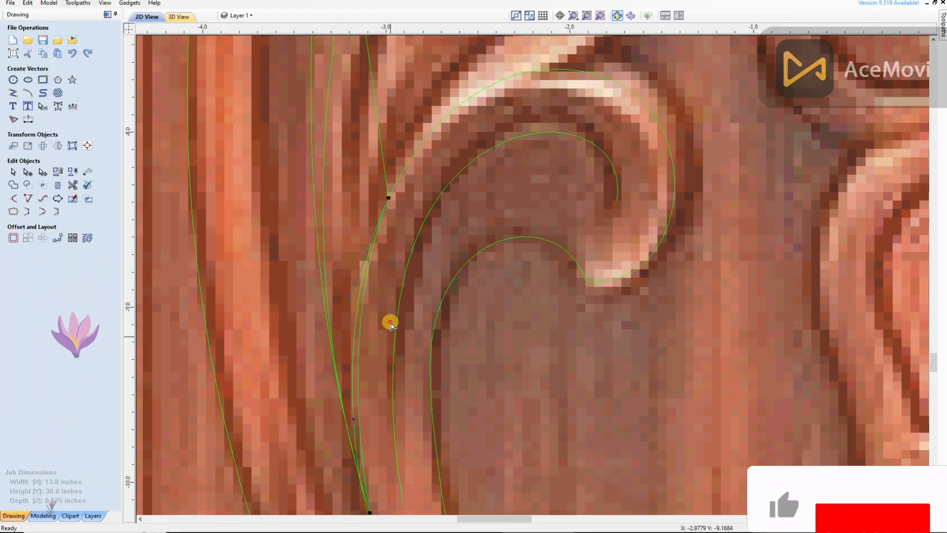
{"action": "scroll", "coordinate": [362, 422], "scroll_direction": "down", "scroll_amount": 3}
{"action": "left_click", "coordinate": [326, 115]}
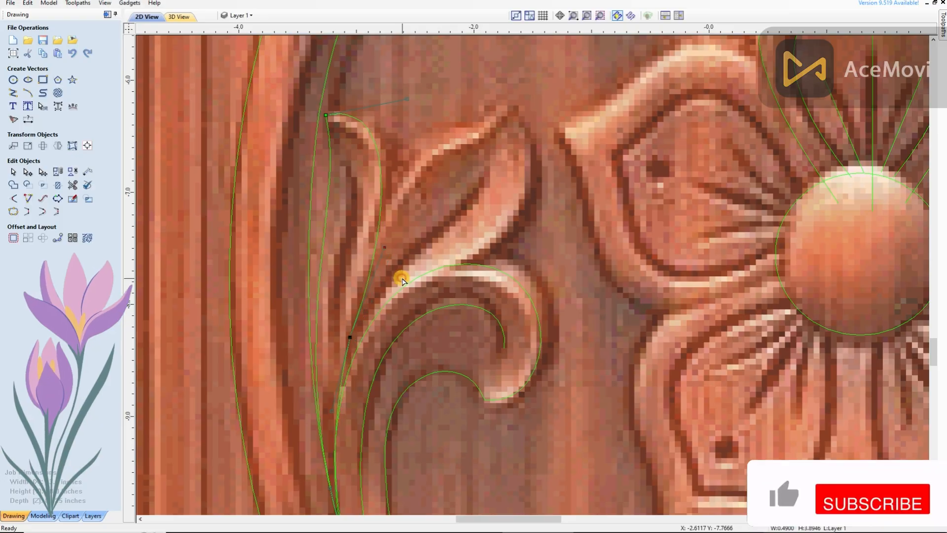
{"action": "scroll", "coordinate": [403, 280], "scroll_direction": "down", "scroll_amount": 4}
{"action": "scroll", "coordinate": [339, 213], "scroll_direction": "up", "scroll_amount": 4}
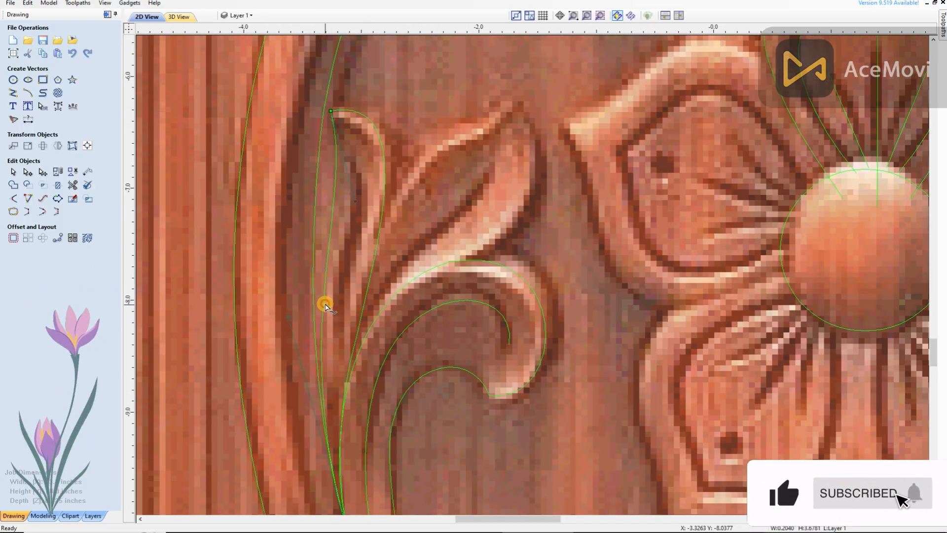
Draw the upper edge of the broad leaf beside the narrow leaf from its tip down to the stalk
{"action": "scroll", "coordinate": [333, 214], "scroll_direction": "down", "scroll_amount": 3}
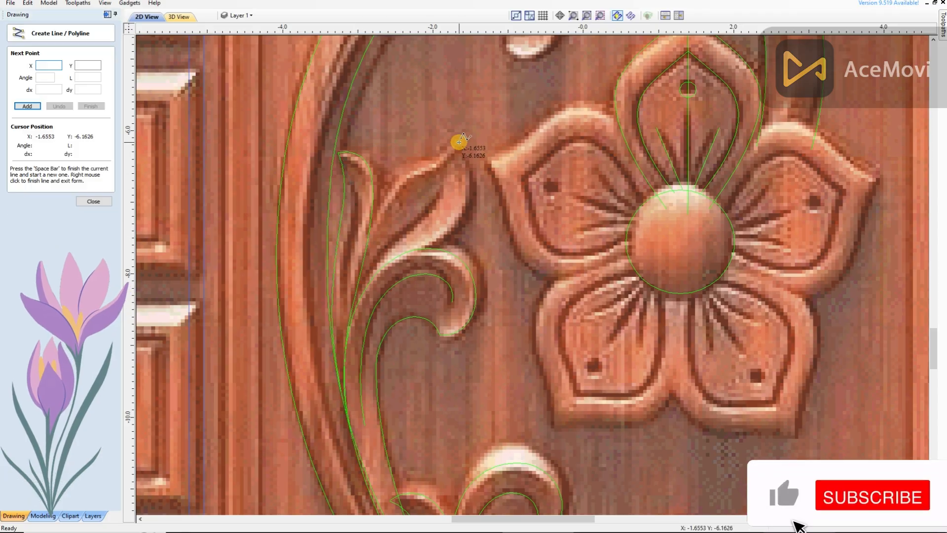
{"action": "scroll", "coordinate": [377, 200], "scroll_direction": "up", "scroll_amount": 3}
{"action": "scroll", "coordinate": [341, 365], "scroll_direction": "up", "scroll_amount": 2}
{"action": "right_click", "coordinate": [342, 350]}
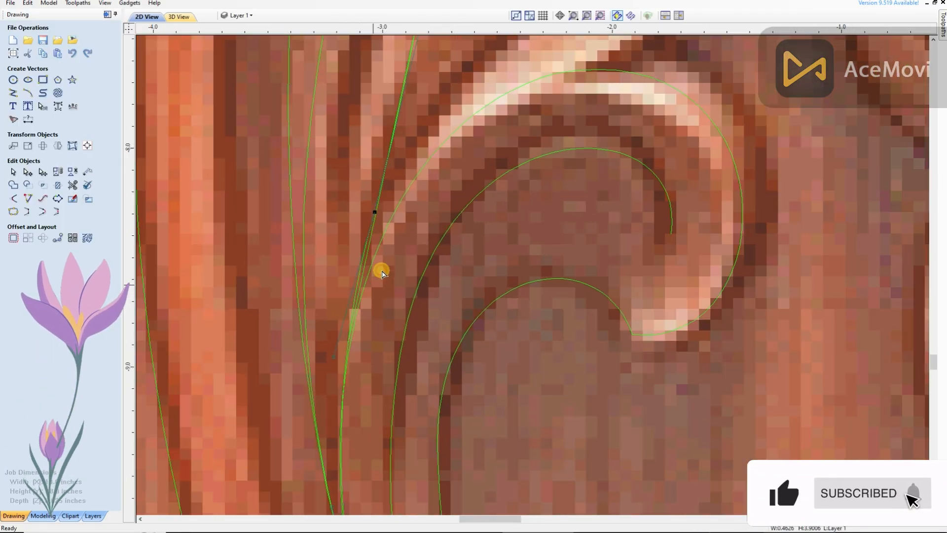
Curve the broad leaf's upper edge to follow the carving and run alongside the narrow leaf
{"action": "scroll", "coordinate": [392, 311], "scroll_direction": "down", "scroll_amount": 2}
{"action": "scroll", "coordinate": [391, 311], "scroll_direction": "up", "scroll_amount": 1}
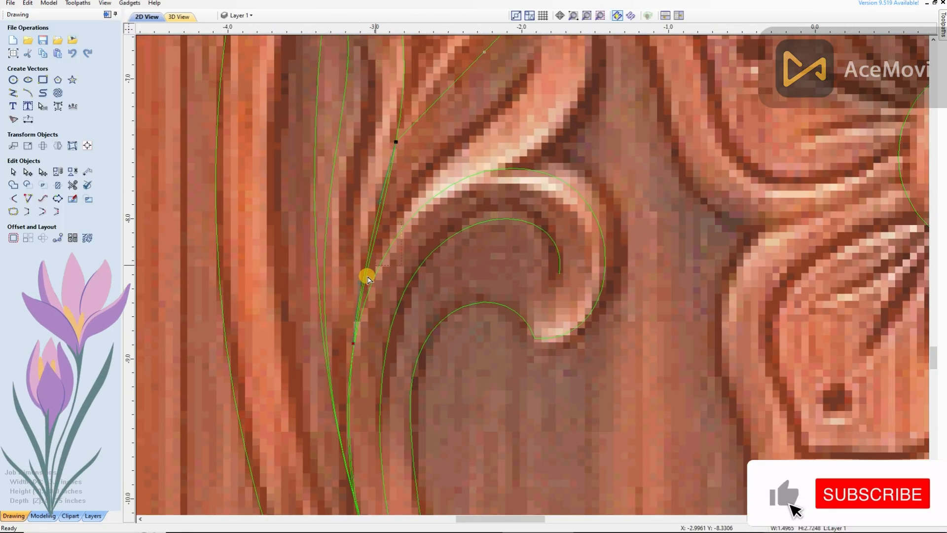
{"action": "scroll", "coordinate": [401, 224], "scroll_direction": "down", "scroll_amount": 3}
{"action": "scroll", "coordinate": [443, 170], "scroll_direction": "up", "scroll_amount": 3}
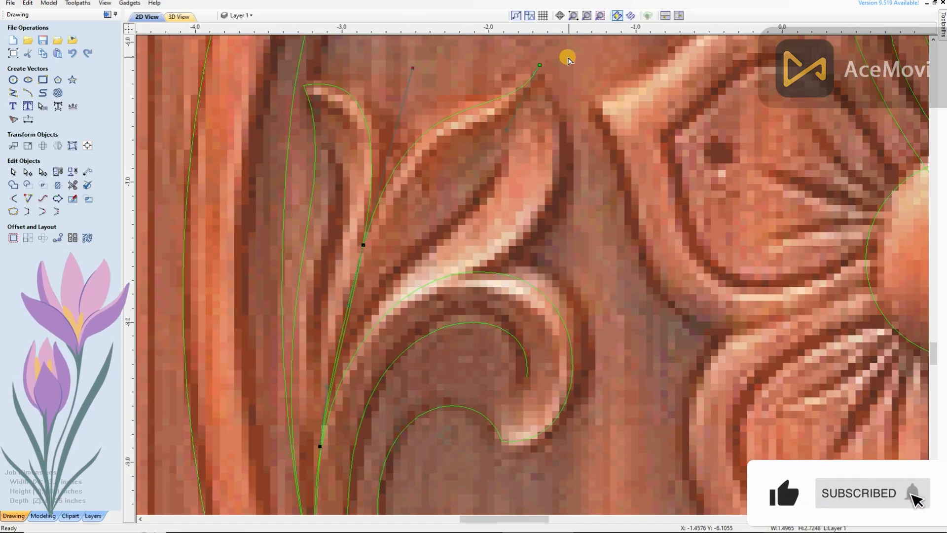
Draw the broad leaf's lower edge from its tip along the top of the curl to the stalk and curve it
{"action": "scroll", "coordinate": [546, 102], "scroll_direction": "down", "scroll_amount": 3}
{"action": "right_click", "coordinate": [481, 236]}
{"action": "scroll", "coordinate": [481, 235], "scroll_direction": "up", "scroll_amount": 3}
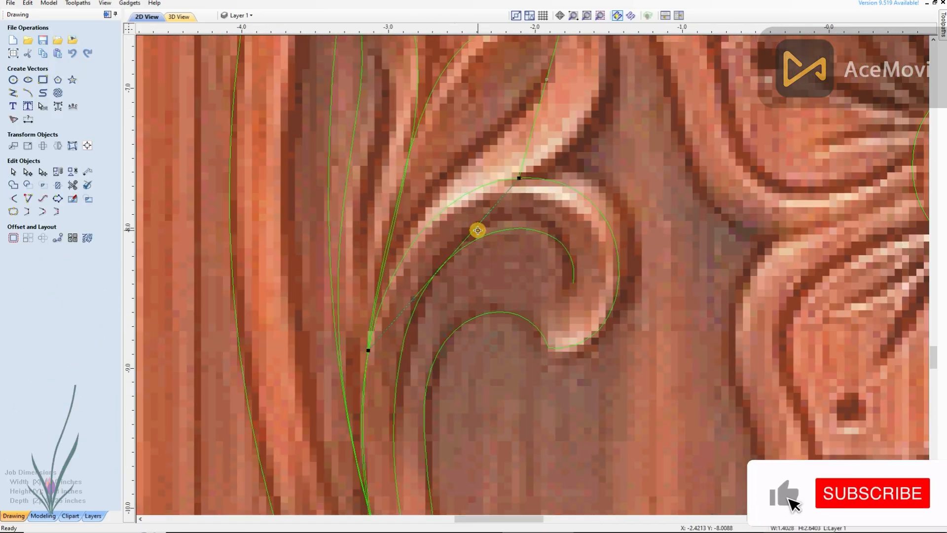
{"action": "scroll", "coordinate": [524, 143], "scroll_direction": "down", "scroll_amount": 2}
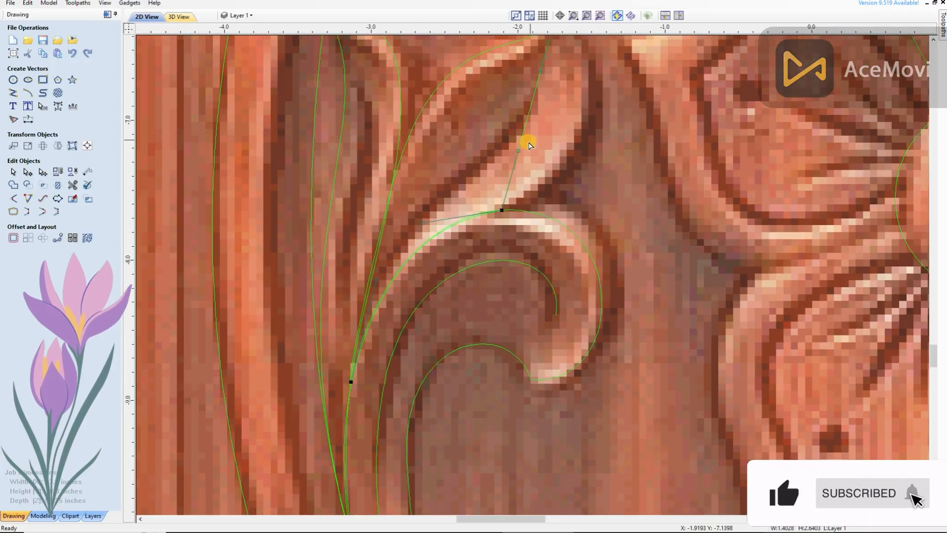
{"action": "scroll", "coordinate": [524, 152], "scroll_direction": "down", "scroll_amount": 1}
{"action": "left_click", "coordinate": [524, 152]}
{"action": "scroll", "coordinate": [538, 291], "scroll_direction": "up", "scroll_amount": 3}
{"action": "scroll", "coordinate": [387, 343], "scroll_direction": "down", "scroll_amount": 3}
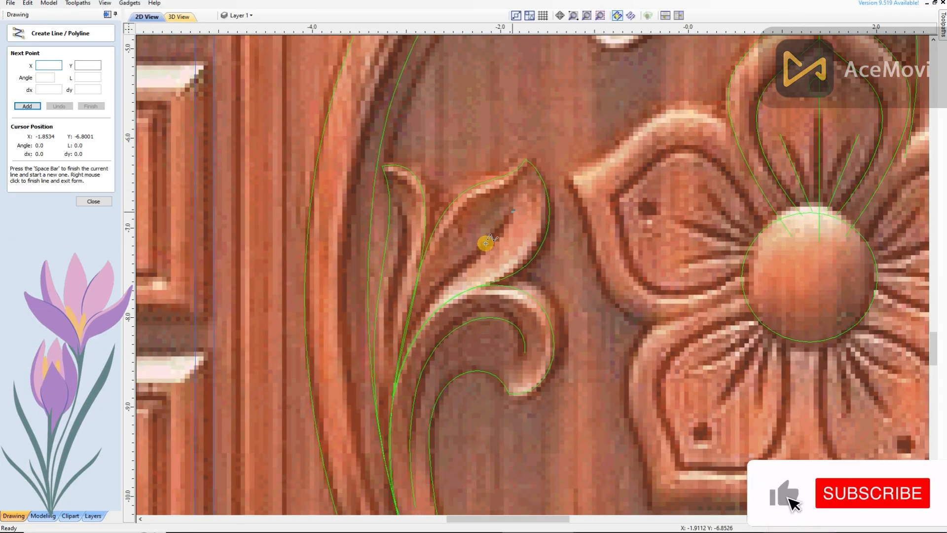
Draw the broad leaf's inner groove line and curve it along the carved groove
{"action": "left_click", "coordinate": [486, 243]}
{"action": "scroll", "coordinate": [482, 243], "scroll_direction": "up", "scroll_amount": 3}
{"action": "scroll", "coordinate": [402, 320], "scroll_direction": "down", "scroll_amount": 3}
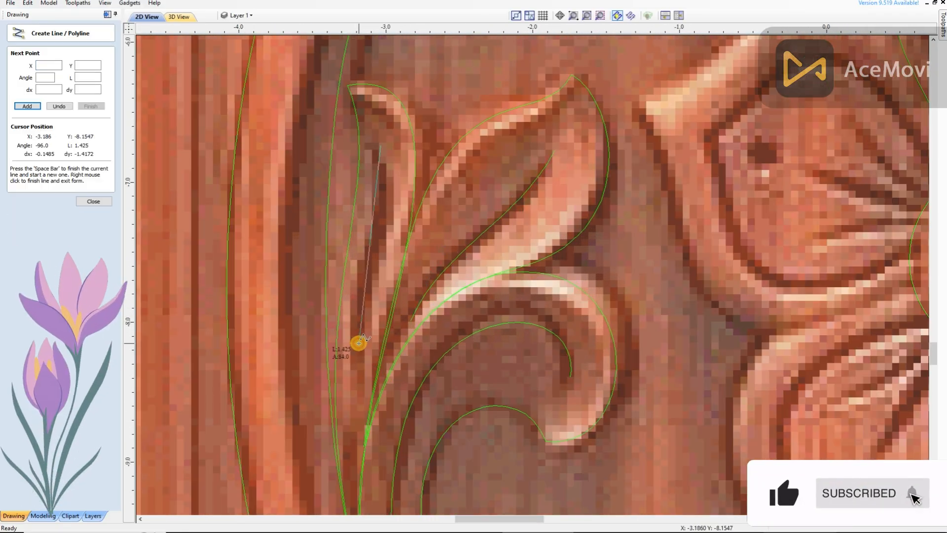
Draw the narrow leaf's inner groove line down towards the stalk and curve it to match the carving
{"action": "left_click", "coordinate": [356, 345]}
{"action": "scroll", "coordinate": [356, 344], "scroll_direction": "up", "scroll_amount": 3}
{"action": "scroll", "coordinate": [395, 249], "scroll_direction": "down", "scroll_amount": 3}
{"action": "scroll", "coordinate": [372, 230], "scroll_direction": "up", "scroll_amount": 2}
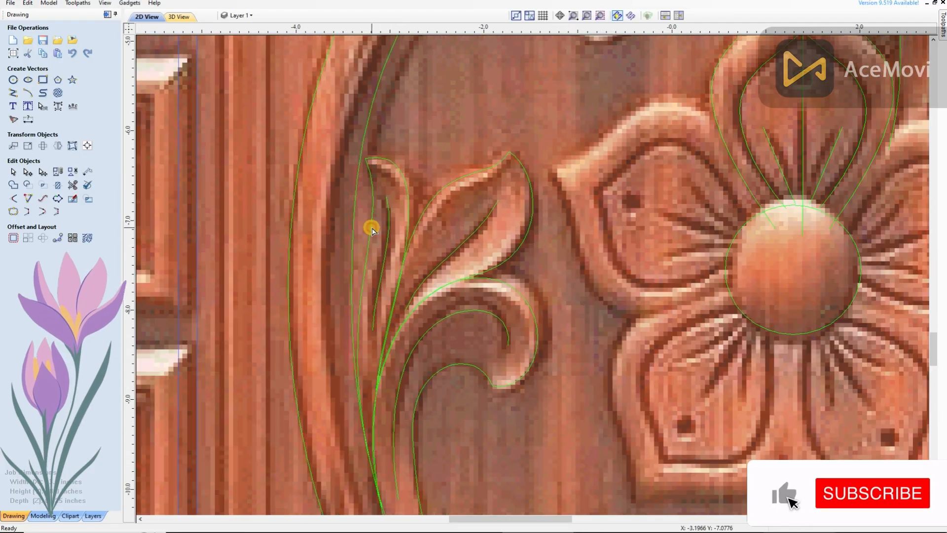
Draw the inner edge of the curl beneath the stem's arch from its tip down to the stem
{"action": "scroll", "coordinate": [389, 256], "scroll_direction": "down", "scroll_amount": 3}
{"action": "left_click", "coordinate": [395, 214]}
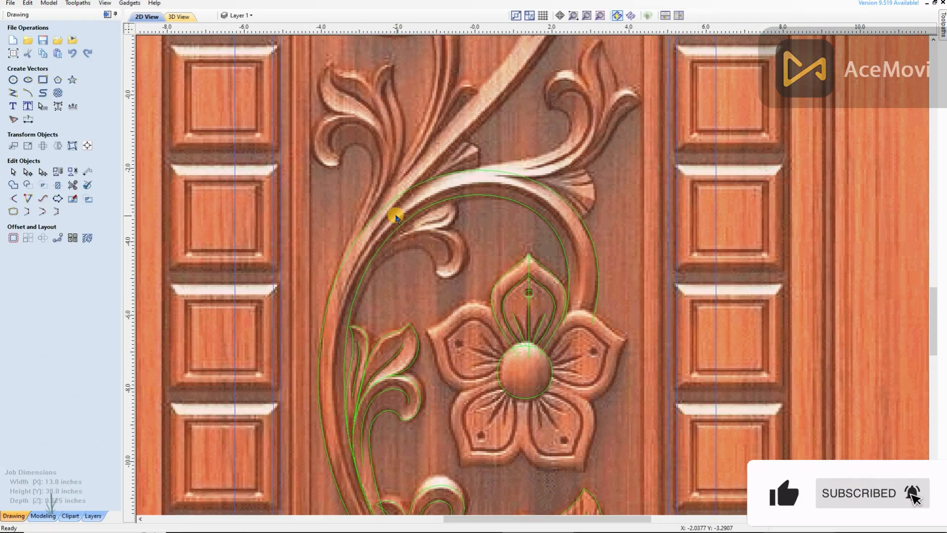
{"action": "scroll", "coordinate": [395, 213], "scroll_direction": "up", "scroll_amount": 3}
{"action": "left_click", "coordinate": [262, 451]}
{"action": "right_click", "coordinate": [262, 452]}
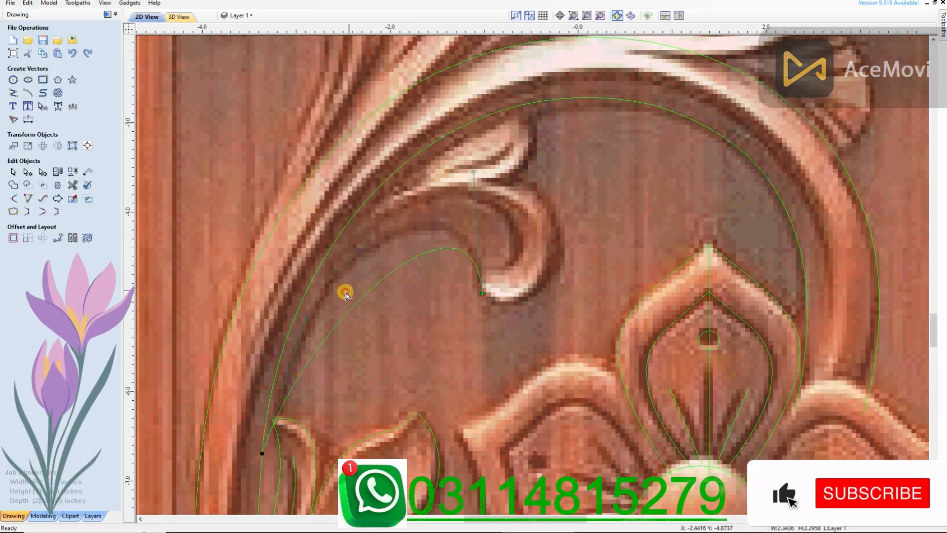
Shape the arch curl's inner edge around its underside with a node at the top of the bend
{"action": "scroll", "coordinate": [535, 285], "scroll_direction": "up", "scroll_amount": 1}
{"action": "scroll", "coordinate": [302, 313], "scroll_direction": "down", "scroll_amount": 3}
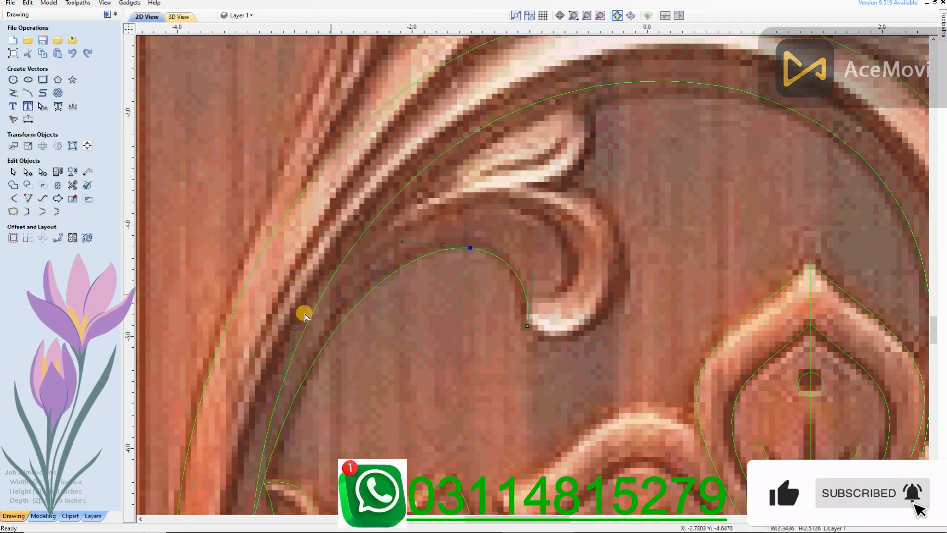
{"action": "scroll", "coordinate": [487, 229], "scroll_direction": "up", "scroll_amount": 3}
Draw the outer edge of the curl beneath the stem's arch as a polyline from its tip over the top to the stem
{"action": "scroll", "coordinate": [499, 332], "scroll_direction": "down", "scroll_amount": 2}
{"action": "left_click", "coordinate": [487, 200]}
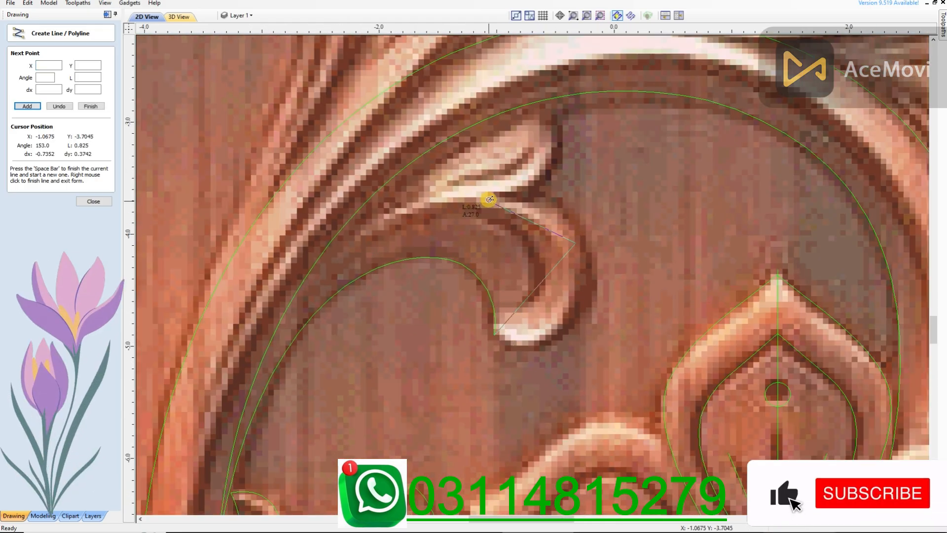
{"action": "scroll", "coordinate": [265, 423], "scroll_direction": "down", "scroll_amount": 2}
{"action": "scroll", "coordinate": [244, 448], "scroll_direction": "up", "scroll_amount": 2}
{"action": "left_click", "coordinate": [244, 448]}
{"action": "right_click", "coordinate": [244, 448]}
Curve the arch curl's outer edge along the stem and around its rounded end to the tip
{"action": "mouse_move", "coordinate": [313, 368]}
{"action": "left_mouse_down"}
{"action": "mouse_move", "coordinate": [383, 179]}
{"action": "mouse_move", "coordinate": [304, 353]}
{"action": "left_mouse_up"}
{"action": "scroll", "coordinate": [526, 213], "scroll_direction": "up", "scroll_amount": 2}
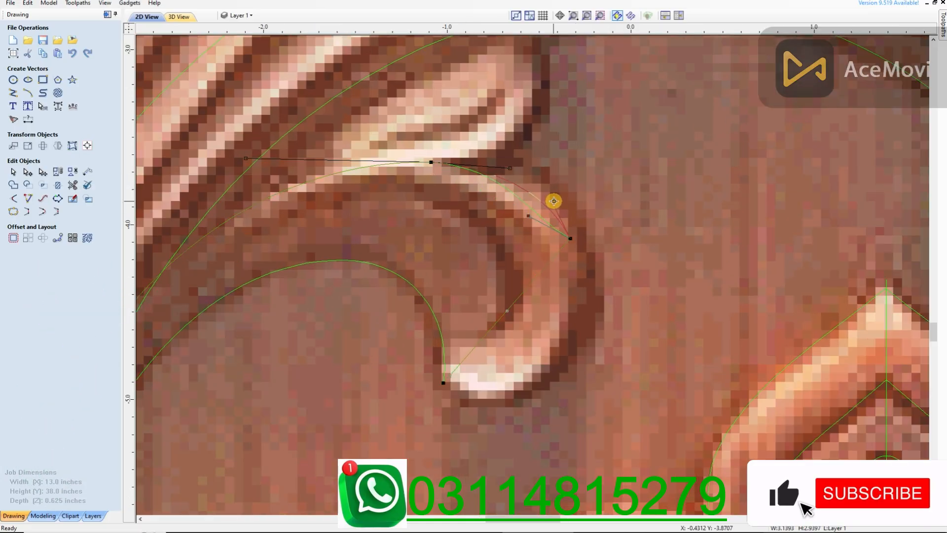
{"action": "left_click_drag", "start_coordinate": [531, 277], "coordinate": [514, 351]}
{"action": "scroll", "coordinate": [592, 236], "scroll_direction": "up", "scroll_amount": 2}
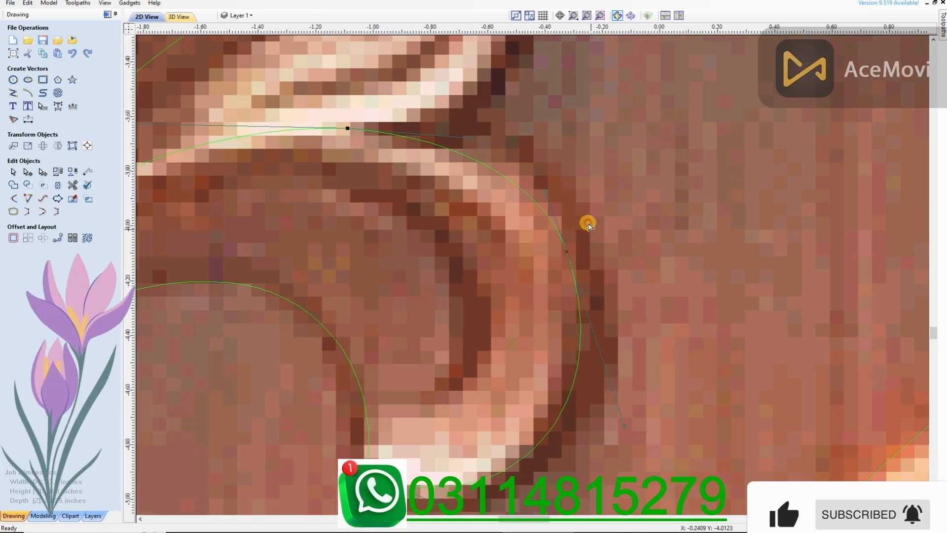
{"action": "scroll", "coordinate": [522, 227], "scroll_direction": "down", "scroll_amount": 5}
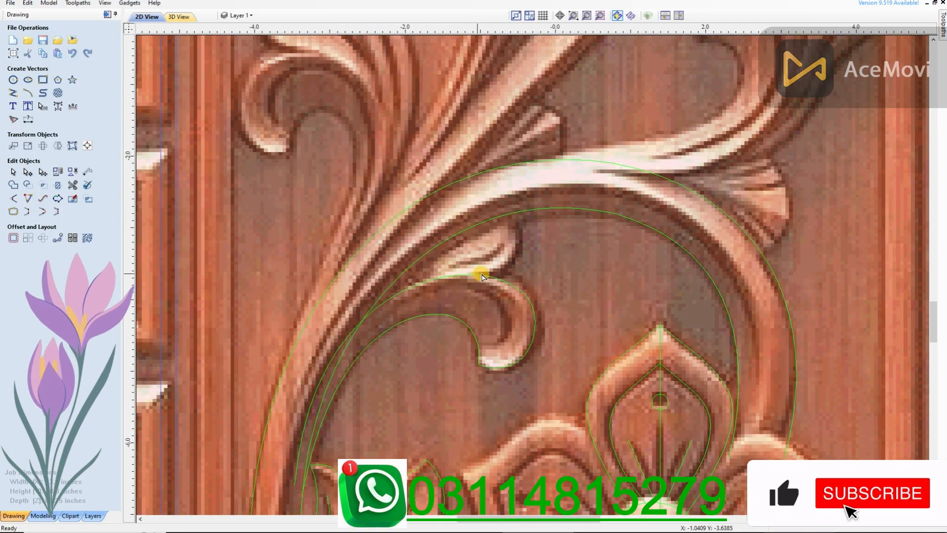
Trace the right and lower edge of the small leaf above the arch curl, curving it along the curl down to the stem
{"action": "left_click", "coordinate": [517, 196]}
{"action": "scroll", "coordinate": [371, 361], "scroll_direction": "up", "scroll_amount": 3}
{"action": "right_click", "coordinate": [266, 296]}
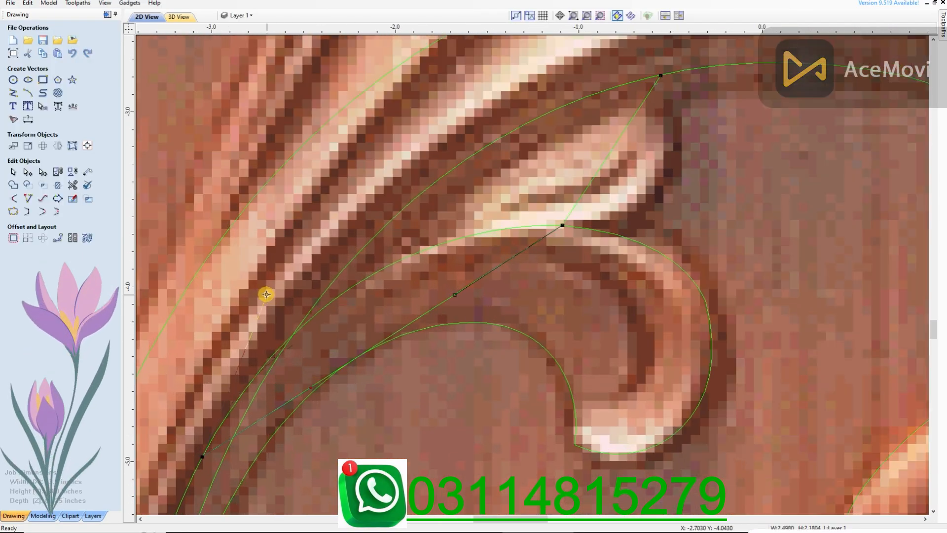
{"action": "scroll", "coordinate": [464, 297], "scroll_direction": "up", "scroll_amount": 3}
{"action": "left_click_drag", "start_coordinate": [464, 297], "coordinate": [463, 203]}
{"action": "middle_click_drag", "start_coordinate": [464, 233], "coordinate": [403, 312]}
{"action": "key", "text": "b"}
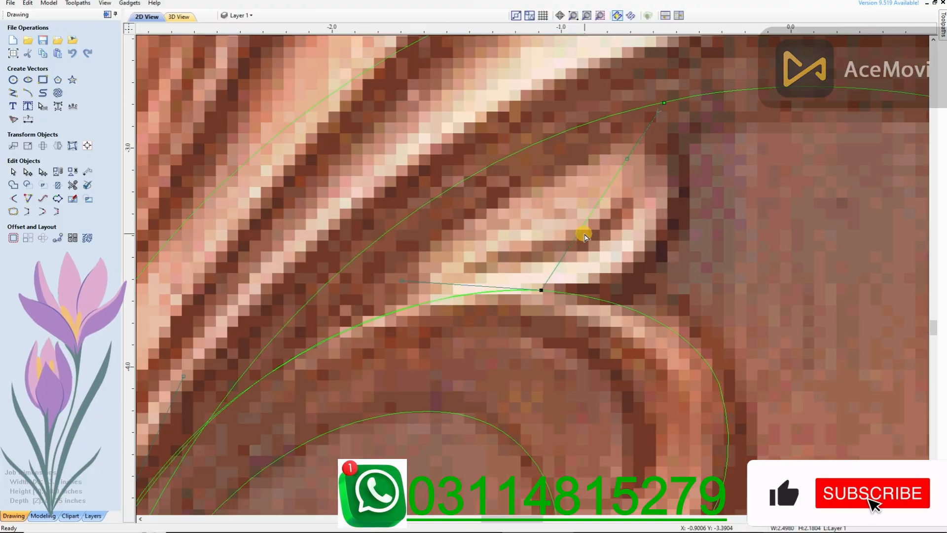
{"action": "scroll", "coordinate": [647, 154], "scroll_direction": "down", "scroll_amount": 2}
Draw the small leaf's upper edge from its tip to the stem and bend it slightly along the carving
{"action": "left_click", "coordinate": [646, 154]}
{"action": "scroll", "coordinate": [647, 154], "scroll_direction": "down", "scroll_amount": 2}
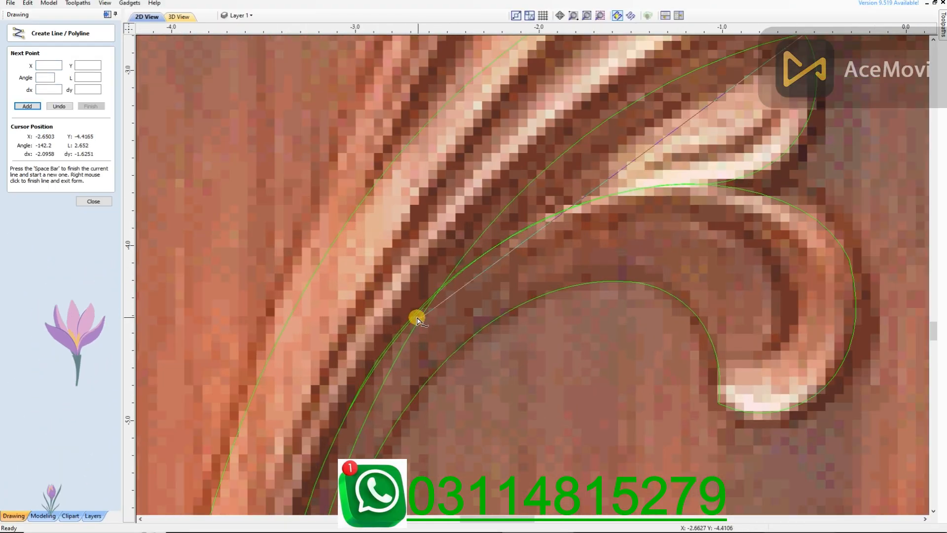
{"action": "left_click", "coordinate": [422, 317]}
{"action": "right_click", "coordinate": [423, 317]}
{"action": "scroll", "coordinate": [543, 251], "scroll_direction": "up", "scroll_amount": 2}
{"action": "key", "text": "b"}
{"action": "left_click_drag", "start_coordinate": [572, 287], "coordinate": [585, 280]}
{"action": "scroll", "coordinate": [694, 274], "scroll_direction": "down", "scroll_amount": 3}
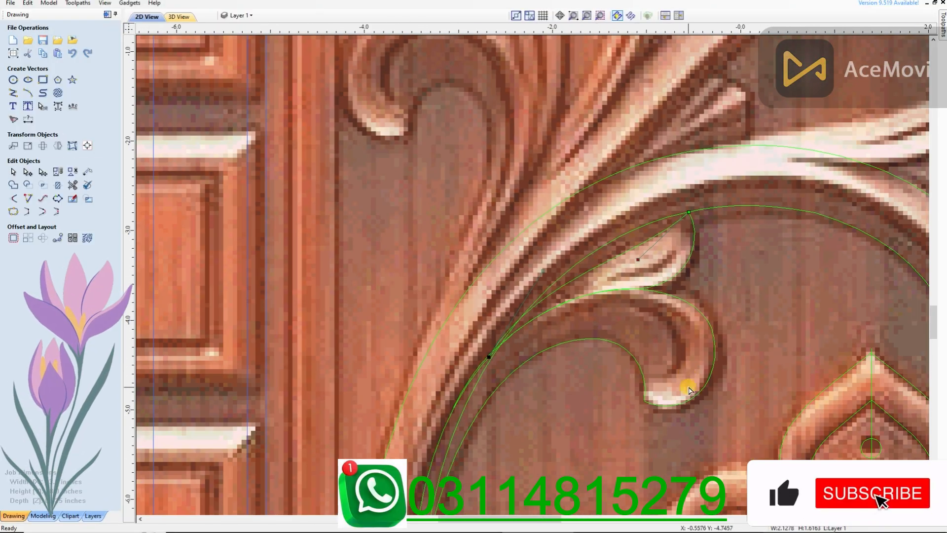
Draw the groove line inside the arch curl and curve it to follow the curl's rounded end
{"action": "scroll", "coordinate": [649, 320], "scroll_direction": "up", "scroll_amount": 2}
{"action": "left_click", "coordinate": [697, 388]}
{"action": "left_click", "coordinate": [526, 308]}
{"action": "right_click", "coordinate": [526, 308]}
{"action": "key", "text": "b"}
{"action": "left_click_drag", "start_coordinate": [640, 361], "coordinate": [697, 315]}
{"action": "left_click_drag", "start_coordinate": [583, 334], "coordinate": [581, 330]}
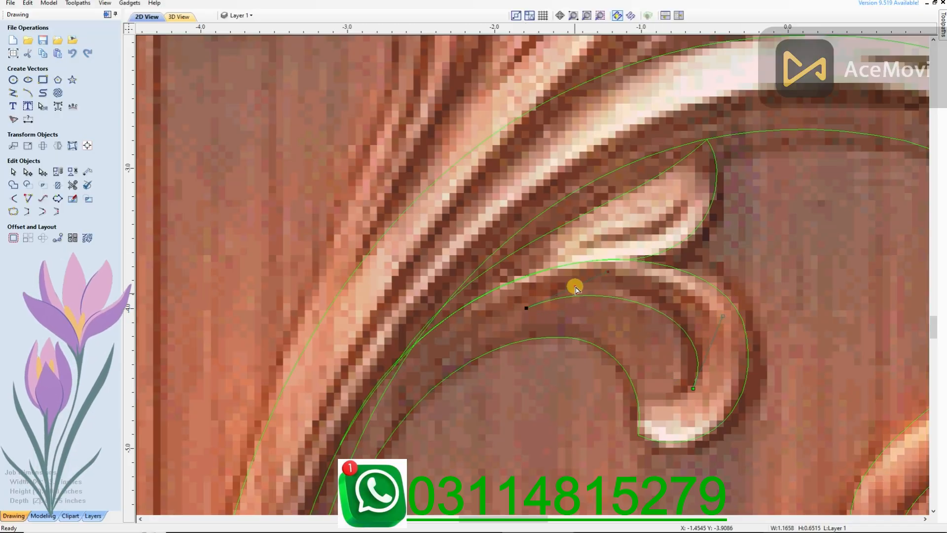
{"action": "scroll", "coordinate": [572, 306], "scroll_direction": "down", "scroll_amount": 2}
Draw the groove line inside the small leaf above the arch curl and curve it along the dark crease
{"action": "scroll", "coordinate": [636, 251], "scroll_direction": "up", "scroll_amount": 3}
{"action": "left_click", "coordinate": [653, 194]}
{"action": "left_click", "coordinate": [513, 264]}
{"action": "right_click", "coordinate": [514, 265]}
{"action": "scroll", "coordinate": [594, 226], "scroll_direction": "up", "scroll_amount": 2}
{"action": "key", "text": "b"}
{"action": "left_click_drag", "start_coordinate": [621, 210], "coordinate": [657, 259]}
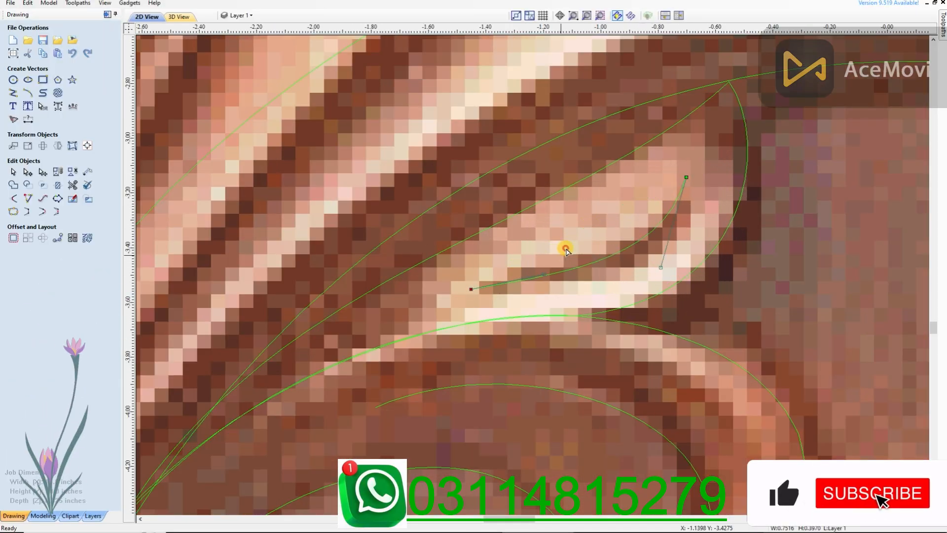
Draw the inner edge of the hooked curl left of the upper stem as a polyline from its tip over the bend to the stem
{"action": "scroll", "coordinate": [742, 243], "scroll_direction": "down", "scroll_amount": 6}
{"action": "scroll", "coordinate": [495, 262], "scroll_direction": "up", "scroll_amount": 2}
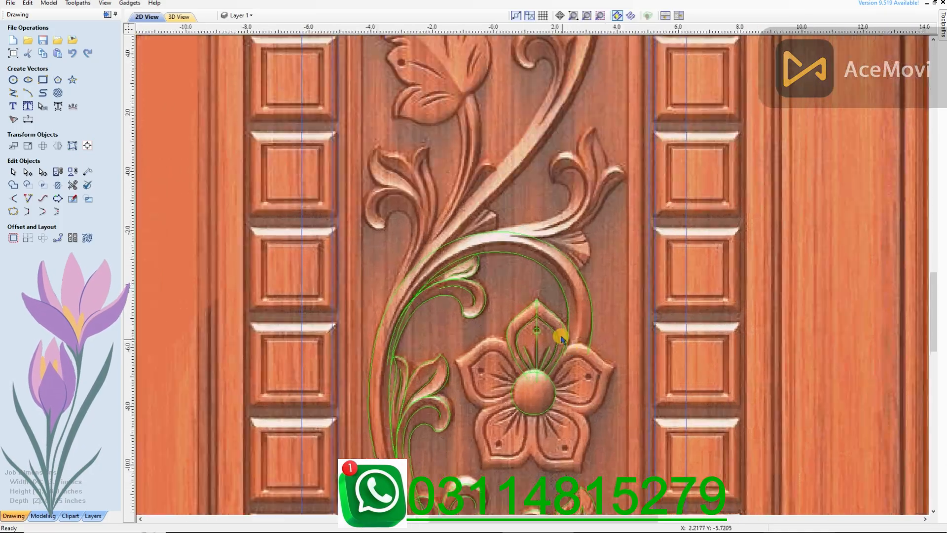
{"action": "scroll", "coordinate": [495, 262], "scroll_direction": "down", "scroll_amount": 1}
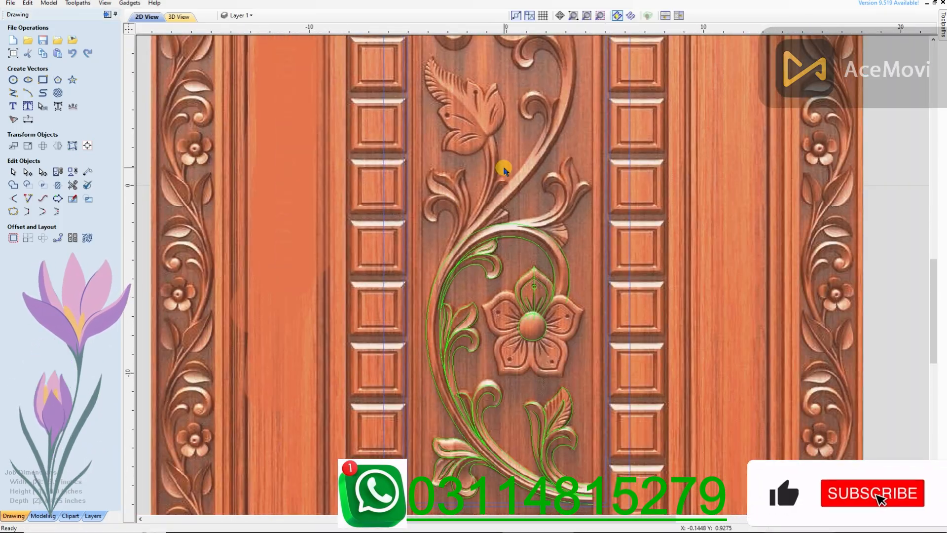
{"action": "scroll", "coordinate": [398, 185], "scroll_direction": "up", "scroll_amount": 3}
{"action": "left_click", "coordinate": [14, 93]}
{"action": "scroll", "coordinate": [447, 206], "scroll_direction": "up", "scroll_amount": 4}
{"action": "left_click", "coordinate": [434, 273]}
{"action": "left_click", "coordinate": [488, 220]}
{"action": "scroll", "coordinate": [487, 219], "scroll_direction": "down", "scroll_amount": 4}
{"action": "scroll", "coordinate": [420, 345], "scroll_direction": "up", "scroll_amount": 2}
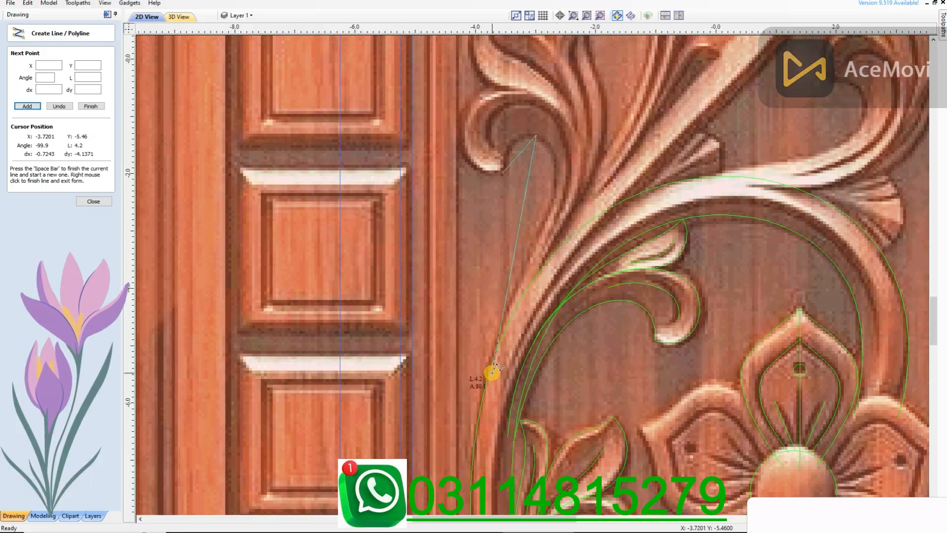
{"action": "left_click", "coordinate": [489, 375]}
{"action": "right_click", "coordinate": [488, 374]}
Curve the hooked curl's inner edge around the bend and down to the stem, smoothing the node at the top
{"action": "key", "text": "n"}
{"action": "key", "text": "b"}
{"action": "scroll", "coordinate": [519, 227], "scroll_direction": "up", "scroll_amount": 2}
{"action": "scroll", "coordinate": [449, 474], "scroll_direction": "down", "scroll_amount": 2}
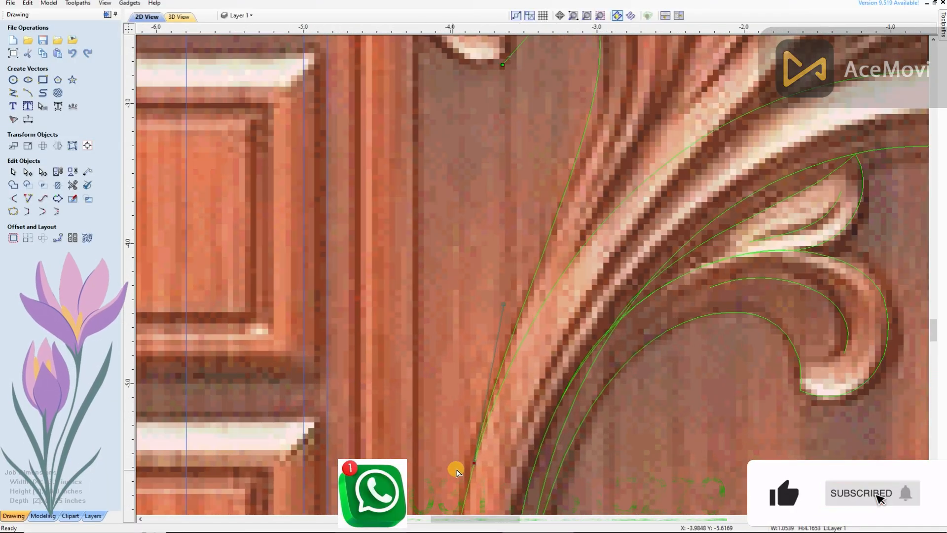
{"action": "scroll", "coordinate": [615, 123], "scroll_direction": "down", "scroll_amount": 2}
{"action": "scroll", "coordinate": [510, 217], "scroll_direction": "up", "scroll_amount": 4}
{"action": "scroll", "coordinate": [454, 274], "scroll_direction": "up", "scroll_amount": 2}
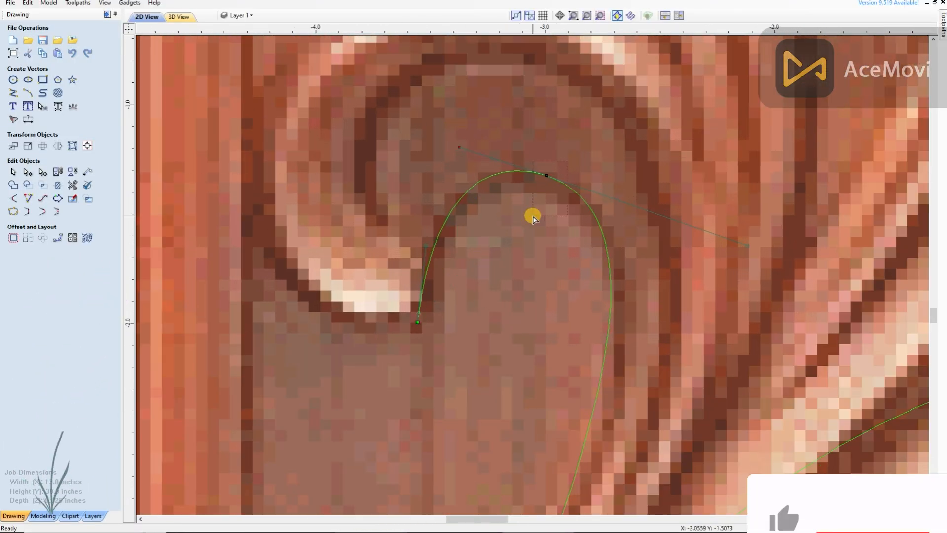
{"action": "left_click_drag", "start_coordinate": [533, 216], "coordinate": [531, 216]}
{"action": "key", "text": "s"}
{"action": "scroll", "coordinate": [556, 213], "scroll_direction": "down", "scroll_amount": 2}
{"action": "scroll", "coordinate": [489, 272], "scroll_direction": "down", "scroll_amount": 3}
Draw the hooked curl's outer edge as a polyline from its tip around the left side and over the top to the stem
{"action": "left_click", "coordinate": [14, 93]}
{"action": "left_click", "coordinate": [478, 273]}
{"action": "left_click", "coordinate": [432, 217]}
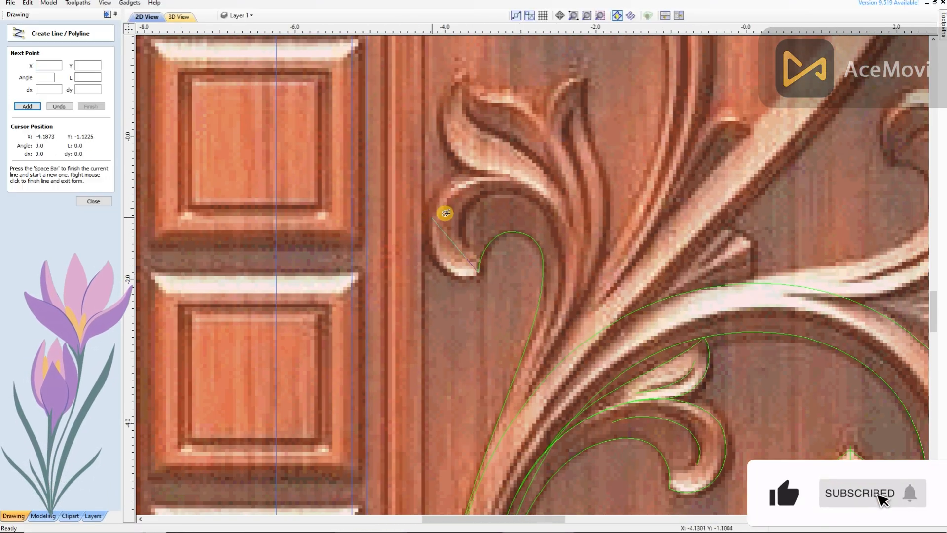
{"action": "left_click", "coordinate": [507, 176]}
{"action": "scroll", "coordinate": [602, 272], "scroll_direction": "down", "scroll_amount": 1}
{"action": "left_click", "coordinate": [634, 340]}
{"action": "right_click", "coordinate": [634, 340]}
Curve the spans of the hooked curl's outer edge to follow its rounded end, top and long side down to the stem
{"action": "scroll", "coordinate": [634, 340], "scroll_direction": "up", "scroll_amount": 1}
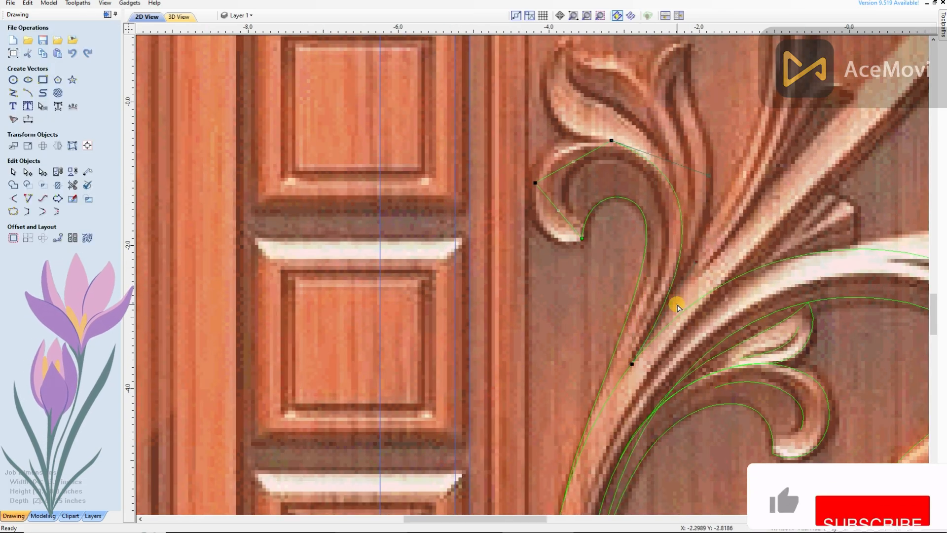
{"action": "scroll", "coordinate": [691, 175], "scroll_direction": "up", "scroll_amount": 1}
{"action": "scroll", "coordinate": [689, 131], "scroll_direction": "up", "scroll_amount": 2}
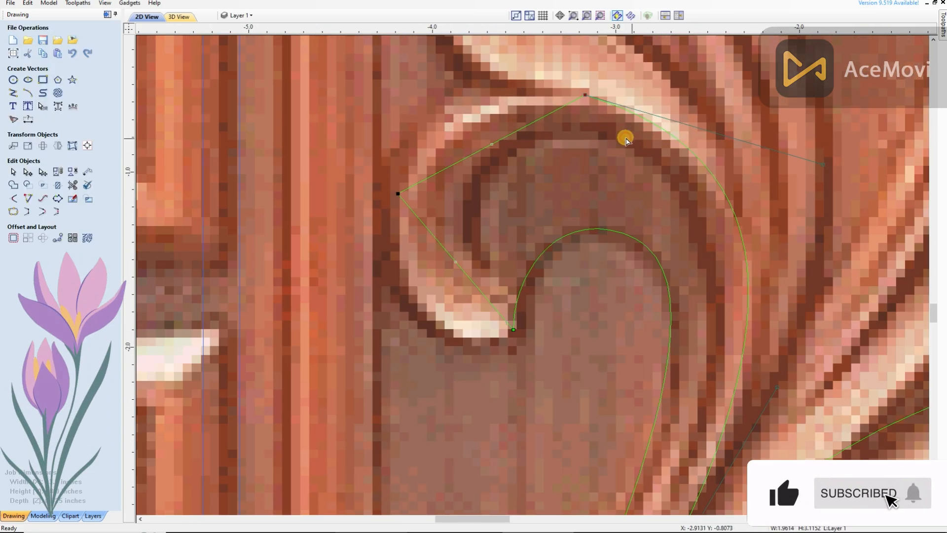
{"action": "scroll", "coordinate": [713, 194], "scroll_direction": "down", "scroll_amount": 1}
{"action": "scroll", "coordinate": [526, 106], "scroll_direction": "up", "scroll_amount": 1}
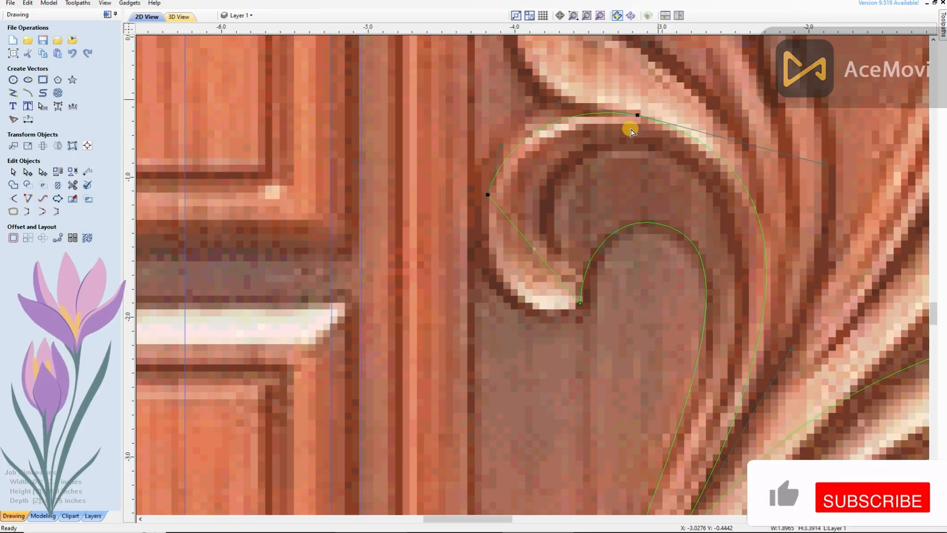
{"action": "scroll", "coordinate": [533, 251], "scroll_direction": "up", "scroll_amount": 1}
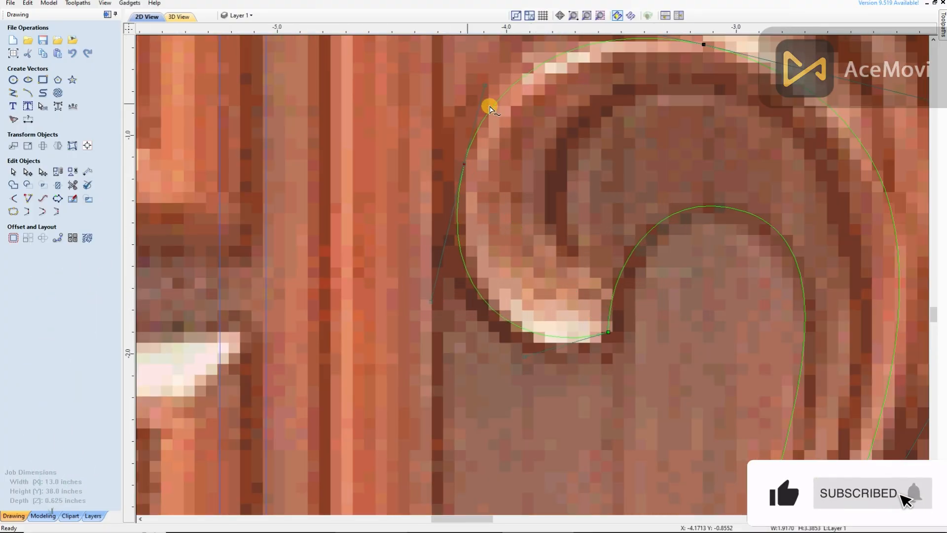
{"action": "scroll", "coordinate": [476, 84], "scroll_direction": "down", "scroll_amount": 3}
{"action": "scroll", "coordinate": [537, 246], "scroll_direction": "up", "scroll_amount": 2}
{"action": "scroll", "coordinate": [625, 244], "scroll_direction": "down", "scroll_amount": 1}
Draw the groove line inside the hooked curl as a polyline from near its tip over the bend toward the stem
{"action": "left_click", "coordinate": [14, 93]}
{"action": "left_click", "coordinate": [485, 252]}
{"action": "scroll", "coordinate": [493, 222], "scroll_direction": "up", "scroll_amount": 1}
{"action": "left_click", "coordinate": [504, 182]}
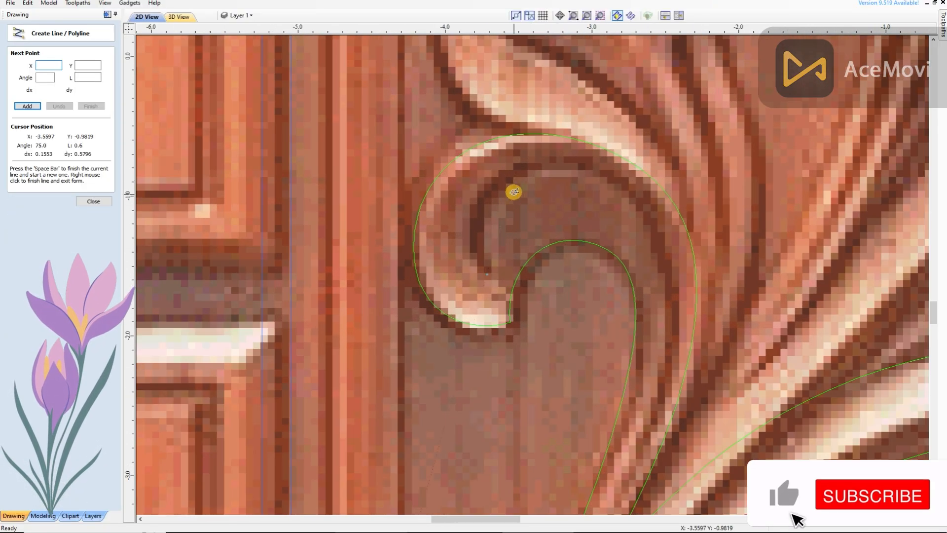
{"action": "left_click", "coordinate": [654, 367]}
Curve the hooked curl's groove line so that it follows the dark crease around the bend
{"action": "key", "text": "n"}
{"action": "left_click_drag", "start_coordinate": [605, 306], "coordinate": [675, 226]}
{"action": "scroll", "coordinate": [498, 226], "scroll_direction": "up", "scroll_amount": 1}
{"action": "key", "text": "b"}
{"action": "left_click_drag", "start_coordinate": [500, 206], "coordinate": [442, 220]}
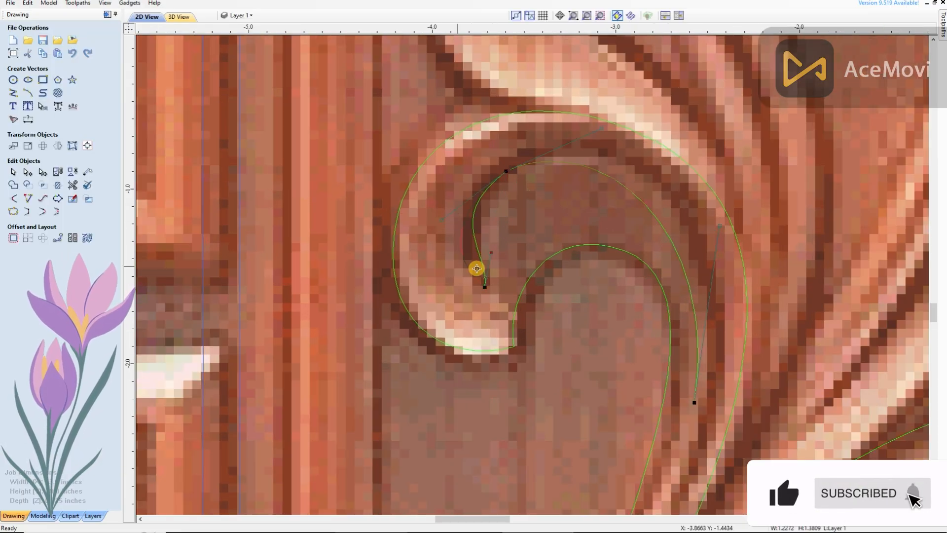
{"action": "left_click_drag", "start_coordinate": [764, 204], "coordinate": [732, 292]}
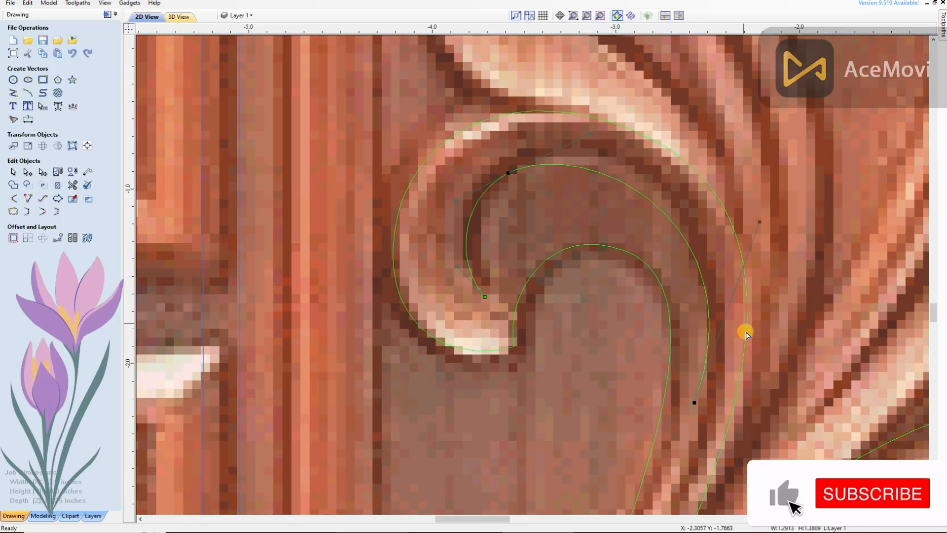
{"action": "scroll", "coordinate": [498, 205], "scroll_direction": "up", "scroll_amount": 2}
Draw the left edge of the upright leaf beside the hooked curl as a polyline from its tip down to the stem
{"action": "scroll", "coordinate": [535, 251], "scroll_direction": "down", "scroll_amount": 7}
{"action": "left_click", "coordinate": [14, 93]}
{"action": "scroll", "coordinate": [634, 205], "scroll_direction": "up", "scroll_amount": 2}
{"action": "left_click", "coordinate": [604, 92]}
{"action": "left_click", "coordinate": [575, 265]}
{"action": "middle_click_drag", "start_coordinate": [523, 498], "coordinate": [463, 442]}
{"action": "scroll", "coordinate": [465, 442], "scroll_direction": "up", "scroll_amount": 4}
{"action": "left_click", "coordinate": [464, 445]}
{"action": "right_click", "coordinate": [480, 427]}
Curve the lower span of the upright leaf's left edge along the hooked curl's outer edge down to the stem
{"action": "key", "text": "n"}
{"action": "key", "text": "b"}
{"action": "left_click_drag", "start_coordinate": [500, 269], "coordinate": [600, 223]}
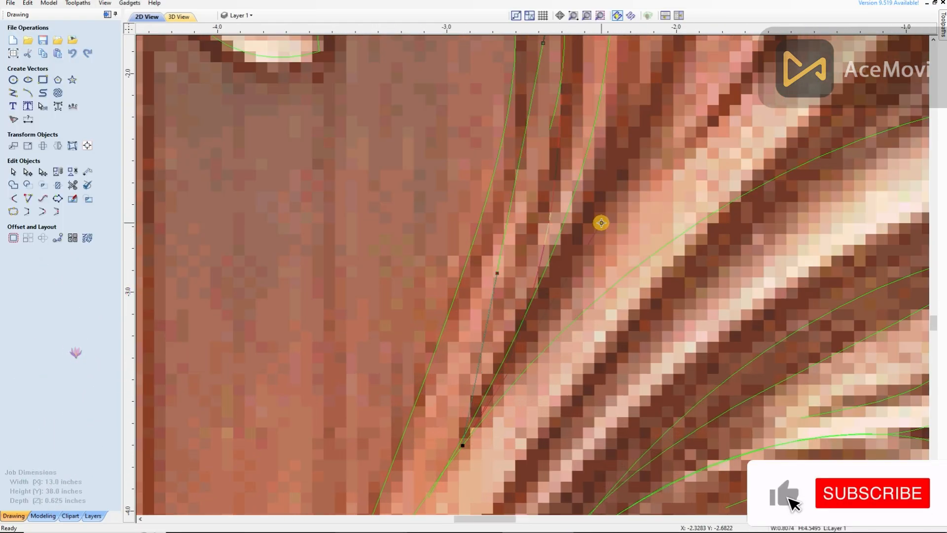
{"action": "middle_click_drag", "start_coordinate": [543, 50], "coordinate": [531, 123]}
{"action": "left_click_drag", "start_coordinate": [571, 117], "coordinate": [633, 82]}
{"action": "left_click_drag", "start_coordinate": [589, 305], "coordinate": [573, 306]}
{"action": "scroll", "coordinate": [544, 313], "scroll_direction": "down", "scroll_amount": 5}
{"action": "scroll", "coordinate": [572, 173], "scroll_direction": "up", "scroll_amount": 2}
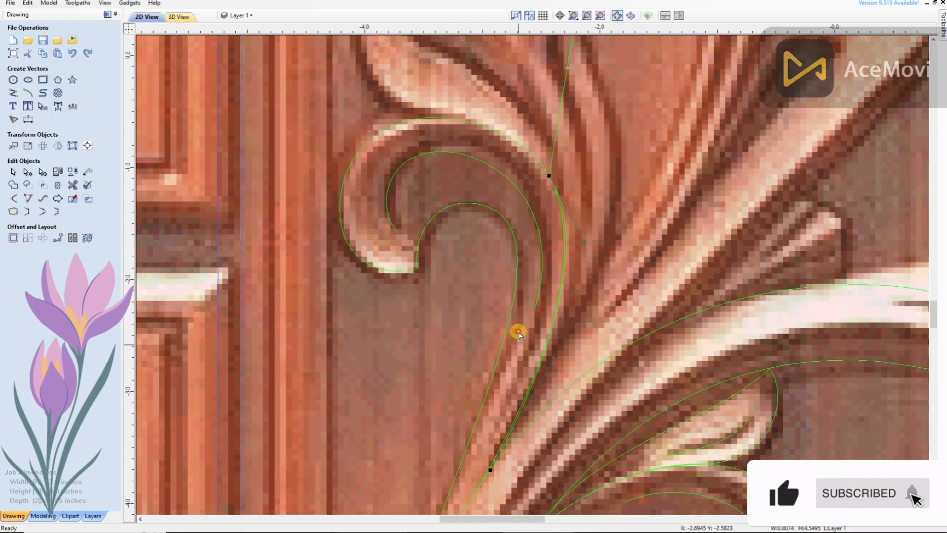
{"action": "scroll", "coordinate": [525, 473], "scroll_direction": "up", "scroll_amount": 2}
{"action": "left_click_drag", "start_coordinate": [587, 202], "coordinate": [551, 304]}
{"action": "middle_click_drag", "start_coordinate": [623, 87], "coordinate": [605, 151]}
{"action": "mouse_move", "coordinate": [604, 148]}
{"action": "left_mouse_down"}
{"action": "mouse_move", "coordinate": [605, 161]}
{"action": "mouse_move", "coordinate": [613, 153]}
{"action": "left_mouse_up"}
{"action": "scroll", "coordinate": [519, 374], "scroll_direction": "down", "scroll_amount": 1}
{"action": "scroll", "coordinate": [484, 486], "scroll_direction": "up", "scroll_amount": 6}
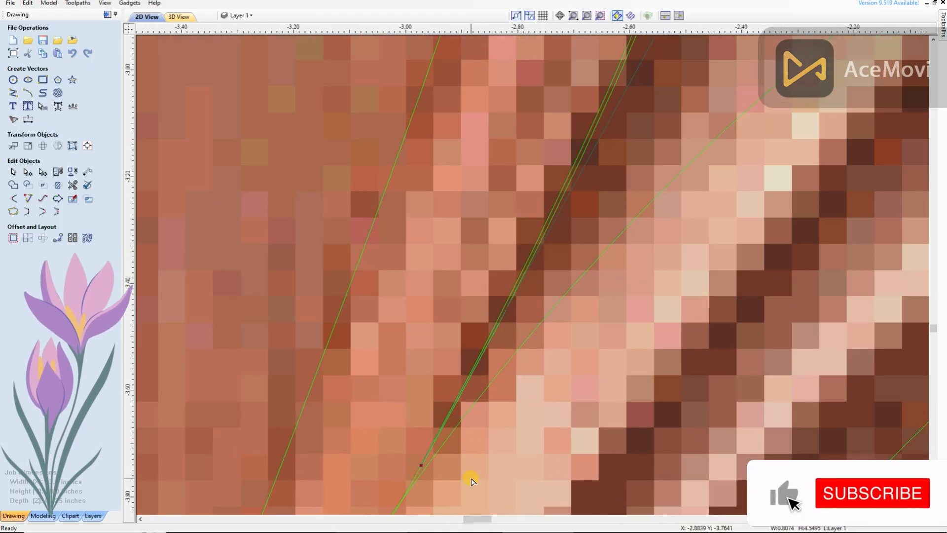
{"action": "scroll", "coordinate": [482, 434], "scroll_direction": "down", "scroll_amount": 9}
Curve the upper span of the upright leaf's left edge around to the leaf tip
{"action": "key", "text": "b"}
{"action": "scroll", "coordinate": [532, 157], "scroll_direction": "up", "scroll_amount": 4}
{"action": "left_click_drag", "start_coordinate": [531, 156], "coordinate": [429, 49]}
{"action": "left_click_drag", "start_coordinate": [511, 262], "coordinate": [500, 268]}
{"action": "scroll", "coordinate": [504, 268], "scroll_direction": "down", "scroll_amount": 2}
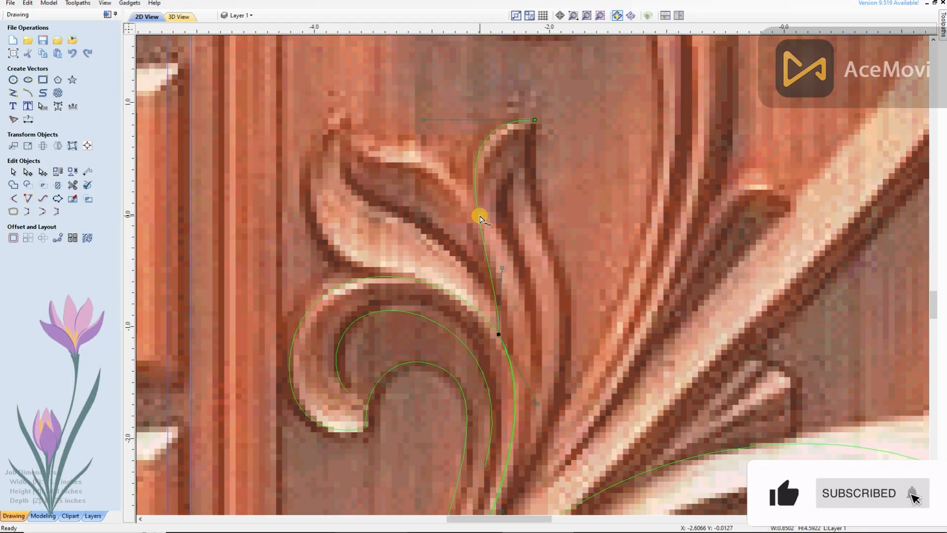
Insert nodes on the upright leaf's left edge above and below its junction with the hooked curl and refine the curve there
{"action": "key", "text": "p"}
{"action": "scroll", "coordinate": [481, 217], "scroll_direction": "up", "scroll_amount": 2}
{"action": "scroll", "coordinate": [562, 421], "scroll_direction": "down", "scroll_amount": 3}
{"action": "scroll", "coordinate": [548, 291], "scroll_direction": "up", "scroll_amount": 3}
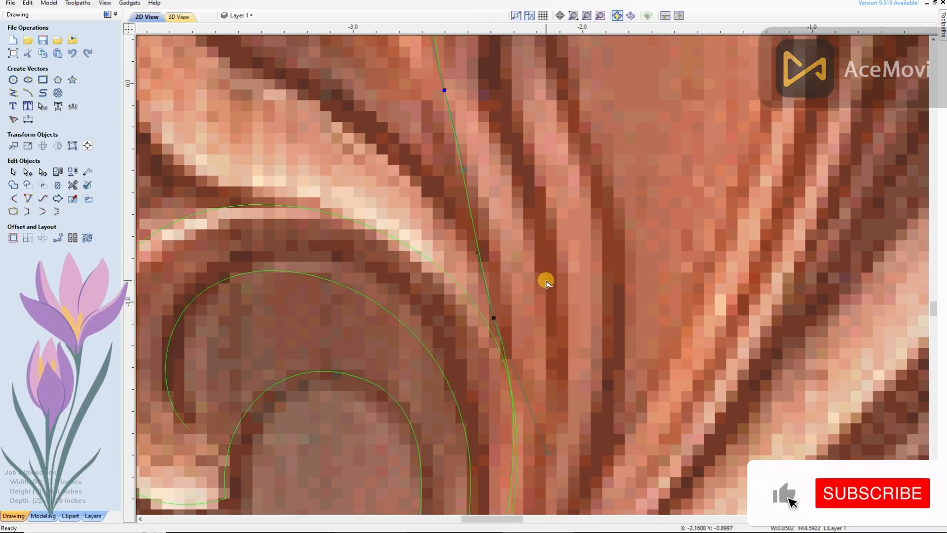
{"action": "scroll", "coordinate": [453, 281], "scroll_direction": "down", "scroll_amount": 2}
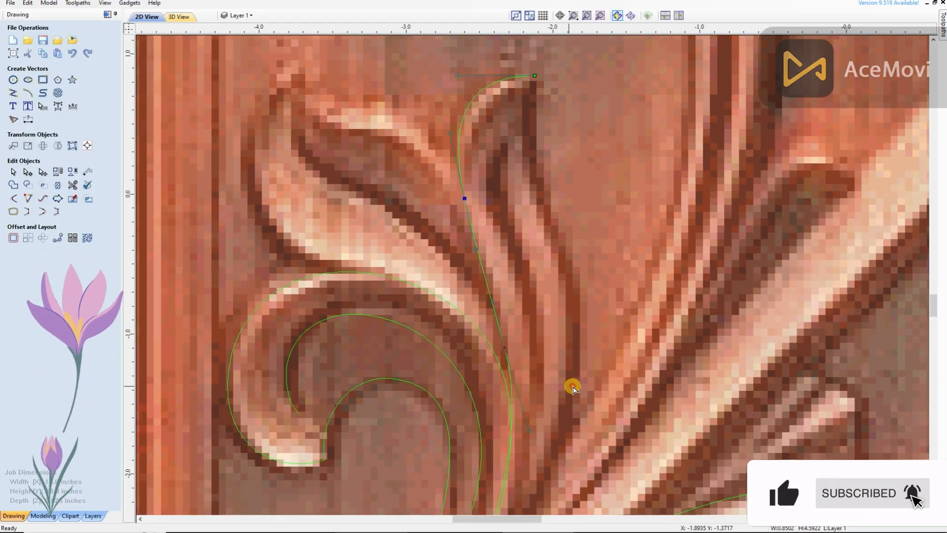
{"action": "scroll", "coordinate": [552, 395], "scroll_direction": "down", "scroll_amount": 1}
{"action": "scroll", "coordinate": [492, 367], "scroll_direction": "up", "scroll_amount": 6}
{"action": "key", "text": "p"}
{"action": "scroll", "coordinate": [498, 370], "scroll_direction": "down", "scroll_amount": 4}
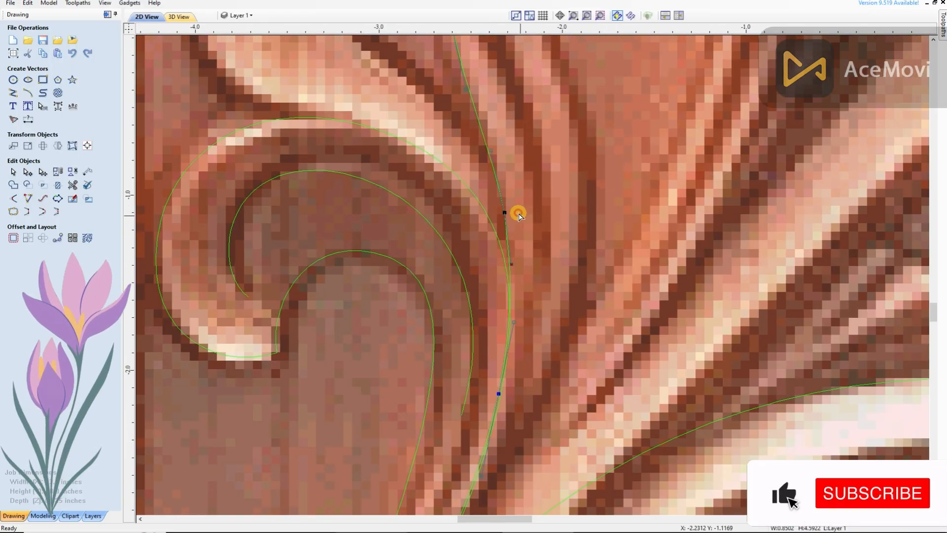
{"action": "scroll", "coordinate": [518, 216], "scroll_direction": "down", "scroll_amount": 5}
Draw the upright leaf's right edge as a polyline from its tip past the bulge down to the stem
{"action": "scroll", "coordinate": [480, 169], "scroll_direction": "up", "scroll_amount": 3}
{"action": "key", "text": "space"}
{"action": "left_click", "coordinate": [510, 134]}
{"action": "scroll", "coordinate": [511, 136], "scroll_direction": "down", "scroll_amount": 4}
{"action": "scroll", "coordinate": [528, 217], "scroll_direction": "up", "scroll_amount": 4}
{"action": "left_click", "coordinate": [507, 220]}
{"action": "scroll", "coordinate": [507, 220], "scroll_direction": "down", "scroll_amount": 3}
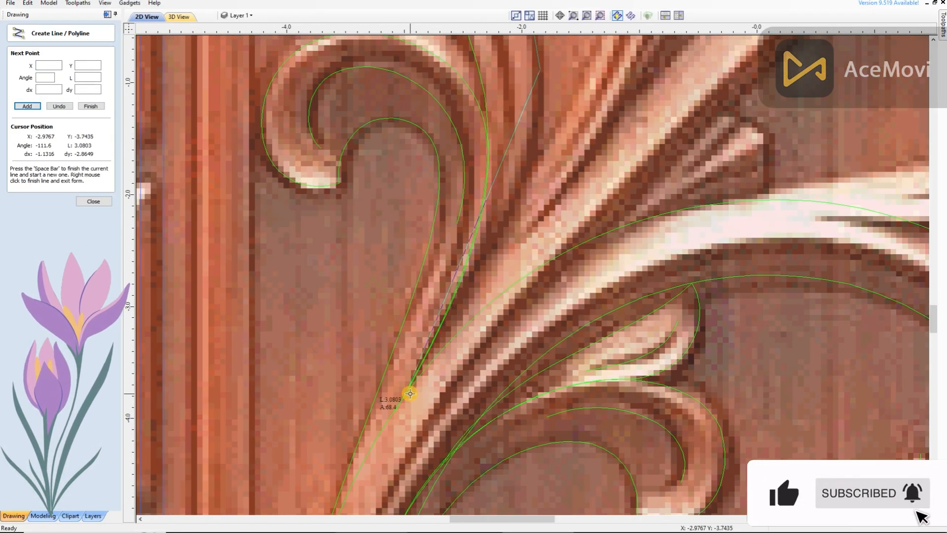
{"action": "right_click", "coordinate": [410, 394]}
Curve the upright leaf's right edge and trace the curved groove line inside the leaf
{"action": "scroll", "coordinate": [471, 366], "scroll_direction": "down", "scroll_amount": 2}
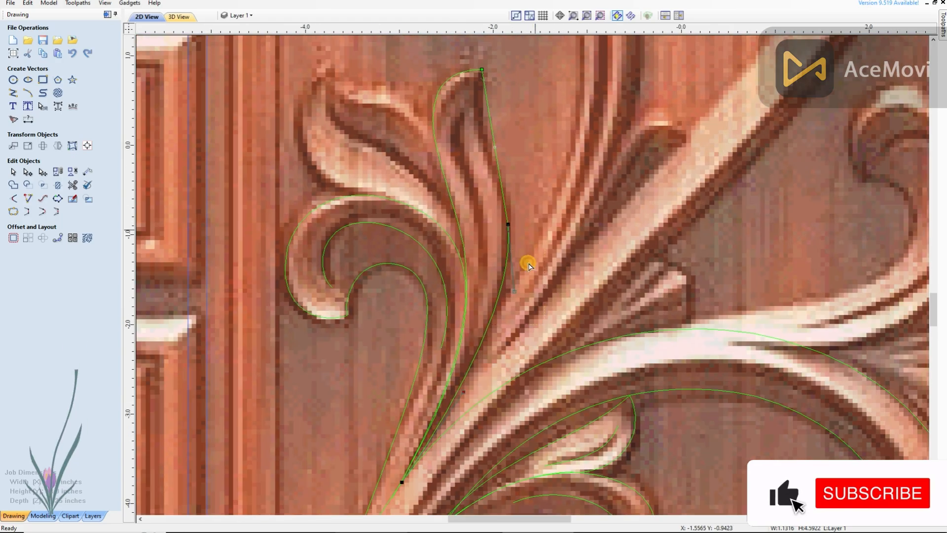
{"action": "scroll", "coordinate": [487, 102], "scroll_direction": "up", "scroll_amount": 3}
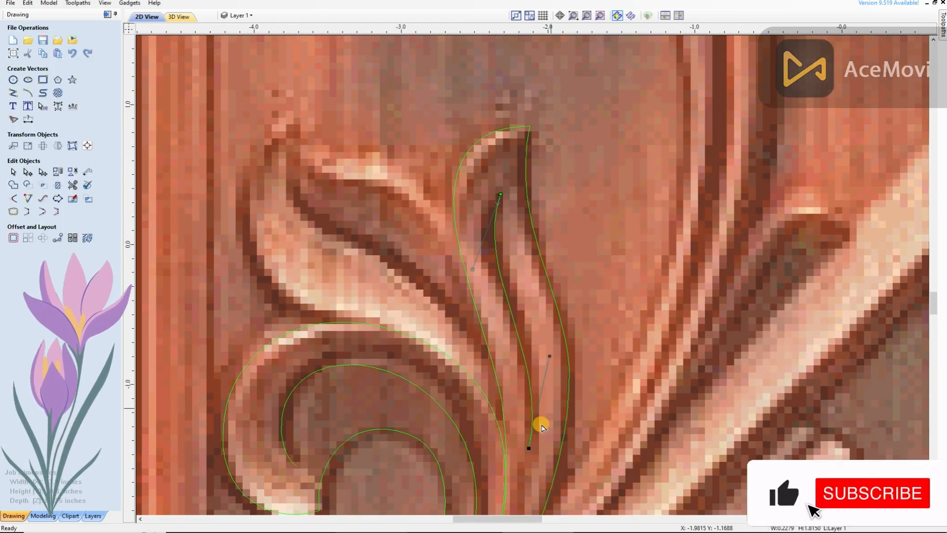
{"action": "scroll", "coordinate": [505, 285], "scroll_direction": "down", "scroll_amount": 3}
{"action": "left_click", "coordinate": [490, 268]}
Refine the upright leaf's left edge by adjusting its nodes just above the hooked curl
{"action": "scroll", "coordinate": [494, 266], "scroll_direction": "up", "scroll_amount": 5}
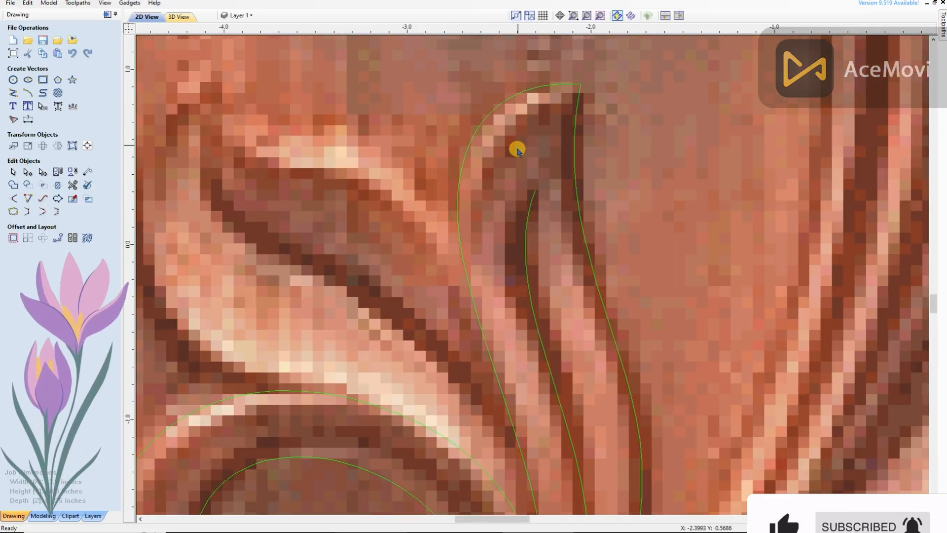
{"action": "scroll", "coordinate": [520, 144], "scroll_direction": "down", "scroll_amount": 4}
{"action": "scroll", "coordinate": [522, 222], "scroll_direction": "up", "scroll_amount": 4}
{"action": "left_click", "coordinate": [521, 277]}
{"action": "scroll", "coordinate": [552, 231], "scroll_direction": "down", "scroll_amount": 5}
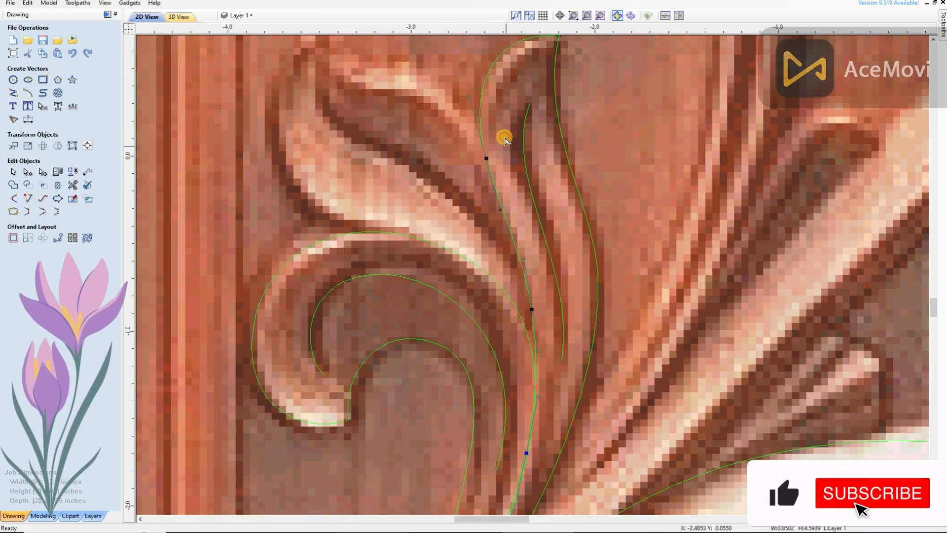
Draw the lower edge of the leaf above the hooked curl as a polyline from its tip over the curl's top to the stem
{"action": "scroll", "coordinate": [393, 93], "scroll_direction": "up", "scroll_amount": 2}
{"action": "left_click", "coordinate": [14, 93]}
{"action": "left_click", "coordinate": [376, 103]}
{"action": "left_click", "coordinate": [470, 318]}
{"action": "scroll", "coordinate": [547, 246], "scroll_direction": "down", "scroll_amount": 1}
{"action": "scroll", "coordinate": [585, 424], "scroll_direction": "up", "scroll_amount": 2}
{"action": "left_click", "coordinate": [573, 419]}
{"action": "right_click", "coordinate": [573, 418]}
Curve that leaf's lower edge along the hooked curl and around its bulging left side up to the tip
{"action": "key", "text": "n"}
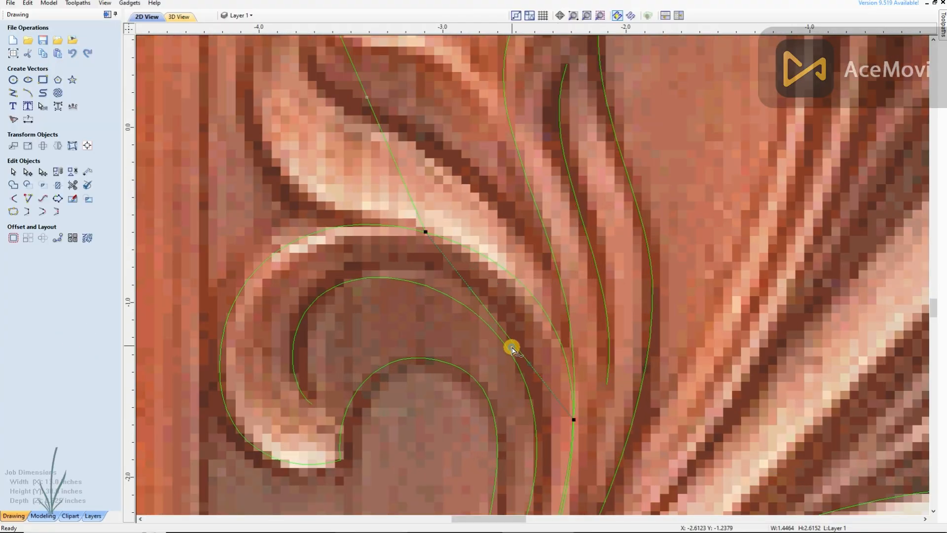
{"action": "scroll", "coordinate": [512, 338], "scroll_direction": "up", "scroll_amount": 1}
{"action": "key", "text": "b"}
{"action": "left_click_drag", "start_coordinate": [459, 275], "coordinate": [536, 238]}
{"action": "scroll", "coordinate": [582, 325], "scroll_direction": "down", "scroll_amount": 4}
{"action": "scroll", "coordinate": [484, 149], "scroll_direction": "up", "scroll_amount": 3}
{"action": "key", "text": "b"}
{"action": "left_click_drag", "start_coordinate": [500, 316], "coordinate": [314, 327]}
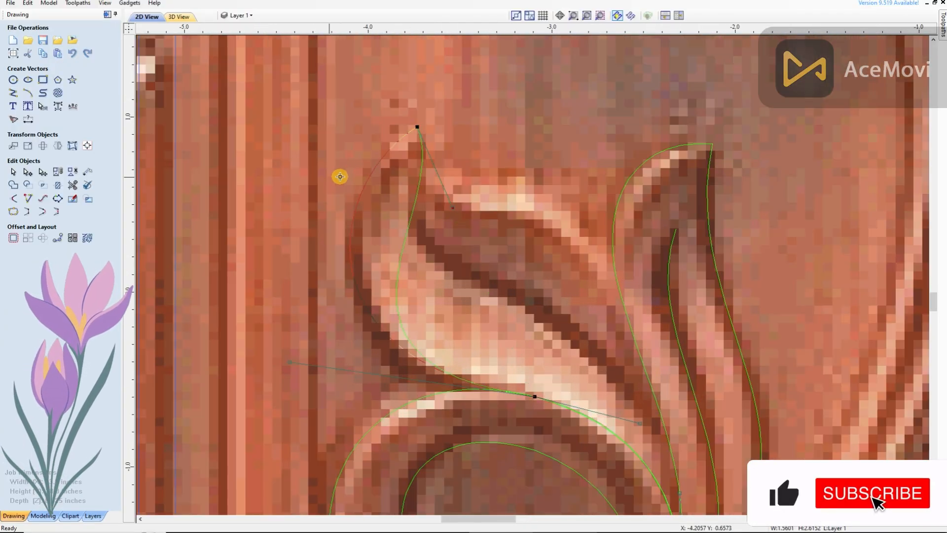
{"action": "left_click_drag", "start_coordinate": [329, 177], "coordinate": [341, 166]}
Draw the left leaf's upper edge as a polyline from its tip past the upright leaf down to the stem
{"action": "scroll", "coordinate": [481, 363], "scroll_direction": "down", "scroll_amount": 1}
{"action": "left_click", "coordinate": [14, 93]}
{"action": "left_click", "coordinate": [430, 173]}
{"action": "left_click", "coordinate": [588, 284]}
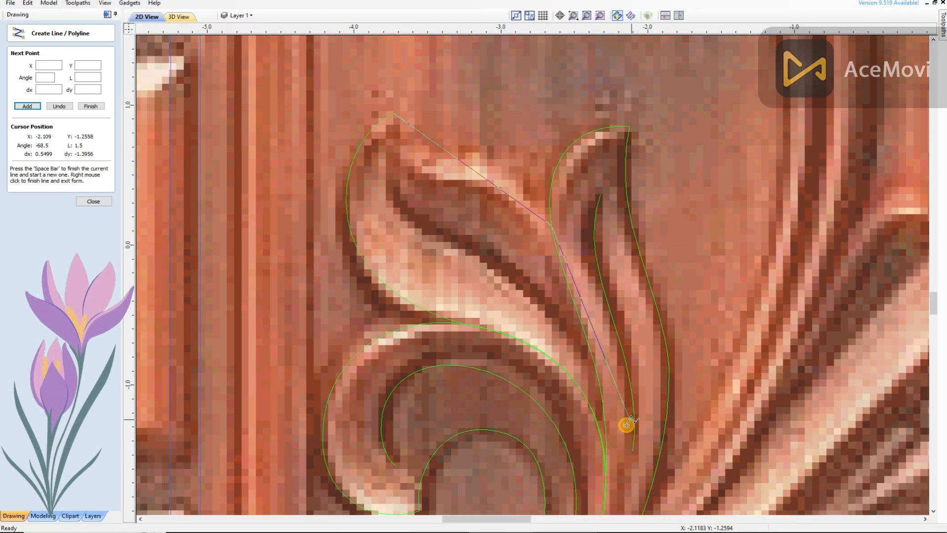
{"action": "left_click", "coordinate": [609, 474]}
{"action": "right_click", "coordinate": [608, 474]}
Curve the left leaf's upper edge between its tip and the upright leaf, and save the file
{"action": "key", "text": "n"}
{"action": "scroll", "coordinate": [585, 367], "scroll_direction": "up", "scroll_amount": 2}
{"action": "key", "text": "b"}
{"action": "scroll", "coordinate": [565, 280], "scroll_direction": "down", "scroll_amount": 2}
{"action": "scroll", "coordinate": [484, 154], "scroll_direction": "up", "scroll_amount": 2}
{"action": "key", "text": "b"}
{"action": "left_click_drag", "start_coordinate": [505, 168], "coordinate": [518, 109]}
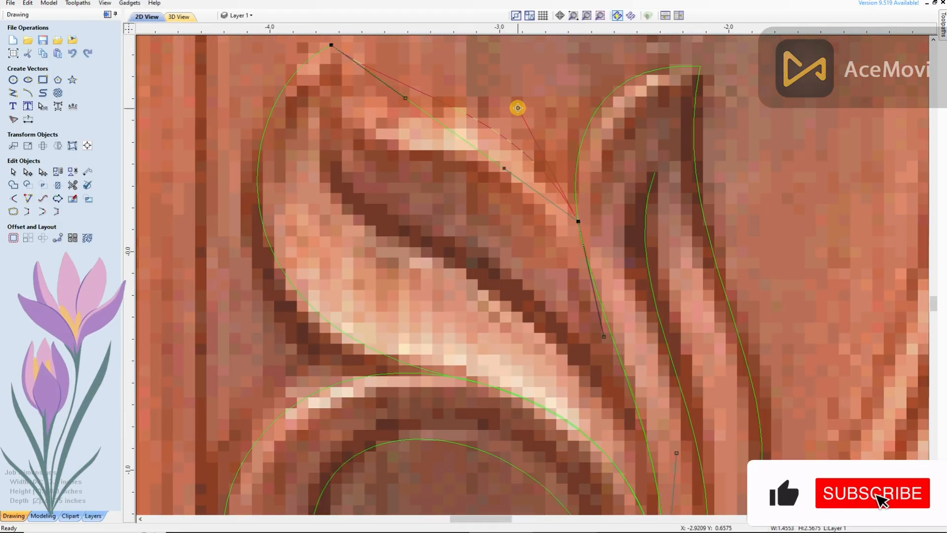
{"action": "scroll", "coordinate": [390, 187], "scroll_direction": "down", "scroll_amount": 2}
{"action": "left_click", "coordinate": [43, 41]}
Trace the groove inside the left leaf as a line and curve it along the dark inner shadow
{"action": "scroll", "coordinate": [561, 375], "scroll_direction": "down", "scroll_amount": 2}
{"action": "left_click", "coordinate": [13, 92]}
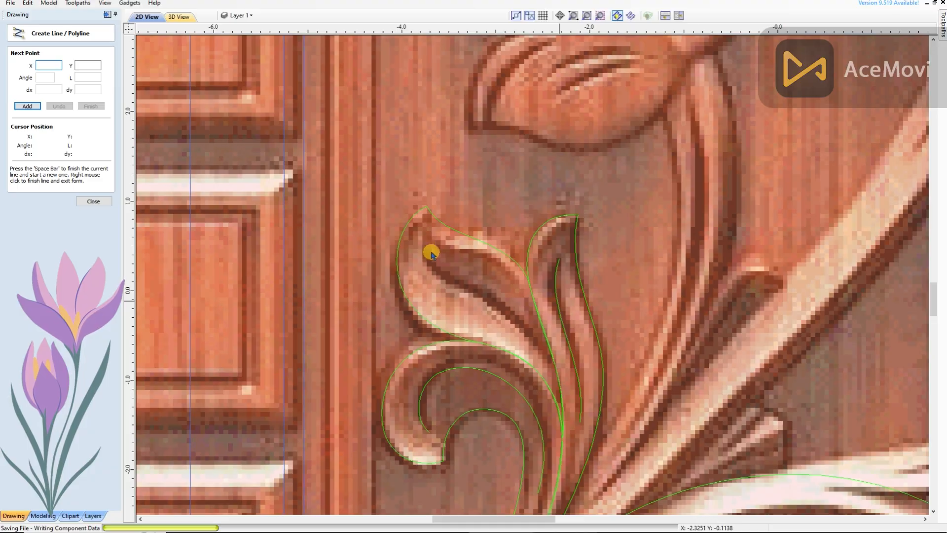
{"action": "scroll", "coordinate": [430, 254], "scroll_direction": "up", "scroll_amount": 1}
{"action": "left_click", "coordinate": [418, 264]}
{"action": "left_click", "coordinate": [549, 375]}
{"action": "right_click", "coordinate": [549, 376]}
{"action": "key", "text": "n"}
{"action": "scroll", "coordinate": [510, 342], "scroll_direction": "up", "scroll_amount": 3}
{"action": "key", "text": "b"}
{"action": "left_click_drag", "start_coordinate": [414, 261], "coordinate": [348, 292]}
{"action": "left_click_drag", "start_coordinate": [501, 334], "coordinate": [501, 341]}
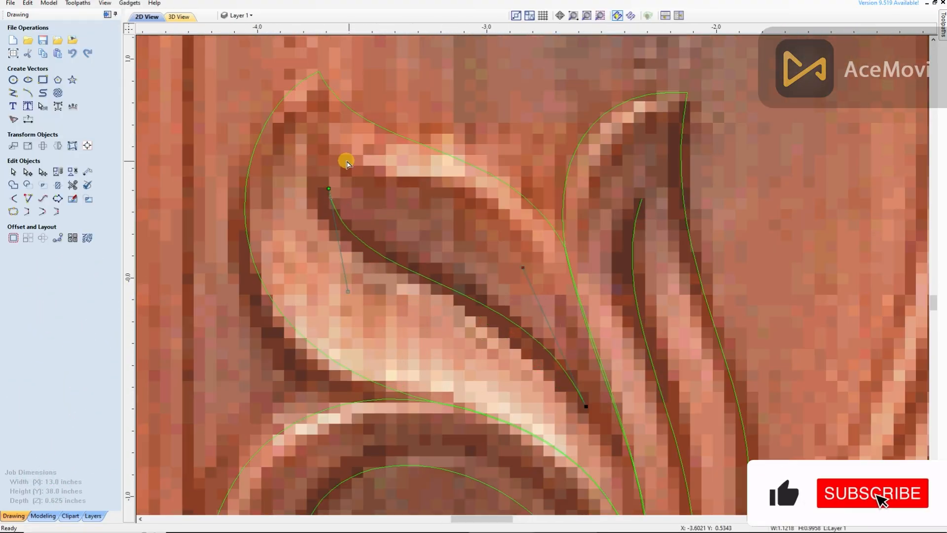
Draw the large upper scroll's inner edge as a polyline from its curl, over the arch and down the main stem to the branching point
{"action": "scroll", "coordinate": [389, 283], "scroll_direction": "down", "scroll_amount": 9}
{"action": "middle_click_drag", "start_coordinate": [460, 346], "coordinate": [401, 316]}
{"action": "scroll", "coordinate": [505, 250], "scroll_direction": "down", "scroll_amount": 5}
{"action": "left_click", "coordinate": [13, 92]}
{"action": "scroll", "coordinate": [510, 173], "scroll_direction": "up", "scroll_amount": 4}
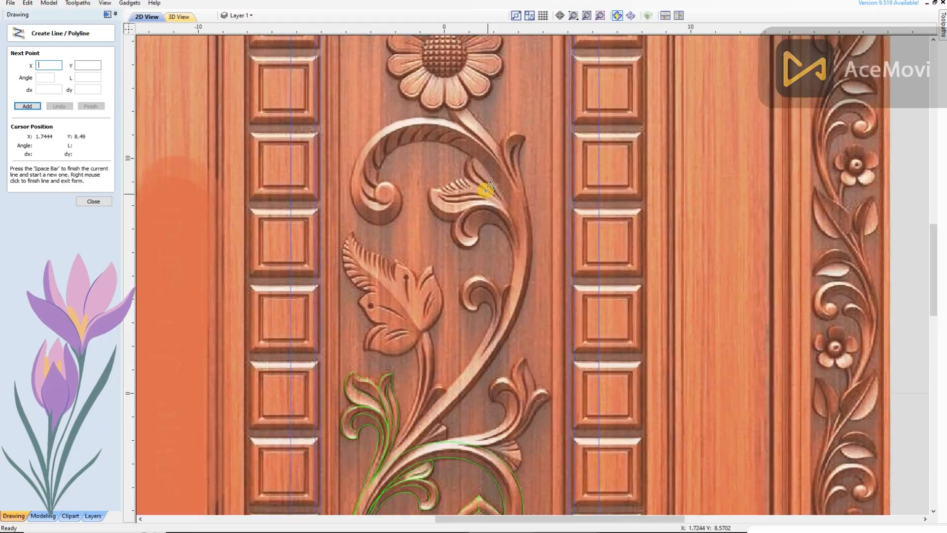
{"action": "scroll", "coordinate": [402, 79], "scroll_direction": "up", "scroll_amount": 2}
{"action": "scroll", "coordinate": [368, 259], "scroll_direction": "up", "scroll_amount": 2}
{"action": "left_click", "coordinate": [355, 253]}
{"action": "left_click", "coordinate": [478, 144]}
{"action": "scroll", "coordinate": [533, 162], "scroll_direction": "down", "scroll_amount": 2}
{"action": "scroll", "coordinate": [633, 231], "scroll_direction": "down", "scroll_amount": 3}
{"action": "left_click", "coordinate": [632, 293]}
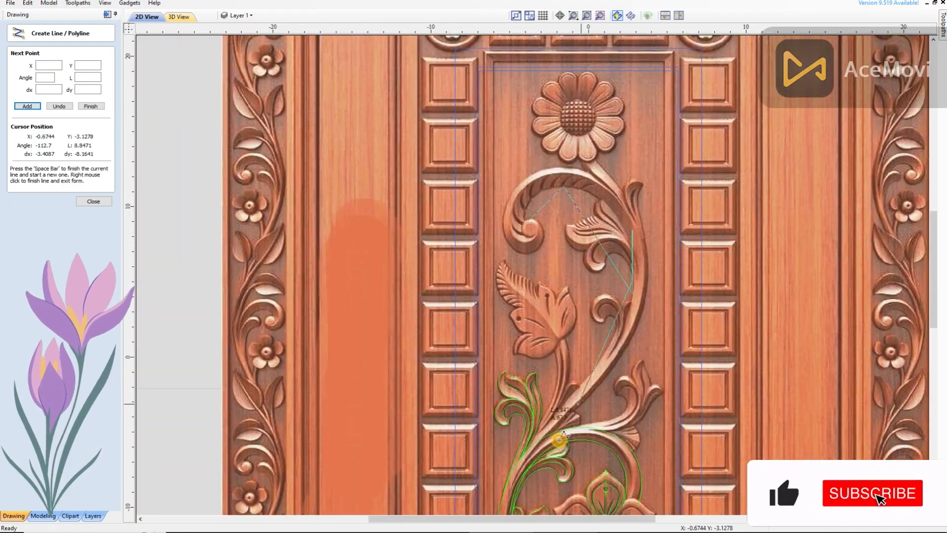
{"action": "scroll", "coordinate": [559, 439], "scroll_direction": "up", "scroll_amount": 8}
{"action": "left_click", "coordinate": [356, 470]}
{"action": "right_click", "coordinate": [357, 471]}
Curve the lower part of the scroll's inner edge along the main stem above the branching point
{"action": "key", "text": "n"}
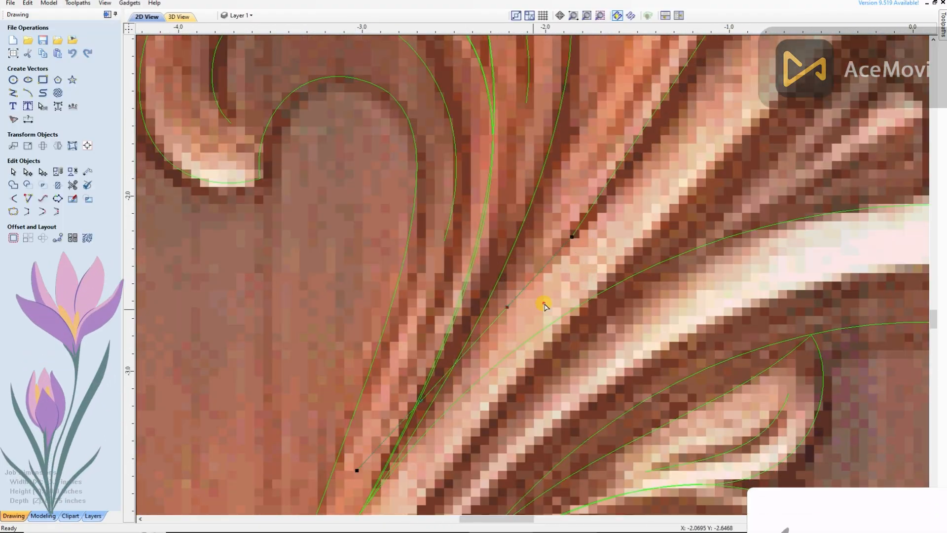
{"action": "scroll", "coordinate": [413, 395], "scroll_direction": "down", "scroll_amount": 2}
{"action": "scroll", "coordinate": [435, 435], "scroll_direction": "down", "scroll_amount": 2}
{"action": "key", "text": "b"}
{"action": "scroll", "coordinate": [552, 241], "scroll_direction": "up", "scroll_amount": 2}
{"action": "left_click_drag", "start_coordinate": [611, 143], "coordinate": [668, 156]}
{"action": "scroll", "coordinate": [448, 370], "scroll_direction": "down", "scroll_amount": 4}
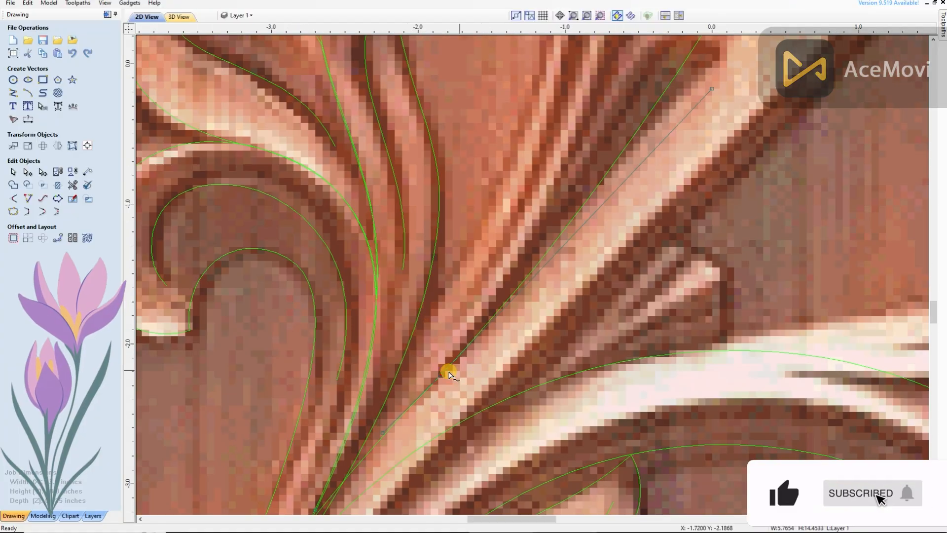
{"action": "scroll", "coordinate": [582, 291], "scroll_direction": "up", "scroll_amount": 2}
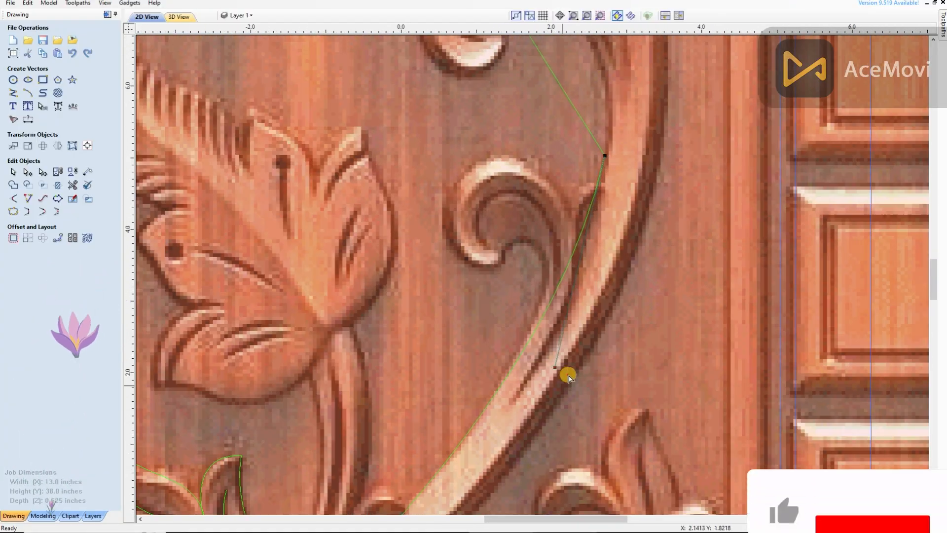
Curve the scroll's inner edge up the bending stem and over the arch to the curl
{"action": "scroll", "coordinate": [558, 385], "scroll_direction": "down", "scroll_amount": 3}
{"action": "key", "text": "b"}
{"action": "scroll", "coordinate": [536, 239], "scroll_direction": "up", "scroll_amount": 2}
{"action": "left_click_drag", "start_coordinate": [537, 244], "coordinate": [636, 154]}
{"action": "scroll", "coordinate": [609, 296], "scroll_direction": "down", "scroll_amount": 2}
{"action": "left_click_drag", "start_coordinate": [524, 279], "coordinate": [592, 198]}
{"action": "scroll", "coordinate": [613, 423], "scroll_direction": "up", "scroll_amount": 2}
{"action": "scroll", "coordinate": [592, 395], "scroll_direction": "down", "scroll_amount": 2}
{"action": "scroll", "coordinate": [444, 256], "scroll_direction": "up", "scroll_amount": 3}
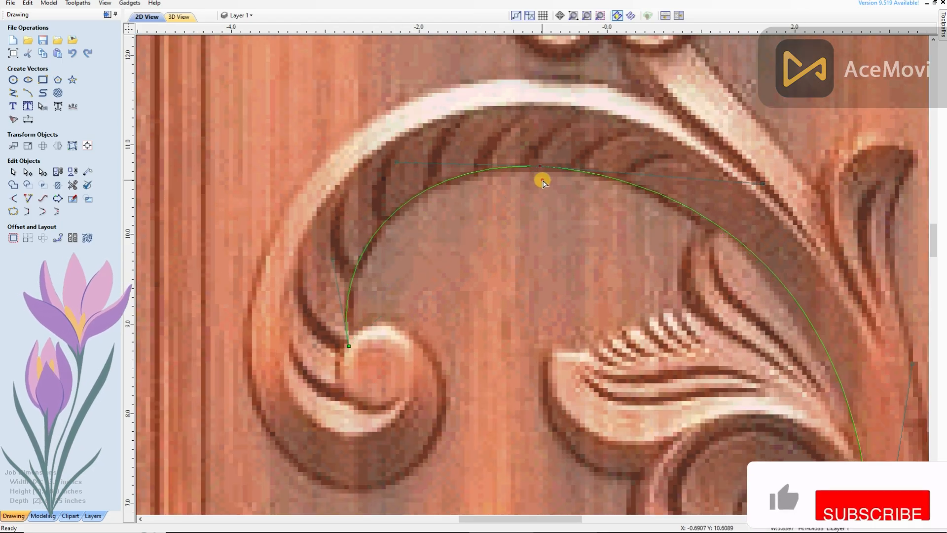
Draw the scroll's outer edge as a polyline from the lower stem, over the arch and around the far side to below the curl
{"action": "scroll", "coordinate": [744, 158], "scroll_direction": "down", "scroll_amount": 5}
{"action": "scroll", "coordinate": [594, 374], "scroll_direction": "up", "scroll_amount": 3}
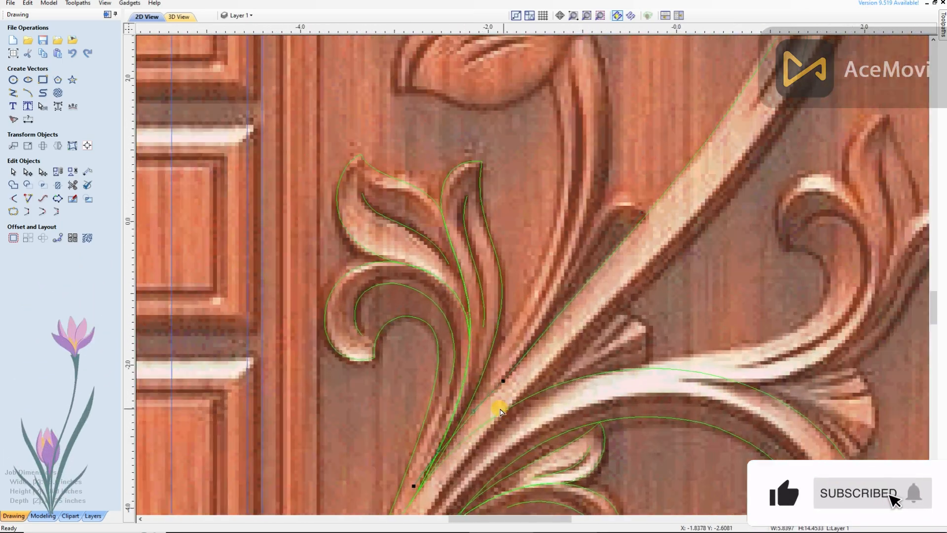
{"action": "scroll", "coordinate": [459, 437], "scroll_direction": "up", "scroll_amount": 4}
{"action": "scroll", "coordinate": [468, 374], "scroll_direction": "down", "scroll_amount": 3}
{"action": "scroll", "coordinate": [459, 387], "scroll_direction": "up", "scroll_amount": 1}
{"action": "scroll", "coordinate": [470, 377], "scroll_direction": "down", "scroll_amount": 1}
{"action": "key", "text": "space"}
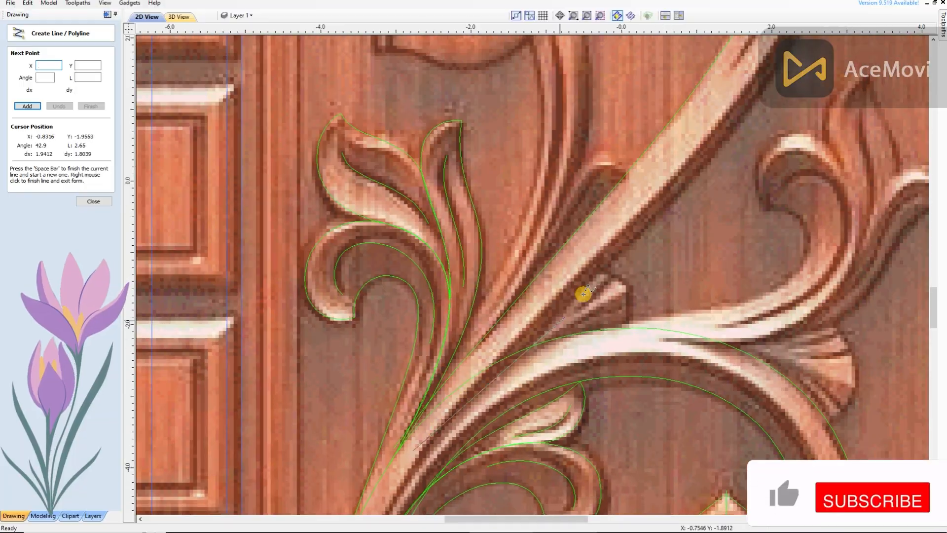
{"action": "scroll", "coordinate": [568, 272], "scroll_direction": "down", "scroll_amount": 3}
{"action": "scroll", "coordinate": [514, 84], "scroll_direction": "up", "scroll_amount": 2}
{"action": "scroll", "coordinate": [513, 84], "scroll_direction": "down", "scroll_amount": 1}
{"action": "left_click", "coordinate": [634, 493]}
{"action": "left_click", "coordinate": [434, 152]}
{"action": "left_click", "coordinate": [202, 348]}
{"action": "scroll", "coordinate": [202, 347], "scroll_direction": "up", "scroll_amount": 3}
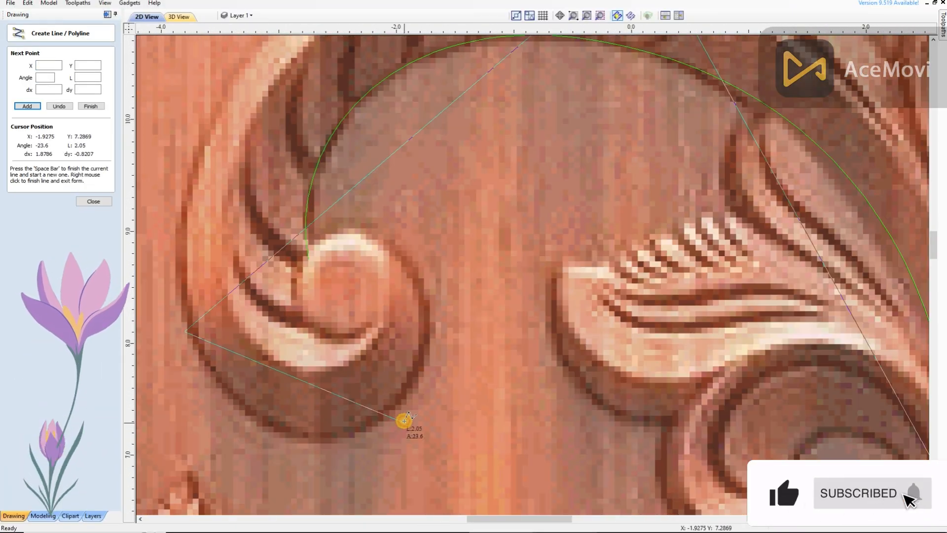
{"action": "left_click", "coordinate": [402, 422]}
{"action": "scroll", "coordinate": [330, 230], "scroll_direction": "up", "scroll_amount": 2}
{"action": "right_click", "coordinate": [400, 423]}
Curve the scroll's outline around its spiral curl and along the outer side of the arch and stem
{"action": "scroll", "coordinate": [400, 431], "scroll_direction": "down", "scroll_amount": 2}
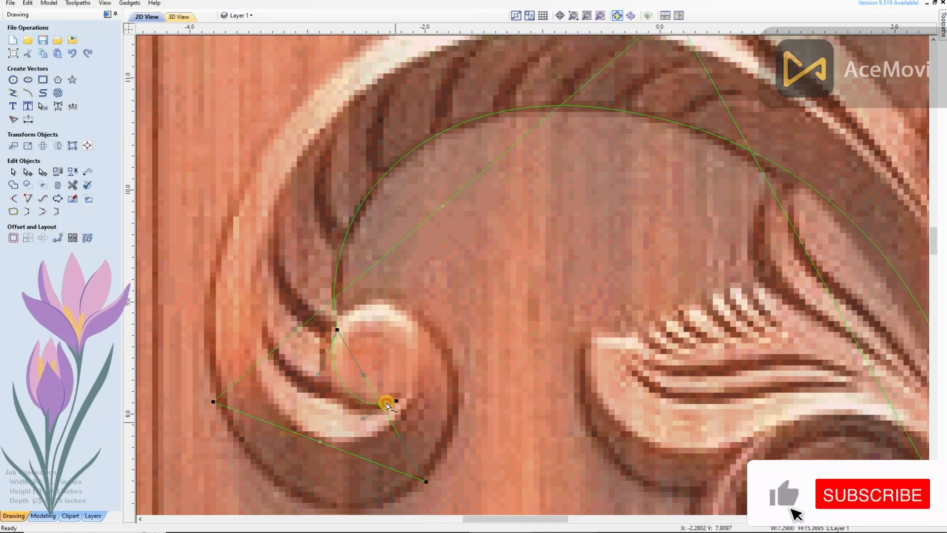
{"action": "left_click_drag", "start_coordinate": [543, 350], "coordinate": [544, 351]}
{"action": "scroll", "coordinate": [500, 353], "scroll_direction": "down", "scroll_amount": 1}
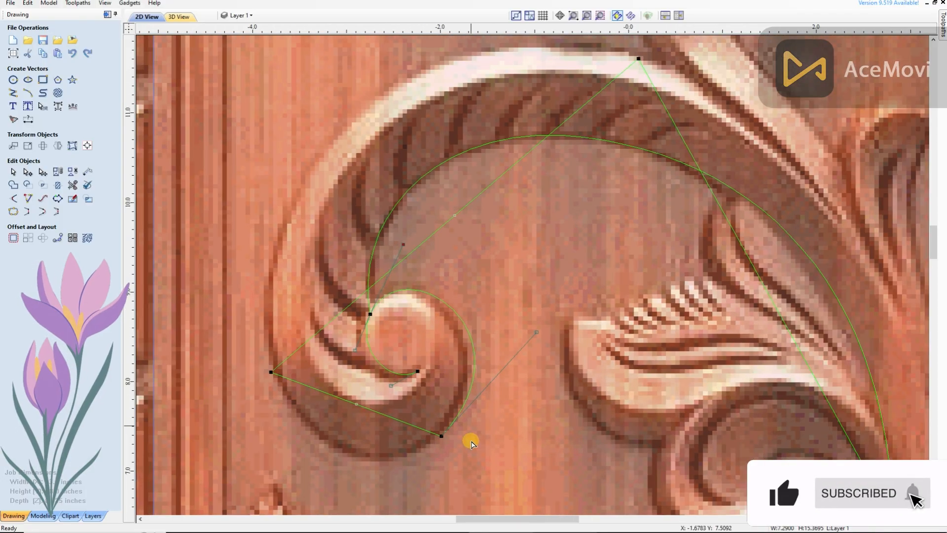
{"action": "scroll", "coordinate": [459, 311], "scroll_direction": "up", "scroll_amount": 2}
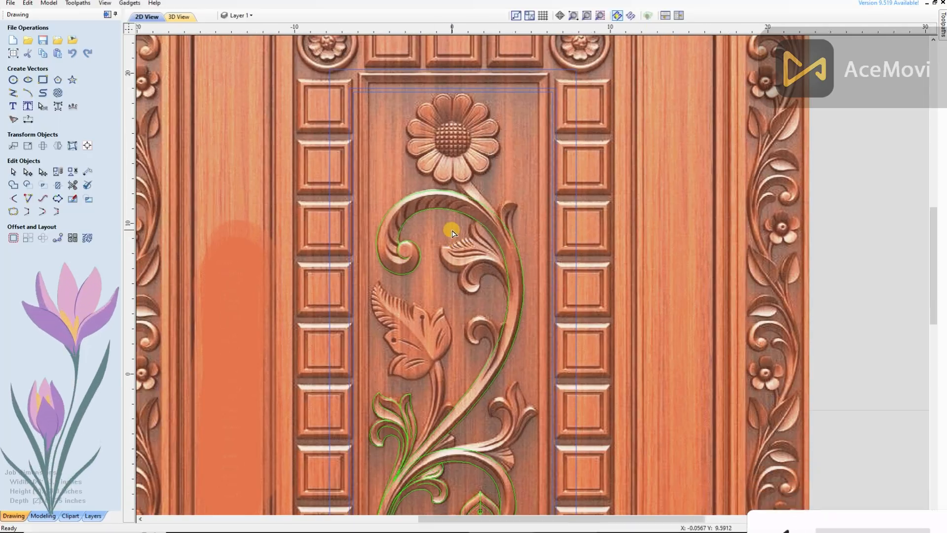
Draw the scroll's inner ridge line as a polyline from the curl's center, along the arch and down the stem to the branching point
{"action": "scroll", "coordinate": [453, 233], "scroll_direction": "up", "scroll_amount": 5}
{"action": "key", "text": "l"}
{"action": "left_click", "coordinate": [481, 217]}
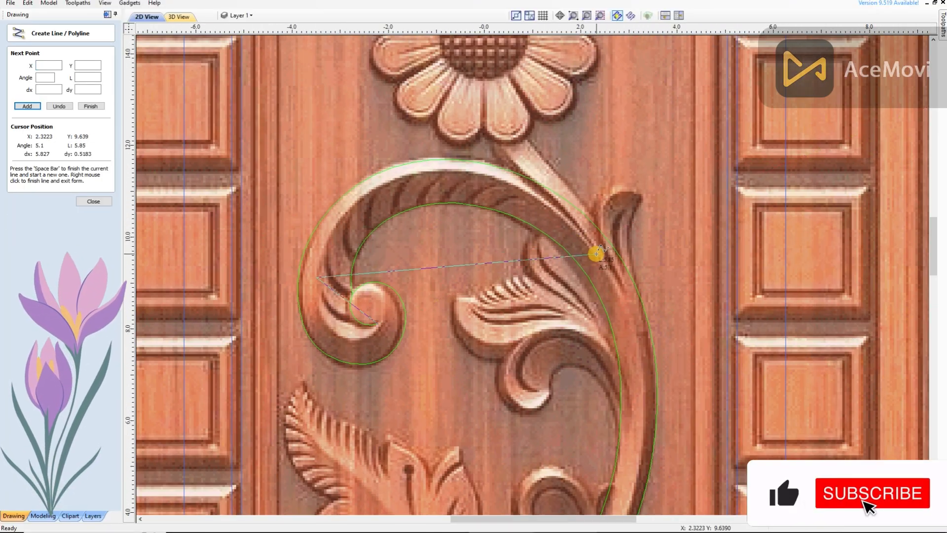
{"action": "scroll", "coordinate": [619, 306], "scroll_direction": "up", "scroll_amount": 4}
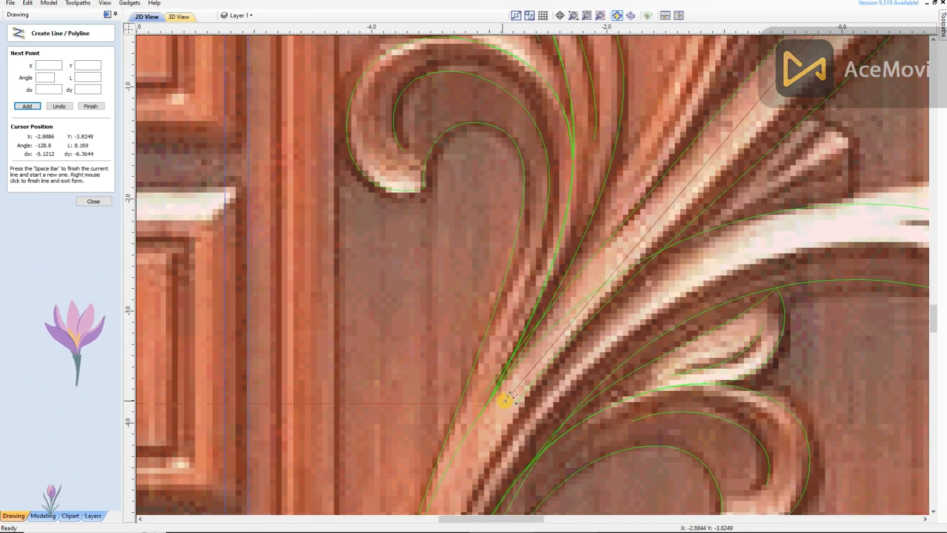
{"action": "left_click", "coordinate": [498, 400]}
{"action": "right_click", "coordinate": [498, 400]}
Curve the ridge line around the curl, along the arch above the slanted grooves and down the stem
{"action": "scroll", "coordinate": [498, 400], "scroll_direction": "down", "scroll_amount": 3}
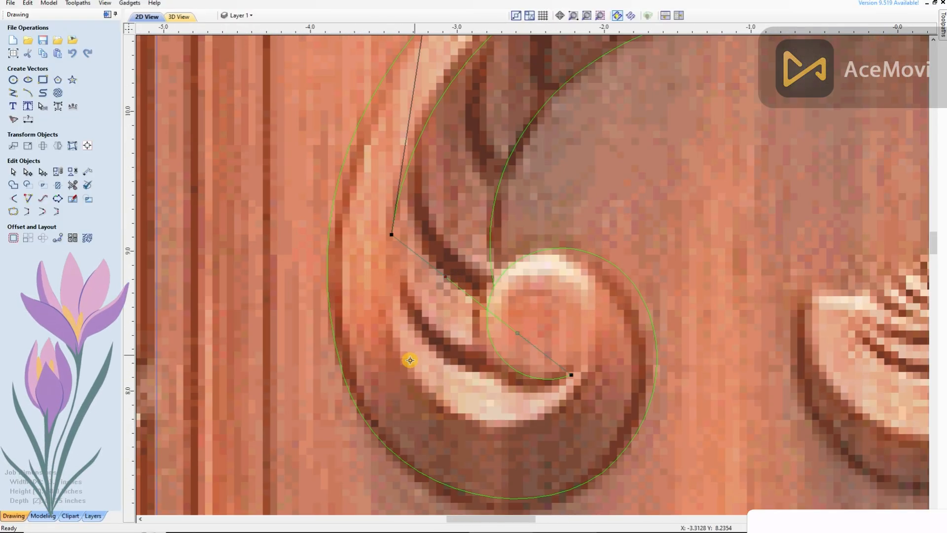
{"action": "scroll", "coordinate": [397, 340], "scroll_direction": "down", "scroll_amount": 2}
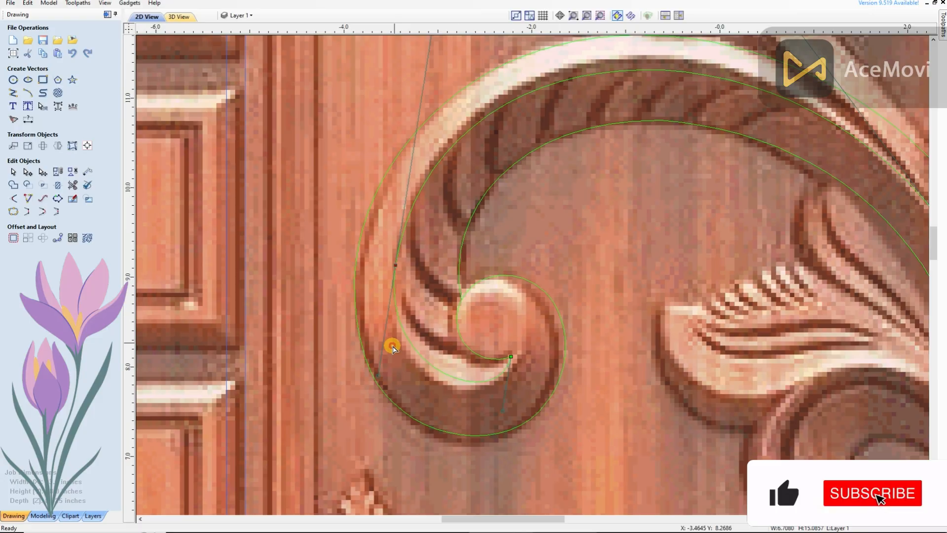
{"action": "scroll", "coordinate": [363, 296], "scroll_direction": "down", "scroll_amount": 2}
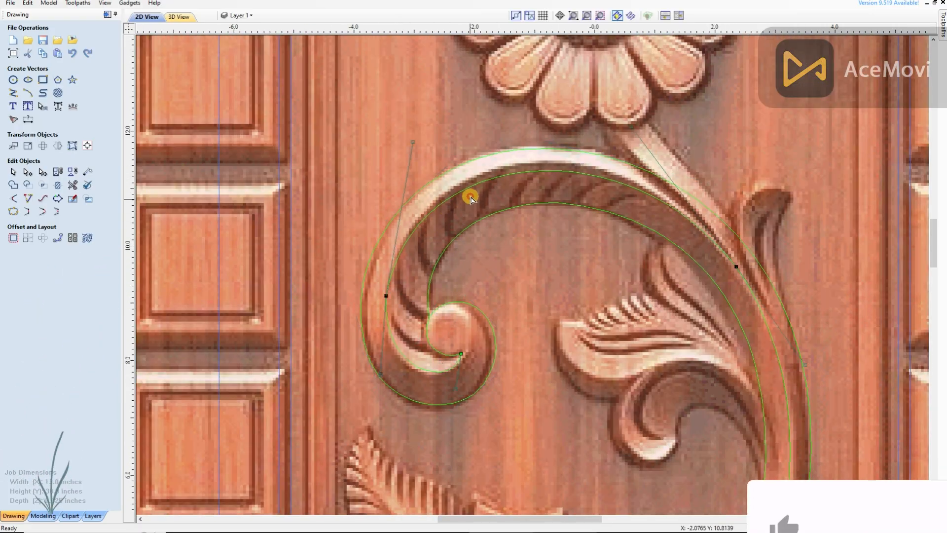
{"action": "scroll", "coordinate": [391, 317], "scroll_direction": "up", "scroll_amount": 2}
{"action": "scroll", "coordinate": [448, 243], "scroll_direction": "down", "scroll_amount": 4}
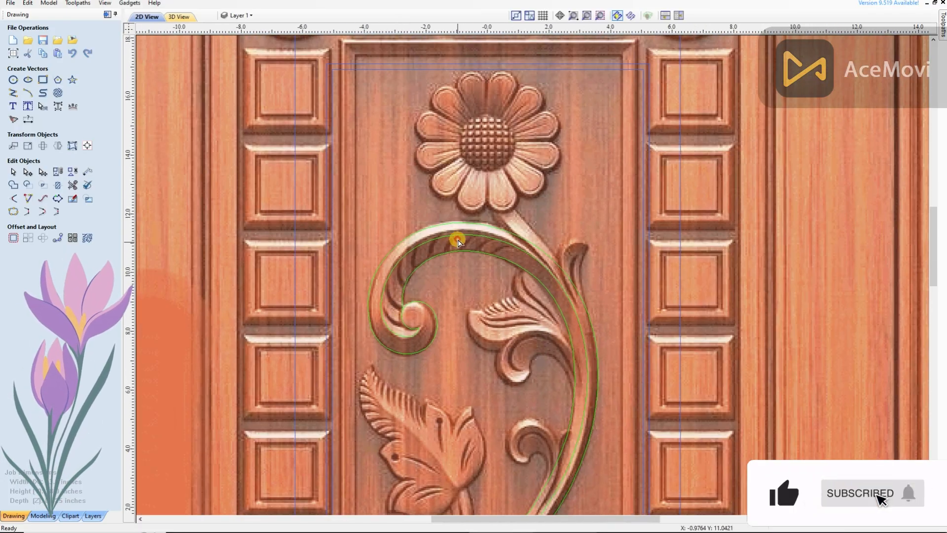
{"action": "scroll", "coordinate": [565, 288], "scroll_direction": "up", "scroll_amount": 1}
{"action": "scroll", "coordinate": [565, 289], "scroll_direction": "up", "scroll_amount": 2}
{"action": "scroll", "coordinate": [550, 398], "scroll_direction": "down", "scroll_amount": 3}
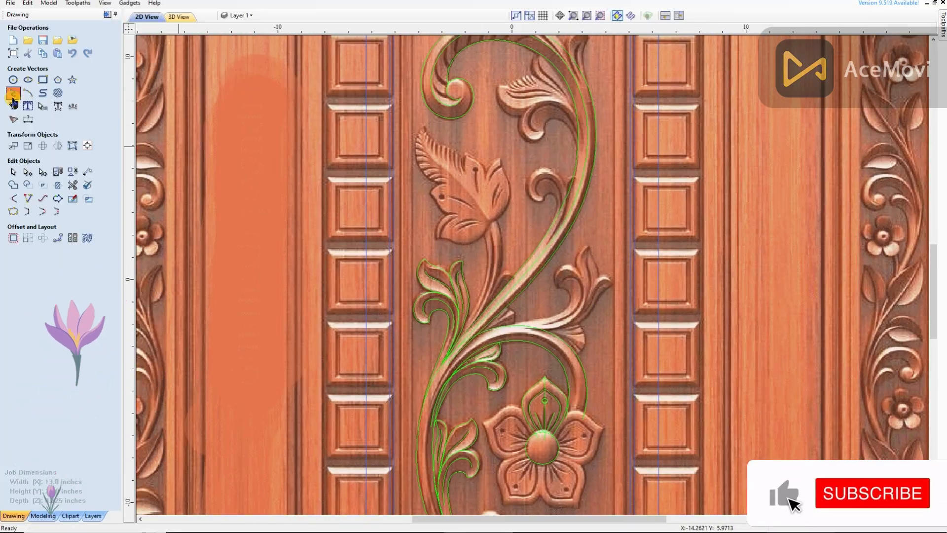
Trace the inner edge of the right branch from its hooked curl's tip to the main stem and curve it
{"action": "left_click", "coordinate": [13, 98]}
{"action": "scroll", "coordinate": [543, 253], "scroll_direction": "up", "scroll_amount": 3}
{"action": "scroll", "coordinate": [296, 370], "scroll_direction": "up", "scroll_amount": 2}
{"action": "key", "text": "Escape"}
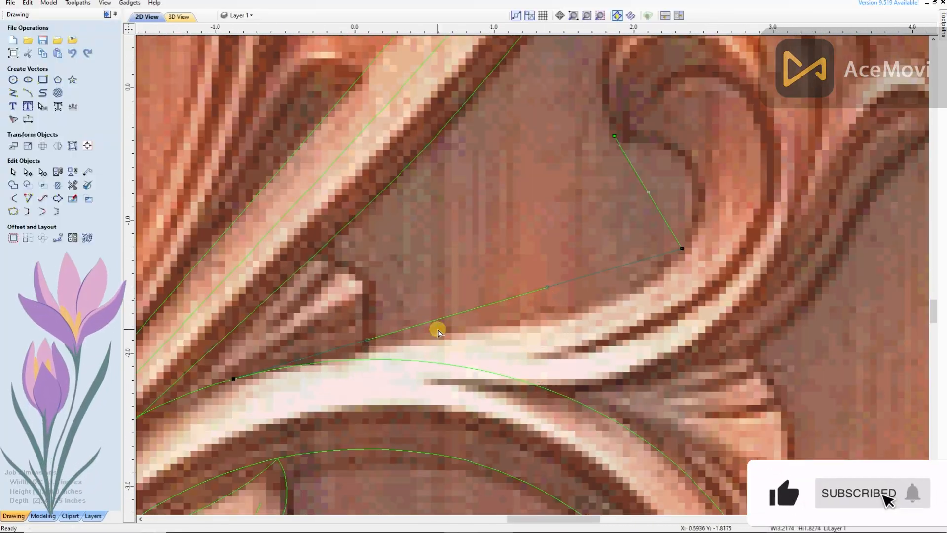
{"action": "scroll", "coordinate": [636, 318], "scroll_direction": "up", "scroll_amount": 1}
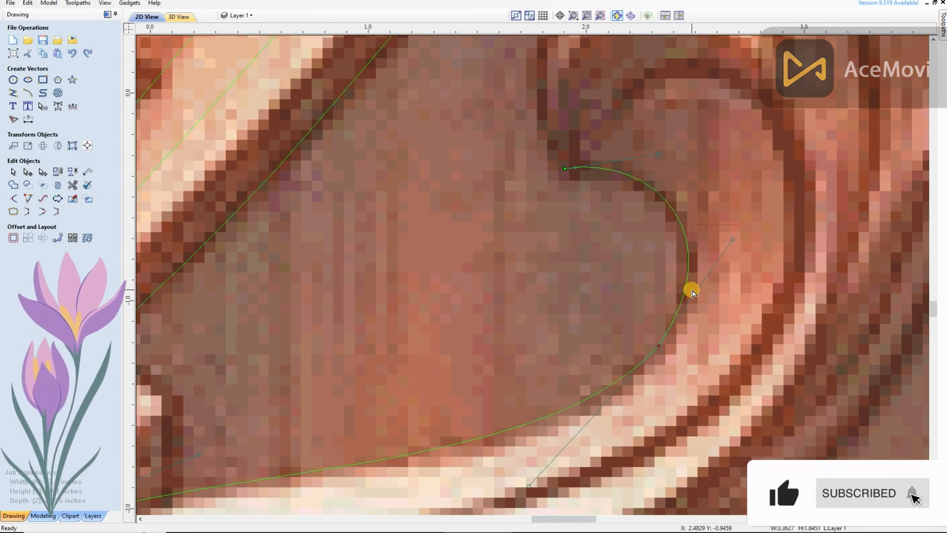
Draw the right branch's outer edge as a polyline from the hooked curl's tip over its top and down along the branch
{"action": "scroll", "coordinate": [642, 266], "scroll_direction": "down", "scroll_amount": 2}
{"action": "left_click", "coordinate": [599, 244]}
{"action": "left_click", "coordinate": [673, 138]}
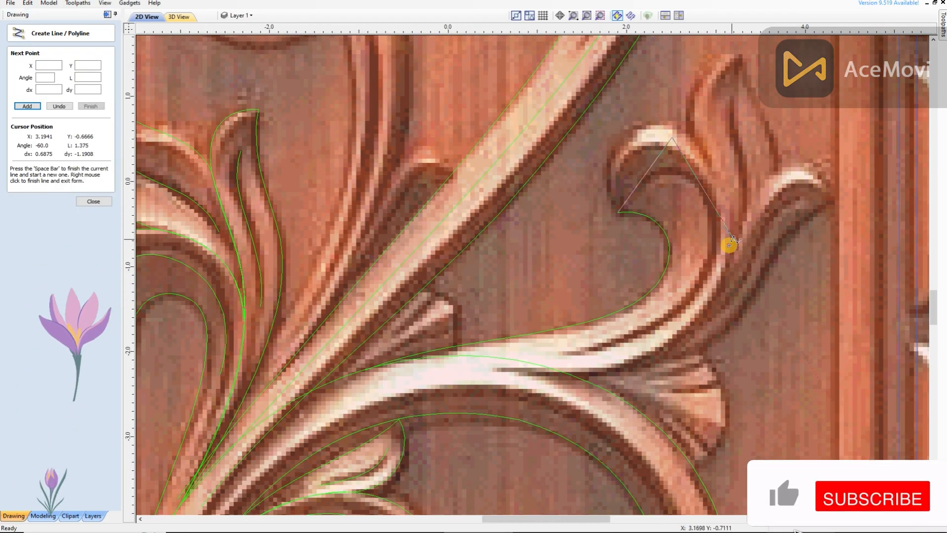
{"action": "scroll", "coordinate": [380, 348], "scroll_direction": "up", "scroll_amount": 1}
{"action": "right_click", "coordinate": [547, 329]}
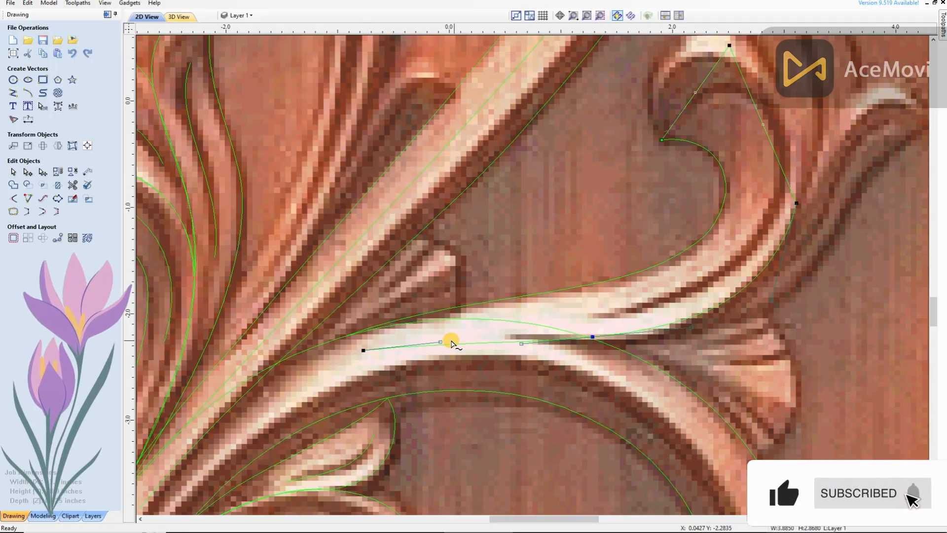
Curve the right branch's outer edge along the branch and around the top of its hooked curl
{"action": "left_click", "coordinate": [590, 340]}
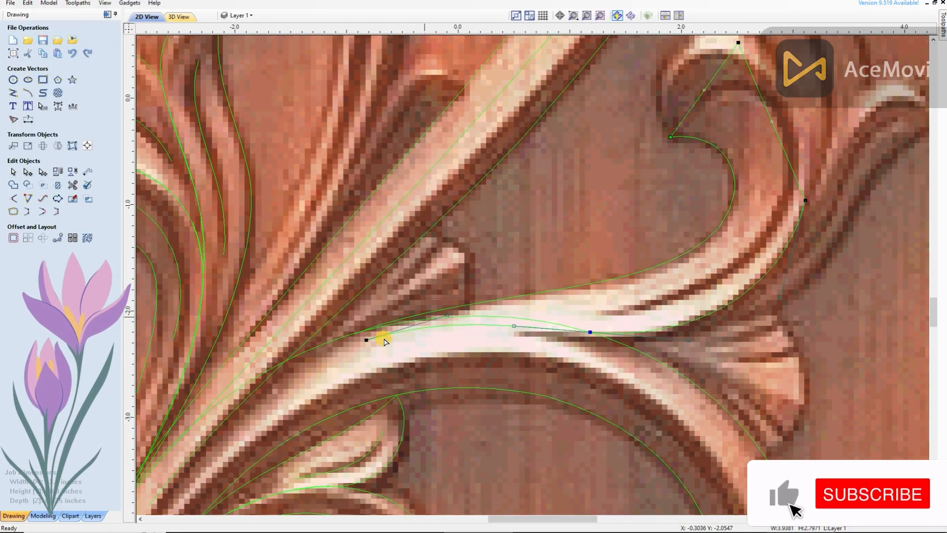
{"action": "scroll", "coordinate": [689, 351], "scroll_direction": "down", "scroll_amount": 6}
{"action": "scroll", "coordinate": [765, 197], "scroll_direction": "up", "scroll_amount": 7}
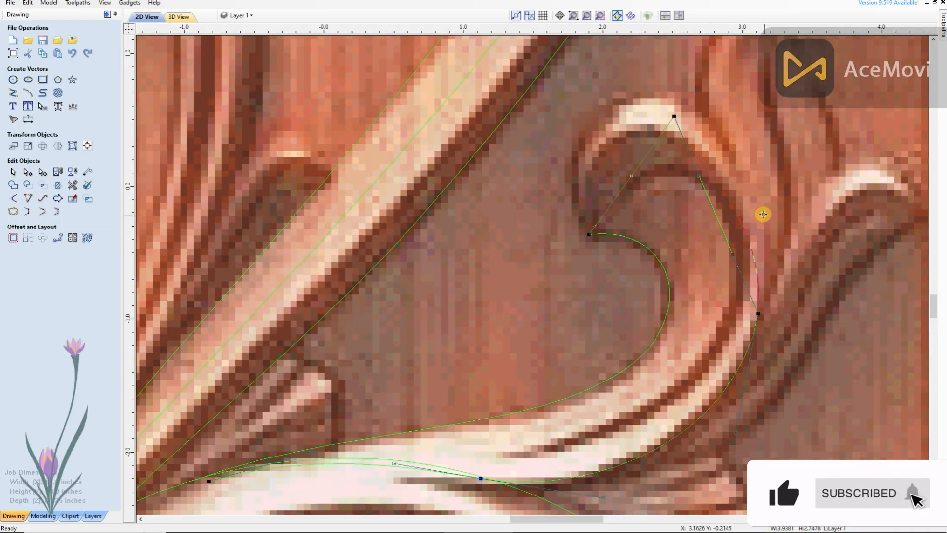
{"action": "scroll", "coordinate": [572, 148], "scroll_direction": "up", "scroll_amount": 1}
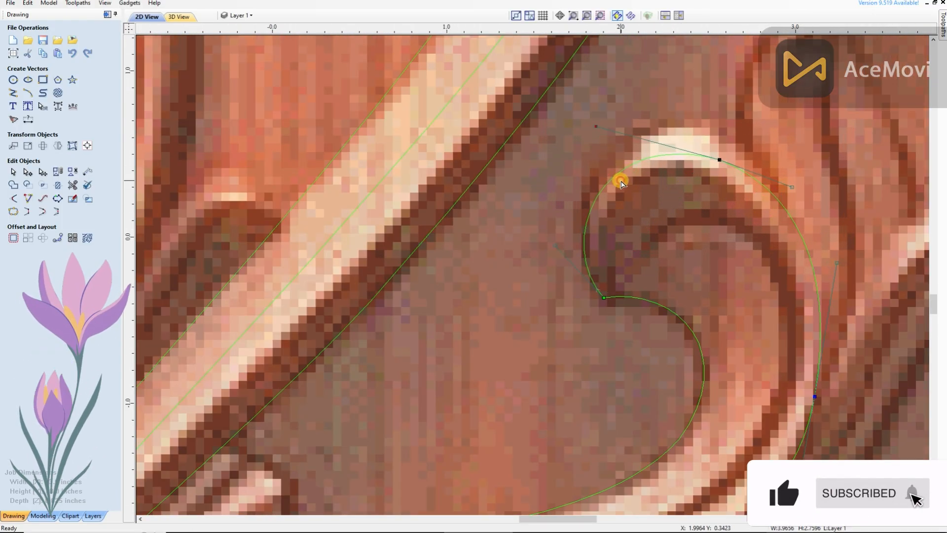
{"action": "scroll", "coordinate": [627, 184], "scroll_direction": "down", "scroll_amount": 5}
{"action": "scroll", "coordinate": [708, 256], "scroll_direction": "up", "scroll_amount": 5}
{"action": "scroll", "coordinate": [577, 438], "scroll_direction": "down", "scroll_amount": 2}
{"action": "scroll", "coordinate": [571, 377], "scroll_direction": "up", "scroll_amount": 2}
Draw the groove inside the right branch's hooked curl as a polyline following the dark line down into the branch
{"action": "key", "text": "p"}
{"action": "left_click", "coordinate": [583, 240]}
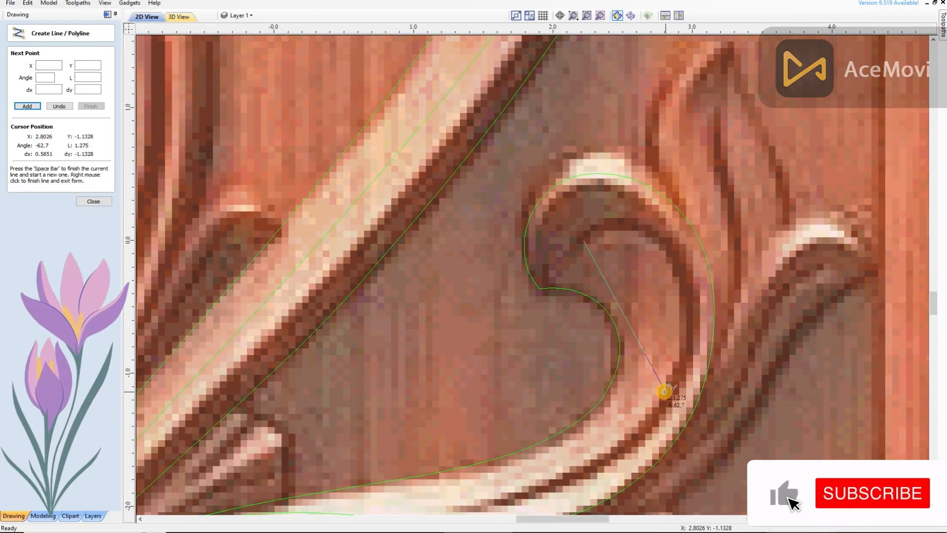
{"action": "scroll", "coordinate": [667, 393], "scroll_direction": "down", "scroll_amount": 3}
{"action": "scroll", "coordinate": [624, 380], "scroll_direction": "up", "scroll_amount": 3}
{"action": "left_click", "coordinate": [660, 384]}
{"action": "left_click", "coordinate": [644, 443]}
{"action": "left_click", "coordinate": [567, 481]}
{"action": "left_click", "coordinate": [458, 497]}
{"action": "right_click", "coordinate": [672, 332]}
Curve the groove line around the inside of the right branch's hooked curl and down along the branch
{"action": "scroll", "coordinate": [721, 299], "scroll_direction": "up", "scroll_amount": 1}
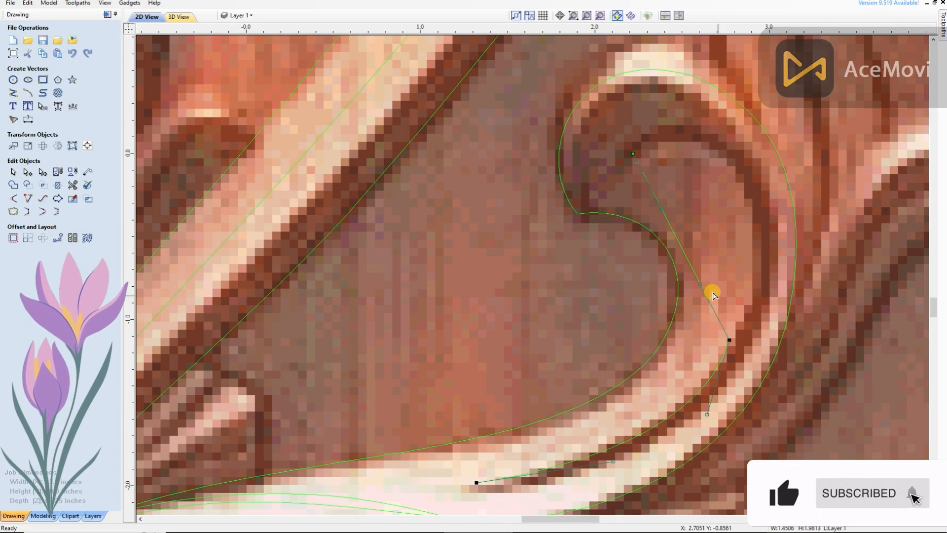
{"action": "scroll", "coordinate": [718, 431], "scroll_direction": "down", "scroll_amount": 3}
{"action": "scroll", "coordinate": [731, 329], "scroll_direction": "up", "scroll_amount": 3}
{"action": "left_click_drag", "start_coordinate": [688, 383], "coordinate": [771, 295]}
{"action": "left_click_drag", "start_coordinate": [649, 307], "coordinate": [683, 216]}
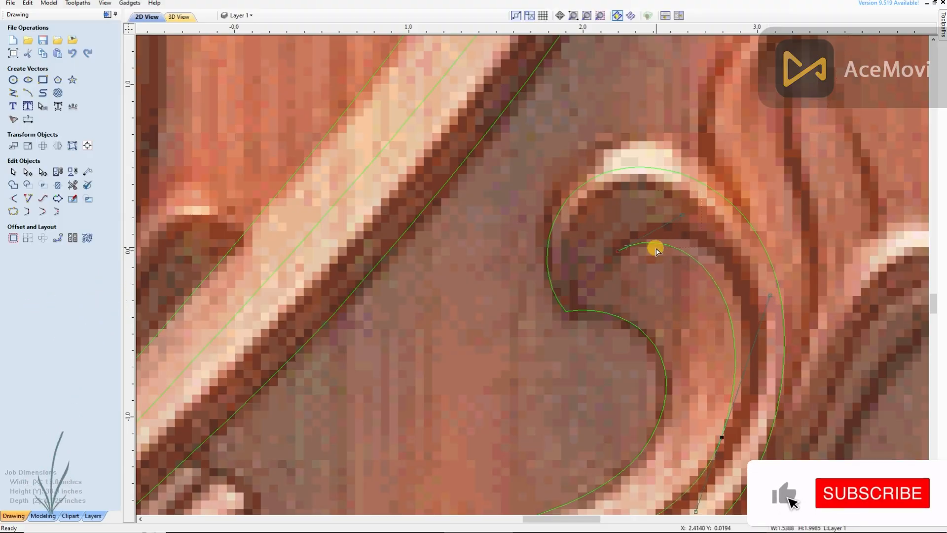
{"action": "scroll", "coordinate": [656, 250], "scroll_direction": "down", "scroll_amount": 3}
{"action": "scroll", "coordinate": [719, 376], "scroll_direction": "up", "scroll_amount": 3}
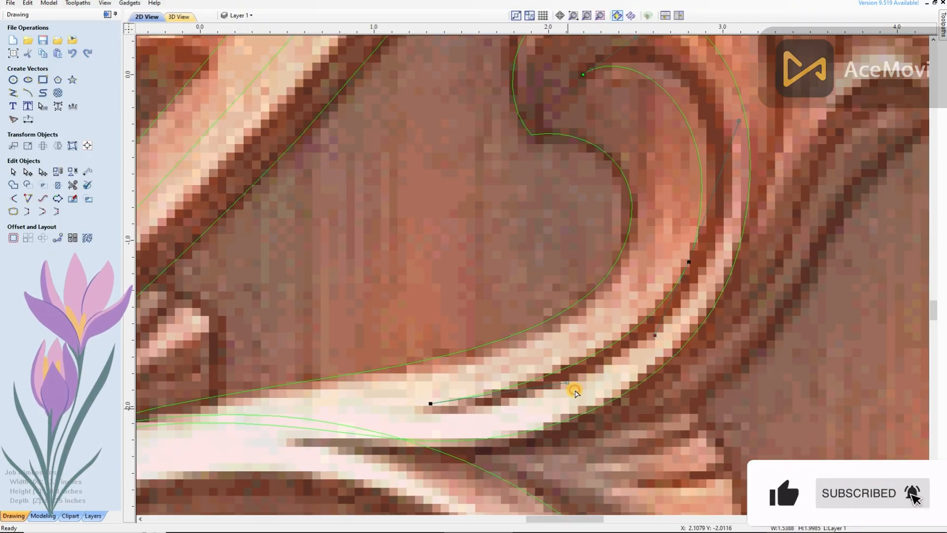
{"action": "scroll", "coordinate": [587, 367], "scroll_direction": "down", "scroll_amount": 2}
{"action": "scroll", "coordinate": [703, 385], "scroll_direction": "down", "scroll_amount": 1}
{"action": "scroll", "coordinate": [733, 223], "scroll_direction": "up", "scroll_amount": 3}
Draw the lower right leaf's upper edge as a polyline from its tip to the hooked curl's side and down to the branch's underside
{"action": "left_click", "coordinate": [14, 93]}
{"action": "left_click", "coordinate": [757, 247]}
{"action": "left_click", "coordinate": [630, 381]}
{"action": "scroll", "coordinate": [685, 301], "scroll_direction": "down", "scroll_amount": 2}
{"action": "scroll", "coordinate": [610, 404], "scroll_direction": "up", "scroll_amount": 2}
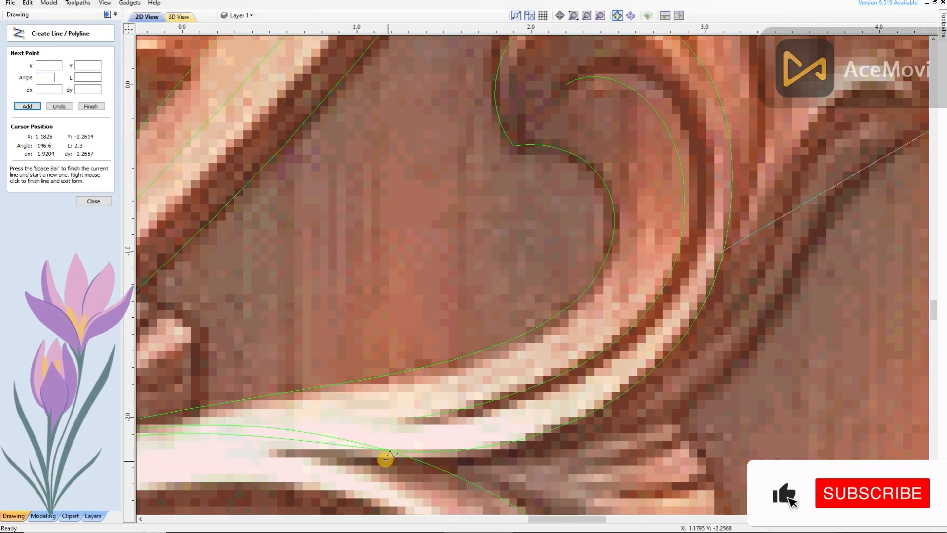
{"action": "left_click", "coordinate": [379, 449]}
{"action": "right_click", "coordinate": [378, 449]}
Curve the lower segment of that edge along the branch's underside, from the hooked curl's side to the branch junction
{"action": "scroll", "coordinate": [494, 378], "scroll_direction": "up", "scroll_amount": 2}
{"action": "key", "text": "n"}
{"action": "key", "text": "b"}
{"action": "left_click_drag", "start_coordinate": [491, 385], "coordinate": [664, 477]}
{"action": "left_click_drag", "start_coordinate": [679, 278], "coordinate": [820, 304]}
{"action": "scroll", "coordinate": [826, 309], "scroll_direction": "down", "scroll_amount": 2}
{"action": "scroll", "coordinate": [760, 404], "scroll_direction": "up", "scroll_amount": 2}
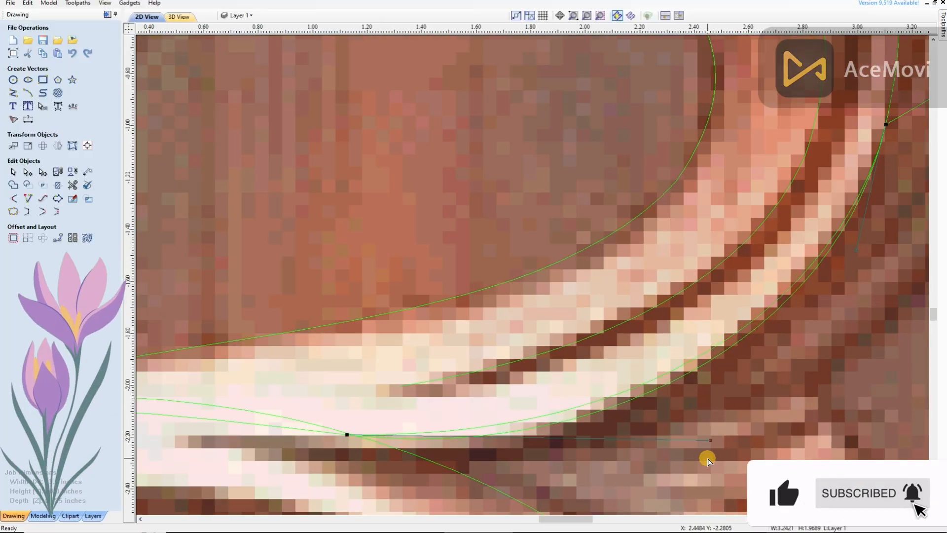
{"action": "scroll", "coordinate": [702, 271], "scroll_direction": "down", "scroll_amount": 2}
{"action": "scroll", "coordinate": [702, 270], "scroll_direction": "down", "scroll_amount": 2}
Curve the upper segment from the hooked curl's side over the crest of the lower right leaf to its tip
{"action": "scroll", "coordinate": [797, 169], "scroll_direction": "up", "scroll_amount": 2}
{"action": "key", "text": "b"}
{"action": "left_click_drag", "start_coordinate": [775, 242], "coordinate": [769, 73]}
{"action": "left_click_drag", "start_coordinate": [696, 289], "coordinate": [668, 166]}
{"action": "scroll", "coordinate": [695, 276], "scroll_direction": "down", "scroll_amount": 2}
{"action": "scroll", "coordinate": [679, 296], "scroll_direction": "up", "scroll_amount": 2}
{"action": "left_click_drag", "start_coordinate": [634, 306], "coordinate": [639, 306]}
{"action": "scroll", "coordinate": [673, 294], "scroll_direction": "down", "scroll_amount": 3}
{"action": "scroll", "coordinate": [696, 183], "scroll_direction": "up", "scroll_amount": 2}
Insert a node on the lower right leaf's upper edge and refine the curve around the leaf's tip
{"action": "left_click_drag", "start_coordinate": [765, 142], "coordinate": [723, 215]}
{"action": "key", "text": "p"}
{"action": "scroll", "coordinate": [696, 245], "scroll_direction": "up", "scroll_amount": 3}
{"action": "left_click_drag", "start_coordinate": [683, 245], "coordinate": [683, 233]}
{"action": "left_click_drag", "start_coordinate": [849, 164], "coordinate": [892, 161]}
{"action": "scroll", "coordinate": [823, 195], "scroll_direction": "down", "scroll_amount": 1}
{"action": "left_click_drag", "start_coordinate": [887, 264], "coordinate": [878, 262]}
Draw the lower right leaf's lower edge as a polyline from its tip down to the branch's underside
{"action": "left_click", "coordinate": [13, 93]}
{"action": "left_click", "coordinate": [877, 256]}
{"action": "scroll", "coordinate": [787, 234], "scroll_direction": "down", "scroll_amount": 4}
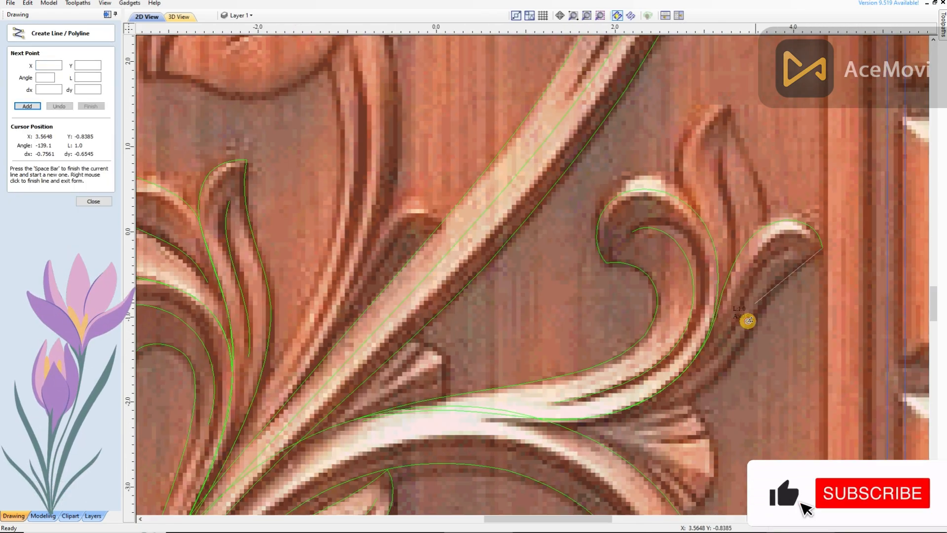
{"action": "scroll", "coordinate": [746, 321], "scroll_direction": "up", "scroll_amount": 2}
{"action": "left_click", "coordinate": [442, 471]}
Curve the lower right leaf's lower edge, inserting a node partway so it follows the leaf down into the branch
{"action": "key", "text": "b"}
{"action": "left_click_drag", "start_coordinate": [570, 389], "coordinate": [829, 481]}
{"action": "key", "text": "p"}
{"action": "scroll", "coordinate": [790, 301], "scroll_direction": "up", "scroll_amount": 3}
{"action": "left_click_drag", "start_coordinate": [787, 301], "coordinate": [744, 298]}
{"action": "scroll", "coordinate": [745, 298], "scroll_direction": "down", "scroll_amount": 2}
{"action": "left_click_drag", "start_coordinate": [821, 204], "coordinate": [819, 177]}
{"action": "scroll", "coordinate": [766, 254], "scroll_direction": "down", "scroll_amount": 3}
{"action": "left_click_drag", "start_coordinate": [584, 352], "coordinate": [494, 407]}
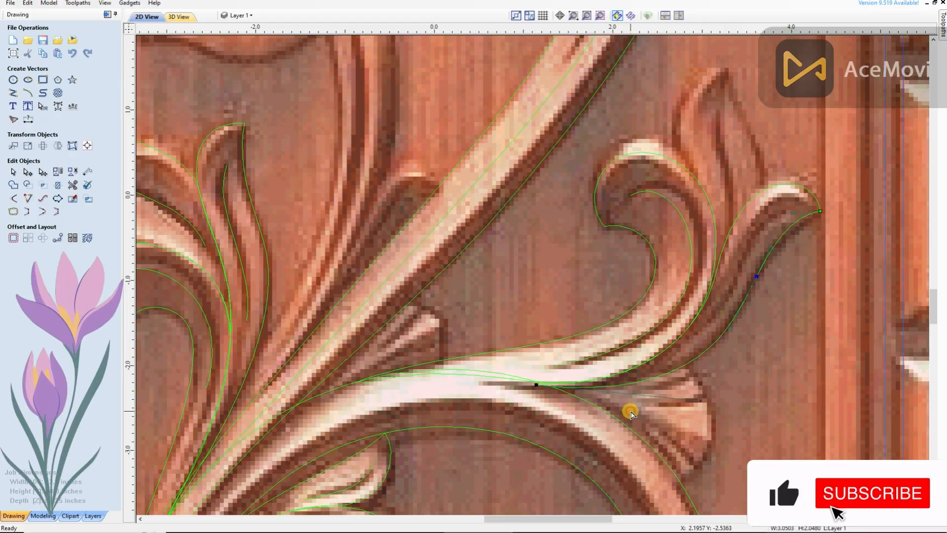
{"action": "scroll", "coordinate": [709, 237], "scroll_direction": "up", "scroll_amount": 3}
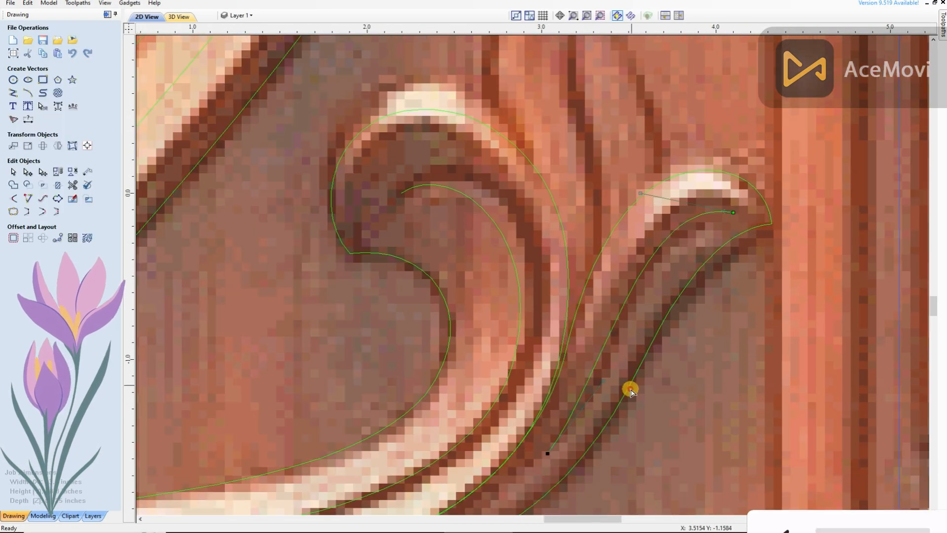
Draw the upright leaf's left edge as a polyline from its tip to the hooked curl and down to the leaf junction
{"action": "scroll", "coordinate": [674, 256], "scroll_direction": "down", "scroll_amount": 3}
{"action": "left_click", "coordinate": [14, 93]}
{"action": "left_click", "coordinate": [594, 93]}
{"action": "scroll", "coordinate": [579, 206], "scroll_direction": "up", "scroll_amount": 2}
{"action": "left_click", "coordinate": [579, 206]}
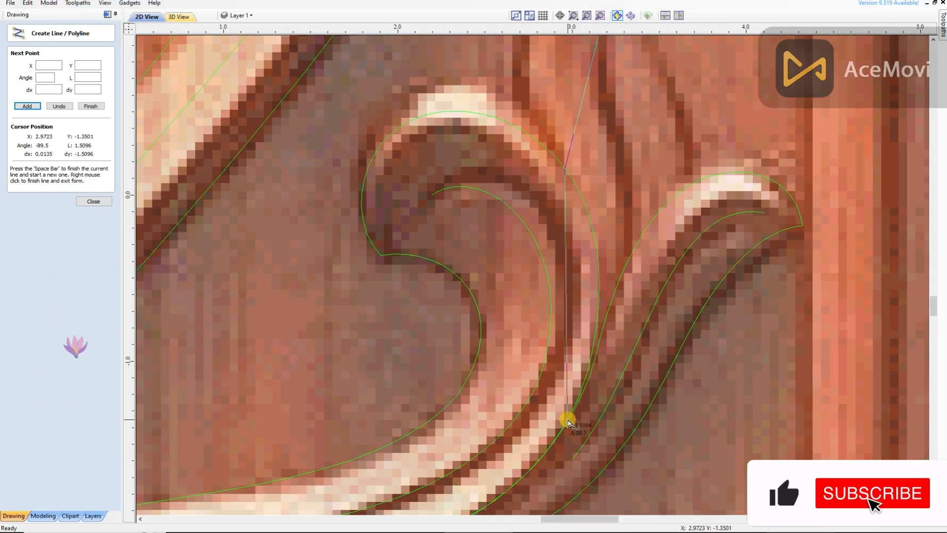
{"action": "left_click", "coordinate": [568, 416]}
Curve the upright leaf's left edge along the hooked curl's outer side and up around the leaf to its tip
{"action": "scroll", "coordinate": [565, 208], "scroll_direction": "up", "scroll_amount": 2}
{"action": "key", "text": "b"}
{"action": "left_click_drag", "start_coordinate": [564, 210], "coordinate": [640, 182]}
{"action": "left_click_drag", "start_coordinate": [566, 369], "coordinate": [623, 367]}
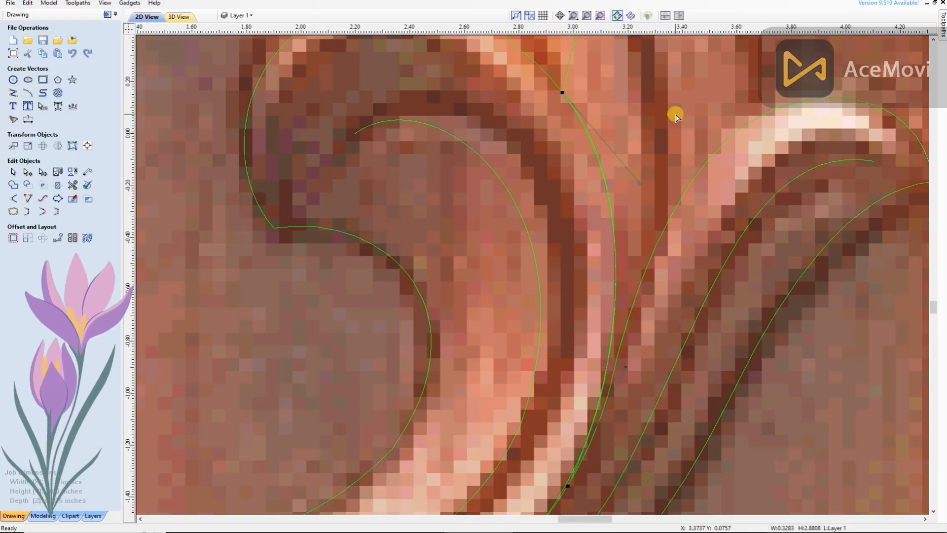
{"action": "scroll", "coordinate": [674, 114], "scroll_direction": "down", "scroll_amount": 3}
{"action": "key", "text": "b"}
{"action": "left_click_drag", "start_coordinate": [592, 188], "coordinate": [504, 158]}
{"action": "left_click_drag", "start_coordinate": [610, 115], "coordinate": [570, 62]}
Draw the upright leaf's right edge as a polyline from its tip to the lower leaf's crest and down to the leaf junction
{"action": "key", "text": "space"}
{"action": "left_click", "coordinate": [624, 62]}
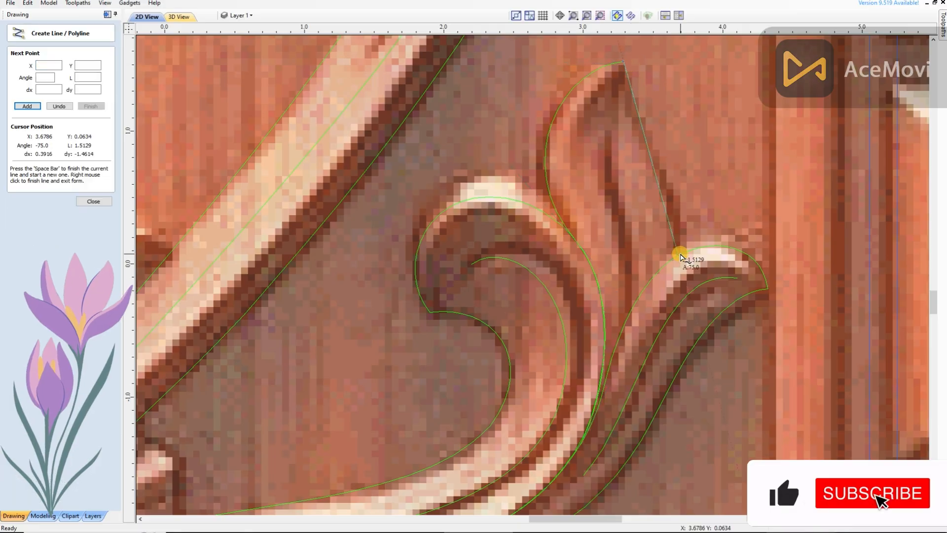
{"action": "left_click", "coordinate": [679, 254]}
{"action": "left_click", "coordinate": [581, 446]}
{"action": "right_click", "coordinate": [581, 445]}
Curve the upright leaf's right edge along the lower leaf and along the free side up to its tip
{"action": "scroll", "coordinate": [635, 258], "scroll_direction": "up", "scroll_amount": 2}
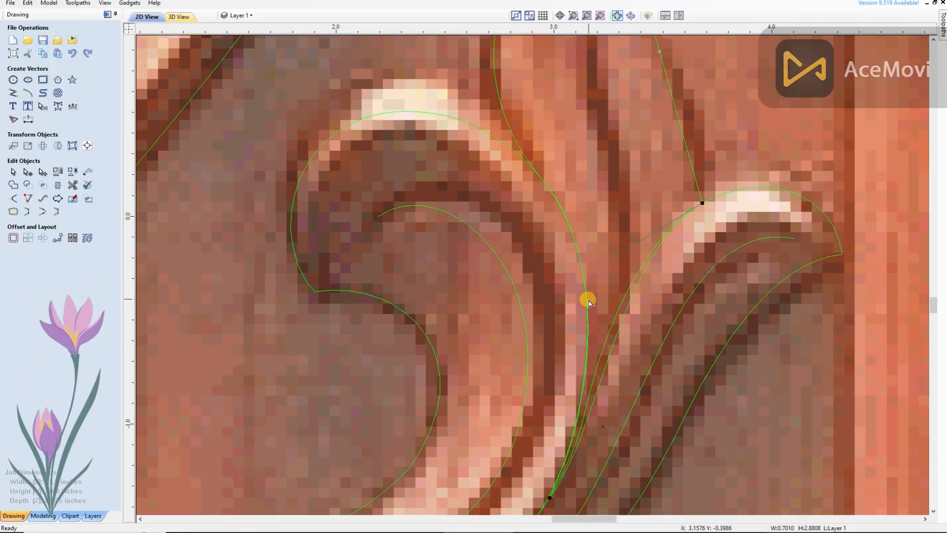
{"action": "left_click_drag", "start_coordinate": [603, 426], "coordinate": [586, 461]}
{"action": "scroll", "coordinate": [641, 304], "scroll_direction": "down", "scroll_amount": 3}
{"action": "scroll", "coordinate": [683, 197], "scroll_direction": "up", "scroll_amount": 2}
{"action": "key", "text": "b"}
{"action": "left_click_drag", "start_coordinate": [687, 192], "coordinate": [707, 183]}
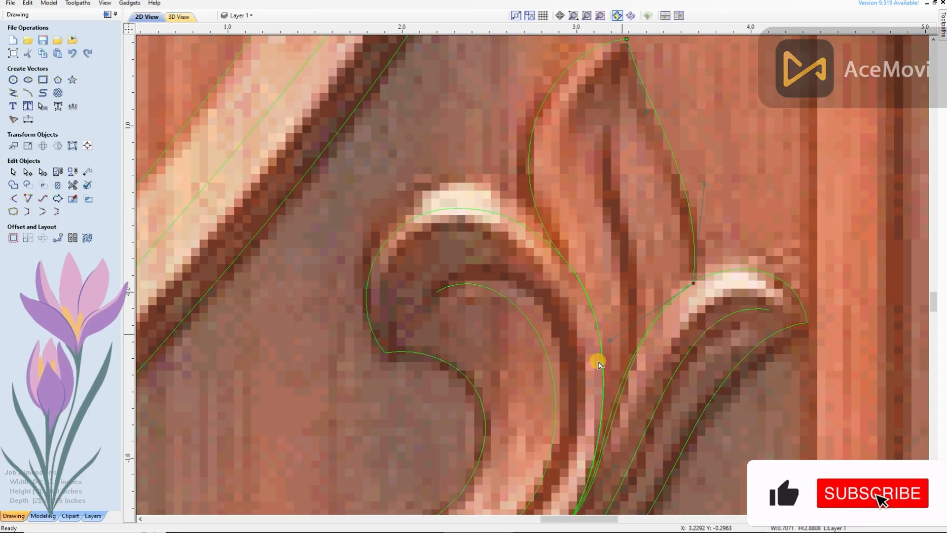
{"action": "scroll", "coordinate": [647, 315], "scroll_direction": "down", "scroll_amount": 2}
{"action": "scroll", "coordinate": [661, 178], "scroll_direction": "up", "scroll_amount": 2}
{"action": "left_click_drag", "start_coordinate": [707, 248], "coordinate": [720, 239]}
Draw the groove inside the upright leaf as a straight line following the dark line down the leaf
{"action": "key", "text": "space"}
{"action": "scroll", "coordinate": [623, 197], "scroll_direction": "down", "scroll_amount": 2}
{"action": "left_click", "coordinate": [576, 130]}
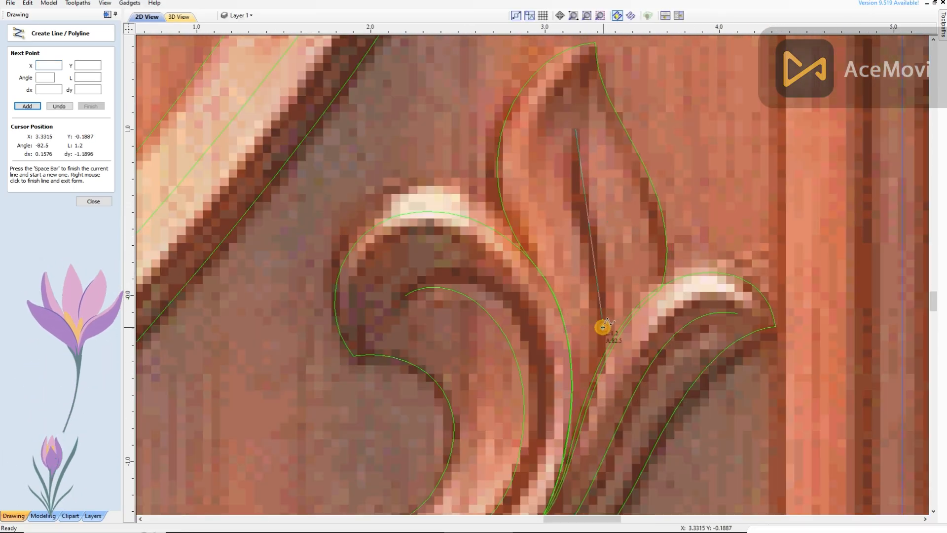
{"action": "left_click", "coordinate": [602, 327]}
{"action": "right_click", "coordinate": [601, 327]}
Curve the groove line inside the upright leaf so it follows the dark line
{"action": "key", "text": "b"}
{"action": "left_click_drag", "start_coordinate": [583, 188], "coordinate": [555, 188]}
{"action": "left_click_drag", "start_coordinate": [603, 263], "coordinate": [596, 313]}
{"action": "scroll", "coordinate": [568, 187], "scroll_direction": "down", "scroll_amount": 5}
{"action": "scroll", "coordinate": [518, 291], "scroll_direction": "up", "scroll_amount": 3}
{"action": "left_click", "coordinate": [518, 290]}
Draw the left edge of the large leaf's stalk as a line from the leaf's base down to the main stem
{"action": "scroll", "coordinate": [621, 290], "scroll_direction": "down", "scroll_amount": 6}
{"action": "scroll", "coordinate": [524, 274], "scroll_direction": "up", "scroll_amount": 6}
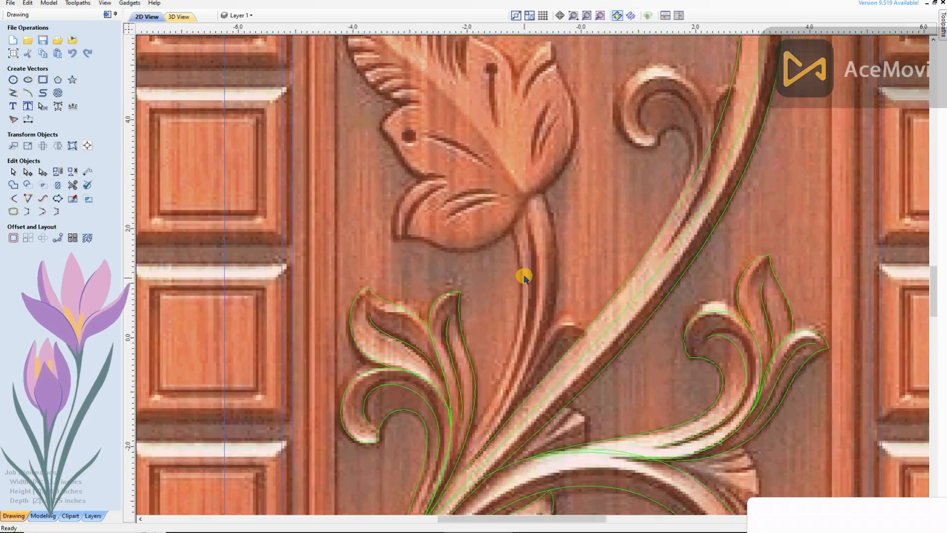
{"action": "key", "text": "space"}
{"action": "left_click", "coordinate": [530, 162]}
{"action": "scroll", "coordinate": [451, 494], "scroll_direction": "up", "scroll_amount": 2}
{"action": "left_click", "coordinate": [444, 497]}
{"action": "scroll", "coordinate": [495, 217], "scroll_direction": "down", "scroll_amount": 2}
{"action": "right_click", "coordinate": [495, 242]}
Curve the left edge of the large leaf's stalk to follow the carving
{"action": "key", "text": "b"}
{"action": "left_click_drag", "start_coordinate": [516, 165], "coordinate": [556, 165]}
{"action": "mouse_move", "coordinate": [496, 311]}
{"action": "left_mouse_down"}
{"action": "mouse_move", "coordinate": [579, 319]}
{"action": "mouse_move", "coordinate": [540, 298]}
{"action": "left_mouse_up"}
{"action": "scroll", "coordinate": [565, 252], "scroll_direction": "down", "scroll_amount": 4}
Draw the right edge of the large leaf's stalk from the leaf's base to the main stem and curve it
{"action": "key", "text": "space"}
{"action": "left_click", "coordinate": [547, 120]}
{"action": "scroll", "coordinate": [503, 364], "scroll_direction": "up", "scroll_amount": 3}
{"action": "left_click", "coordinate": [457, 395]}
{"action": "scroll", "coordinate": [503, 276], "scroll_direction": "down", "scroll_amount": 3}
{"action": "right_click", "coordinate": [506, 242]}
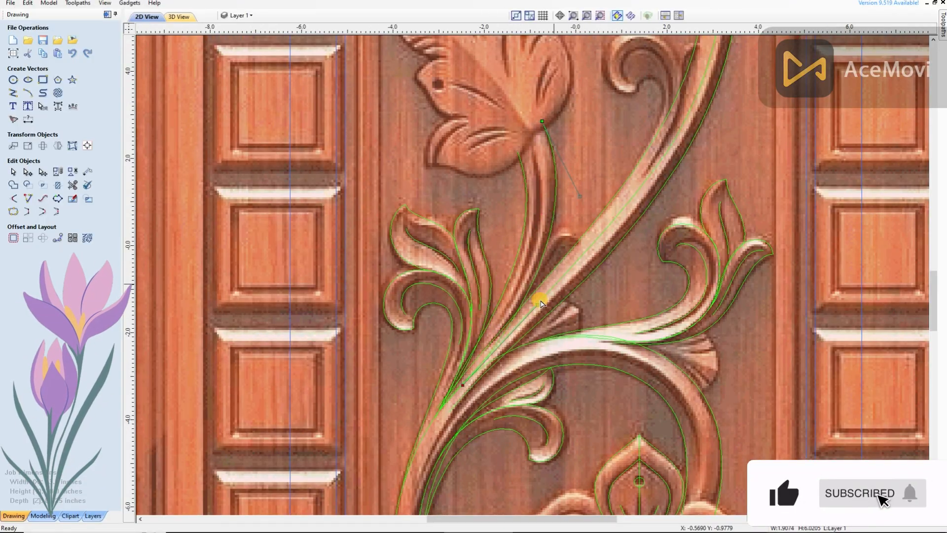
{"action": "left_click_drag", "start_coordinate": [576, 196], "coordinate": [584, 192]}
{"action": "left_click", "coordinate": [573, 231]}
Draw the inner edge of the hooked curl beside the large leaf as a line from its tip down to the main stem
{"action": "scroll", "coordinate": [572, 232], "scroll_direction": "down", "scroll_amount": 1}
{"action": "middle_click_drag", "start_coordinate": [625, 95], "coordinate": [578, 265]}
{"action": "scroll", "coordinate": [545, 353], "scroll_direction": "up", "scroll_amount": 1}
{"action": "middle_click_drag", "start_coordinate": [612, 156], "coordinate": [588, 223]}
{"action": "scroll", "coordinate": [589, 224], "scroll_direction": "up", "scroll_amount": 3}
{"action": "key", "text": "space"}
{"action": "left_click", "coordinate": [564, 291]}
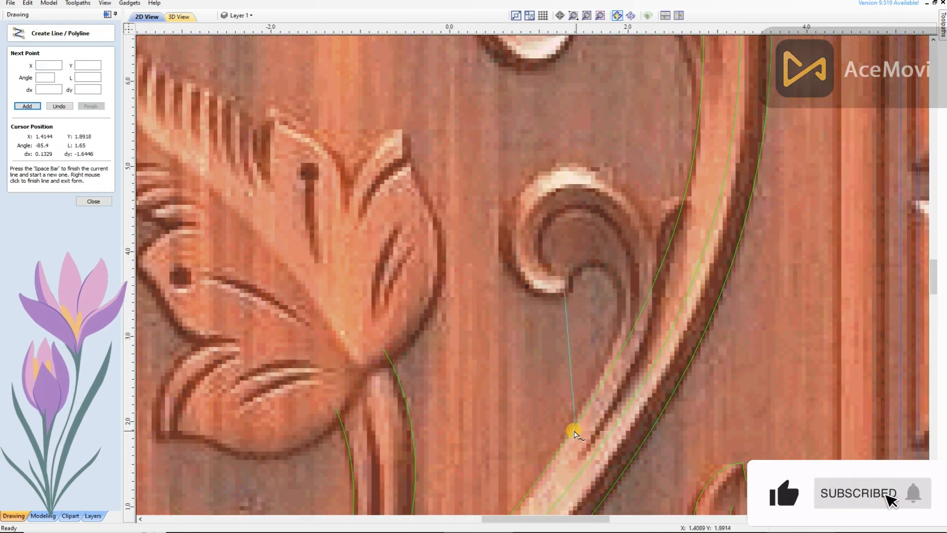
{"action": "left_click", "coordinate": [574, 428]}
{"action": "right_click", "coordinate": [574, 424]}
Curve the hooked curl's inner edge over the hollow below its tip and down into the main stem
{"action": "key", "text": "n"}
{"action": "key", "text": "b"}
{"action": "left_click_drag", "start_coordinate": [568, 334], "coordinate": [621, 213]}
{"action": "left_click_drag", "start_coordinate": [591, 296], "coordinate": [624, 285]}
{"action": "scroll", "coordinate": [624, 285], "scroll_direction": "up", "scroll_amount": 2}
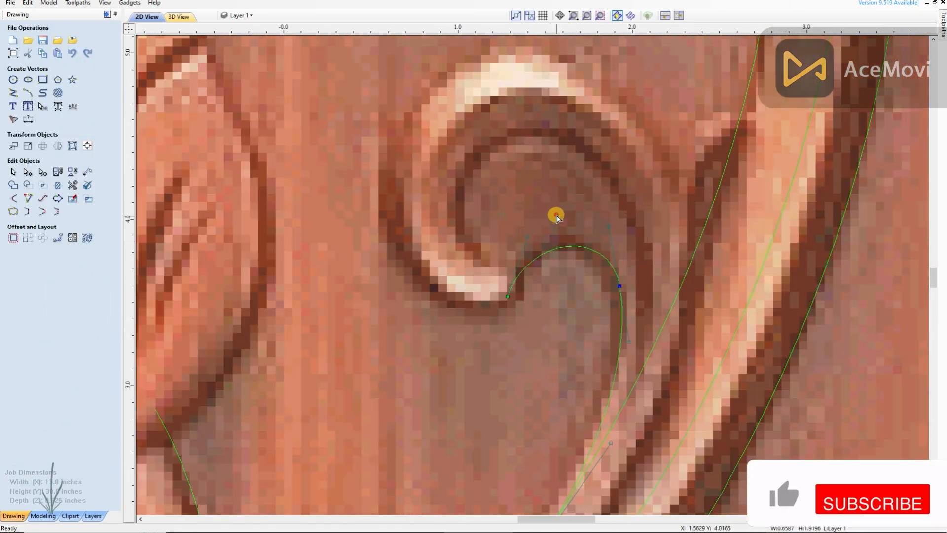
Draw the hooked curl's outer edge as a polyline from its tip over the top and down its right side into the main stem
{"action": "scroll", "coordinate": [546, 269], "scroll_direction": "down", "scroll_amount": 2}
{"action": "key", "text": "space"}
{"action": "left_click", "coordinate": [522, 287]}
{"action": "left_click", "coordinate": [521, 129]}
{"action": "left_click", "coordinate": [637, 263]}
{"action": "scroll", "coordinate": [631, 268], "scroll_direction": "down", "scroll_amount": 2}
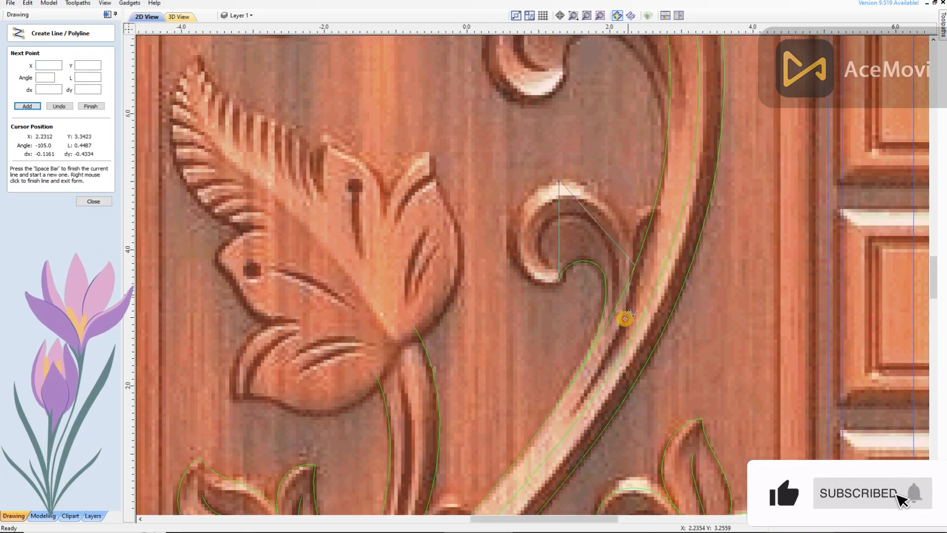
{"action": "left_click", "coordinate": [586, 408]}
{"action": "right_click", "coordinate": [586, 408]}
Curve the lower segments of the hooked curl's outer edge where it runs down into the main stem
{"action": "scroll", "coordinate": [617, 332], "scroll_direction": "up", "scroll_amount": 1}
{"action": "left_click_drag", "start_coordinate": [607, 340], "coordinate": [626, 332]}
{"action": "middle_click_drag", "start_coordinate": [616, 191], "coordinate": [610, 228]}
{"action": "left_click_drag", "start_coordinate": [610, 360], "coordinate": [621, 360]}
{"action": "left_click_drag", "start_coordinate": [598, 431], "coordinate": [605, 427]}
{"action": "scroll", "coordinate": [611, 402], "scroll_direction": "down", "scroll_amount": 1}
Curve the hooked curl's outer edge over its right shoulder and around its left side to the tip
{"action": "key", "text": "b"}
{"action": "left_click_drag", "start_coordinate": [594, 240], "coordinate": [658, 222]}
{"action": "scroll", "coordinate": [581, 222], "scroll_direction": "up", "scroll_amount": 2}
{"action": "scroll", "coordinate": [671, 272], "scroll_direction": "down", "scroll_amount": 1}
{"action": "left_click_drag", "start_coordinate": [594, 211], "coordinate": [618, 189]}
{"action": "key", "text": "b"}
{"action": "left_click_drag", "start_coordinate": [552, 241], "coordinate": [472, 216]}
{"action": "left_click_drag", "start_coordinate": [552, 294], "coordinate": [463, 364]}
{"action": "left_click_drag", "start_coordinate": [449, 198], "coordinate": [446, 199]}
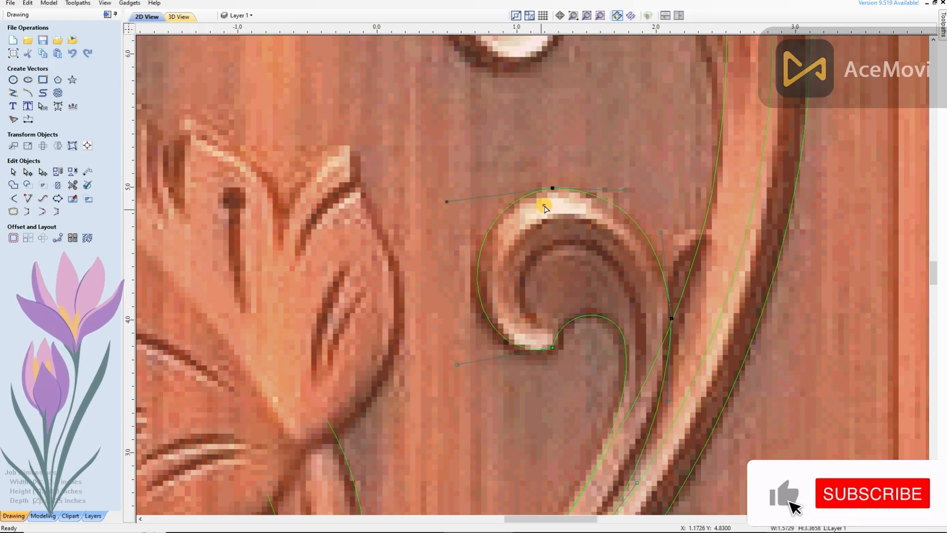
Adjust the hooked curl's outer curve at its top and draw a straight line across the curl's inner groove
{"action": "scroll", "coordinate": [537, 211], "scroll_direction": "up", "scroll_amount": 1}
{"action": "left_click_drag", "start_coordinate": [638, 183], "coordinate": [647, 184]}
{"action": "key", "text": "space"}
{"action": "left_click", "coordinate": [531, 342]}
{"action": "left_click", "coordinate": [668, 355]}
{"action": "right_click", "coordinate": [668, 354]}
{"action": "key", "text": "n"}
Turn the groove line into a Bezier and bend it along the hooked curl's inner groove, fine-tuning the curve and end
{"action": "key", "text": "b"}
{"action": "left_click_drag", "start_coordinate": [622, 351], "coordinate": [634, 272]}
{"action": "left_click_drag", "start_coordinate": [575, 346], "coordinate": [487, 233]}
{"action": "left_click_drag", "start_coordinate": [634, 272], "coordinate": [657, 203]}
{"action": "left_click_drag", "start_coordinate": [530, 341], "coordinate": [526, 341]}
{"action": "scroll", "coordinate": [557, 262], "scroll_direction": "down", "scroll_amount": 2}
{"action": "left_click", "coordinate": [576, 303]}
{"action": "scroll", "coordinate": [575, 301], "scroll_direction": "up", "scroll_amount": 3}
{"action": "left_click_drag", "start_coordinate": [484, 232], "coordinate": [468, 226]}
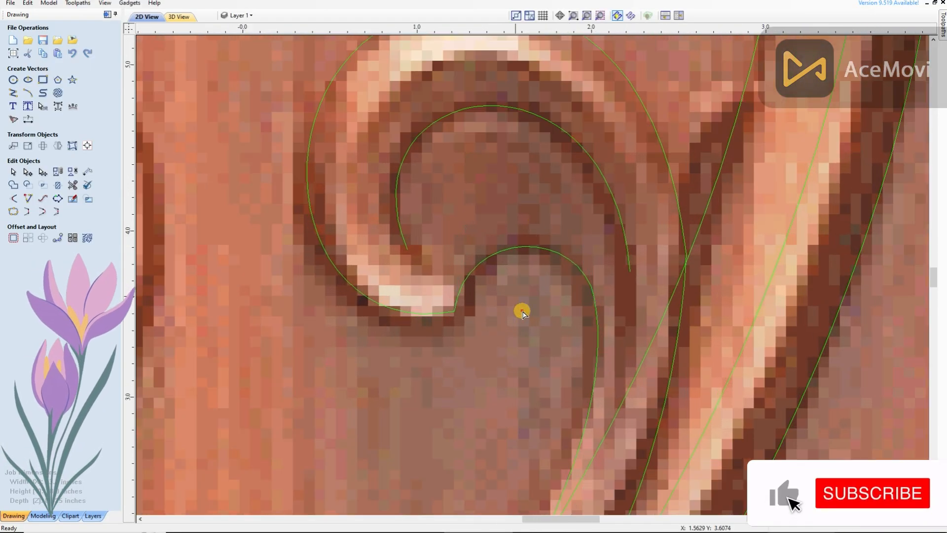
{"action": "scroll", "coordinate": [488, 336], "scroll_direction": "down", "scroll_amount": 2}
{"action": "left_click", "coordinate": [560, 274]}
{"action": "scroll", "coordinate": [567, 283], "scroll_direction": "up", "scroll_amount": 1}
{"action": "left_click_drag", "start_coordinate": [550, 441], "coordinate": [546, 437]}
{"action": "scroll", "coordinate": [497, 158], "scroll_direction": "down", "scroll_amount": 4}
{"action": "scroll", "coordinate": [520, 114], "scroll_direction": "up", "scroll_amount": 2}
Trace the upper side leaf's outer edge as a Bezier from its pointed tip down to the main stem
{"action": "key", "text": "space"}
{"action": "left_click", "coordinate": [543, 163]}
{"action": "left_click", "coordinate": [550, 326]}
{"action": "right_click", "coordinate": [550, 327]}
{"action": "key", "text": "n"}
{"action": "key", "text": "b"}
{"action": "scroll", "coordinate": [547, 210], "scroll_direction": "up", "scroll_amount": 2}
{"action": "left_click_drag", "start_coordinate": [544, 213], "coordinate": [480, 176]}
{"action": "scroll", "coordinate": [546, 396], "scroll_direction": "up", "scroll_amount": 2}
{"action": "scroll", "coordinate": [538, 388], "scroll_direction": "down", "scroll_amount": 3}
{"action": "scroll", "coordinate": [546, 207], "scroll_direction": "up", "scroll_amount": 2}
Draw the upper side leaf's inner edge from its tip around to the main stem and curve it over the rounded top
{"action": "key", "text": "space"}
{"action": "left_click", "coordinate": [522, 187]}
{"action": "left_click", "coordinate": [444, 254]}
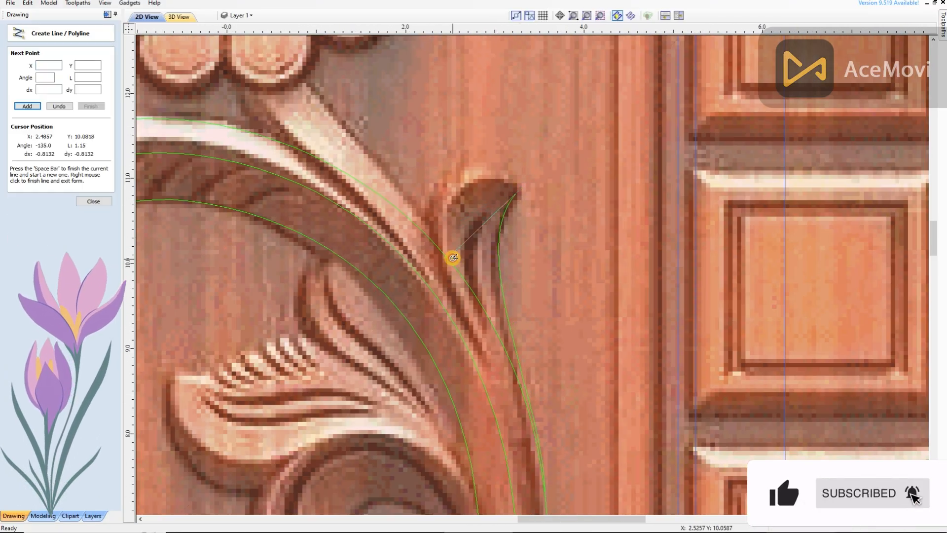
{"action": "scroll", "coordinate": [480, 299], "scroll_direction": "down", "scroll_amount": 2}
{"action": "left_click", "coordinate": [514, 419]}
{"action": "key", "text": "n"}
{"action": "scroll", "coordinate": [489, 338], "scroll_direction": "up", "scroll_amount": 2}
{"action": "left_click_drag", "start_coordinate": [504, 396], "coordinate": [523, 353]}
{"action": "scroll", "coordinate": [471, 215], "scroll_direction": "up", "scroll_amount": 3}
{"action": "key", "text": "b"}
{"action": "left_click_drag", "start_coordinate": [462, 211], "coordinate": [385, 131]}
{"action": "left_click_drag", "start_coordinate": [513, 167], "coordinate": [503, 75]}
{"action": "scroll", "coordinate": [511, 204], "scroll_direction": "down", "scroll_amount": 4}
{"action": "scroll", "coordinate": [512, 203], "scroll_direction": "up", "scroll_amount": 2}
Trace the groove inside the upper side leaf as a single Bezier curve running down toward the stem
{"action": "key", "text": "space"}
{"action": "left_click", "coordinate": [505, 168]}
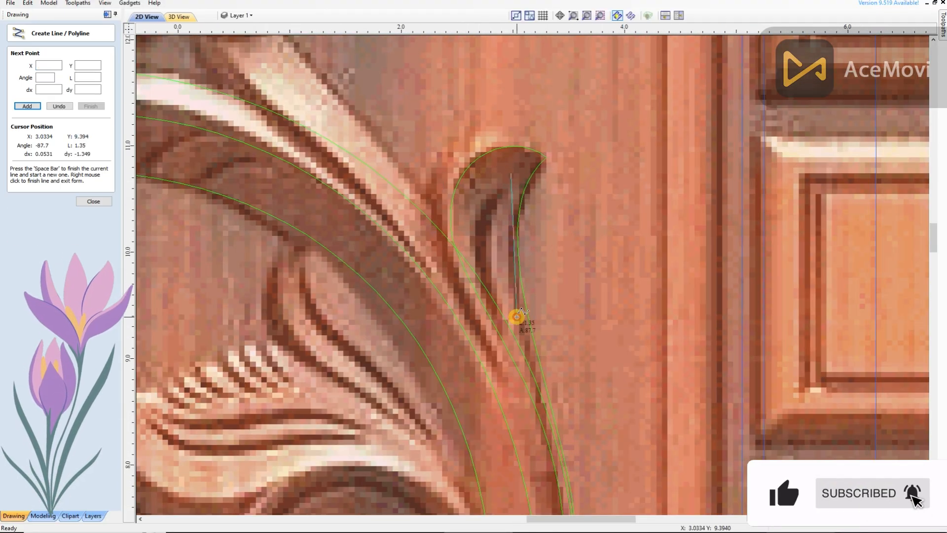
{"action": "left_click", "coordinate": [512, 314]}
{"action": "key", "text": "n"}
{"action": "scroll", "coordinate": [497, 205], "scroll_direction": "up", "scroll_amount": 2}
{"action": "key", "text": "b"}
{"action": "left_click_drag", "start_coordinate": [486, 230], "coordinate": [477, 224]}
{"action": "left_click_drag", "start_coordinate": [492, 175], "coordinate": [444, 192]}
{"action": "scroll", "coordinate": [530, 232], "scroll_direction": "down", "scroll_amount": 5}
Trace the right edge of the flower stalk as a curve from the petals down to the side leaf's base
{"action": "key", "text": "space"}
{"action": "left_click", "coordinate": [423, 142]}
{"action": "left_click", "coordinate": [535, 307]}
{"action": "key", "text": "n"}
{"action": "scroll", "coordinate": [479, 233], "scroll_direction": "up", "scroll_amount": 3}
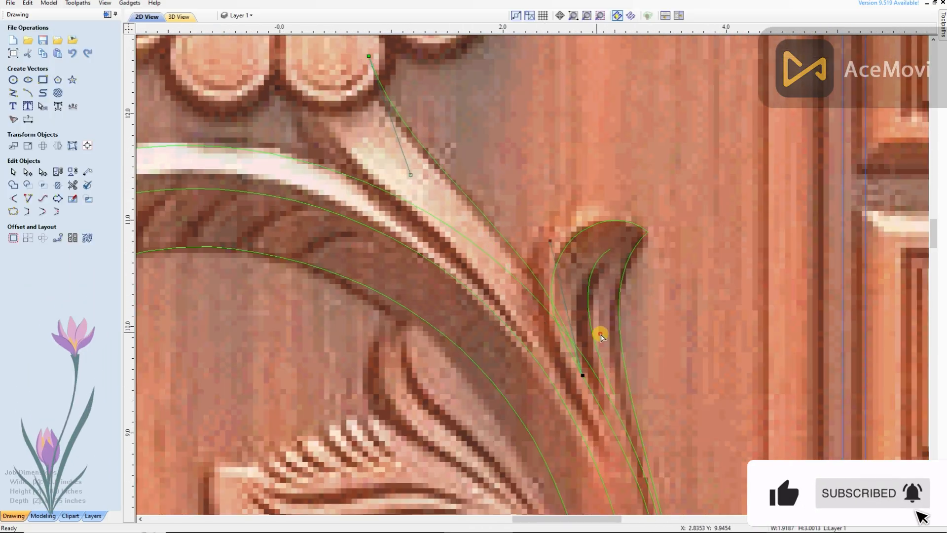
Trace the left edge of the flower stalk from between the lower petals down along the scroll to the stem
{"action": "key", "text": "space"}
{"action": "left_click", "coordinate": [289, 77]}
{"action": "left_click", "coordinate": [576, 380]}
{"action": "key", "text": "n"}
{"action": "left_click_drag", "start_coordinate": [374, 168], "coordinate": [336, 206]}
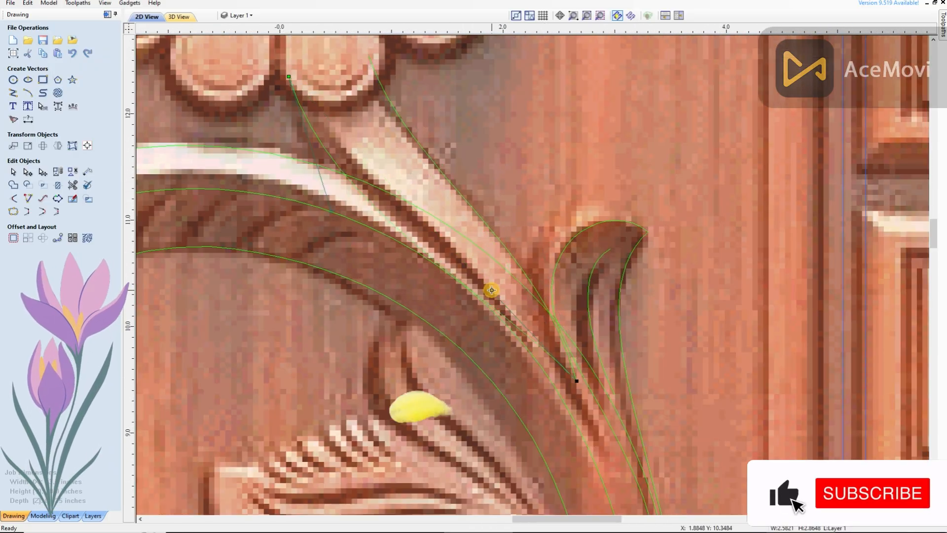
{"action": "left_click_drag", "start_coordinate": [491, 290], "coordinate": [484, 298]}
{"action": "left_click", "coordinate": [259, 111]}
Draw the outer edge of the curl below the feathered leaf as a polyline from its tip into the main stem
{"action": "scroll", "coordinate": [420, 198], "scroll_direction": "down", "scroll_amount": 6}
{"action": "scroll", "coordinate": [470, 227], "scroll_direction": "up", "scroll_amount": 2}
{"action": "scroll", "coordinate": [459, 249], "scroll_direction": "up", "scroll_amount": 5}
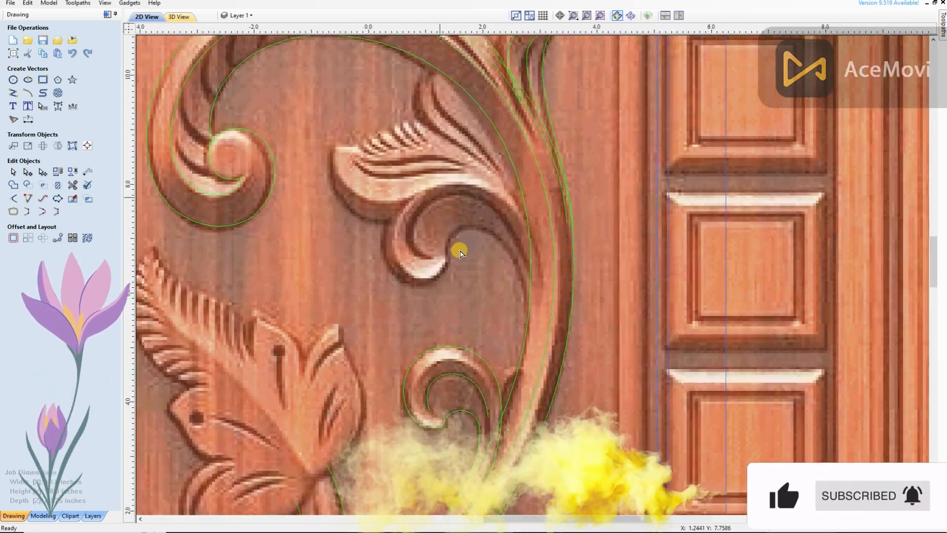
{"action": "key", "text": "space"}
{"action": "left_click", "coordinate": [436, 274]}
{"action": "left_click", "coordinate": [370, 142]}
{"action": "left_click", "coordinate": [597, 199]}
{"action": "scroll", "coordinate": [595, 207], "scroll_direction": "down", "scroll_amount": 2}
{"action": "left_click", "coordinate": [597, 330]}
Bend the curl's outer edge where it runs down the main stem and arch it under the feathered leaf
{"action": "key", "text": "n"}
{"action": "left_click_drag", "start_coordinate": [608, 314], "coordinate": [644, 309]}
{"action": "left_click_drag", "start_coordinate": [613, 377], "coordinate": [621, 376]}
{"action": "left_click_drag", "start_coordinate": [601, 229], "coordinate": [633, 227]}
{"action": "scroll", "coordinate": [571, 193], "scroll_direction": "down", "scroll_amount": 1}
{"action": "key", "text": "b"}
{"action": "left_click_drag", "start_coordinate": [567, 194], "coordinate": [569, 144]}
{"action": "left_click_drag", "start_coordinate": [496, 176], "coordinate": [500, 135]}
{"action": "scroll", "coordinate": [643, 186], "scroll_direction": "down", "scroll_amount": 1}
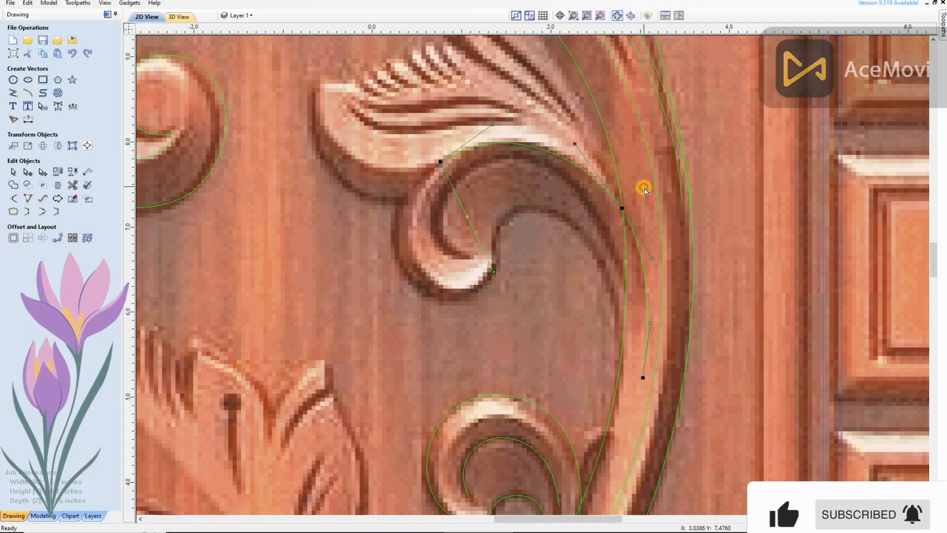
Curve the outer edge around the curl's rounded left side to its tip, adding a node and refining the top arc
{"action": "scroll", "coordinate": [628, 237], "scroll_direction": "up", "scroll_amount": 4}
{"action": "scroll", "coordinate": [453, 199], "scroll_direction": "down", "scroll_amount": 2}
{"action": "left_click_drag", "start_coordinate": [357, 250], "coordinate": [357, 275]}
{"action": "left_click_drag", "start_coordinate": [474, 247], "coordinate": [469, 320]}
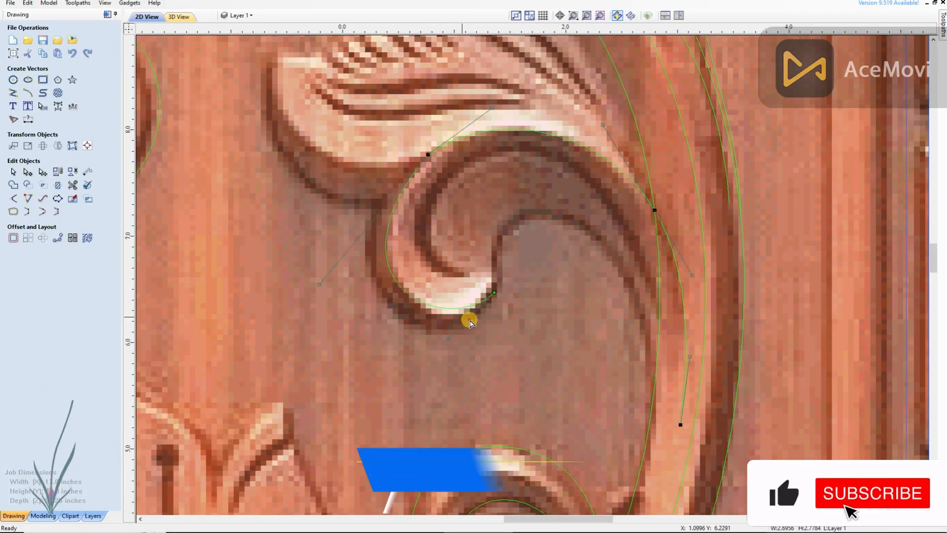
{"action": "key", "text": "p"}
{"action": "left_click_drag", "start_coordinate": [395, 264], "coordinate": [395, 287]}
{"action": "scroll", "coordinate": [457, 160], "scroll_direction": "up", "scroll_amount": 1}
{"action": "left_click_drag", "start_coordinate": [500, 95], "coordinate": [541, 96]}
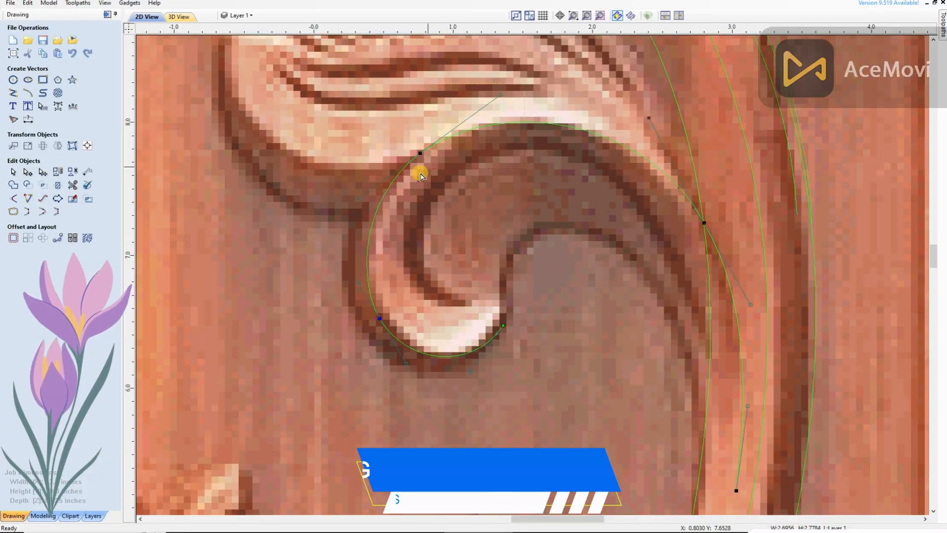
Trace the curl's inner edge from its tip over the hollow and down to the main stem as a curved polyline
{"action": "key", "text": "l"}
{"action": "left_click", "coordinate": [503, 326]}
{"action": "left_click", "coordinate": [564, 225]}
{"action": "scroll", "coordinate": [602, 223], "scroll_direction": "down", "scroll_amount": 3}
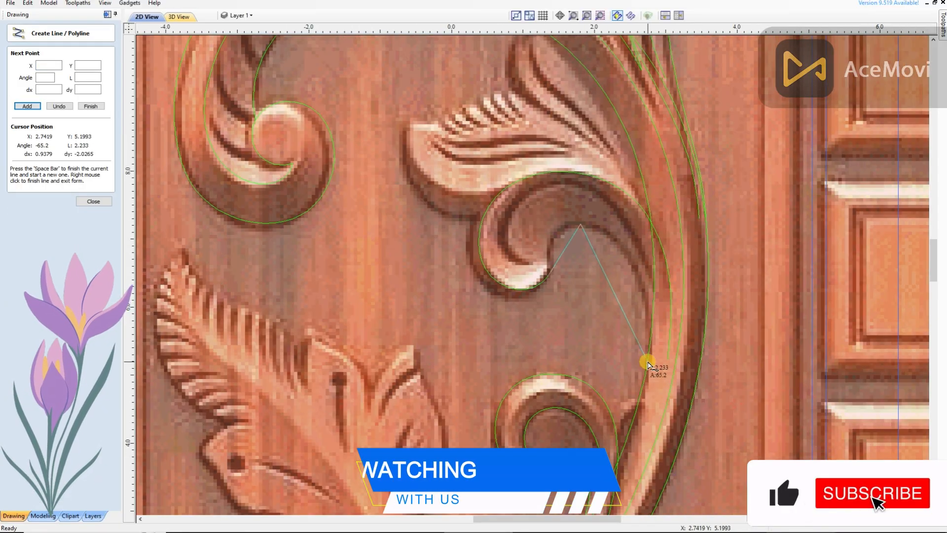
{"action": "left_click", "coordinate": [648, 362]}
{"action": "right_click", "coordinate": [648, 362]}
{"action": "key", "text": "n"}
{"action": "scroll", "coordinate": [620, 293], "scroll_direction": "up", "scroll_amount": 2}
{"action": "left_click_drag", "start_coordinate": [611, 293], "coordinate": [619, 261]}
{"action": "scroll", "coordinate": [544, 222], "scroll_direction": "up", "scroll_amount": 2}
{"action": "left_click_drag", "start_coordinate": [523, 240], "coordinate": [486, 217]}
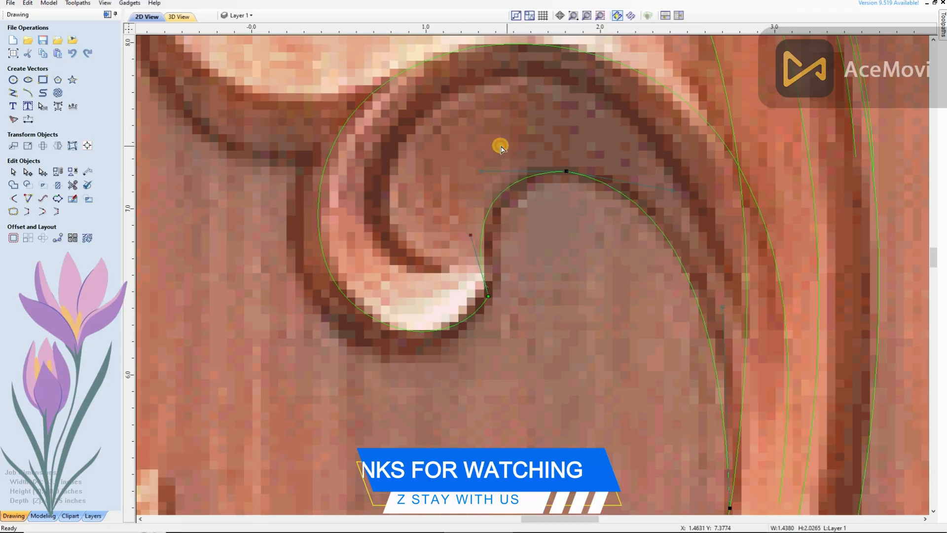
{"action": "scroll", "coordinate": [524, 260], "scroll_direction": "down", "scroll_amount": 2}
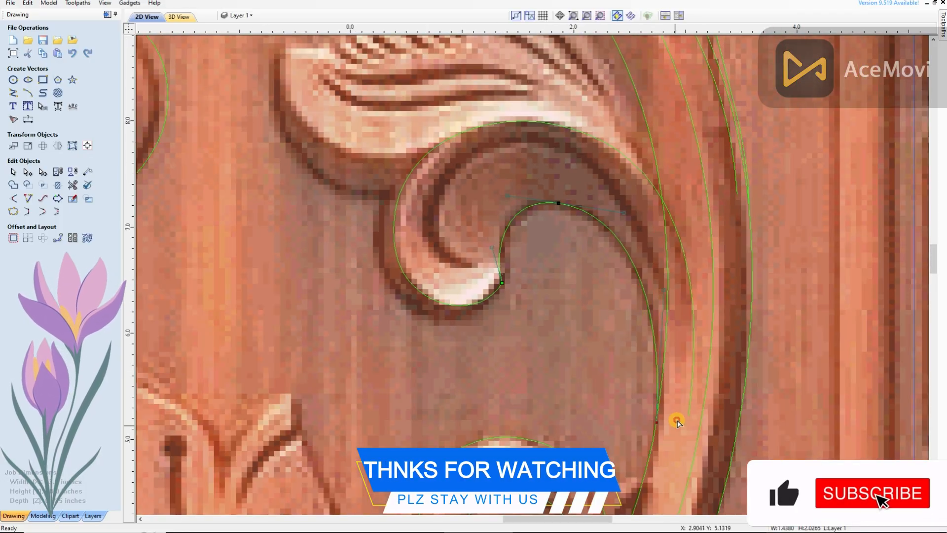
{"action": "scroll", "coordinate": [567, 212], "scroll_direction": "up", "scroll_amount": 2}
{"action": "scroll", "coordinate": [599, 258], "scroll_direction": "down", "scroll_amount": 2}
Trace the groove inside the curl below the feathered leaf with a three-point polyline and curve both segments
{"action": "key", "text": "l"}
{"action": "left_click", "coordinate": [478, 285]}
{"action": "left_click", "coordinate": [521, 165]}
{"action": "left_click", "coordinate": [668, 275]}
{"action": "key", "text": "n"}
{"action": "mouse_move", "coordinate": [601, 223]}
{"action": "left_mouse_down"}
{"action": "mouse_move", "coordinate": [609, 190]}
{"action": "mouse_move", "coordinate": [595, 158]}
{"action": "left_mouse_up"}
{"action": "scroll", "coordinate": [504, 208], "scroll_direction": "up", "scroll_amount": 2}
{"action": "left_click_drag", "start_coordinate": [505, 206], "coordinate": [440, 246]}
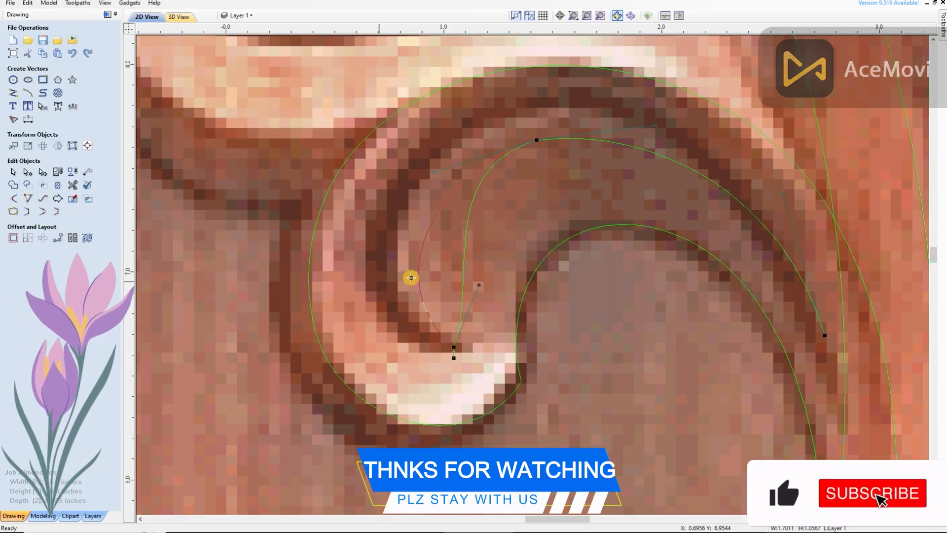
{"action": "scroll", "coordinate": [453, 342], "scroll_direction": "down", "scroll_amount": 2}
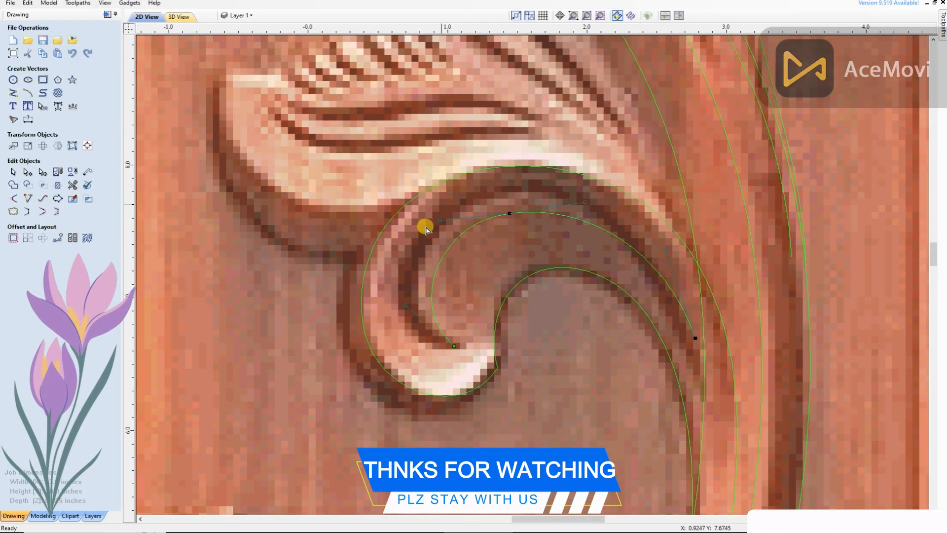
{"action": "scroll", "coordinate": [536, 197], "scroll_direction": "up", "scroll_amount": 2}
Trace the upper edge of the feathered leaf's upper lobe from its tip on the scroll down to the stem
{"action": "scroll", "coordinate": [541, 315], "scroll_direction": "down", "scroll_amount": 4}
{"action": "scroll", "coordinate": [510, 109], "scroll_direction": "up", "scroll_amount": 1}
{"action": "left_click", "coordinate": [13, 93]}
{"action": "left_click", "coordinate": [484, 103]}
{"action": "left_click", "coordinate": [665, 417]}
{"action": "right_click", "coordinate": [664, 417]}
{"action": "key", "text": "n"}
{"action": "key", "text": "b"}
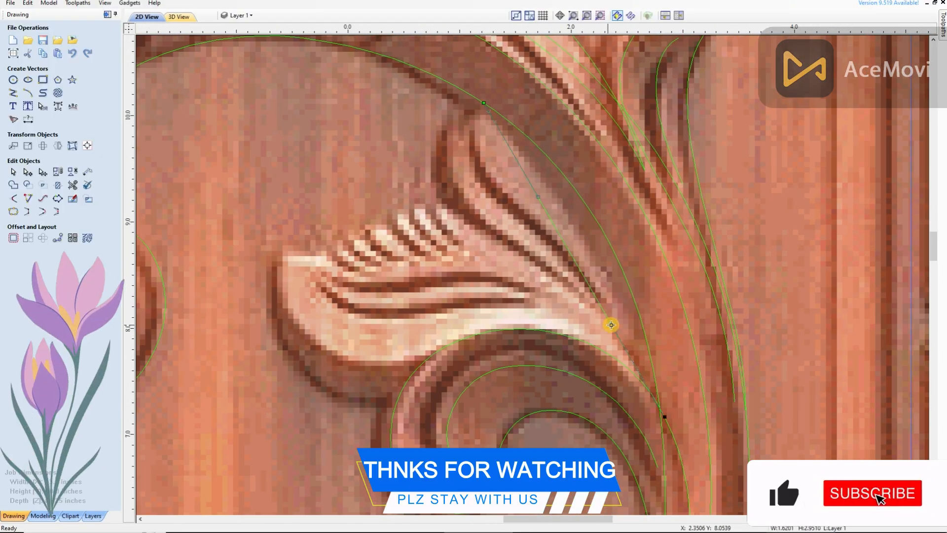
Draw the upper lobe's lower edge as a polyline from its tip to the stem and bend the segments near the stem
{"action": "left_click", "coordinate": [13, 93]}
{"action": "left_click", "coordinate": [484, 103]}
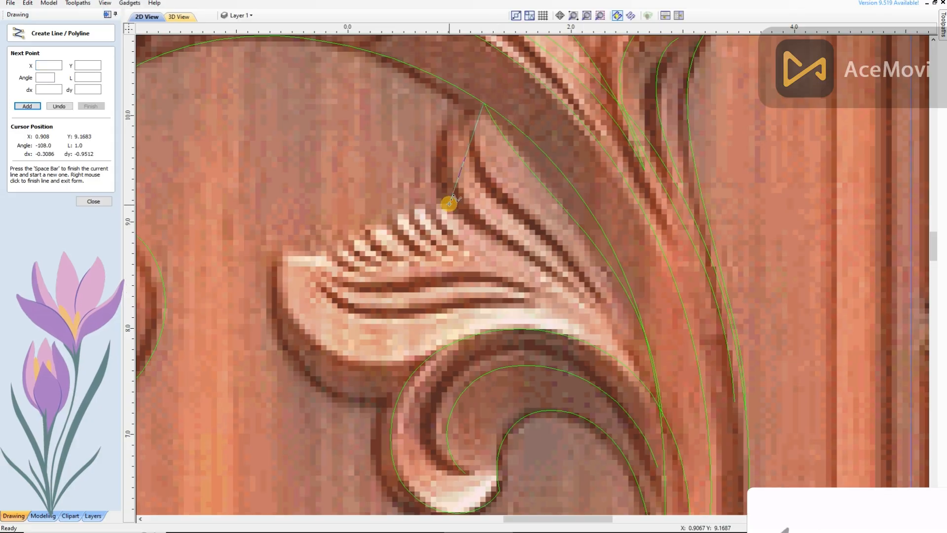
{"action": "left_click", "coordinate": [449, 202]}
{"action": "left_click", "coordinate": [597, 348]}
{"action": "left_click", "coordinate": [663, 449]}
{"action": "right_click", "coordinate": [663, 449]}
{"action": "scroll", "coordinate": [611, 376], "scroll_direction": "up", "scroll_amount": 2}
{"action": "left_click_drag", "start_coordinate": [654, 429], "coordinate": [681, 405]}
{"action": "scroll", "coordinate": [681, 407], "scroll_direction": "down", "scroll_amount": 1}
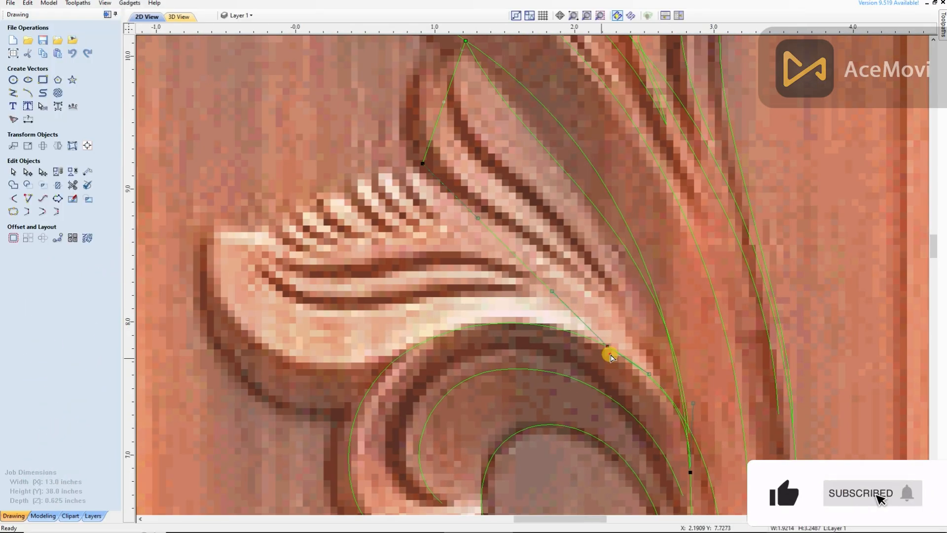
{"action": "scroll", "coordinate": [491, 205], "scroll_direction": "down", "scroll_amount": 1}
{"action": "scroll", "coordinate": [467, 155], "scroll_direction": "up", "scroll_amount": 1}
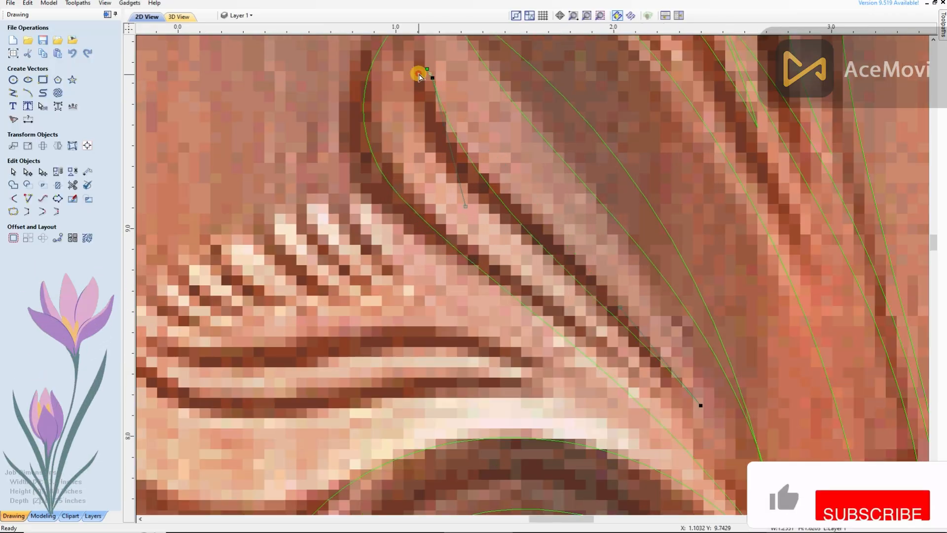
Bend the feathered leaf's upper outline where it runs from the lobe junction down to the main stem
{"action": "scroll", "coordinate": [419, 74], "scroll_direction": "down", "scroll_amount": 1}
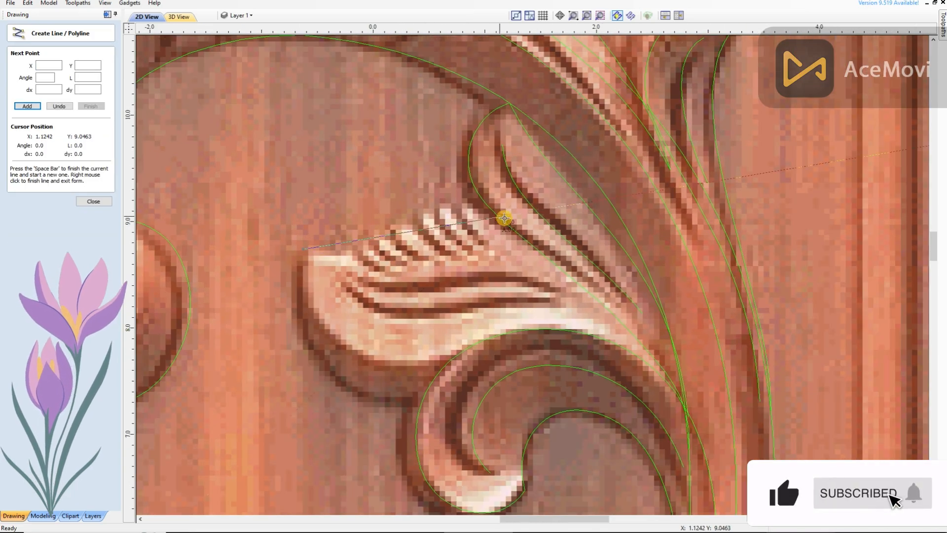
{"action": "scroll", "coordinate": [503, 218], "scroll_direction": "up", "scroll_amount": 2}
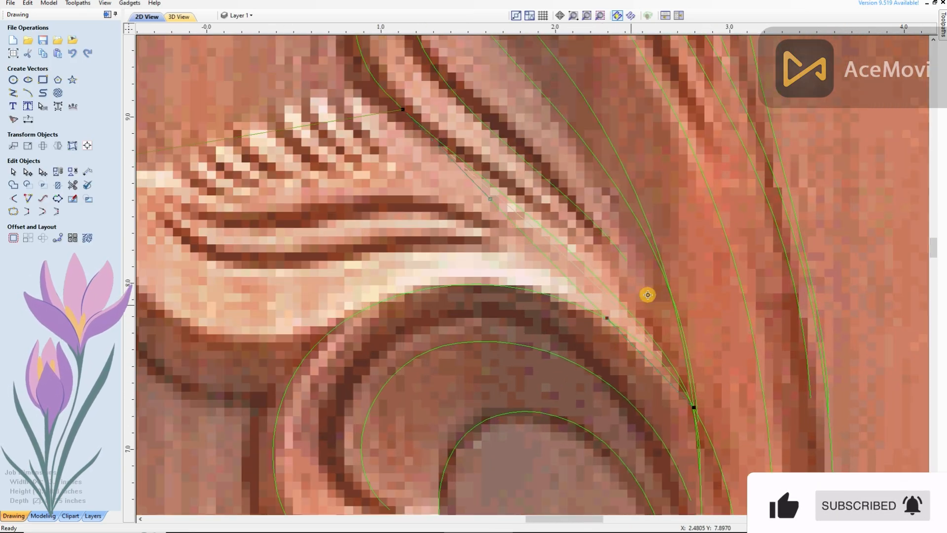
{"action": "left_click_drag", "start_coordinate": [647, 295], "coordinate": [640, 283]}
{"action": "scroll", "coordinate": [636, 279], "scroll_direction": "down", "scroll_amount": 1}
{"action": "scroll", "coordinate": [548, 220], "scroll_direction": "up", "scroll_amount": 1}
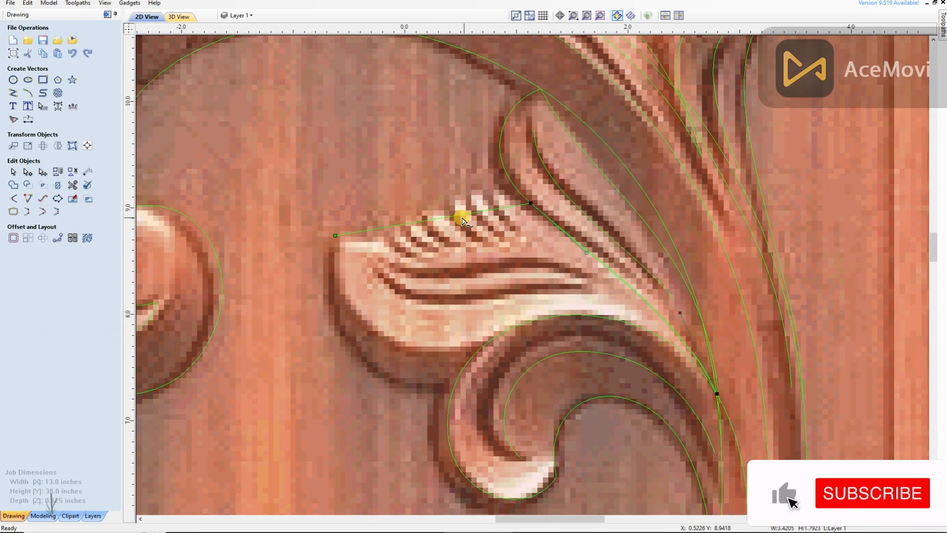
Draw the feathered leaf's lower edge as a polyline from its left tip through the curl to the stem, plus its middle groove line
{"action": "scroll", "coordinate": [461, 211], "scroll_direction": "up", "scroll_amount": 2}
{"action": "left_click", "coordinate": [306, 241]}
{"action": "left_click", "coordinate": [453, 427]}
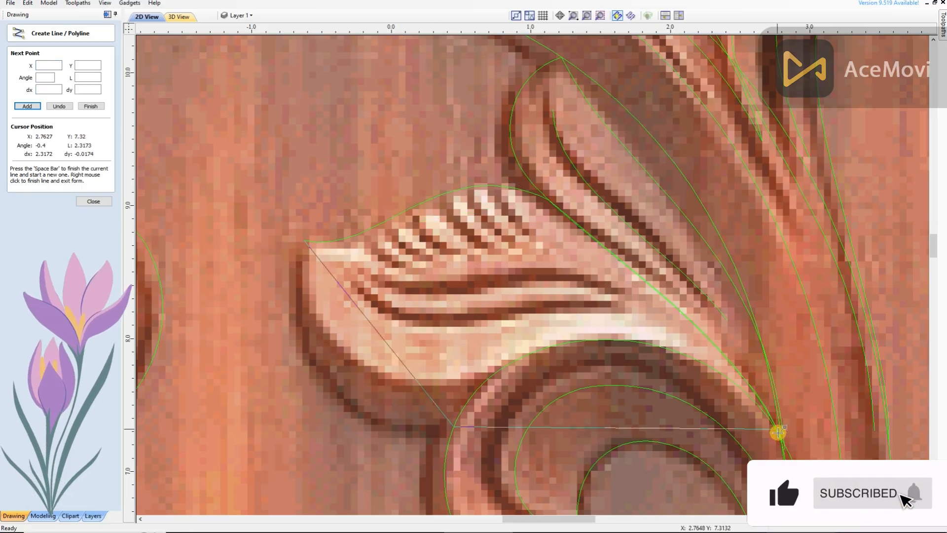
{"action": "left_click", "coordinate": [779, 434]}
{"action": "right_click", "coordinate": [779, 434]}
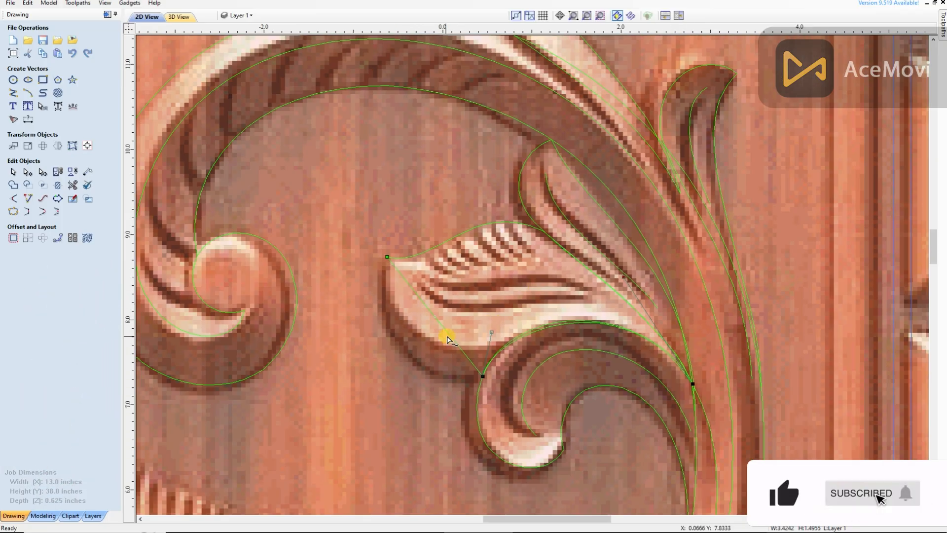
{"action": "scroll", "coordinate": [449, 332], "scroll_direction": "up", "scroll_amount": 3}
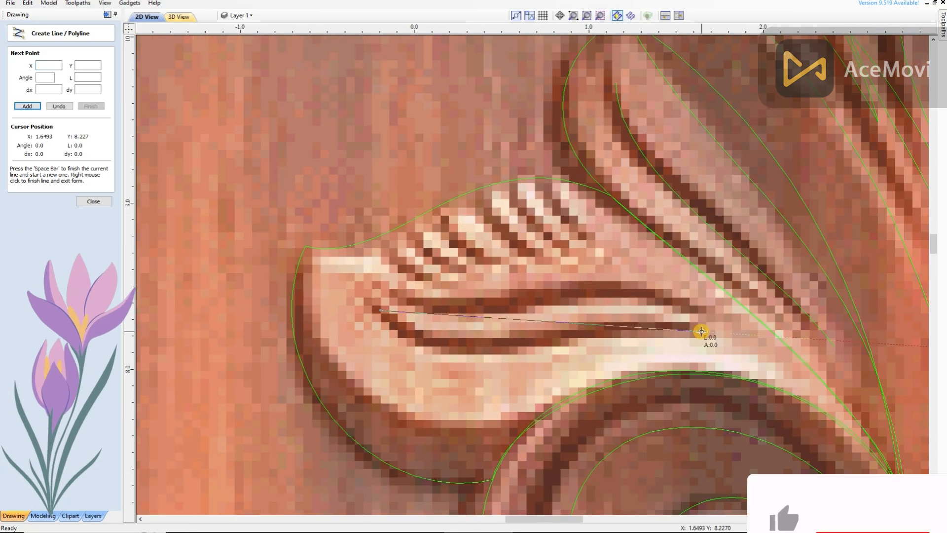
{"action": "right_click", "coordinate": [601, 355]}
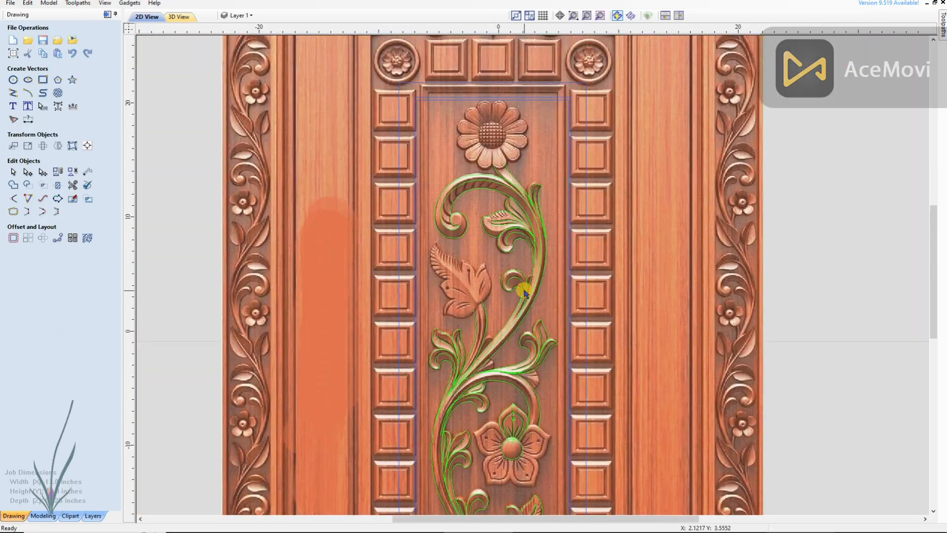
Draw a circle about 1.94 inches in diameter and fit it around the seeded centre of the top flower
{"action": "scroll", "coordinate": [430, 311], "scroll_direction": "up", "scroll_amount": 5}
{"action": "left_click", "coordinate": [13, 80]}
{"action": "left_click_drag", "start_coordinate": [412, 279], "coordinate": [459, 335]}
{"action": "key", "text": "Escape"}
{"action": "left_click", "coordinate": [477, 267]}
{"action": "scroll", "coordinate": [477, 239], "scroll_direction": "up", "scroll_amount": 3}
{"action": "left_click_drag", "start_coordinate": [482, 186], "coordinate": [487, 180]}
{"action": "scroll", "coordinate": [498, 222], "scroll_direction": "down", "scroll_amount": 3}
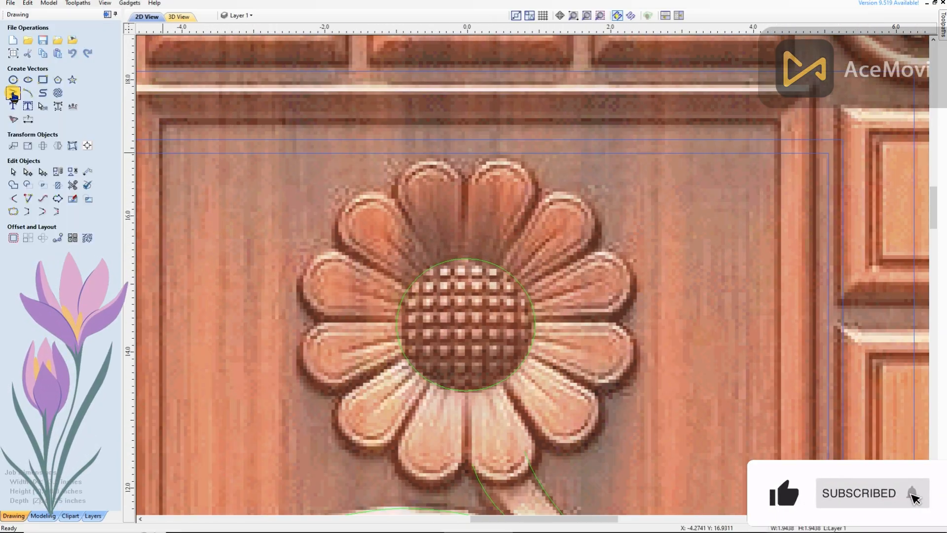
Draw the two side edges of the top flower's petal just right of twelve o'clock as separate straight lines to the seeded centre
{"action": "left_click", "coordinate": [14, 93]}
{"action": "scroll", "coordinate": [404, 147], "scroll_direction": "up", "scroll_amount": 2}
{"action": "left_click", "coordinate": [503, 200]}
{"action": "left_click", "coordinate": [494, 341]}
{"action": "key", "text": "space"}
{"action": "left_click", "coordinate": [613, 215]}
{"action": "left_click", "coordinate": [542, 346]}
{"action": "right_click", "coordinate": [541, 347]}
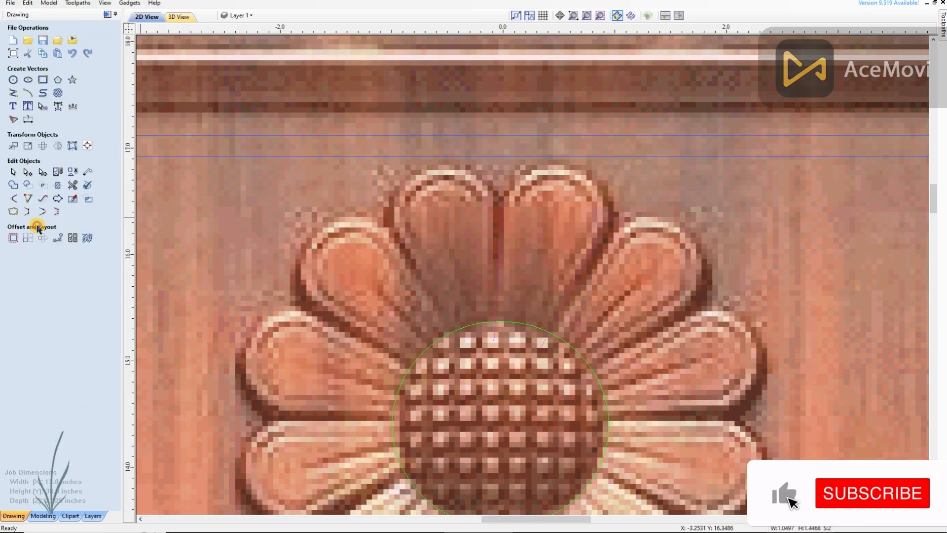
Join the petal's side lines with an arc over its rounded tip and add a circle about 5.14 inches in diameter around the flower
{"action": "left_click", "coordinate": [28, 214]}
{"action": "key", "text": "n"}
{"action": "key", "text": "a"}
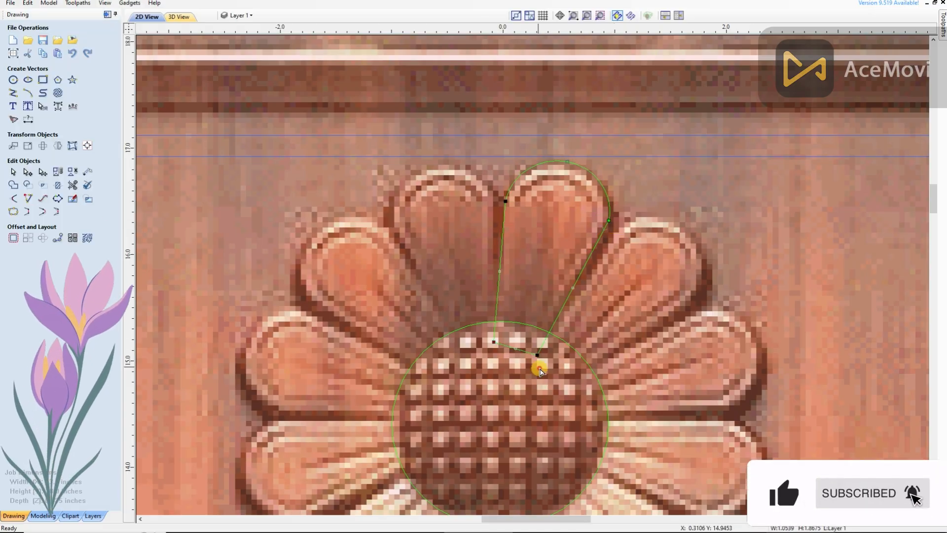
{"action": "scroll", "coordinate": [551, 292], "scroll_direction": "down", "scroll_amount": 2}
{"action": "left_click", "coordinate": [575, 268]}
{"action": "scroll", "coordinate": [550, 262], "scroll_direction": "down", "scroll_amount": 3}
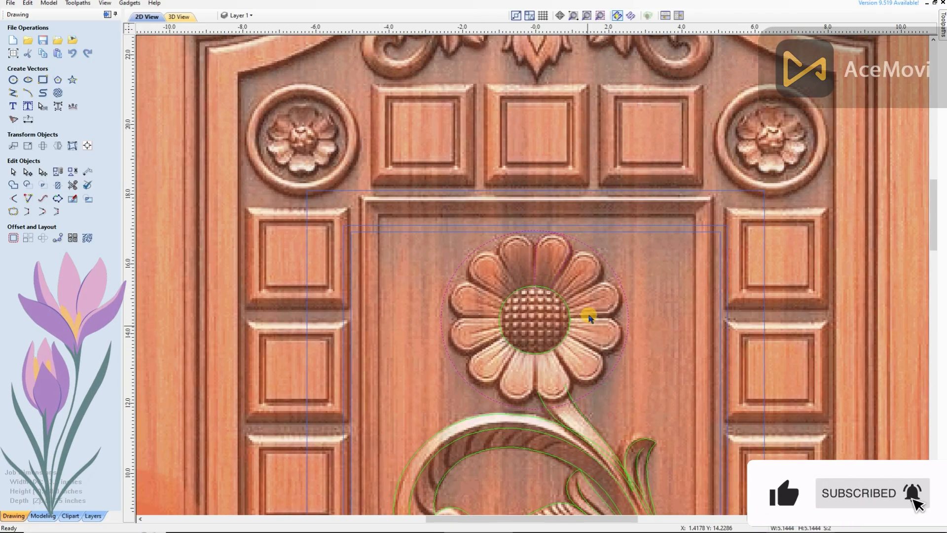
Try a circular copy of the petal and surrounding circle with 12 rotated items over 360 degrees, and undo it
{"action": "left_click", "coordinate": [43, 237]}
{"action": "left_click", "coordinate": [77, 131]}
{"action": "left_click", "coordinate": [30, 190]}
{"action": "scroll", "coordinate": [538, 272], "scroll_direction": "up", "scroll_amount": 2}
{"action": "scroll", "coordinate": [604, 271], "scroll_direction": "down", "scroll_amount": 1}
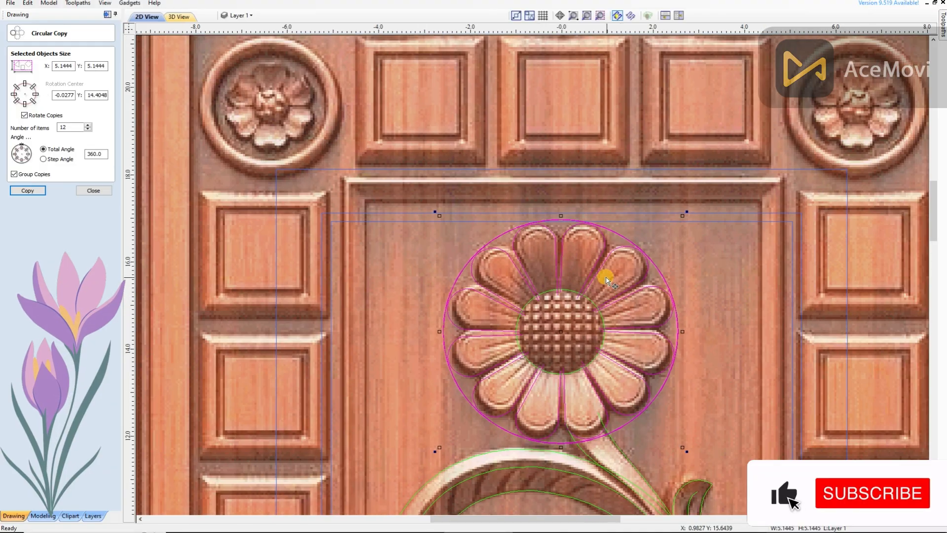
{"action": "key", "text": "ctrl+z"}
Adjust the petal's nodes to narrow its base and fit its sides to the carved grooves
{"action": "scroll", "coordinate": [596, 257], "scroll_direction": "up", "scroll_amount": 3}
{"action": "left_click", "coordinate": [601, 252]}
{"action": "scroll", "coordinate": [572, 251], "scroll_direction": "up", "scroll_amount": 1}
{"action": "key", "text": "n"}
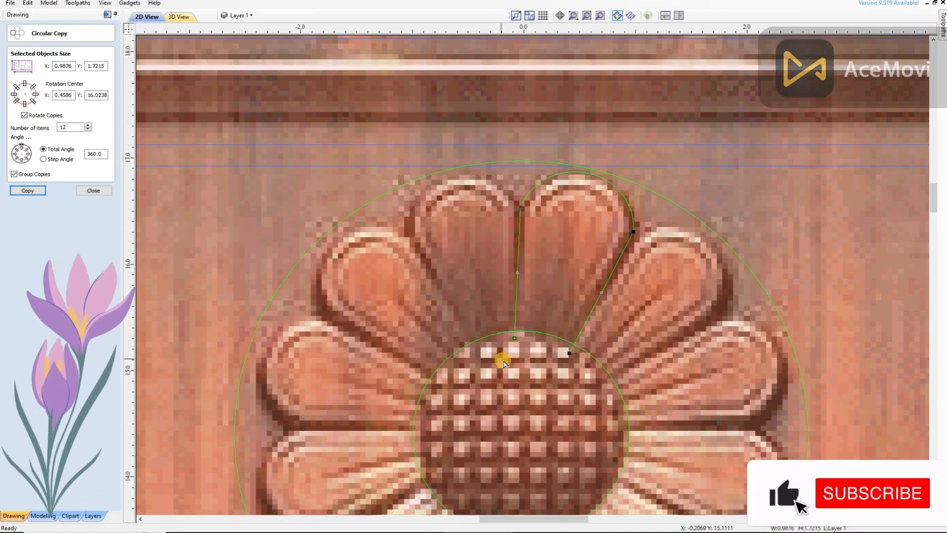
Test the adjusted petal with another 12-item circular copy around the flower and undo the copy
{"action": "left_click", "coordinate": [674, 204], "text": "shift"}
{"action": "scroll", "coordinate": [674, 204], "scroll_direction": "down", "scroll_amount": 1}
{"action": "left_click", "coordinate": [28, 191]}
{"action": "key", "text": "ctrl+z"}
Straighten the petal's left edge along the vertical groove, then try a 12-item circular copy and undo it
{"action": "left_click", "coordinate": [547, 231]}
{"action": "key", "text": "n"}
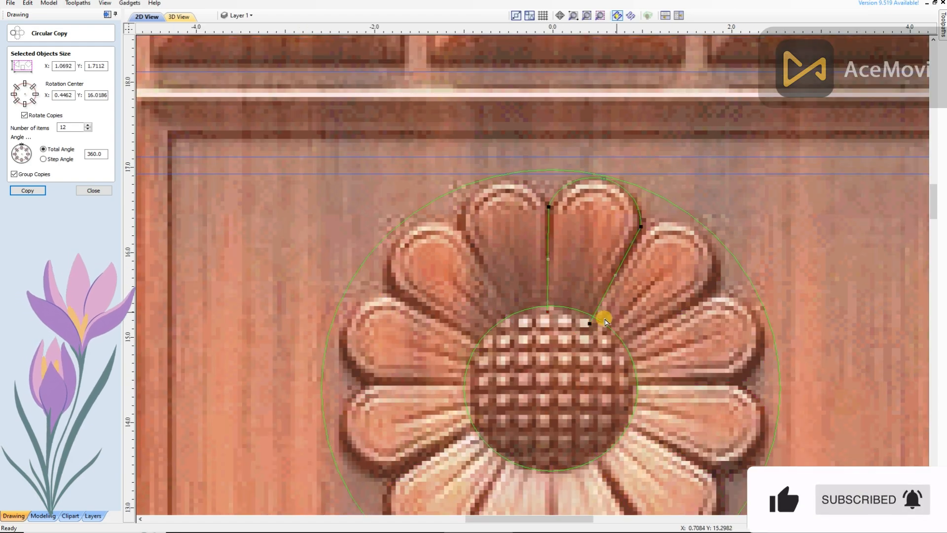
{"action": "left_click", "coordinate": [28, 190]}
{"action": "key", "text": "ctrl+z"}
Refine the nodes of the petal's left edge and rounded tip to follow the grooves beside the neighbouring petals
{"action": "scroll", "coordinate": [546, 190], "scroll_direction": "up", "scroll_amount": 2}
{"action": "left_click", "coordinate": [552, 203]}
{"action": "key", "text": "n"}
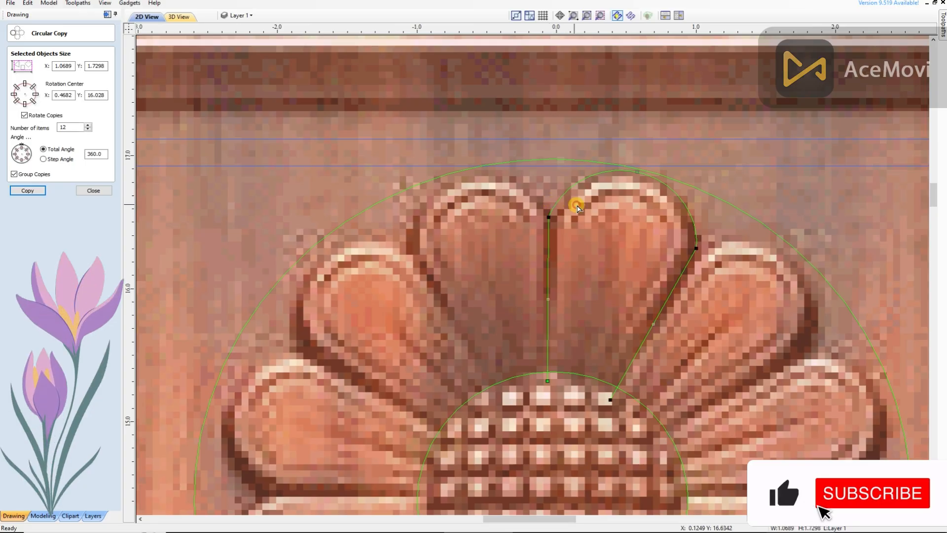
{"action": "scroll", "coordinate": [572, 383], "scroll_direction": "up", "scroll_amount": 2}
{"action": "key", "text": "n"}
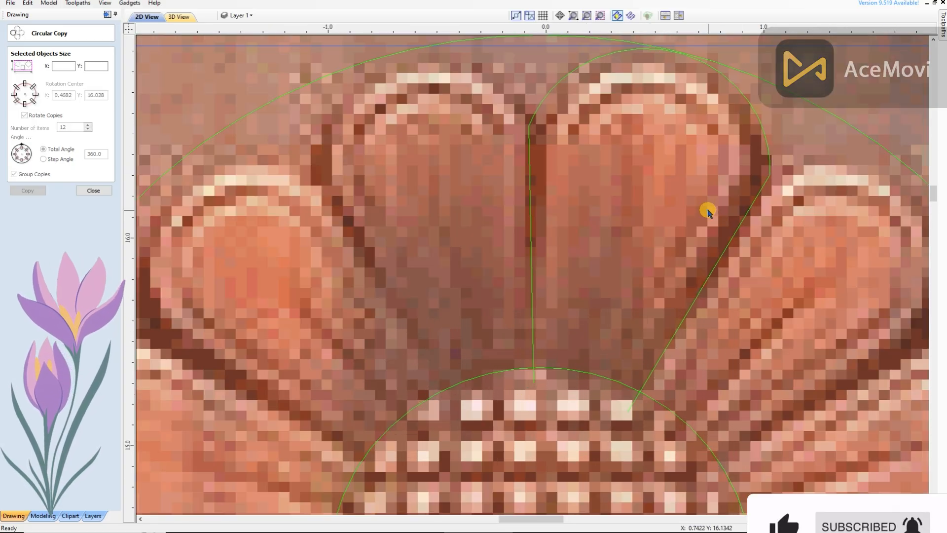
Try the circular copy of the refined petal with 12 items, inspect its fit around the flower, and undo it
{"action": "left_click", "coordinate": [531, 192]}
{"action": "scroll", "coordinate": [497, 188], "scroll_direction": "down", "scroll_amount": 4}
{"action": "left_click", "coordinate": [348, 188], "text": "shift"}
{"action": "left_click", "coordinate": [28, 190]}
{"action": "scroll", "coordinate": [528, 158], "scroll_direction": "up", "scroll_amount": 2}
{"action": "scroll", "coordinate": [744, 222], "scroll_direction": "up", "scroll_amount": 2}
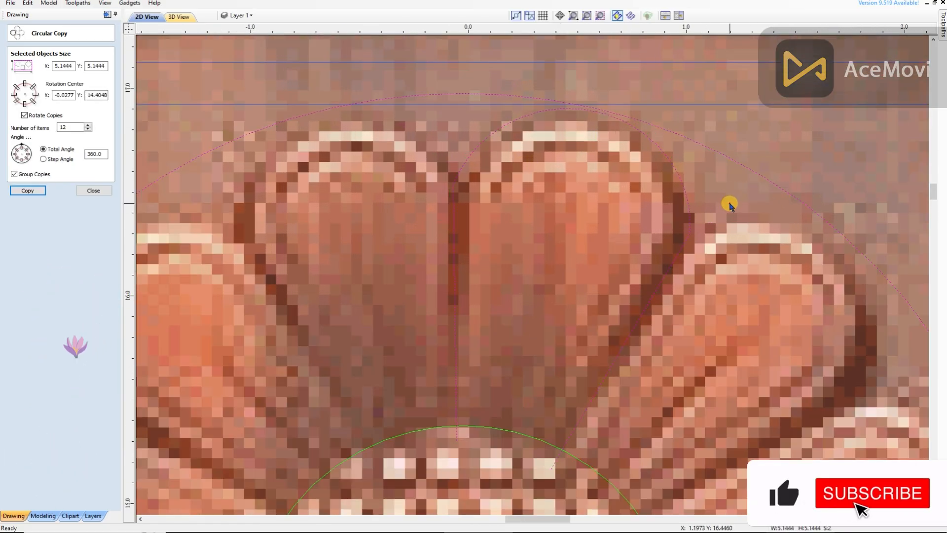
{"action": "scroll", "coordinate": [529, 219], "scroll_direction": "down", "scroll_amount": 5}
{"action": "scroll", "coordinate": [529, 219], "scroll_direction": "down", "scroll_amount": 2}
{"action": "scroll", "coordinate": [535, 189], "scroll_direction": "up", "scroll_amount": 2}
{"action": "key", "text": "ctrl+z"}
{"action": "left_click", "coordinate": [94, 190]}
Draw an inner groove line across the petal's rounded tip and bend it into an arc
{"action": "scroll", "coordinate": [529, 155], "scroll_direction": "up", "scroll_amount": 2}
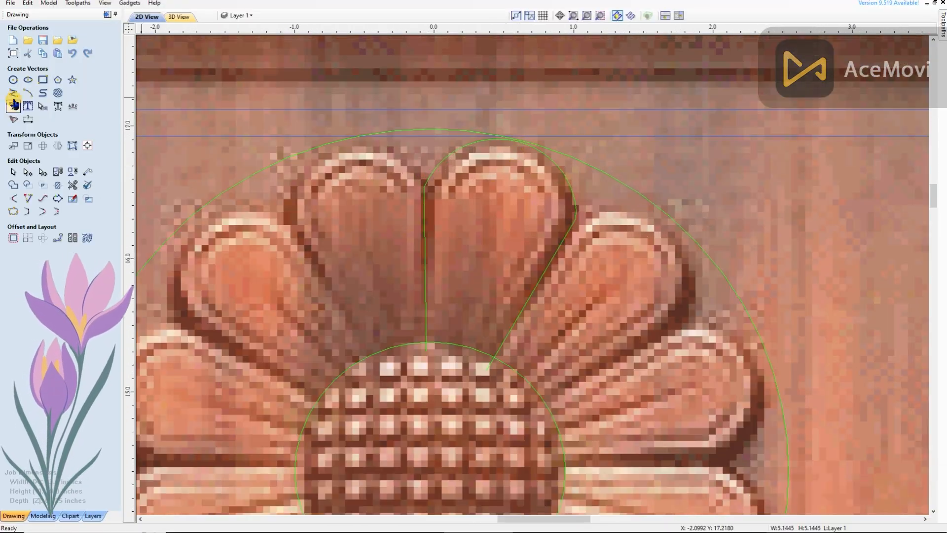
{"action": "left_click", "coordinate": [13, 93]}
{"action": "scroll", "coordinate": [478, 207], "scroll_direction": "up", "scroll_amount": 2}
{"action": "left_click", "coordinate": [435, 232]}
{"action": "left_click", "coordinate": [586, 245]}
{"action": "right_click", "coordinate": [586, 245]}
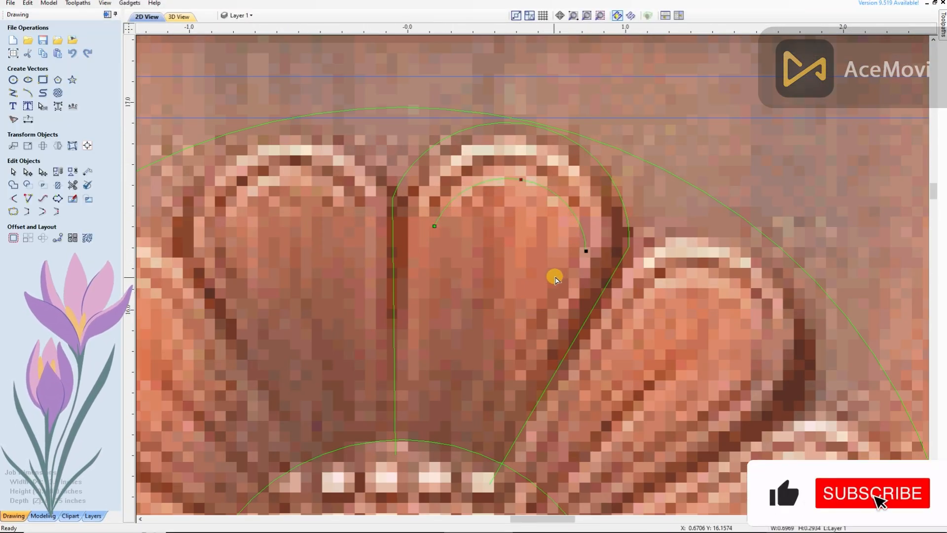
Draw a straight groove line from below the inner arc down the petal's middle to the seeded centre
{"action": "scroll", "coordinate": [541, 252], "scroll_direction": "down", "scroll_amount": 6}
{"action": "scroll", "coordinate": [536, 251], "scroll_direction": "up", "scroll_amount": 3}
{"action": "left_click", "coordinate": [13, 93]}
{"action": "left_click", "coordinate": [508, 233]}
{"action": "scroll", "coordinate": [479, 348], "scroll_direction": "up", "scroll_amount": 3}
{"action": "left_click", "coordinate": [480, 348]}
{"action": "right_click", "coordinate": [479, 348]}
{"action": "scroll", "coordinate": [503, 326], "scroll_direction": "down", "scroll_amount": 2}
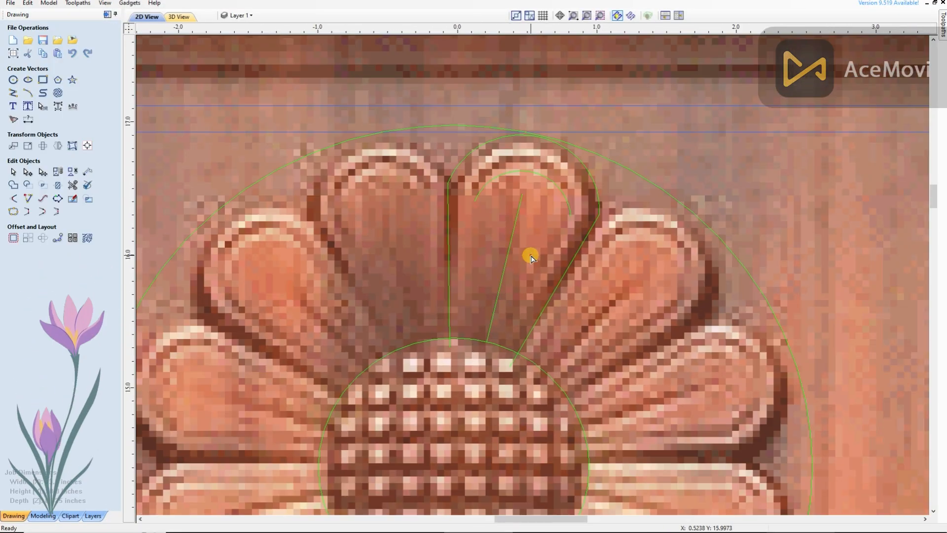
{"action": "scroll", "coordinate": [513, 237], "scroll_direction": "down", "scroll_amount": 4}
{"action": "scroll", "coordinate": [577, 222], "scroll_direction": "up", "scroll_amount": 4}
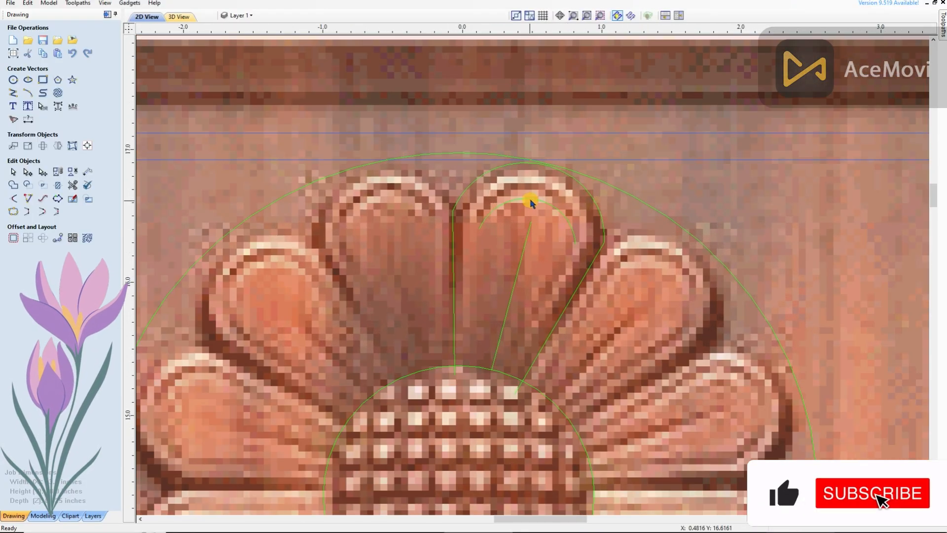
Offset the petal outline 0.1 inch to its inner side and draw a straight groove line down the petal's middle
{"action": "left_click", "coordinate": [13, 238]}
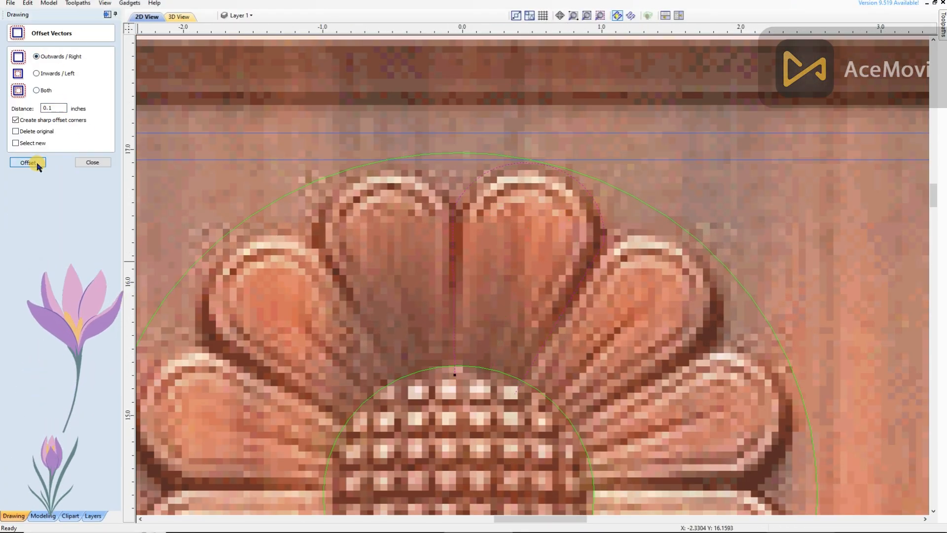
{"action": "left_click", "coordinate": [102, 164]}
{"action": "scroll", "coordinate": [548, 224], "scroll_direction": "down", "scroll_amount": 3}
{"action": "scroll", "coordinate": [533, 238], "scroll_direction": "up", "scroll_amount": 3}
{"action": "left_click", "coordinate": [14, 93]}
{"action": "left_click", "coordinate": [546, 204]}
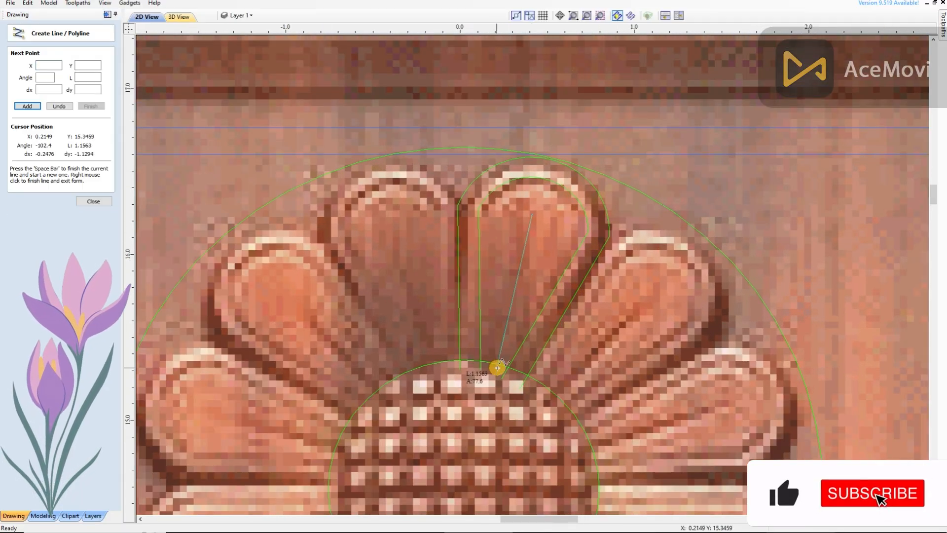
{"action": "left_click", "coordinate": [508, 354]}
{"action": "right_click", "coordinate": [508, 353]}
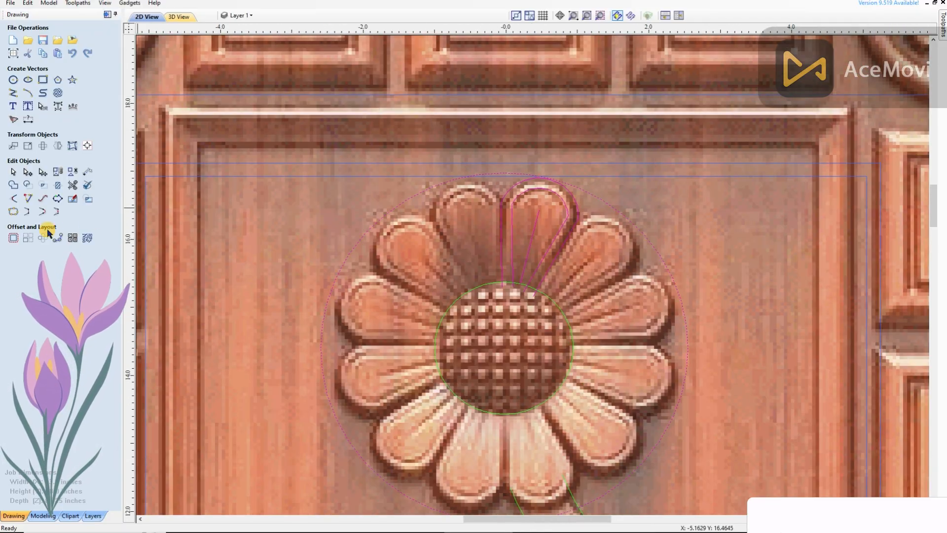
Circular-copy the petal with its inner outline and groove line around the top flower as 12 rotated items over 360 degrees
{"action": "left_click", "coordinate": [43, 237]}
{"action": "left_click", "coordinate": [28, 190]}
{"action": "left_click", "coordinate": [93, 190]}
{"action": "scroll", "coordinate": [494, 218], "scroll_direction": "down", "scroll_amount": 3}
{"action": "scroll", "coordinate": [536, 267], "scroll_direction": "up", "scroll_amount": 3}
{"action": "key", "text": "n"}
{"action": "left_click", "coordinate": [451, 287]}
Draw the large lobed leaf on the left stem as a closed polyline from the stem junction around every lobe tip and notch
{"action": "scroll", "coordinate": [499, 311], "scroll_direction": "down", "scroll_amount": 3}
{"action": "scroll", "coordinate": [538, 202], "scroll_direction": "down", "scroll_amount": 3}
{"action": "scroll", "coordinate": [493, 256], "scroll_direction": "up", "scroll_amount": 3}
{"action": "scroll", "coordinate": [493, 246], "scroll_direction": "down", "scroll_amount": 3}
{"action": "scroll", "coordinate": [497, 236], "scroll_direction": "up", "scroll_amount": 3}
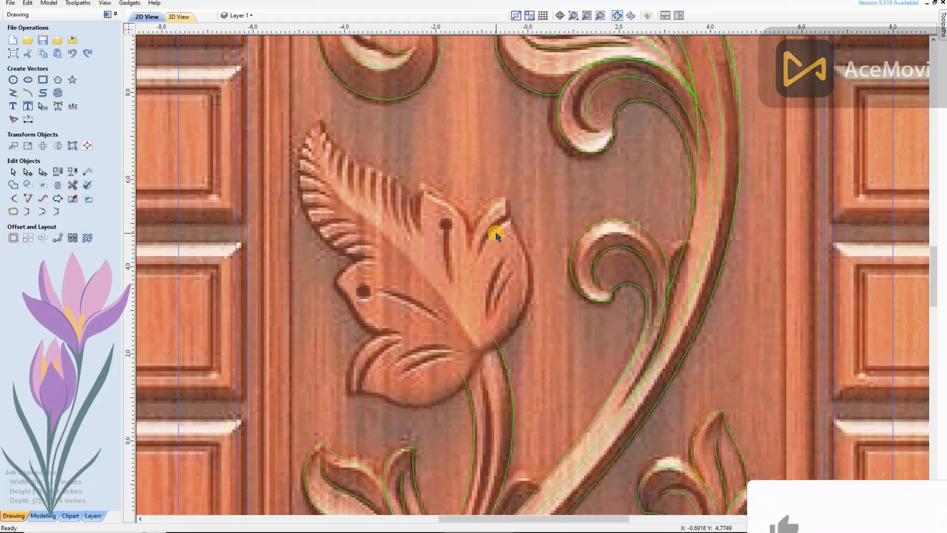
{"action": "key", "text": "p"}
{"action": "left_click", "coordinate": [599, 450]}
{"action": "scroll", "coordinate": [587, 345], "scroll_direction": "up", "scroll_amount": 2}
{"action": "left_click", "coordinate": [576, 258]}
{"action": "scroll", "coordinate": [575, 258], "scroll_direction": "up", "scroll_amount": 3}
{"action": "left_click", "coordinate": [572, 301]}
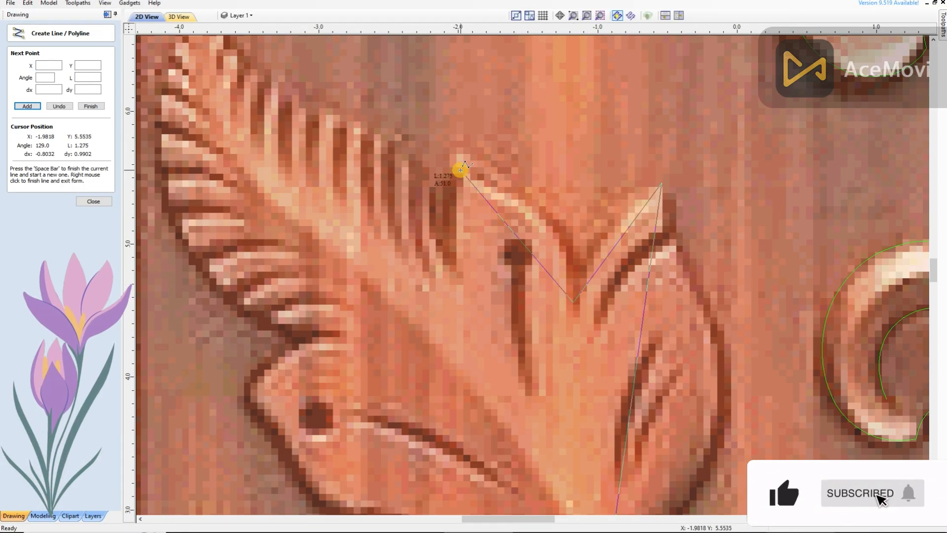
{"action": "left_click", "coordinate": [461, 170]}
{"action": "middle_click_drag", "start_coordinate": [460, 171], "coordinate": [475, 234]}
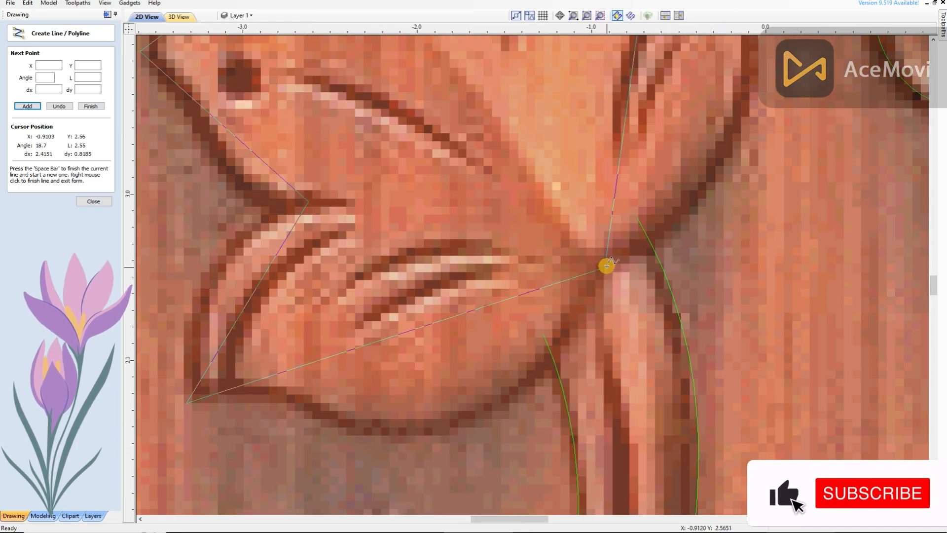
{"action": "left_click", "coordinate": [574, 267]}
{"action": "right_click", "coordinate": [478, 302]}
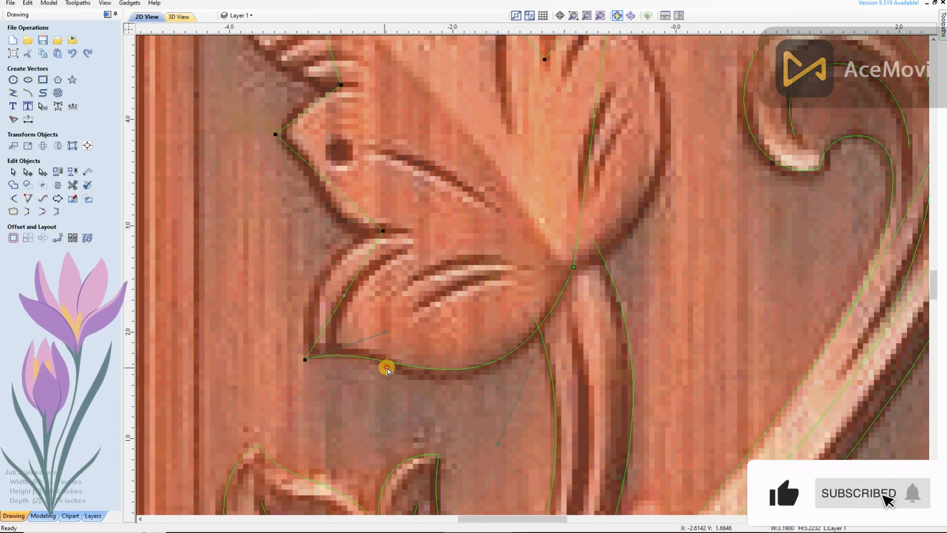
Bend the large leaf's bottom edge, left lobes and feathered lobe's left side to follow the carving
{"action": "scroll", "coordinate": [387, 369], "scroll_direction": "up", "scroll_amount": 2}
{"action": "scroll", "coordinate": [433, 281], "scroll_direction": "down", "scroll_amount": 4}
{"action": "scroll", "coordinate": [383, 245], "scroll_direction": "up", "scroll_amount": 4}
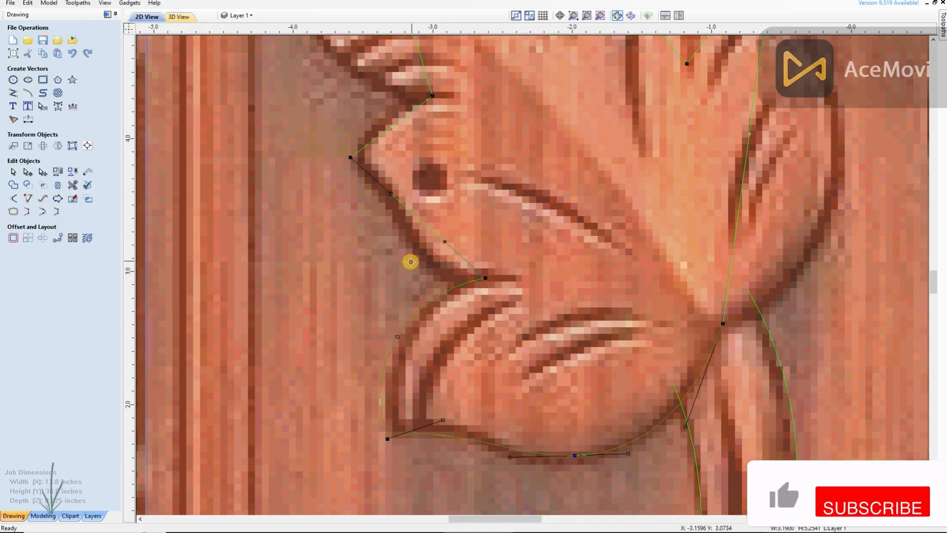
{"action": "scroll", "coordinate": [395, 158], "scroll_direction": "down", "scroll_amount": 4}
{"action": "scroll", "coordinate": [476, 142], "scroll_direction": "up", "scroll_amount": 2}
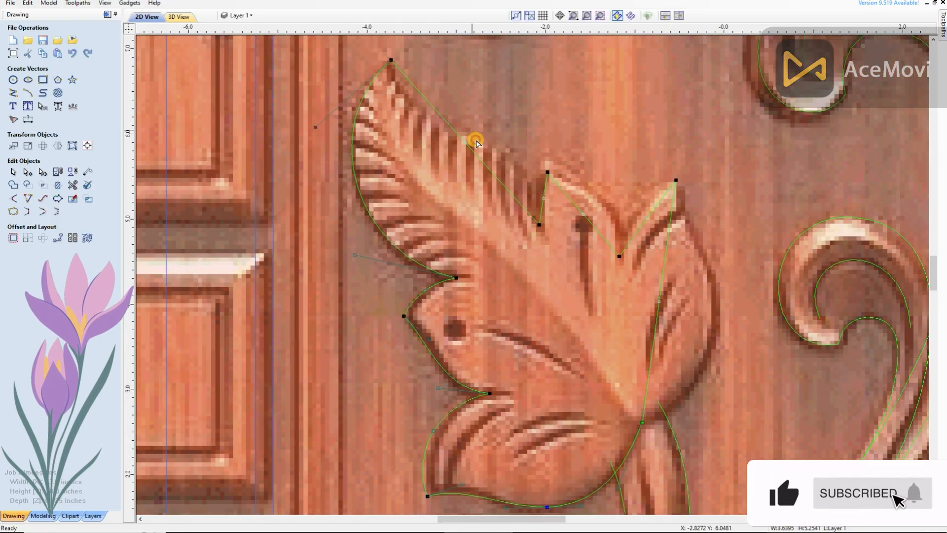
Bend the feathered lobe's upper edge and both sides of the middle lobe down to their notches
{"action": "scroll", "coordinate": [427, 106], "scroll_direction": "up", "scroll_amount": 4}
{"action": "scroll", "coordinate": [645, 218], "scroll_direction": "down", "scroll_amount": 2}
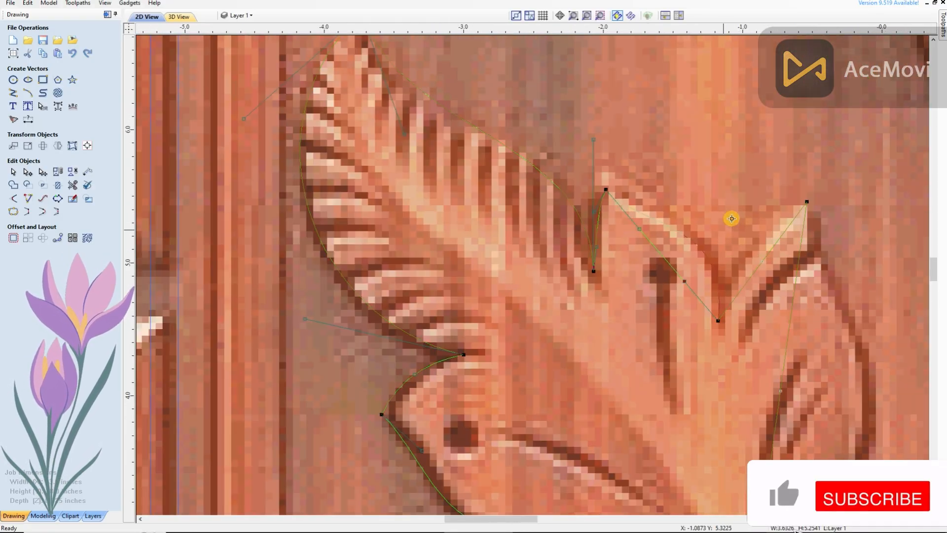
{"action": "scroll", "coordinate": [600, 206], "scroll_direction": "up", "scroll_amount": 3}
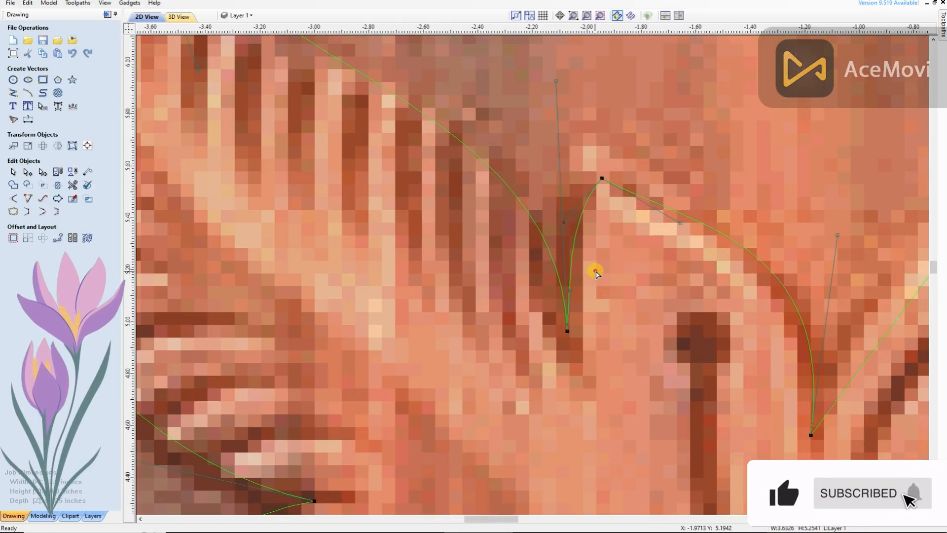
Bend the large leaf's right lobe from the notch over its tip and down to the stem junction
{"action": "scroll", "coordinate": [596, 273], "scroll_direction": "down", "scroll_amount": 4}
{"action": "scroll", "coordinate": [628, 262], "scroll_direction": "up", "scroll_amount": 3}
{"action": "scroll", "coordinate": [657, 267], "scroll_direction": "down", "scroll_amount": 3}
{"action": "scroll", "coordinate": [667, 365], "scroll_direction": "up", "scroll_amount": 1}
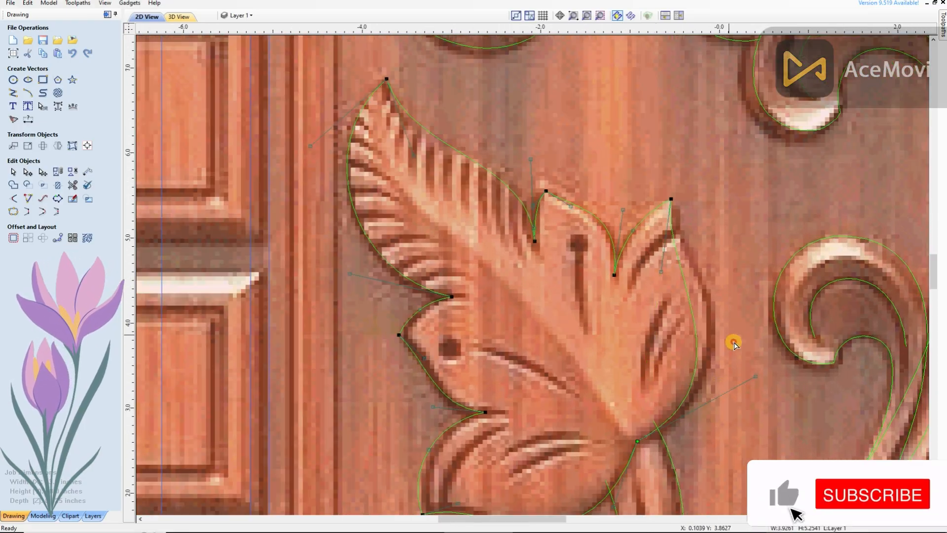
{"action": "scroll", "coordinate": [711, 340], "scroll_direction": "up", "scroll_amount": 3}
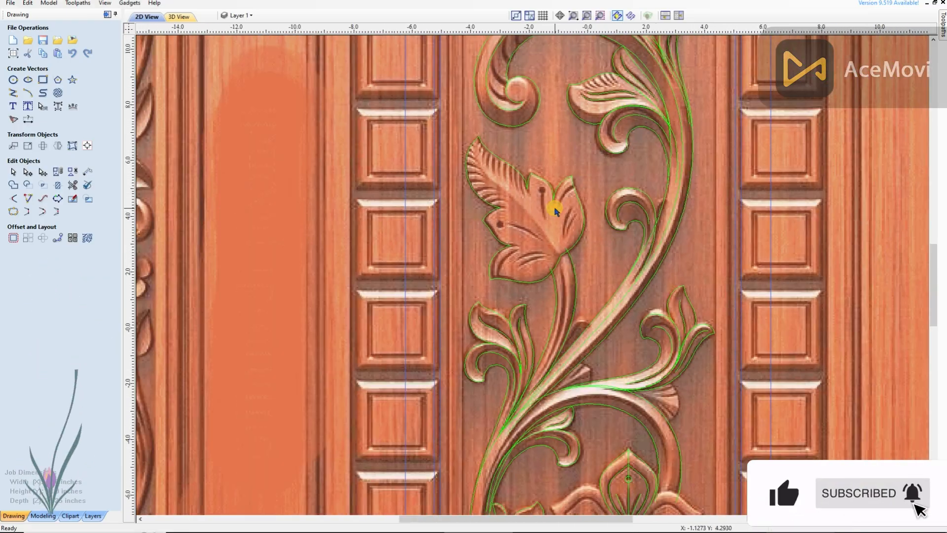
Trace the curved groove lines inside the large leaf's lobes and draw a circle around the left lobe's round hole
{"action": "scroll", "coordinate": [529, 205], "scroll_direction": "up", "scroll_amount": 4}
{"action": "left_click", "coordinate": [410, 378]}
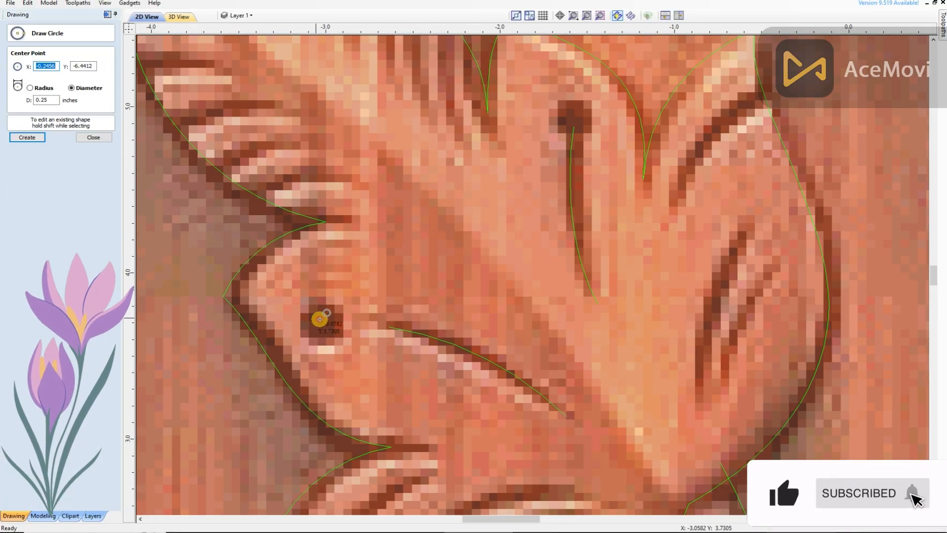
{"action": "left_click_drag", "start_coordinate": [321, 317], "coordinate": [349, 321]}
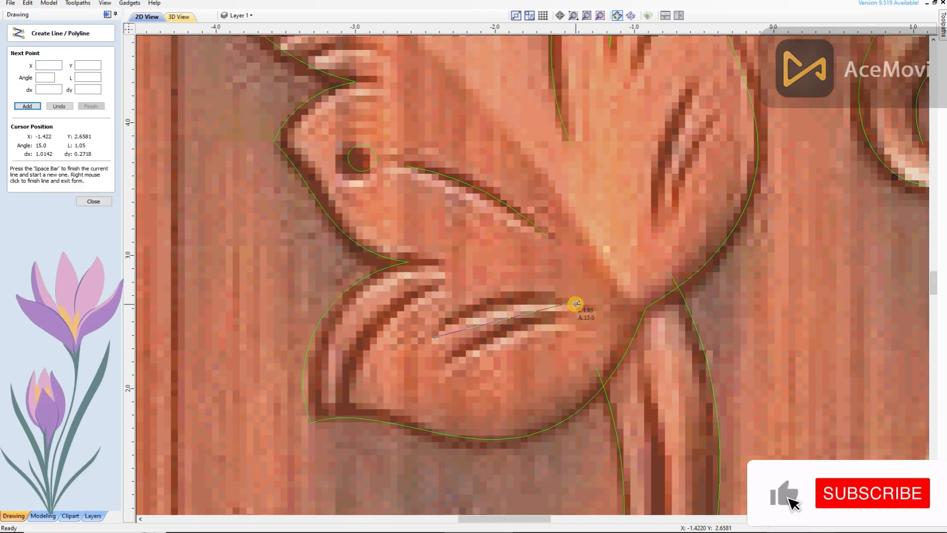
{"action": "scroll", "coordinate": [487, 299], "scroll_direction": "up", "scroll_amount": 3}
{"action": "left_click", "coordinate": [424, 393]}
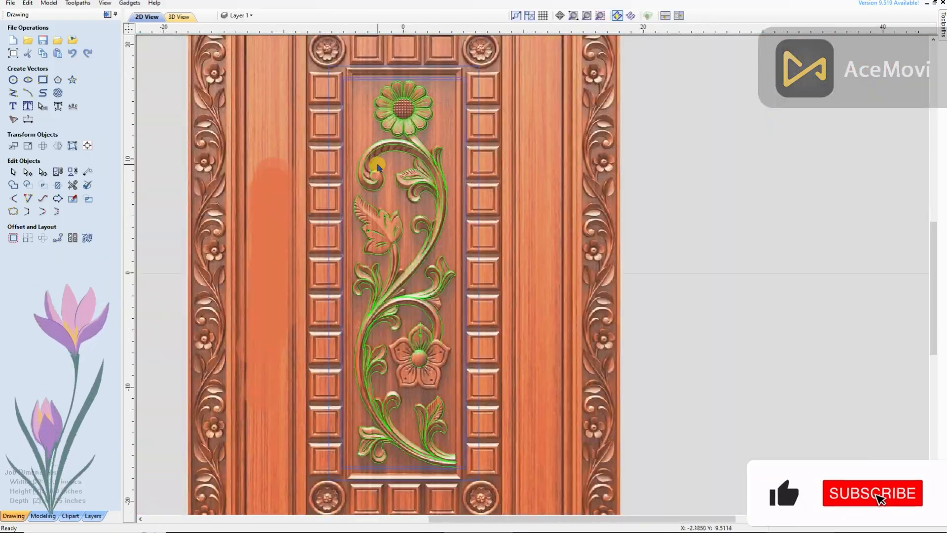
Draw a rectangle about 2.4 by 1.11 inches on the plain wood to the right of the square-tile frame
{"action": "scroll", "coordinate": [377, 167], "scroll_direction": "up", "scroll_amount": 6}
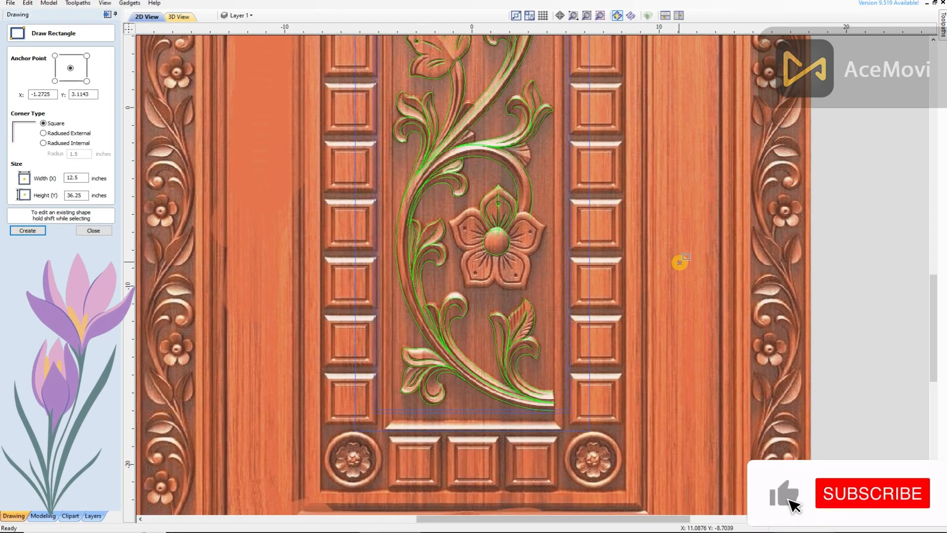
{"action": "scroll", "coordinate": [679, 261], "scroll_direction": "up", "scroll_amount": 1}
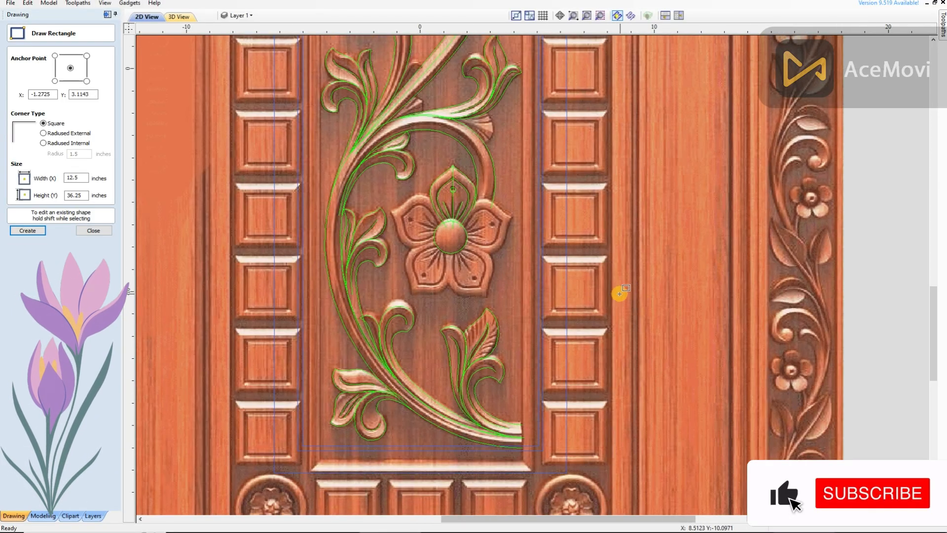
{"action": "key", "text": "Escape"}
{"action": "scroll", "coordinate": [712, 290], "scroll_direction": "up", "scroll_amount": 1}
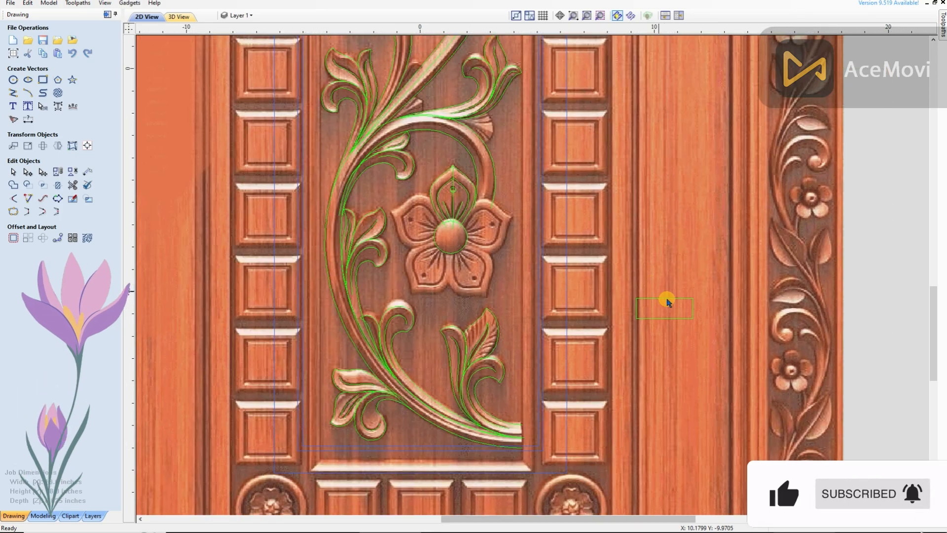
{"action": "scroll", "coordinate": [666, 298], "scroll_direction": "up", "scroll_amount": 1}
{"action": "left_click", "coordinate": [640, 351]}
{"action": "scroll", "coordinate": [673, 347], "scroll_direction": "down", "scroll_amount": 1}
Add a new layer and move the small rectangle onto it
{"action": "left_click", "coordinate": [237, 16]}
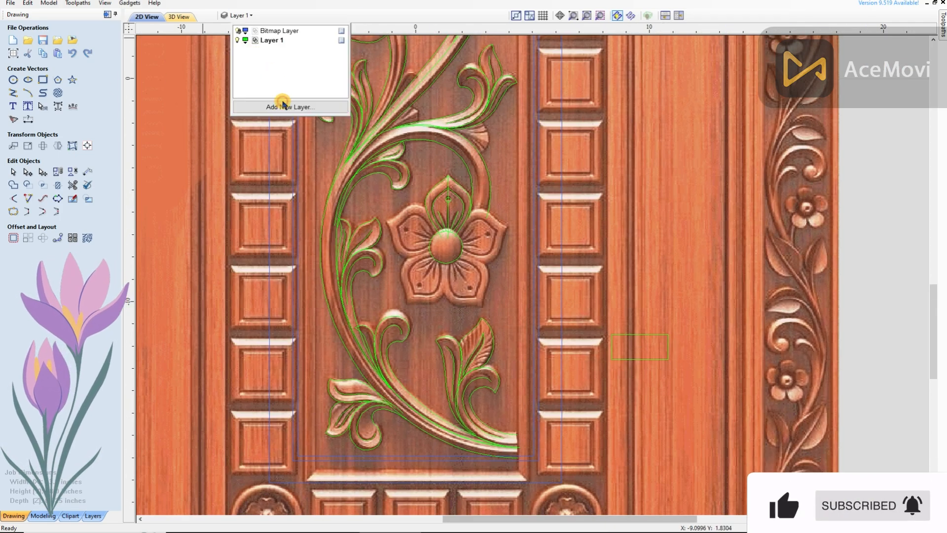
{"action": "left_click", "coordinate": [246, 50]}
{"action": "left_click", "coordinate": [265, 99]}
{"action": "right_click", "coordinate": [667, 347]}
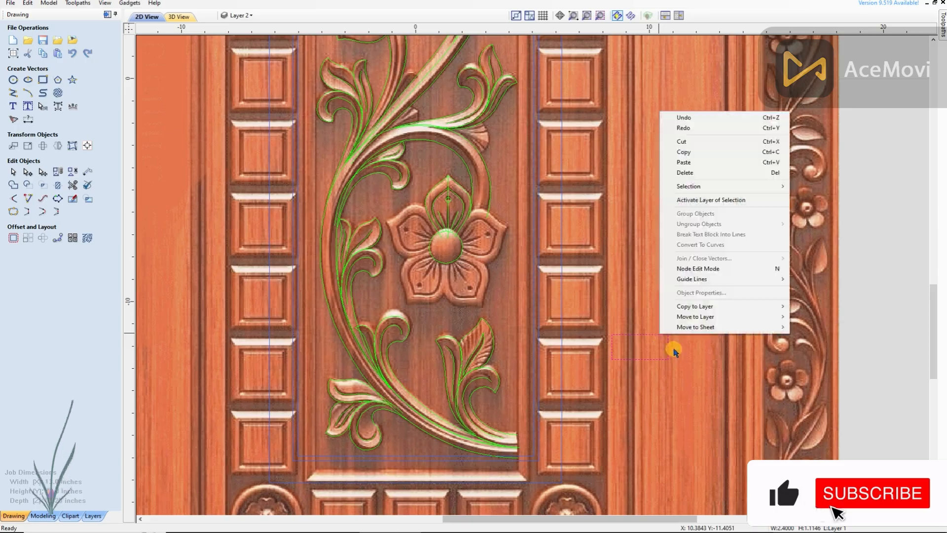
{"action": "mouse_move", "coordinate": [730, 316]}
{"action": "left_click", "coordinate": [809, 327]}
{"action": "scroll", "coordinate": [638, 339], "scroll_direction": "up", "scroll_amount": 1}
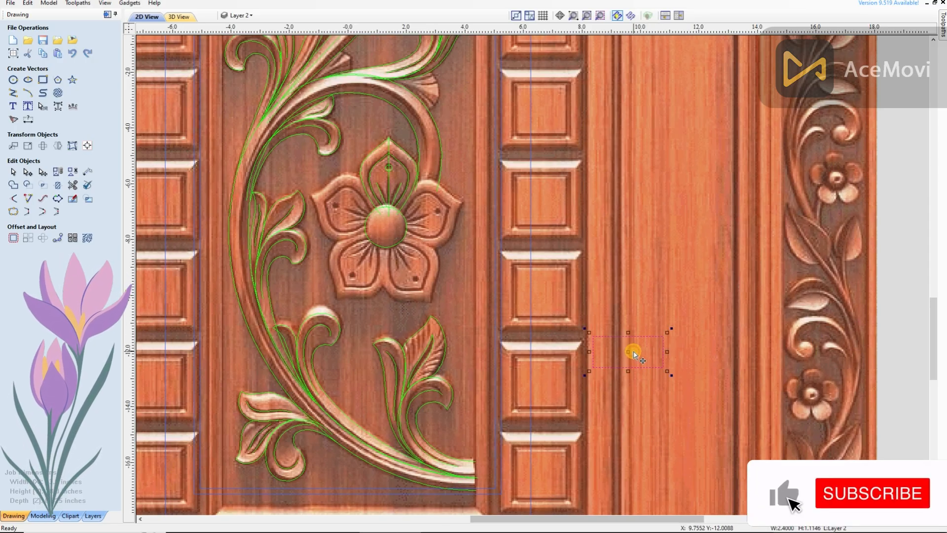
Reshape a copy of the small rectangle by node editing into a profile with a central peak, sloping sides and short vertical ends
{"action": "scroll", "coordinate": [633, 353], "scroll_direction": "down", "scroll_amount": 2}
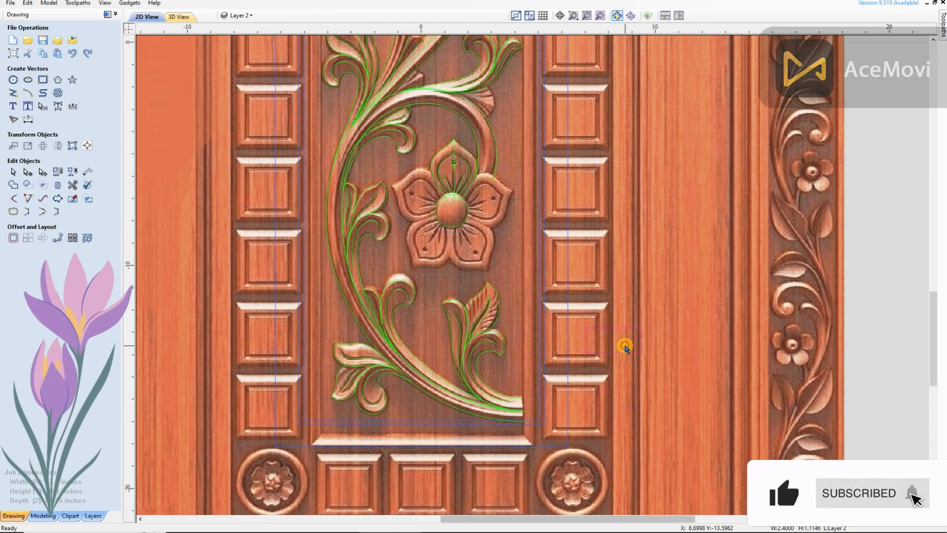
{"action": "scroll", "coordinate": [625, 347], "scroll_direction": "up", "scroll_amount": 1}
{"action": "scroll", "coordinate": [637, 291], "scroll_direction": "up", "scroll_amount": 1}
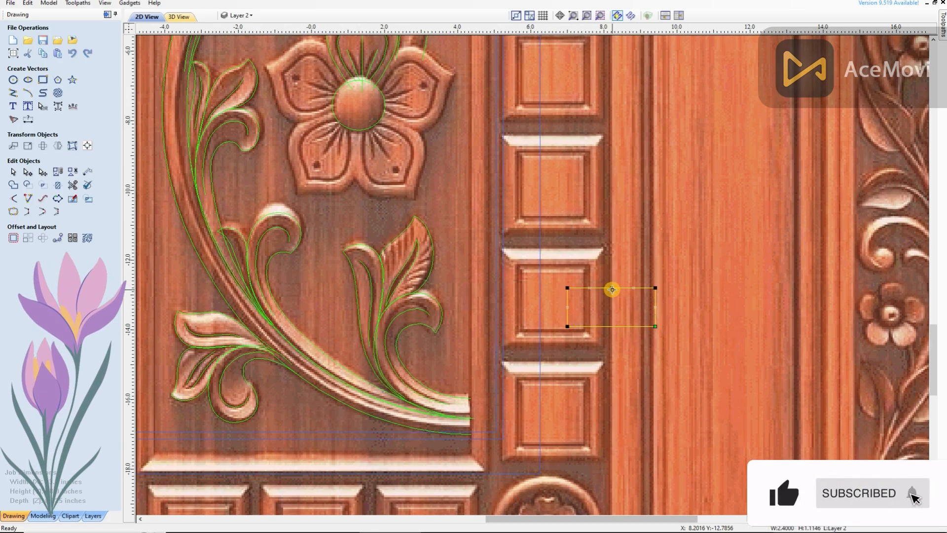
{"action": "scroll", "coordinate": [649, 307], "scroll_direction": "down", "scroll_amount": 2}
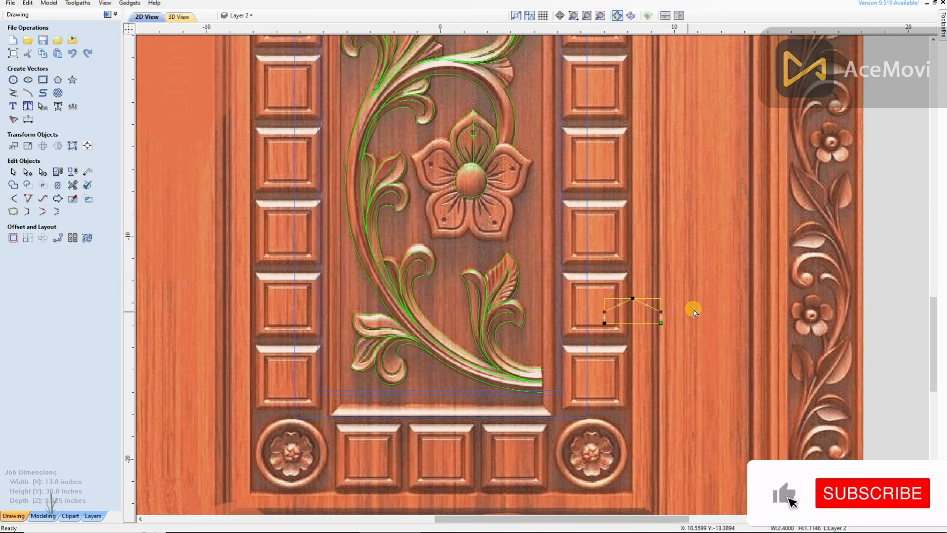
{"action": "scroll", "coordinate": [641, 305], "scroll_direction": "up", "scroll_amount": 2}
{"action": "scroll", "coordinate": [643, 308], "scroll_direction": "up", "scroll_amount": 1}
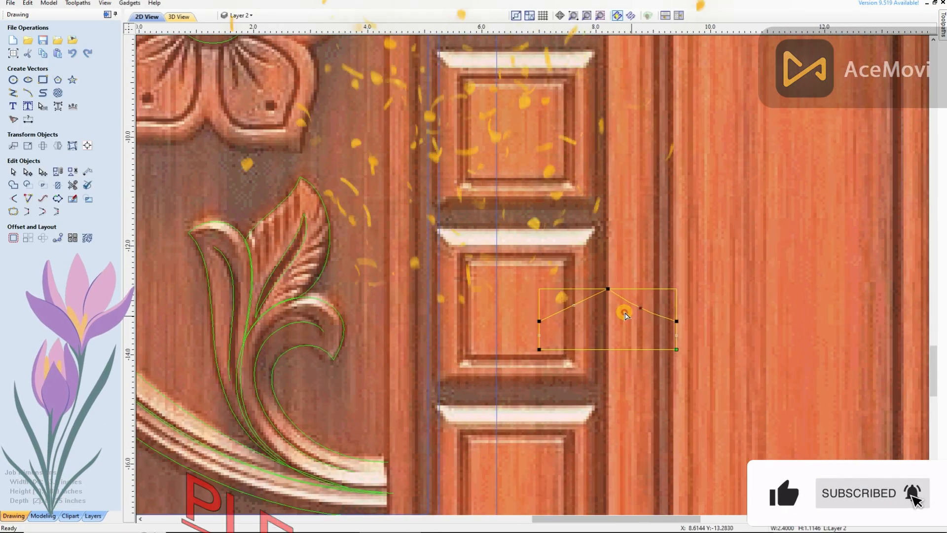
{"action": "scroll", "coordinate": [641, 308], "scroll_direction": "down", "scroll_amount": 3}
{"action": "scroll", "coordinate": [587, 327], "scroll_direction": "up", "scroll_amount": 2}
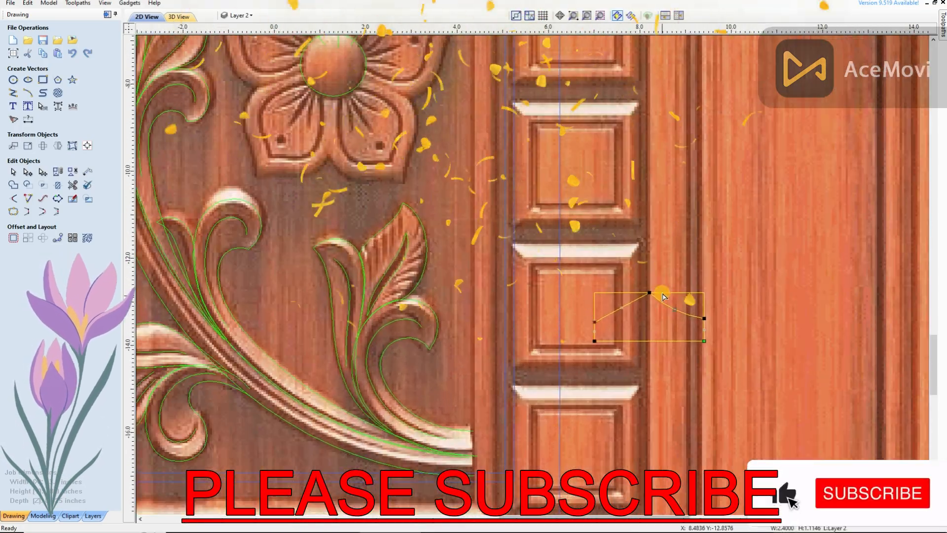
{"action": "scroll", "coordinate": [692, 331], "scroll_direction": "down", "scroll_amount": 2}
{"action": "scroll", "coordinate": [692, 330], "scroll_direction": "up", "scroll_amount": 2}
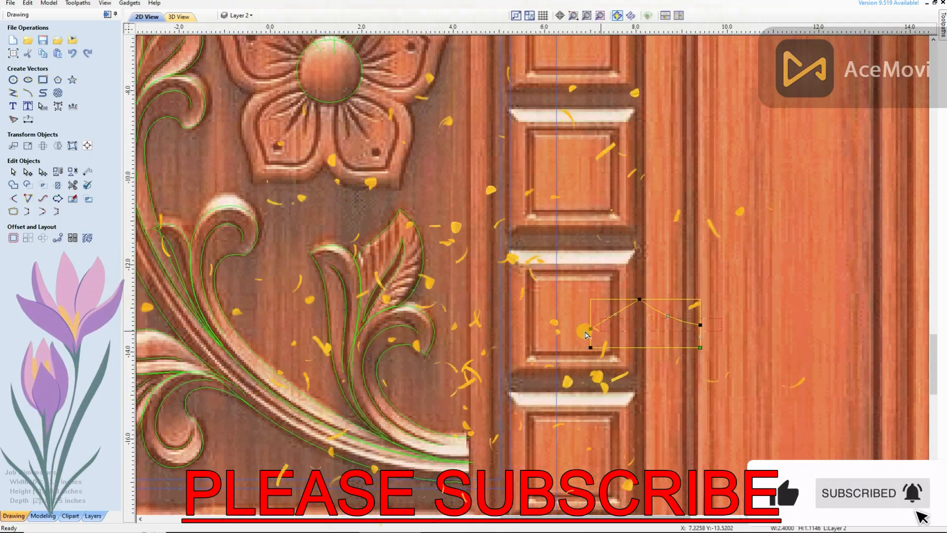
{"action": "scroll", "coordinate": [680, 325], "scroll_direction": "up", "scroll_amount": 2}
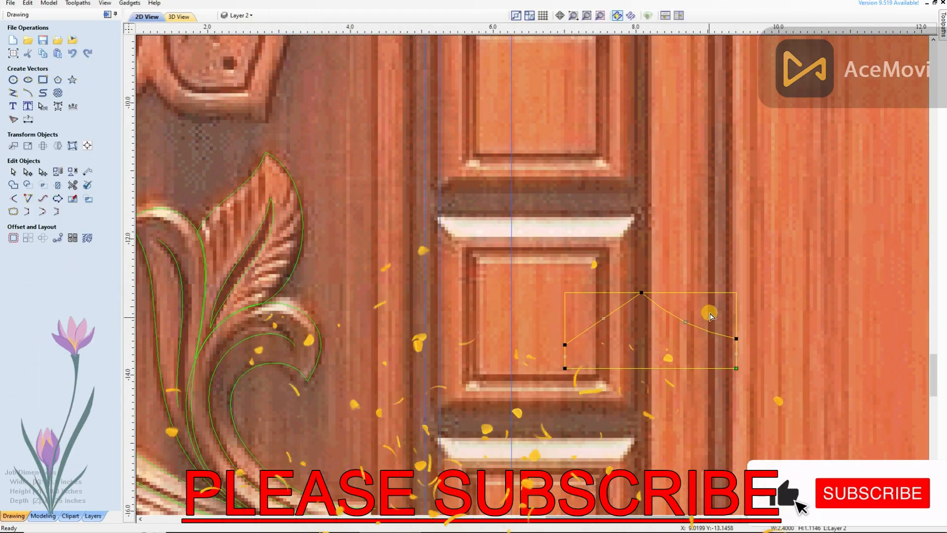
{"action": "scroll", "coordinate": [704, 332], "scroll_direction": "down", "scroll_amount": 2}
Move the peaked profile up and to the right, clear of the original rectangle
{"action": "key", "text": "n"}
{"action": "left_click", "coordinate": [704, 331]}
{"action": "scroll", "coordinate": [739, 295], "scroll_direction": "down", "scroll_amount": 2}
{"action": "scroll", "coordinate": [709, 268], "scroll_direction": "up", "scroll_amount": 2}
{"action": "mouse_move", "coordinate": [705, 331]}
{"action": "left_mouse_down"}
{"action": "mouse_move", "coordinate": [720, 257]}
{"action": "mouse_move", "coordinate": [738, 287]}
{"action": "mouse_move", "coordinate": [763, 293]}
{"action": "left_mouse_up"}
{"action": "scroll", "coordinate": [540, 316], "scroll_direction": "down", "scroll_amount": 3}
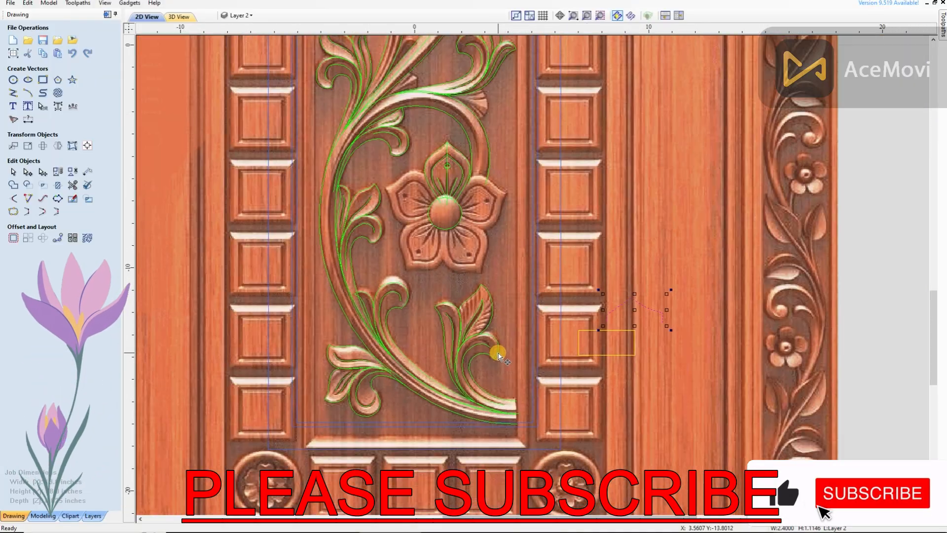
Two Rail Sweep the peaked profile along the lower stem's two edges at 0.25 inches exact height, merged and without scaling sections by width
{"action": "left_click", "coordinate": [472, 138]}
{"action": "left_click", "coordinate": [486, 140], "text": "shift"}
{"action": "left_click", "coordinate": [43, 516]}
{"action": "left_click", "coordinate": [29, 69]}
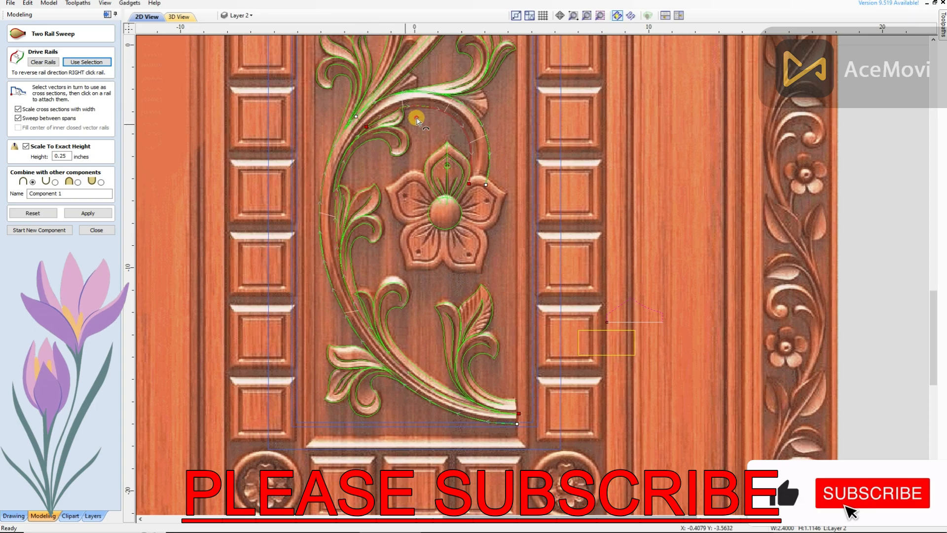
{"action": "left_click", "coordinate": [88, 213]}
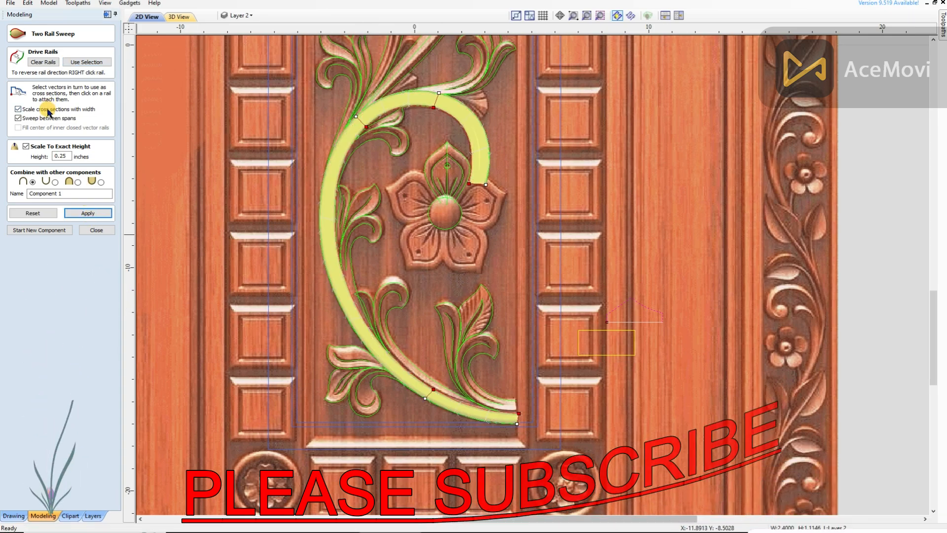
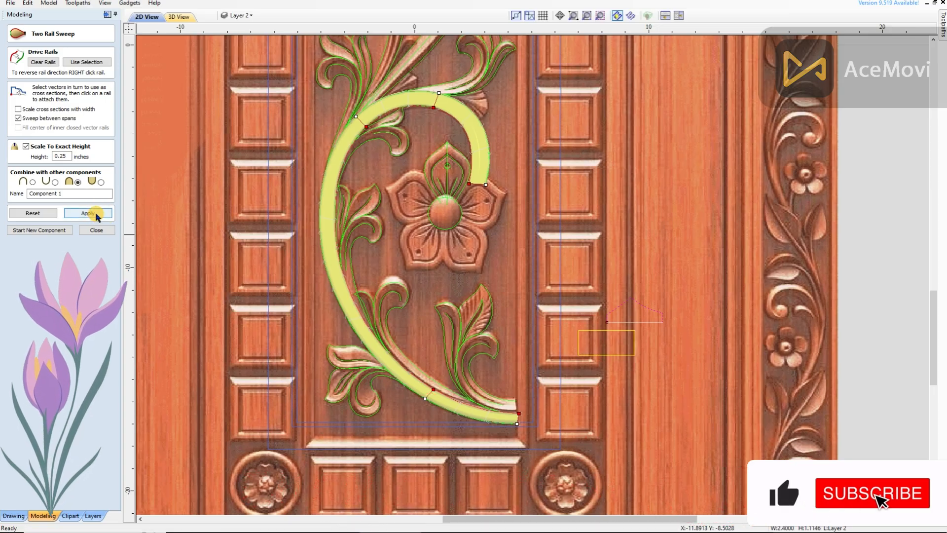
Show the 2D and 3D views side by side and inspect the swept stem in 3D
{"action": "left_click", "coordinate": [665, 15]}
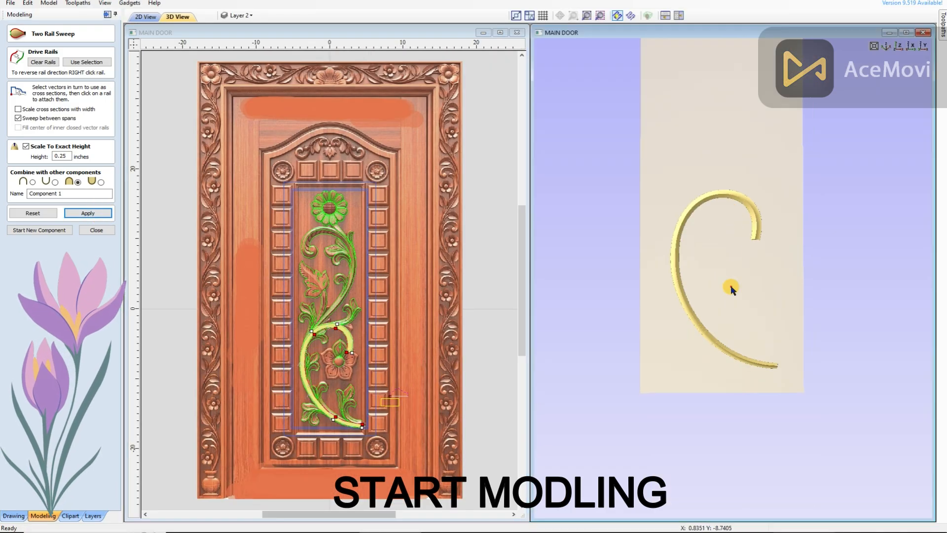
{"action": "scroll", "coordinate": [701, 163], "scroll_direction": "down", "scroll_amount": 3}
{"action": "left_click_drag", "start_coordinate": [742, 164], "coordinate": [573, 232]}
{"action": "scroll", "coordinate": [395, 399], "scroll_direction": "up", "scroll_amount": 8}
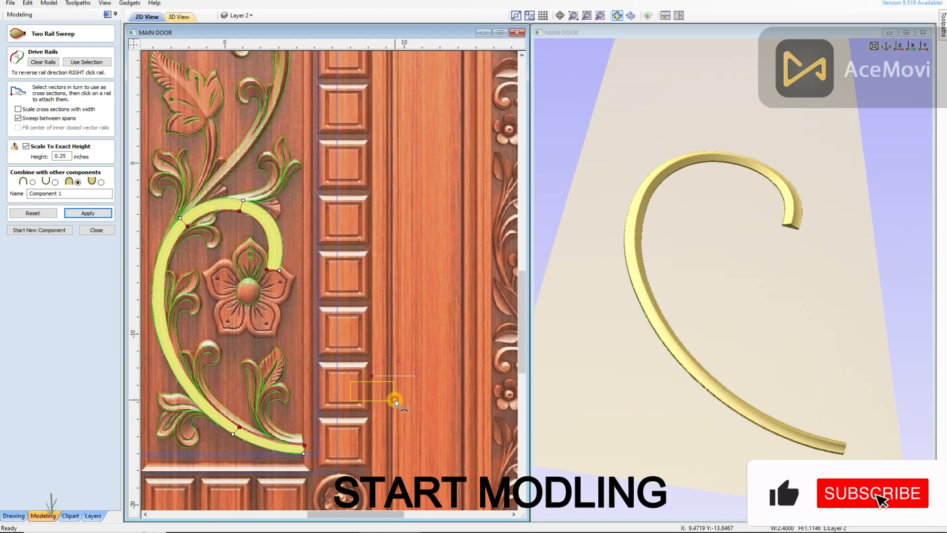
Adjust the side corners and slopes of the peaked profile and reapply the stem sweep with it
{"action": "key", "text": "n"}
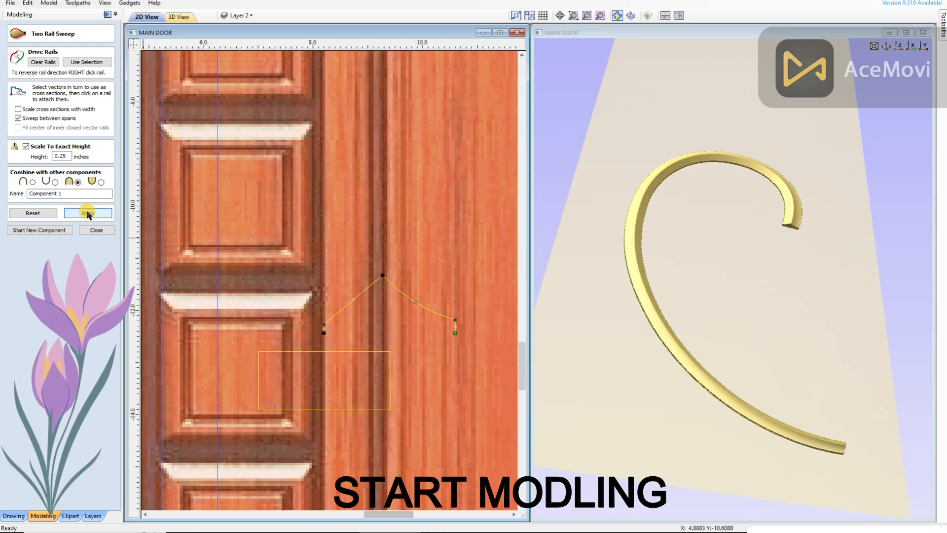
{"action": "left_click_drag", "start_coordinate": [698, 253], "coordinate": [656, 276]}
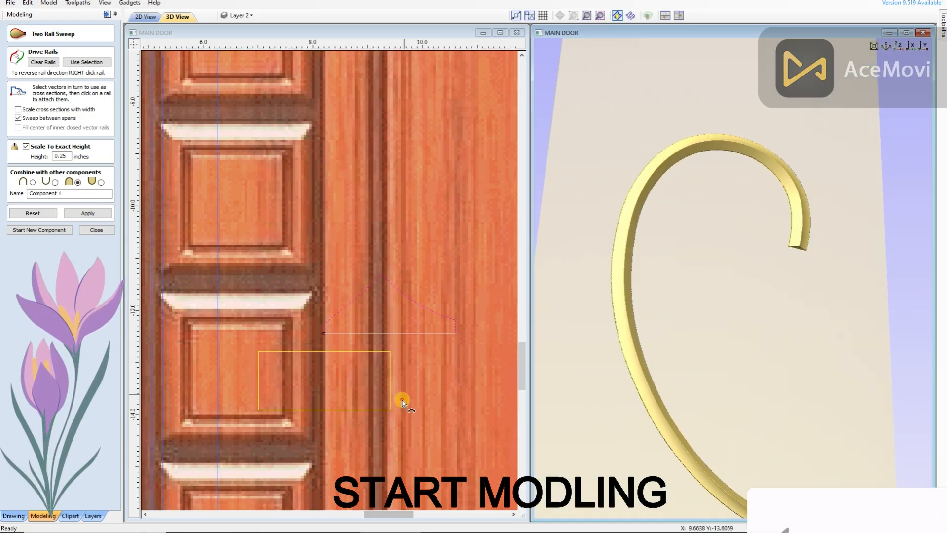
{"action": "scroll", "coordinate": [370, 296], "scroll_direction": "up", "scroll_amount": 2}
{"action": "key", "text": "n"}
{"action": "left_click", "coordinate": [88, 213]}
{"action": "left_click_drag", "start_coordinate": [757, 297], "coordinate": [597, 301]}
Reverse the direction of the cross sections on the lower stem's rails and reapply the sweep
{"action": "scroll", "coordinate": [395, 292], "scroll_direction": "down", "scroll_amount": 6}
{"action": "scroll", "coordinate": [163, 174], "scroll_direction": "up", "scroll_amount": 2}
{"action": "right_click", "coordinate": [165, 173]}
{"action": "left_click", "coordinate": [182, 198]}
{"action": "scroll", "coordinate": [212, 231], "scroll_direction": "down", "scroll_amount": 1}
{"action": "left_click", "coordinate": [100, 215]}
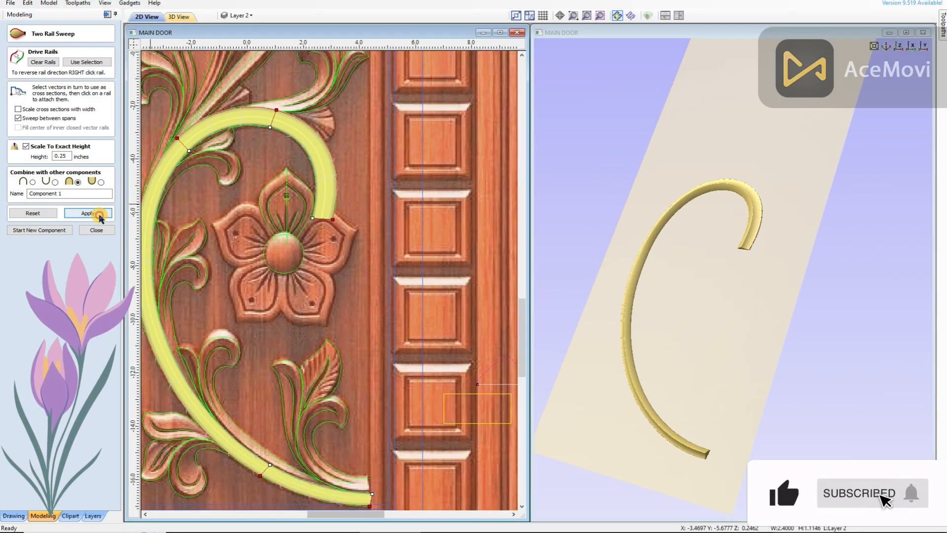
Add a cross section on the lower stem's outer bend, reapply the sweep and start a new component
{"action": "left_click_drag", "start_coordinate": [697, 258], "coordinate": [819, 315]}
{"action": "scroll", "coordinate": [293, 242], "scroll_direction": "down", "scroll_amount": 3}
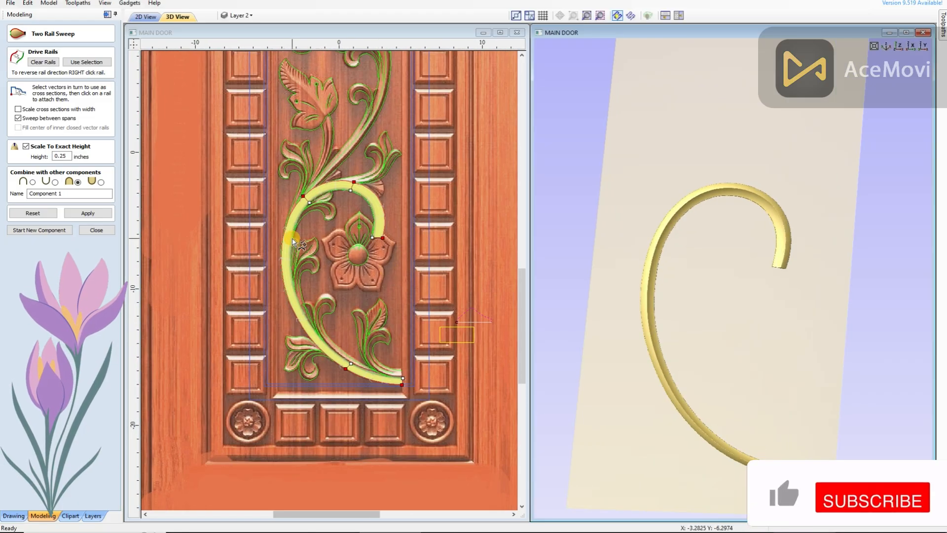
{"action": "scroll", "coordinate": [294, 242], "scroll_direction": "up", "scroll_amount": 2}
{"action": "left_click_drag", "start_coordinate": [709, 243], "coordinate": [713, 247]}
{"action": "scroll", "coordinate": [243, 280], "scroll_direction": "up", "scroll_amount": 2}
{"action": "left_click", "coordinate": [76, 211]}
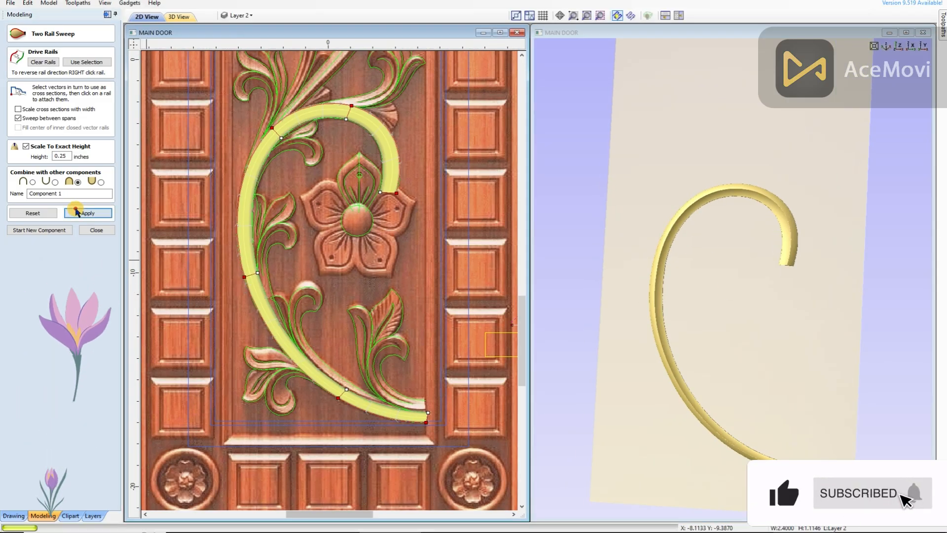
{"action": "left_click", "coordinate": [73, 230]}
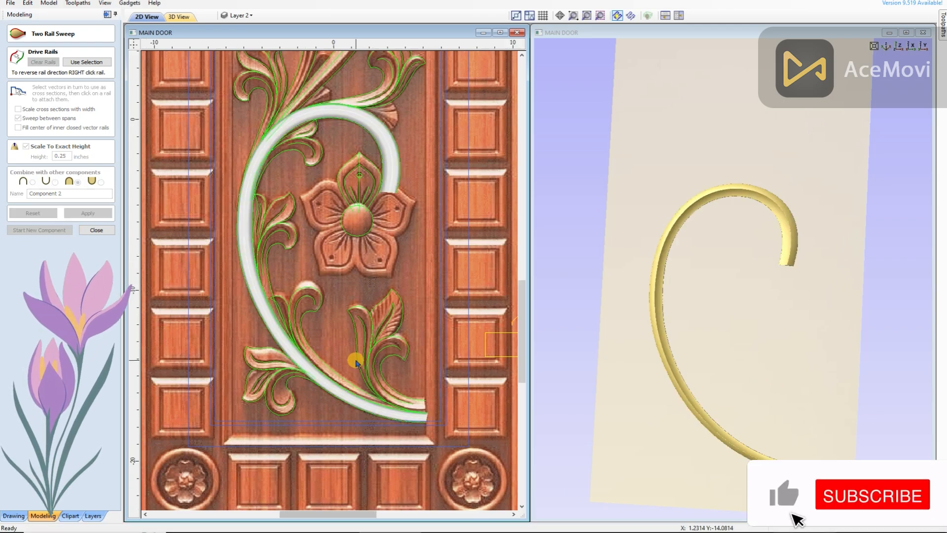
Extend the outer edge curve of the small scroll beside the stem down along the middle of the stem to its end
{"action": "scroll", "coordinate": [281, 281], "scroll_direction": "up", "scroll_amount": 2}
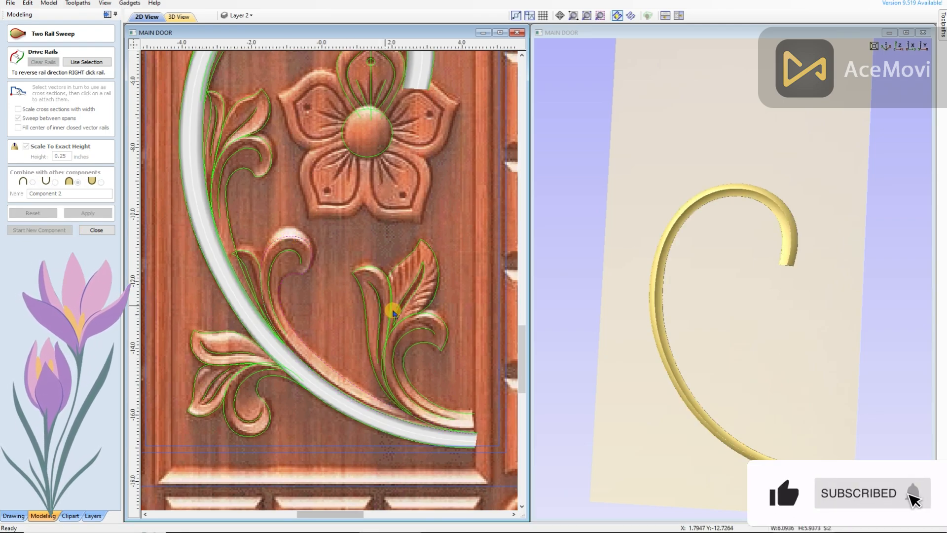
{"action": "scroll", "coordinate": [370, 388], "scroll_direction": "up", "scroll_amount": 2}
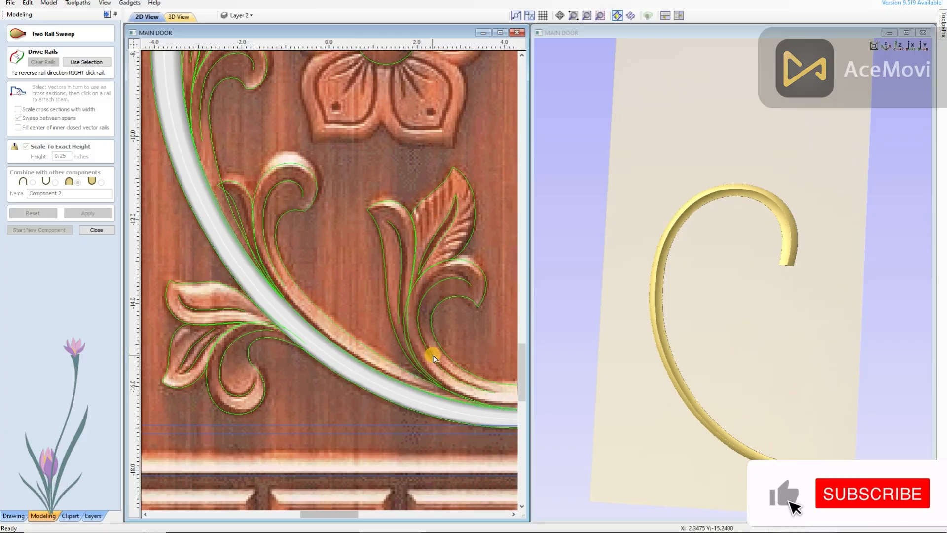
{"action": "scroll", "coordinate": [386, 336], "scroll_direction": "down", "scroll_amount": 3}
{"action": "scroll", "coordinate": [322, 201], "scroll_direction": "up", "scroll_amount": 2}
{"action": "scroll", "coordinate": [456, 367], "scroll_direction": "up", "scroll_amount": 1}
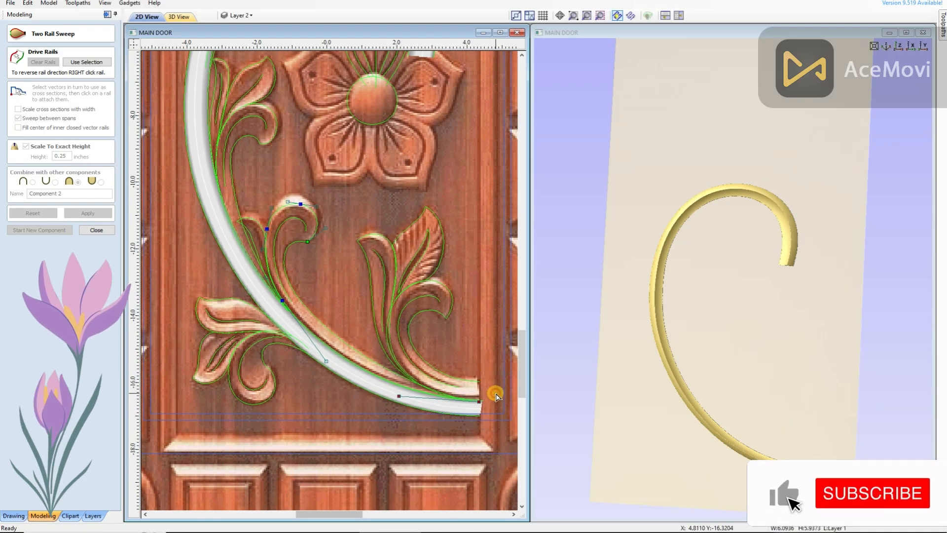
{"action": "scroll", "coordinate": [299, 364], "scroll_direction": "up", "scroll_amount": 2}
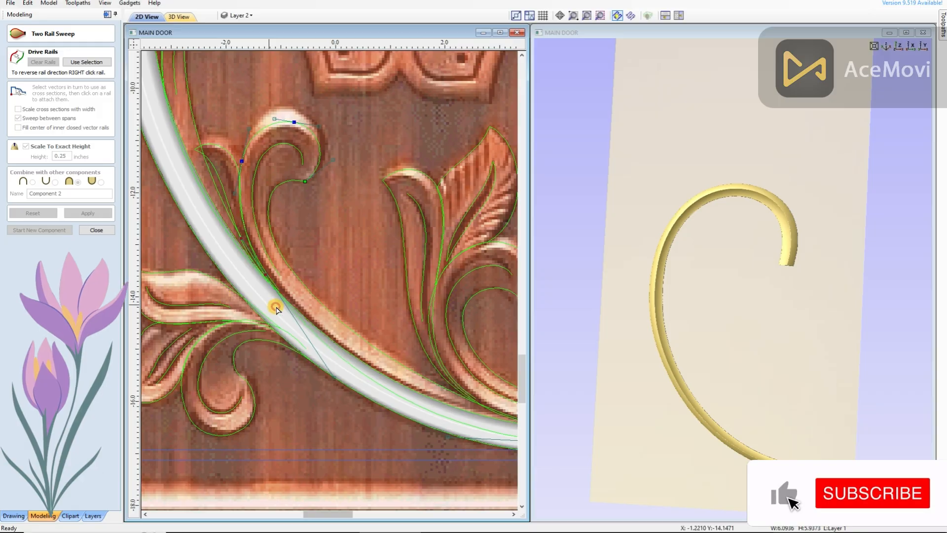
{"action": "scroll", "coordinate": [321, 396], "scroll_direction": "down", "scroll_amount": 2}
{"action": "scroll", "coordinate": [456, 426], "scroll_direction": "up", "scroll_amount": 1}
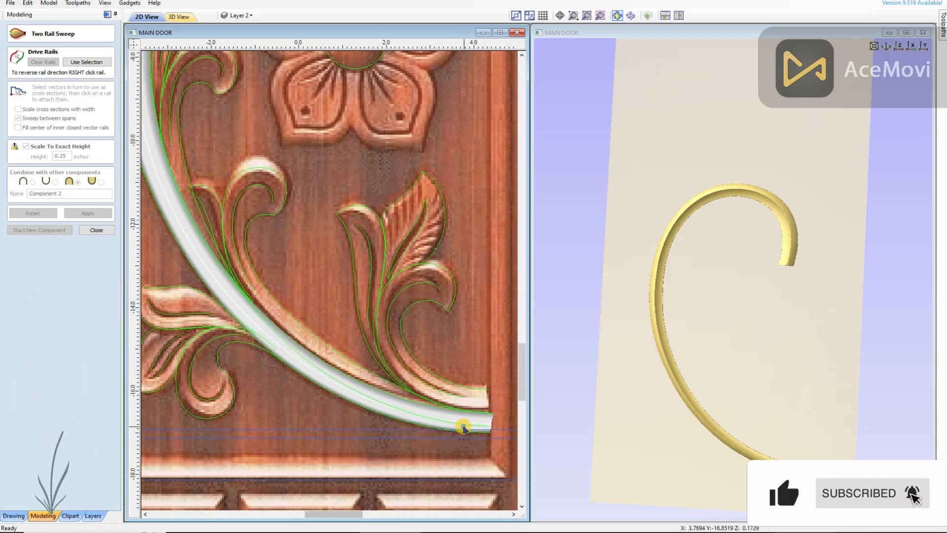
{"action": "scroll", "coordinate": [456, 424], "scroll_direction": "down", "scroll_amount": 3}
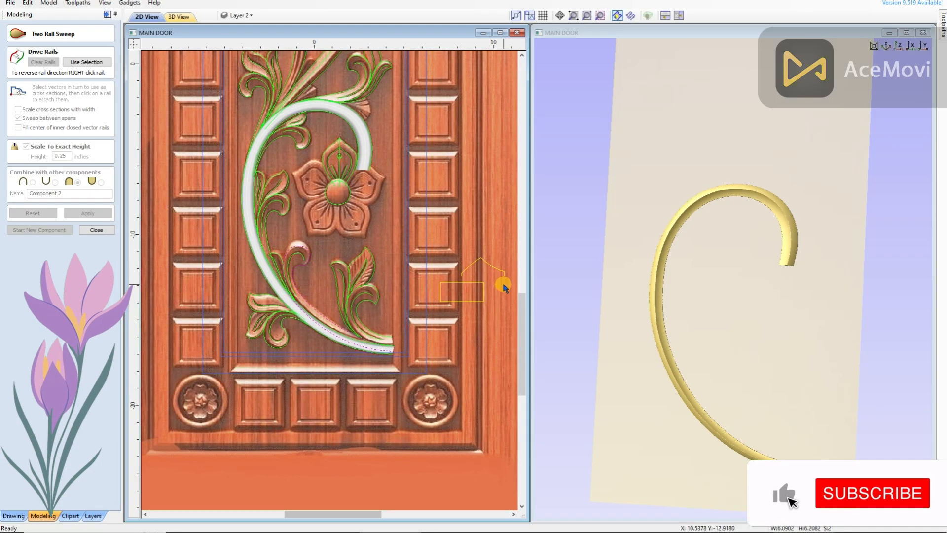
Reshape a copy of the small rectangle into a concave profile sloping down from one high side, and move it below the rectangle
{"action": "scroll", "coordinate": [493, 284], "scroll_direction": "up", "scroll_amount": 1}
{"action": "left_click", "coordinate": [479, 294]}
{"action": "scroll", "coordinate": [480, 295], "scroll_direction": "up", "scroll_amount": 1}
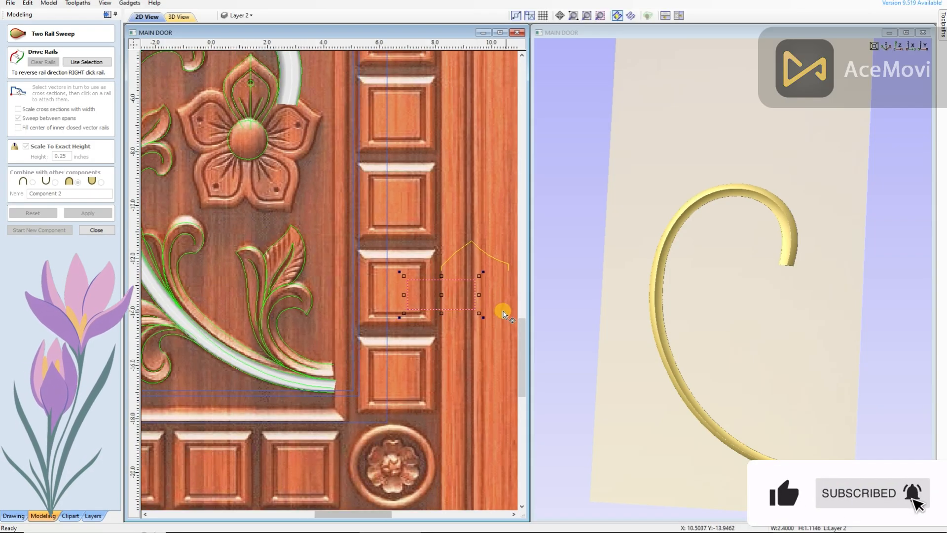
{"action": "scroll", "coordinate": [508, 313], "scroll_direction": "up", "scroll_amount": 1}
{"action": "scroll", "coordinate": [476, 289], "scroll_direction": "up", "scroll_amount": 1}
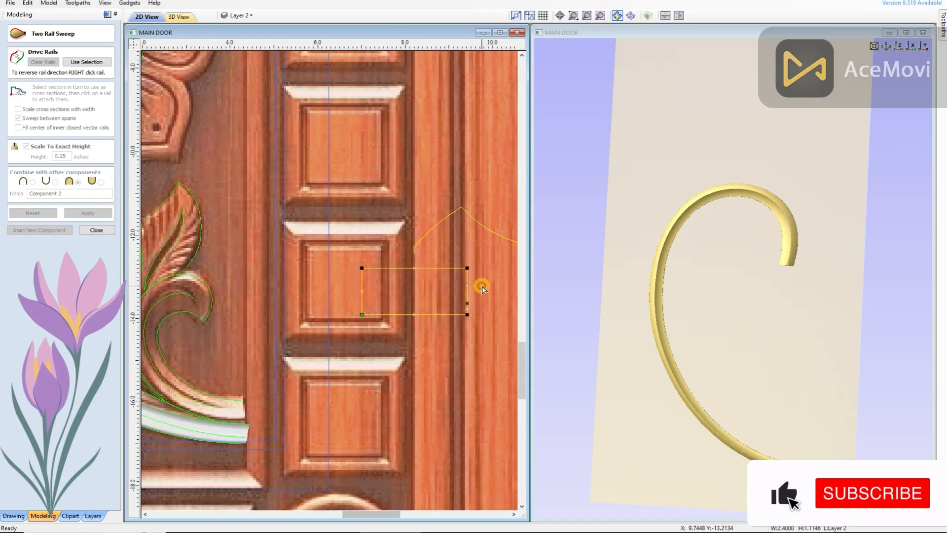
{"action": "key", "text": "d"}
{"action": "scroll", "coordinate": [437, 286], "scroll_direction": "up", "scroll_amount": 1}
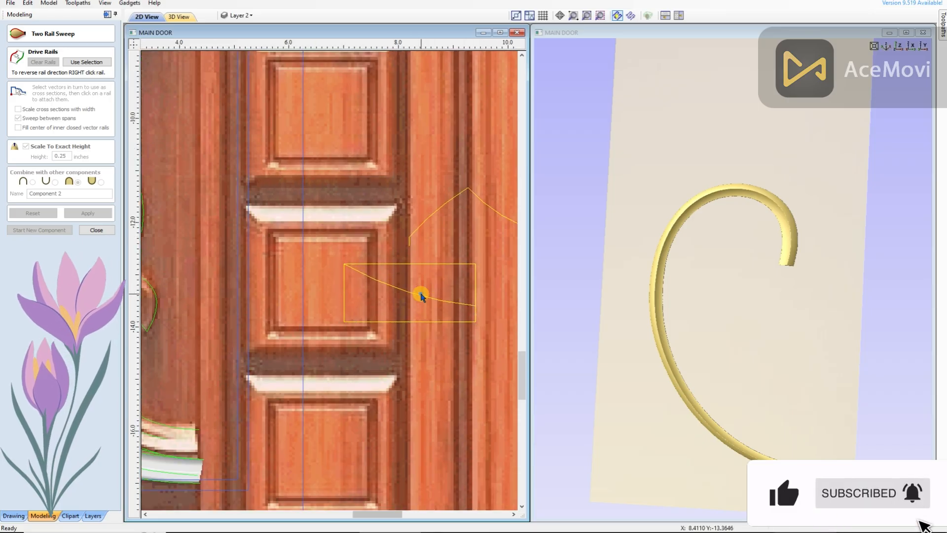
{"action": "scroll", "coordinate": [429, 306], "scroll_direction": "down", "scroll_amount": 3}
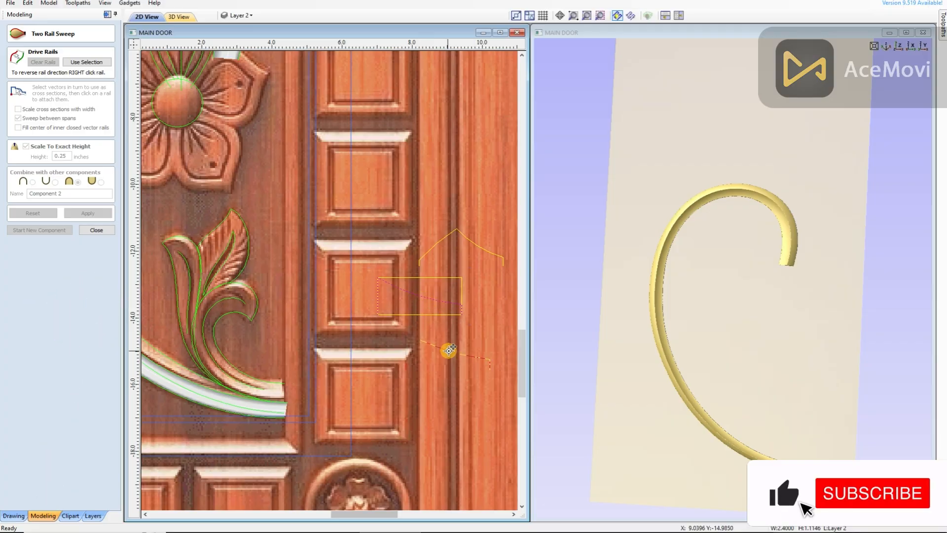
Set the small scroll's two edge curves as Two Rail Sweep drive rails and attach the one-sided concave profile to them
{"action": "key", "text": "Return"}
{"action": "left_click", "coordinate": [645, 240]}
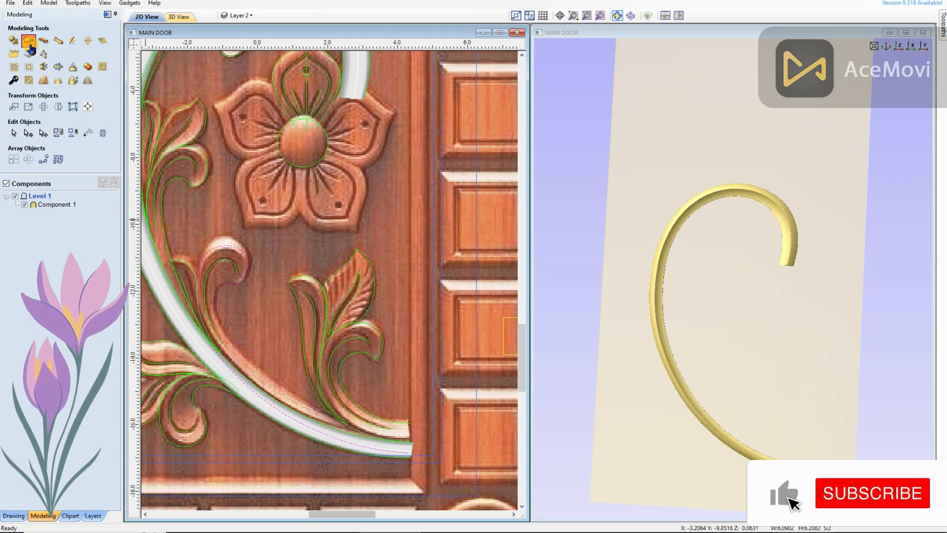
{"action": "left_click", "coordinate": [30, 45]}
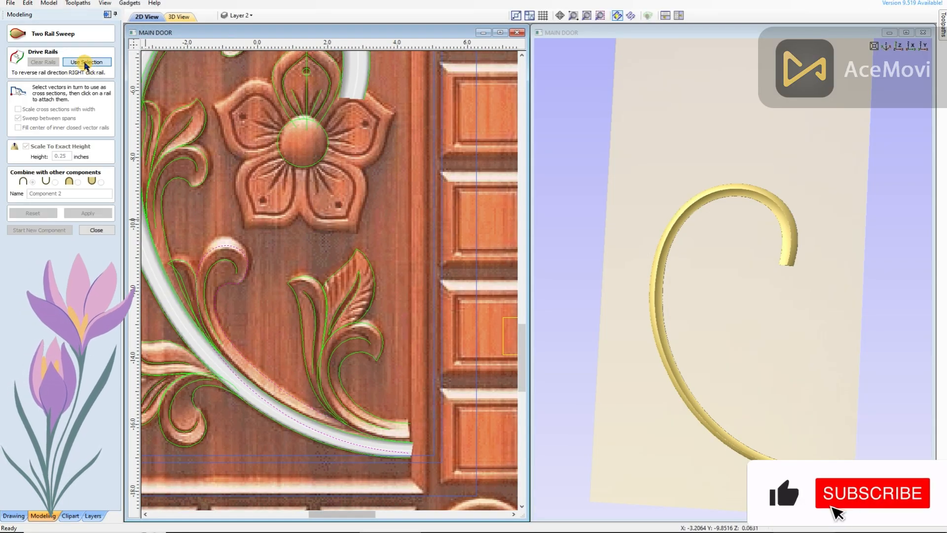
{"action": "left_click", "coordinate": [85, 62]}
{"action": "scroll", "coordinate": [187, 173], "scroll_direction": "down", "scroll_amount": 2}
{"action": "left_click", "coordinate": [419, 308]}
{"action": "left_click", "coordinate": [205, 261]}
Reposition the cross section on the scroll's curl, apply the sweep merged with the stem, and inspect it in 3D
{"action": "scroll", "coordinate": [204, 254], "scroll_direction": "up", "scroll_amount": 2}
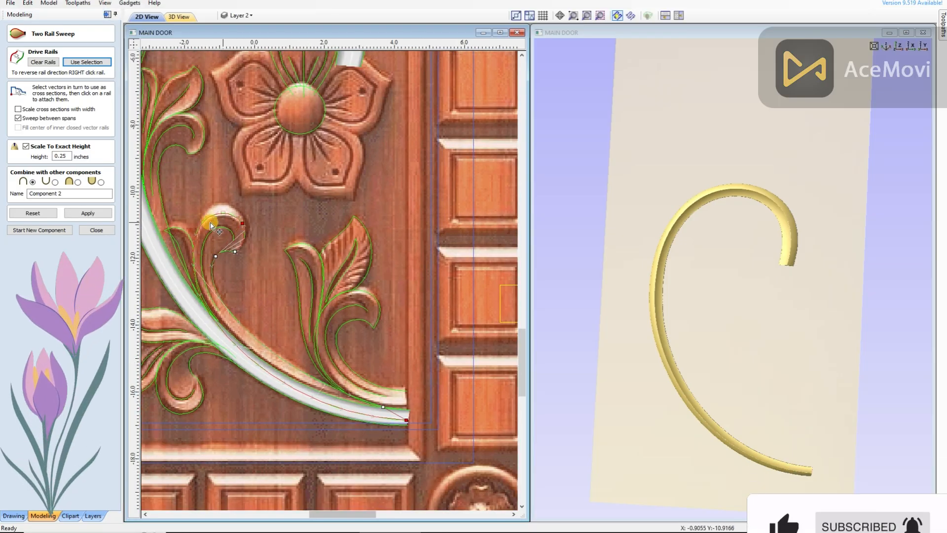
{"action": "left_click_drag", "start_coordinate": [194, 239], "coordinate": [195, 256]}
{"action": "scroll", "coordinate": [196, 256], "scroll_direction": "down", "scroll_amount": 1}
{"action": "scroll", "coordinate": [286, 358], "scroll_direction": "up", "scroll_amount": 1}
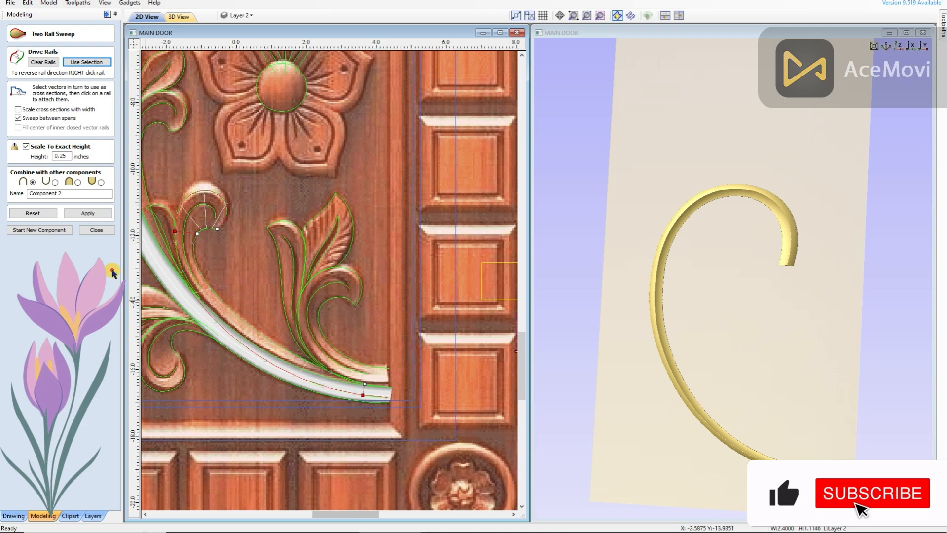
{"action": "left_click", "coordinate": [77, 182]}
{"action": "left_click", "coordinate": [727, 254]}
{"action": "scroll", "coordinate": [726, 253], "scroll_direction": "up", "scroll_amount": 3}
{"action": "mouse_move", "coordinate": [726, 253]}
{"action": "left_mouse_down"}
{"action": "mouse_move", "coordinate": [603, 250]}
{"action": "mouse_move", "coordinate": [753, 212]}
{"action": "mouse_move", "coordinate": [781, 284]}
{"action": "mouse_move", "coordinate": [775, 256]}
{"action": "left_mouse_up"}
{"action": "scroll", "coordinate": [651, 237], "scroll_direction": "up", "scroll_amount": 2}
{"action": "scroll", "coordinate": [375, 321], "scroll_direction": "down", "scroll_amount": 1}
{"action": "scroll", "coordinate": [259, 301], "scroll_direction": "up", "scroll_amount": 2}
Adjust the nodes of the scroll's outer rail along the stem and reapply the sweep
{"action": "left_click", "coordinate": [259, 309]}
{"action": "key", "text": "n"}
{"action": "scroll", "coordinate": [256, 323], "scroll_direction": "up", "scroll_amount": 1}
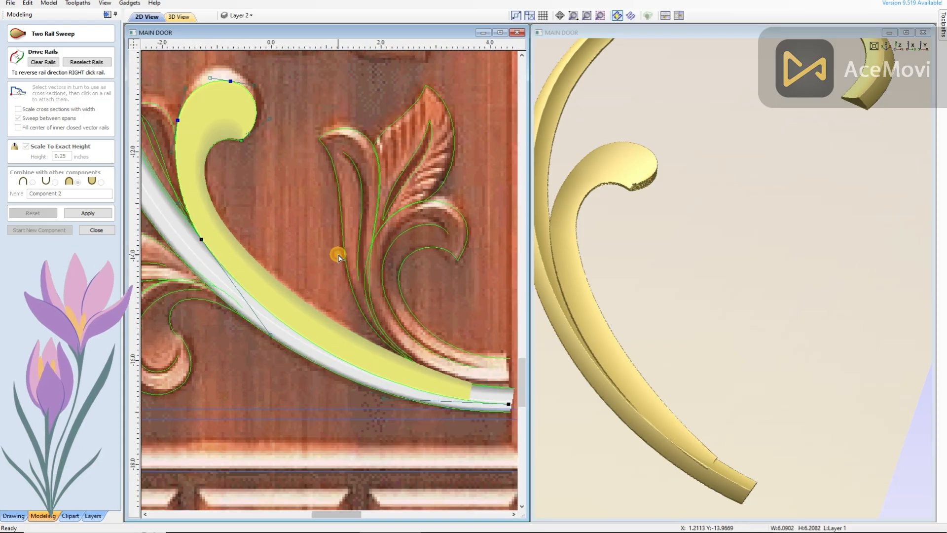
{"action": "scroll", "coordinate": [500, 410], "scroll_direction": "up", "scroll_amount": 1}
{"action": "left_click", "coordinate": [89, 214]}
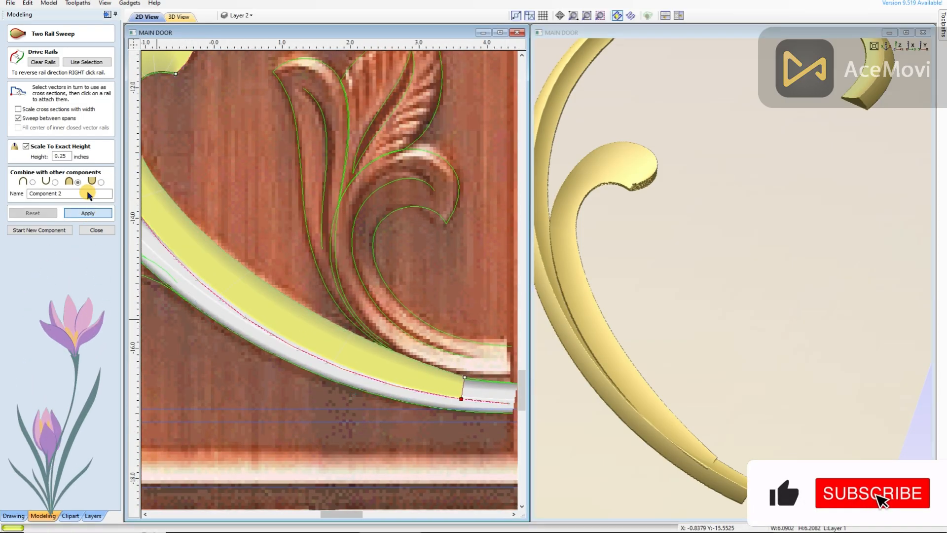
Refine the nodes of the scroll's outer rail at its lower end near the stem's tip, reapply the sweep and check it in 3D
{"action": "scroll", "coordinate": [471, 291], "scroll_direction": "down", "scroll_amount": 1}
{"action": "scroll", "coordinate": [469, 387], "scroll_direction": "up", "scroll_amount": 1}
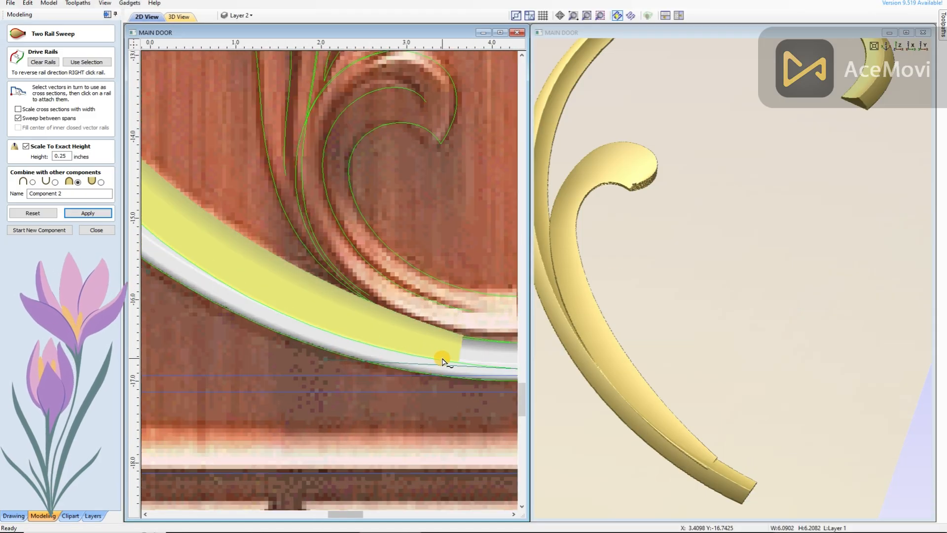
{"action": "left_click", "coordinate": [88, 214]}
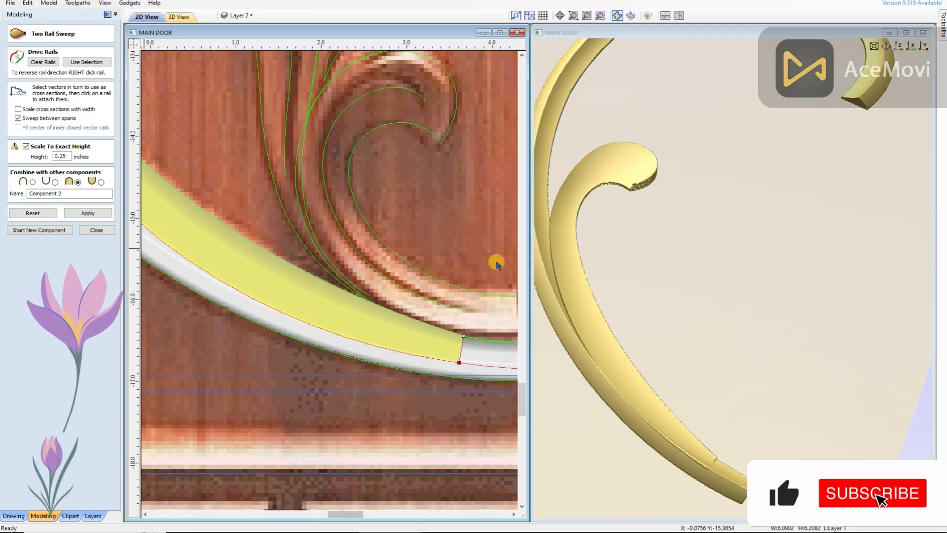
{"action": "scroll", "coordinate": [425, 268], "scroll_direction": "down", "scroll_amount": 1}
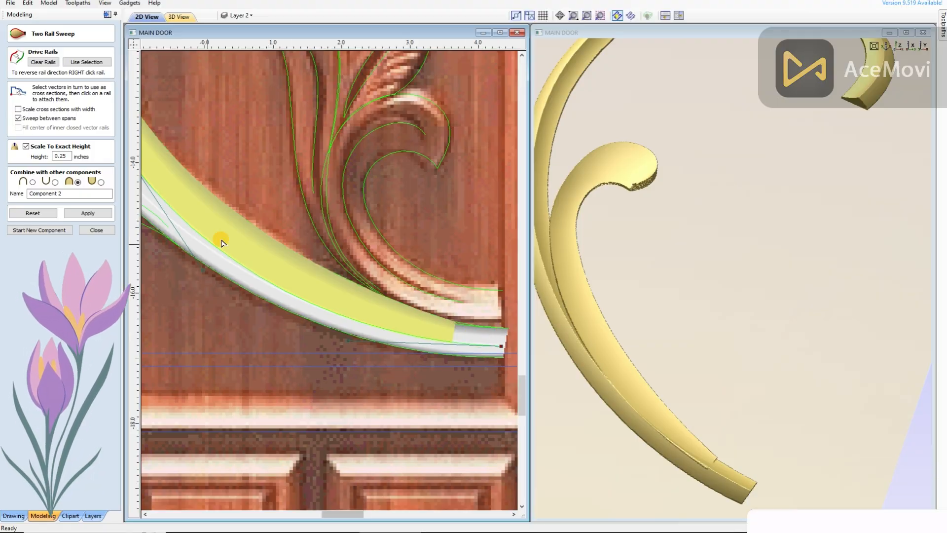
{"action": "left_click", "coordinate": [79, 213]}
{"action": "scroll", "coordinate": [690, 345], "scroll_direction": "down", "scroll_amount": 2}
{"action": "left_click_drag", "start_coordinate": [689, 345], "coordinate": [683, 327]}
{"action": "scroll", "coordinate": [291, 358], "scroll_direction": "down", "scroll_amount": 2}
{"action": "scroll", "coordinate": [696, 278], "scroll_direction": "up", "scroll_amount": 3}
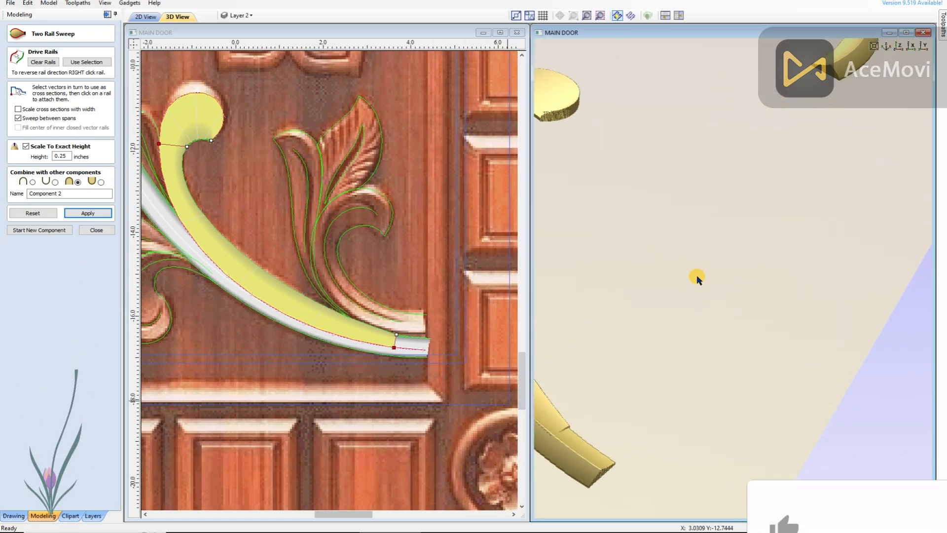
Lower the corner node on the low side of the one-sided concave profile, reapply the scroll's sweep and inspect it in 3D
{"action": "scroll", "coordinate": [697, 278], "scroll_direction": "down", "scroll_amount": 3}
{"action": "scroll", "coordinate": [257, 331], "scroll_direction": "down", "scroll_amount": 3}
{"action": "scroll", "coordinate": [459, 317], "scroll_direction": "up", "scroll_amount": 3}
{"action": "middle_click_drag", "start_coordinate": [470, 318], "coordinate": [374, 317]}
{"action": "scroll", "coordinate": [438, 302], "scroll_direction": "up", "scroll_amount": 2}
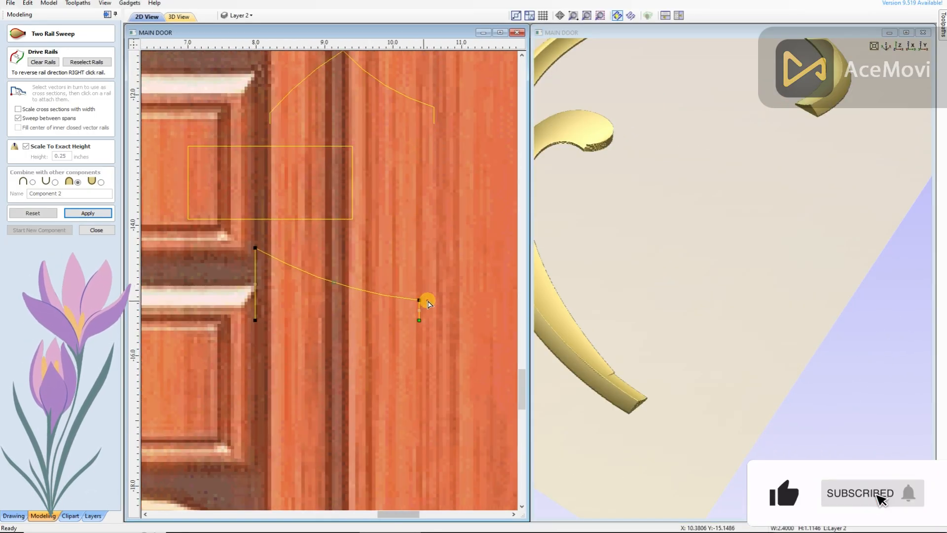
{"action": "scroll", "coordinate": [419, 301], "scroll_direction": "up", "scroll_amount": 2}
{"action": "left_click", "coordinate": [418, 299]}
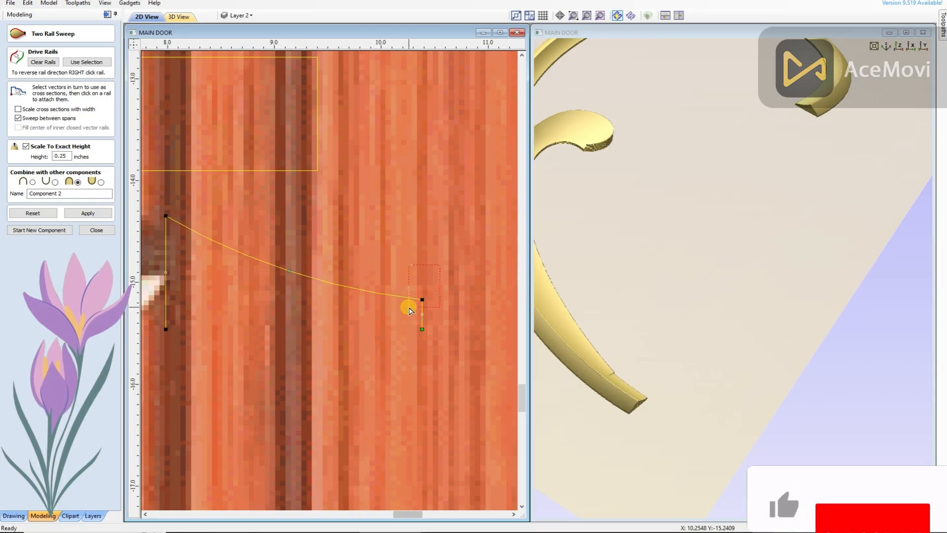
{"action": "left_click", "coordinate": [102, 214]}
{"action": "left_click", "coordinate": [404, 359]}
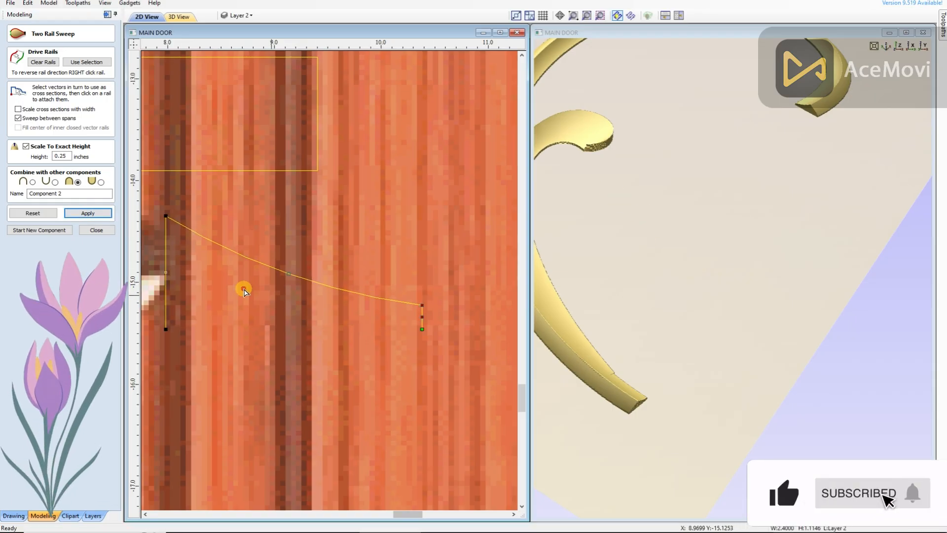
{"action": "left_click", "coordinate": [73, 217]}
{"action": "scroll", "coordinate": [656, 296], "scroll_direction": "down", "scroll_amount": 4}
{"action": "left_click_drag", "start_coordinate": [654, 298], "coordinate": [676, 241]}
{"action": "scroll", "coordinate": [718, 282], "scroll_direction": "up", "scroll_amount": 4}
{"action": "scroll", "coordinate": [279, 277], "scroll_direction": "down", "scroll_amount": 2}
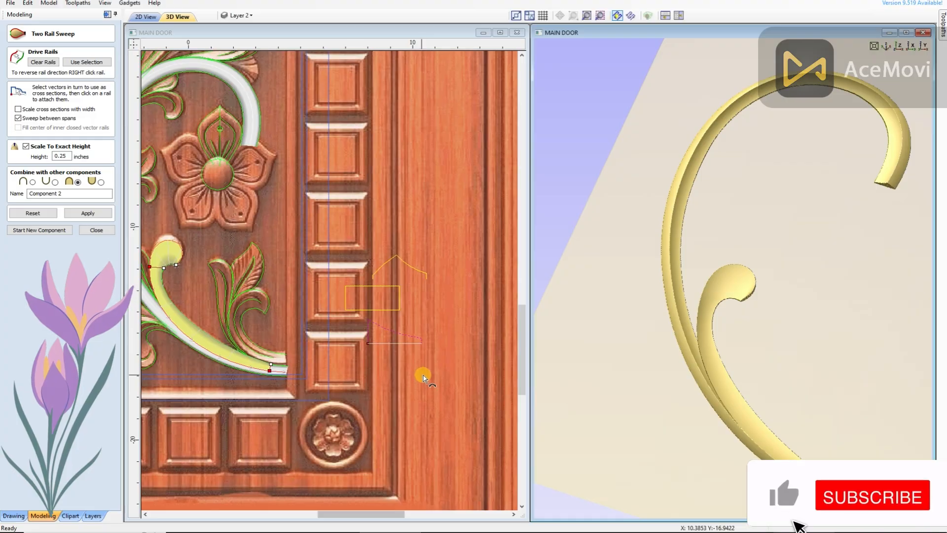
Reattach the lowered profile to the scroll's rails, reapply the sweep and examine the whole stem in 3D
{"action": "scroll", "coordinate": [453, 307], "scroll_direction": "down", "scroll_amount": 1}
{"action": "scroll", "coordinate": [241, 235], "scroll_direction": "up", "scroll_amount": 1}
{"action": "left_click_drag", "start_coordinate": [716, 296], "coordinate": [762, 301]}
{"action": "scroll", "coordinate": [205, 285], "scroll_direction": "up", "scroll_amount": 4}
{"action": "left_click_drag", "start_coordinate": [195, 280], "coordinate": [195, 271]}
{"action": "scroll", "coordinate": [207, 279], "scroll_direction": "up", "scroll_amount": 1}
{"action": "scroll", "coordinate": [234, 271], "scroll_direction": "down", "scroll_amount": 1}
{"action": "left_click", "coordinate": [88, 213]}
{"action": "left_click_drag", "start_coordinate": [645, 269], "coordinate": [726, 319]}
{"action": "scroll", "coordinate": [370, 367], "scroll_direction": "down", "scroll_amount": 2}
{"action": "scroll", "coordinate": [468, 473], "scroll_direction": "up", "scroll_amount": 2}
{"action": "left_click", "coordinate": [467, 469]}
{"action": "scroll", "coordinate": [432, 444], "scroll_direction": "up", "scroll_amount": 1}
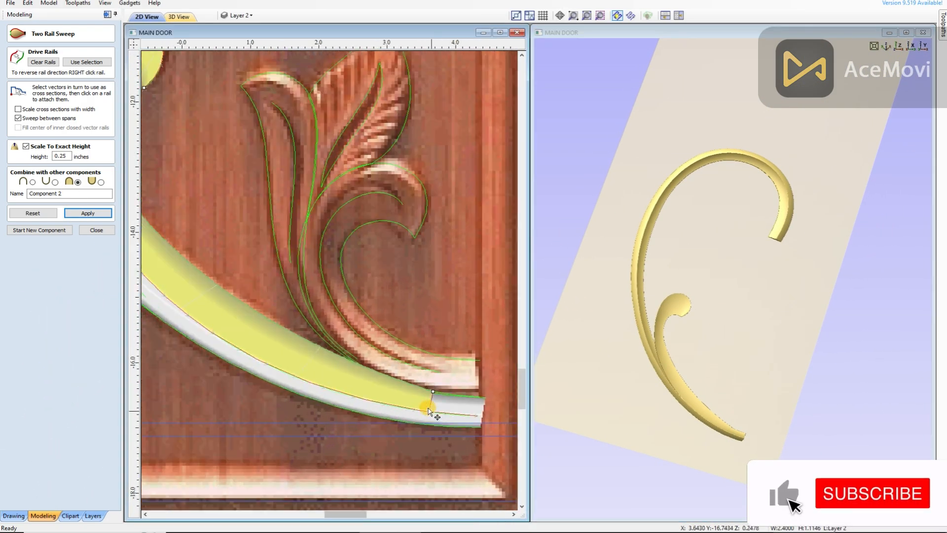
Node-edit the scroll's inner rail where it meets the stem and reapply the sweep
{"action": "scroll", "coordinate": [286, 328], "scroll_direction": "down", "scroll_amount": 1}
{"action": "key", "text": "n"}
{"action": "left_click", "coordinate": [288, 329]}
{"action": "scroll", "coordinate": [338, 372], "scroll_direction": "up", "scroll_amount": 1}
{"action": "left_click", "coordinate": [103, 215]}
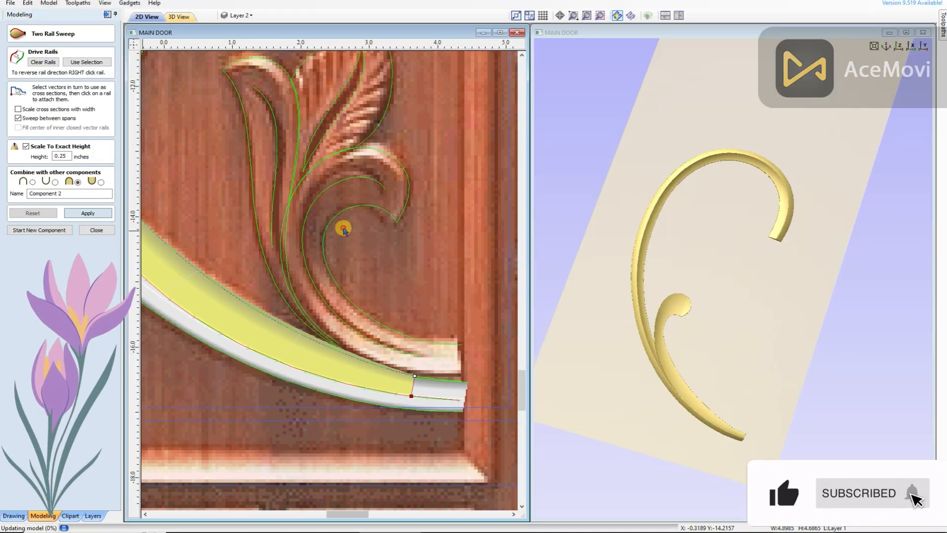
{"action": "left_click_drag", "start_coordinate": [745, 307], "coordinate": [751, 311]}
Reshape the lower span of the scroll's inner rail into a smoother curve, reapply the sweep and start a new component
{"action": "left_click", "coordinate": [425, 351]}
{"action": "scroll", "coordinate": [424, 351], "scroll_direction": "up", "scroll_amount": 3}
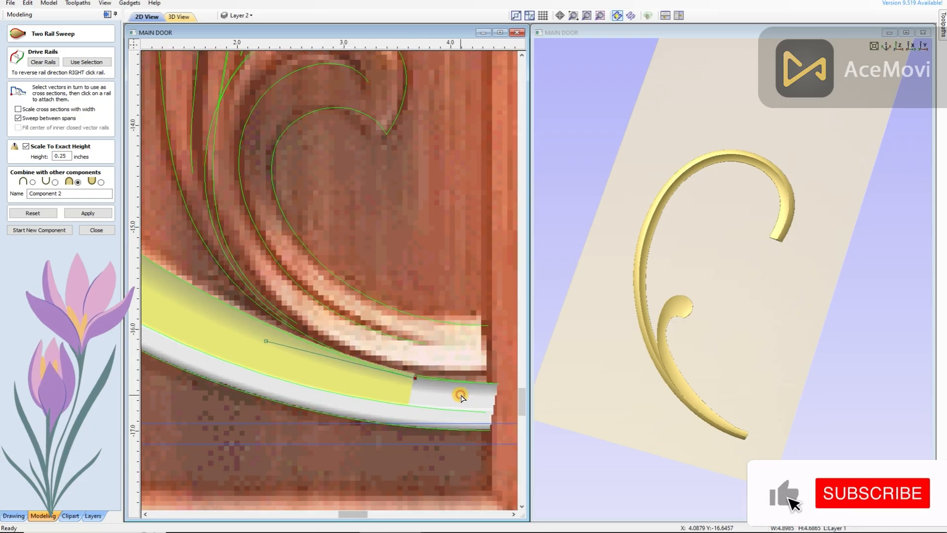
{"action": "mouse_move", "coordinate": [700, 297]}
{"action": "left_mouse_down"}
{"action": "mouse_move", "coordinate": [678, 331]}
{"action": "mouse_move", "coordinate": [708, 332]}
{"action": "mouse_move", "coordinate": [704, 312]}
{"action": "left_mouse_up"}
{"action": "scroll", "coordinate": [409, 290], "scroll_direction": "down", "scroll_amount": 2}
{"action": "scroll", "coordinate": [400, 290], "scroll_direction": "down", "scroll_amount": 2}
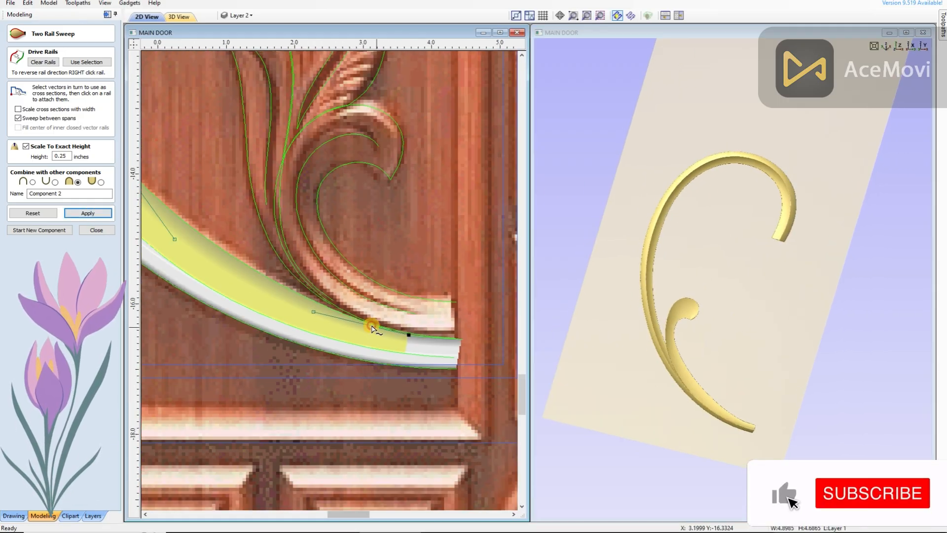
{"action": "left_click", "coordinate": [85, 213]}
{"action": "left_click_drag", "start_coordinate": [691, 238], "coordinate": [771, 272]}
{"action": "scroll", "coordinate": [429, 295], "scroll_direction": "down", "scroll_amount": 2}
{"action": "left_click_drag", "start_coordinate": [706, 390], "coordinate": [681, 286]}
{"action": "left_click", "coordinate": [71, 230]}
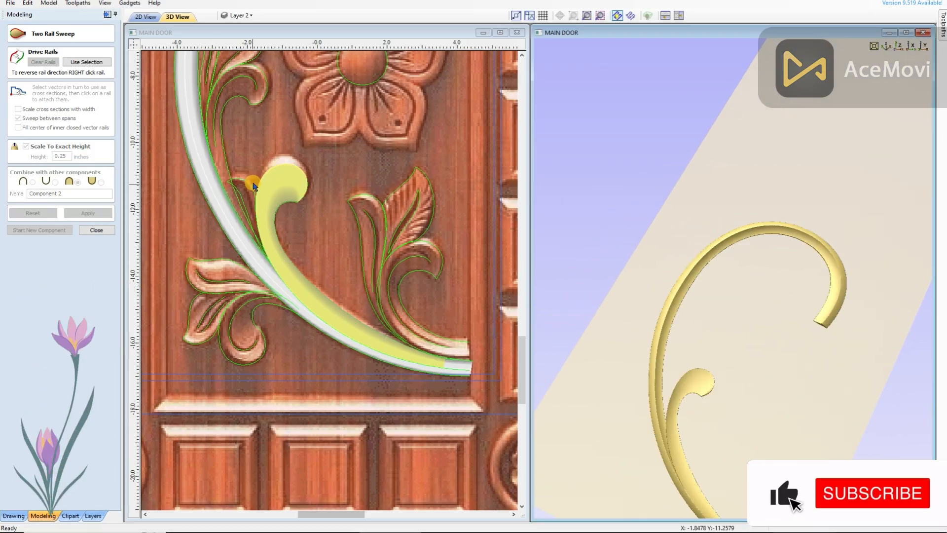
Set the edges of the small leaf beside the scroll as drive rails and sweep the one-sided profile, merged at 0.25 inches
{"action": "scroll", "coordinate": [250, 199], "scroll_direction": "up", "scroll_amount": 1}
{"action": "left_click", "coordinate": [249, 199]}
{"action": "scroll", "coordinate": [193, 240], "scroll_direction": "down", "scroll_amount": 1}
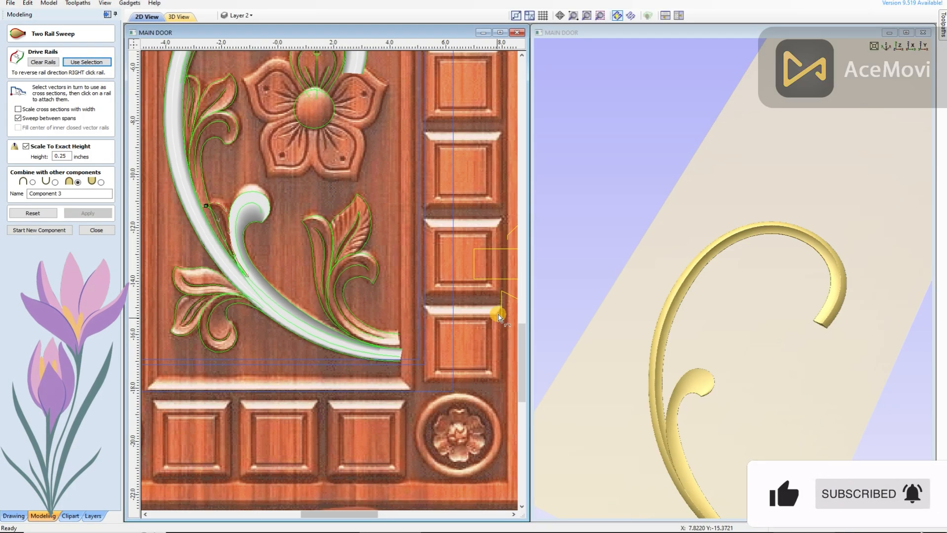
{"action": "scroll", "coordinate": [211, 240], "scroll_direction": "up", "scroll_amount": 2}
{"action": "left_click", "coordinate": [237, 200]}
{"action": "left_click", "coordinate": [88, 213]}
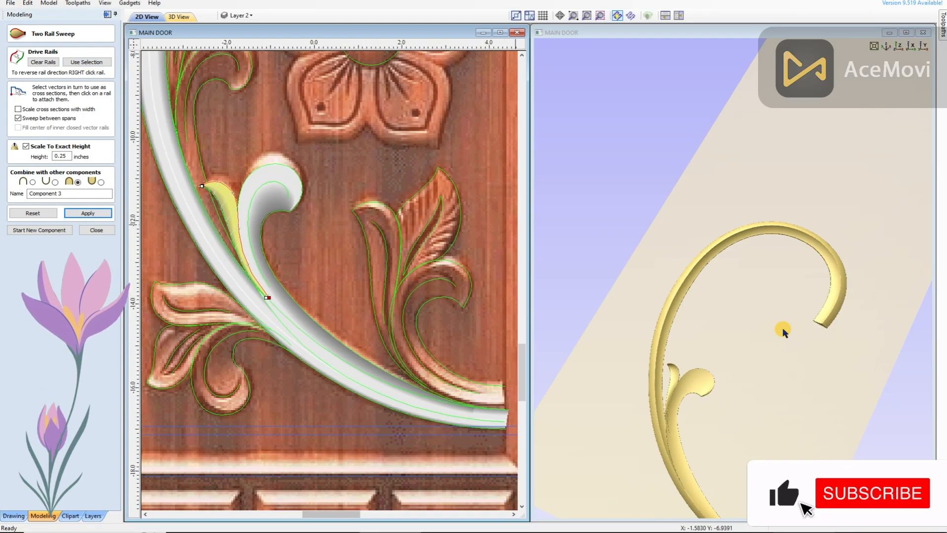
{"action": "middle_click_drag", "start_coordinate": [758, 409], "coordinate": [759, 310]}
{"action": "scroll", "coordinate": [781, 266], "scroll_direction": "up", "scroll_amount": 2}
{"action": "scroll", "coordinate": [277, 278], "scroll_direction": "up", "scroll_amount": 1}
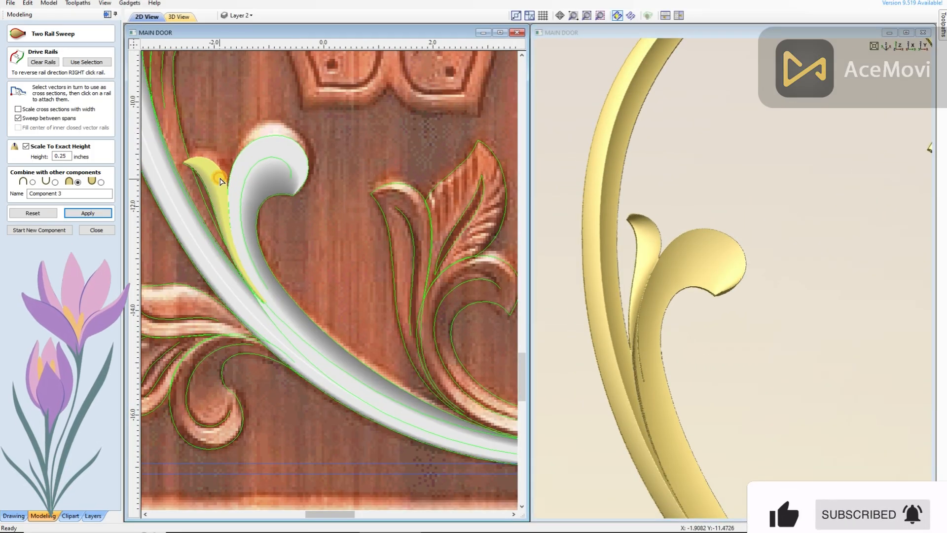
Adjust the nodes at the base of the small leaf's edge facing the scroll, reapply its sweep and view it in 3D
{"action": "scroll", "coordinate": [256, 312], "scroll_direction": "up", "scroll_amount": 1}
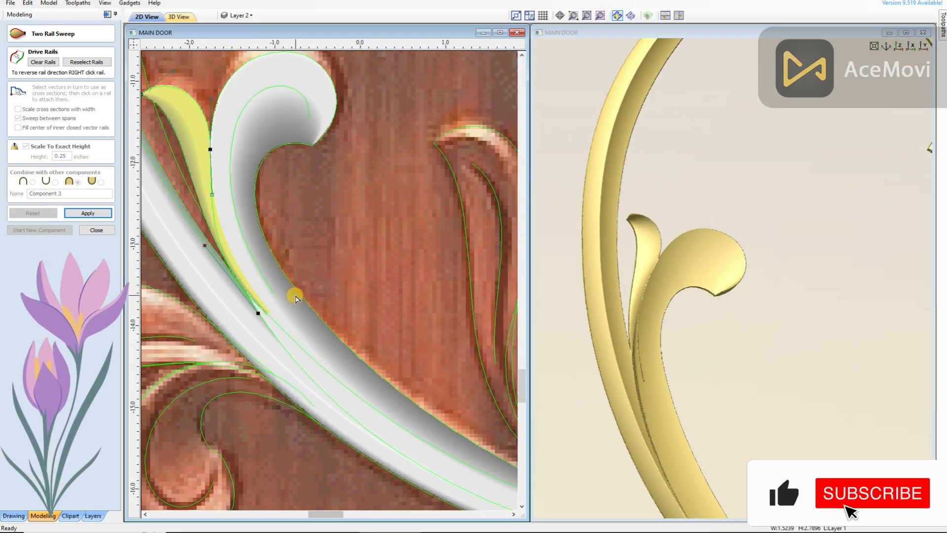
{"action": "left_click", "coordinate": [762, 250]}
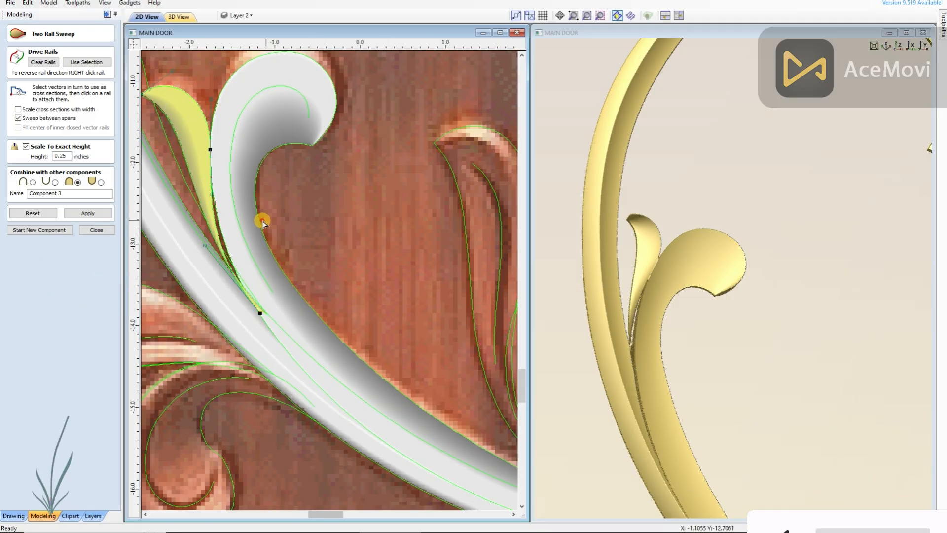
{"action": "scroll", "coordinate": [252, 308], "scroll_direction": "up", "scroll_amount": 1}
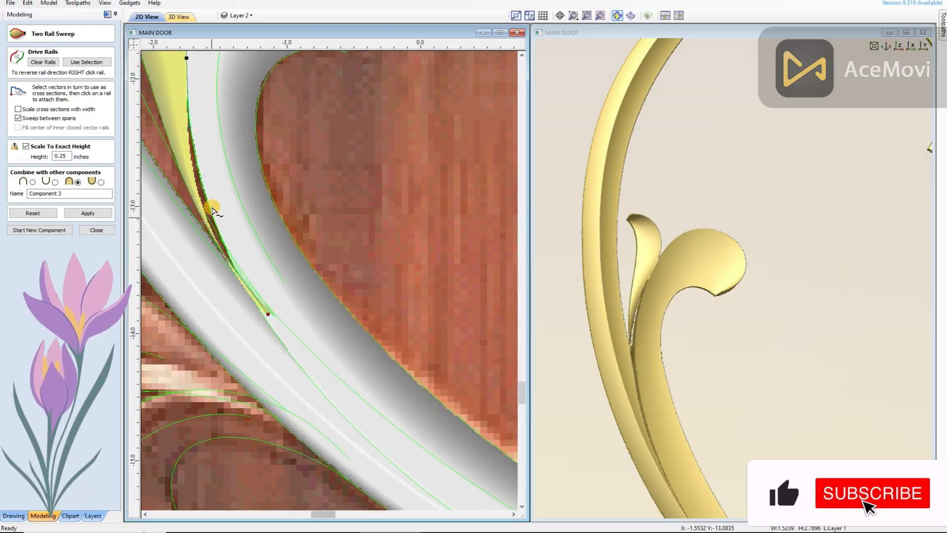
{"action": "left_click", "coordinate": [101, 214]}
{"action": "left_click", "coordinate": [758, 201]}
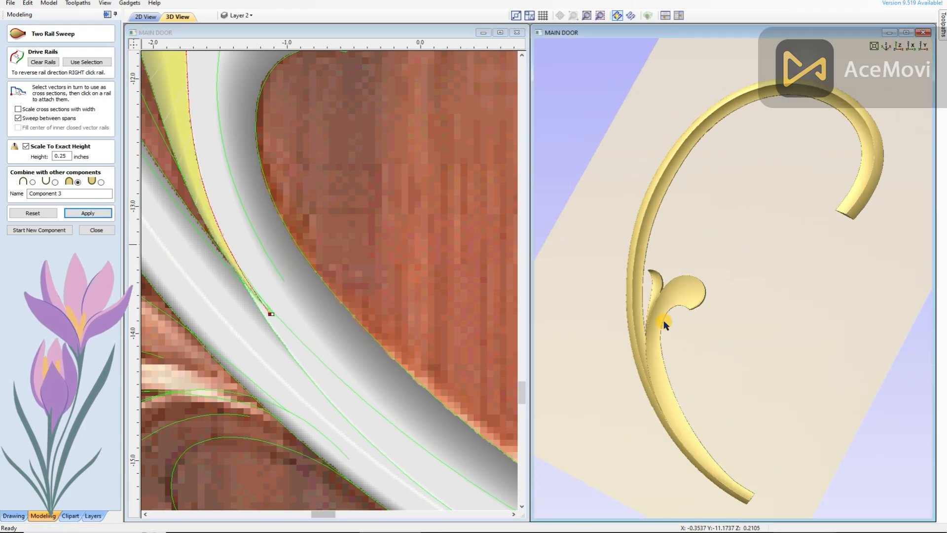
{"action": "scroll", "coordinate": [286, 285], "scroll_direction": "down", "scroll_amount": 4}
{"action": "scroll", "coordinate": [474, 307], "scroll_direction": "up", "scroll_amount": 1}
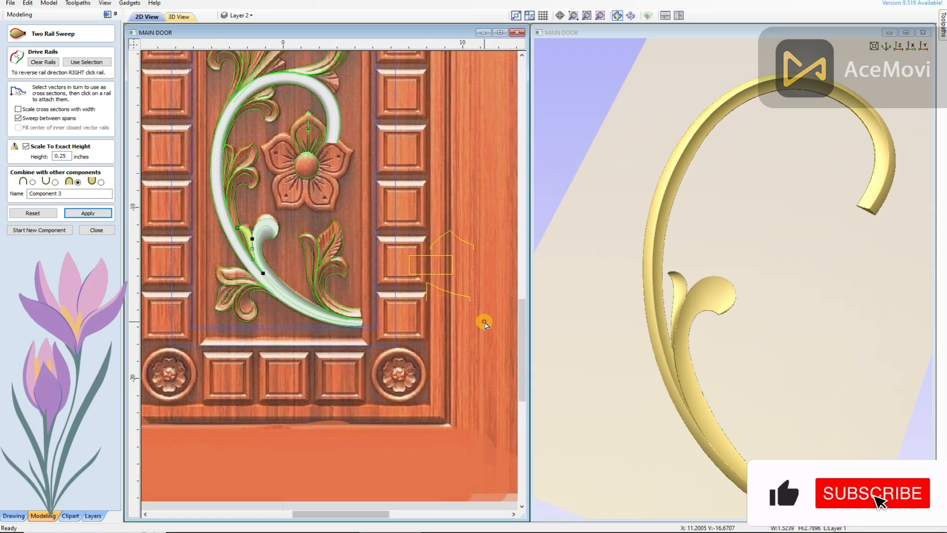
Copy the one-sided concave profile below the original, make its slope shallower and straighter, and use it for the small leaf's sweep
{"action": "scroll", "coordinate": [449, 292], "scroll_direction": "up", "scroll_amount": 2}
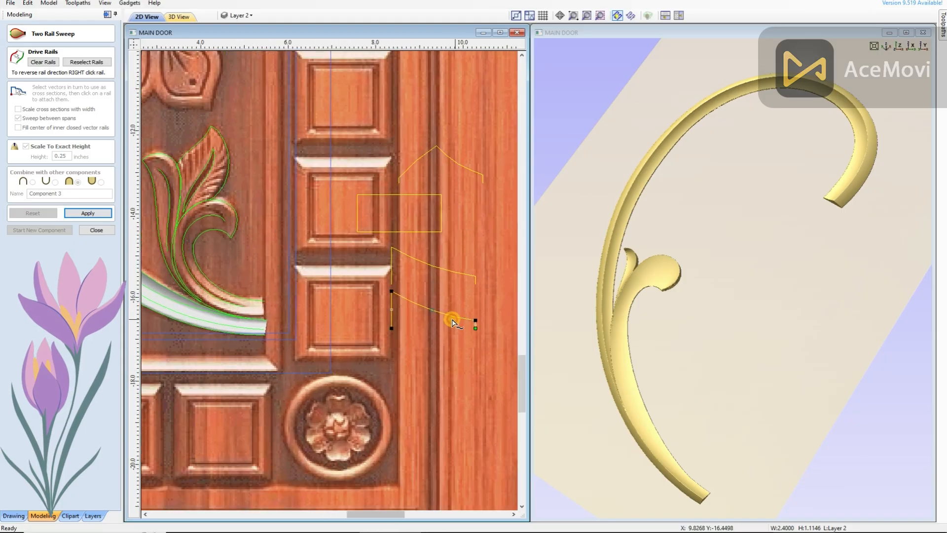
{"action": "scroll", "coordinate": [439, 320], "scroll_direction": "down", "scroll_amount": 1}
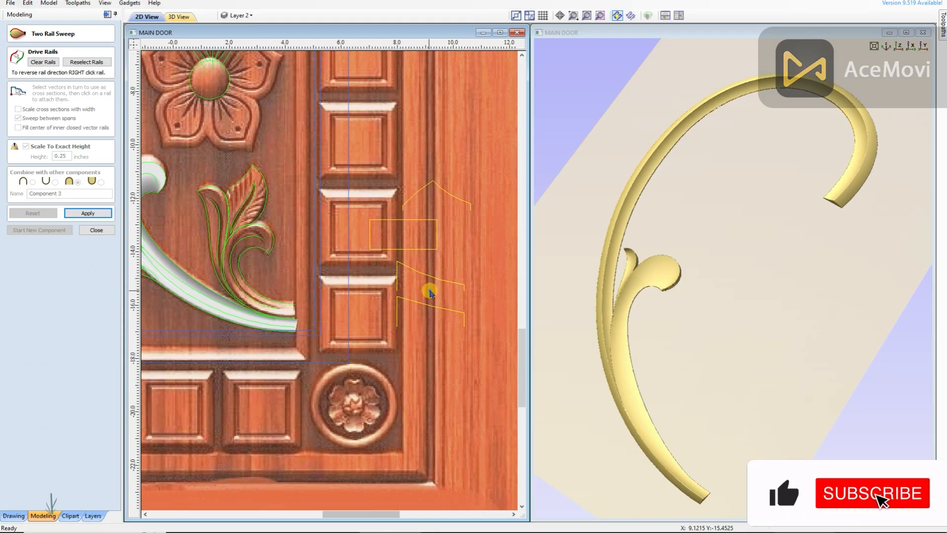
{"action": "left_click", "coordinate": [86, 61]}
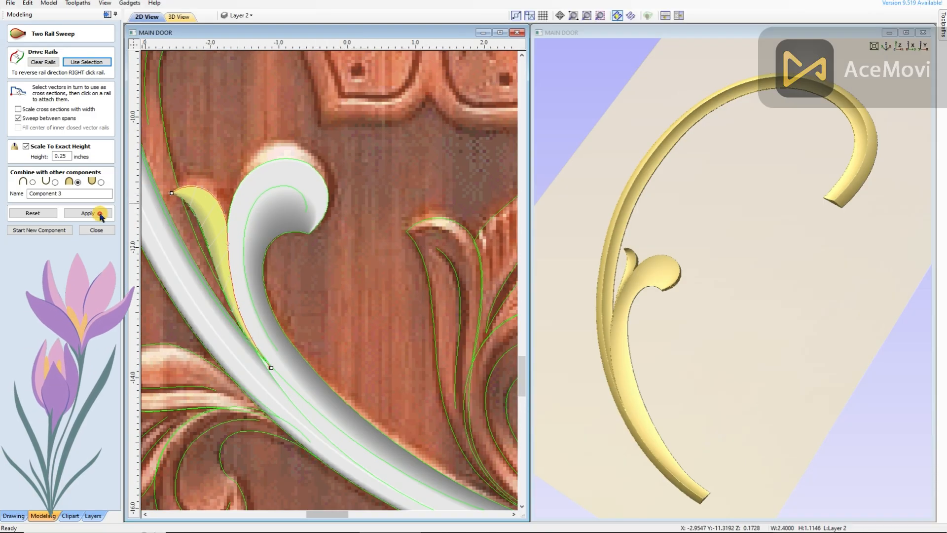
{"action": "left_click", "coordinate": [100, 214]}
{"action": "left_click_drag", "start_coordinate": [668, 202], "coordinate": [372, 336]}
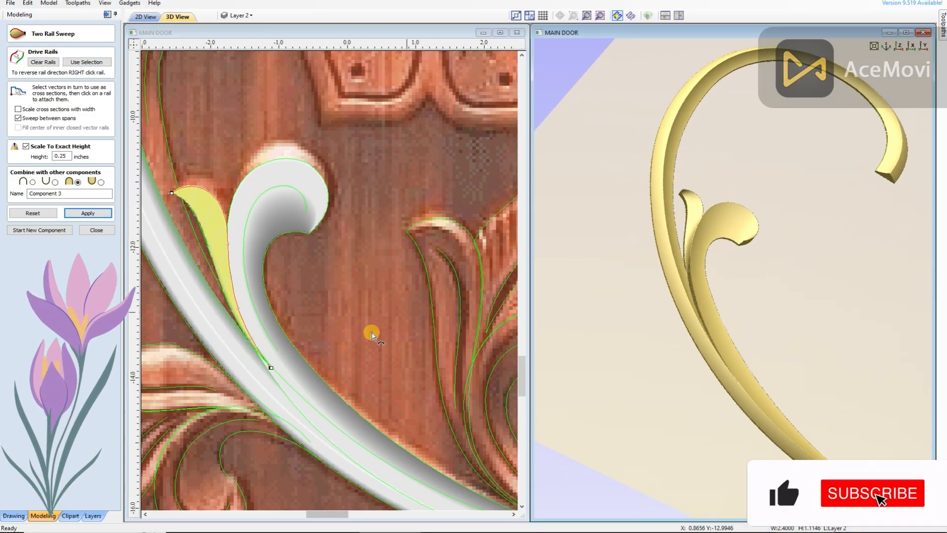
Reapply the small leaf's sweep, check it in 3D and finish the Two Rail Sweep
{"action": "left_click", "coordinate": [82, 213]}
{"action": "left_click_drag", "start_coordinate": [778, 253], "coordinate": [709, 332]}
{"action": "scroll", "coordinate": [288, 230], "scroll_direction": "down", "scroll_amount": 3}
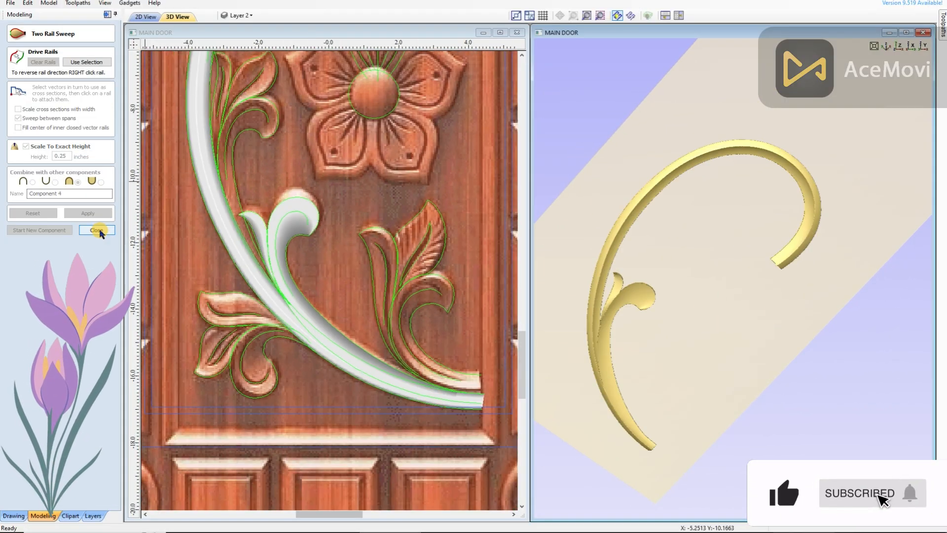
{"action": "left_click", "coordinate": [96, 230]}
Select the four edge curves of the split leaf and scroll above the stem's lower end and set them as Two Rail Sweep rails
{"action": "scroll", "coordinate": [291, 222], "scroll_direction": "down", "scroll_amount": 3}
{"action": "scroll", "coordinate": [287, 262], "scroll_direction": "up", "scroll_amount": 4}
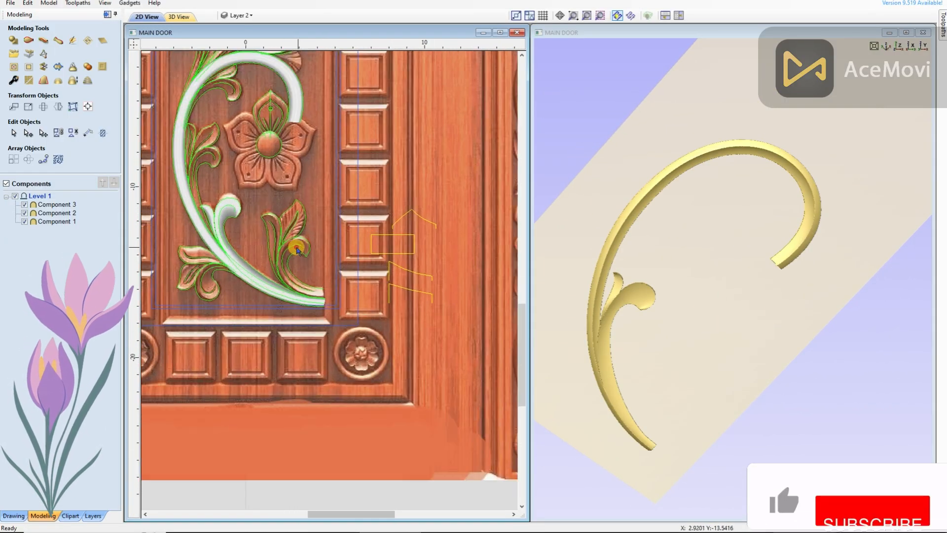
{"action": "scroll", "coordinate": [288, 262], "scroll_direction": "up", "scroll_amount": 1}
{"action": "scroll", "coordinate": [224, 176], "scroll_direction": "down", "scroll_amount": 2}
{"action": "scroll", "coordinate": [228, 205], "scroll_direction": "up", "scroll_amount": 4}
{"action": "scroll", "coordinate": [351, 331], "scroll_direction": "down", "scroll_amount": 1}
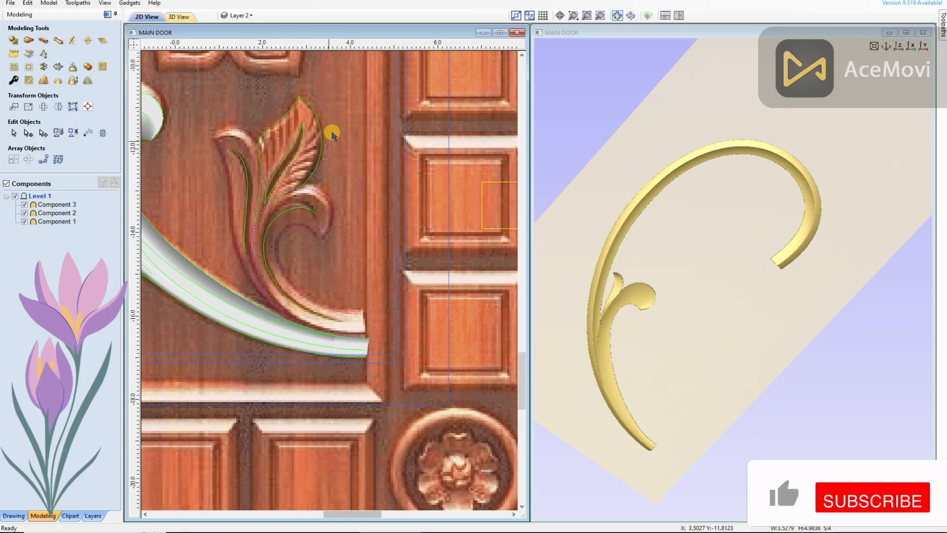
{"action": "scroll", "coordinate": [313, 249], "scroll_direction": "up", "scroll_amount": 1}
{"action": "scroll", "coordinate": [311, 276], "scroll_direction": "down", "scroll_amount": 3}
{"action": "scroll", "coordinate": [317, 248], "scroll_direction": "up", "scroll_amount": 1}
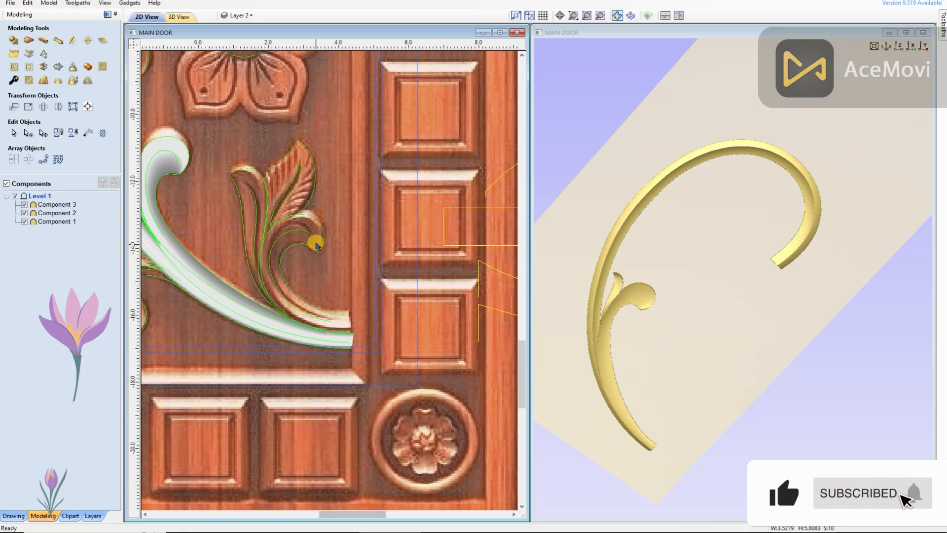
{"action": "scroll", "coordinate": [234, 192], "scroll_direction": "down", "scroll_amount": 4}
{"action": "left_click", "coordinate": [28, 40]}
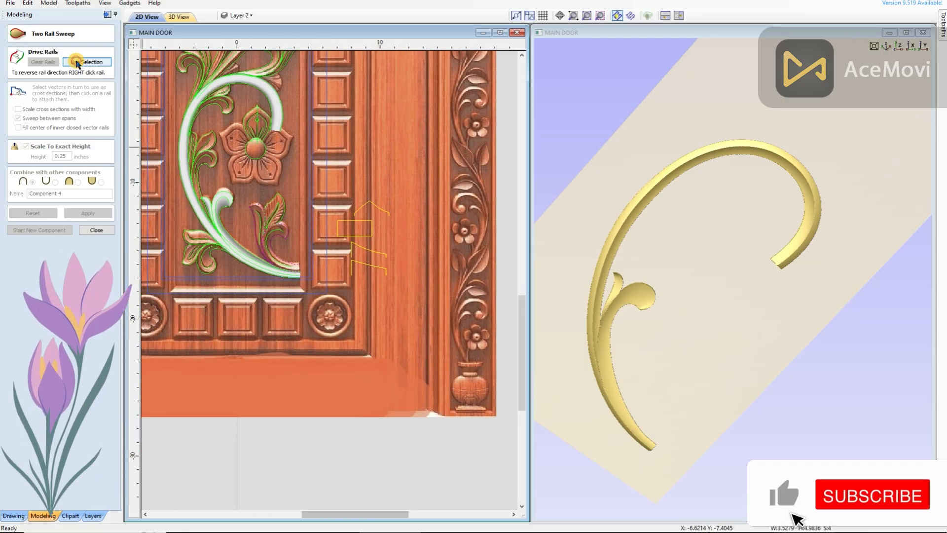
Attach the concave one-sided profile to both rail pairs, apply the sweep as a merged component and reverse the lower scroll's section direction
{"action": "scroll", "coordinate": [315, 257], "scroll_direction": "up", "scroll_amount": 1}
{"action": "scroll", "coordinate": [320, 258], "scroll_direction": "down", "scroll_amount": 1}
{"action": "scroll", "coordinate": [320, 259], "scroll_direction": "down", "scroll_amount": 2}
{"action": "scroll", "coordinate": [364, 266], "scroll_direction": "up", "scroll_amount": 5}
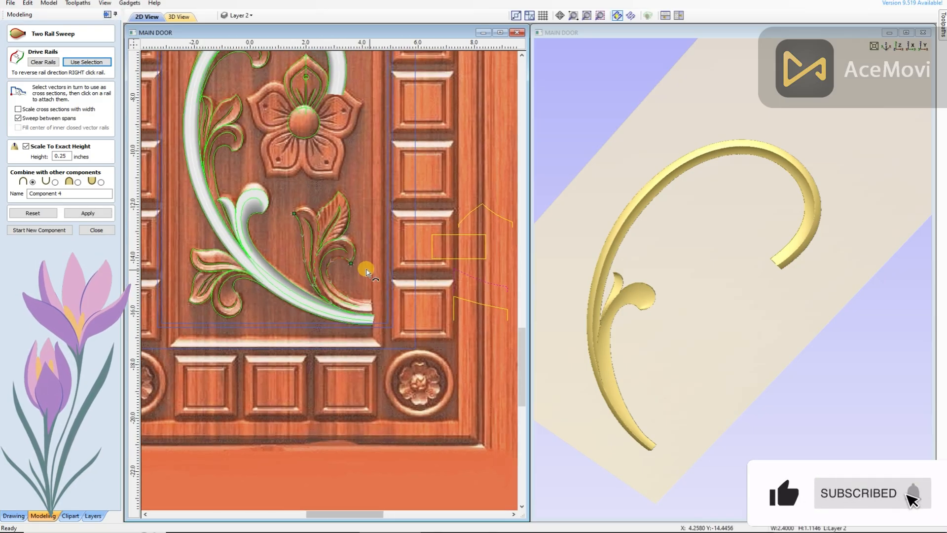
{"action": "scroll", "coordinate": [286, 256], "scroll_direction": "up", "scroll_amount": 1}
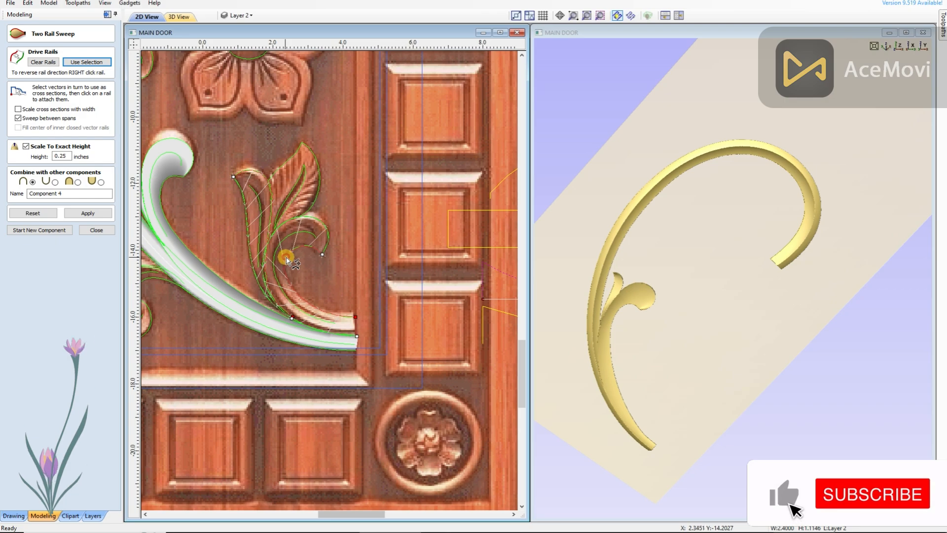
{"action": "scroll", "coordinate": [274, 215], "scroll_direction": "up", "scroll_amount": 1}
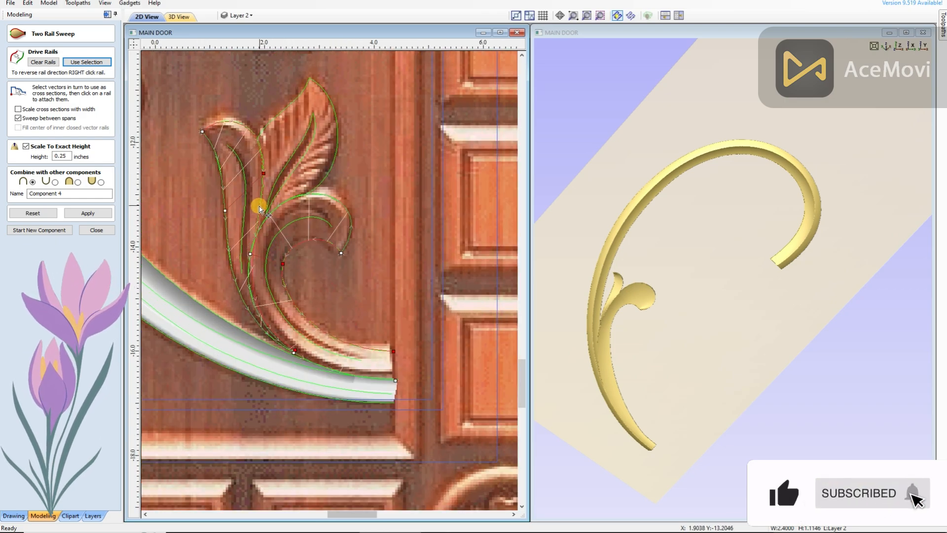
{"action": "scroll", "coordinate": [259, 206], "scroll_direction": "down", "scroll_amount": 1}
{"action": "left_click", "coordinate": [78, 183]}
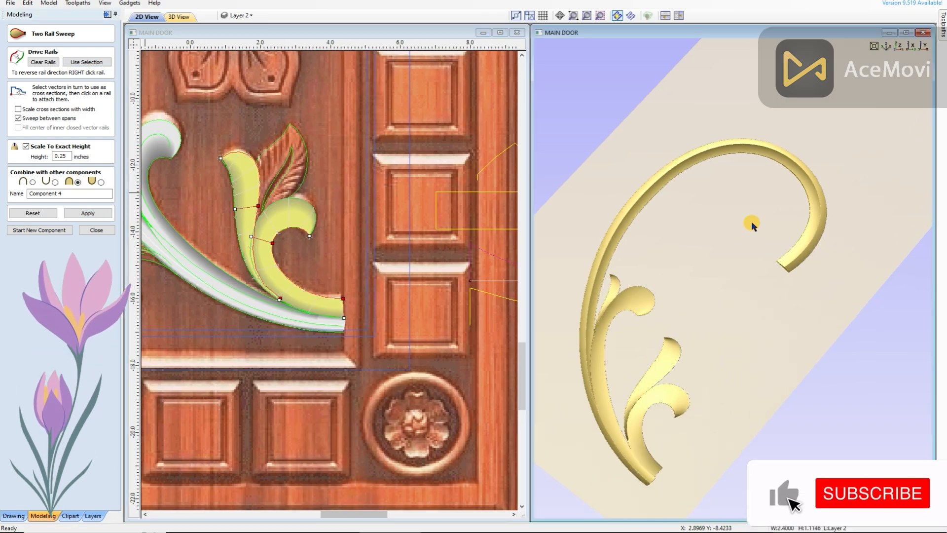
{"action": "left_click_drag", "start_coordinate": [750, 220], "coordinate": [746, 178]}
{"action": "left_click", "coordinate": [99, 213]}
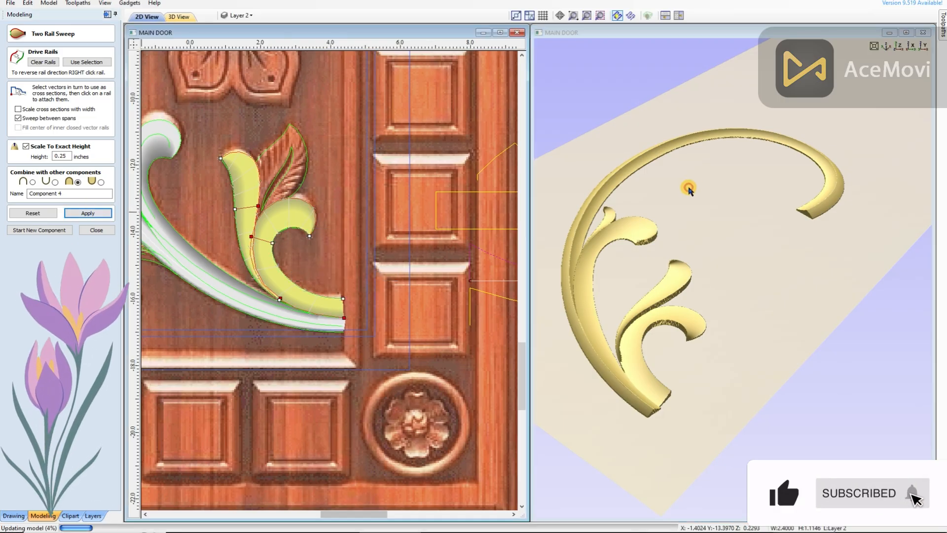
Refine the inner edge curve where the split leaf meets the lower scroll and reapply the Two Rail Sweep
{"action": "scroll", "coordinate": [332, 261], "scroll_direction": "up", "scroll_amount": 2}
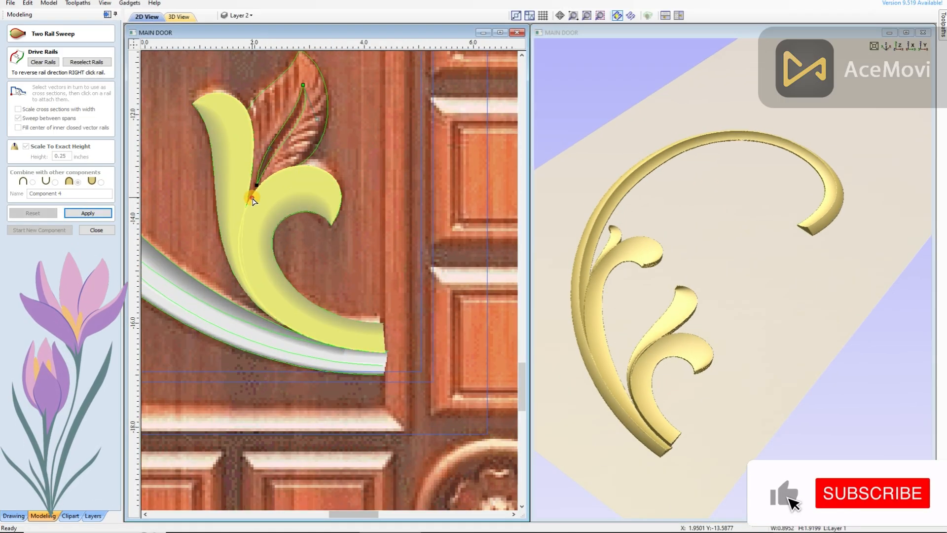
{"action": "scroll", "coordinate": [251, 239], "scroll_direction": "up", "scroll_amount": 1}
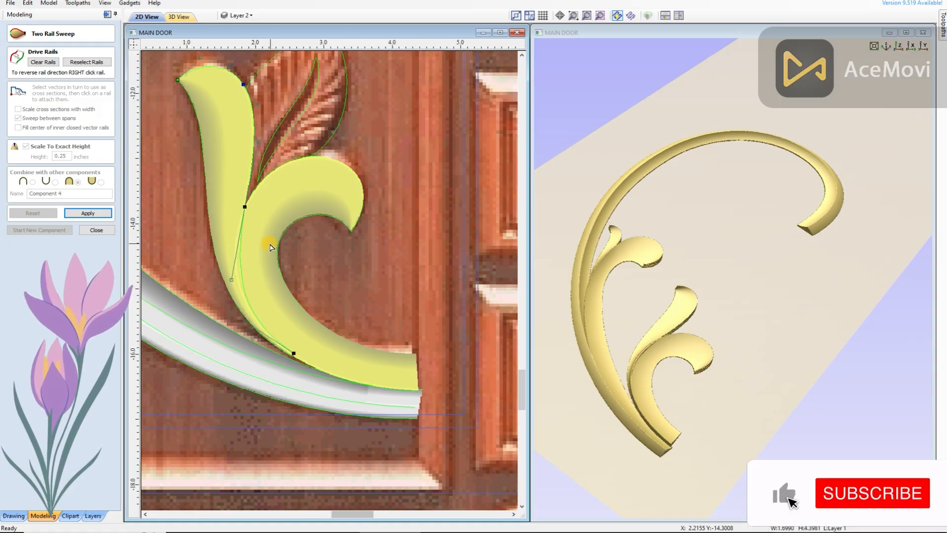
{"action": "scroll", "coordinate": [270, 246], "scroll_direction": "up", "scroll_amount": 2}
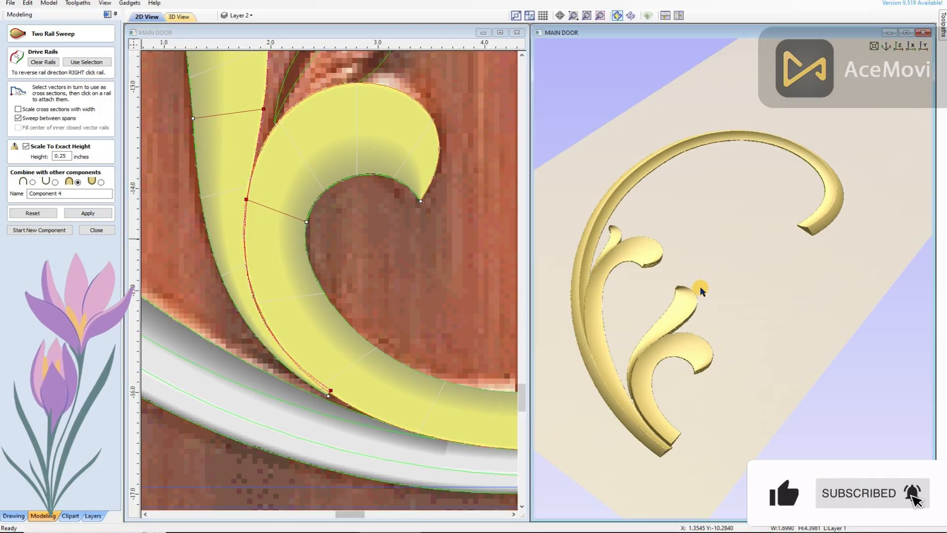
{"action": "left_click", "coordinate": [81, 214]}
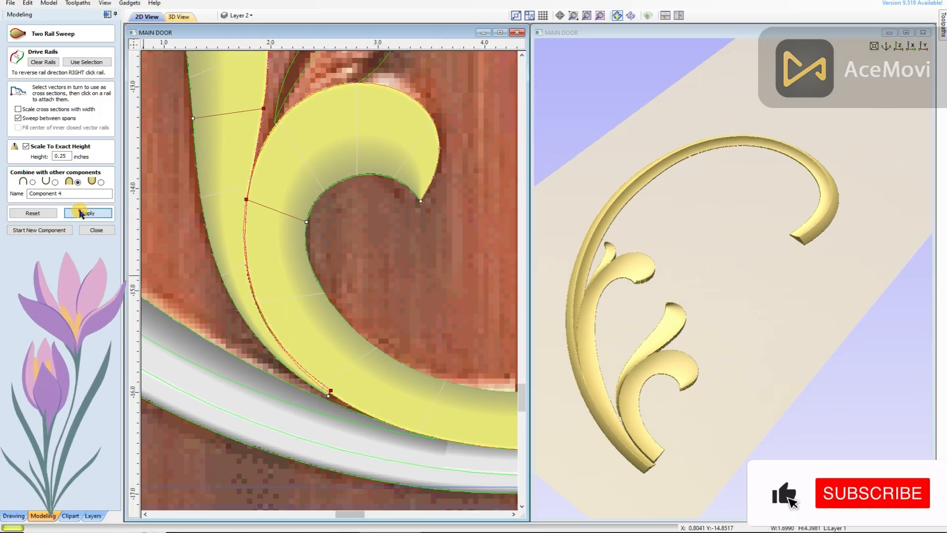
{"action": "left_click_drag", "start_coordinate": [727, 264], "coordinate": [751, 303]}
{"action": "scroll", "coordinate": [376, 311], "scroll_direction": "down", "scroll_amount": 5}
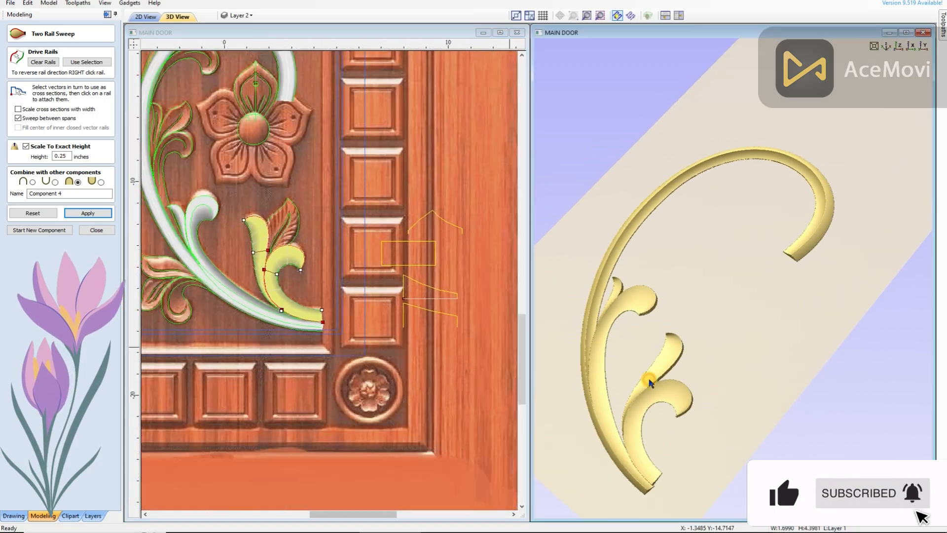
Add a profile section across the scroll at the split leaf's base, reapply the sweep and check the joint in 3D
{"action": "scroll", "coordinate": [291, 328], "scroll_direction": "up", "scroll_amount": 10}
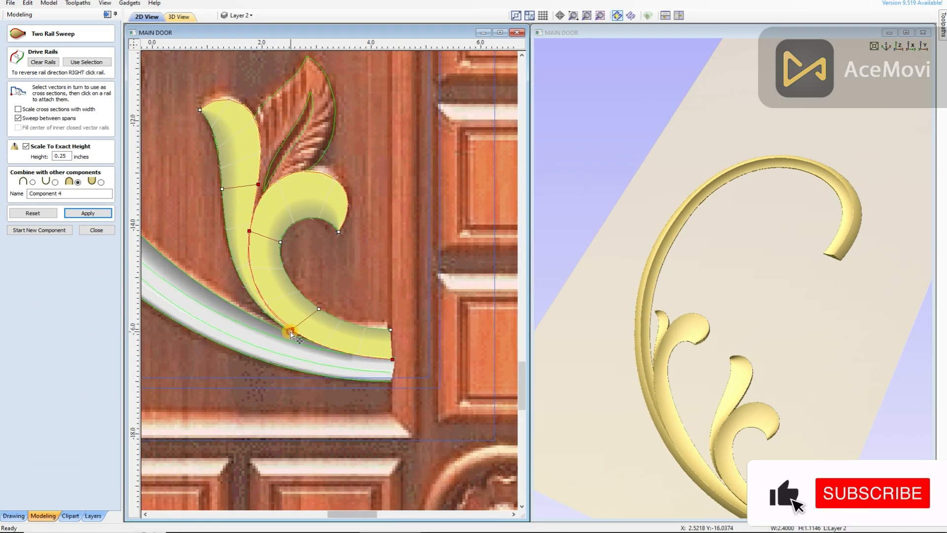
{"action": "scroll", "coordinate": [293, 329], "scroll_direction": "up", "scroll_amount": 4}
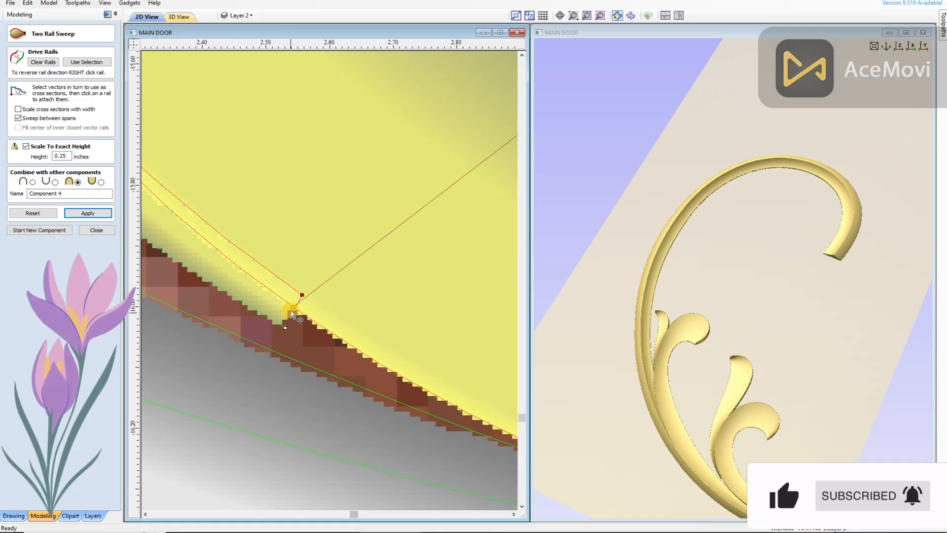
{"action": "scroll", "coordinate": [299, 299], "scroll_direction": "down", "scroll_amount": 9}
{"action": "scroll", "coordinate": [340, 235], "scroll_direction": "up", "scroll_amount": 2}
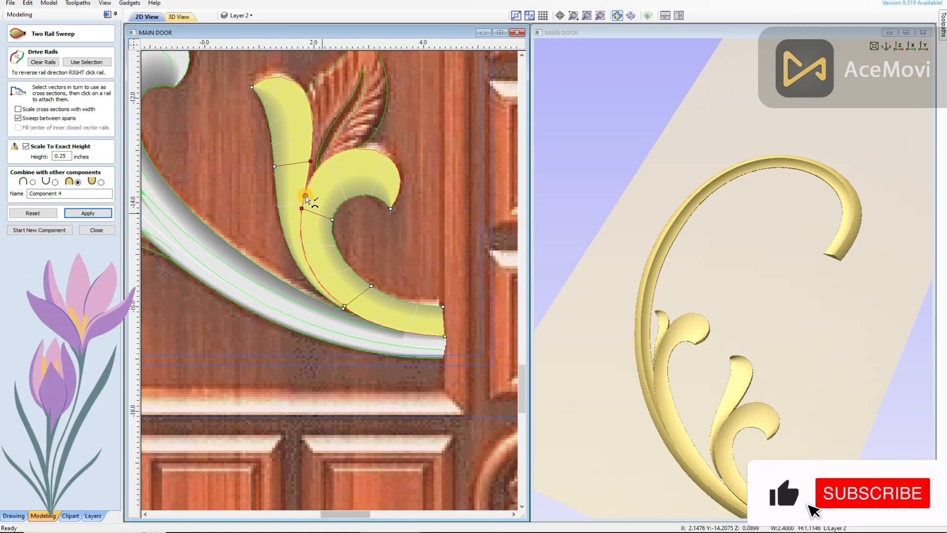
{"action": "scroll", "coordinate": [441, 223], "scroll_direction": "down", "scroll_amount": 2}
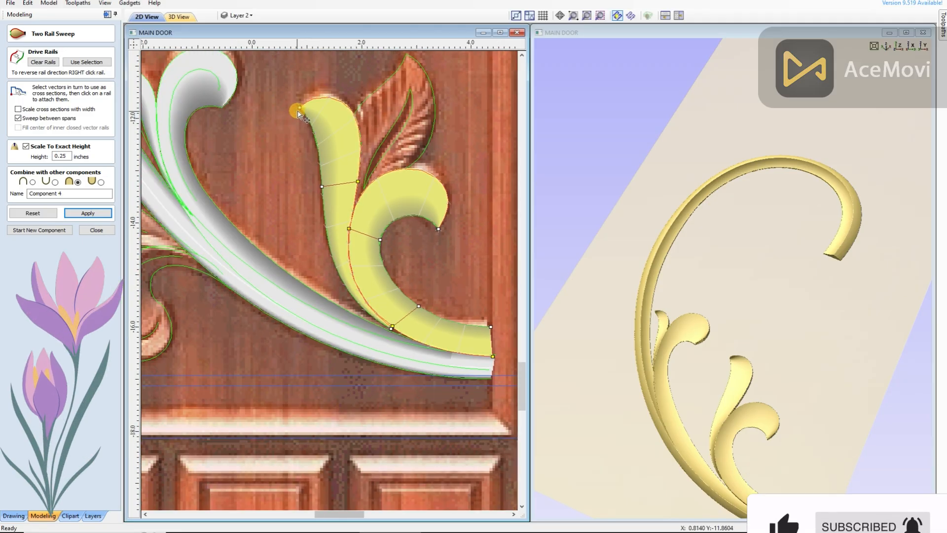
{"action": "left_click", "coordinate": [79, 220]}
{"action": "left_click_drag", "start_coordinate": [719, 188], "coordinate": [696, 263]}
{"action": "scroll", "coordinate": [332, 253], "scroll_direction": "down", "scroll_amount": 5}
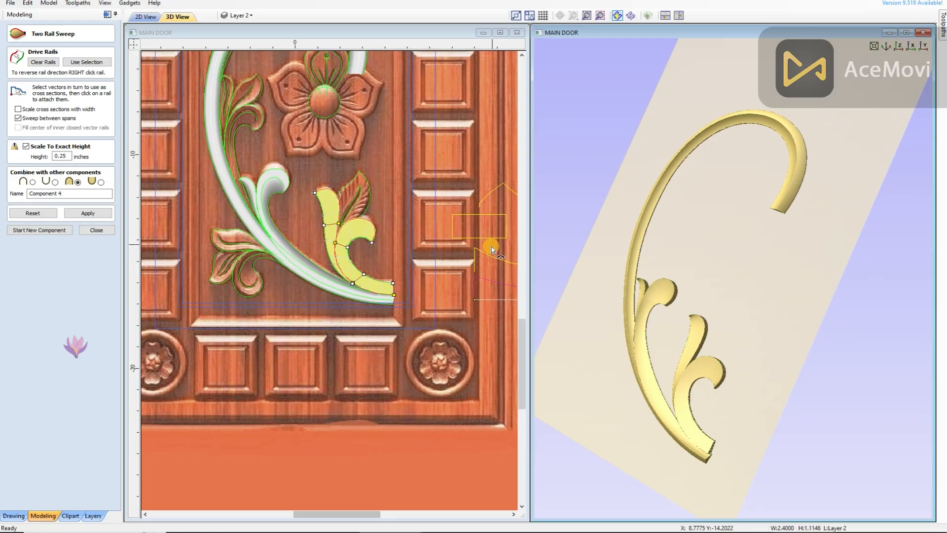
Attach the steeper concave profile to the scroll's rails, reapply the sweep and check the shape in 3D
{"action": "left_click", "coordinate": [471, 261]}
{"action": "left_click", "coordinate": [482, 254]}
{"action": "middle_click_drag", "start_coordinate": [482, 254], "coordinate": [448, 253]}
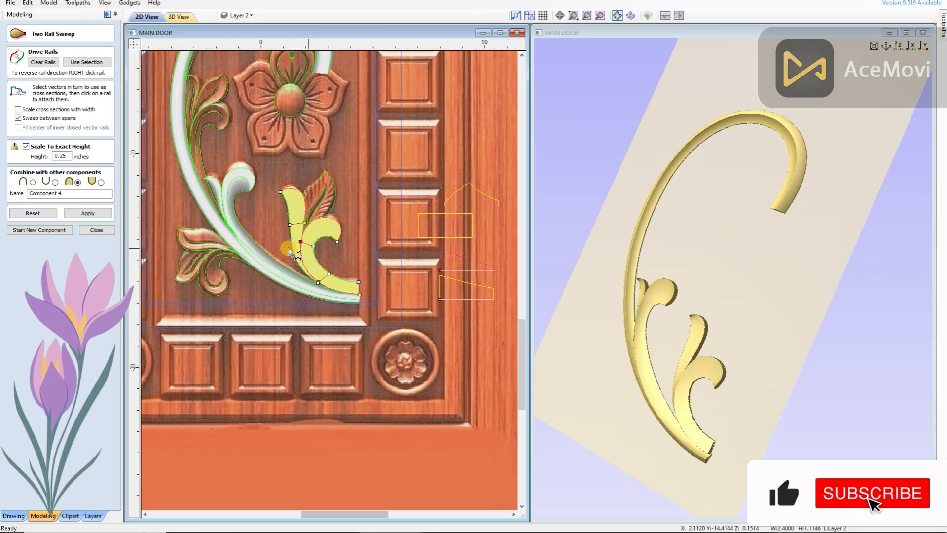
{"action": "left_click", "coordinate": [93, 213]}
{"action": "scroll", "coordinate": [319, 291], "scroll_direction": "up", "scroll_amount": 5}
{"action": "left_click_drag", "start_coordinate": [587, 268], "coordinate": [727, 248]}
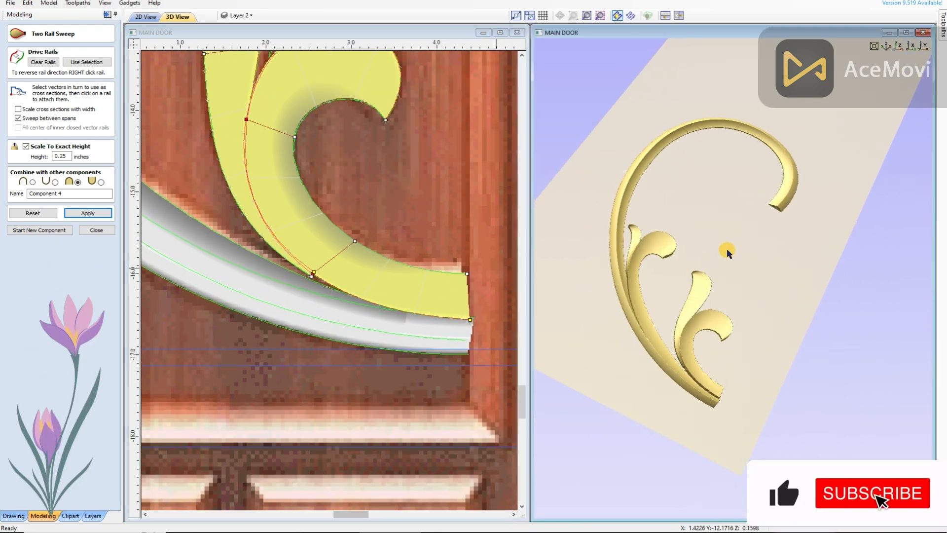
{"action": "scroll", "coordinate": [364, 293], "scroll_direction": "down", "scroll_amount": 7}
{"action": "left_click_drag", "start_coordinate": [771, 299], "coordinate": [740, 335]}
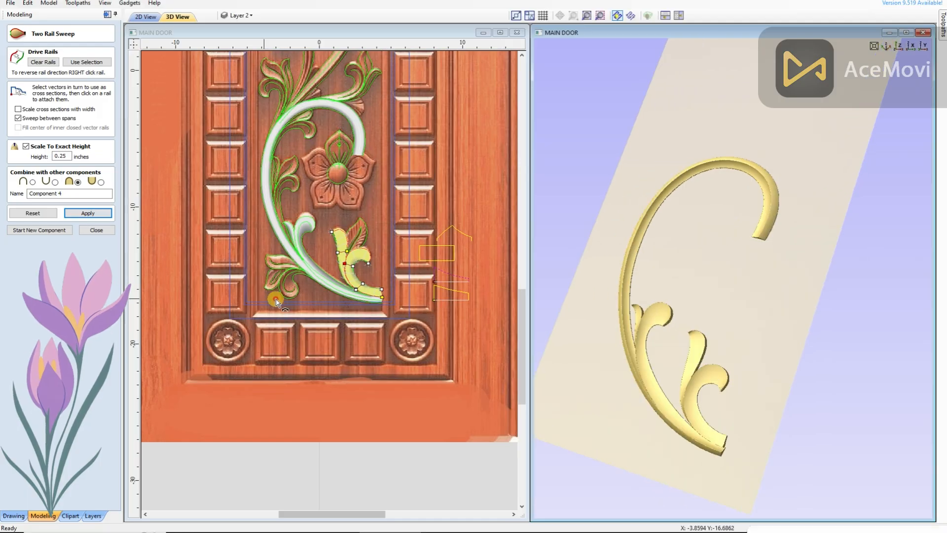
Start a new component and set the edge curves of the leaf and scroll on the stem's outer side as rails
{"action": "scroll", "coordinate": [277, 212], "scroll_direction": "up", "scroll_amount": 2}
{"action": "scroll", "coordinate": [256, 320], "scroll_direction": "up", "scroll_amount": 4}
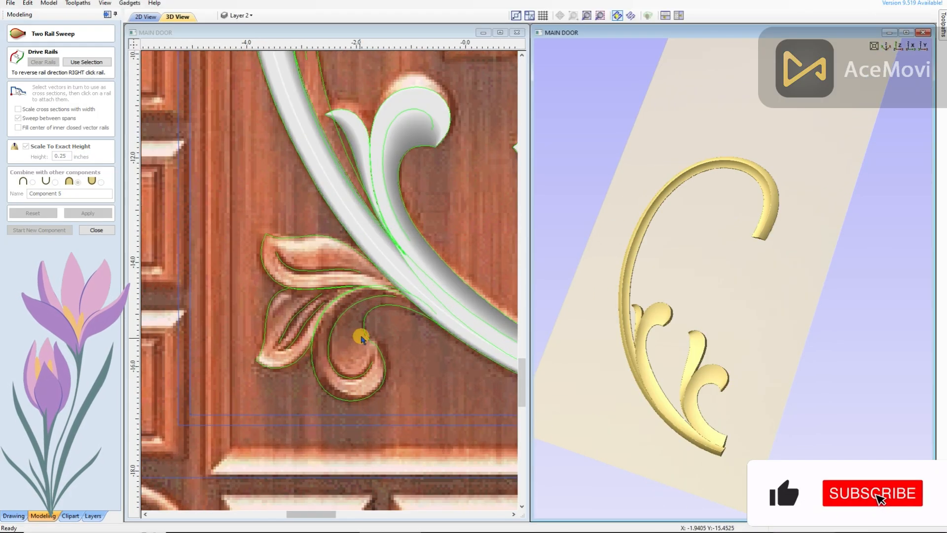
{"action": "left_click", "coordinate": [363, 334]}
{"action": "scroll", "coordinate": [301, 262], "scroll_direction": "down", "scroll_amount": 5}
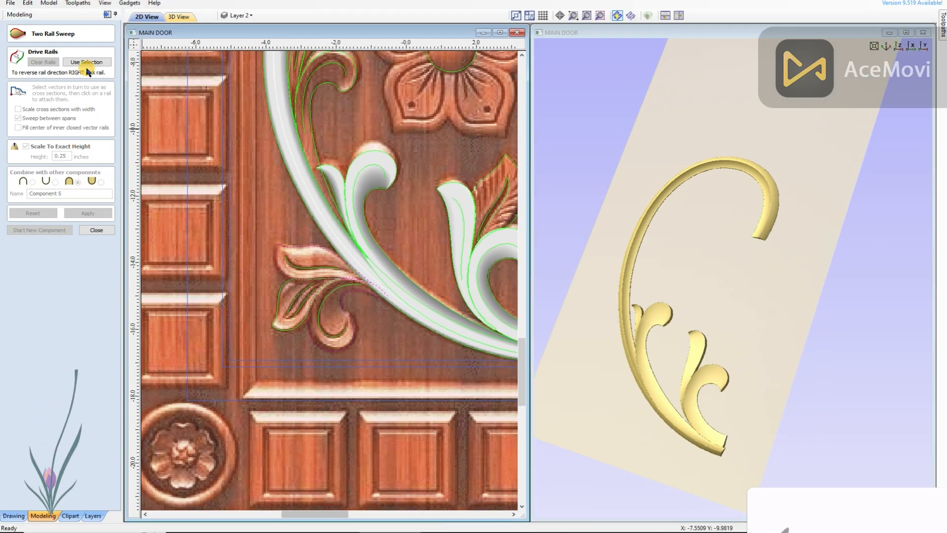
{"action": "left_click", "coordinate": [356, 303]}
{"action": "scroll", "coordinate": [356, 304], "scroll_direction": "up", "scroll_amount": 5}
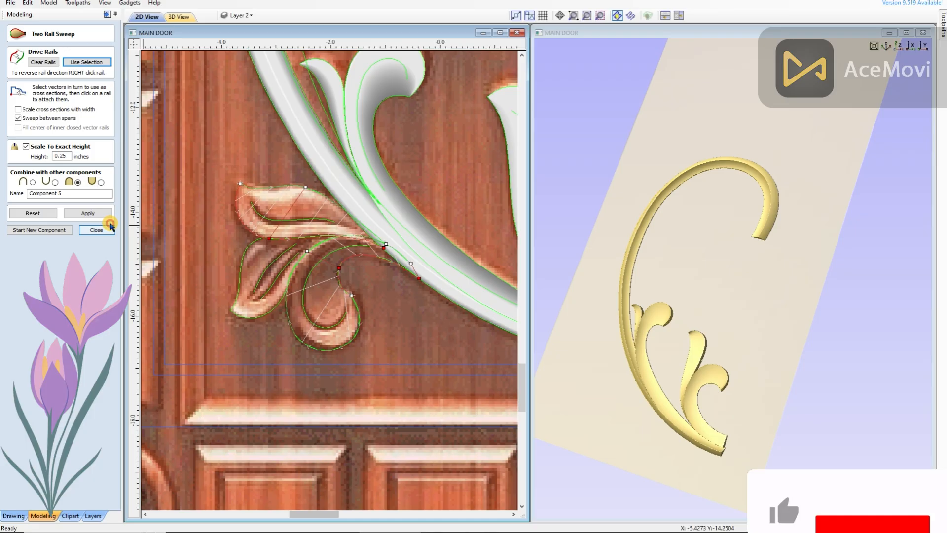
Sweep the outer leaf and scroll as a merged component and reverse the scroll's section direction
{"action": "left_click", "coordinate": [95, 215]}
{"action": "left_click_drag", "start_coordinate": [765, 283], "coordinate": [688, 271]}
{"action": "scroll", "coordinate": [689, 271], "scroll_direction": "up", "scroll_amount": 3}
{"action": "right_click", "coordinate": [337, 281]}
{"action": "left_click", "coordinate": [390, 386]}
{"action": "left_click_drag", "start_coordinate": [749, 242], "coordinate": [744, 300]}
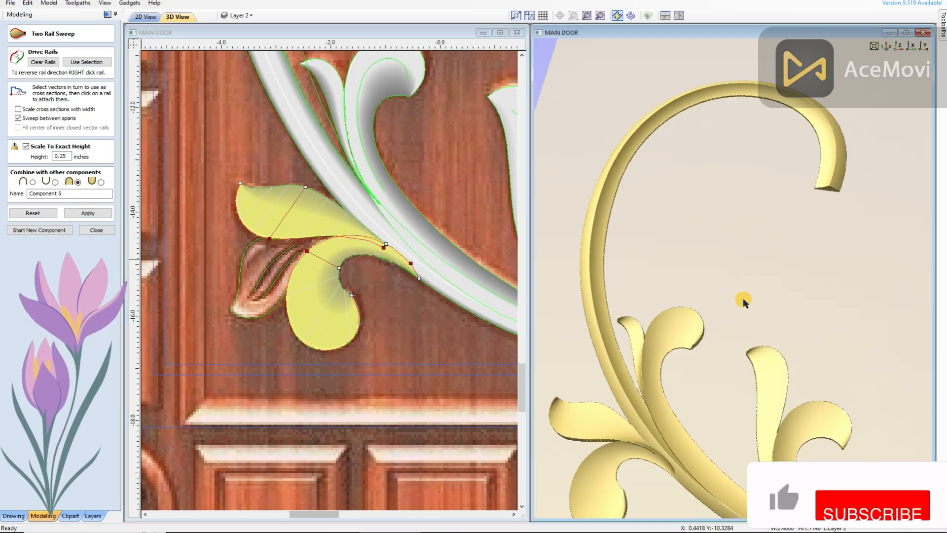
Reshape the outer leaf's lower edge curve so its end follows the scroll into the stem, and reapply the sweep
{"action": "left_click", "coordinate": [370, 255]}
{"action": "scroll", "coordinate": [370, 253], "scroll_direction": "up", "scroll_amount": 3}
{"action": "key", "text": "n"}
{"action": "left_click", "coordinate": [372, 232]}
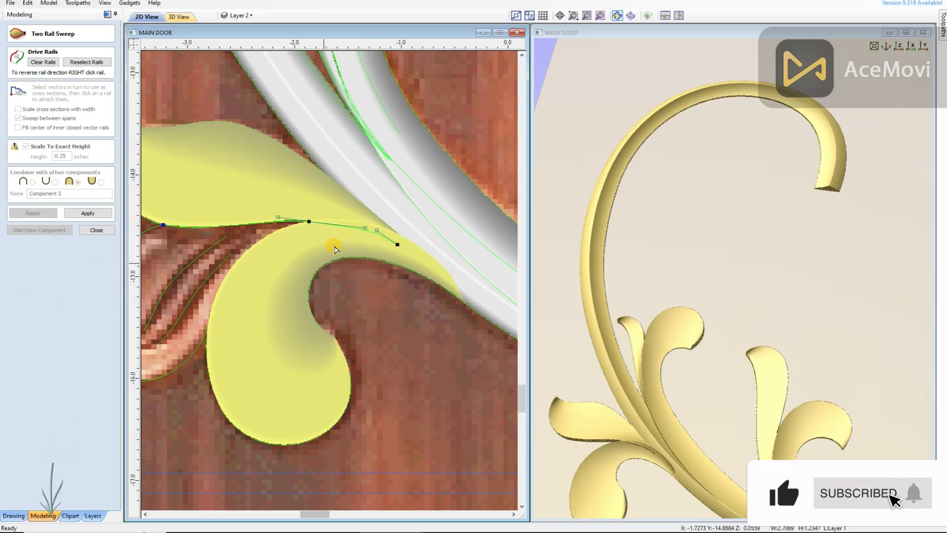
{"action": "scroll", "coordinate": [350, 225], "scroll_direction": "up", "scroll_amount": 3}
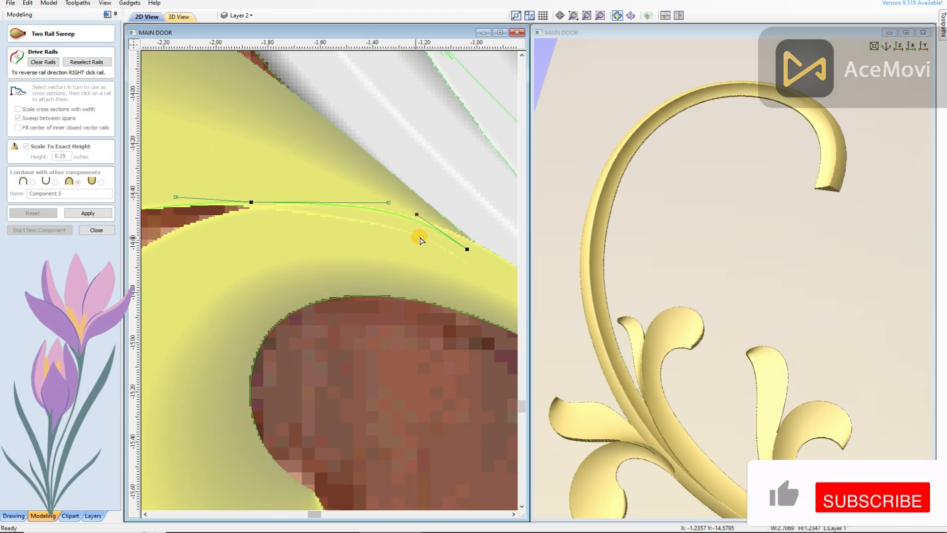
{"action": "left_click", "coordinate": [99, 211]}
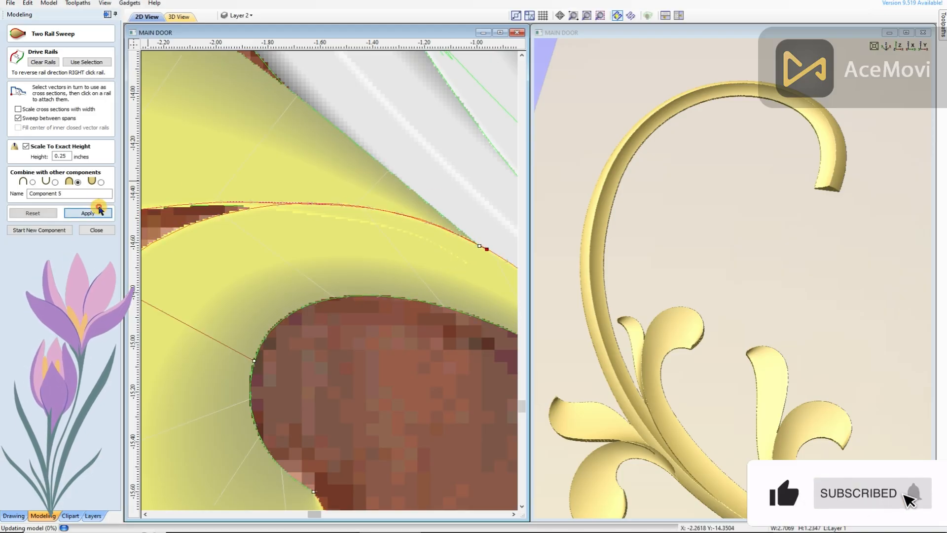
{"action": "left_click_drag", "start_coordinate": [701, 288], "coordinate": [724, 302]}
{"action": "left_click", "coordinate": [417, 315]}
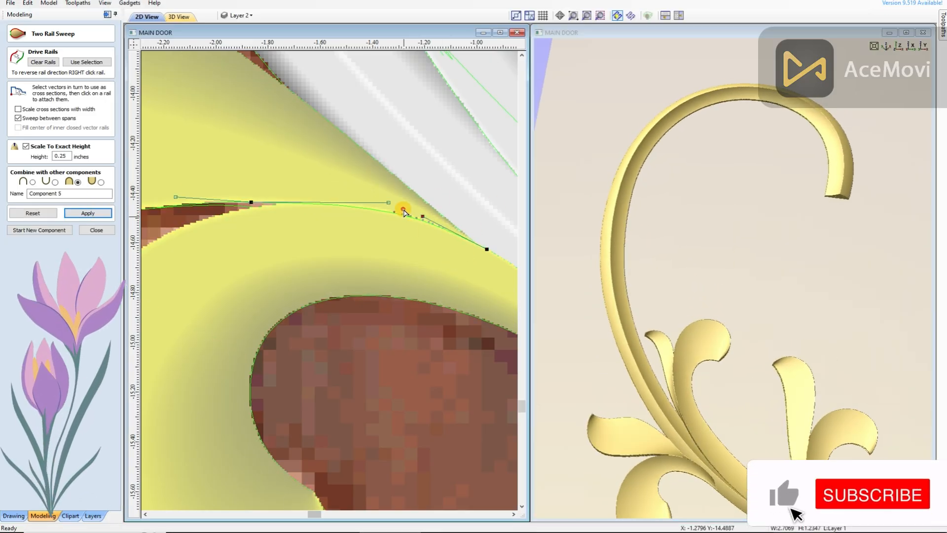
{"action": "scroll", "coordinate": [383, 264], "scroll_direction": "up", "scroll_amount": 2}
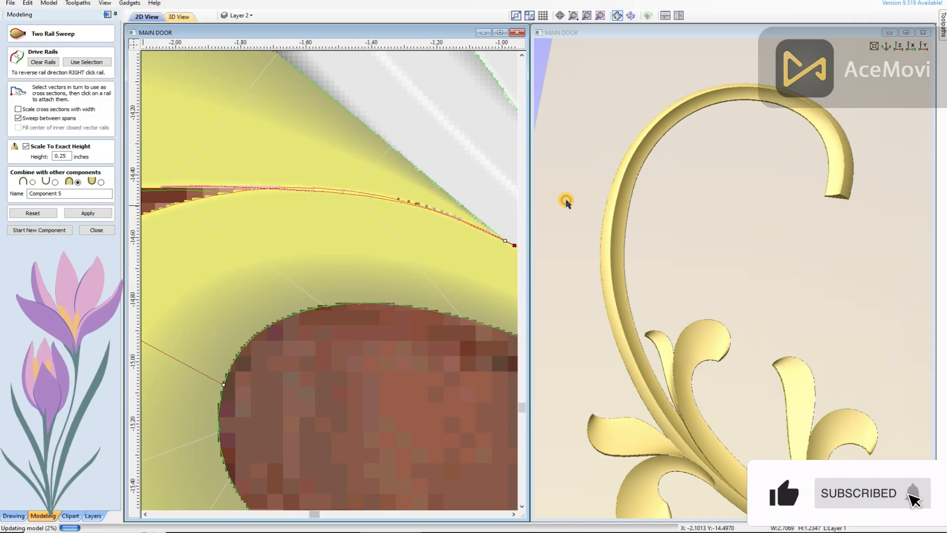
Extend the outer scroll's upper edge curve further into the stem and reapply the sweep
{"action": "left_click_drag", "start_coordinate": [746, 307], "coordinate": [650, 323]}
{"action": "scroll", "coordinate": [789, 329], "scroll_direction": "down", "scroll_amount": 3}
{"action": "scroll", "coordinate": [746, 280], "scroll_direction": "up", "scroll_amount": 5}
{"action": "scroll", "coordinate": [746, 279], "scroll_direction": "down", "scroll_amount": 3}
{"action": "scroll", "coordinate": [314, 299], "scroll_direction": "down", "scroll_amount": 4}
{"action": "scroll", "coordinate": [310, 298], "scroll_direction": "down", "scroll_amount": 3}
{"action": "scroll", "coordinate": [394, 336], "scroll_direction": "up", "scroll_amount": 1}
{"action": "left_click", "coordinate": [391, 338]}
{"action": "key", "text": "n"}
{"action": "left_click_drag", "start_coordinate": [419, 339], "coordinate": [395, 311]}
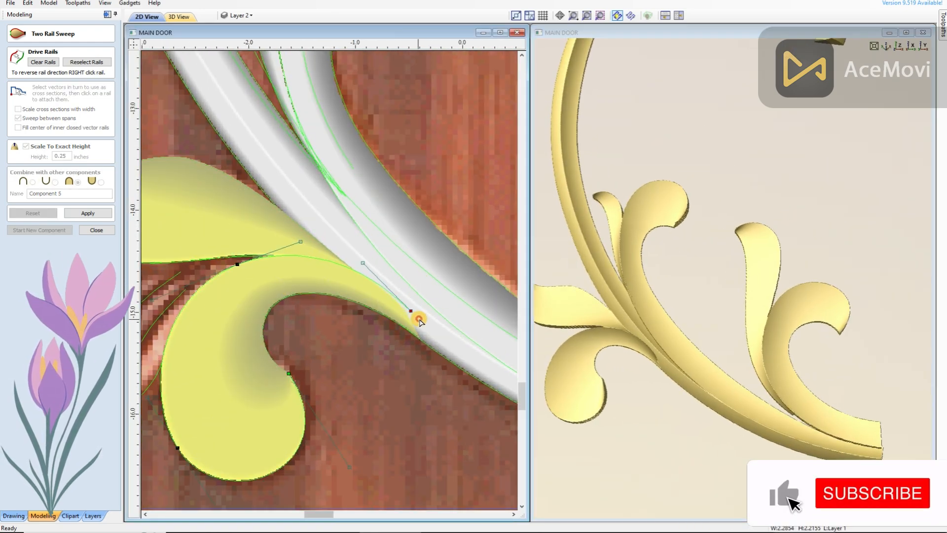
{"action": "left_click", "coordinate": [100, 211]}
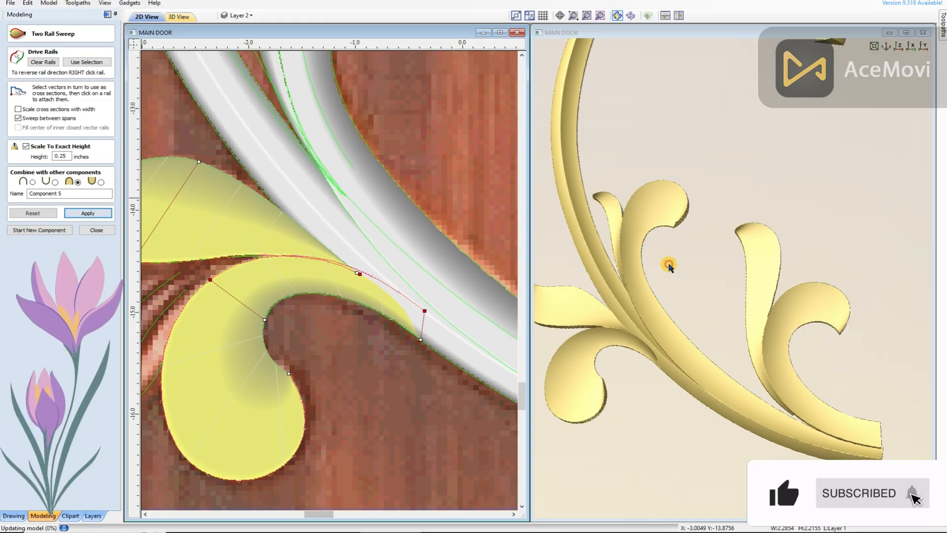
Smooth the outer scroll's upper edge curve where it joins the stem and check the joint in 3D
{"action": "scroll", "coordinate": [439, 296], "scroll_direction": "up", "scroll_amount": 1}
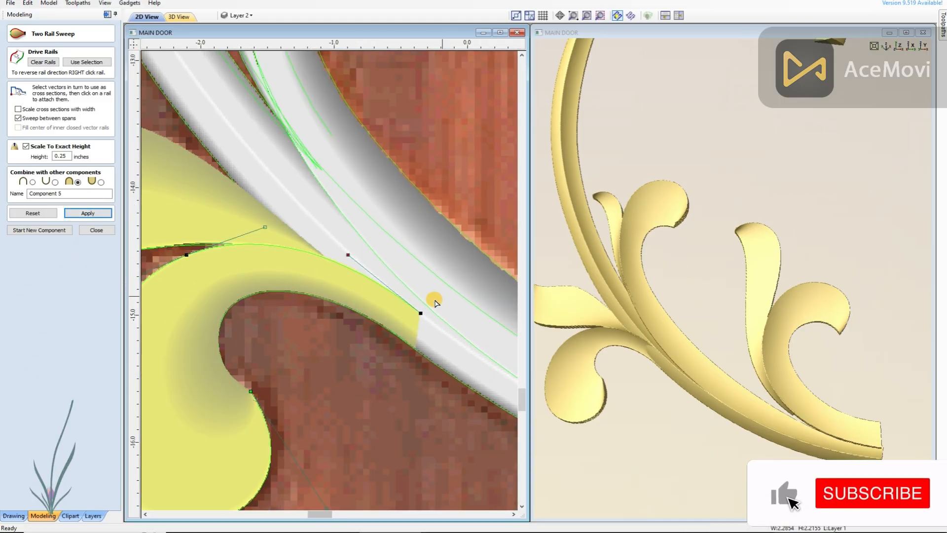
{"action": "scroll", "coordinate": [707, 292], "scroll_direction": "down", "scroll_amount": 2}
{"action": "left_click_drag", "start_coordinate": [707, 292], "coordinate": [659, 338]}
{"action": "scroll", "coordinate": [286, 321], "scroll_direction": "down", "scroll_amount": 5}
{"action": "scroll", "coordinate": [443, 337], "scroll_direction": "up", "scroll_amount": 1}
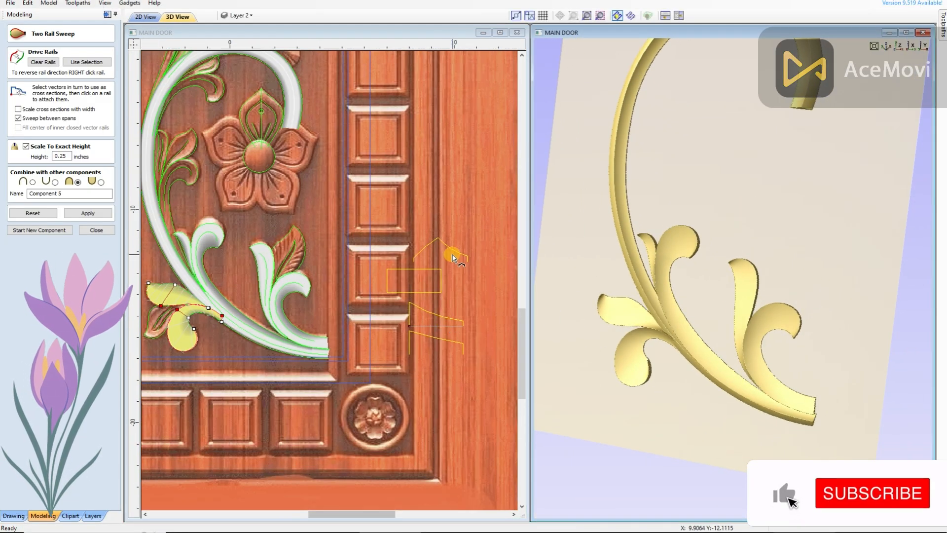
{"action": "scroll", "coordinate": [737, 265], "scroll_direction": "up", "scroll_amount": 3}
{"action": "left_click_drag", "start_coordinate": [823, 248], "coordinate": [780, 291]}
Copy the shallow one-sided profile below the existing ones and bend its top edge into a convex curve
{"action": "left_click", "coordinate": [454, 385]}
{"action": "scroll", "coordinate": [450, 341], "scroll_direction": "up", "scroll_amount": 2}
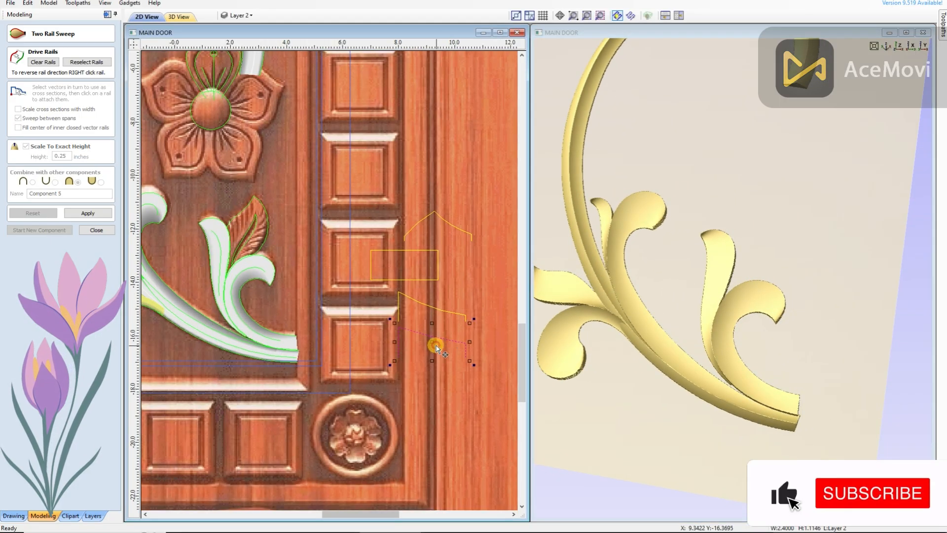
{"action": "left_click_drag", "start_coordinate": [436, 348], "coordinate": [450, 380], "text": "ctrl"}
{"action": "scroll", "coordinate": [450, 381], "scroll_direction": "up", "scroll_amount": 1}
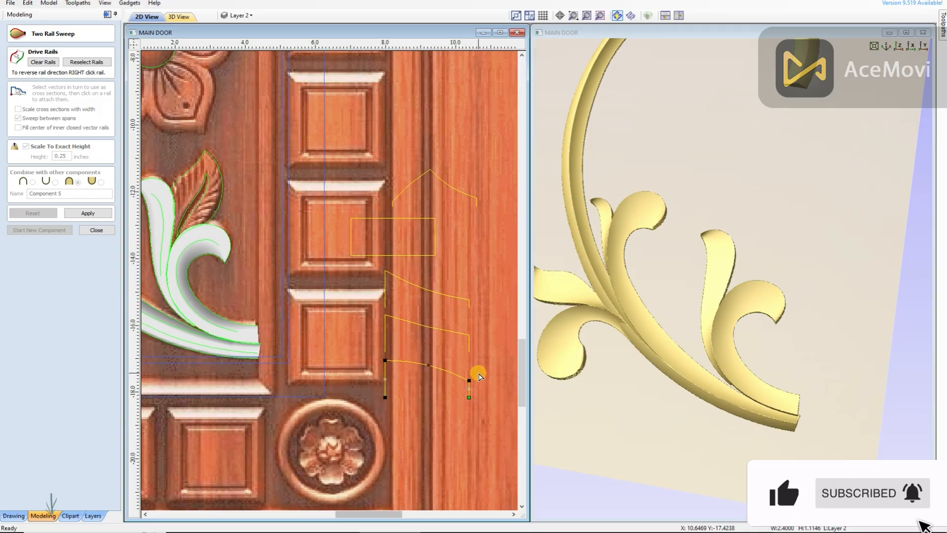
{"action": "scroll", "coordinate": [430, 387], "scroll_direction": "down", "scroll_amount": 3}
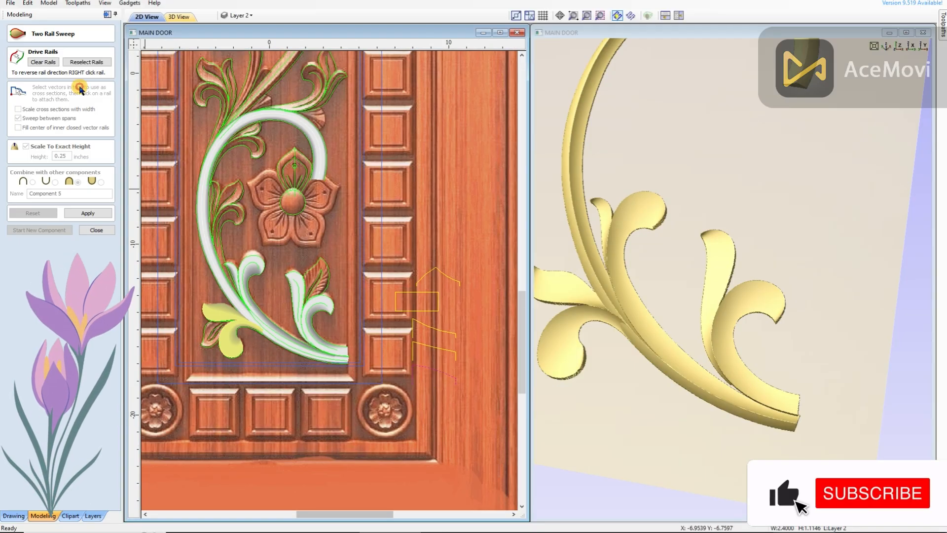
Attach the convex profile to the outer scroll's stem end and reapply the sweep
{"action": "left_click", "coordinate": [244, 336]}
{"action": "scroll", "coordinate": [250, 323], "scroll_direction": "up", "scroll_amount": 3}
{"action": "left_click", "coordinate": [88, 213]}
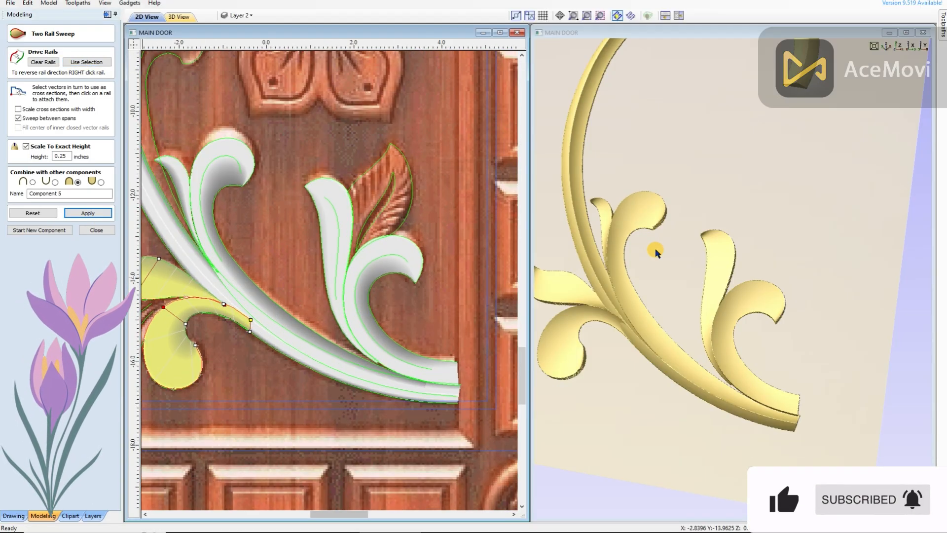
Lower the outer end of the copied profile, straighten its top edge and reapply the sweep with it
{"action": "scroll", "coordinate": [433, 267], "scroll_direction": "down", "scroll_amount": 4}
{"action": "left_click", "coordinate": [446, 353]}
{"action": "scroll", "coordinate": [479, 345], "scroll_direction": "up", "scroll_amount": 2}
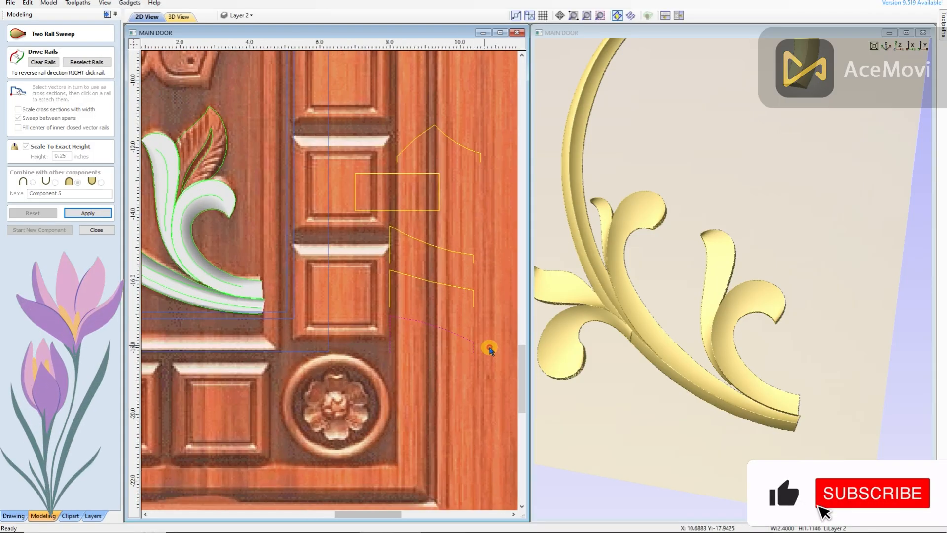
{"action": "left_click", "coordinate": [88, 213]}
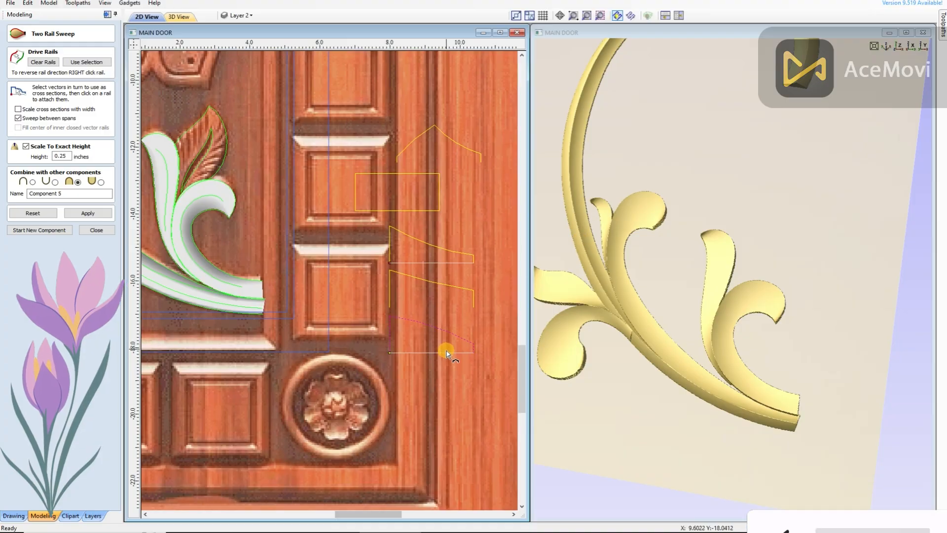
{"action": "left_click", "coordinate": [439, 327]}
{"action": "scroll", "coordinate": [264, 303], "scroll_direction": "up", "scroll_amount": 1}
{"action": "left_click", "coordinate": [87, 62]}
{"action": "left_click", "coordinate": [104, 212]}
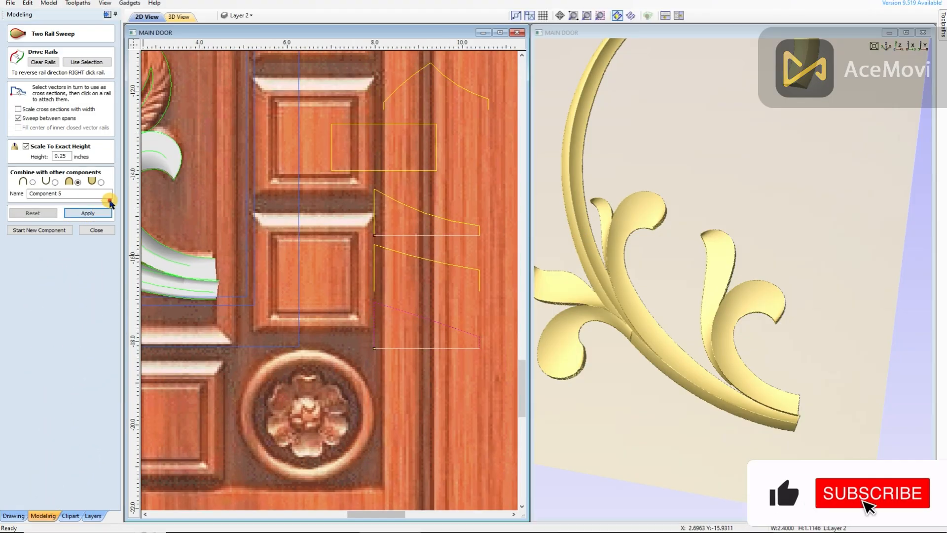
Check the outer leaf and scroll against the stem in 3D and start a new component
{"action": "left_click_drag", "start_coordinate": [613, 324], "coordinate": [670, 315]}
{"action": "scroll", "coordinate": [323, 242], "scroll_direction": "up", "scroll_amount": 2}
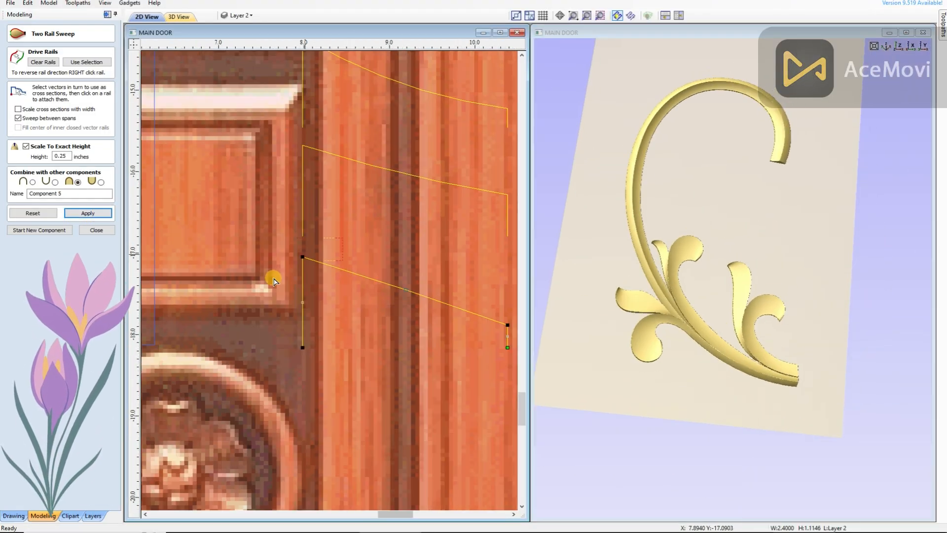
{"action": "left_click_drag", "start_coordinate": [747, 305], "coordinate": [706, 340]}
{"action": "scroll", "coordinate": [358, 305], "scroll_direction": "down", "scroll_amount": 3}
{"action": "scroll", "coordinate": [372, 310], "scroll_direction": "down", "scroll_amount": 2}
{"action": "mouse_move", "coordinate": [708, 291]}
{"action": "left_mouse_down"}
{"action": "mouse_move", "coordinate": [784, 280]}
{"action": "mouse_move", "coordinate": [622, 292]}
{"action": "mouse_move", "coordinate": [721, 281]}
{"action": "left_mouse_up"}
{"action": "scroll", "coordinate": [289, 249], "scroll_direction": "up", "scroll_amount": 1}
{"action": "left_click", "coordinate": [36, 230]}
{"action": "left_click_drag", "start_coordinate": [873, 334], "coordinate": [681, 336]}
{"action": "scroll", "coordinate": [233, 289], "scroll_direction": "up", "scroll_amount": 2}
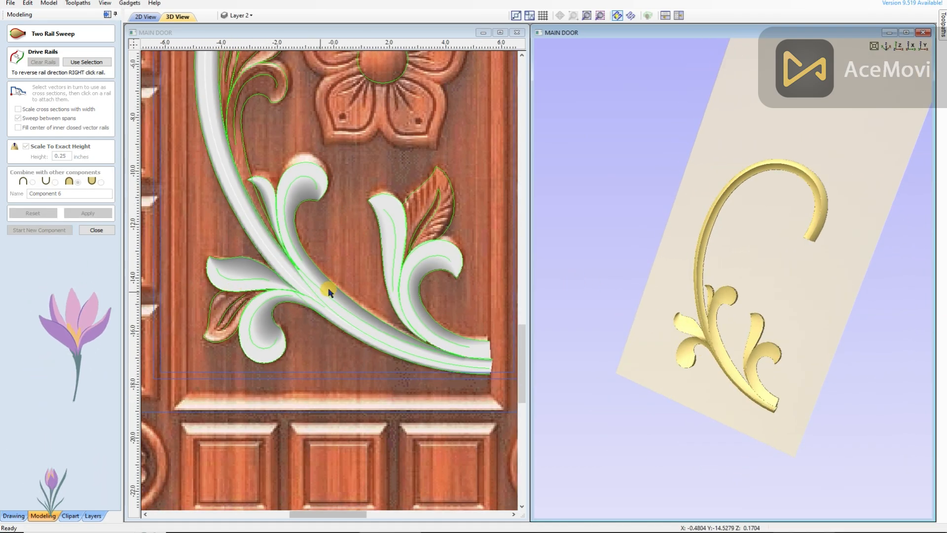
Set the two edge vectors of the small pointed leaf beside the lower-left scroll as drive rails for the sweep
{"action": "scroll", "coordinate": [329, 291], "scroll_direction": "down", "scroll_amount": 2}
{"action": "scroll", "coordinate": [328, 286], "scroll_direction": "up", "scroll_amount": 4}
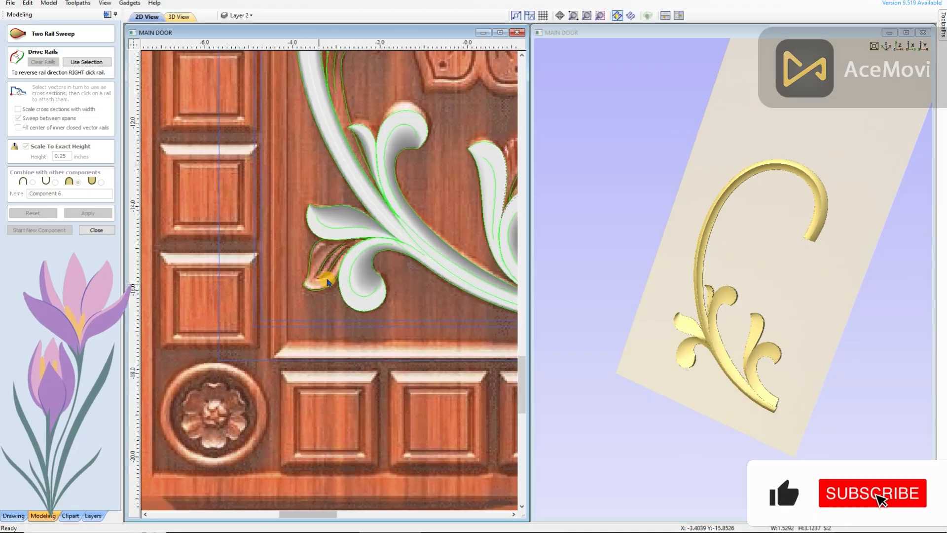
{"action": "scroll", "coordinate": [328, 283], "scroll_direction": "up", "scroll_amount": 1}
{"action": "left_click", "coordinate": [329, 286]}
{"action": "left_click", "coordinate": [306, 245], "text": "shift"}
{"action": "scroll", "coordinate": [247, 296], "scroll_direction": "down", "scroll_amount": 4}
{"action": "left_click", "coordinate": [85, 63]}
Attach a sloped one-sided profile across the pointed leaf's rails and apply the sweep
{"action": "scroll", "coordinate": [239, 267], "scroll_direction": "down", "scroll_amount": 2}
{"action": "scroll", "coordinate": [415, 295], "scroll_direction": "up", "scroll_amount": 1}
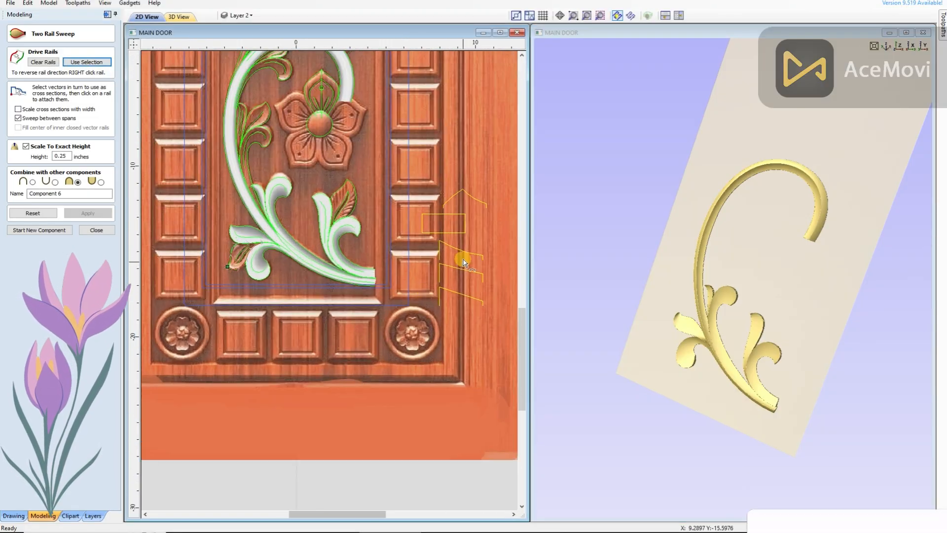
{"action": "scroll", "coordinate": [241, 246], "scroll_direction": "up", "scroll_amount": 4}
{"action": "left_click", "coordinate": [254, 282]}
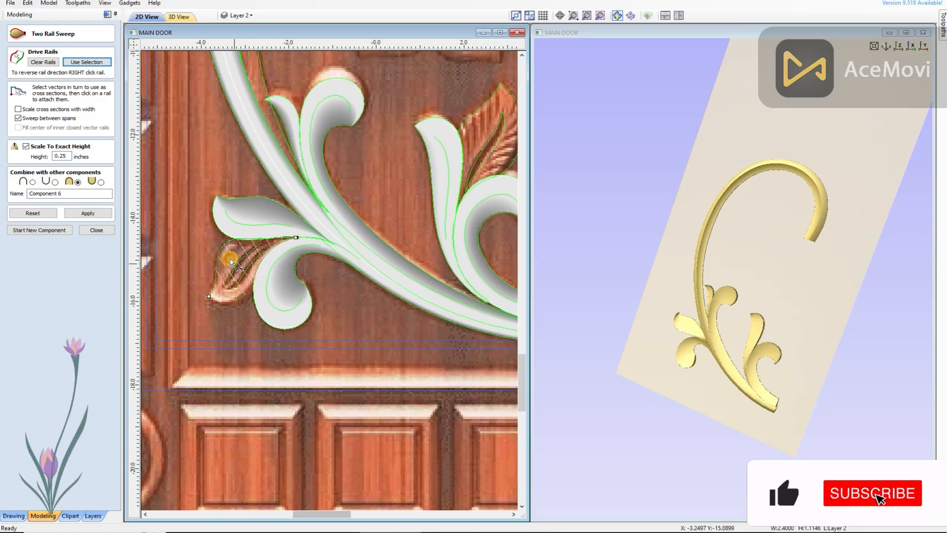
{"action": "left_click", "coordinate": [89, 213]}
{"action": "scroll", "coordinate": [867, 258], "scroll_direction": "up", "scroll_amount": 8}
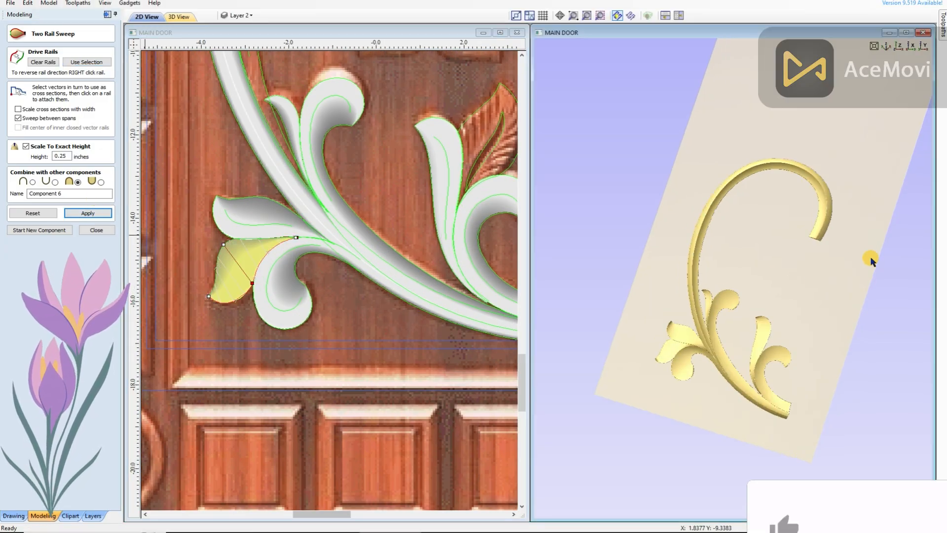
Inspect the pointed leaf in 3D and swap its rail order to reverse the slope of the sweep
{"action": "scroll", "coordinate": [233, 282], "scroll_direction": "down", "scroll_amount": 7}
{"action": "left_click_drag", "start_coordinate": [804, 232], "coordinate": [775, 266]}
{"action": "scroll", "coordinate": [355, 300], "scroll_direction": "up", "scroll_amount": 3}
{"action": "scroll", "coordinate": [392, 252], "scroll_direction": "down", "scroll_amount": 2}
{"action": "scroll", "coordinate": [376, 243], "scroll_direction": "up", "scroll_amount": 2}
{"action": "scroll", "coordinate": [419, 280], "scroll_direction": "down", "scroll_amount": 2}
{"action": "scroll", "coordinate": [238, 257], "scroll_direction": "up", "scroll_amount": 5}
{"action": "right_click", "coordinate": [190, 261]}
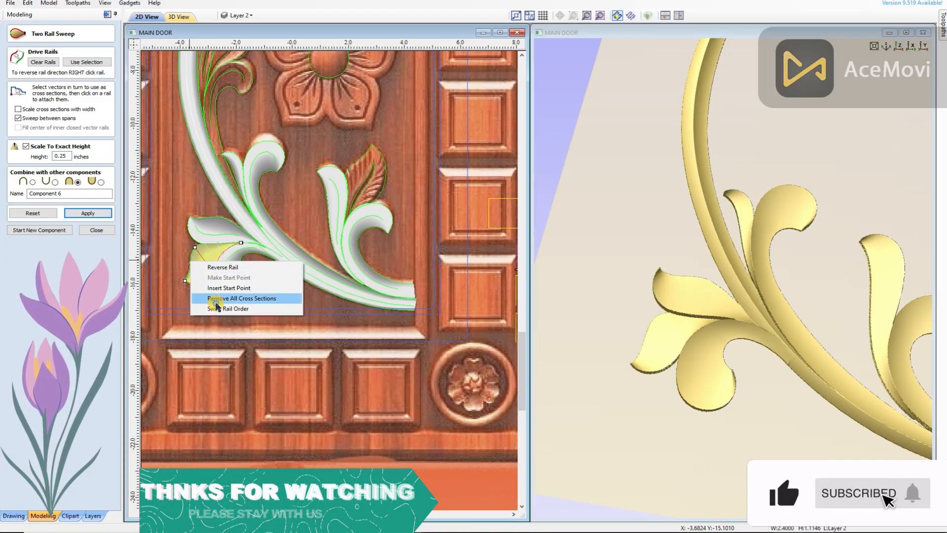
{"action": "left_click", "coordinate": [215, 308]}
{"action": "left_click_drag", "start_coordinate": [761, 315], "coordinate": [761, 326]}
{"action": "scroll", "coordinate": [761, 327], "scroll_direction": "down", "scroll_amount": 3}
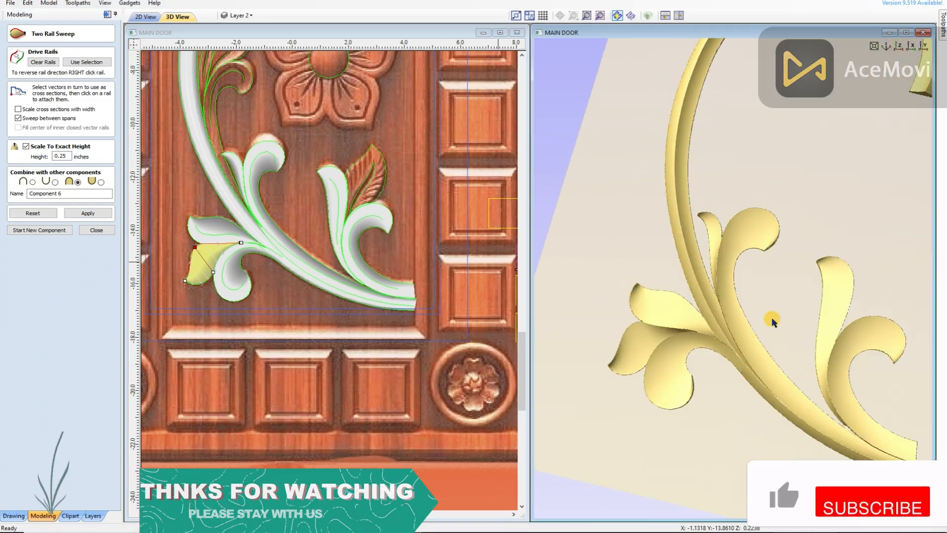
Adjust the stem-end node of the pointed leaf's upper rail and reapply the sweep
{"action": "scroll", "coordinate": [740, 316], "scroll_direction": "up", "scroll_amount": 3}
{"action": "scroll", "coordinate": [191, 255], "scroll_direction": "up", "scroll_amount": 2}
{"action": "left_click", "coordinate": [224, 283]}
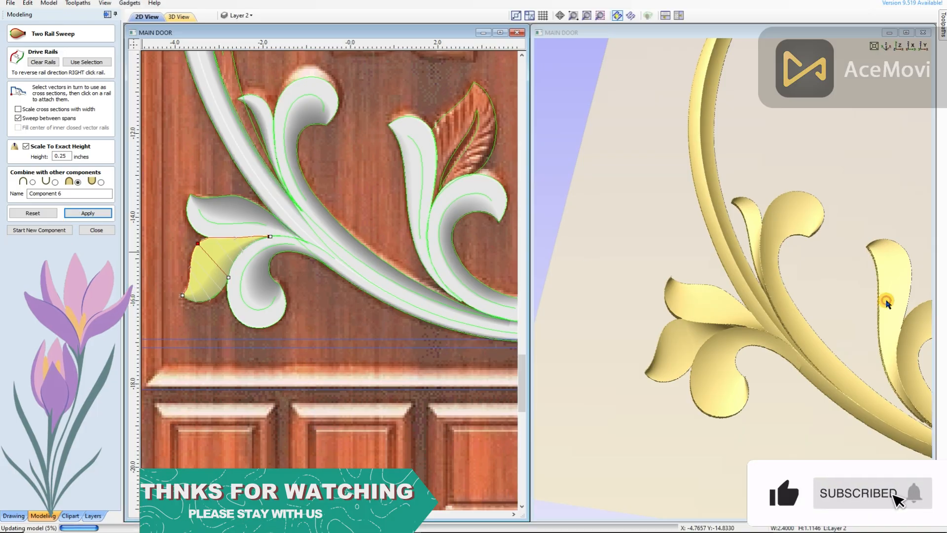
{"action": "scroll", "coordinate": [260, 230], "scroll_direction": "up", "scroll_amount": 6}
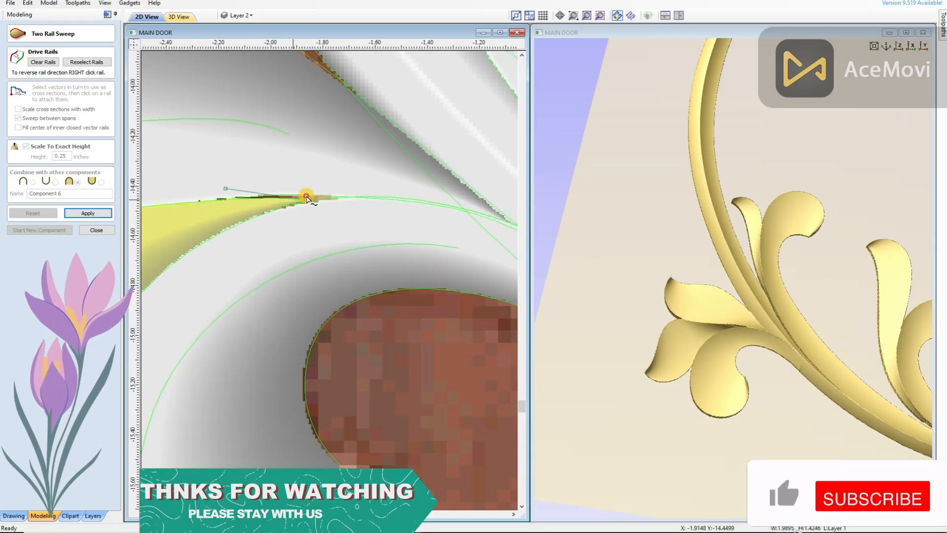
{"action": "left_click", "coordinate": [111, 211]}
{"action": "left_click_drag", "start_coordinate": [720, 293], "coordinate": [641, 306]}
{"action": "scroll", "coordinate": [828, 291], "scroll_direction": "down", "scroll_amount": 4}
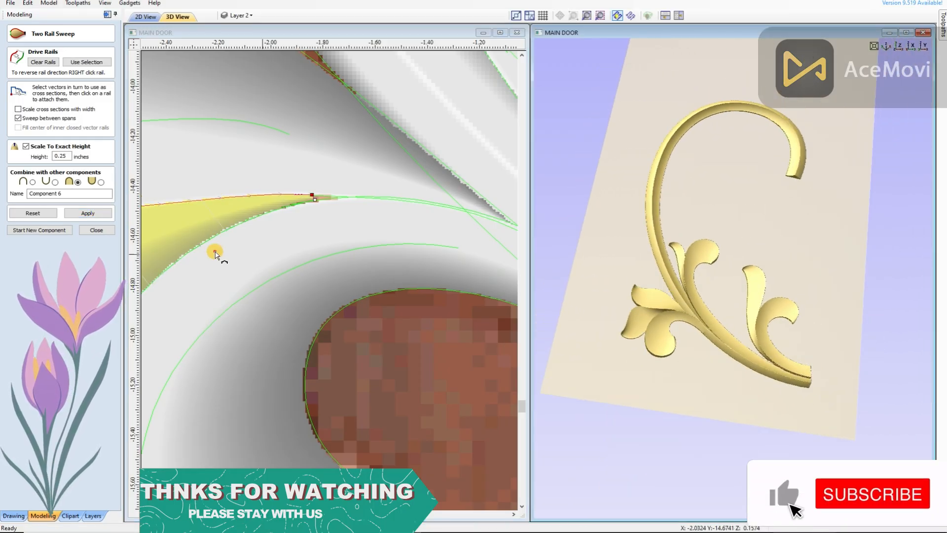
Close the sweep and bake the lower-left leaf and scroll components into a single component
{"action": "left_click", "coordinate": [65, 227]}
{"action": "left_click", "coordinate": [90, 231]}
{"action": "scroll", "coordinate": [307, 251], "scroll_direction": "down", "scroll_amount": 5}
{"action": "left_click", "coordinate": [261, 262]}
{"action": "left_click", "coordinate": [324, 286], "text": "shift"}
{"action": "left_click_drag", "start_coordinate": [700, 269], "coordinate": [667, 273]}
{"action": "left_click", "coordinate": [73, 68]}
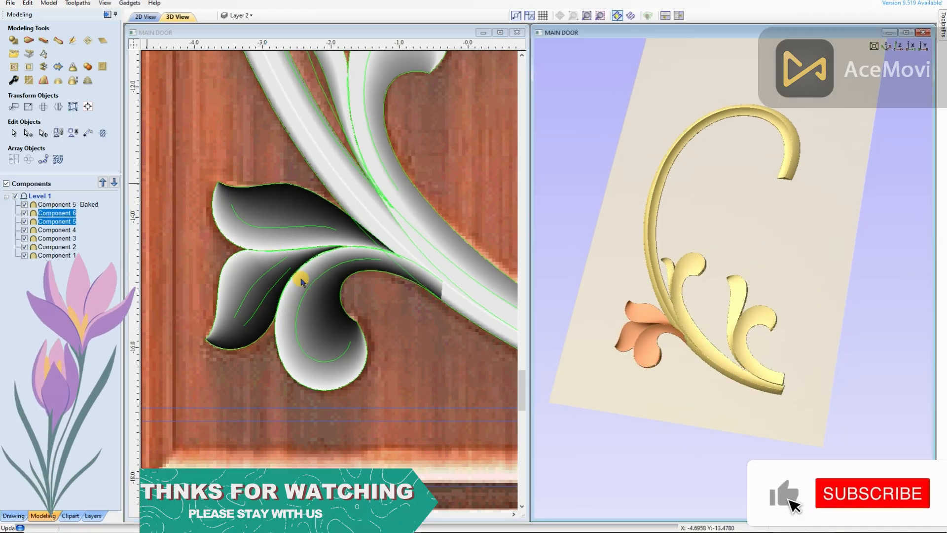
{"action": "scroll", "coordinate": [277, 305], "scroll_direction": "down", "scroll_amount": 8}
{"action": "left_click", "coordinate": [396, 453]}
Start a two rail sweep with the edge vectors of the small leaf cluster beside the stem's middle as drive rails
{"action": "scroll", "coordinate": [304, 242], "scroll_direction": "up", "scroll_amount": 6}
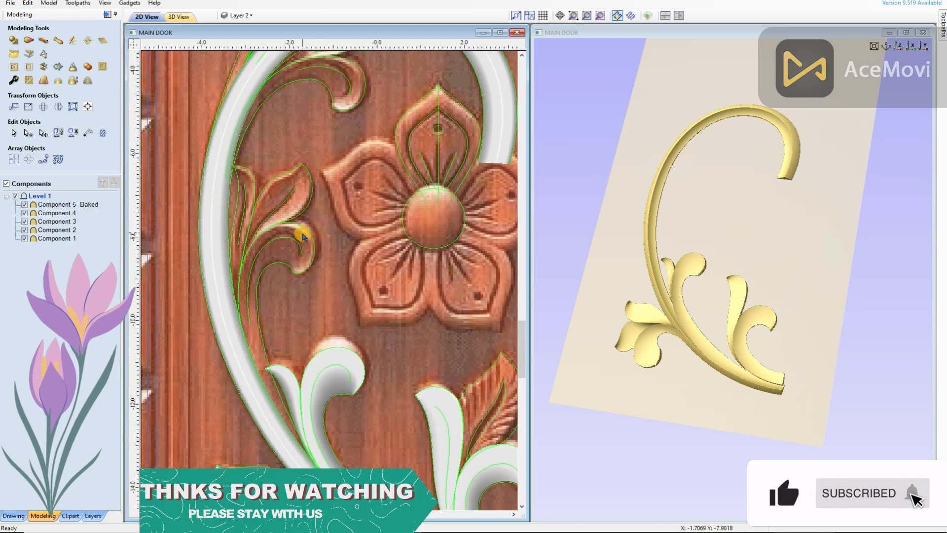
{"action": "scroll", "coordinate": [280, 220], "scroll_direction": "up", "scroll_amount": 1}
{"action": "scroll", "coordinate": [305, 271], "scroll_direction": "down", "scroll_amount": 2}
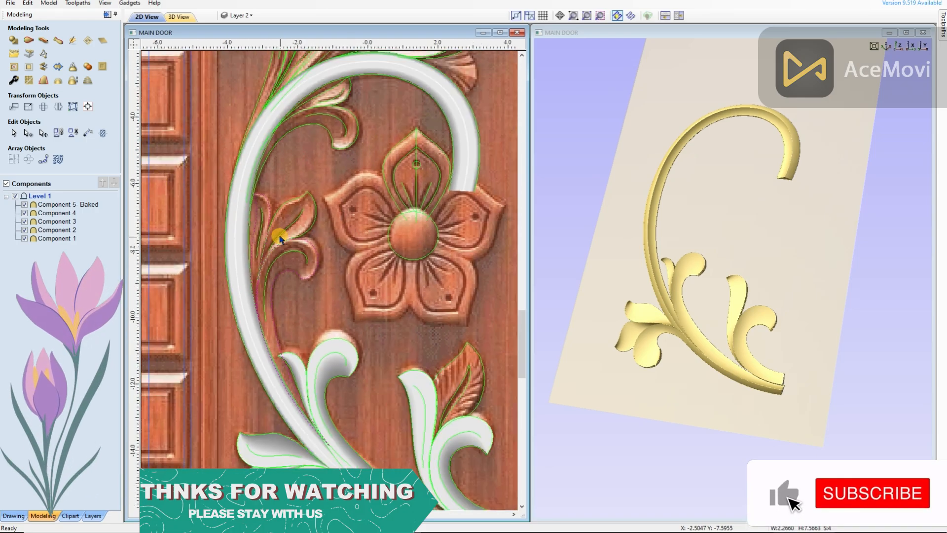
{"action": "left_click", "coordinate": [25, 51]}
{"action": "scroll", "coordinate": [261, 258], "scroll_direction": "down", "scroll_amount": 3}
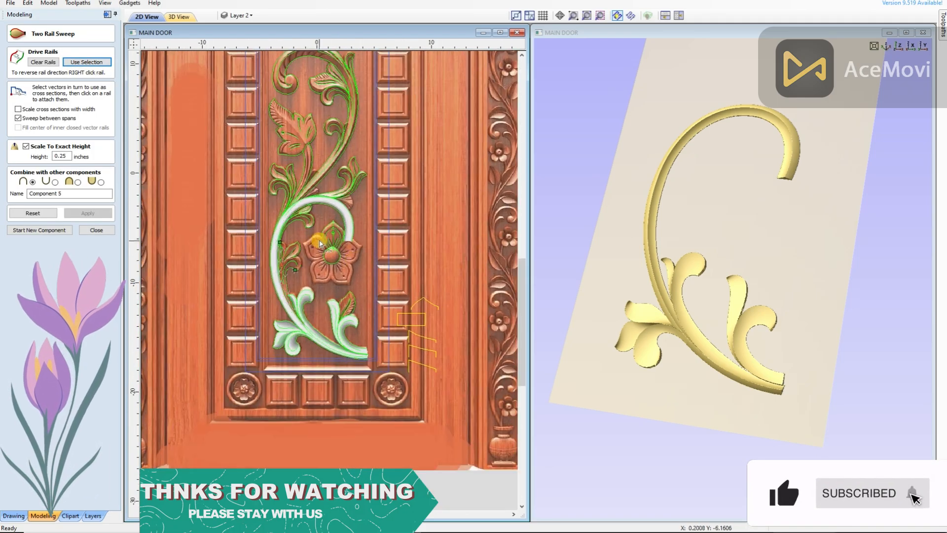
Attach the cross-section to the rails of the leaf between stem and flower, set Merge combining, and generate the sweep
{"action": "scroll", "coordinate": [316, 321], "scroll_direction": "up", "scroll_amount": 4}
{"action": "left_click", "coordinate": [277, 204]}
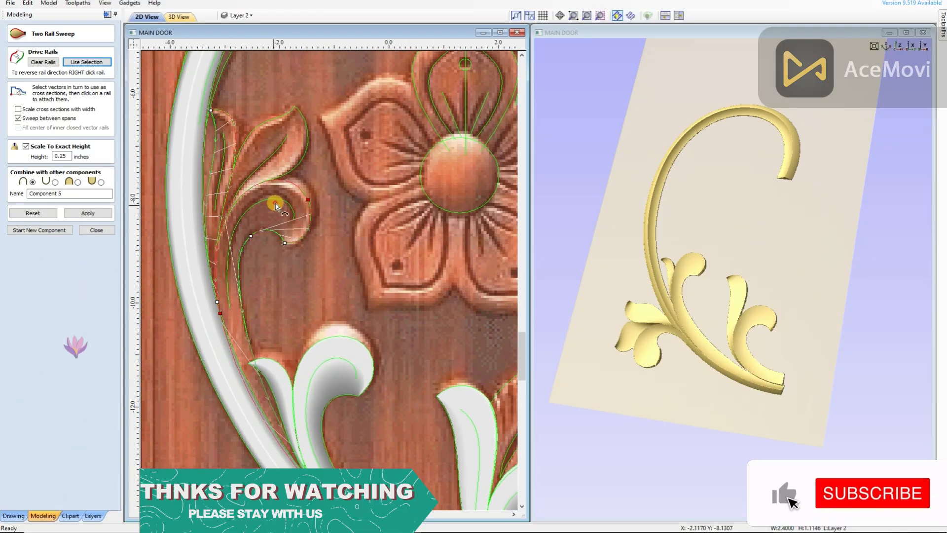
{"action": "scroll", "coordinate": [260, 217], "scroll_direction": "down", "scroll_amount": 2}
{"action": "scroll", "coordinate": [256, 173], "scroll_direction": "up", "scroll_amount": 1}
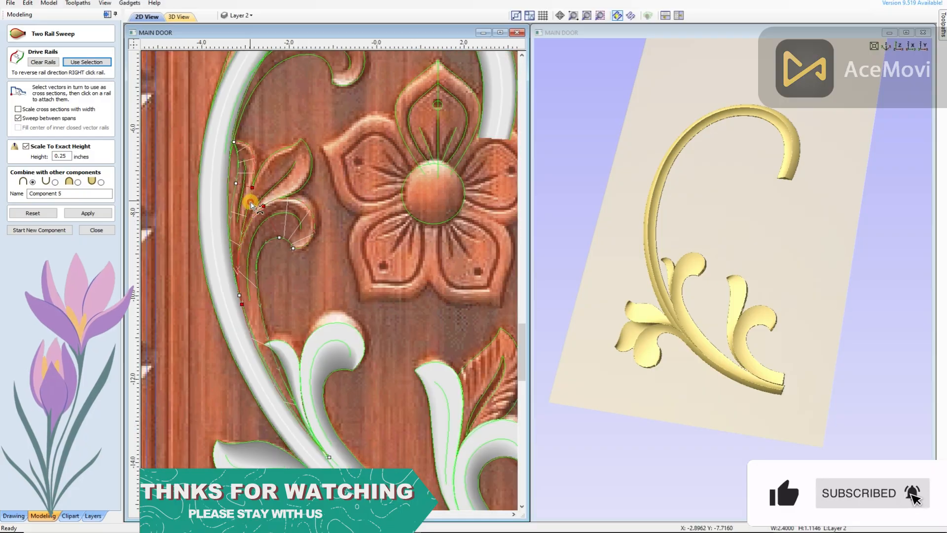
{"action": "scroll", "coordinate": [238, 226], "scroll_direction": "up", "scroll_amount": 2}
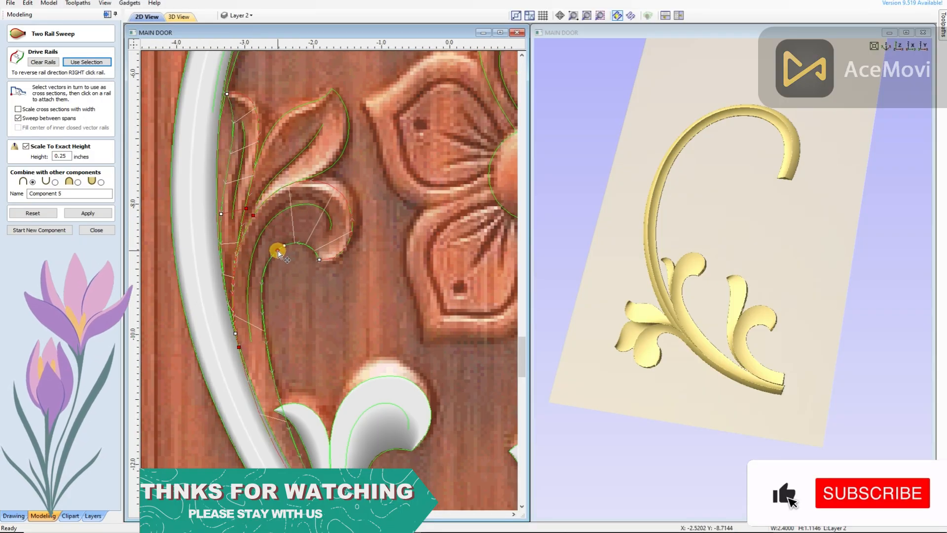
{"action": "scroll", "coordinate": [278, 253], "scroll_direction": "down", "scroll_amount": 3}
{"action": "left_click", "coordinate": [77, 181]}
{"action": "scroll", "coordinate": [735, 265], "scroll_direction": "up", "scroll_amount": 5}
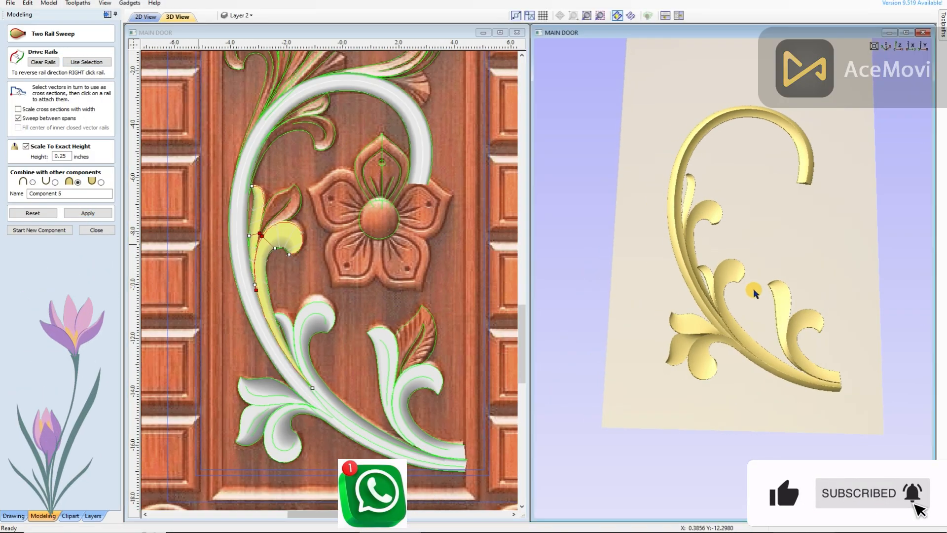
{"action": "scroll", "coordinate": [735, 265], "scroll_direction": "down", "scroll_amount": 3}
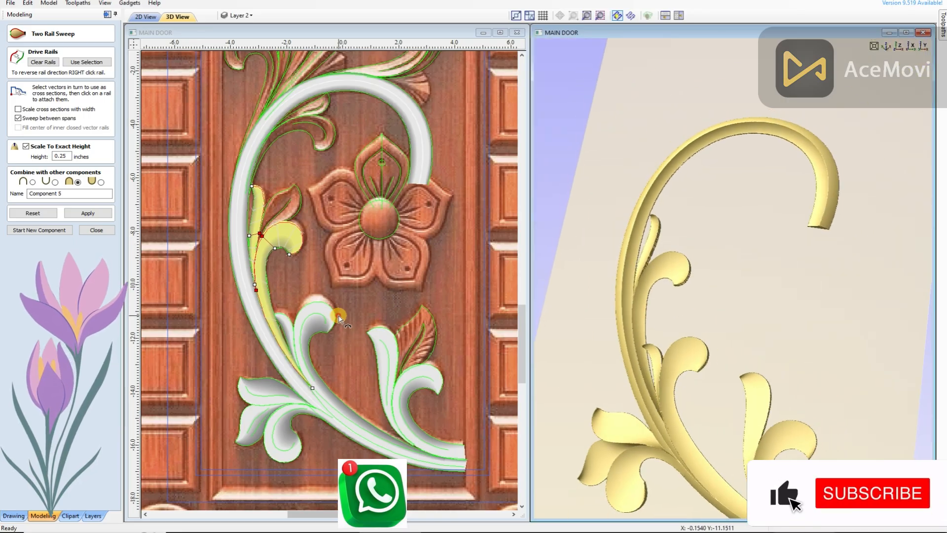
Shift the node on the curled leaf lobe's outer rail toward the main stem and update the sweep
{"action": "scroll", "coordinate": [253, 317], "scroll_direction": "up", "scroll_amount": 2}
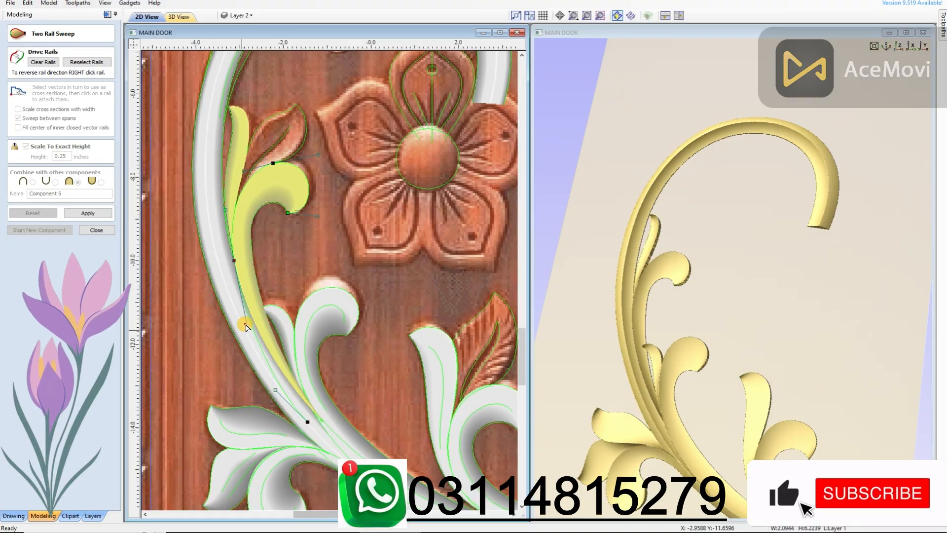
{"action": "scroll", "coordinate": [241, 338], "scroll_direction": "up", "scroll_amount": 1}
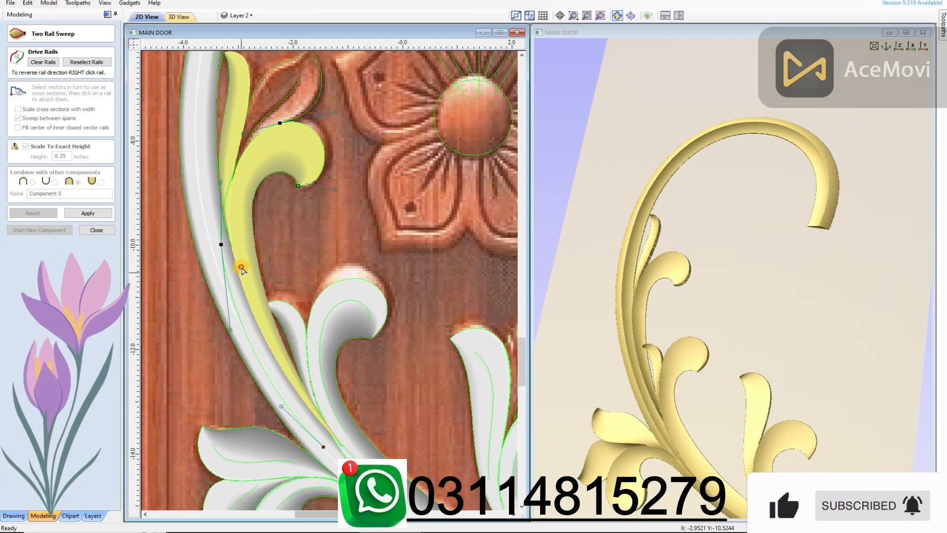
{"action": "scroll", "coordinate": [213, 249], "scroll_direction": "up", "scroll_amount": 1}
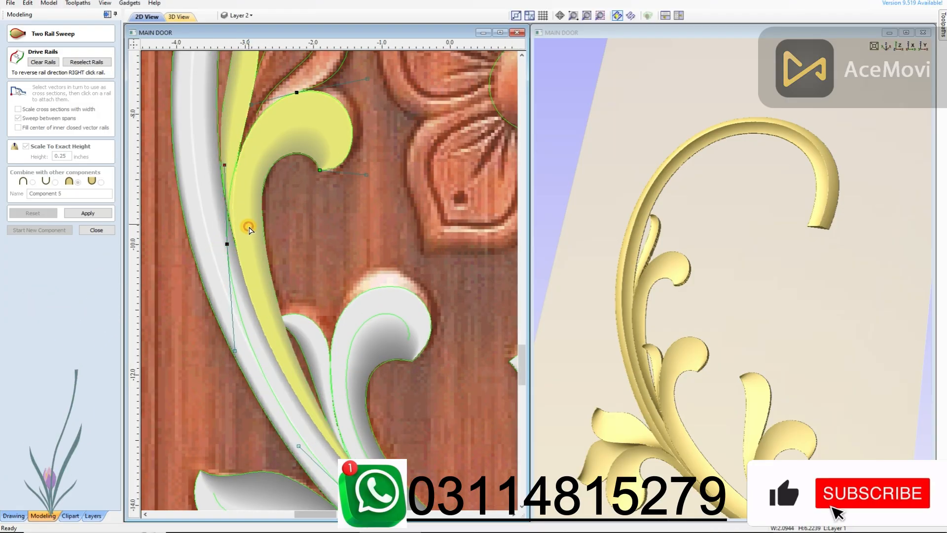
{"action": "left_click", "coordinate": [102, 213]}
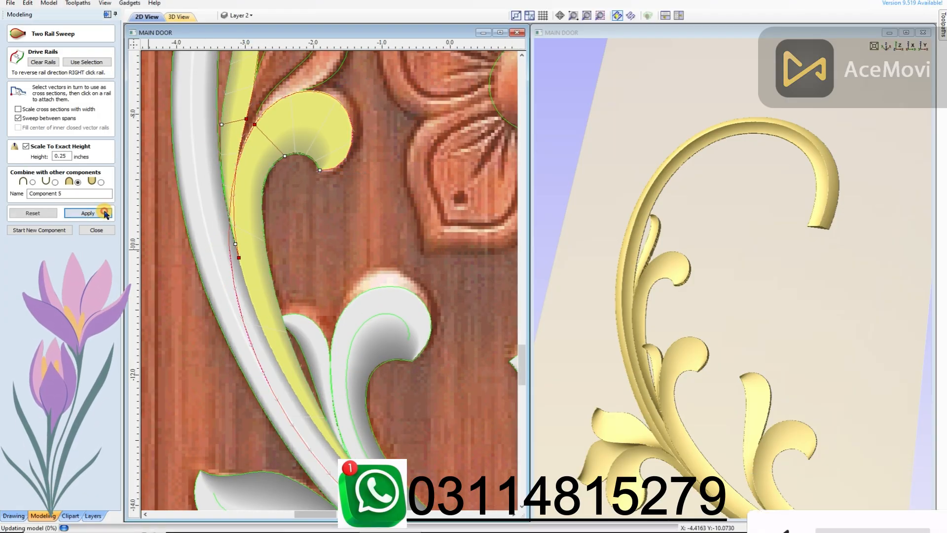
{"action": "mouse_move", "coordinate": [718, 279]}
{"action": "left_mouse_down"}
{"action": "mouse_move", "coordinate": [701, 291]}
{"action": "mouse_move", "coordinate": [720, 269]}
{"action": "left_mouse_up"}
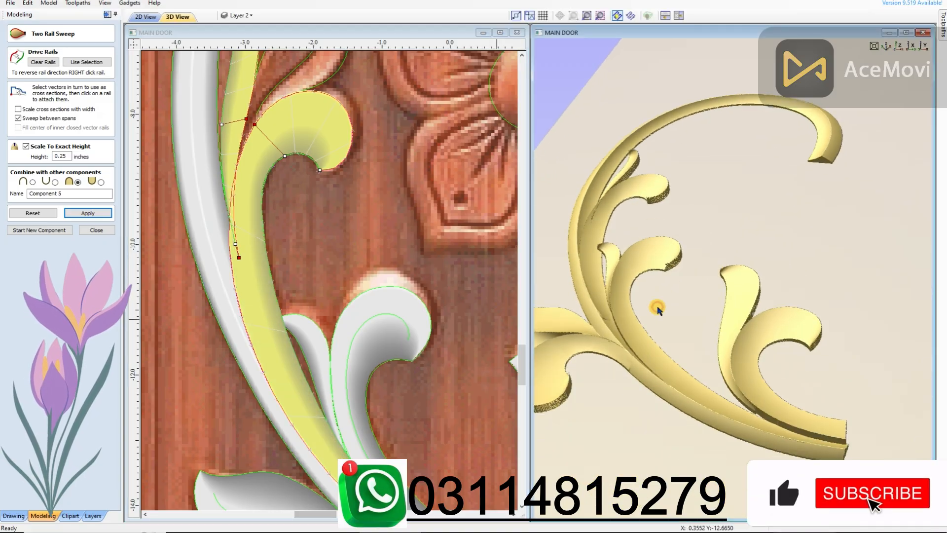
Adjust the lower end of the curled lobe's inner rail where the leaf meets the main stem, and update the sweep
{"action": "scroll", "coordinate": [325, 246], "scroll_direction": "down", "scroll_amount": 3}
{"action": "scroll", "coordinate": [356, 364], "scroll_direction": "up", "scroll_amount": 3}
{"action": "left_click", "coordinate": [356, 361]}
{"action": "scroll", "coordinate": [327, 369], "scroll_direction": "up", "scroll_amount": 4}
{"action": "left_click", "coordinate": [293, 341]}
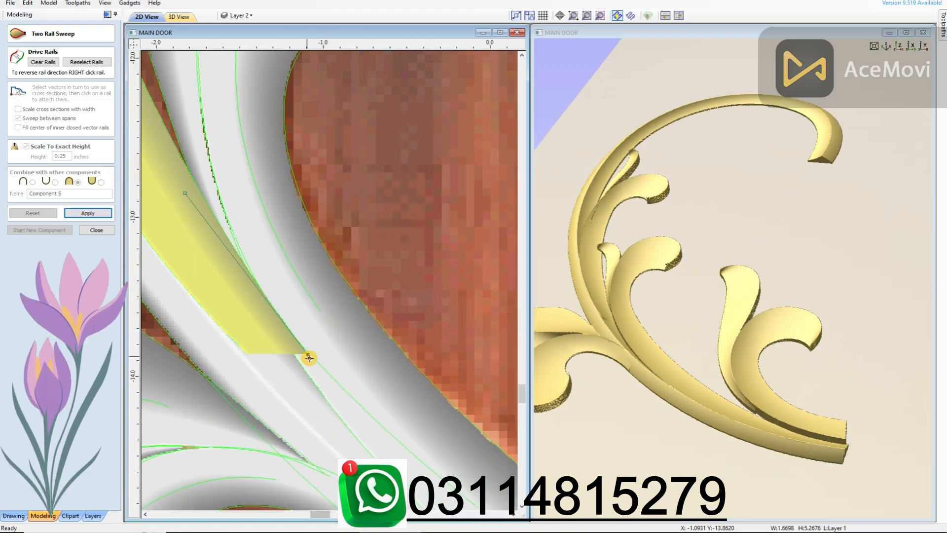
{"action": "scroll", "coordinate": [301, 355], "scroll_direction": "down", "scroll_amount": 2}
{"action": "left_click", "coordinate": [213, 209]}
{"action": "left_click", "coordinate": [201, 289]}
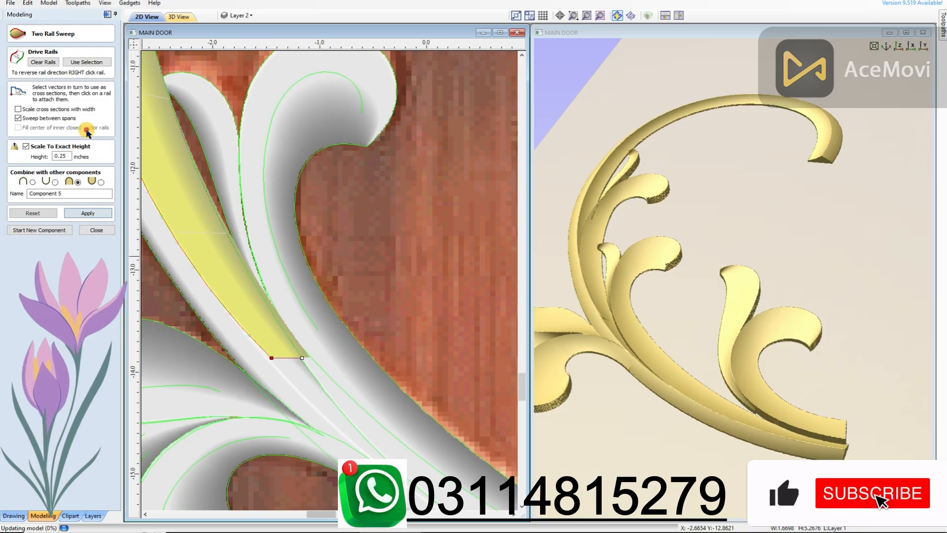
{"action": "left_click_drag", "start_coordinate": [772, 274], "coordinate": [718, 236]}
Reshape the curled lobe's outer rail along the main stem by editing its middle node, and update the sweep
{"action": "scroll", "coordinate": [325, 286], "scroll_direction": "down", "scroll_amount": 5}
{"action": "scroll", "coordinate": [316, 232], "scroll_direction": "up", "scroll_amount": 3}
{"action": "key", "text": "n"}
{"action": "left_click", "coordinate": [228, 241]}
{"action": "left_click_drag", "start_coordinate": [255, 210], "coordinate": [183, 326]}
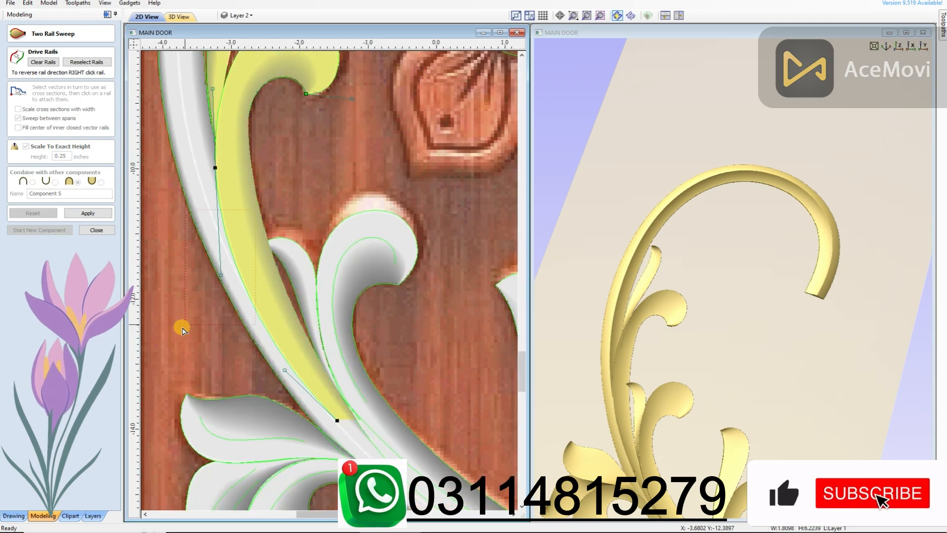
{"action": "left_click_drag", "start_coordinate": [215, 167], "coordinate": [219, 168]}
{"action": "scroll", "coordinate": [218, 167], "scroll_direction": "down", "scroll_amount": 1}
{"action": "scroll", "coordinate": [216, 119], "scroll_direction": "up", "scroll_amount": 3}
{"action": "scroll", "coordinate": [222, 281], "scroll_direction": "down", "scroll_amount": 2}
{"action": "left_click_drag", "start_coordinate": [239, 311], "coordinate": [190, 374]}
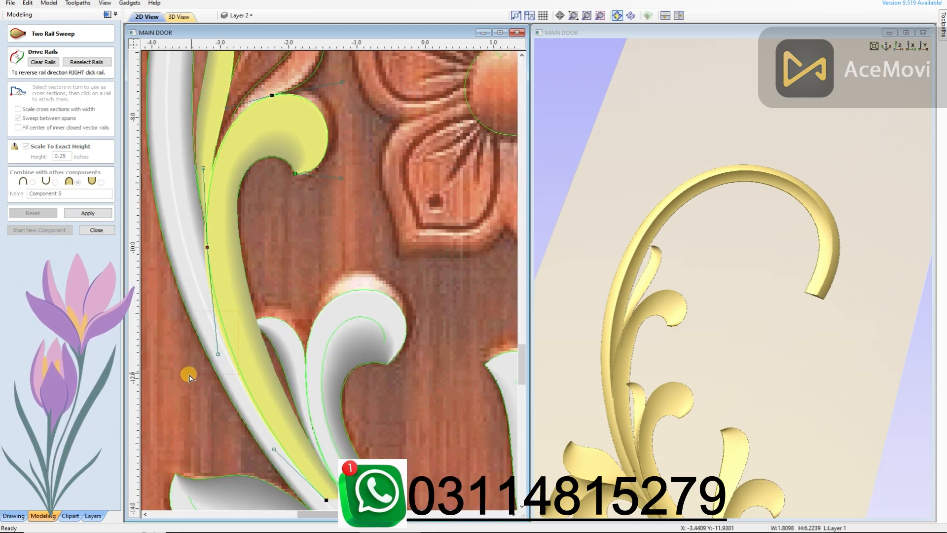
{"action": "left_click", "coordinate": [267, 405]}
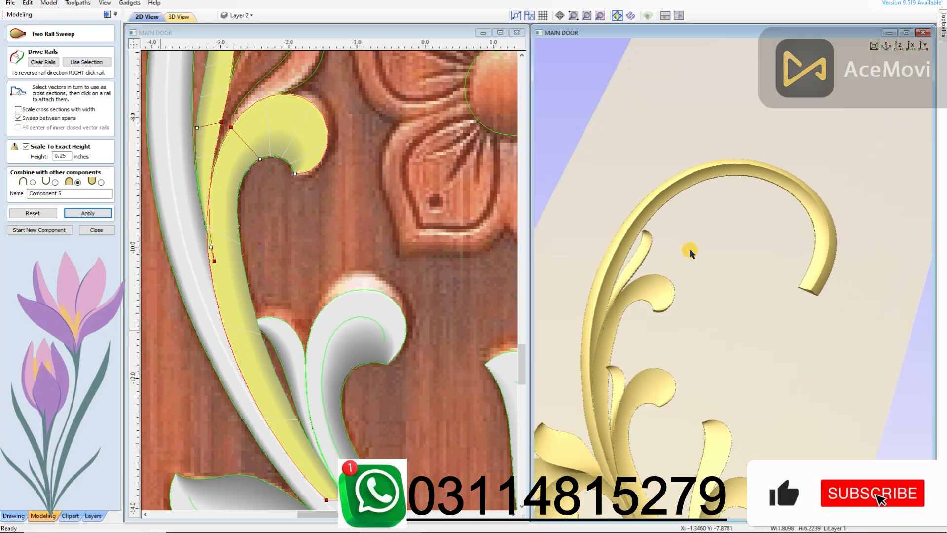
Extend the narrow upper lobe's inner rail downward along the curled lobe and update the sweep
{"action": "scroll", "coordinate": [293, 184], "scroll_direction": "up", "scroll_amount": 3}
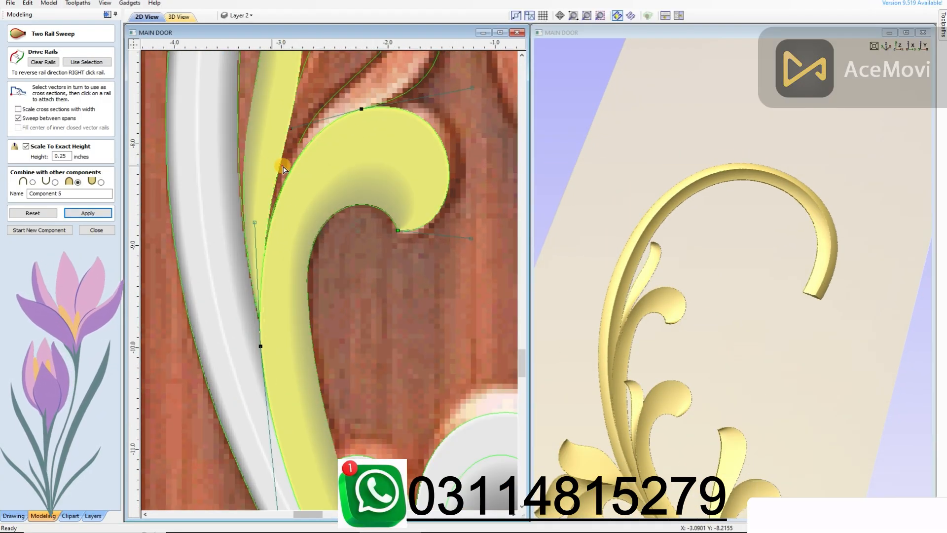
{"action": "left_click", "coordinate": [295, 191]}
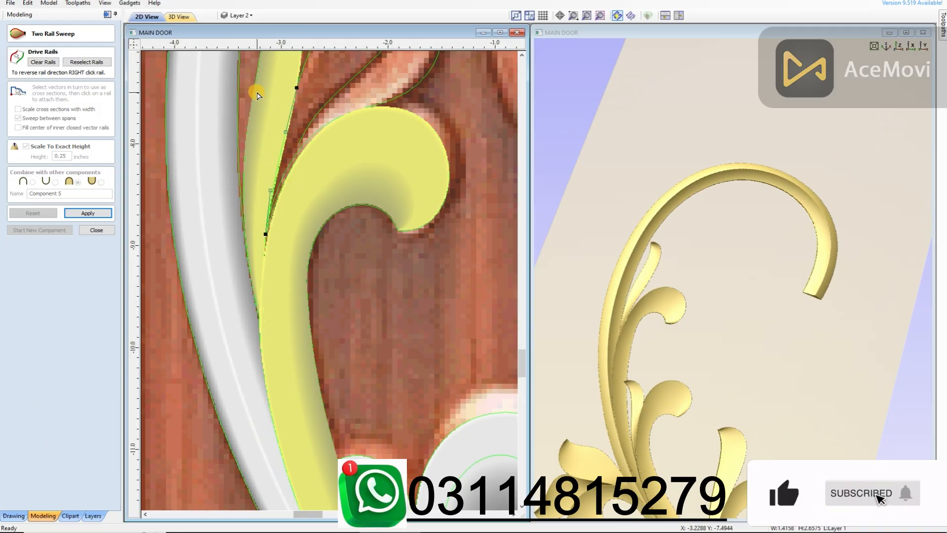
{"action": "scroll", "coordinate": [258, 96], "scroll_direction": "down", "scroll_amount": 1}
{"action": "scroll", "coordinate": [286, 222], "scroll_direction": "up", "scroll_amount": 2}
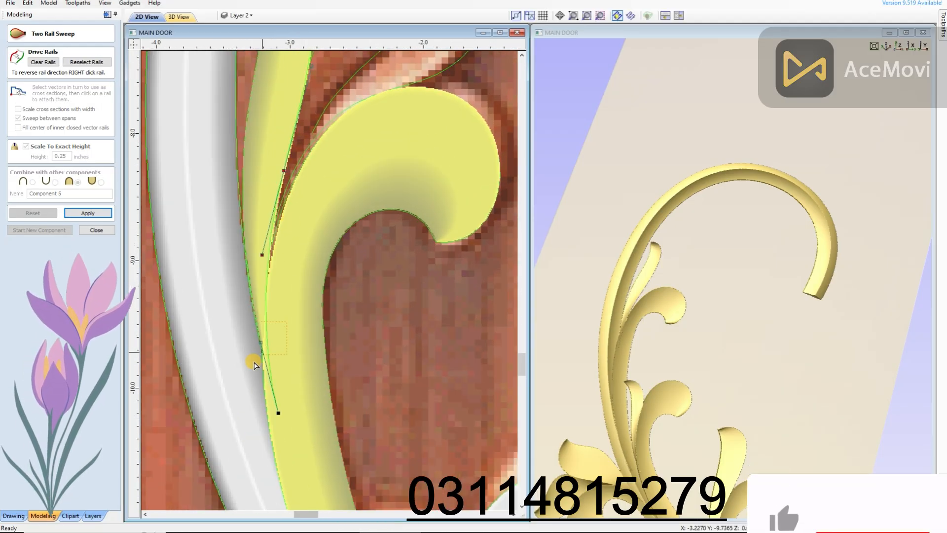
{"action": "left_click", "coordinate": [74, 214]}
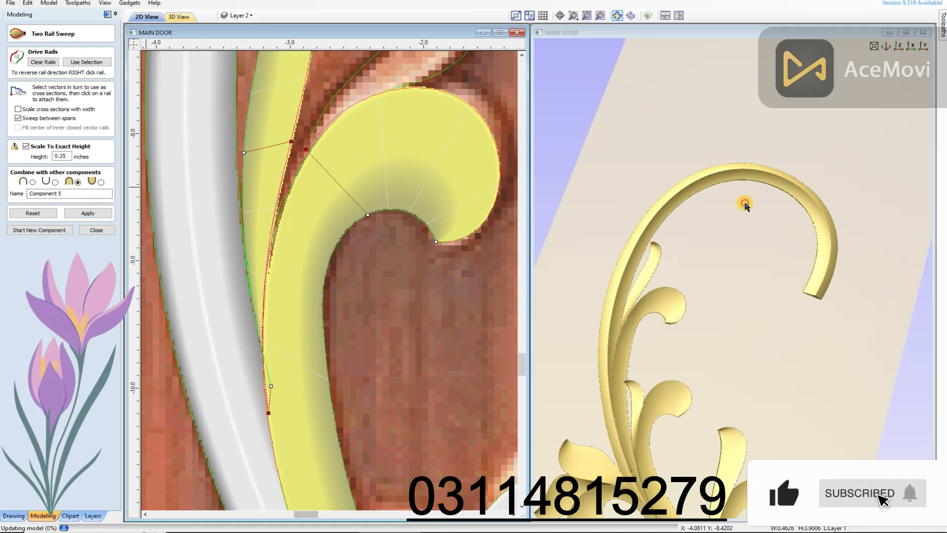
Adjust the lower end of the narrow lobe's outer rail beside the main stem and update the sweep
{"action": "scroll", "coordinate": [383, 263], "scroll_direction": "down", "scroll_amount": 1}
{"action": "left_click", "coordinate": [311, 374]}
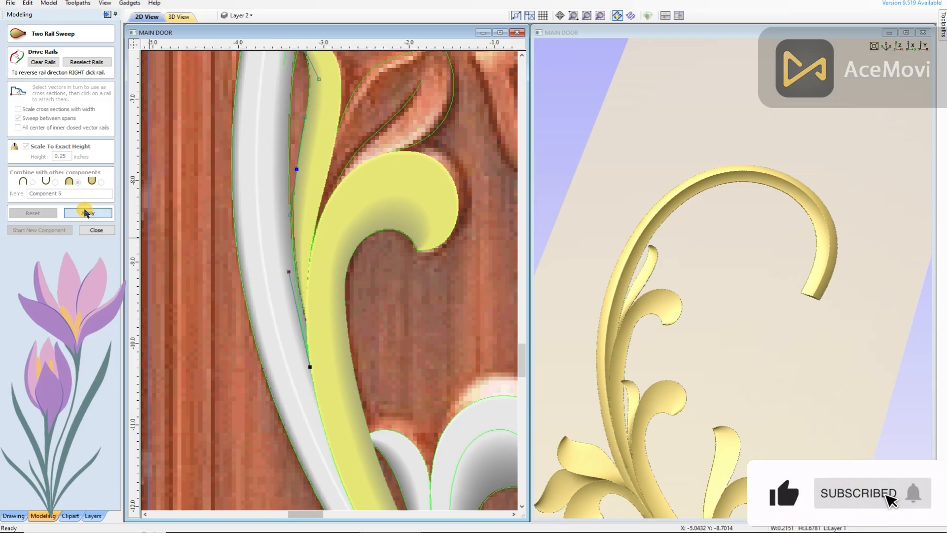
{"action": "left_click", "coordinate": [85, 212]}
{"action": "left_click_drag", "start_coordinate": [687, 254], "coordinate": [814, 296]}
Refine the curve of the narrow lobe's inner rail where it meets the curled lobe, and update the sweep
{"action": "scroll", "coordinate": [350, 242], "scroll_direction": "up", "scroll_amount": 1}
{"action": "left_click", "coordinate": [307, 186]}
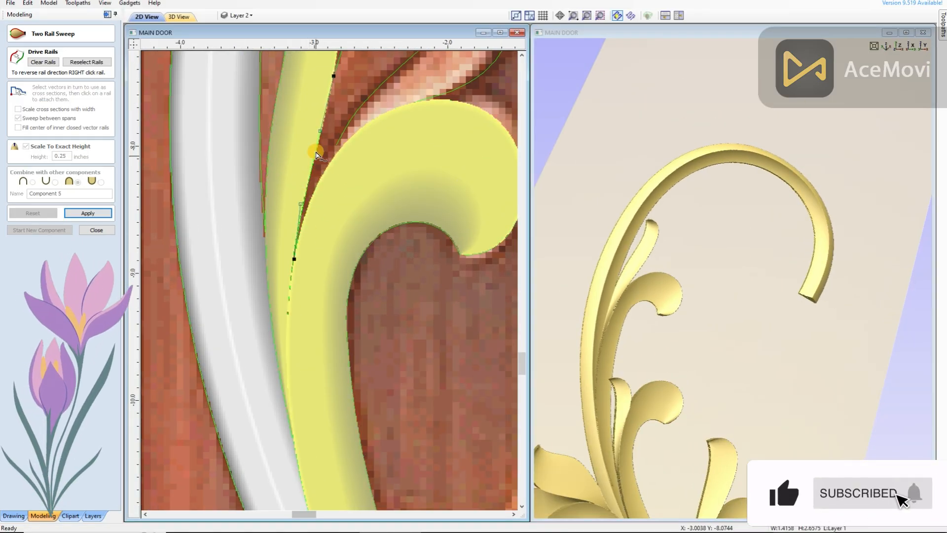
{"action": "scroll", "coordinate": [316, 158], "scroll_direction": "down", "scroll_amount": 1}
{"action": "scroll", "coordinate": [320, 285], "scroll_direction": "up", "scroll_amount": 1}
{"action": "scroll", "coordinate": [302, 382], "scroll_direction": "up", "scroll_amount": 1}
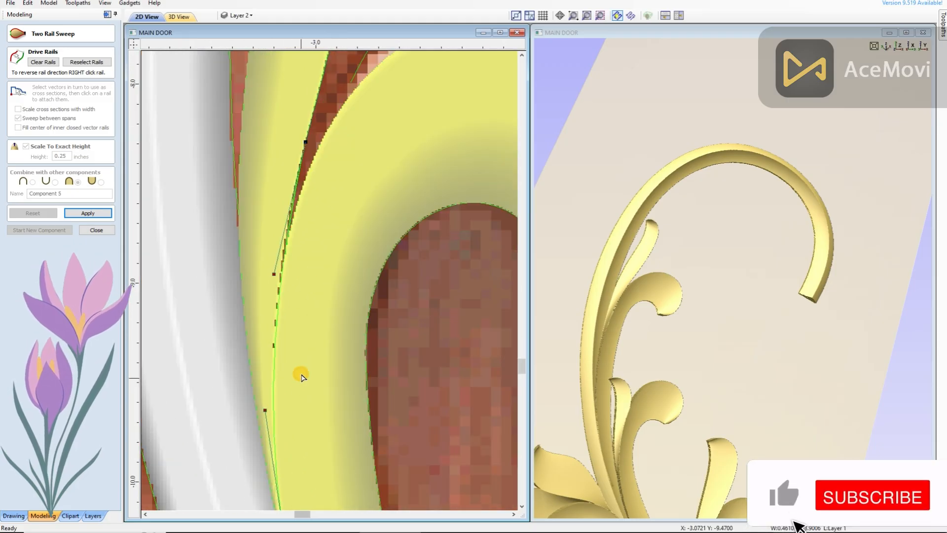
{"action": "left_click", "coordinate": [88, 214]}
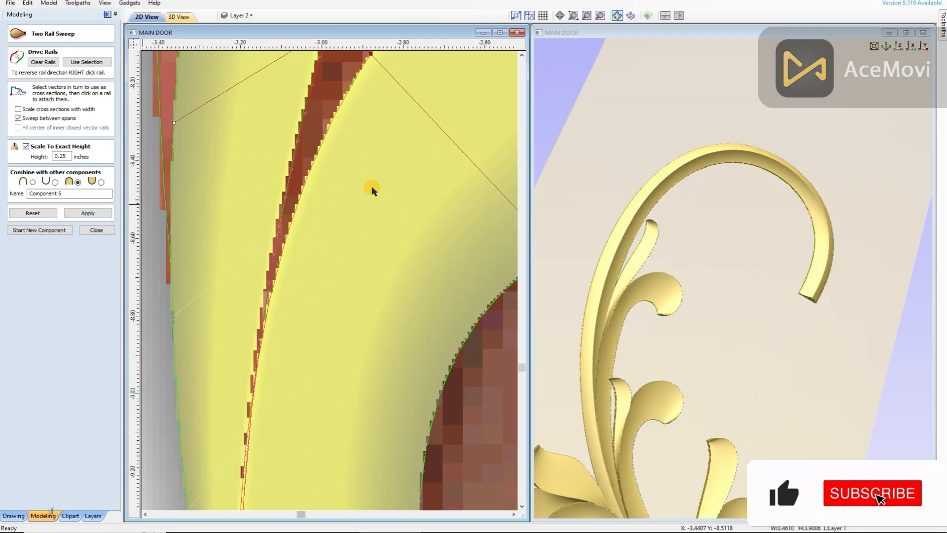
{"action": "scroll", "coordinate": [371, 188], "scroll_direction": "down", "scroll_amount": 1}
{"action": "left_click_drag", "start_coordinate": [706, 244], "coordinate": [712, 256]}
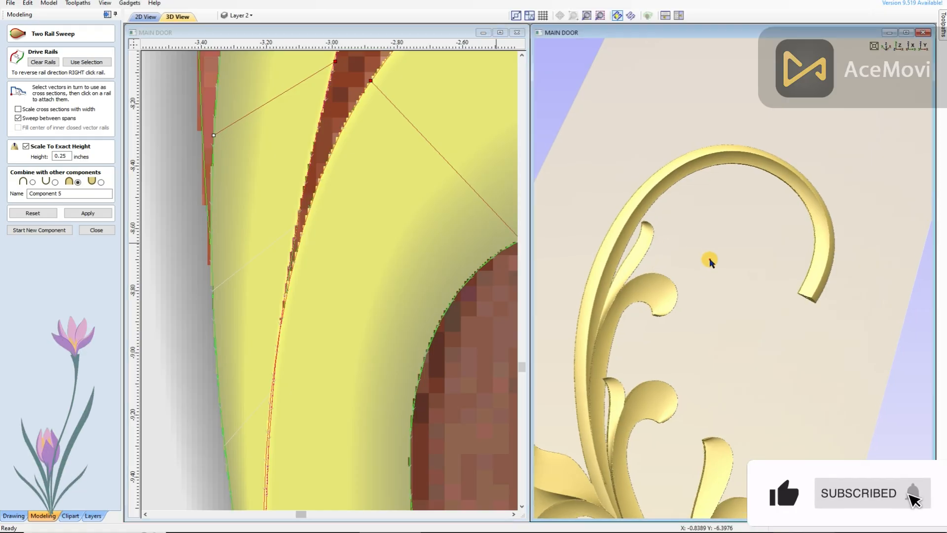
{"action": "scroll", "coordinate": [641, 272], "scroll_direction": "down", "scroll_amount": 2}
{"action": "left_click_drag", "start_coordinate": [606, 280], "coordinate": [710, 315]}
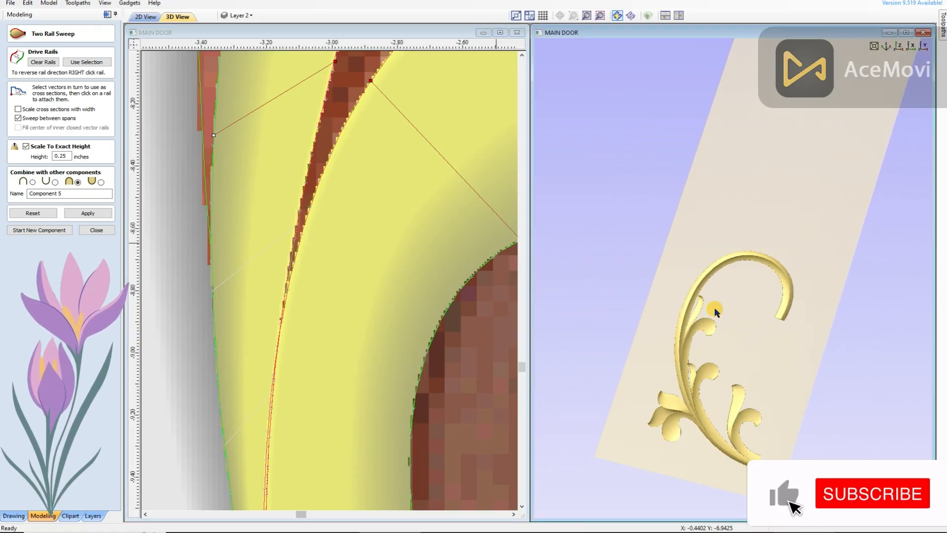
Move the node on the curled lobe's inner rail to smooth the curve below its tip, and update the sweep
{"action": "scroll", "coordinate": [362, 296], "scroll_direction": "down", "scroll_amount": 3}
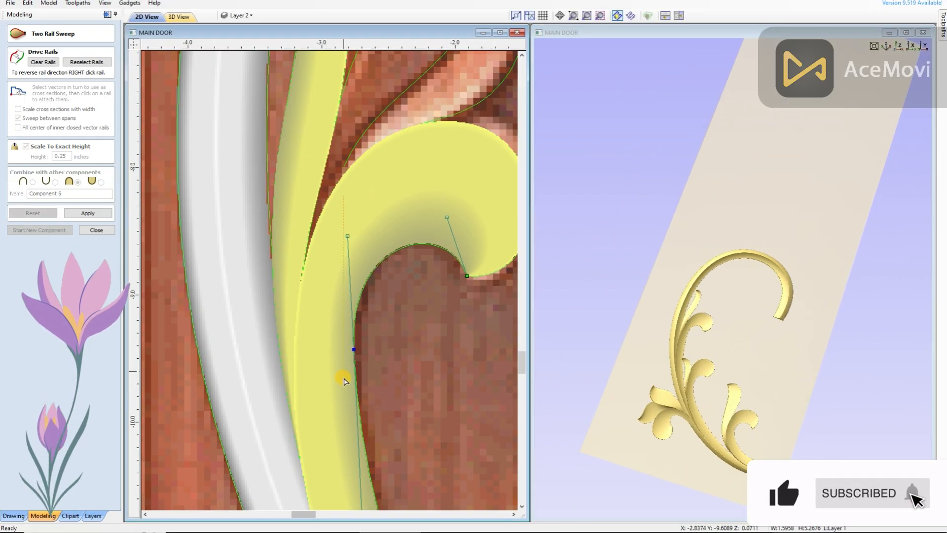
{"action": "scroll", "coordinate": [365, 271], "scroll_direction": "down", "scroll_amount": 2}
{"action": "scroll", "coordinate": [380, 335], "scroll_direction": "up", "scroll_amount": 1}
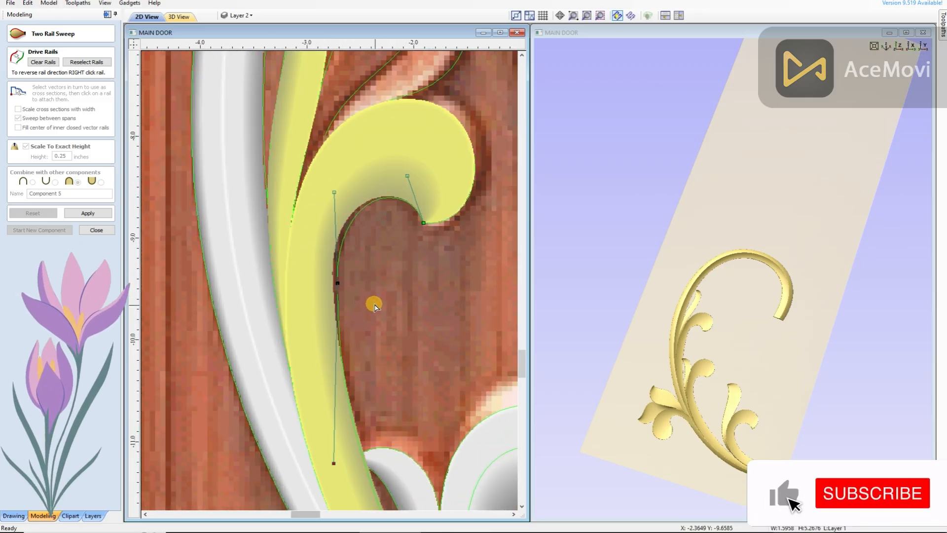
{"action": "left_click", "coordinate": [88, 213]}
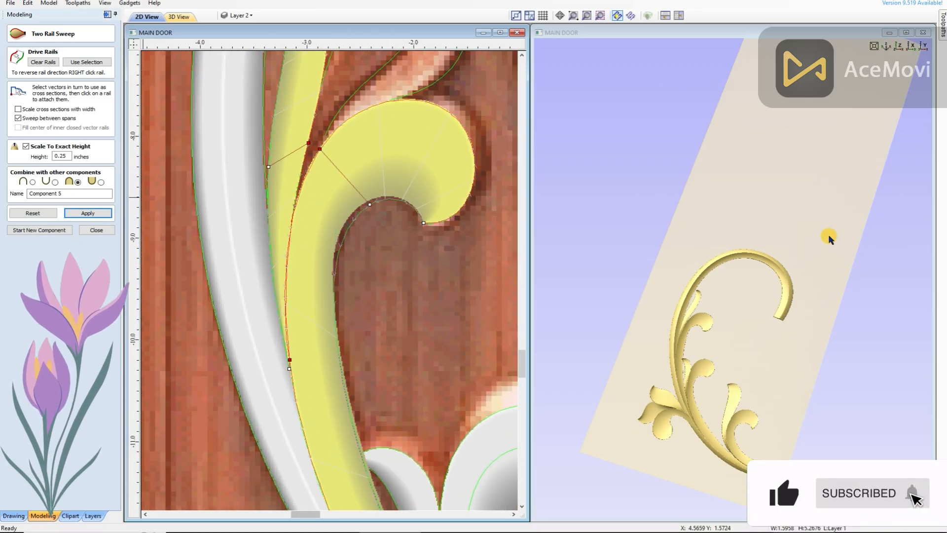
{"action": "left_click_drag", "start_coordinate": [829, 235], "coordinate": [613, 268]}
{"action": "scroll", "coordinate": [723, 278], "scroll_direction": "up", "scroll_amount": 2}
{"action": "left_click_drag", "start_coordinate": [722, 277], "coordinate": [760, 340]}
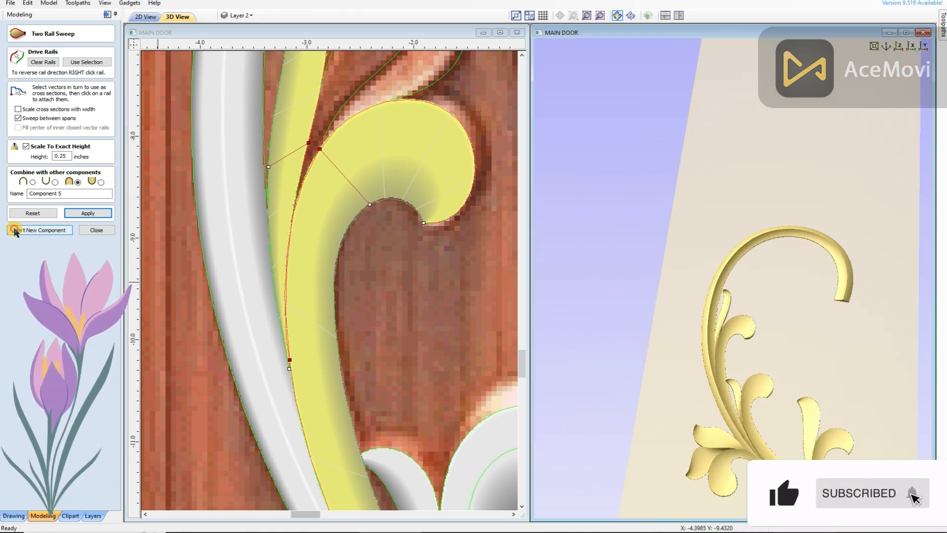
Start a new component to complete the leaf sweep and close the Two Rail Sweep tool
{"action": "left_click", "coordinate": [18, 230]}
{"action": "scroll", "coordinate": [269, 266], "scroll_direction": "down", "scroll_amount": 1}
{"action": "scroll", "coordinate": [264, 264], "scroll_direction": "down", "scroll_amount": 5}
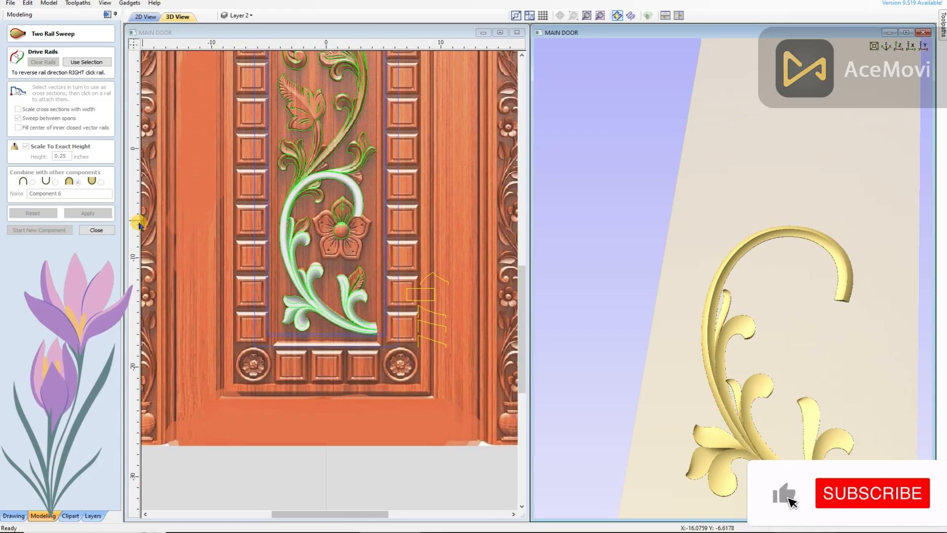
{"action": "left_click", "coordinate": [96, 230]}
{"action": "scroll", "coordinate": [346, 222], "scroll_direction": "up", "scroll_amount": 3}
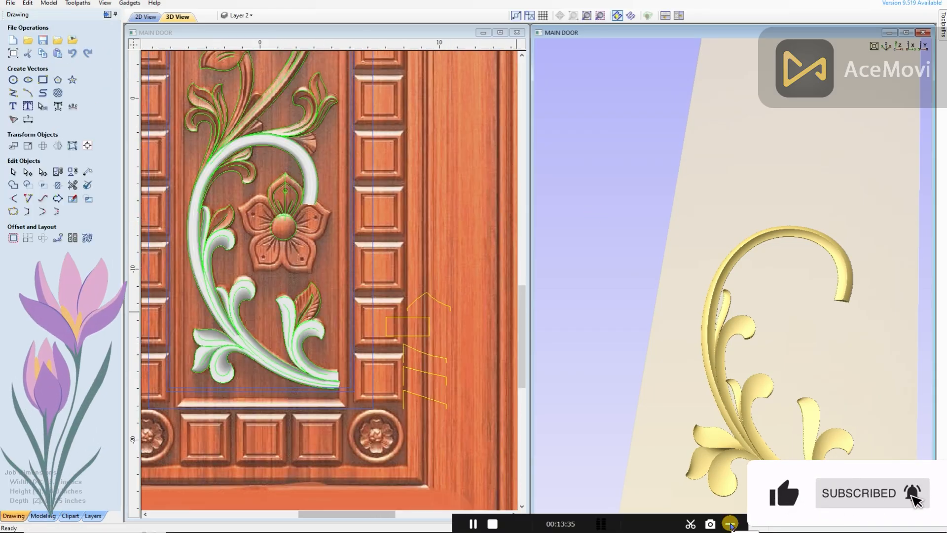
{"action": "scroll", "coordinate": [280, 280], "scroll_direction": "down", "scroll_amount": 3}
{"action": "left_click_drag", "start_coordinate": [690, 266], "coordinate": [770, 232]}
{"action": "scroll", "coordinate": [408, 344], "scroll_direction": "up", "scroll_amount": 2}
Draw an open V-shaped polyline about 0.5 inches tall inside the square door panel beside the cross-section profiles
{"action": "scroll", "coordinate": [408, 344], "scroll_direction": "up", "scroll_amount": 4}
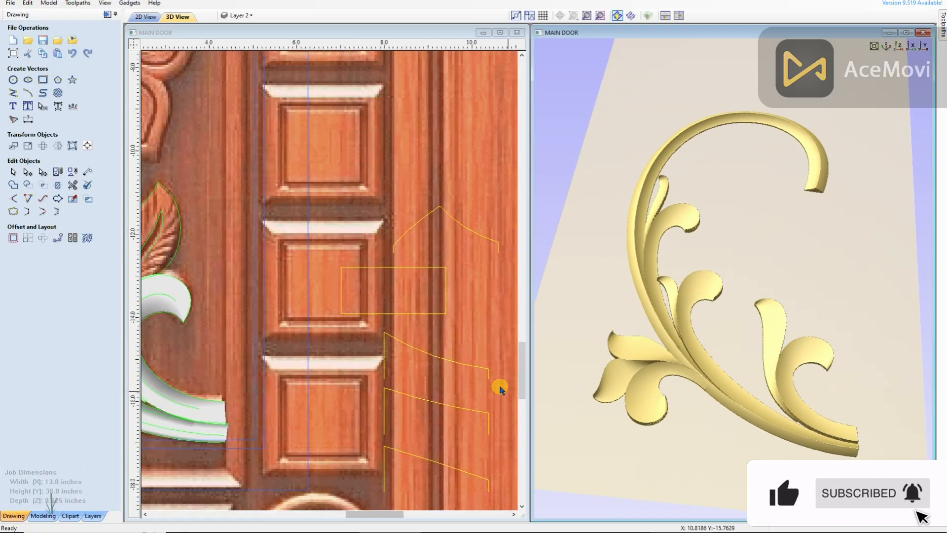
{"action": "left_click", "coordinate": [412, 285]}
{"action": "scroll", "coordinate": [412, 285], "scroll_direction": "down", "scroll_amount": 3}
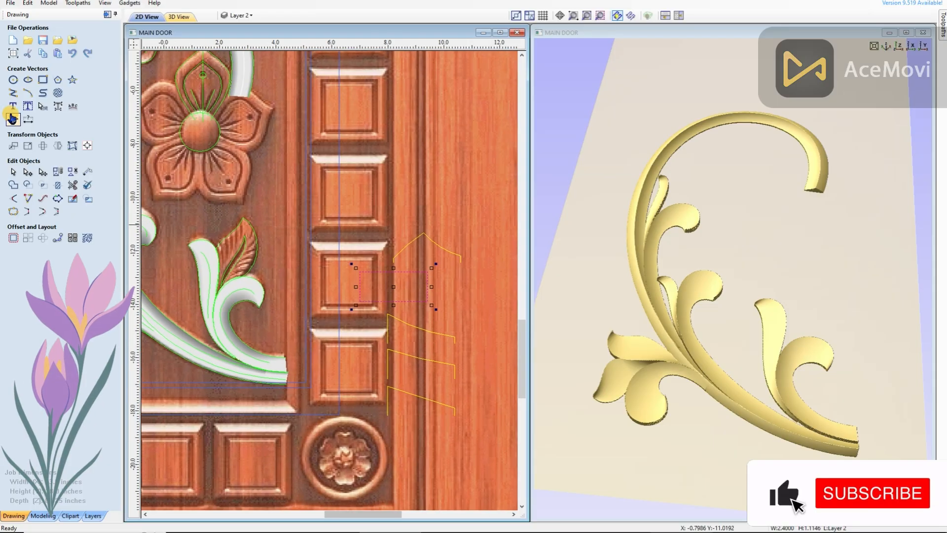
{"action": "left_click", "coordinate": [13, 93]}
{"action": "scroll", "coordinate": [300, 357], "scroll_direction": "up", "scroll_amount": 3}
{"action": "scroll", "coordinate": [300, 358], "scroll_direction": "up", "scroll_amount": 2}
{"action": "left_click", "coordinate": [340, 294]}
{"action": "left_click", "coordinate": [353, 324]}
{"action": "scroll", "coordinate": [365, 293], "scroll_direction": "up", "scroll_amount": 1}
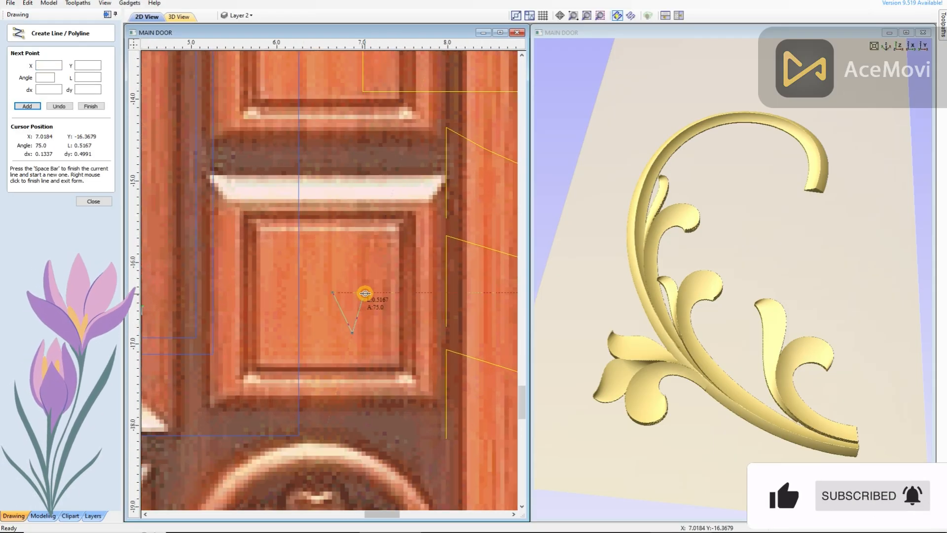
{"action": "left_click", "coordinate": [365, 296]}
{"action": "right_click", "coordinate": [365, 295]}
{"action": "scroll", "coordinate": [334, 309], "scroll_direction": "up", "scroll_amount": 1}
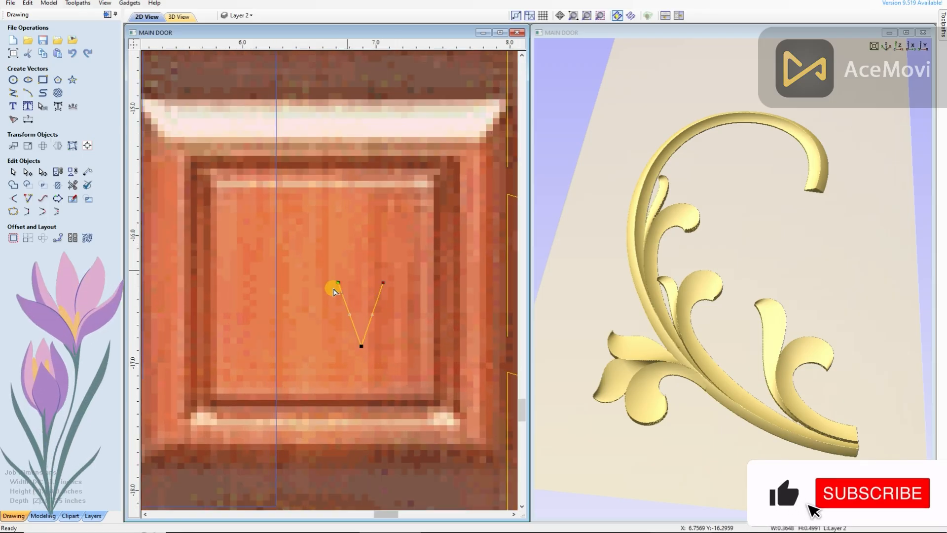
Place the V profile beside the lower leaf and start an Extrude and Weave along its two vein curves using the V as cross-section
{"action": "scroll", "coordinate": [377, 297], "scroll_direction": "down", "scroll_amount": 3}
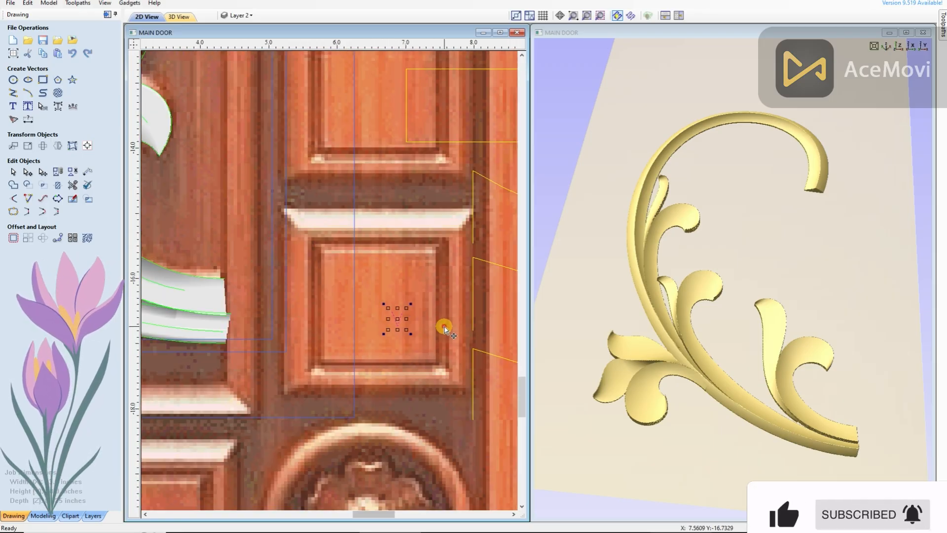
{"action": "scroll", "coordinate": [306, 285], "scroll_direction": "up", "scroll_amount": 2}
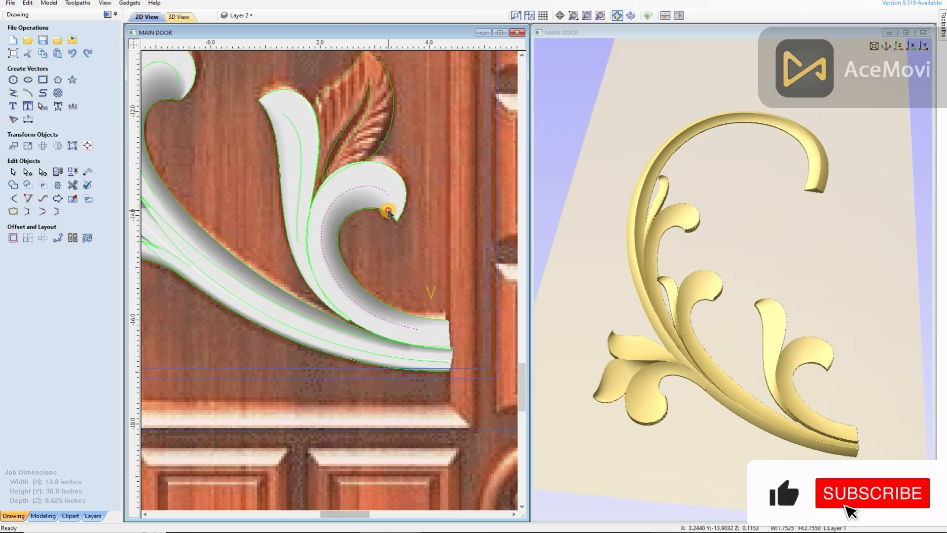
{"action": "scroll", "coordinate": [296, 186], "scroll_direction": "down", "scroll_amount": 2}
{"action": "key", "text": "F10"}
{"action": "left_click", "coordinate": [44, 40]}
{"action": "left_click", "coordinate": [300, 195]}
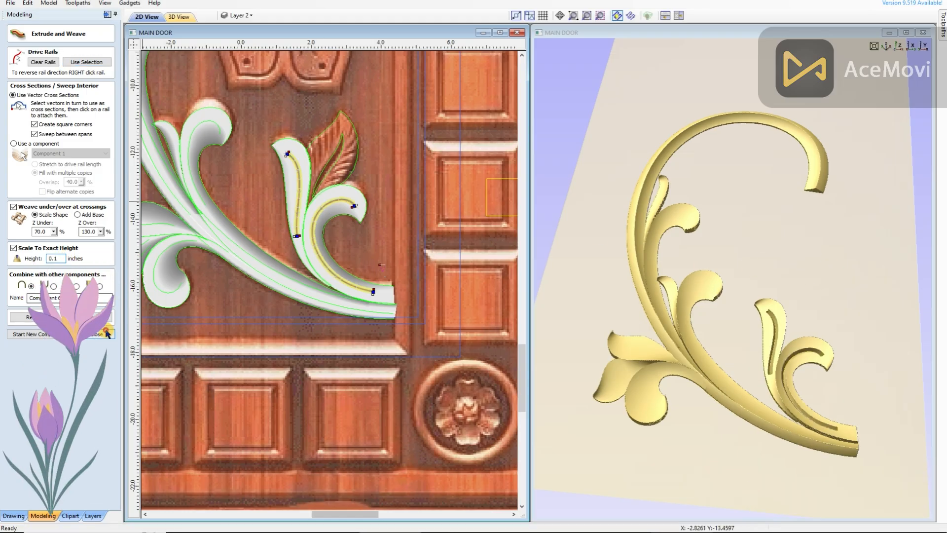
Set the groove height to 0.08 inches and scale the V profile for the rail ends to about 0.06 by 0.09 inches
{"action": "scroll", "coordinate": [378, 259], "scroll_direction": "up", "scroll_amount": 4}
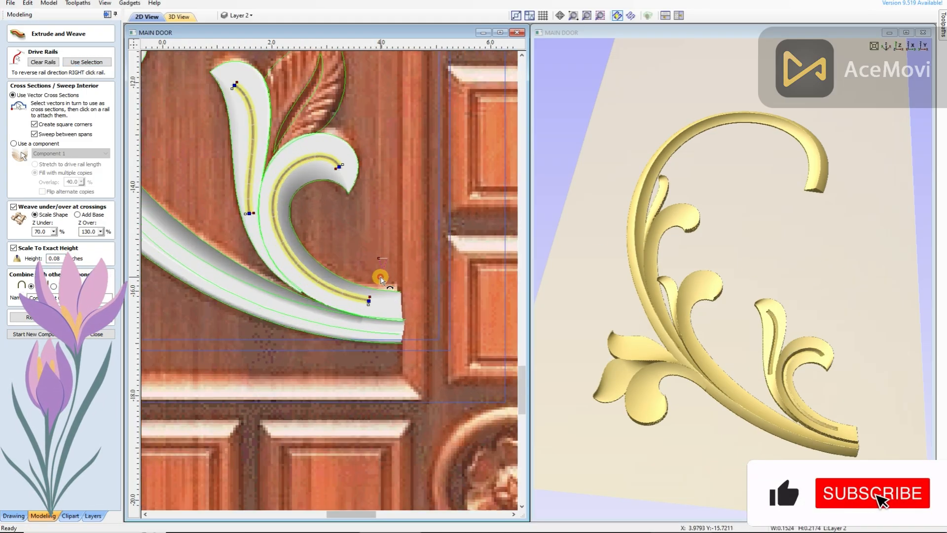
{"action": "scroll", "coordinate": [386, 253], "scroll_direction": "up", "scroll_amount": 2}
{"action": "left_click", "coordinate": [385, 241]}
{"action": "scroll", "coordinate": [387, 241], "scroll_direction": "up", "scroll_amount": 2}
{"action": "left_click", "coordinate": [386, 241]}
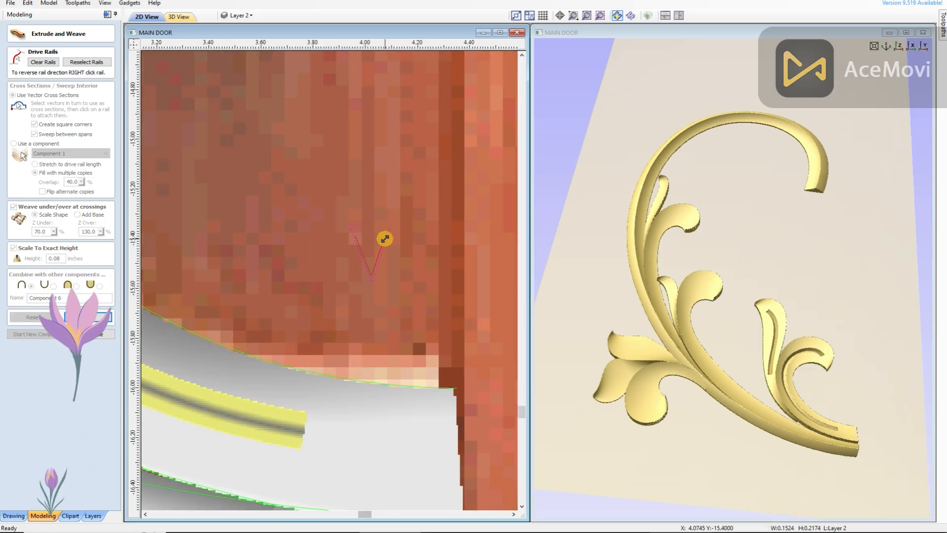
{"action": "scroll", "coordinate": [383, 253], "scroll_direction": "down", "scroll_amount": 2}
{"action": "left_click", "coordinate": [85, 63]}
{"action": "scroll", "coordinate": [420, 274], "scroll_direction": "down", "scroll_amount": 5}
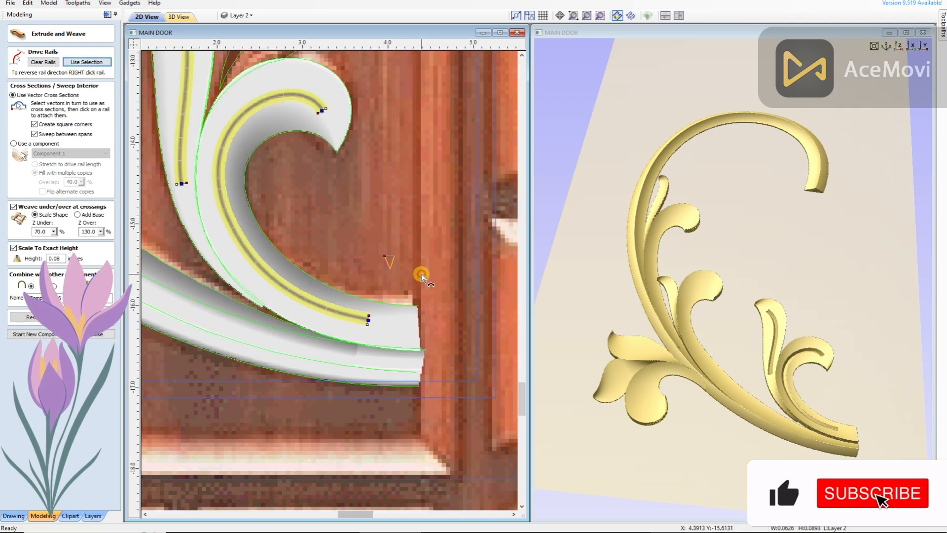
Attach a larger V profile, about 0.11 by 0.16 inches, midway along both vein rails and update the extrusion
{"action": "scroll", "coordinate": [399, 295], "scroll_direction": "up", "scroll_amount": 2}
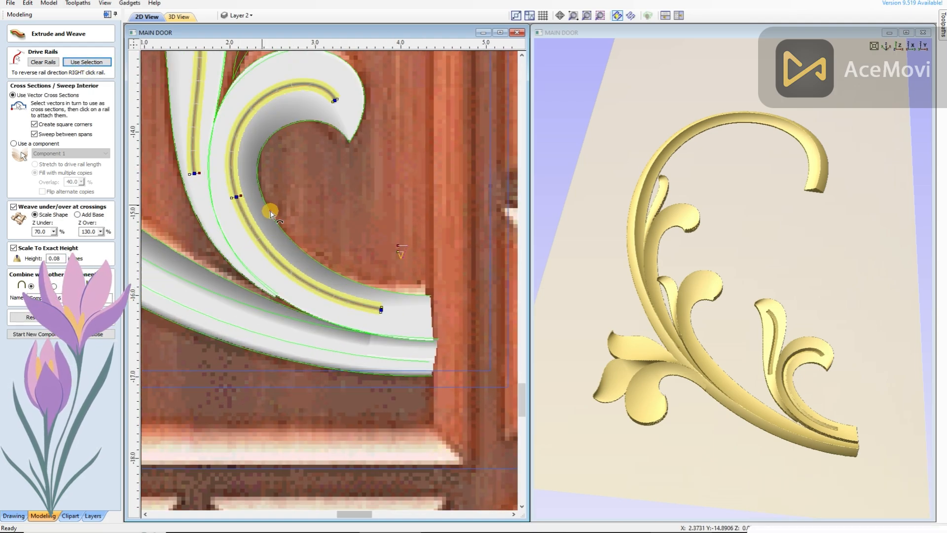
{"action": "scroll", "coordinate": [270, 214], "scroll_direction": "down", "scroll_amount": 2}
{"action": "scroll", "coordinate": [276, 217], "scroll_direction": "up", "scroll_amount": 2}
{"action": "scroll", "coordinate": [242, 192], "scroll_direction": "down", "scroll_amount": 3}
{"action": "scroll", "coordinate": [248, 161], "scroll_direction": "up", "scroll_amount": 2}
{"action": "scroll", "coordinate": [414, 327], "scroll_direction": "up", "scroll_amount": 3}
{"action": "scroll", "coordinate": [421, 304], "scroll_direction": "down", "scroll_amount": 2}
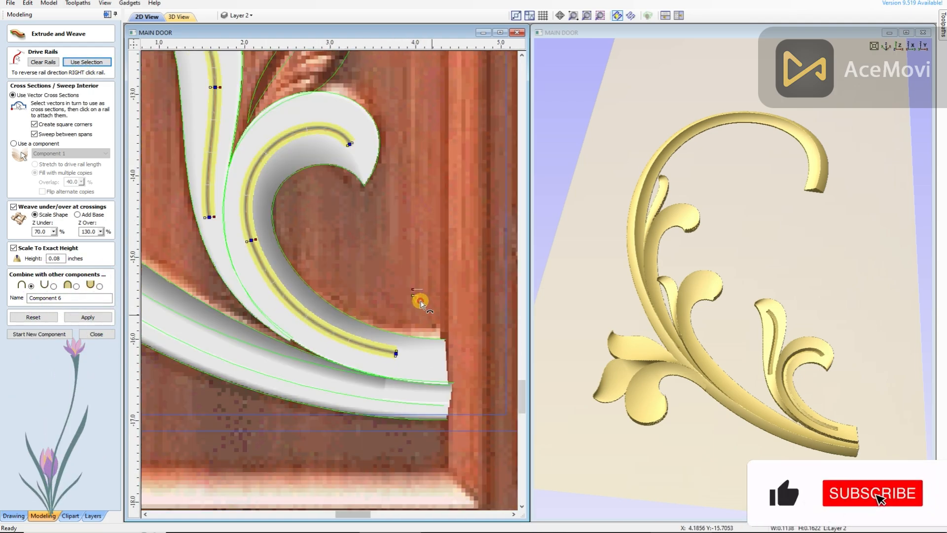
{"action": "scroll", "coordinate": [421, 302], "scroll_direction": "up", "scroll_amount": 2}
{"action": "left_click", "coordinate": [413, 300]}
{"action": "scroll", "coordinate": [431, 314], "scroll_direction": "down", "scroll_amount": 4}
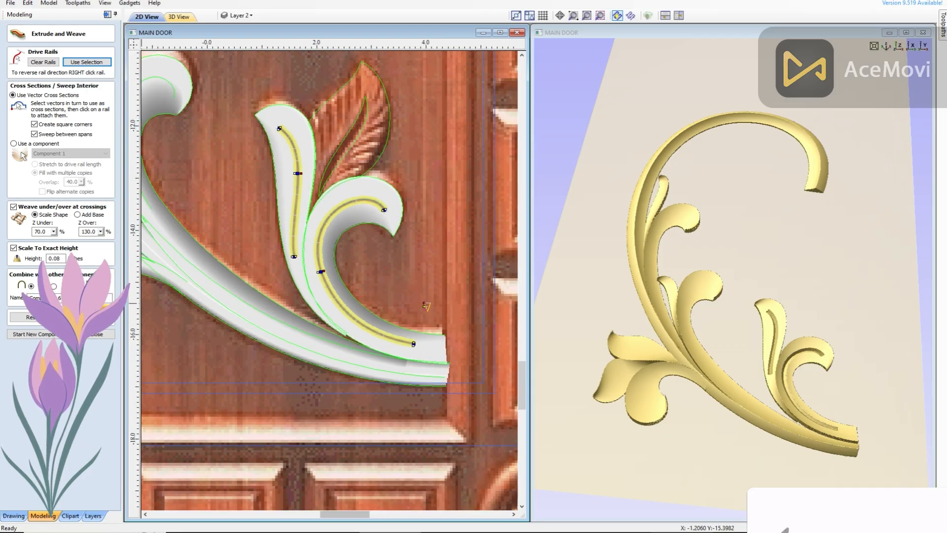
{"action": "left_click_drag", "start_coordinate": [799, 277], "coordinate": [558, 299]}
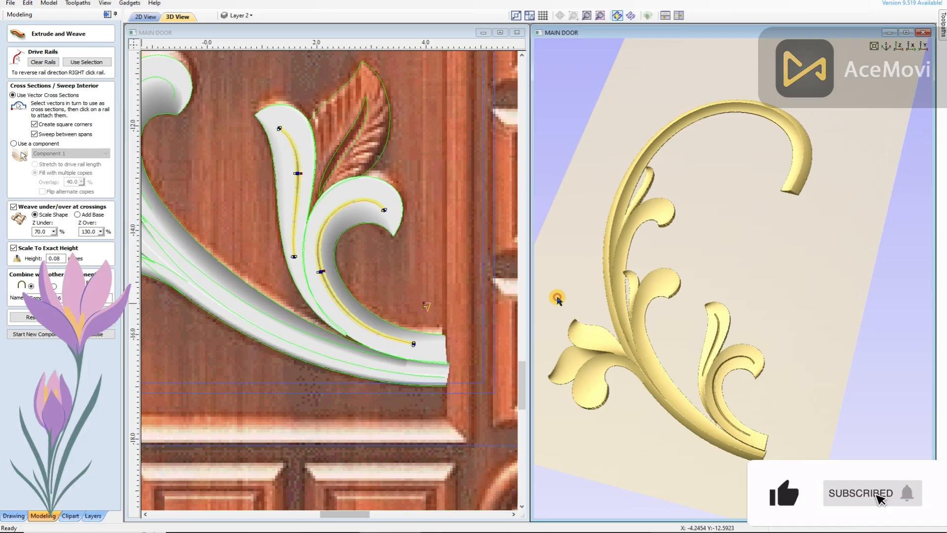
Attach a second large V cross-section to the upper part of the curled lobe's vein rail
{"action": "scroll", "coordinate": [425, 316], "scroll_direction": "up", "scroll_amount": 3}
{"action": "left_click", "coordinate": [433, 295]}
{"action": "scroll", "coordinate": [435, 300], "scroll_direction": "down", "scroll_amount": 1}
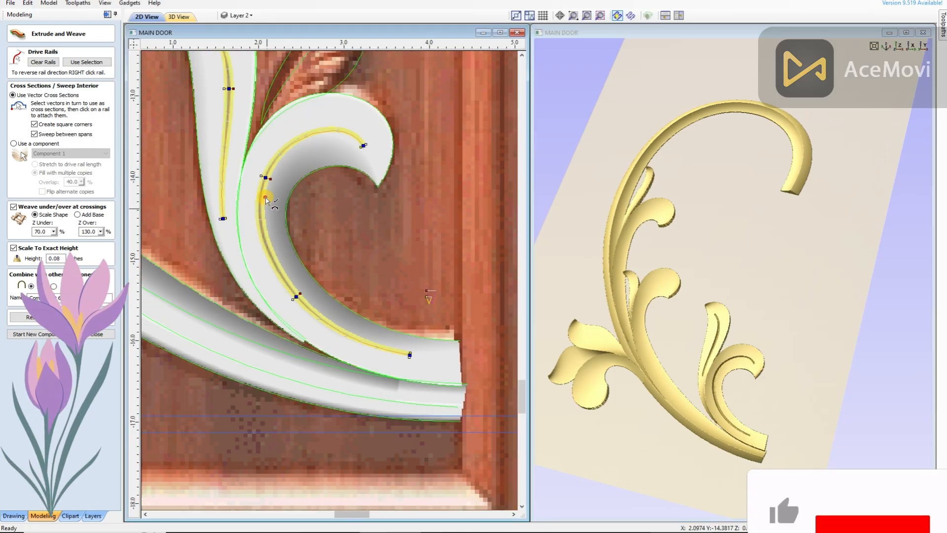
{"action": "scroll", "coordinate": [267, 196], "scroll_direction": "down", "scroll_amount": 2}
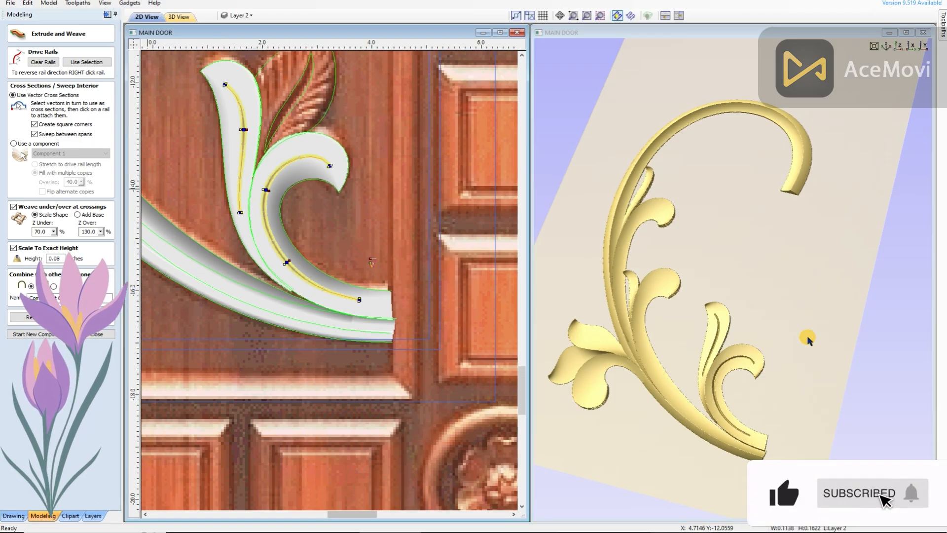
Set the vein grooves' height to 0.1 inches and shift the upper cross-section farther along the curled lobe's rail
{"action": "left_click_drag", "start_coordinate": [806, 334], "coordinate": [794, 280]}
{"action": "scroll", "coordinate": [794, 279], "scroll_direction": "up", "scroll_amount": 4}
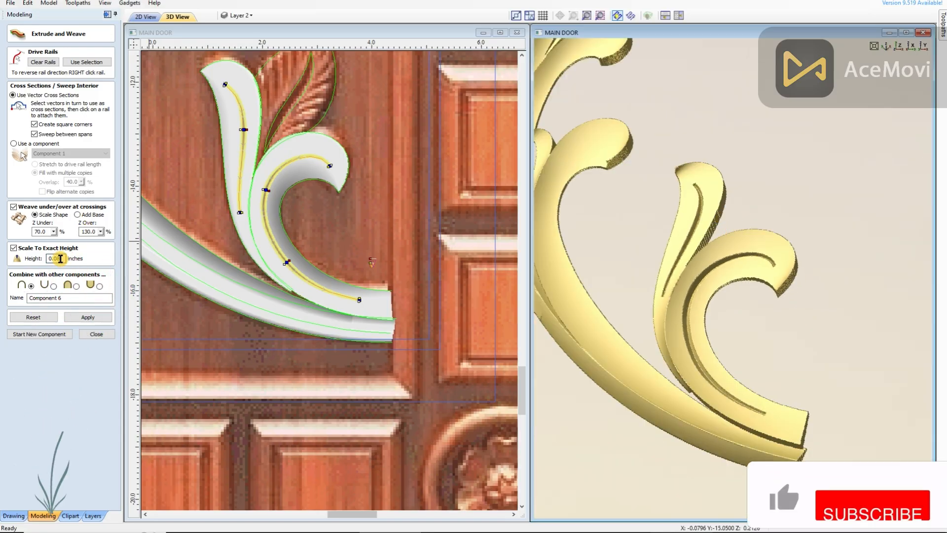
{"action": "left_click_drag", "start_coordinate": [793, 275], "coordinate": [755, 264]}
{"action": "left_click", "coordinate": [272, 186]}
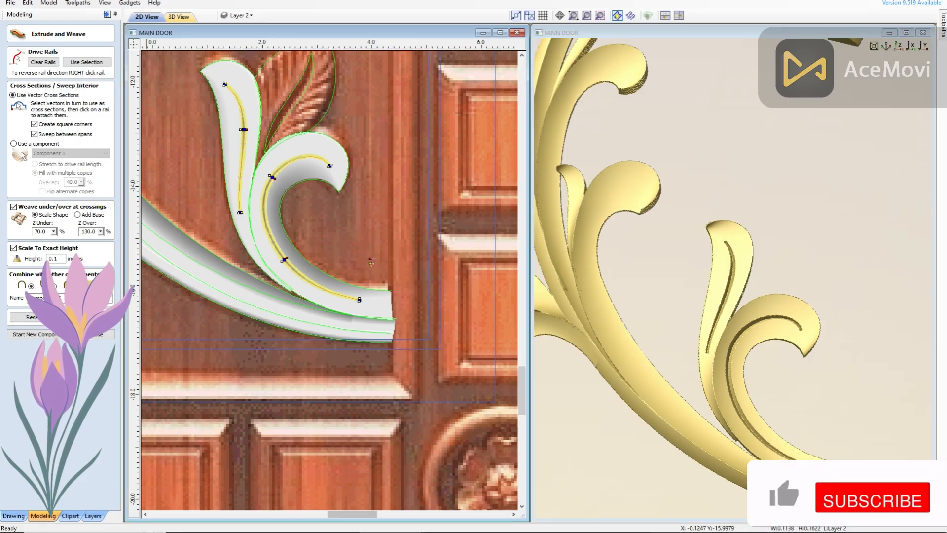
Move the upper cross-sections on both vein rails toward the leaf tips, add a large V cross-section to the narrow lobe, and update
{"action": "left_click_drag", "start_coordinate": [768, 215], "coordinate": [720, 212]}
{"action": "left_click_drag", "start_coordinate": [273, 177], "coordinate": [287, 163]}
{"action": "left_click_drag", "start_coordinate": [244, 129], "coordinate": [244, 109]}
{"action": "left_click", "coordinate": [372, 259]}
{"action": "left_click", "coordinate": [244, 146]}
{"action": "left_click", "coordinate": [88, 317]}
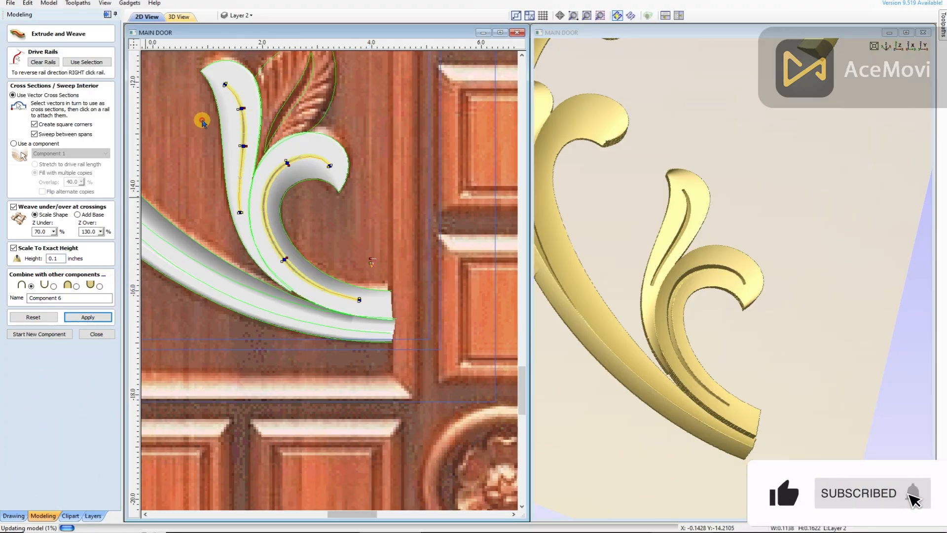
Shift the lower intermediate cross-sections on both vein rails toward the leaf base, update the grooves and close Extrude and Weave
{"action": "left_click_drag", "start_coordinate": [243, 146], "coordinate": [243, 156]}
{"action": "left_click_drag", "start_coordinate": [603, 248], "coordinate": [626, 268]}
{"action": "left_click_drag", "start_coordinate": [284, 260], "coordinate": [290, 267]}
{"action": "left_click", "coordinate": [85, 318]}
{"action": "left_click_drag", "start_coordinate": [722, 243], "coordinate": [803, 234]}
{"action": "left_click", "coordinate": [104, 335]}
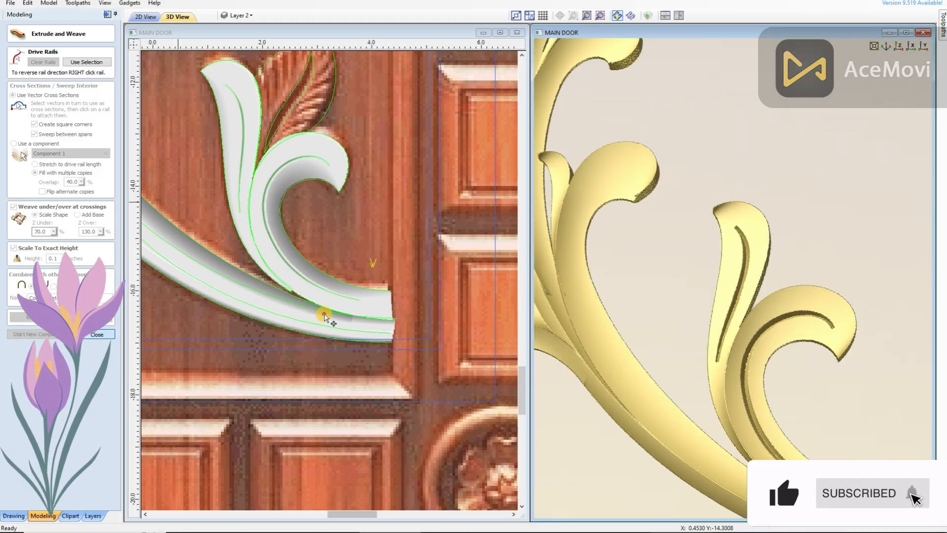
Group the vein groove component with the lower leaf component
{"action": "scroll", "coordinate": [322, 229], "scroll_direction": "up", "scroll_amount": 3}
{"action": "left_click", "coordinate": [334, 240]}
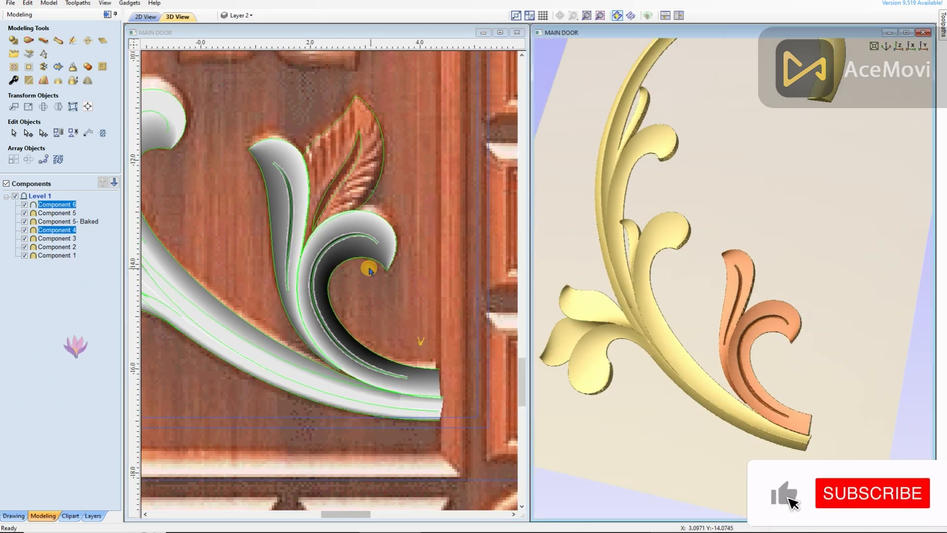
{"action": "scroll", "coordinate": [247, 295], "scroll_direction": "up", "scroll_amount": 2}
{"action": "scroll", "coordinate": [247, 295], "scroll_direction": "up", "scroll_amount": 1}
Set the four vein curves of the three-lobed leaf cluster as Extrude and Weave drive rails and attach V cross-sections to their ends
{"action": "left_click", "coordinate": [209, 319]}
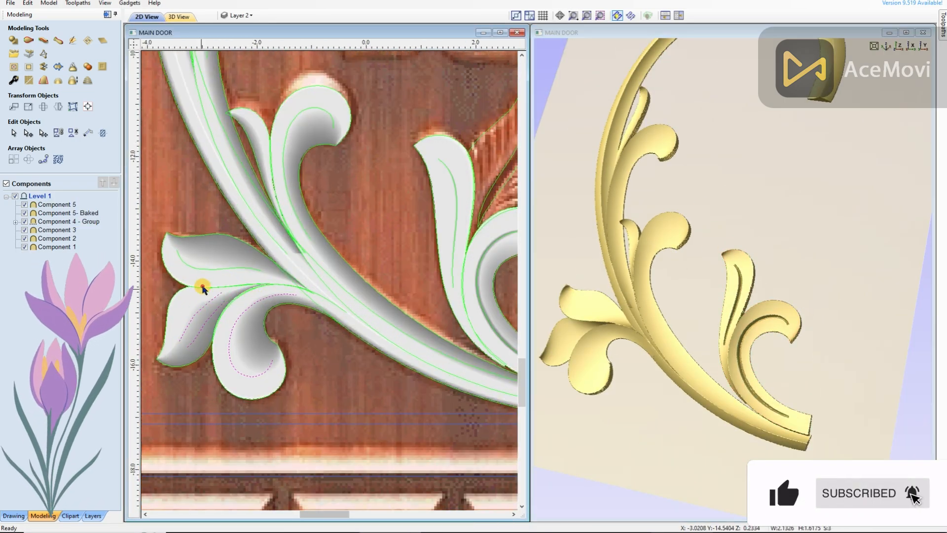
{"action": "scroll", "coordinate": [227, 277], "scroll_direction": "down", "scroll_amount": 2}
{"action": "left_click", "coordinate": [42, 41]}
{"action": "left_click", "coordinate": [96, 63]}
{"action": "scroll", "coordinate": [276, 247], "scroll_direction": "down", "scroll_amount": 2}
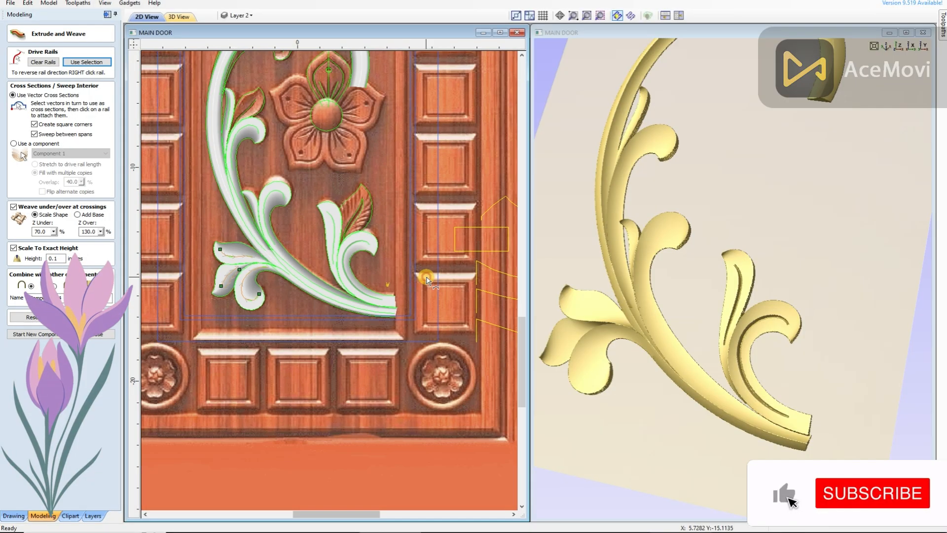
{"action": "scroll", "coordinate": [387, 286], "scroll_direction": "up", "scroll_amount": 3}
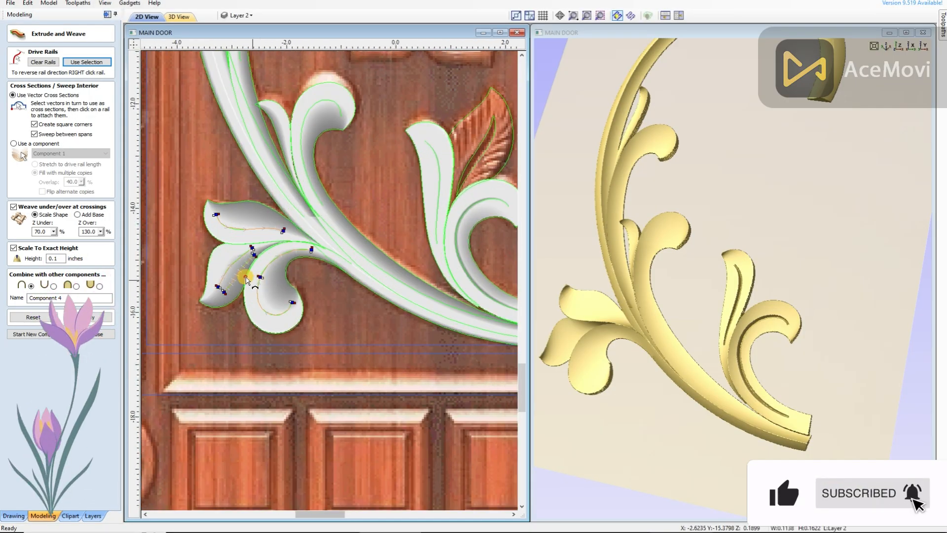
Attach large V profiles midway and small ones at the ends of the four vein rails, and apply a height of 0.08 inches
{"action": "scroll", "coordinate": [247, 279], "scroll_direction": "up", "scroll_amount": 1}
{"action": "scroll", "coordinate": [212, 252], "scroll_direction": "down", "scroll_amount": 2}
{"action": "scroll", "coordinate": [400, 232], "scroll_direction": "up", "scroll_amount": 3}
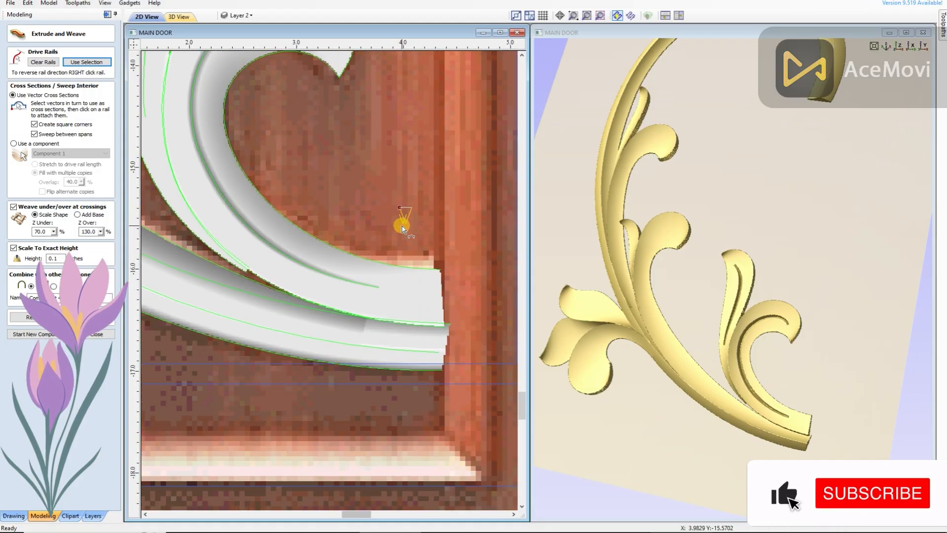
{"action": "scroll", "coordinate": [439, 238], "scroll_direction": "down", "scroll_amount": 2}
{"action": "scroll", "coordinate": [203, 228], "scroll_direction": "up", "scroll_amount": 3}
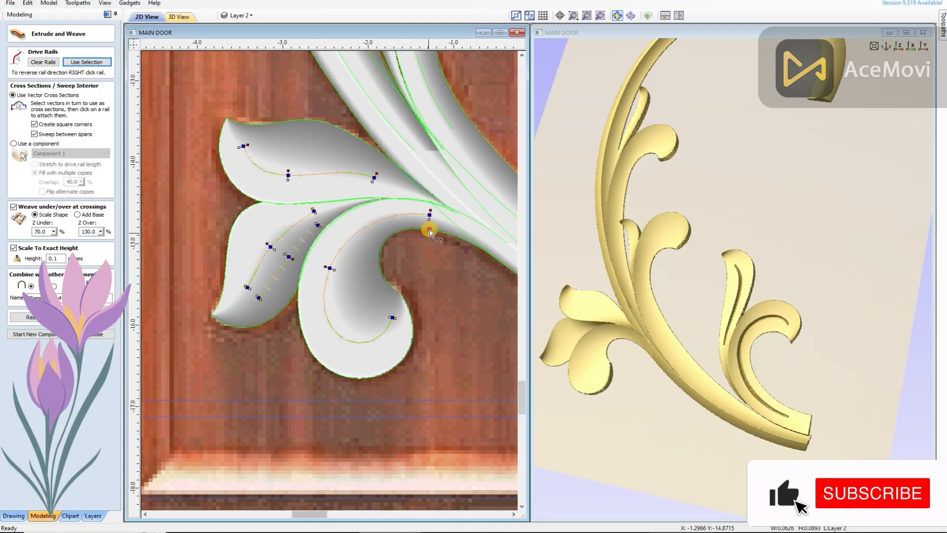
{"action": "left_click_drag", "start_coordinate": [744, 217], "coordinate": [792, 503]}
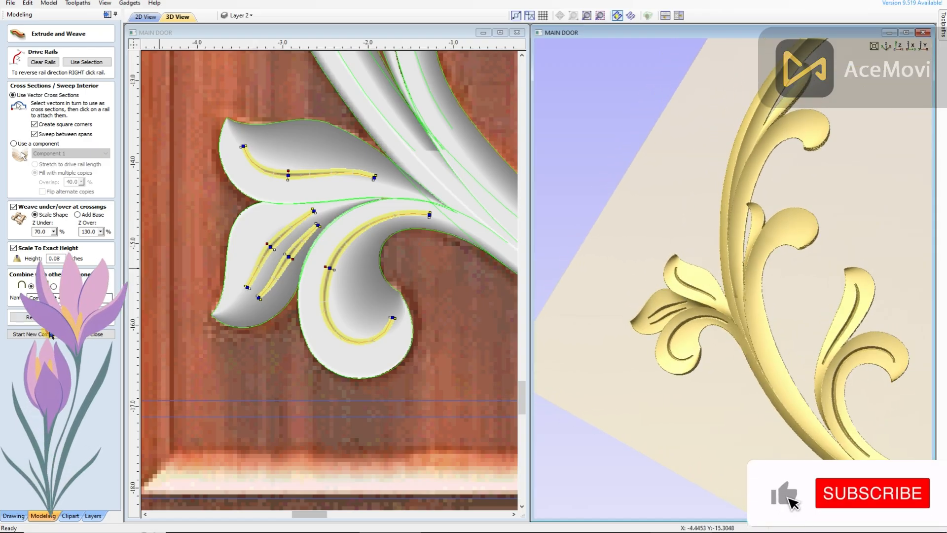
Close Extrude and Weave and group the vein grooves with the three-lobed leaf cluster component
{"action": "left_click", "coordinate": [99, 335]}
{"action": "scroll", "coordinate": [281, 260], "scroll_direction": "up", "scroll_amount": 2}
{"action": "left_click", "coordinate": [293, 251]}
{"action": "left_click", "coordinate": [270, 209], "text": "shift"}
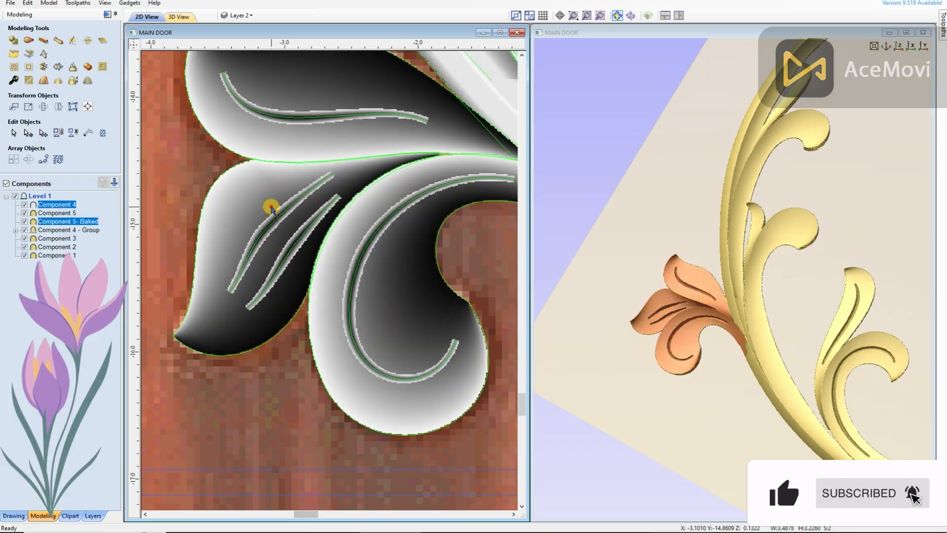
{"action": "scroll", "coordinate": [303, 275], "scroll_direction": "down", "scroll_amount": 2}
{"action": "key", "text": "g"}
Start an Extrude and Weave with the vein curve of the curled leaf above the three-lobed cluster as drive rail
{"action": "scroll", "coordinate": [311, 336], "scroll_direction": "down", "scroll_amount": 3}
{"action": "scroll", "coordinate": [342, 224], "scroll_direction": "up", "scroll_amount": 2}
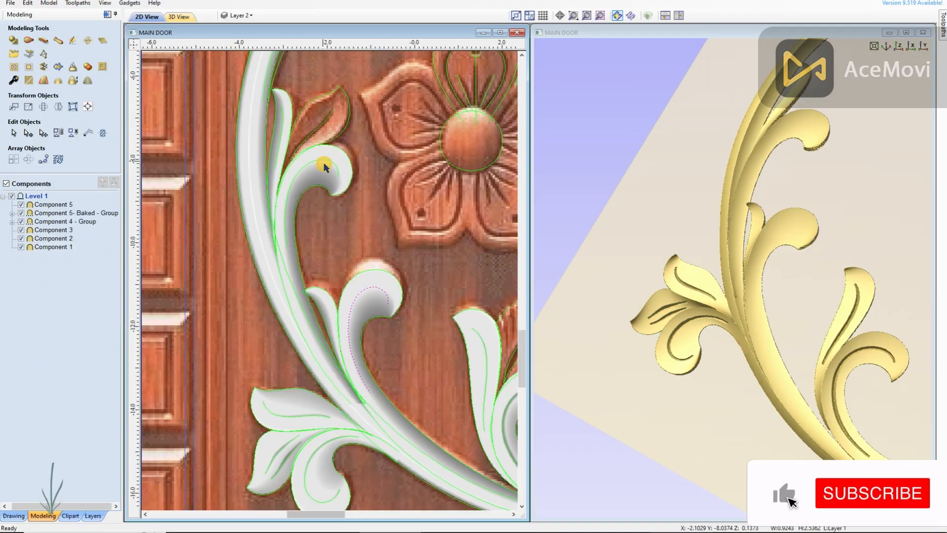
{"action": "scroll", "coordinate": [364, 153], "scroll_direction": "down", "scroll_amount": 2}
{"action": "scroll", "coordinate": [364, 153], "scroll_direction": "up", "scroll_amount": 1}
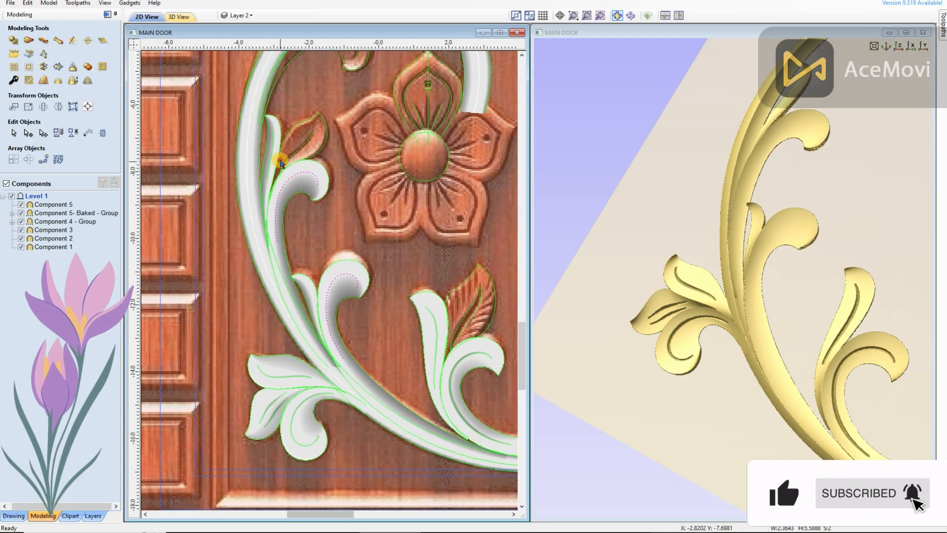
{"action": "left_click", "coordinate": [37, 53]}
{"action": "scroll", "coordinate": [416, 345], "scroll_direction": "down", "scroll_amount": 3}
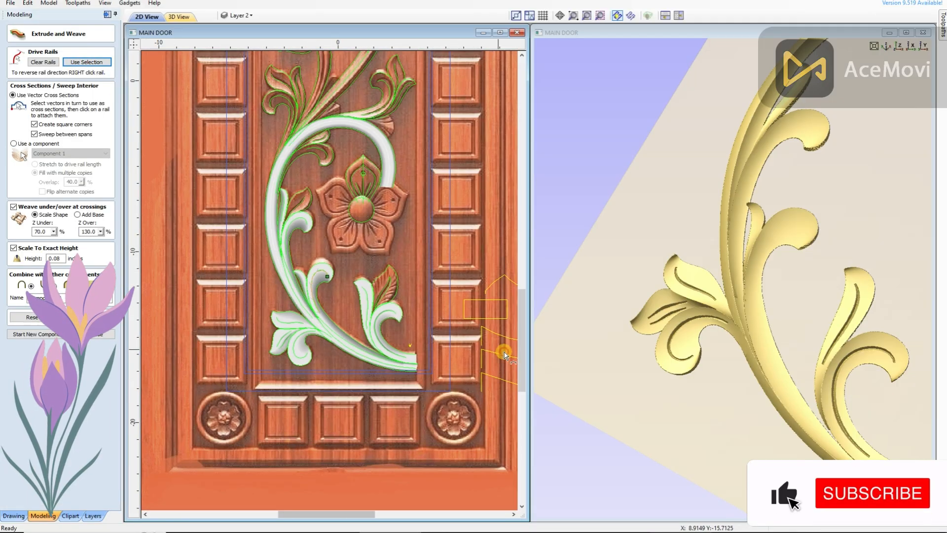
Attach V cross-sections at the ends and two intermediate points of the curled leaf's vein rail, apply a 0.1 inch height and close the tool
{"action": "scroll", "coordinate": [414, 335], "scroll_direction": "up", "scroll_amount": 5}
{"action": "scroll", "coordinate": [220, 193], "scroll_direction": "down", "scroll_amount": 3}
{"action": "scroll", "coordinate": [332, 303], "scroll_direction": "up", "scroll_amount": 2}
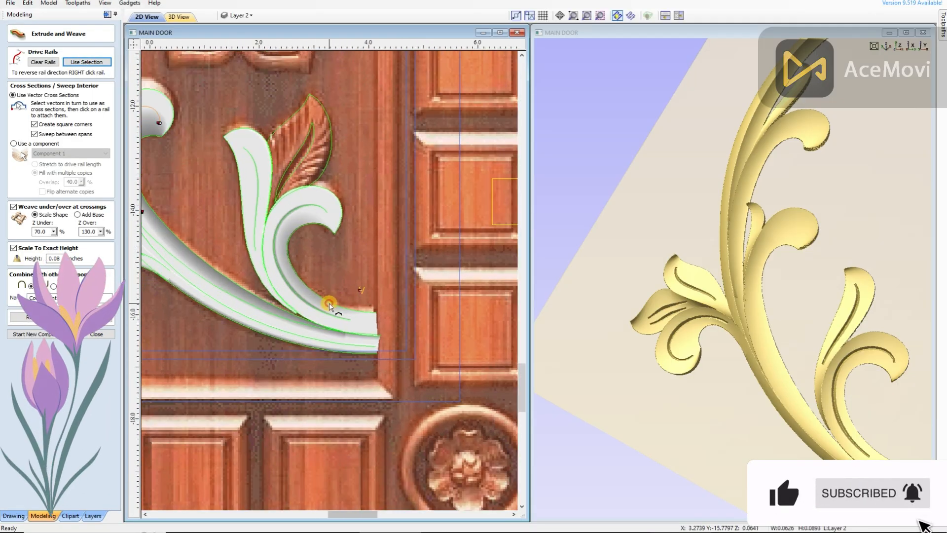
{"action": "scroll", "coordinate": [434, 296], "scroll_direction": "down", "scroll_amount": 2}
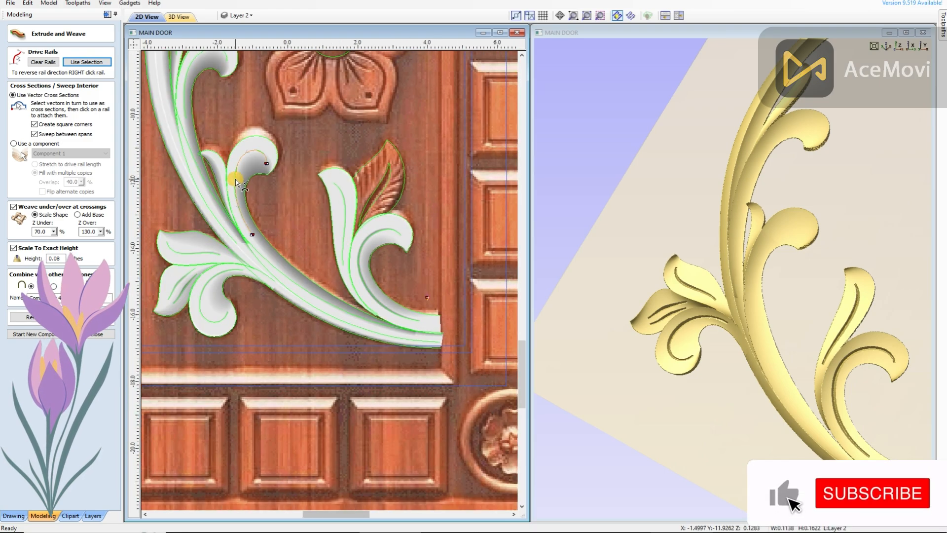
{"action": "scroll", "coordinate": [235, 195], "scroll_direction": "up", "scroll_amount": 2}
{"action": "left_click", "coordinate": [239, 210]}
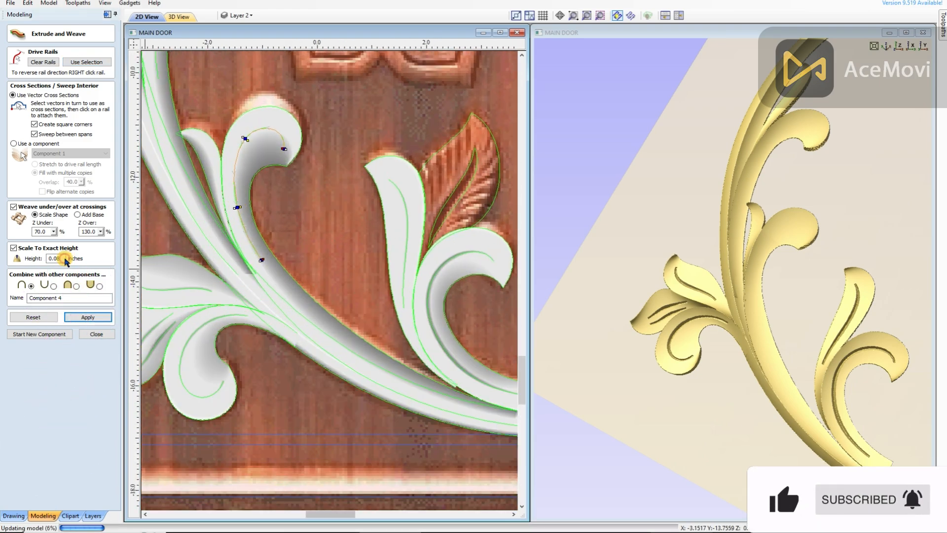
{"action": "left_click", "coordinate": [112, 334]}
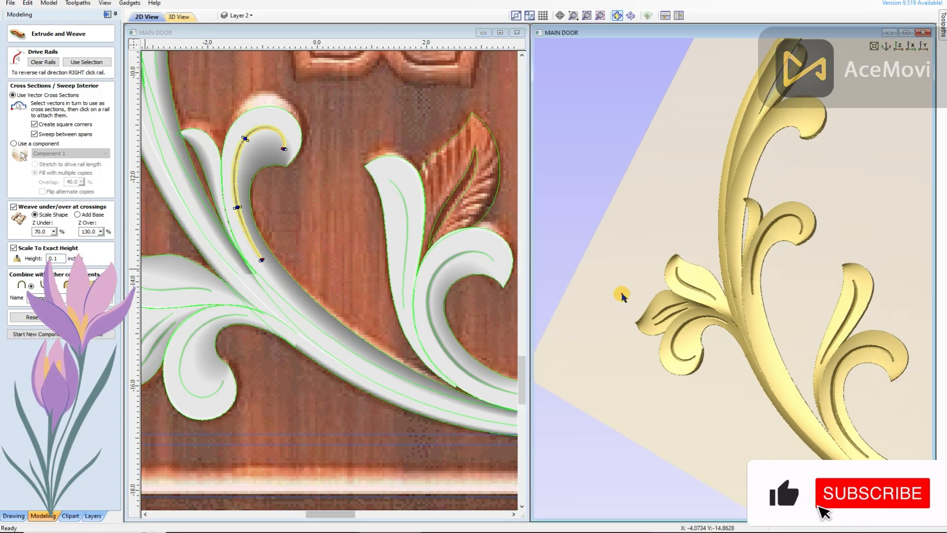
{"action": "left_click", "coordinate": [102, 333]}
Group the new vein groove with the curled leaf component beneath it
{"action": "scroll", "coordinate": [254, 137], "scroll_direction": "up", "scroll_amount": 5}
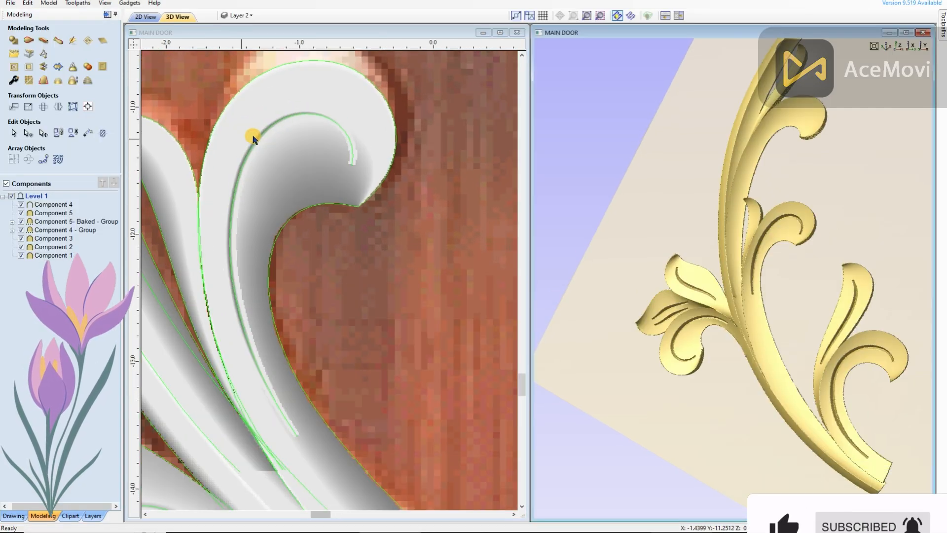
{"action": "left_click", "coordinate": [253, 138]}
{"action": "left_click", "coordinate": [271, 166], "text": "shift"}
{"action": "scroll", "coordinate": [270, 169], "scroll_direction": "down", "scroll_amount": 4}
{"action": "key", "text": "g"}
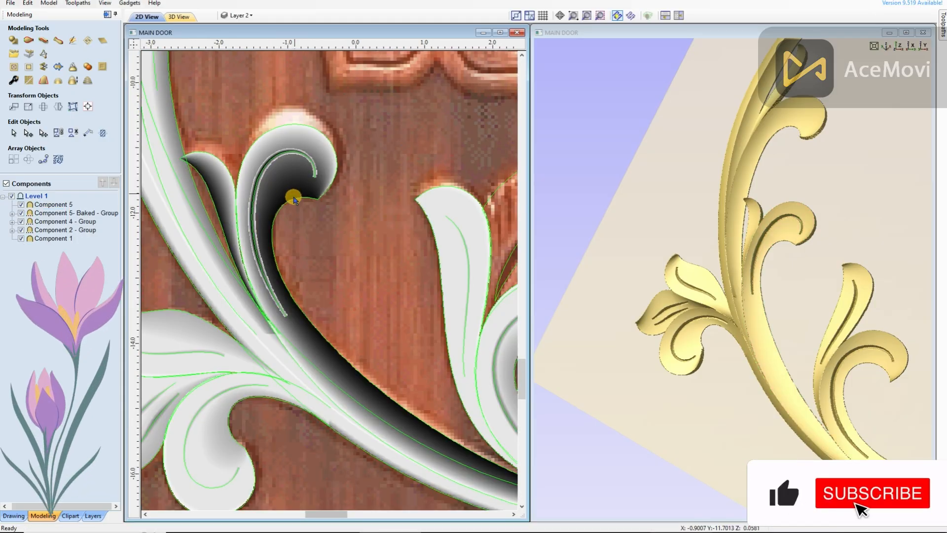
Clear the component selection and save the door project file
{"action": "scroll", "coordinate": [294, 195], "scroll_direction": "down", "scroll_amount": 4}
{"action": "left_click_drag", "start_coordinate": [672, 332], "coordinate": [677, 380]}
{"action": "scroll", "coordinate": [342, 335], "scroll_direction": "down", "scroll_amount": 3}
{"action": "scroll", "coordinate": [306, 263], "scroll_direction": "up", "scroll_amount": 5}
{"action": "left_click", "coordinate": [307, 267]}
{"action": "scroll", "coordinate": [305, 265], "scroll_direction": "down", "scroll_amount": 4}
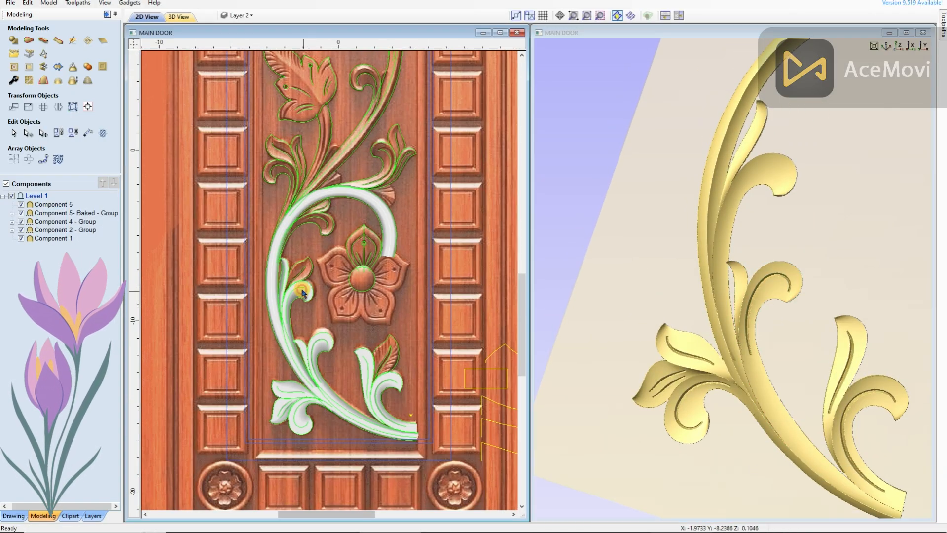
{"action": "middle_click_drag", "start_coordinate": [315, 277], "coordinate": [299, 262]}
{"action": "left_click", "coordinate": [14, 516]}
{"action": "left_click", "coordinate": [43, 40]}
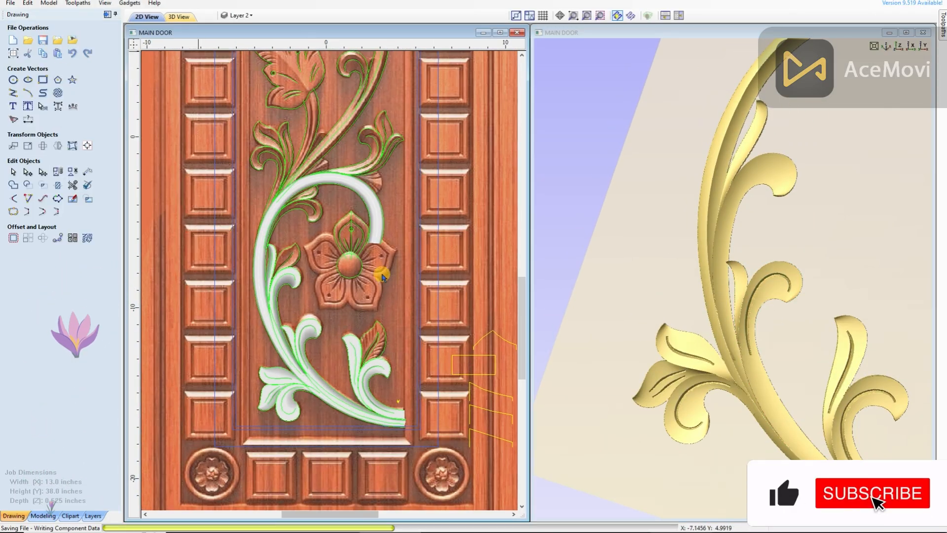
Inspect the lower scroll with its curled leaves and vein grooves in the 2D and 3D views
{"action": "scroll", "coordinate": [316, 255], "scroll_direction": "up", "scroll_amount": 2}
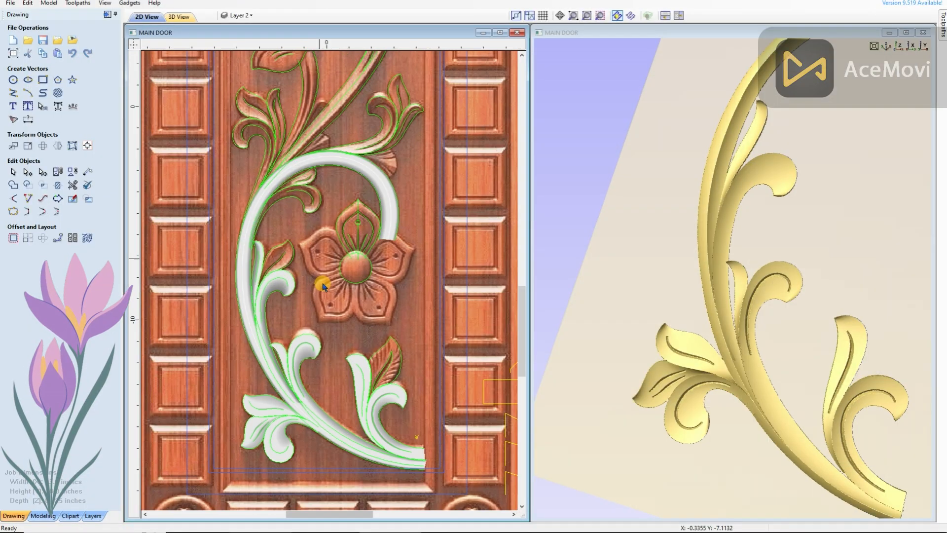
{"action": "scroll", "coordinate": [337, 285], "scroll_direction": "up", "scroll_amount": 1}
{"action": "scroll", "coordinate": [327, 279], "scroll_direction": "down", "scroll_amount": 1}
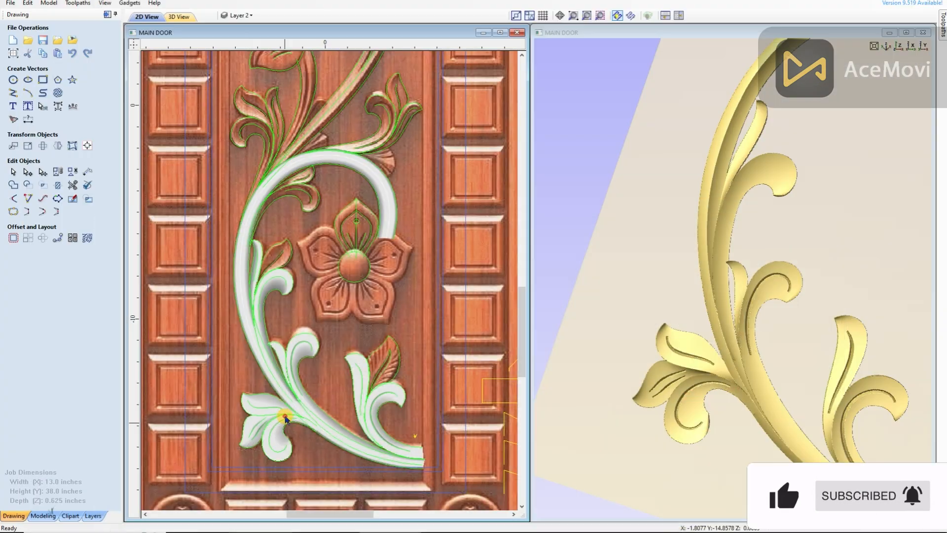
{"action": "scroll", "coordinate": [391, 249], "scroll_direction": "up", "scroll_amount": 2}
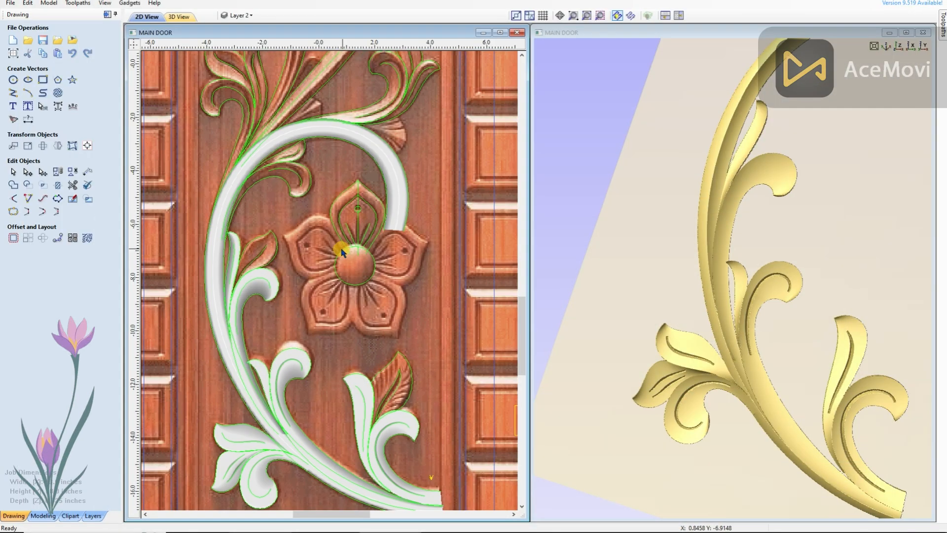
{"action": "left_click", "coordinate": [705, 285]}
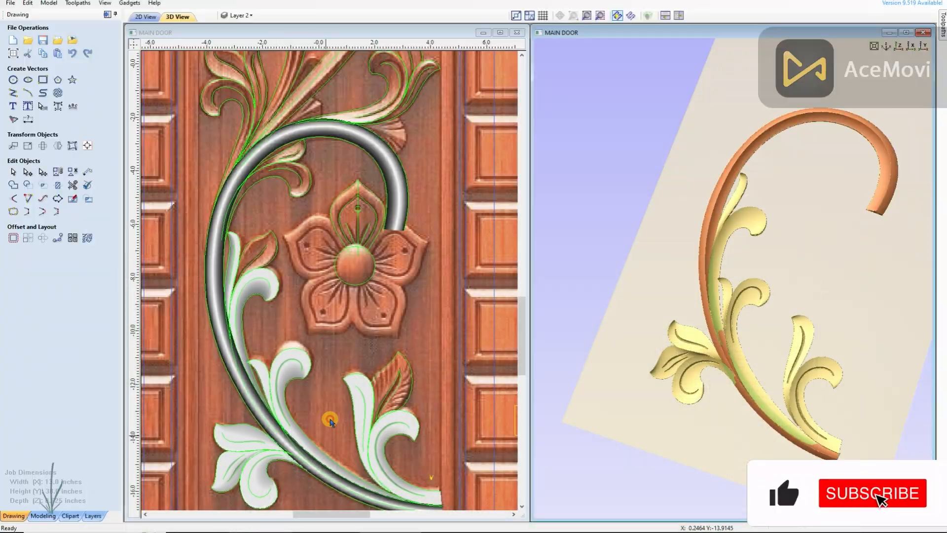
{"action": "scroll", "coordinate": [395, 364], "scroll_direction": "down", "scroll_amount": 2}
{"action": "left_click", "coordinate": [394, 364]}
{"action": "scroll", "coordinate": [394, 367], "scroll_direction": "down", "scroll_amount": 1}
{"action": "scroll", "coordinate": [440, 434], "scroll_direction": "up", "scroll_amount": 2}
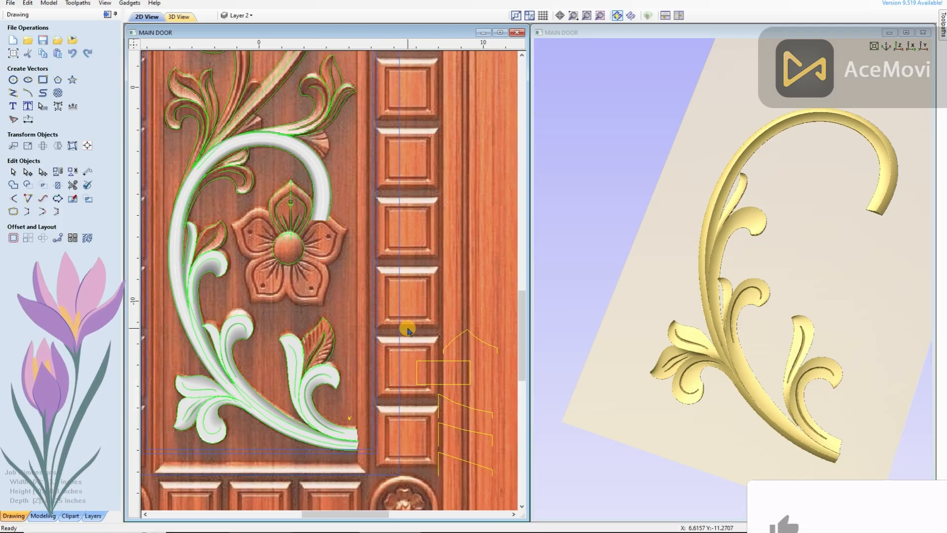
Shape a concave arc cross-section 2.4 inches wide between the upper corners of the rectangle beside the door panel
{"action": "middle_click_drag", "start_coordinate": [348, 324], "coordinate": [329, 281]}
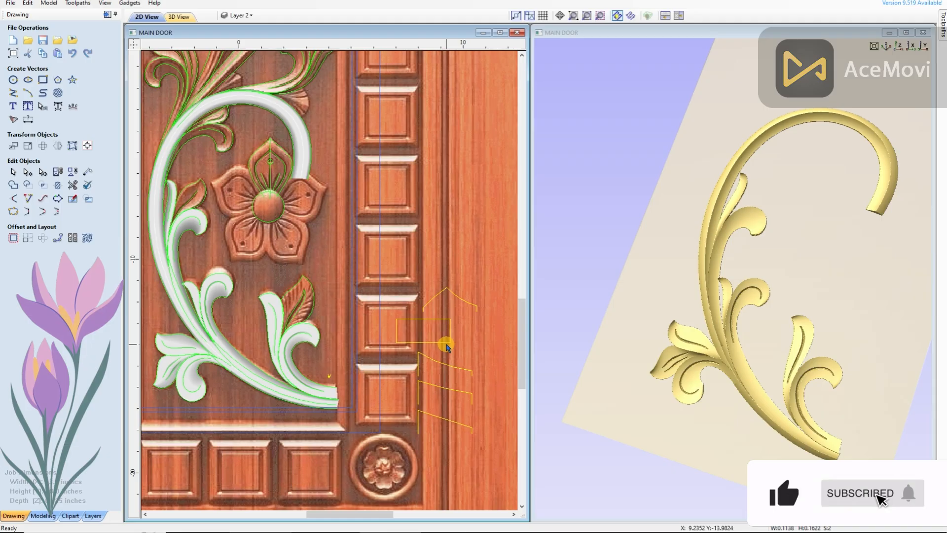
{"action": "left_click", "coordinate": [458, 367]}
{"action": "scroll", "coordinate": [458, 368], "scroll_direction": "up", "scroll_amount": 2}
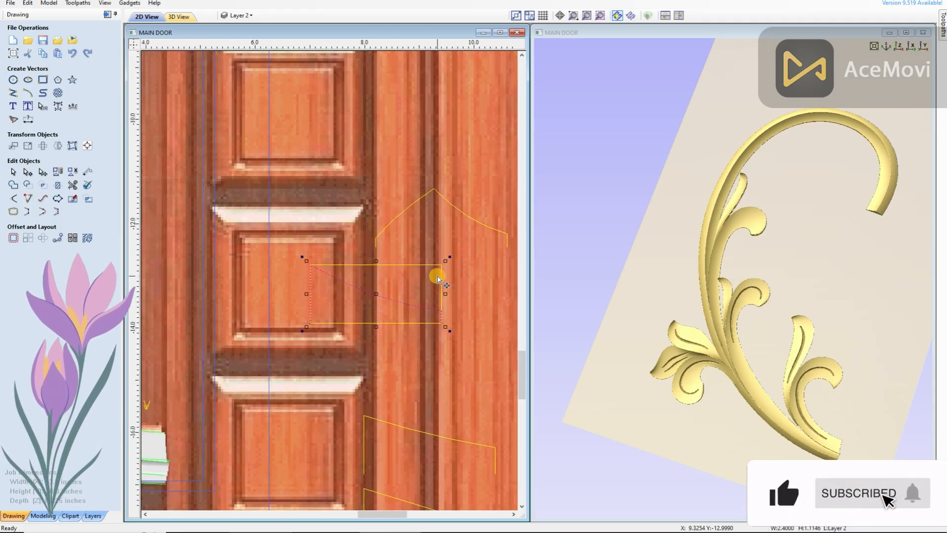
{"action": "scroll", "coordinate": [452, 293], "scroll_direction": "up", "scroll_amount": 1}
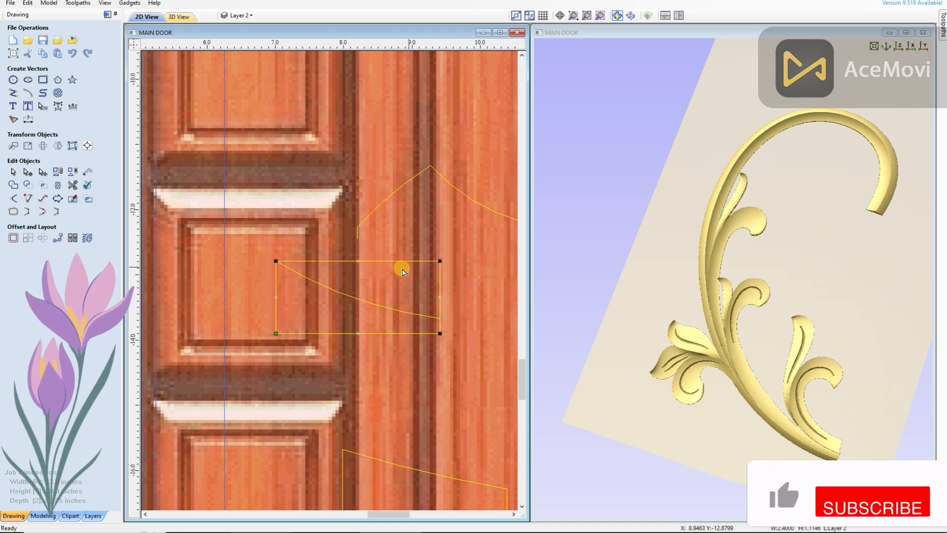
{"action": "scroll", "coordinate": [382, 283], "scroll_direction": "down", "scroll_amount": 5}
{"action": "scroll", "coordinate": [394, 289], "scroll_direction": "up", "scroll_amount": 5}
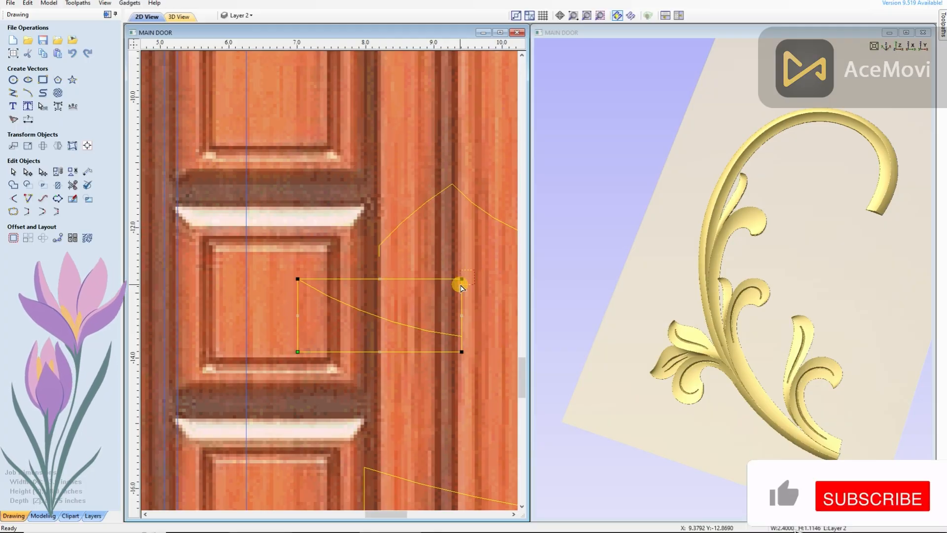
{"action": "scroll", "coordinate": [469, 289], "scroll_direction": "down", "scroll_amount": 5}
{"action": "scroll", "coordinate": [313, 290], "scroll_direction": "up", "scroll_amount": 1}
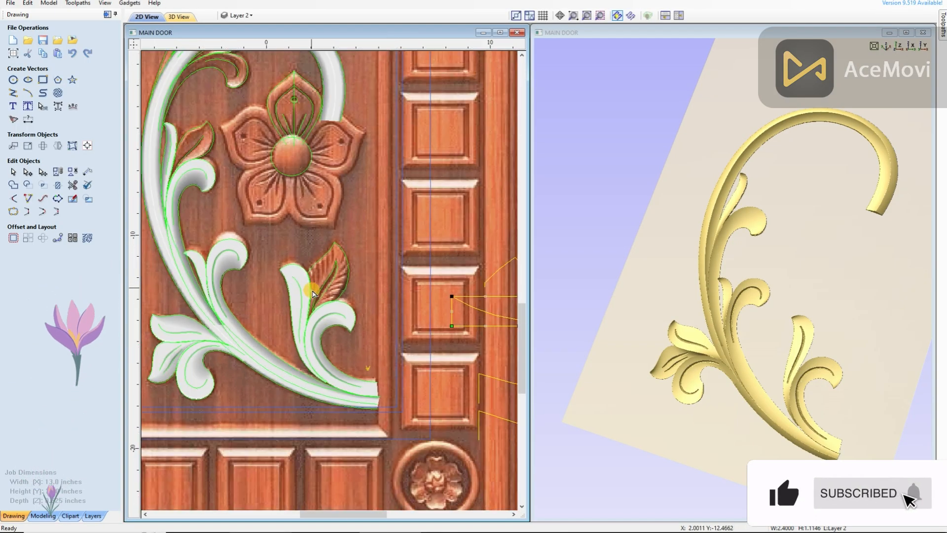
{"action": "scroll", "coordinate": [325, 296], "scroll_direction": "down", "scroll_amount": 1}
{"action": "scroll", "coordinate": [387, 293], "scroll_direction": "up", "scroll_amount": 5}
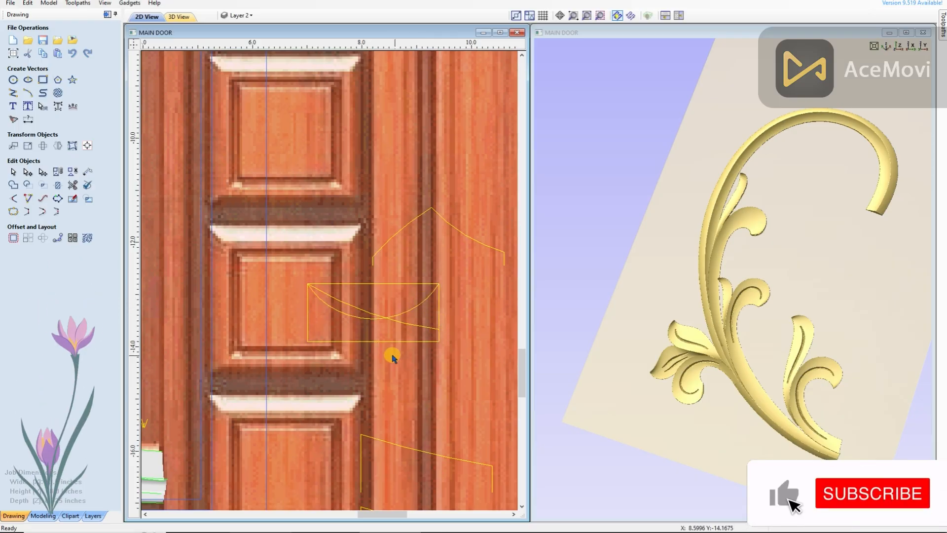
Move the new concave arc cross-section just below the rectangle
{"action": "scroll", "coordinate": [410, 313], "scroll_direction": "down", "scroll_amount": 2}
{"action": "left_click", "coordinate": [390, 313]}
{"action": "scroll", "coordinate": [380, 359], "scroll_direction": "up", "scroll_amount": 4}
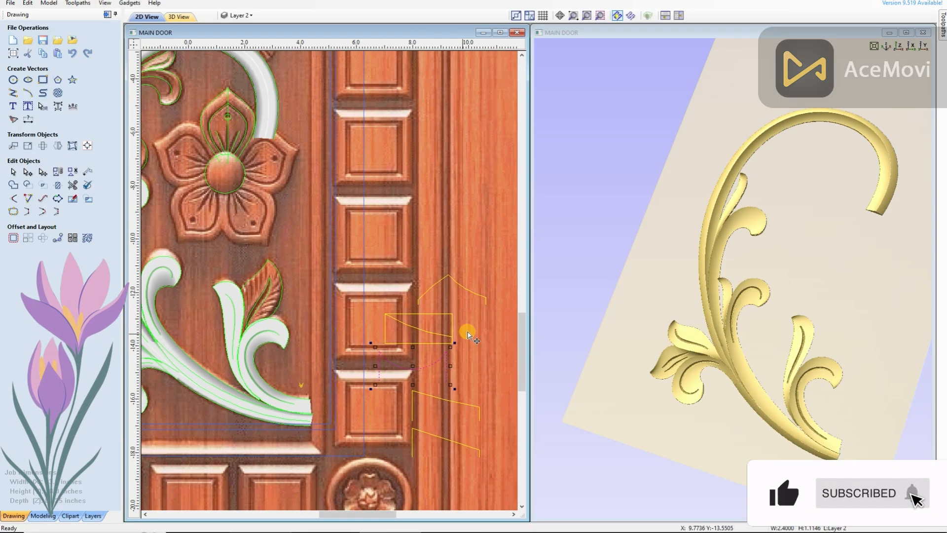
Start a Two Rail Sweep using the two edge curves of the small pointed leaf beside the flower as drive rails
{"action": "scroll", "coordinate": [445, 356], "scroll_direction": "down", "scroll_amount": 3}
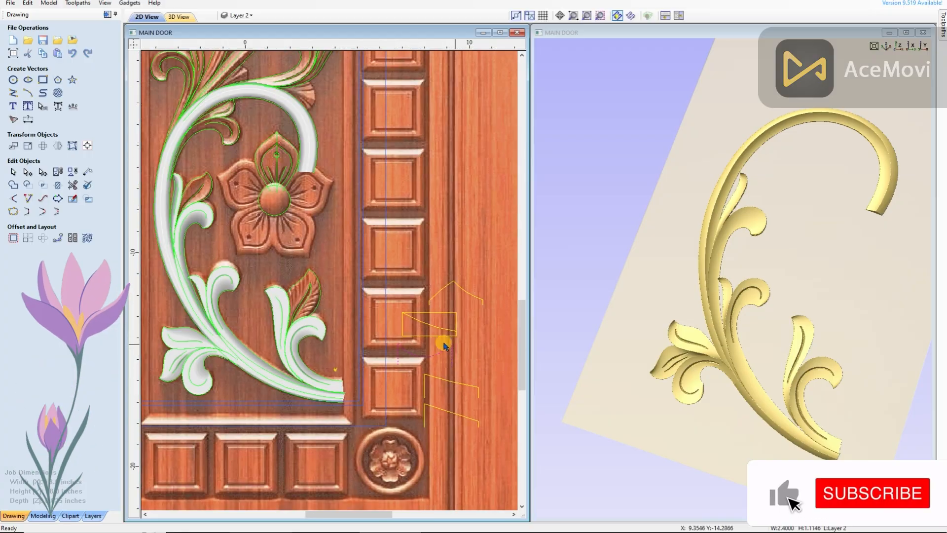
{"action": "scroll", "coordinate": [239, 190], "scroll_direction": "up", "scroll_amount": 1}
{"action": "left_click", "coordinate": [248, 205], "text": "shift"}
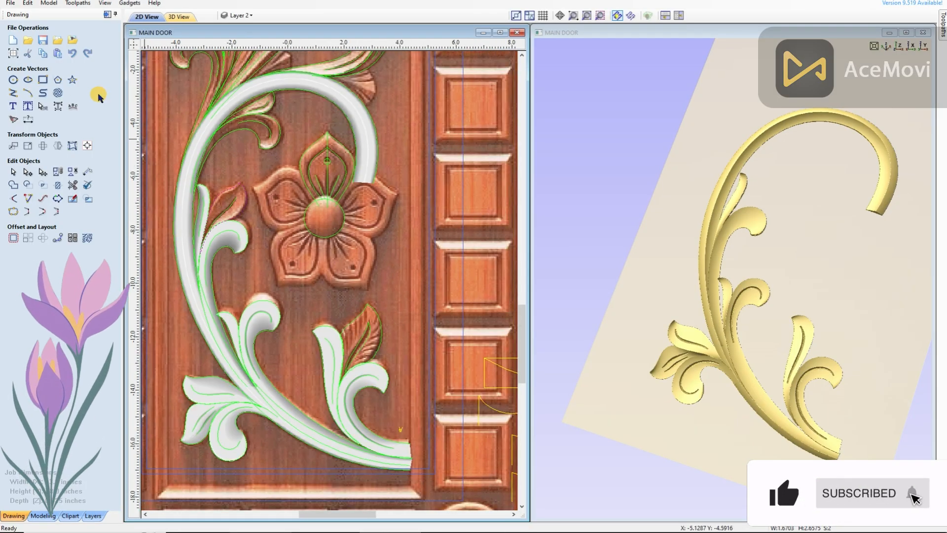
{"action": "left_click", "coordinate": [42, 515]}
{"action": "left_click", "coordinate": [28, 40]}
{"action": "left_click", "coordinate": [87, 62]}
{"action": "scroll", "coordinate": [287, 223], "scroll_direction": "down", "scroll_amount": 2}
{"action": "scroll", "coordinate": [467, 343], "scroll_direction": "up", "scroll_amount": 1}
Attach the concave arc cross-section to the small leaf's rails and apply the sweep at 0.25 inch height with the Merge combine mode
{"action": "left_click", "coordinate": [464, 343]}
{"action": "scroll", "coordinate": [463, 344], "scroll_direction": "down", "scroll_amount": 1}
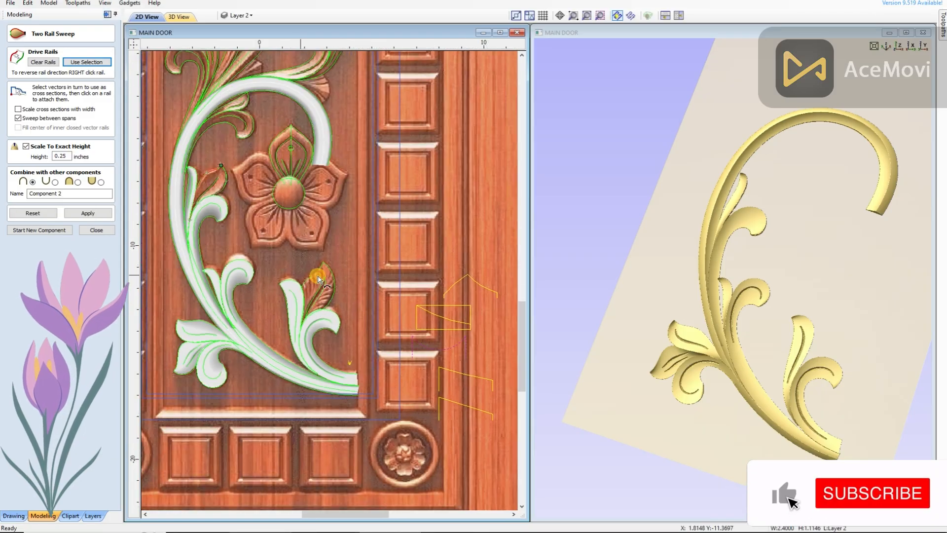
{"action": "scroll", "coordinate": [248, 207], "scroll_direction": "up", "scroll_amount": 2}
{"action": "left_click", "coordinate": [264, 227]}
{"action": "scroll", "coordinate": [263, 227], "scroll_direction": "up", "scroll_amount": 1}
{"action": "left_click", "coordinate": [84, 212]}
{"action": "left_click", "coordinate": [77, 183]}
{"action": "left_click", "coordinate": [88, 213]}
{"action": "left_click_drag", "start_coordinate": [730, 248], "coordinate": [762, 239]}
{"action": "scroll", "coordinate": [764, 246], "scroll_direction": "up", "scroll_amount": 5}
{"action": "left_click_drag", "start_coordinate": [767, 317], "coordinate": [735, 309]}
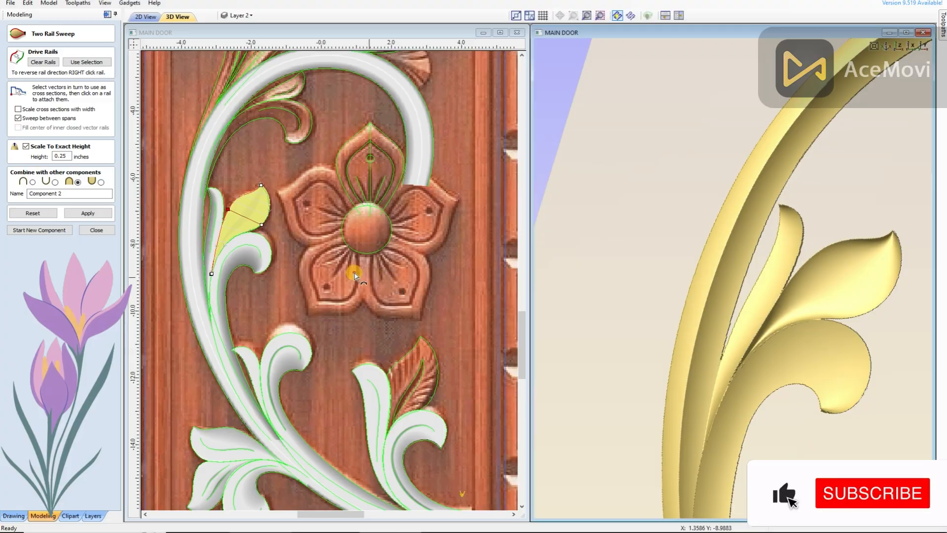
Adjust the node handles of the small leaf's lower rail near its base and reapply the sweep
{"action": "scroll", "coordinate": [218, 238], "scroll_direction": "up", "scroll_amount": 6}
{"action": "left_click", "coordinate": [369, 170]}
{"action": "scroll", "coordinate": [369, 170], "scroll_direction": "down", "scroll_amount": 1}
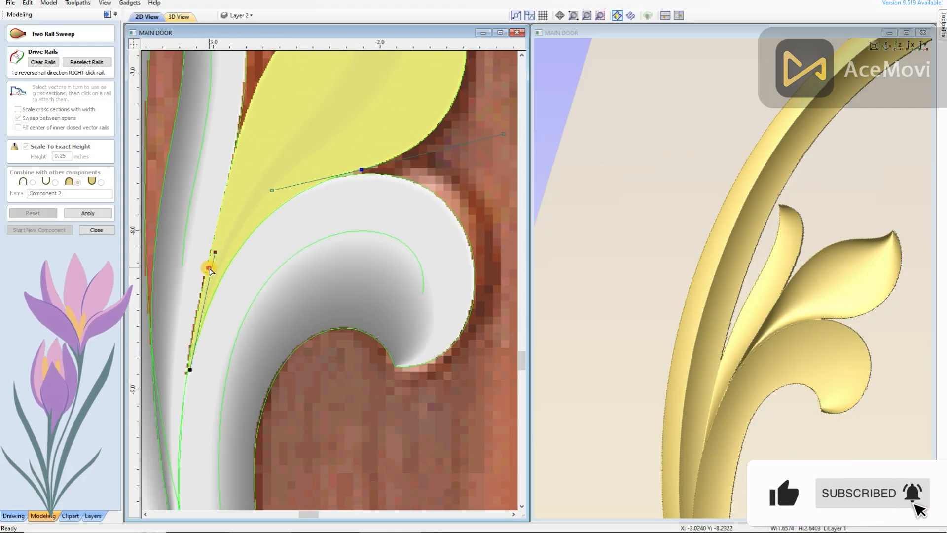
{"action": "left_click", "coordinate": [510, 258]}
{"action": "scroll", "coordinate": [788, 304], "scroll_direction": "down", "scroll_amount": 1}
{"action": "left_click_drag", "start_coordinate": [788, 303], "coordinate": [769, 284]}
{"action": "scroll", "coordinate": [827, 298], "scroll_direction": "down", "scroll_amount": 3}
{"action": "scroll", "coordinate": [238, 250], "scroll_direction": "down", "scroll_amount": 4}
Copy the concave arc cross-section above the other profiles and give the copy a shallower curve
{"action": "scroll", "coordinate": [238, 251], "scroll_direction": "down", "scroll_amount": 6}
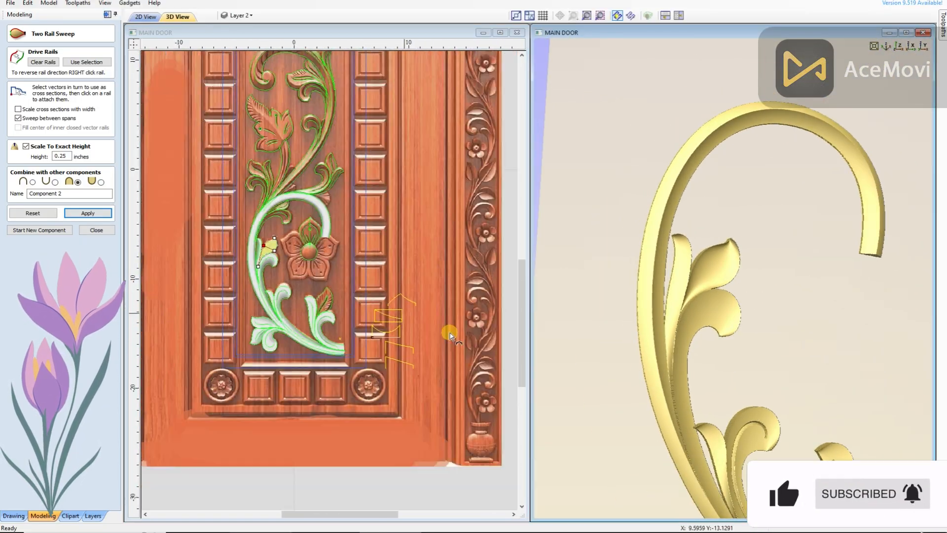
{"action": "left_click", "coordinate": [446, 333]}
{"action": "scroll", "coordinate": [390, 334], "scroll_direction": "up", "scroll_amount": 3}
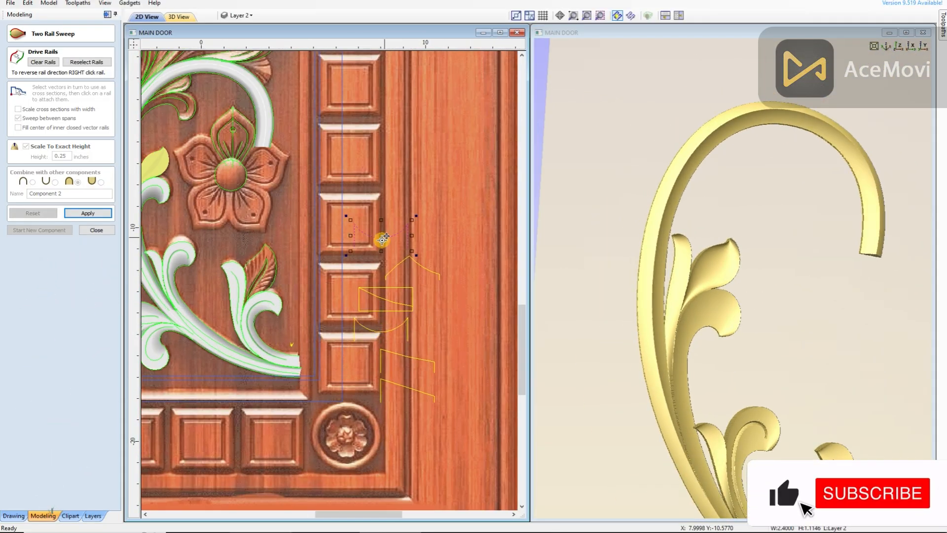
{"action": "scroll", "coordinate": [382, 239], "scroll_direction": "up", "scroll_amount": 2}
{"action": "left_click", "coordinate": [387, 223]}
{"action": "scroll", "coordinate": [387, 225], "scroll_direction": "down", "scroll_amount": 3}
Attach the shallower arc cross-section at the small leaf's base and reapply the sweep
{"action": "left_click", "coordinate": [99, 64]}
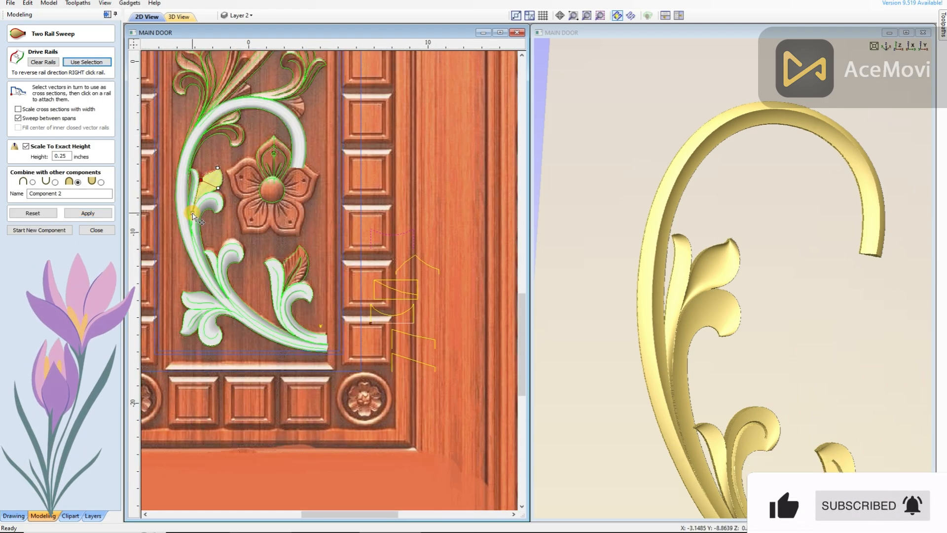
{"action": "left_click", "coordinate": [191, 214]}
{"action": "scroll", "coordinate": [191, 215], "scroll_direction": "up", "scroll_amount": 2}
{"action": "left_click", "coordinate": [105, 214]}
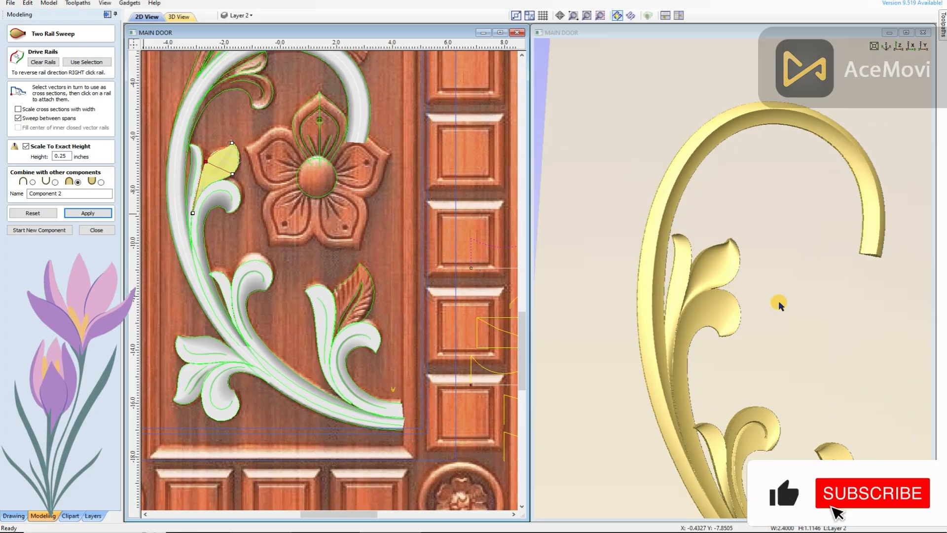
{"action": "scroll", "coordinate": [780, 304], "scroll_direction": "up", "scroll_amount": 4}
{"action": "scroll", "coordinate": [206, 199], "scroll_direction": "up", "scroll_amount": 3}
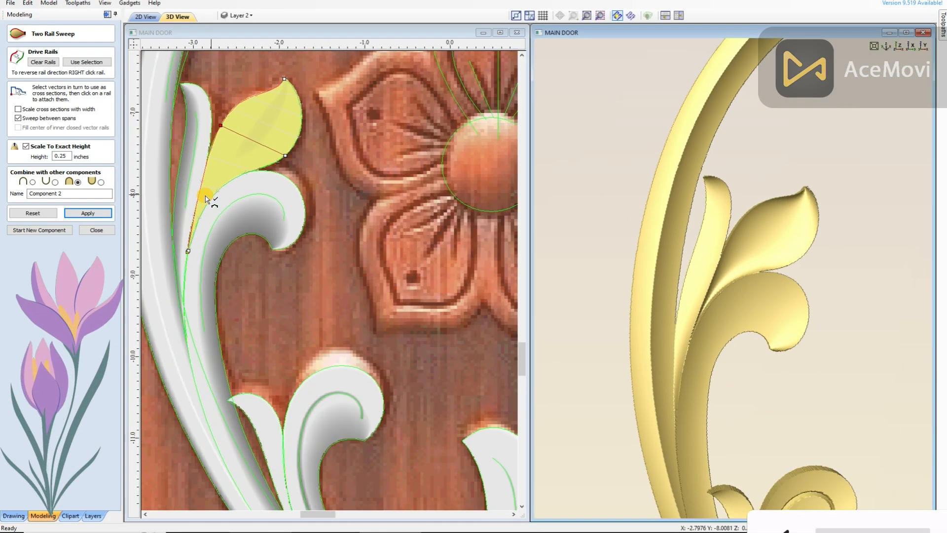
Refine the small leaf's rail curves where they meet at the base and reapply the sweep
{"action": "scroll", "coordinate": [208, 217], "scroll_direction": "up", "scroll_amount": 2}
{"action": "left_click", "coordinate": [221, 99]}
{"action": "scroll", "coordinate": [176, 243], "scroll_direction": "up", "scroll_amount": 2}
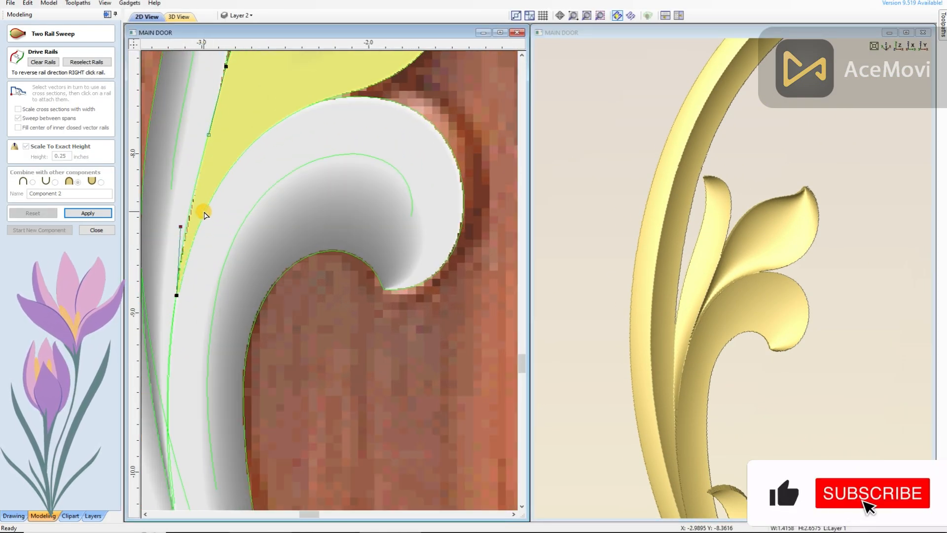
{"action": "scroll", "coordinate": [185, 288], "scroll_direction": "up", "scroll_amount": 2}
{"action": "left_click", "coordinate": [88, 213]}
{"action": "scroll", "coordinate": [371, 272], "scroll_direction": "down", "scroll_amount": 2}
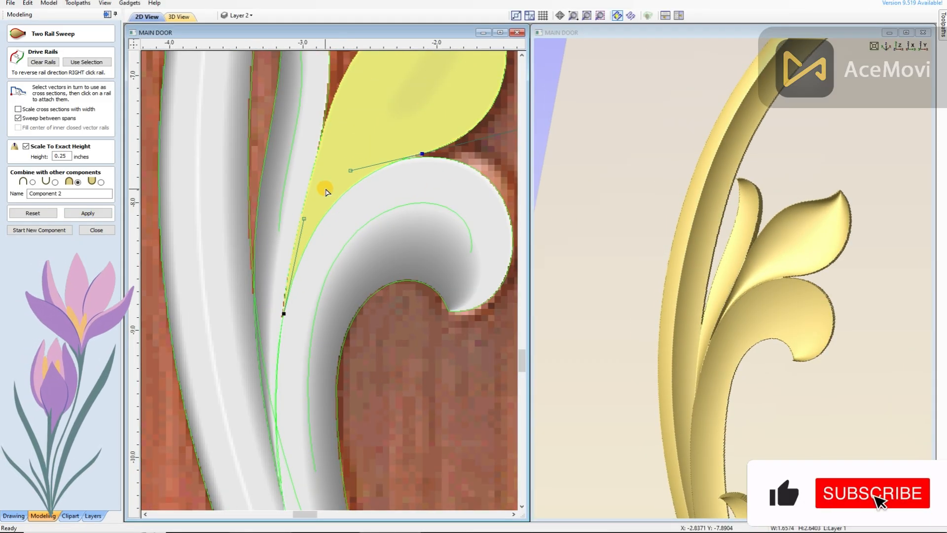
Fine-tune the base of the small leaf's upper rail, attach a cross-section just above the base and reapply the sweep
{"action": "scroll", "coordinate": [308, 283], "scroll_direction": "up", "scroll_amount": 2}
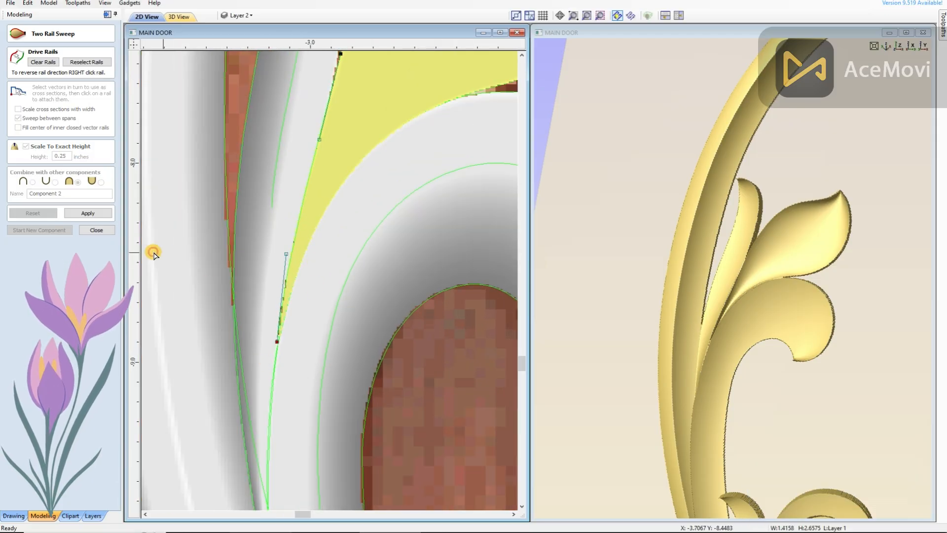
{"action": "left_click", "coordinate": [88, 213]}
{"action": "scroll", "coordinate": [827, 288], "scroll_direction": "down", "scroll_amount": 3}
{"action": "left_click_drag", "start_coordinate": [827, 288], "coordinate": [614, 277]}
{"action": "scroll", "coordinate": [631, 296], "scroll_direction": "down", "scroll_amount": 2}
{"action": "scroll", "coordinate": [706, 314], "scroll_direction": "down", "scroll_amount": 2}
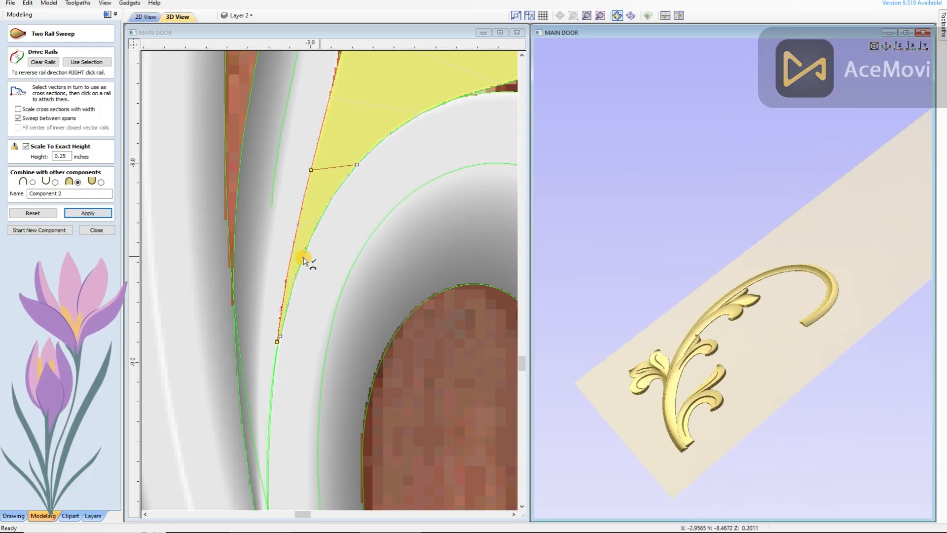
Select the concave arc cross-section below the rectangle and reapply the small leaf's sweep
{"action": "scroll", "coordinate": [292, 248], "scroll_direction": "down", "scroll_amount": 5}
{"action": "left_click_drag", "start_coordinate": [770, 335], "coordinate": [804, 317]}
{"action": "scroll", "coordinate": [341, 269], "scroll_direction": "down", "scroll_amount": 3}
{"action": "scroll", "coordinate": [498, 342], "scroll_direction": "up", "scroll_amount": 2}
{"action": "left_click", "coordinate": [470, 310]}
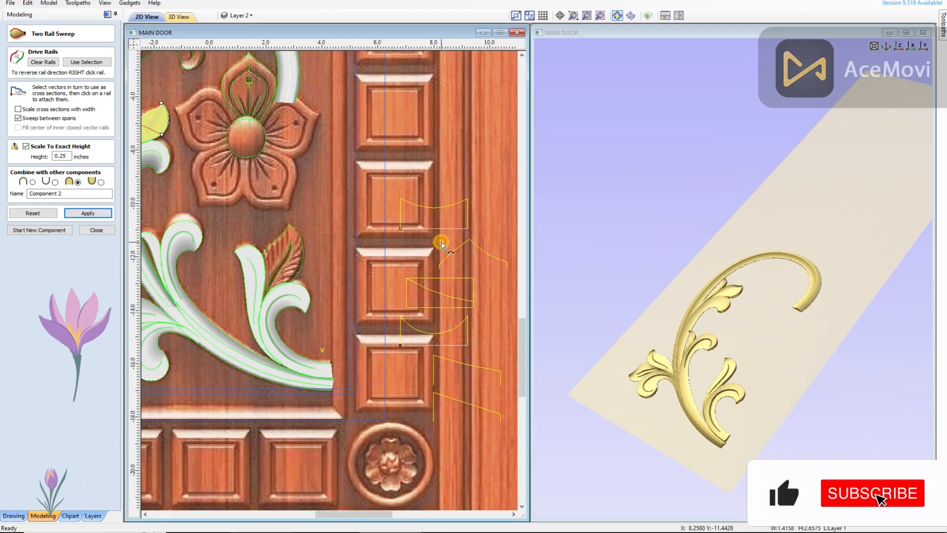
{"action": "scroll", "coordinate": [442, 340], "scroll_direction": "up", "scroll_amount": 2}
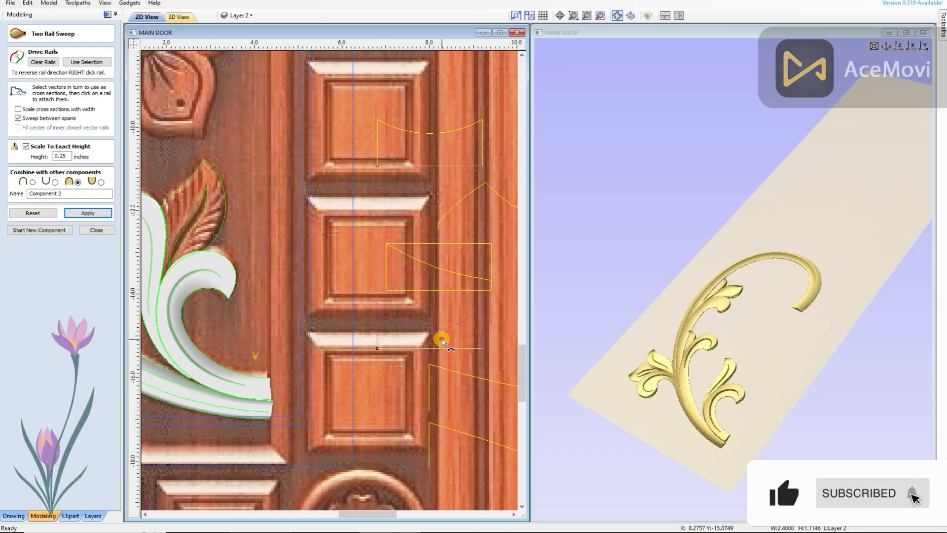
{"action": "left_click", "coordinate": [76, 215]}
Create a smaller cross-section about 1.0 inch wide and 0.47 inch high beside the existing profiles
{"action": "scroll", "coordinate": [347, 269], "scroll_direction": "down", "scroll_amount": 4}
{"action": "scroll", "coordinate": [251, 239], "scroll_direction": "up", "scroll_amount": 2}
{"action": "scroll", "coordinate": [261, 237], "scroll_direction": "down", "scroll_amount": 4}
{"action": "left_click_drag", "start_coordinate": [774, 312], "coordinate": [879, 318]}
{"action": "scroll", "coordinate": [502, 349], "scroll_direction": "up", "scroll_amount": 1}
{"action": "left_click", "coordinate": [39, 230]}
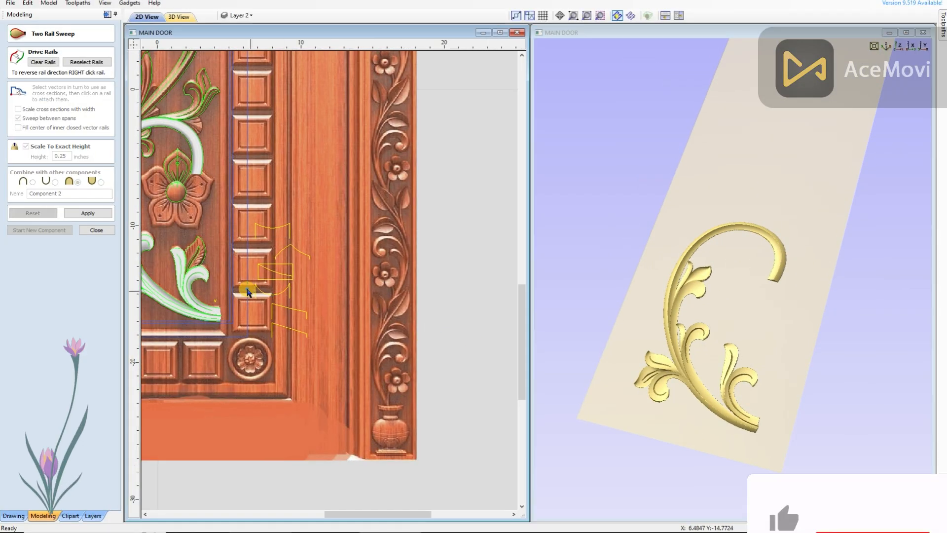
{"action": "scroll", "coordinate": [265, 301], "scroll_direction": "up", "scroll_amount": 2}
{"action": "scroll", "coordinate": [314, 169], "scroll_direction": "up", "scroll_amount": 1}
{"action": "left_click", "coordinate": [333, 157]}
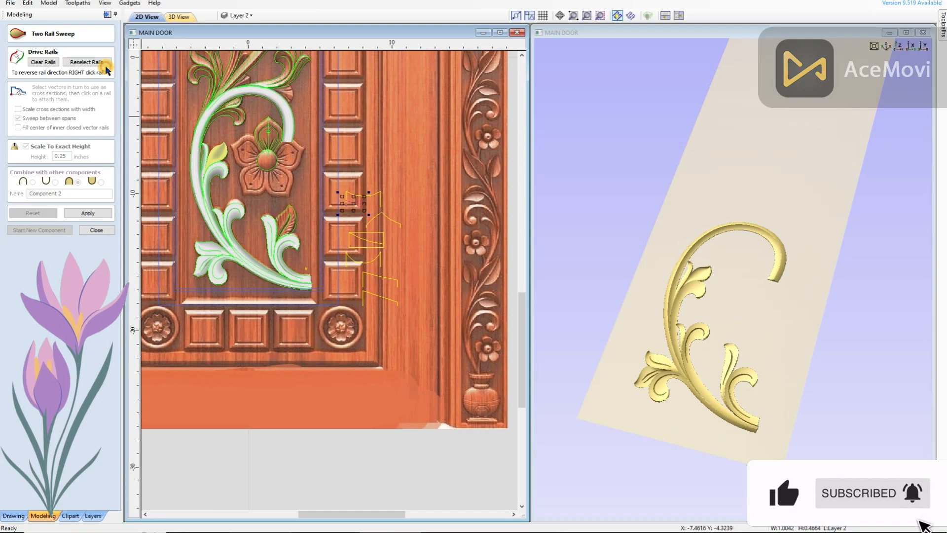
Attach the smaller cross-section at the small leaf's tip, reapply the sweep and close the tool
{"action": "scroll", "coordinate": [238, 188], "scroll_direction": "up", "scroll_amount": 5}
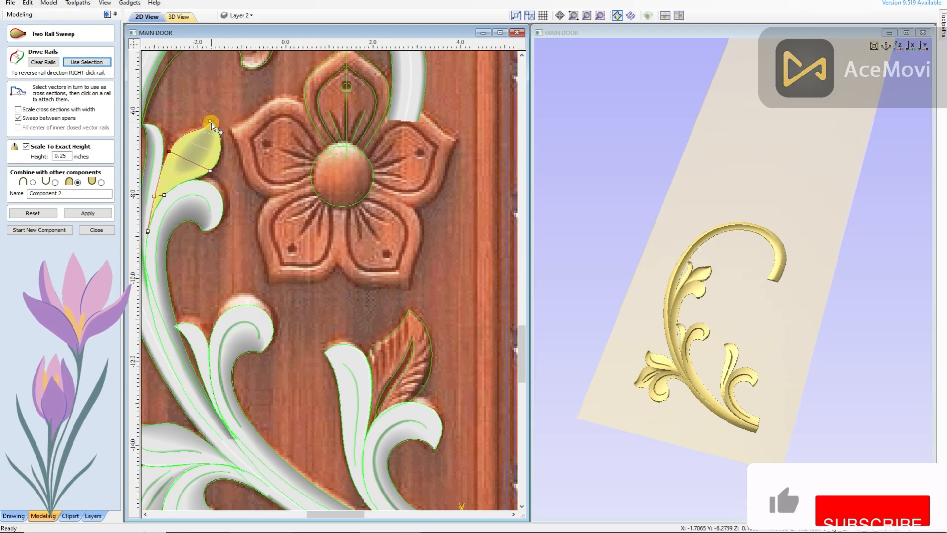
{"action": "scroll", "coordinate": [636, 296], "scroll_direction": "up", "scroll_amount": 2}
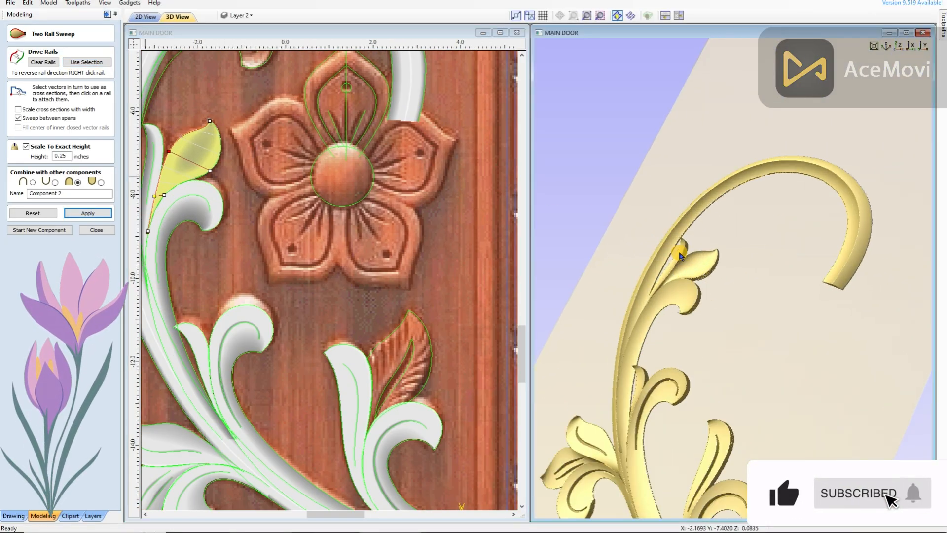
{"action": "scroll", "coordinate": [770, 327], "scroll_direction": "down", "scroll_amount": 3}
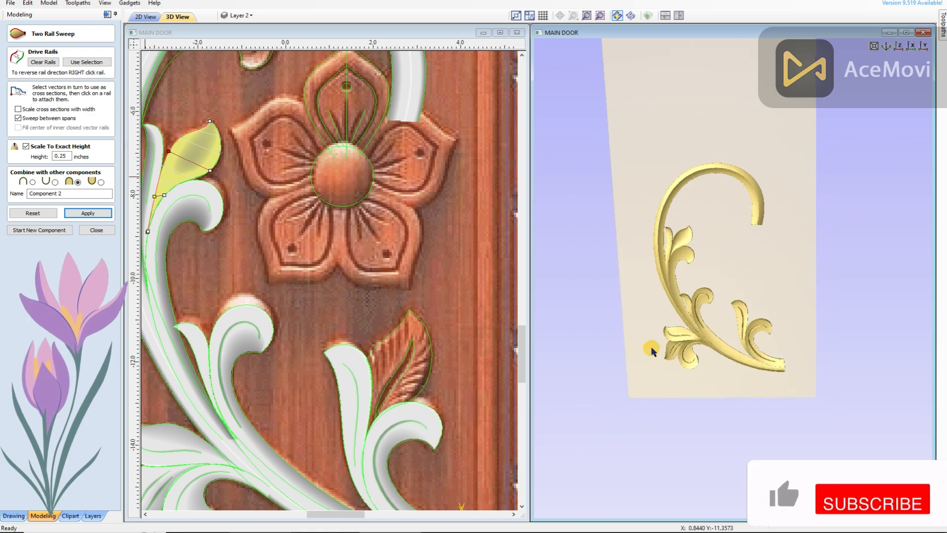
{"action": "left_click", "coordinate": [82, 204]}
Select the two edge curves of the serrated leaf above the lower curled leaf and open Two Rail Sweep
{"action": "left_click", "coordinate": [434, 342]}
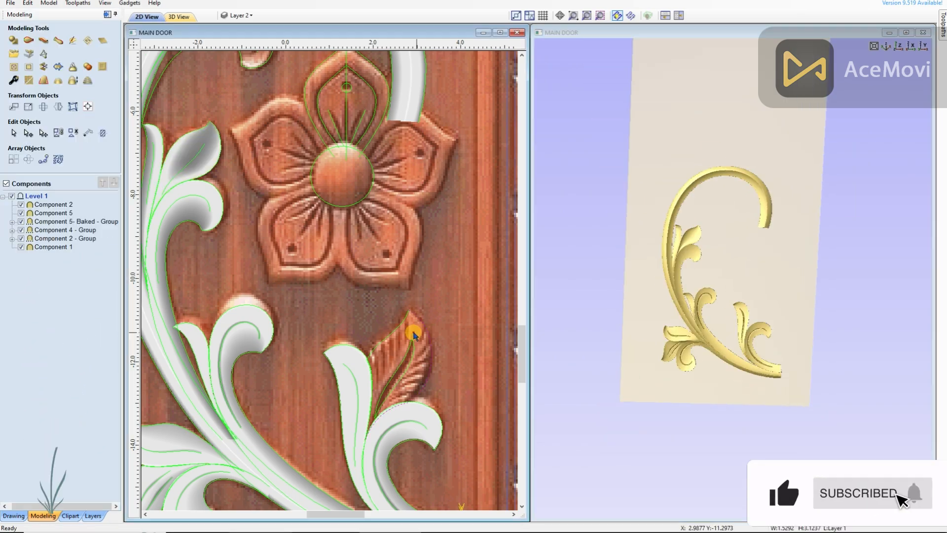
{"action": "scroll", "coordinate": [434, 341], "scroll_direction": "down", "scroll_amount": 1}
{"action": "scroll", "coordinate": [384, 320], "scroll_direction": "down", "scroll_amount": 1}
{"action": "left_click", "coordinate": [28, 40]}
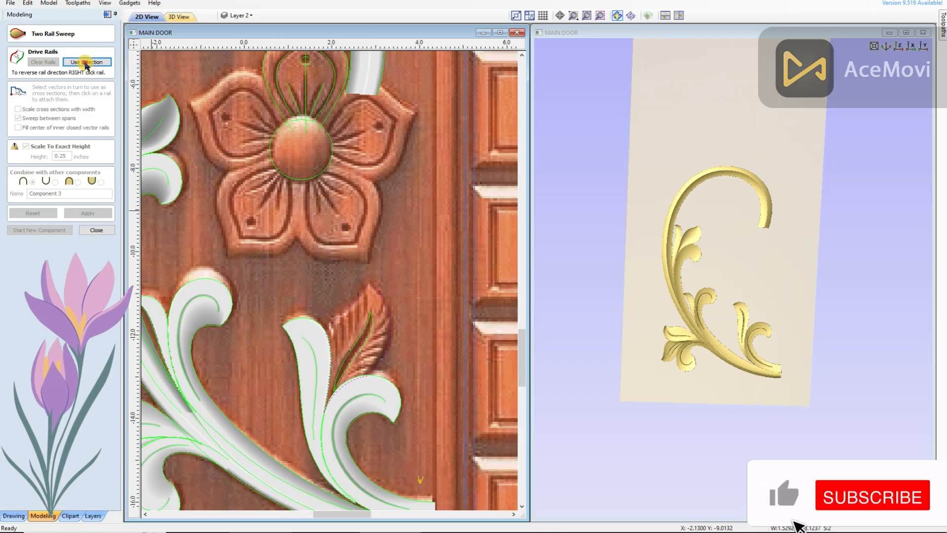
Attach the topmost wide concave cross-section to the serrated leaf's rails and sweep it in merge mode at 0.25 inches
{"action": "scroll", "coordinate": [433, 280], "scroll_direction": "down", "scroll_amount": 1}
{"action": "left_click", "coordinate": [397, 339]}
{"action": "scroll", "coordinate": [397, 338], "scroll_direction": "up", "scroll_amount": 1}
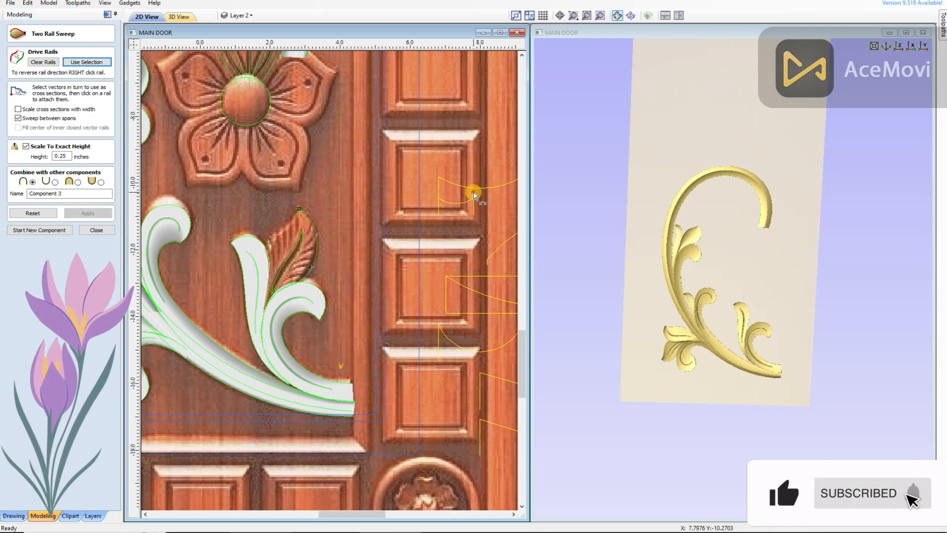
{"action": "left_click", "coordinate": [77, 182]}
{"action": "left_click", "coordinate": [85, 213]}
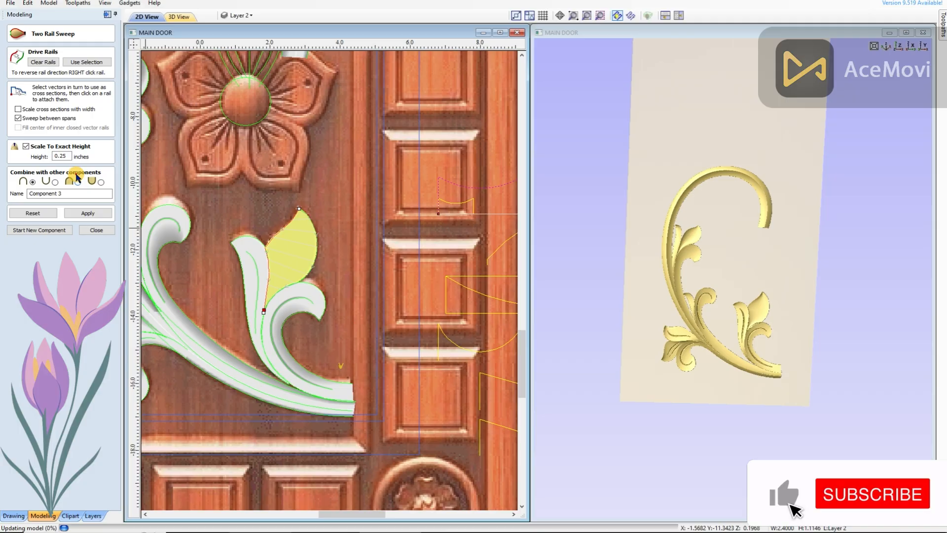
Adjust the end of the serrated leaf's edge curve where it meets the curled leaf, and reapply the sweep
{"action": "left_click", "coordinate": [776, 374]}
{"action": "scroll", "coordinate": [706, 285], "scroll_direction": "up", "scroll_amount": 3}
{"action": "left_click", "coordinate": [274, 290]}
{"action": "scroll", "coordinate": [274, 290], "scroll_direction": "up", "scroll_amount": 5}
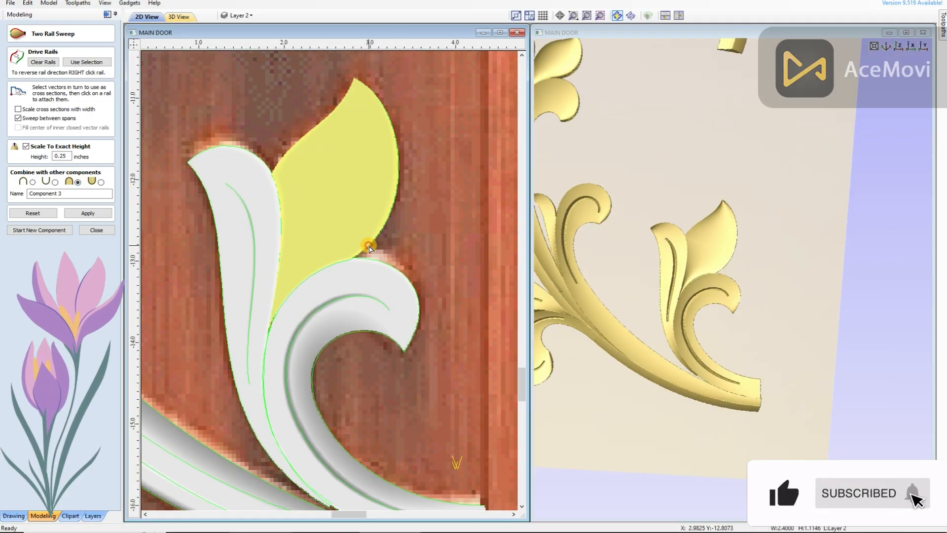
{"action": "left_click", "coordinate": [231, 342]}
{"action": "scroll", "coordinate": [231, 342], "scroll_direction": "up", "scroll_amount": 1}
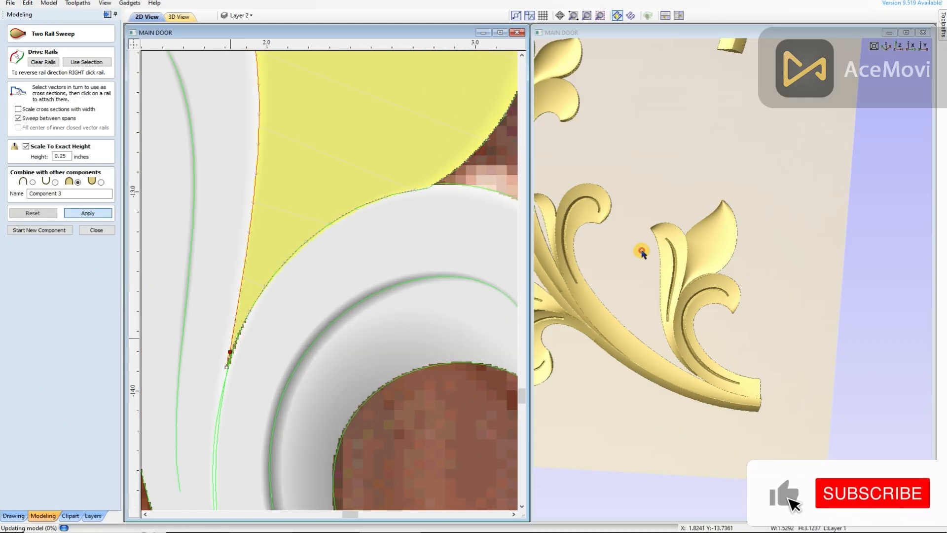
{"action": "left_click", "coordinate": [367, 219]}
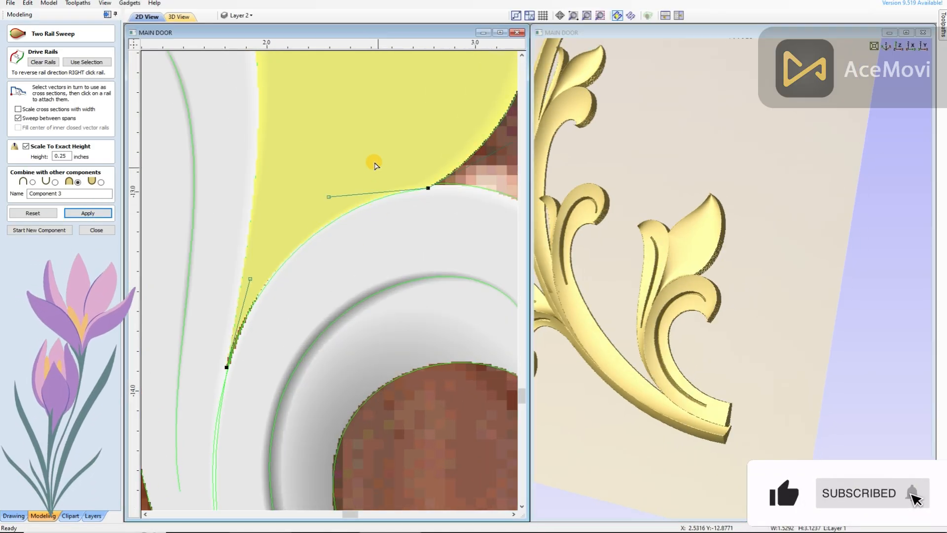
{"action": "left_click", "coordinate": [113, 216]}
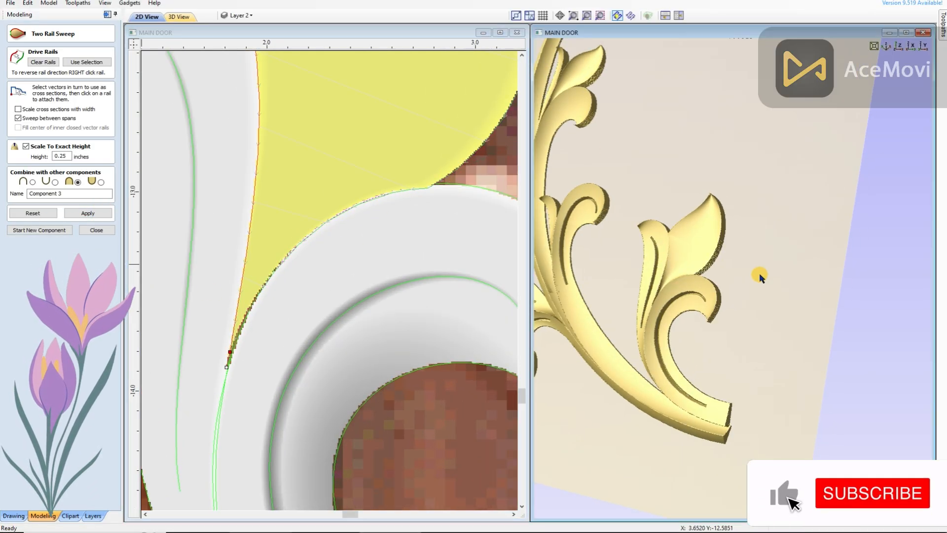
Attach the concave arc cross-section below the rectangle across the serrated leaf's middle and reapply the sweep
{"action": "scroll", "coordinate": [736, 266], "scroll_direction": "down", "scroll_amount": 4}
{"action": "scroll", "coordinate": [298, 276], "scroll_direction": "down", "scroll_amount": 10}
{"action": "scroll", "coordinate": [367, 290], "scroll_direction": "up", "scroll_amount": 2}
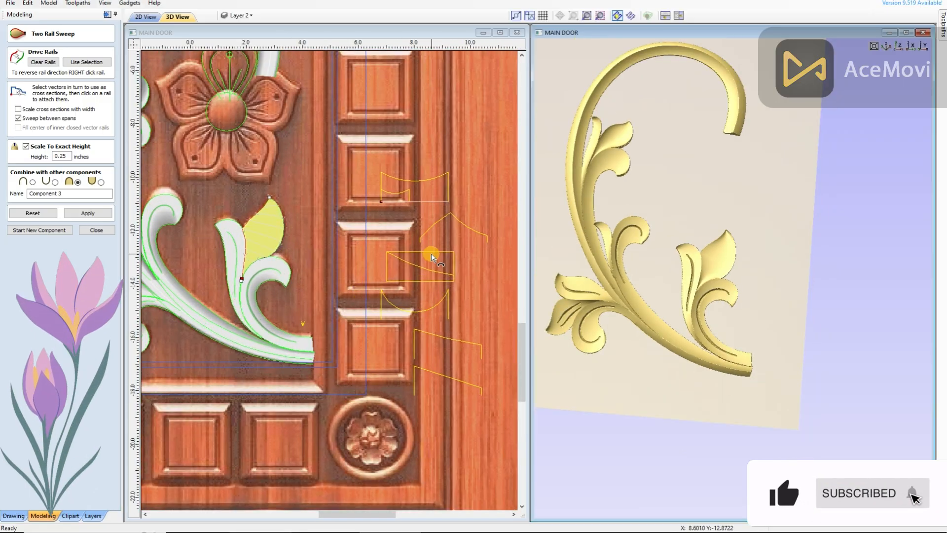
{"action": "left_click", "coordinate": [432, 254]}
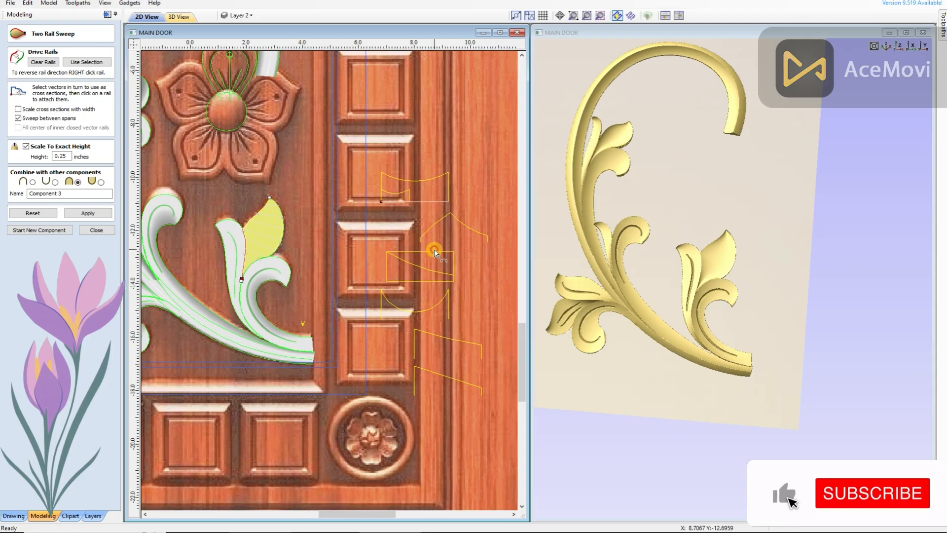
{"action": "scroll", "coordinate": [455, 285], "scroll_direction": "down", "scroll_amount": 1}
{"action": "scroll", "coordinate": [292, 282], "scroll_direction": "up", "scroll_amount": 1}
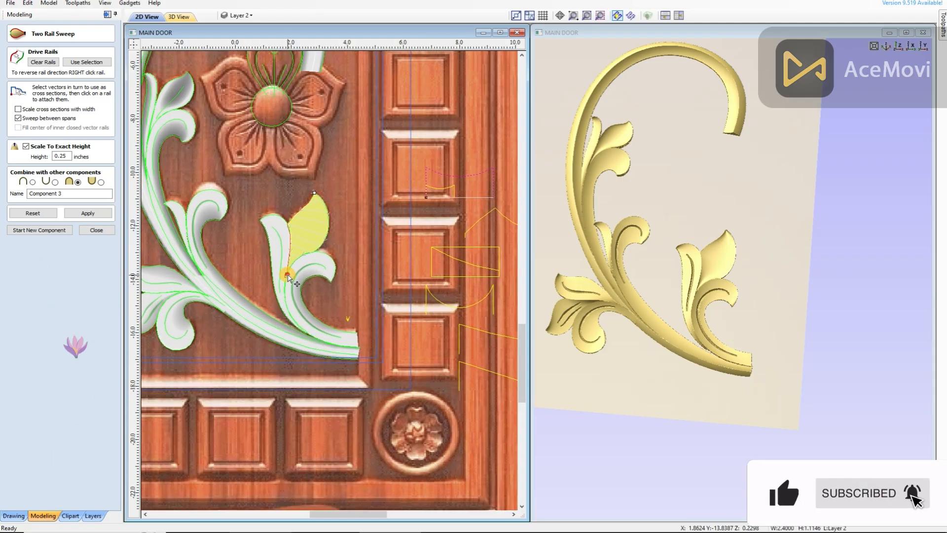
{"action": "scroll", "coordinate": [289, 276], "scroll_direction": "down", "scroll_amount": 1}
{"action": "left_click", "coordinate": [445, 304]}
{"action": "left_click", "coordinate": [94, 216]}
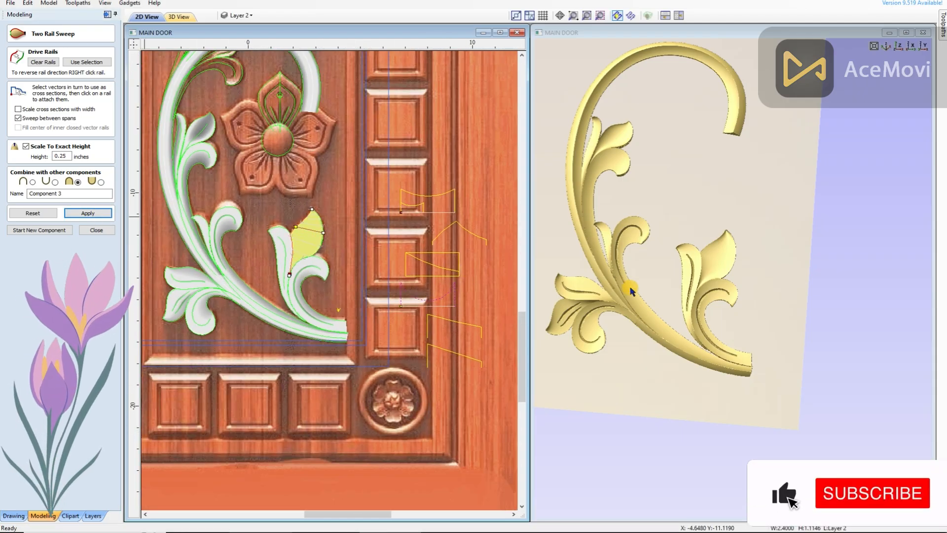
Attach the smaller cross-section near the serrated leaf's tip, reapply the sweep and close the tool
{"action": "left_click_drag", "start_coordinate": [604, 254], "coordinate": [624, 273]}
{"action": "scroll", "coordinate": [310, 213], "scroll_direction": "up", "scroll_amount": 2}
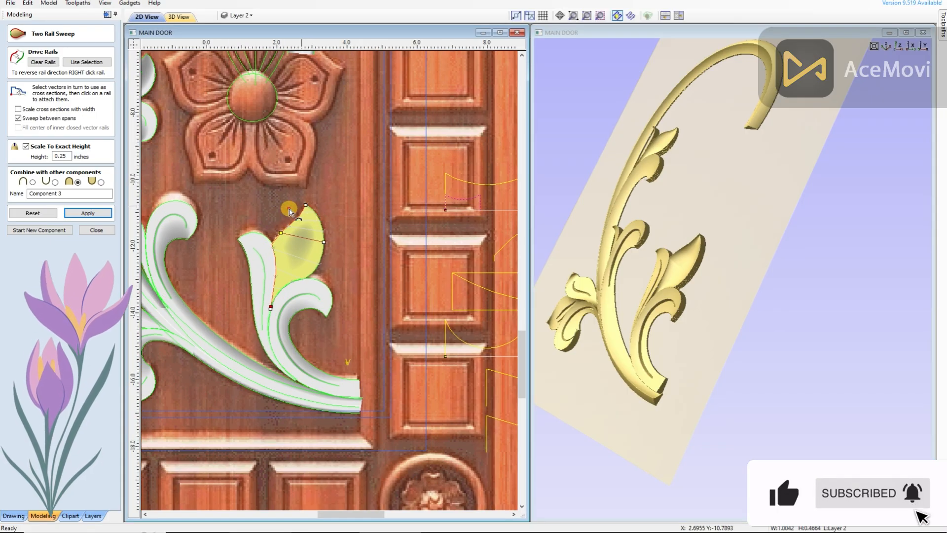
{"action": "left_click_drag", "start_coordinate": [656, 276], "coordinate": [670, 258]}
{"action": "left_click", "coordinate": [40, 227]}
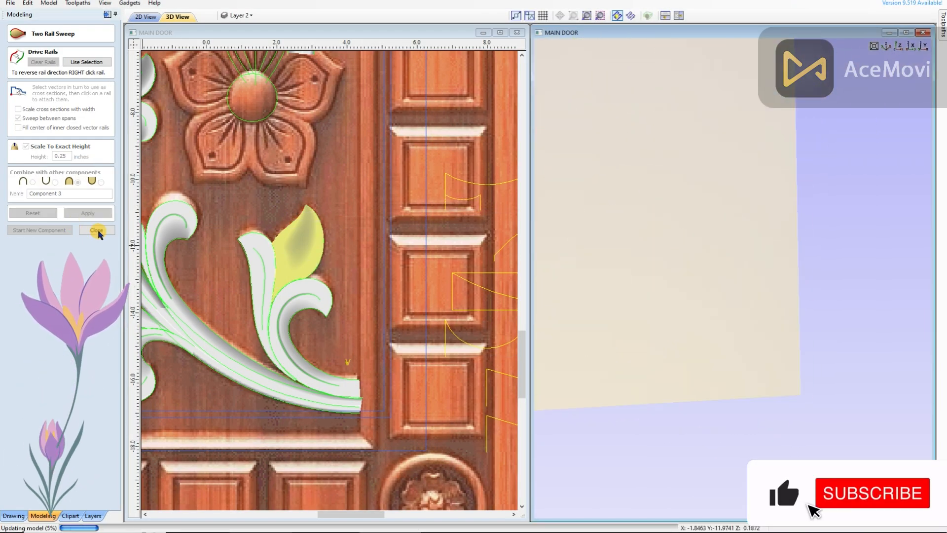
{"action": "left_click", "coordinate": [97, 230]}
Sweep the serrated leaf's central vein from its two curves with the tiny V-shaped cross-section at 0.06 inches high
{"action": "left_click", "coordinate": [302, 243]}
{"action": "left_click", "coordinate": [304, 251], "text": "shift"}
{"action": "scroll", "coordinate": [303, 252], "scroll_direction": "down", "scroll_amount": 2}
{"action": "left_click", "coordinate": [30, 43]}
{"action": "left_click", "coordinate": [89, 61]}
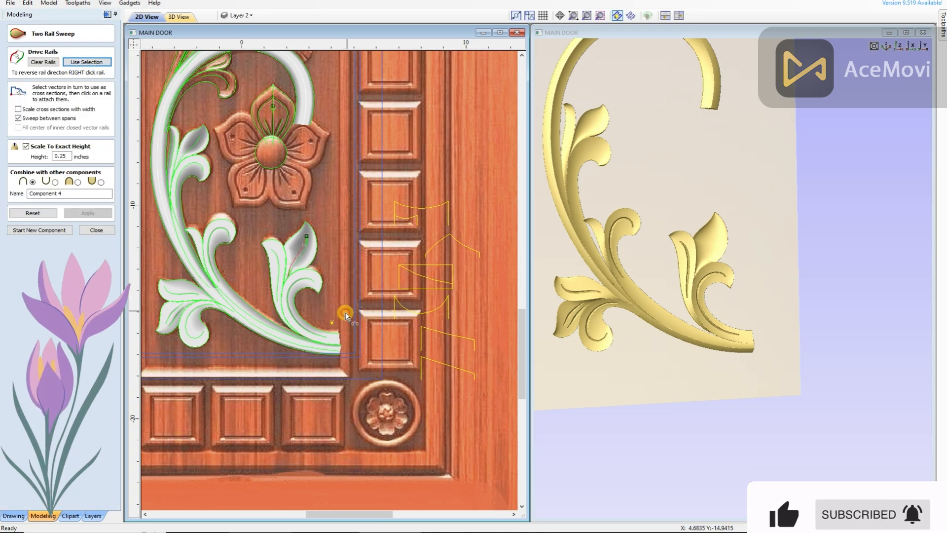
{"action": "scroll", "coordinate": [340, 315], "scroll_direction": "up", "scroll_amount": 1}
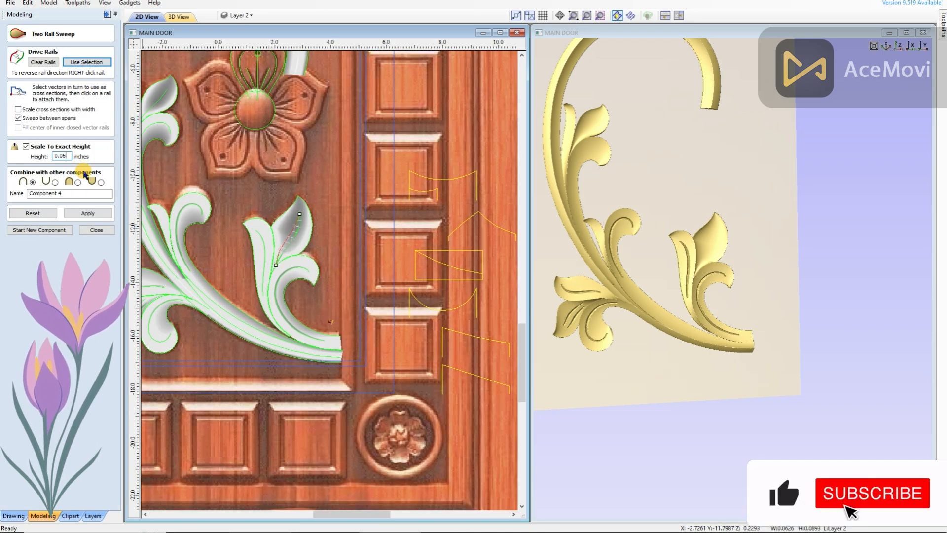
{"action": "left_click", "coordinate": [93, 216]}
{"action": "left_click_drag", "start_coordinate": [770, 299], "coordinate": [752, 328]}
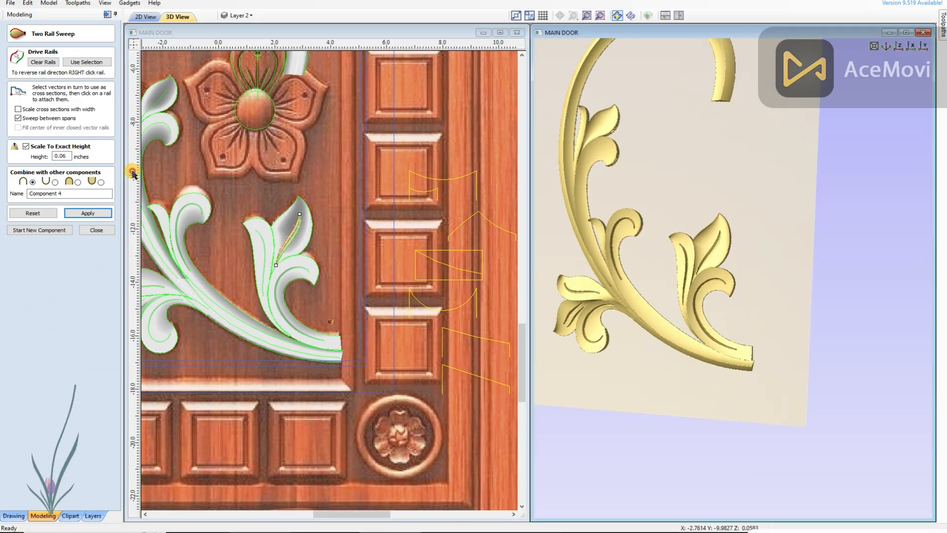
Try vein sweep heights of 0.08 and 0.07 inches and return to 0.06 inches
{"action": "type", "text": "8"}
{"action": "scroll", "coordinate": [747, 258], "scroll_direction": "up", "scroll_amount": 4}
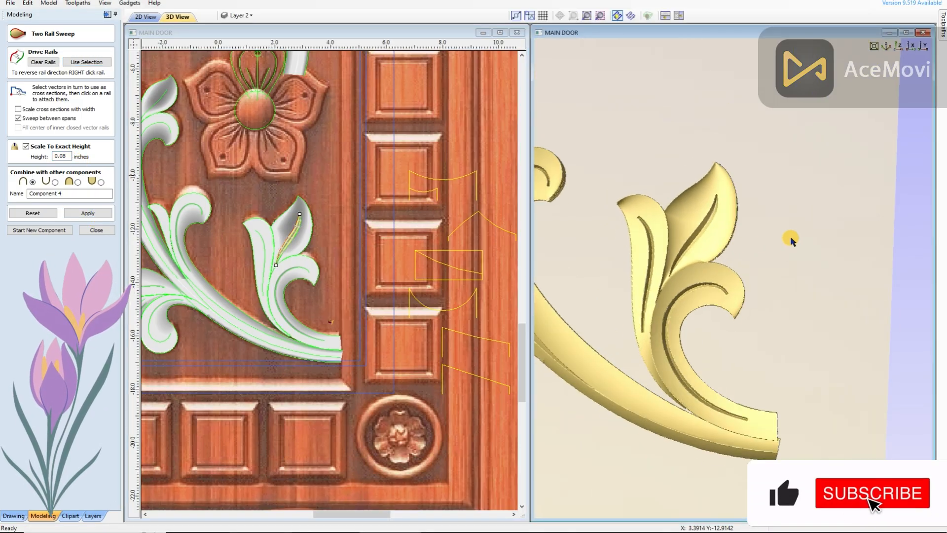
{"action": "scroll", "coordinate": [747, 258], "scroll_direction": "up", "scroll_amount": 2}
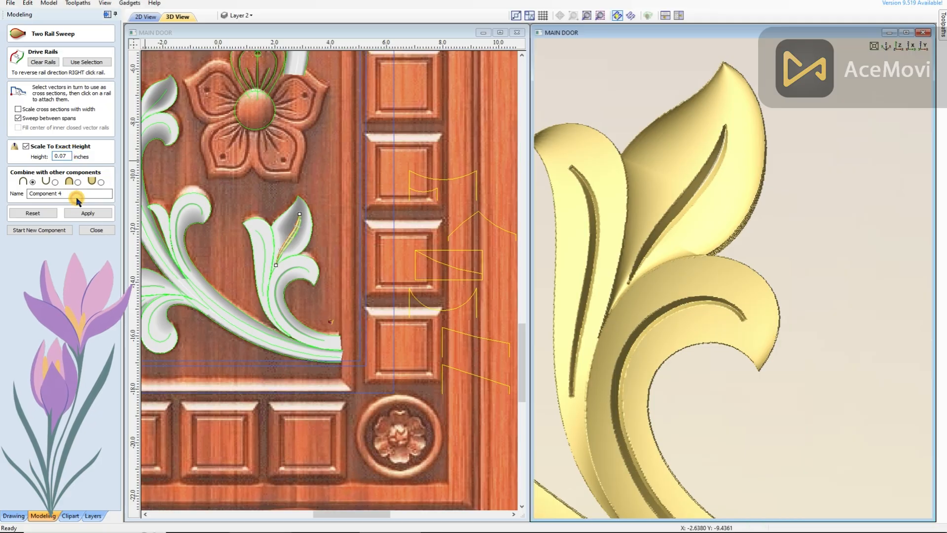
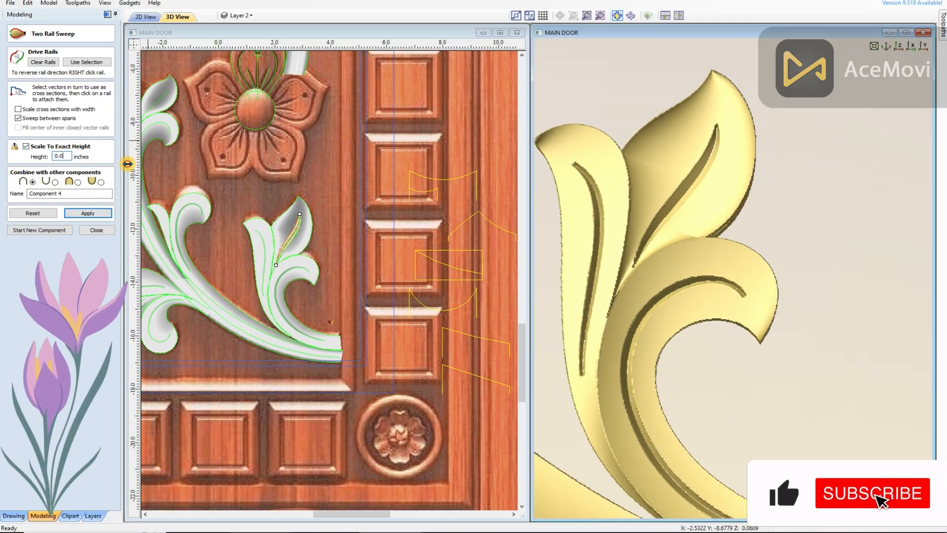
Close the vein sweep and group the serrated leaf, its vein and the two adjoining leaves
{"action": "left_click", "coordinate": [60, 228]}
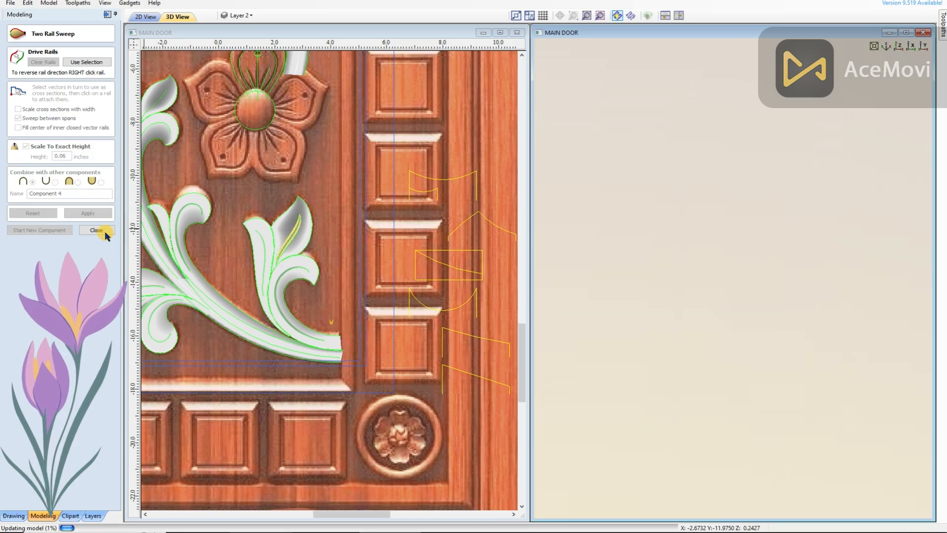
{"action": "left_click", "coordinate": [105, 230]}
{"action": "scroll", "coordinate": [295, 234], "scroll_direction": "up", "scroll_amount": 5}
{"action": "left_click", "coordinate": [294, 233]}
{"action": "left_click", "coordinate": [259, 229], "text": "shift"}
{"action": "left_click", "coordinate": [192, 231], "text": "shift"}
{"action": "scroll", "coordinate": [353, 284], "scroll_direction": "down", "scroll_amount": 5}
{"action": "key", "text": "g"}
Deselect the grouped leaves and save the project file
{"action": "scroll", "coordinate": [366, 269], "scroll_direction": "down", "scroll_amount": 4}
{"action": "scroll", "coordinate": [806, 389], "scroll_direction": "down", "scroll_amount": 6}
{"action": "middle_click_drag", "start_coordinate": [816, 412], "coordinate": [851, 471]}
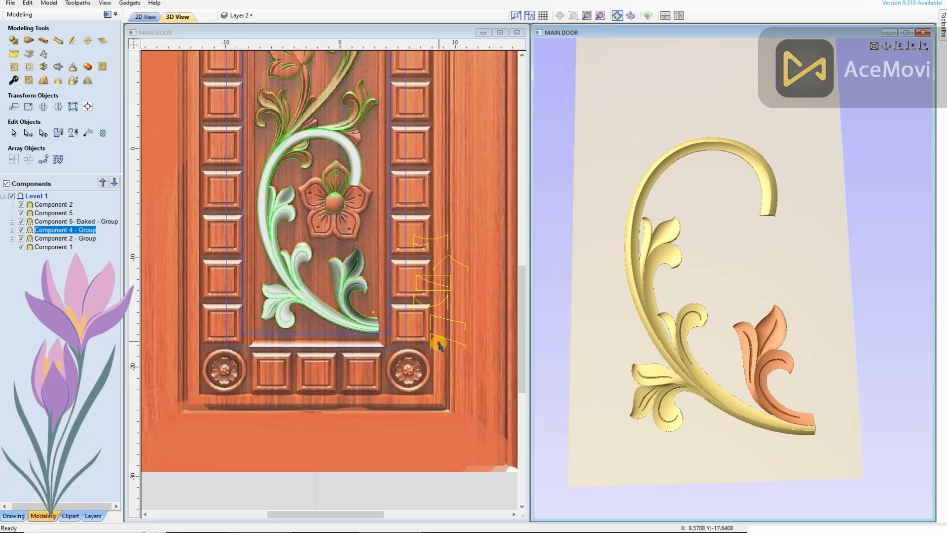
{"action": "middle_click_drag", "start_coordinate": [437, 340], "coordinate": [478, 385]}
{"action": "scroll", "coordinate": [478, 385], "scroll_direction": "down", "scroll_amount": 2}
{"action": "left_click", "coordinate": [477, 385]}
{"action": "middle_click_drag", "start_coordinate": [754, 321], "coordinate": [752, 352]}
{"action": "left_click", "coordinate": [159, 230]}
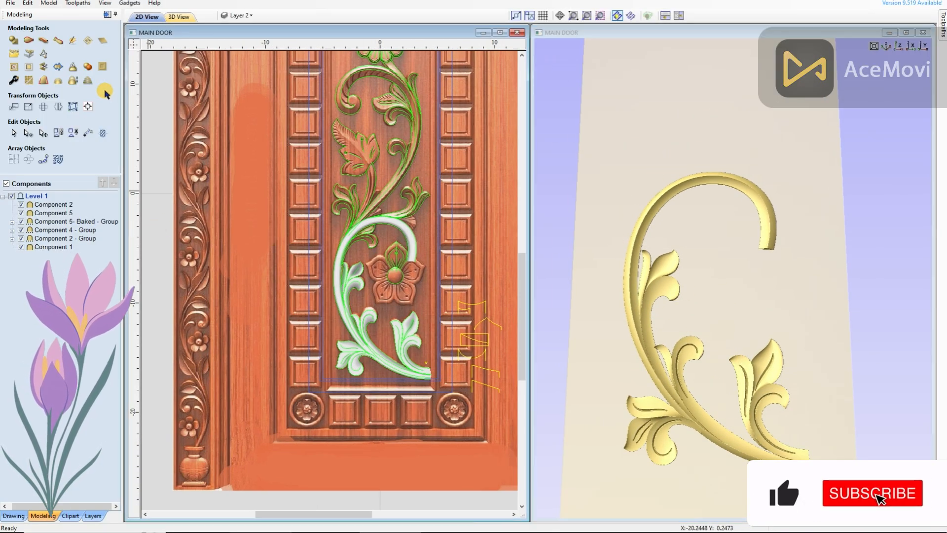
{"action": "left_click", "coordinate": [13, 516]}
{"action": "left_click", "coordinate": [44, 40]}
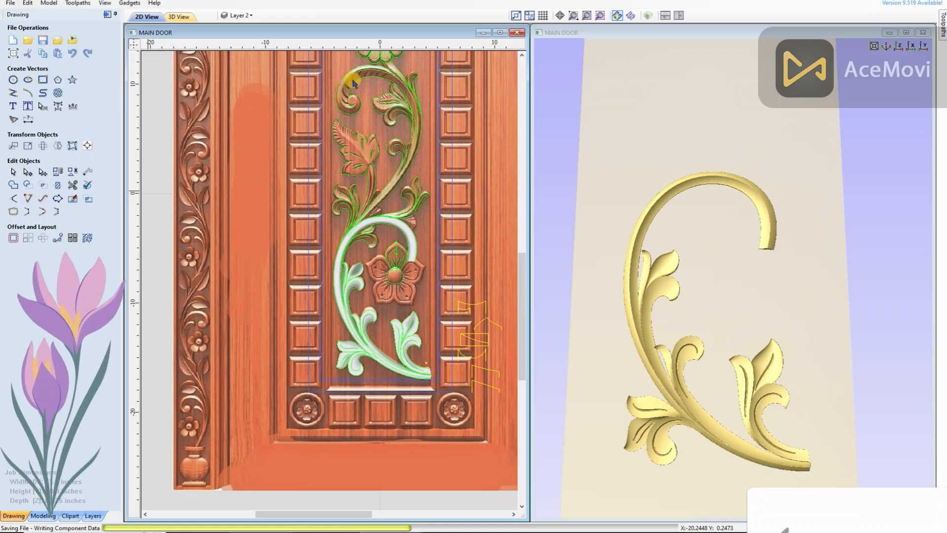
Extend the edge curve of the small curled leaf under the arch down into the main stem by moving its end node
{"action": "scroll", "coordinate": [380, 242], "scroll_direction": "up", "scroll_amount": 7}
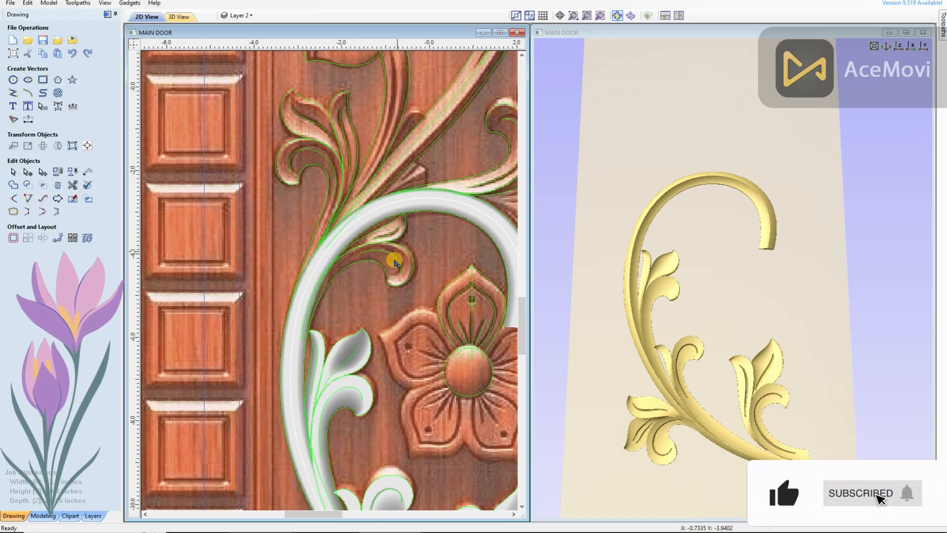
{"action": "left_click", "coordinate": [422, 251]}
{"action": "key", "text": "n"}
{"action": "middle_click_drag", "start_coordinate": [272, 357], "coordinate": [334, 279]}
{"action": "scroll", "coordinate": [316, 241], "scroll_direction": "up", "scroll_amount": 1}
{"action": "left_click_drag", "start_coordinate": [342, 248], "coordinate": [336, 252]}
{"action": "scroll", "coordinate": [339, 143], "scroll_direction": "up", "scroll_amount": 1}
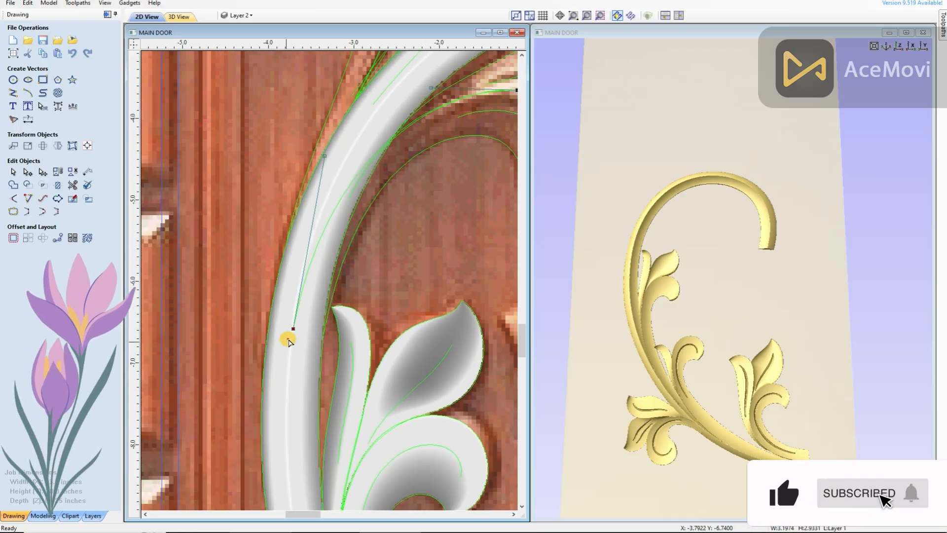
{"action": "scroll", "coordinate": [291, 344], "scroll_direction": "up", "scroll_amount": 1}
Select the four edge curves of the two small leaves under the arch and set them as Two Rail Sweep drive rails
{"action": "scroll", "coordinate": [300, 342], "scroll_direction": "down", "scroll_amount": 5}
{"action": "scroll", "coordinate": [441, 219], "scroll_direction": "up", "scroll_amount": 3}
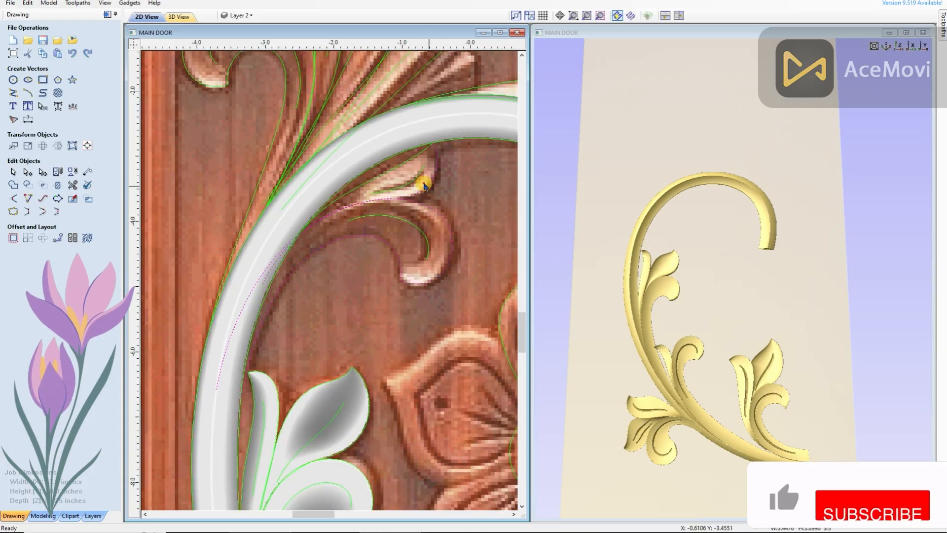
{"action": "scroll", "coordinate": [279, 247], "scroll_direction": "down", "scroll_amount": 5}
{"action": "scroll", "coordinate": [222, 239], "scroll_direction": "up", "scroll_amount": 2}
{"action": "left_click", "coordinate": [42, 516]}
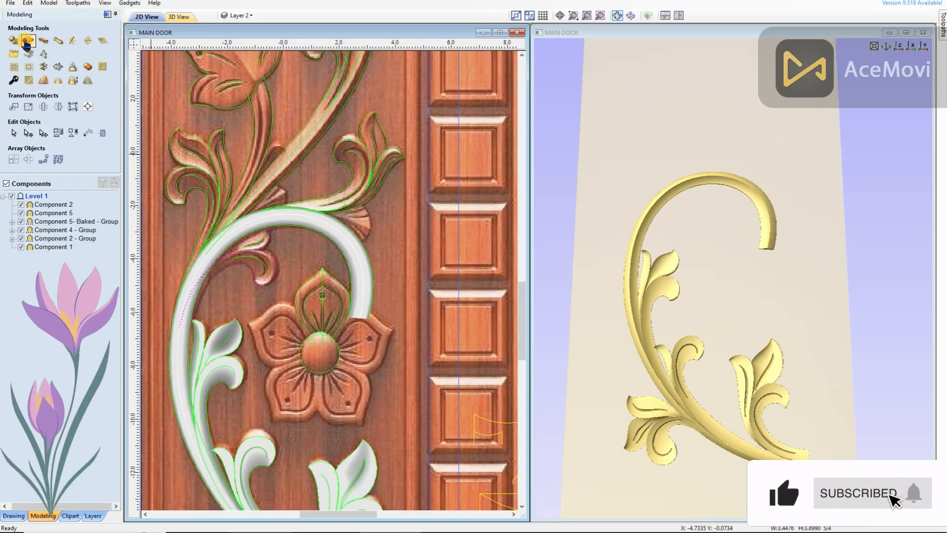
{"action": "left_click", "coordinate": [27, 42]}
{"action": "left_click", "coordinate": [87, 62]}
Attach cross-sections along the two small leaves under the arch and sweep them in merge mode at 0.25 inches
{"action": "scroll", "coordinate": [381, 191], "scroll_direction": "down", "scroll_amount": 2}
{"action": "middle_click_drag", "start_coordinate": [486, 474], "coordinate": [462, 447]}
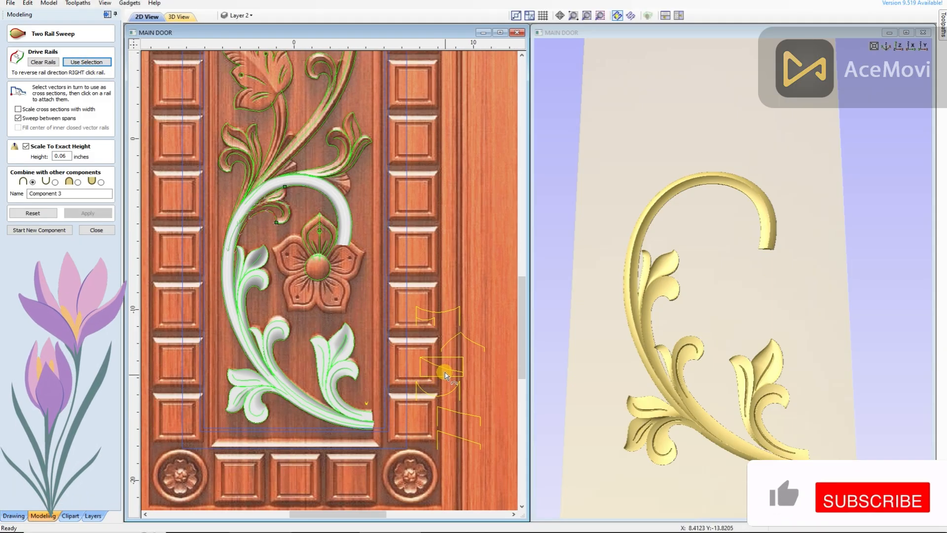
{"action": "scroll", "coordinate": [266, 227], "scroll_direction": "up", "scroll_amount": 3}
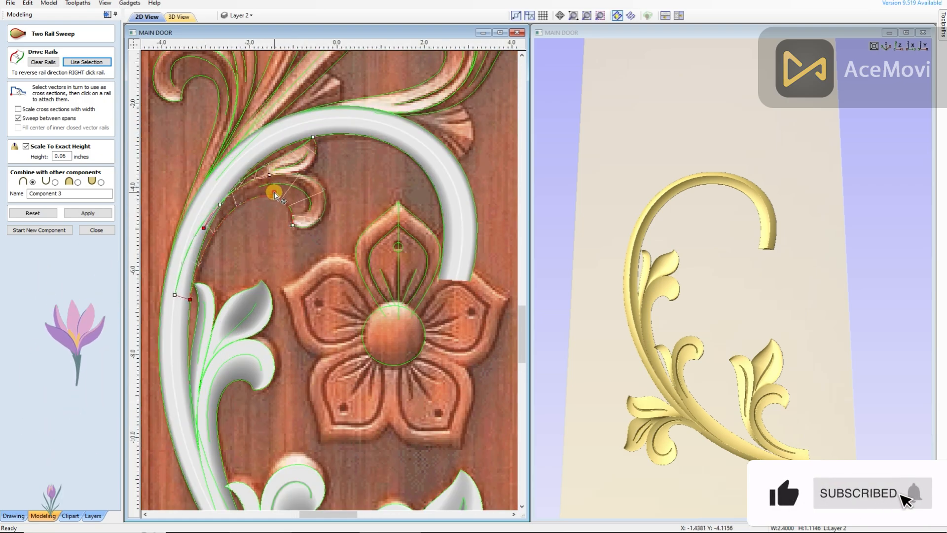
{"action": "left_click", "coordinate": [272, 196]}
{"action": "scroll", "coordinate": [204, 297], "scroll_direction": "down", "scroll_amount": 1}
{"action": "left_click", "coordinate": [78, 191]}
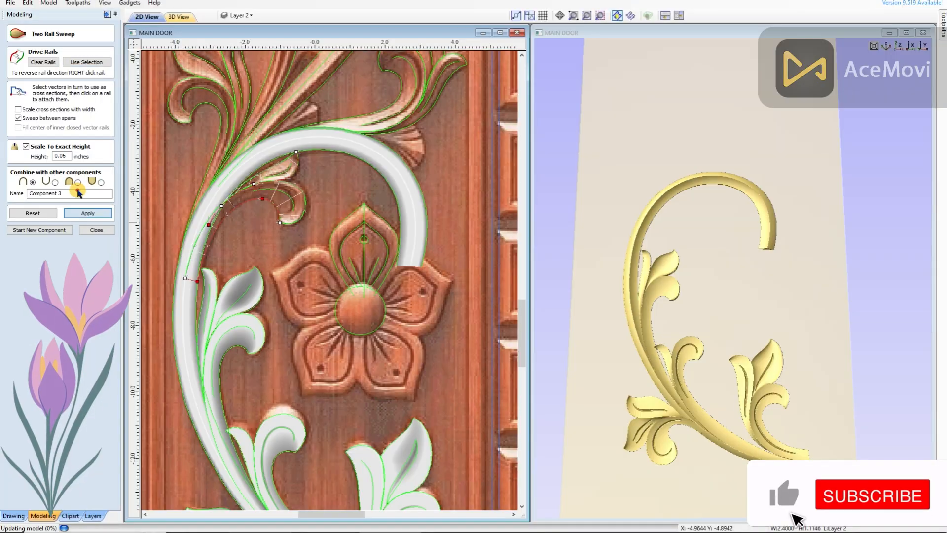
{"action": "type", "text": "0.25"}
{"action": "left_click", "coordinate": [78, 183]}
{"action": "left_click", "coordinate": [89, 214]}
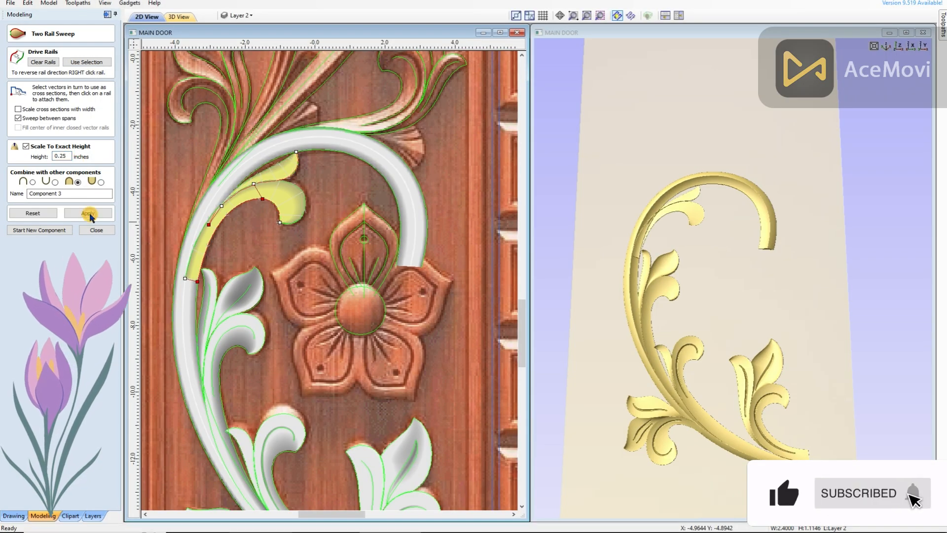
Reverse the cross-section direction across the curled leaf's rails under the arch and reapply the sweep
{"action": "right_click", "coordinate": [248, 199]}
{"action": "left_click", "coordinate": [279, 225]}
{"action": "left_click", "coordinate": [87, 212]}
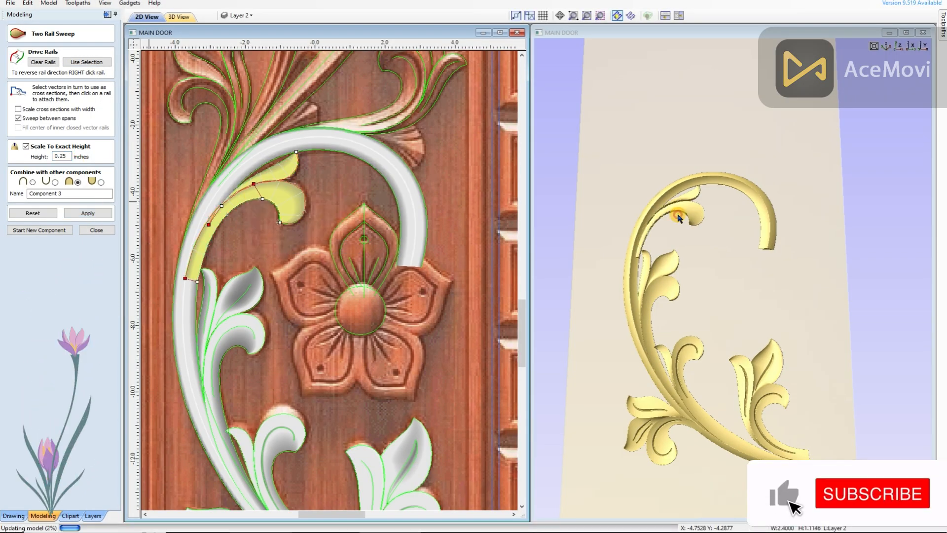
{"action": "scroll", "coordinate": [670, 241], "scroll_direction": "up", "scroll_amount": 3}
{"action": "scroll", "coordinate": [282, 264], "scroll_direction": "up", "scroll_amount": 4}
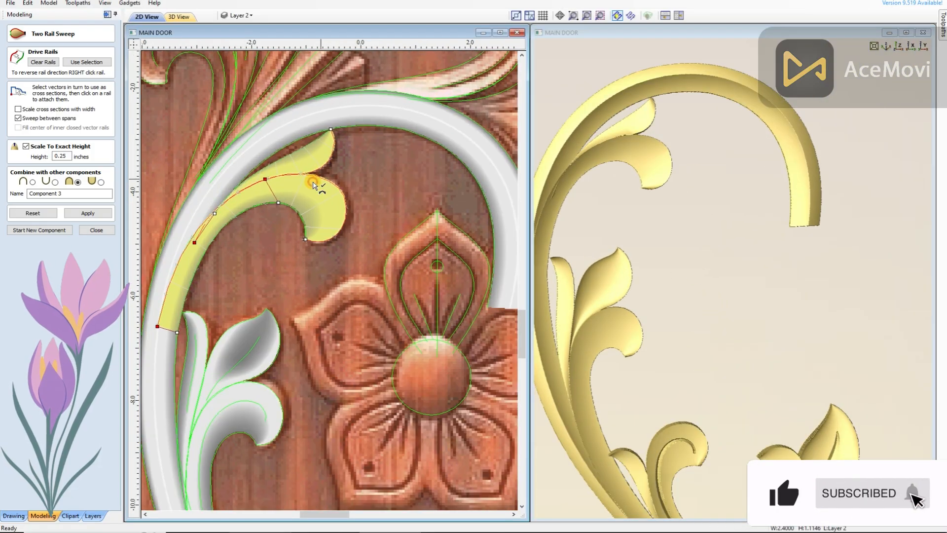
{"action": "left_click", "coordinate": [241, 232]}
{"action": "left_click", "coordinate": [88, 213]}
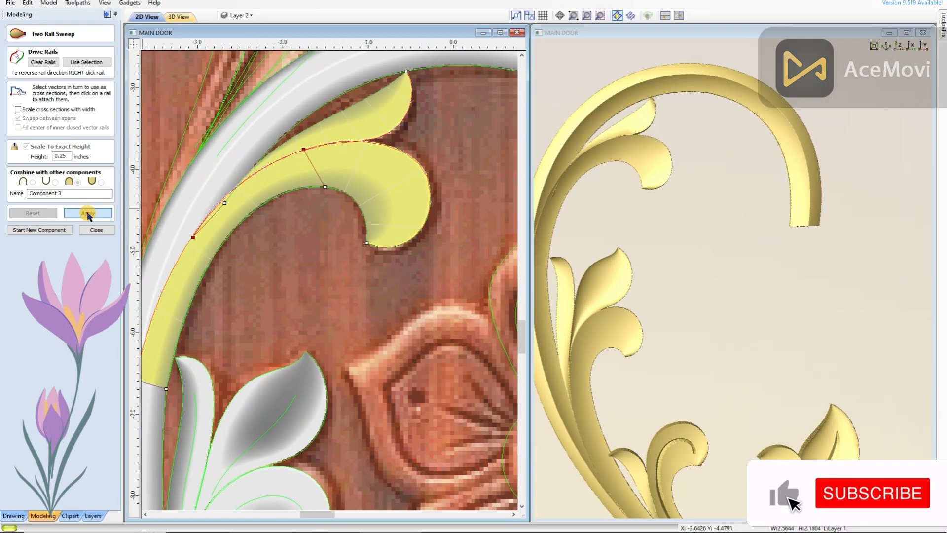
Edit the nodes of the edge curve between the two small leaves under the arch and reapply the sweep
{"action": "scroll", "coordinate": [248, 178], "scroll_direction": "up", "scroll_amount": 1}
{"action": "left_click", "coordinate": [318, 168]}
{"action": "left_click", "coordinate": [318, 113]}
{"action": "left_click_drag", "start_coordinate": [746, 247], "coordinate": [784, 237]}
{"action": "left_click", "coordinate": [333, 141]}
{"action": "key", "text": "n"}
{"action": "scroll", "coordinate": [334, 140], "scroll_direction": "up", "scroll_amount": 3}
{"action": "left_click", "coordinate": [437, 135]}
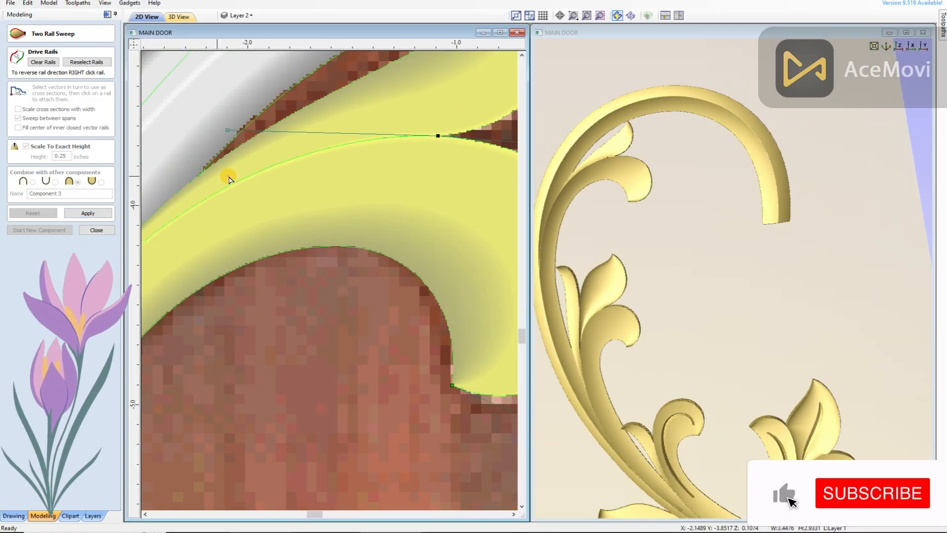
{"action": "scroll", "coordinate": [323, 144], "scroll_direction": "up", "scroll_amount": 2}
{"action": "left_click", "coordinate": [89, 213]}
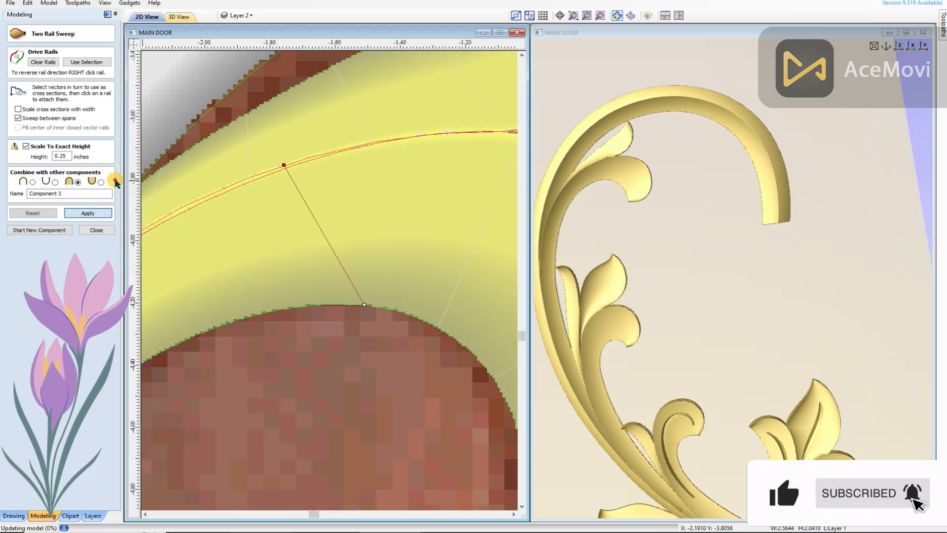
Inspect the swept small leaves and main scroll from several angles in the 3D view and finish the Two Rail Sweep
{"action": "left_click_drag", "start_coordinate": [747, 254], "coordinate": [632, 366]}
{"action": "scroll", "coordinate": [764, 280], "scroll_direction": "down", "scroll_amount": 3}
{"action": "scroll", "coordinate": [298, 259], "scroll_direction": "down", "scroll_amount": 10}
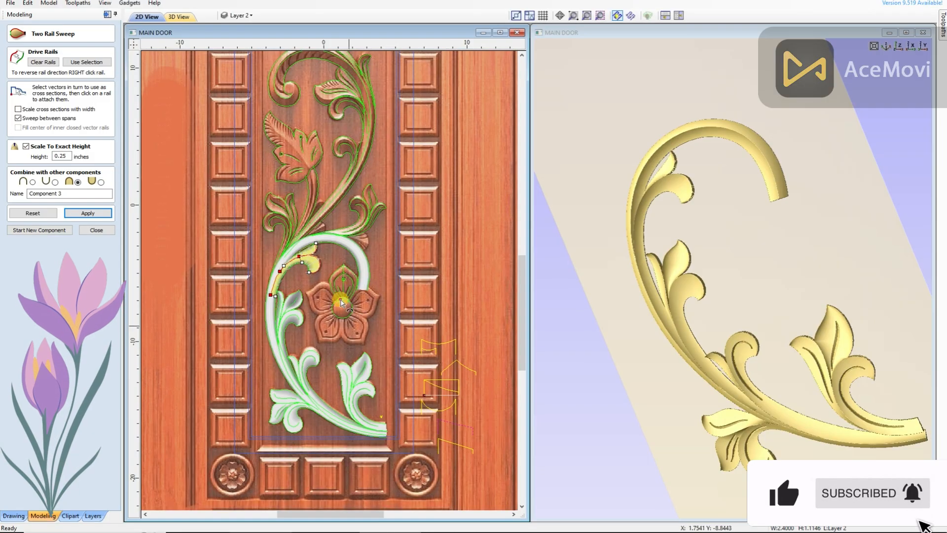
{"action": "scroll", "coordinate": [319, 254], "scroll_direction": "up", "scroll_amount": 7}
{"action": "left_click_drag", "start_coordinate": [735, 217], "coordinate": [784, 234]}
{"action": "scroll", "coordinate": [285, 337], "scroll_direction": "up", "scroll_amount": 2}
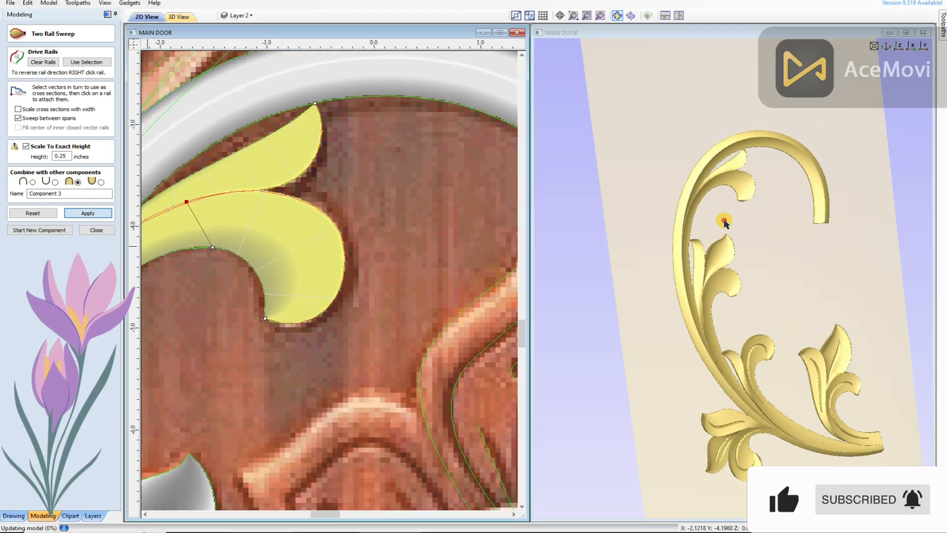
{"action": "left_click_drag", "start_coordinate": [837, 247], "coordinate": [792, 372]}
{"action": "scroll", "coordinate": [791, 372], "scroll_direction": "up", "scroll_amount": 4}
{"action": "scroll", "coordinate": [737, 340], "scroll_direction": "down", "scroll_amount": 3}
{"action": "left_click_drag", "start_coordinate": [774, 321], "coordinate": [653, 296]}
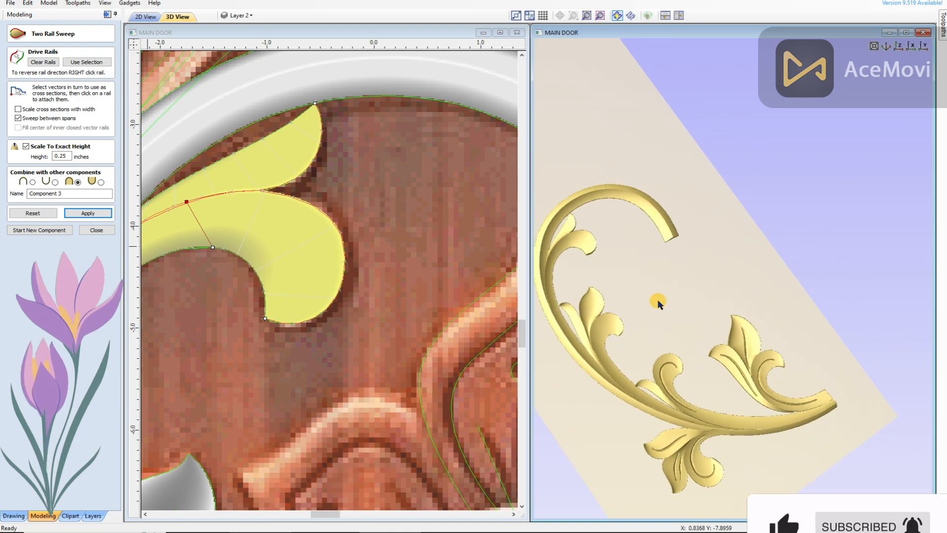
{"action": "left_click", "coordinate": [109, 230]}
Set the vein curves of the two small leaves under the arch as Extrude and Weave drive rails
{"action": "scroll", "coordinate": [275, 237], "scroll_direction": "down", "scroll_amount": 4}
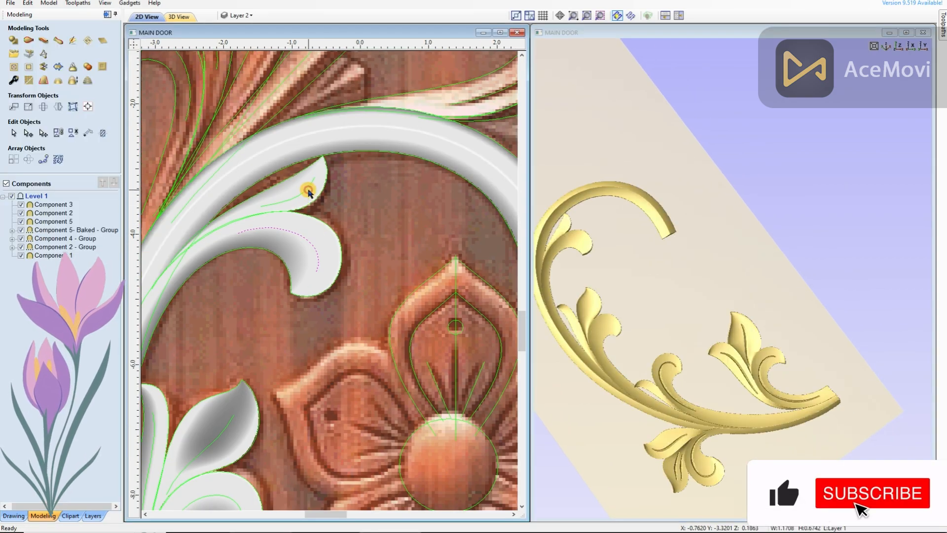
{"action": "left_click", "coordinate": [43, 43]}
{"action": "left_click", "coordinate": [87, 62]}
Attach the small cross-section along the vein rails of the two leaves under the arch and extrude them at 0.125 inches
{"action": "scroll", "coordinate": [269, 231], "scroll_direction": "down", "scroll_amount": 6}
{"action": "scroll", "coordinate": [377, 439], "scroll_direction": "up", "scroll_amount": 9}
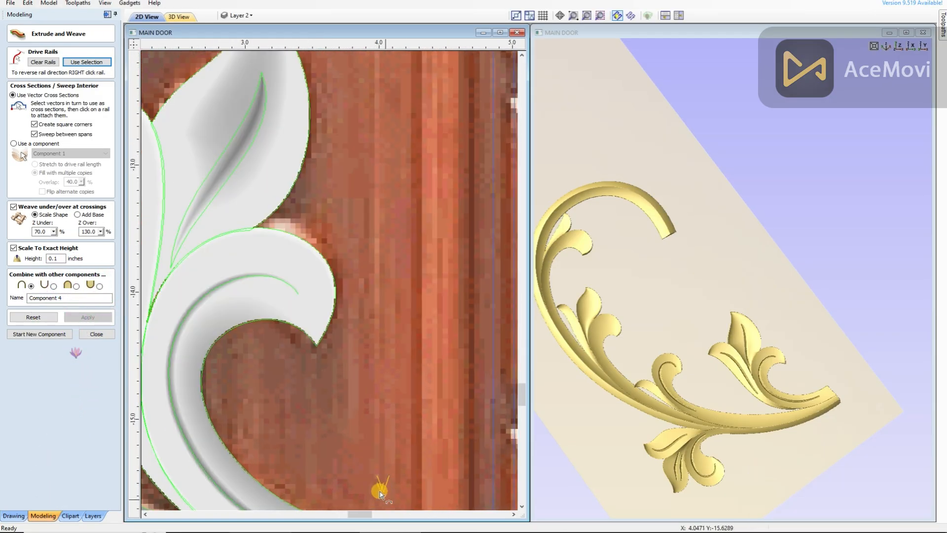
{"action": "left_click", "coordinate": [380, 488]}
{"action": "scroll", "coordinate": [382, 458], "scroll_direction": "down", "scroll_amount": 8}
{"action": "scroll", "coordinate": [377, 385], "scroll_direction": "up", "scroll_amount": 3}
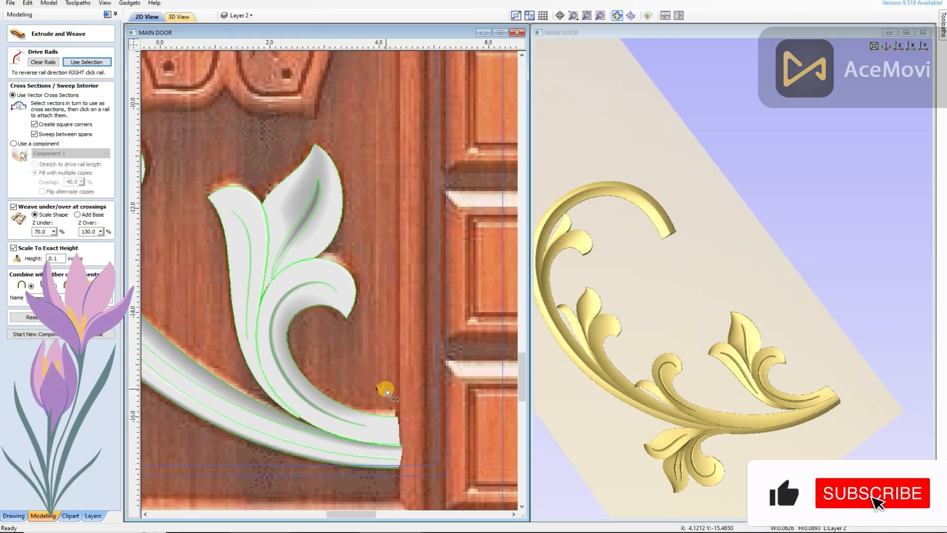
{"action": "scroll", "coordinate": [384, 390], "scroll_direction": "down", "scroll_amount": 3}
{"action": "scroll", "coordinate": [265, 109], "scroll_direction": "up", "scroll_amount": 3}
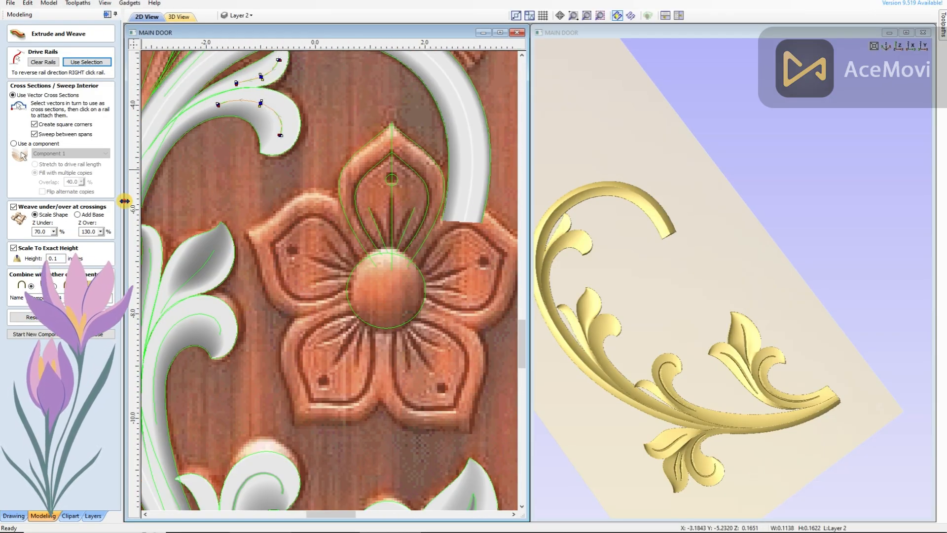
{"action": "left_click", "coordinate": [88, 317]}
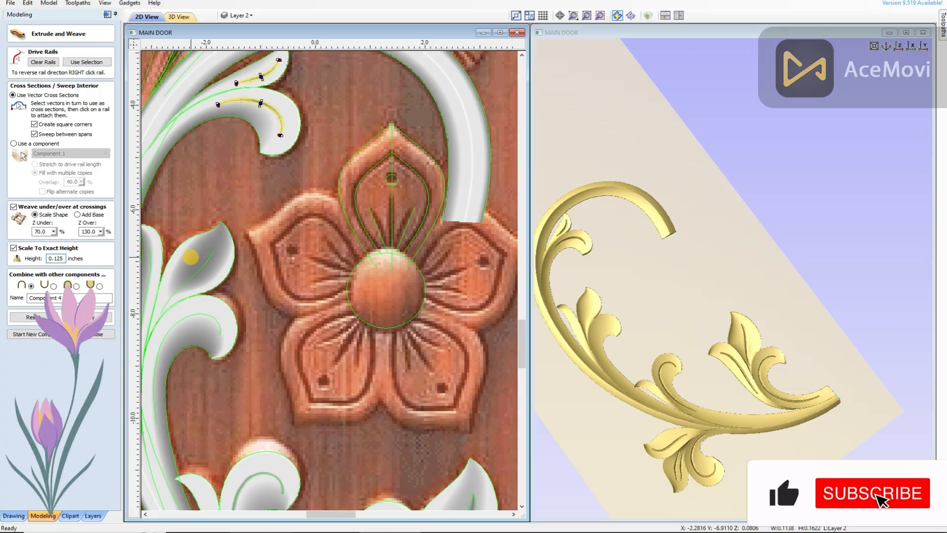
{"action": "left_click", "coordinate": [770, 259]}
{"action": "scroll", "coordinate": [771, 259], "scroll_direction": "up", "scroll_amount": 4}
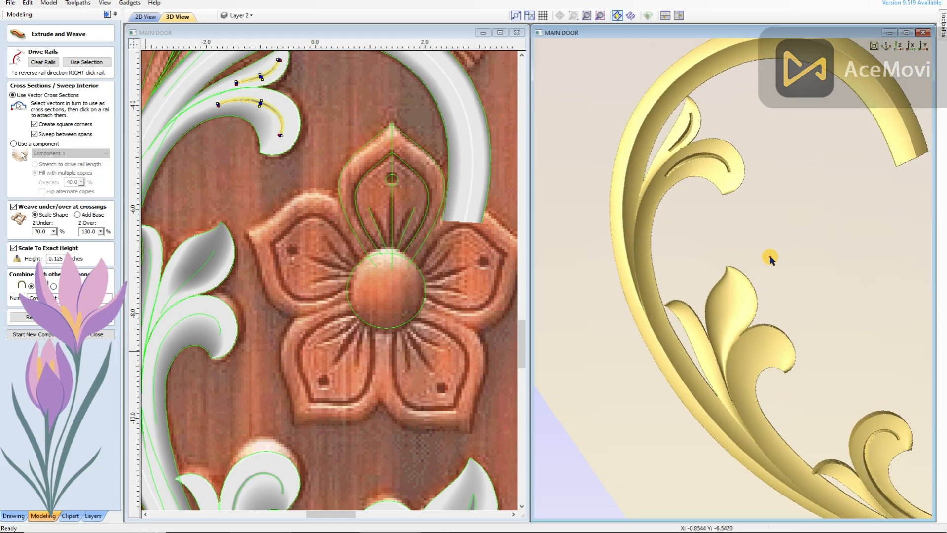
Close Extrude and Weave and group the new vein component with the two small leaves under the arch
{"action": "left_click", "coordinate": [53, 334]}
{"action": "left_click", "coordinate": [96, 334]}
{"action": "scroll", "coordinate": [229, 85], "scroll_direction": "up", "scroll_amount": 5}
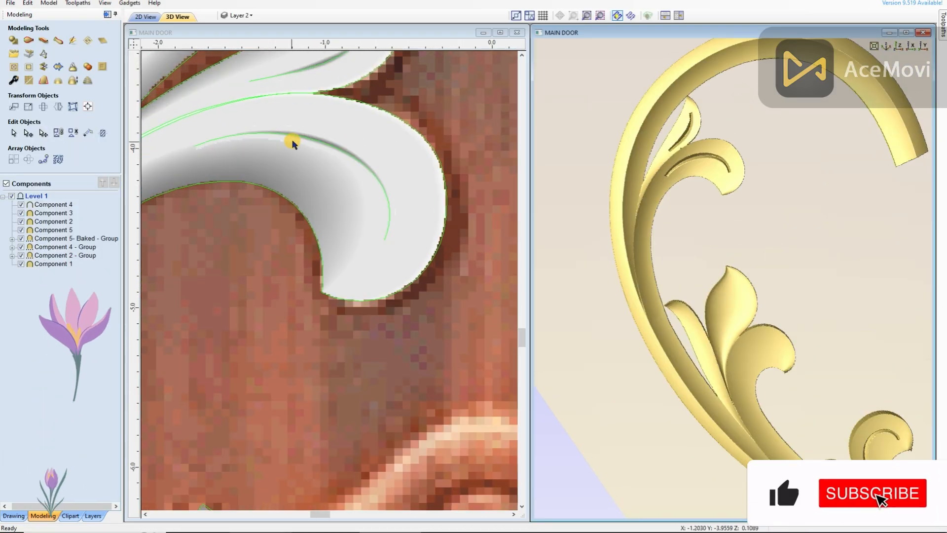
{"action": "left_click", "coordinate": [338, 127]}
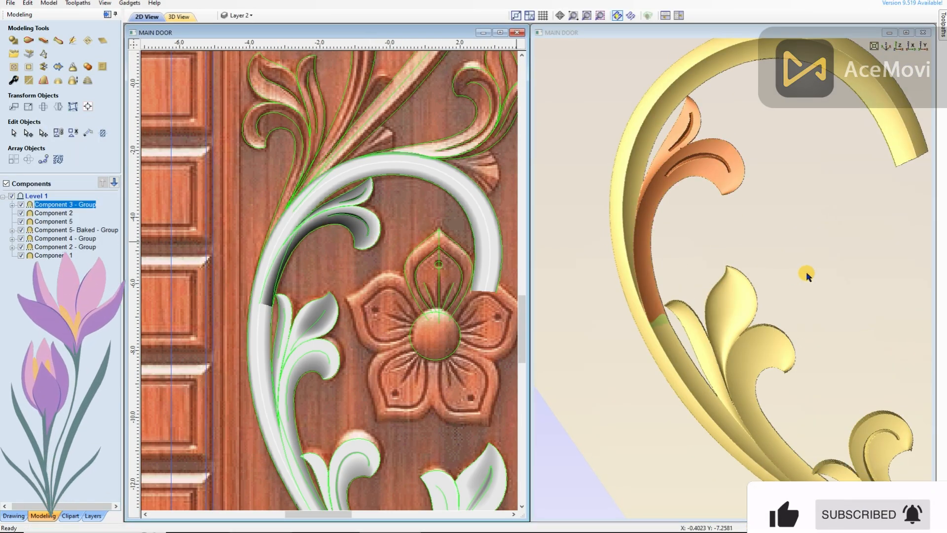
Select the three vein curves of the leaf cluster below the arch leaves and set them as Extrude and Weave drive rails
{"action": "left_click_drag", "start_coordinate": [806, 272], "coordinate": [518, 291]}
{"action": "scroll", "coordinate": [303, 355], "scroll_direction": "up", "scroll_amount": 2}
{"action": "left_click", "coordinate": [318, 347]}
{"action": "scroll", "coordinate": [291, 358], "scroll_direction": "up", "scroll_amount": 2}
{"action": "left_click", "coordinate": [329, 282], "text": "shift"}
{"action": "left_click", "coordinate": [259, 258], "text": "shift"}
{"action": "scroll", "coordinate": [208, 243], "scroll_direction": "down", "scroll_amount": 3}
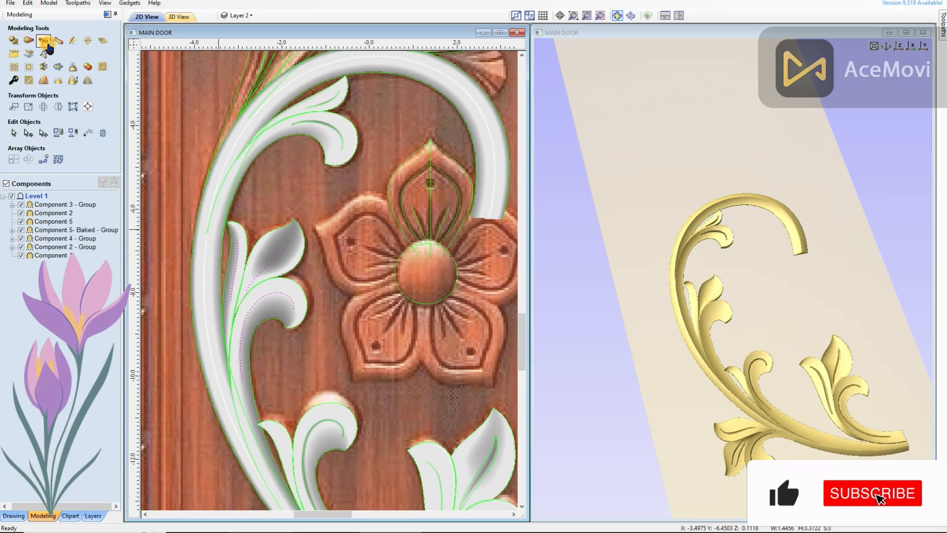
{"action": "left_click", "coordinate": [44, 41]}
{"action": "left_click", "coordinate": [85, 63]}
Attach the small cross-section along the three vein rails of the middle leaf cluster and extrude the veins
{"action": "scroll", "coordinate": [264, 162], "scroll_direction": "down", "scroll_amount": 4}
{"action": "scroll", "coordinate": [334, 293], "scroll_direction": "up", "scroll_amount": 4}
{"action": "left_click", "coordinate": [360, 301]}
{"action": "scroll", "coordinate": [363, 306], "scroll_direction": "down", "scroll_amount": 3}
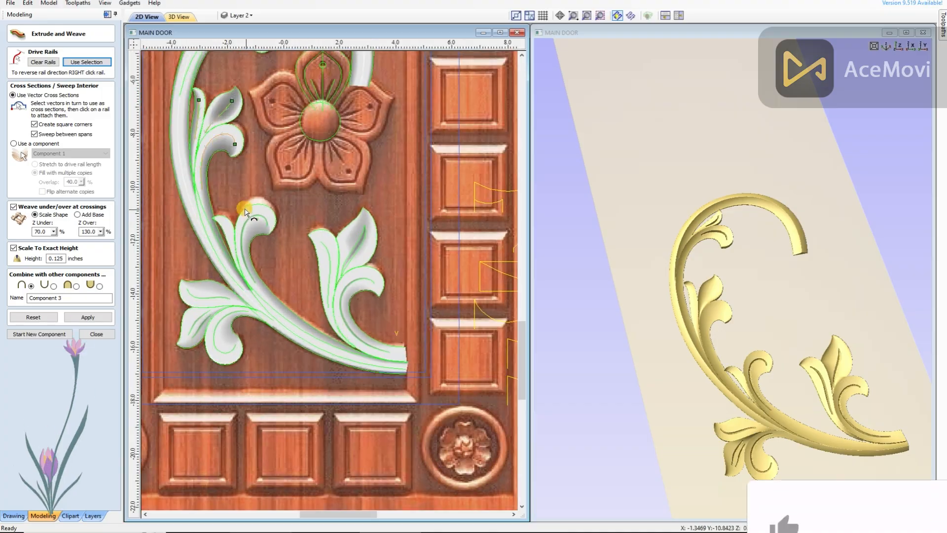
{"action": "scroll", "coordinate": [254, 211], "scroll_direction": "up", "scroll_amount": 1}
{"action": "left_click", "coordinate": [213, 137]}
{"action": "scroll", "coordinate": [413, 321], "scroll_direction": "up", "scroll_amount": 2}
{"action": "scroll", "coordinate": [381, 268], "scroll_direction": "down", "scroll_amount": 2}
{"action": "scroll", "coordinate": [421, 321], "scroll_direction": "up", "scroll_amount": 2}
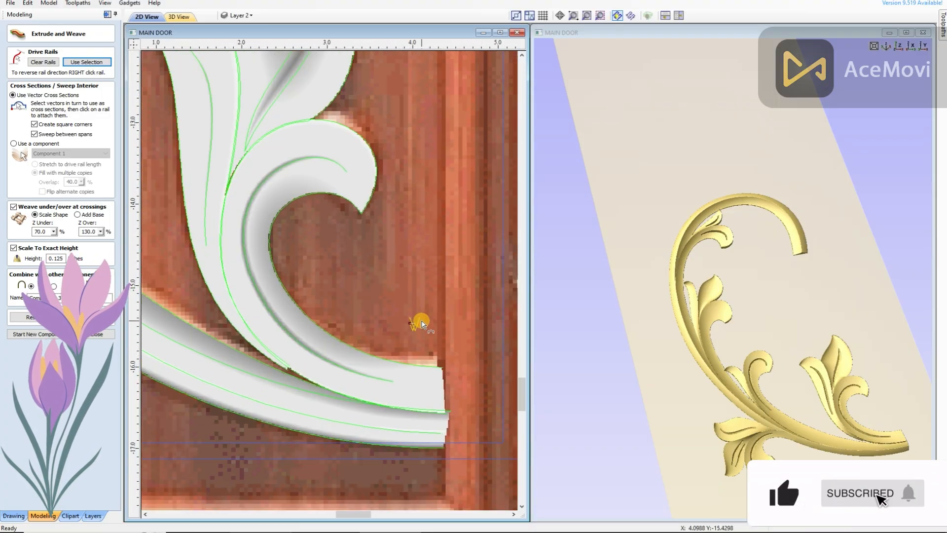
{"action": "scroll", "coordinate": [267, 195], "scroll_direction": "down", "scroll_amount": 2}
{"action": "scroll", "coordinate": [276, 163], "scroll_direction": "up", "scroll_amount": 2}
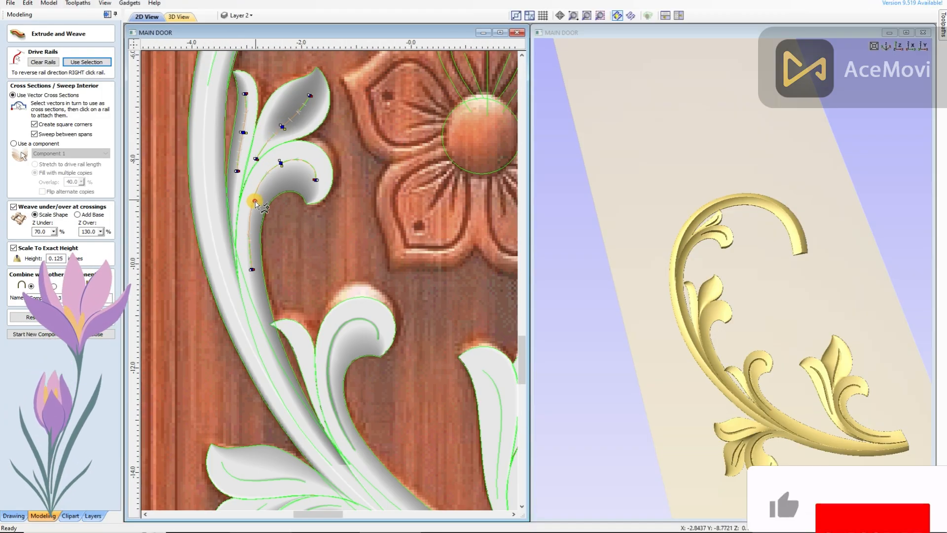
{"action": "left_click", "coordinate": [80, 324]}
{"action": "scroll", "coordinate": [623, 258], "scroll_direction": "up", "scroll_amount": 3}
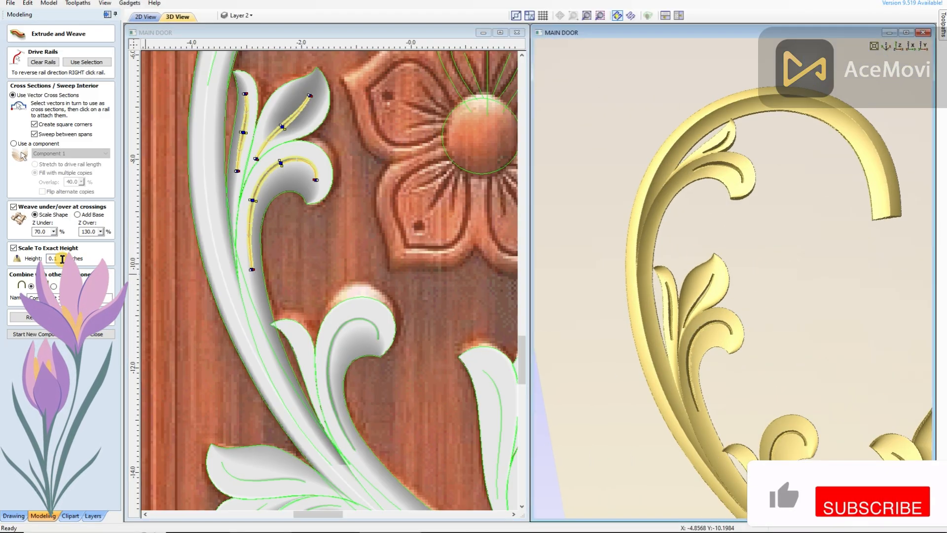
{"action": "scroll", "coordinate": [824, 201], "scroll_direction": "up", "scroll_amount": 3}
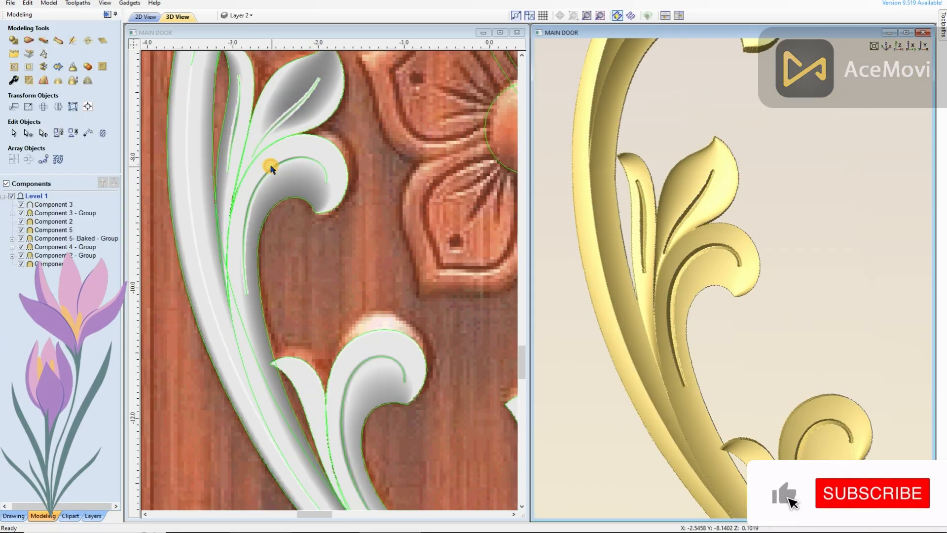
Group the vein component with the leaf components of the middle leaf cluster
{"action": "scroll", "coordinate": [274, 157], "scroll_direction": "up", "scroll_amount": 3}
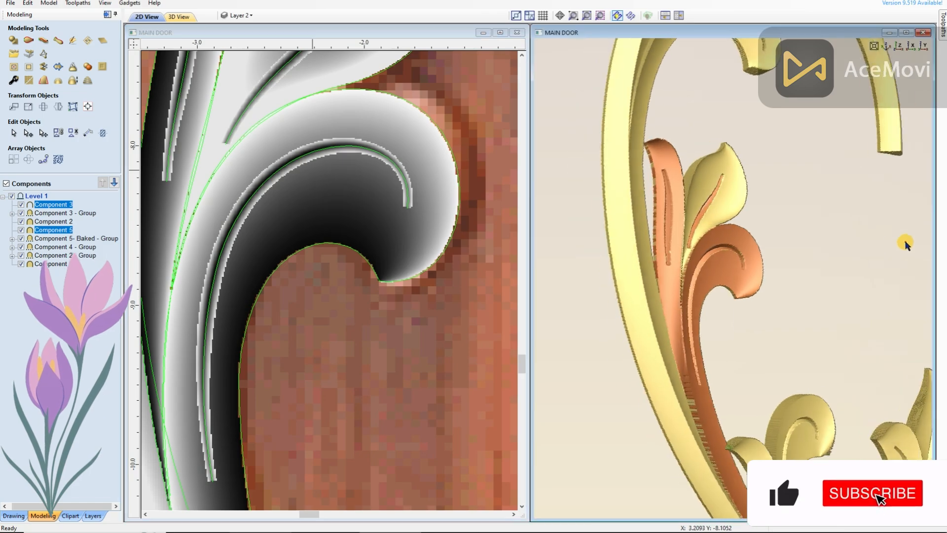
{"action": "scroll", "coordinate": [905, 243], "scroll_direction": "down", "scroll_amount": 5}
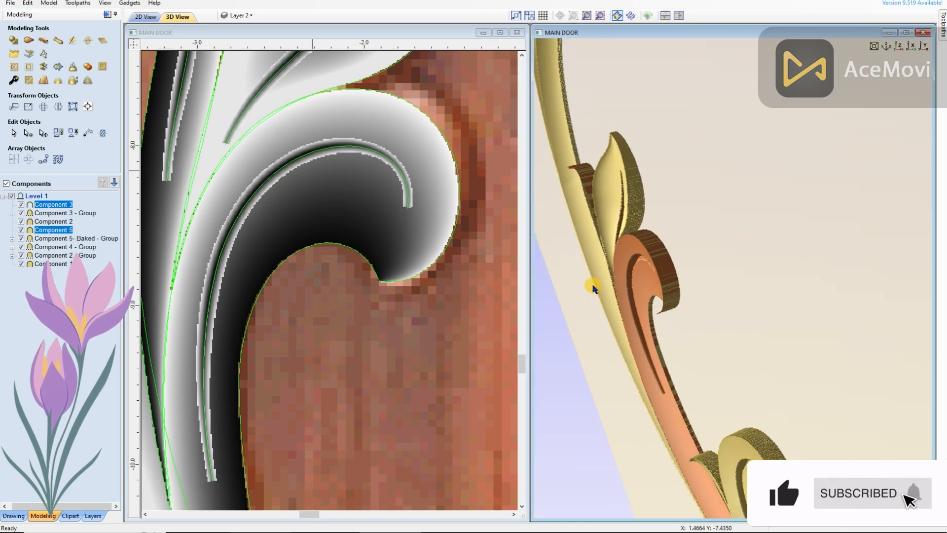
{"action": "scroll", "coordinate": [367, 98], "scroll_direction": "down", "scroll_amount": 3}
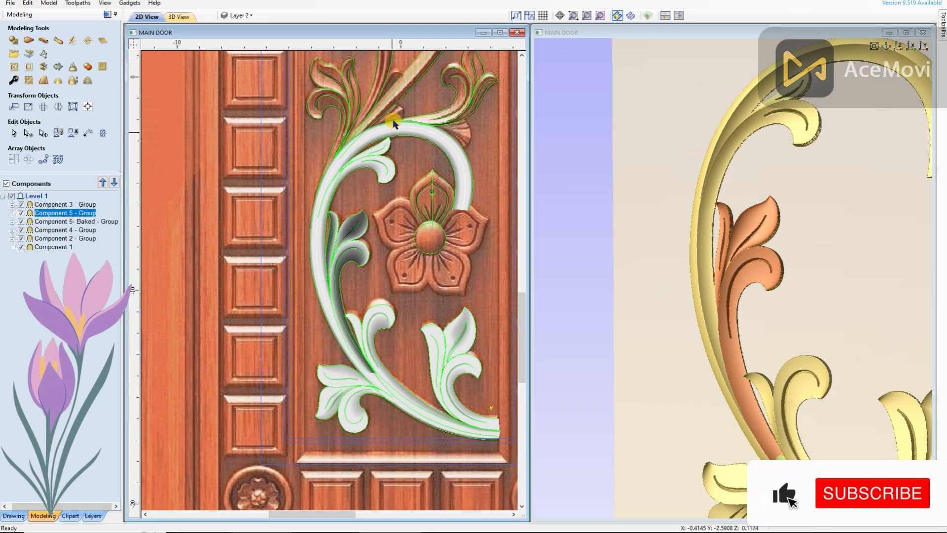
Ungroup the two-leaf group under the arch to free its vein component
{"action": "scroll", "coordinate": [401, 158], "scroll_direction": "up", "scroll_amount": 5}
{"action": "left_click", "coordinate": [388, 185]}
{"action": "right_click", "coordinate": [389, 185]}
{"action": "left_click", "coordinate": [400, 208]}
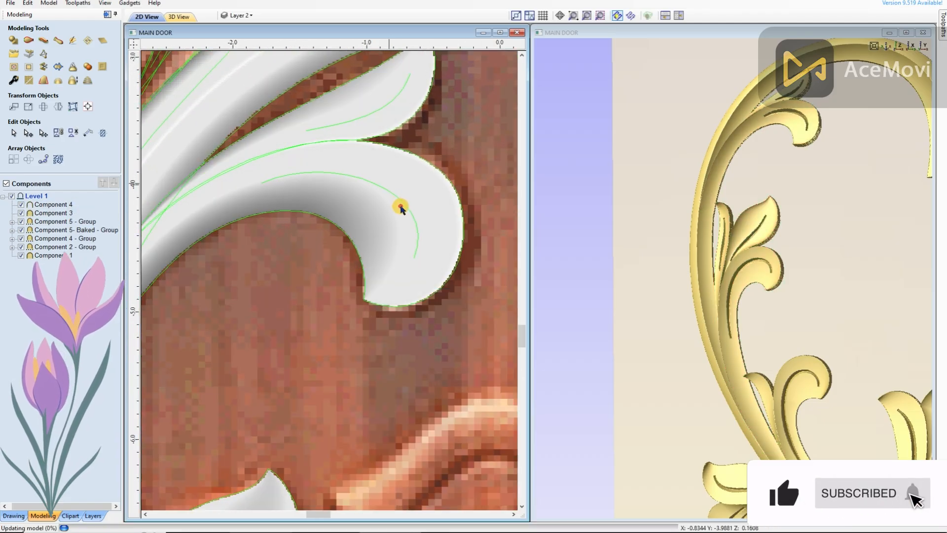
Set the vein component's shape height to 0.1 inches and regroup it with the two leaves under the arch
{"action": "left_click", "coordinate": [787, 116]}
{"action": "left_click", "coordinate": [14, 81]}
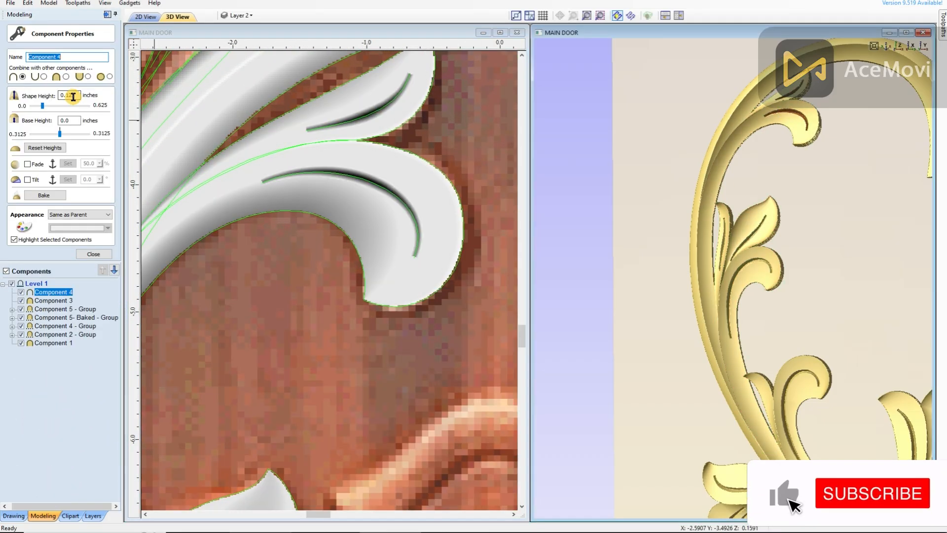
{"action": "key", "text": "space"}
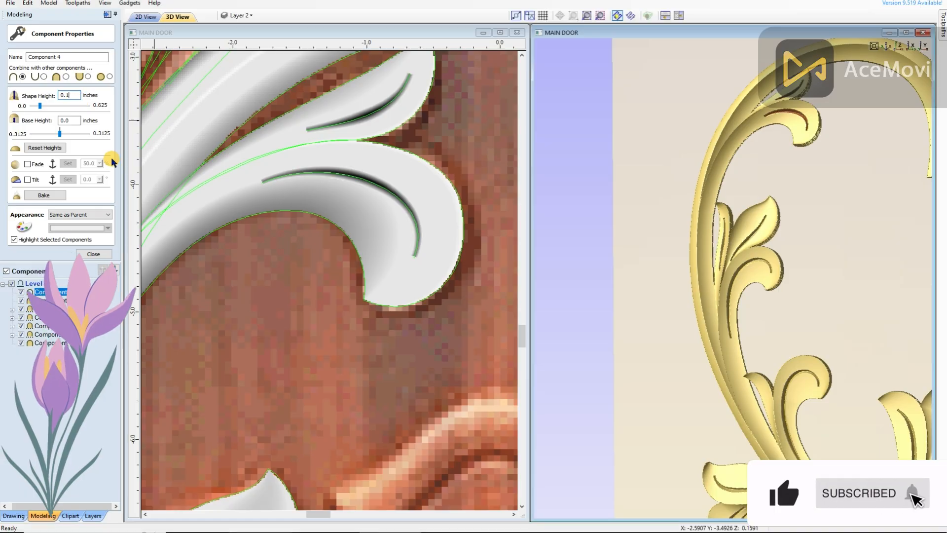
{"action": "left_click", "coordinate": [94, 254]}
{"action": "scroll", "coordinate": [449, 115], "scroll_direction": "down", "scroll_amount": 3}
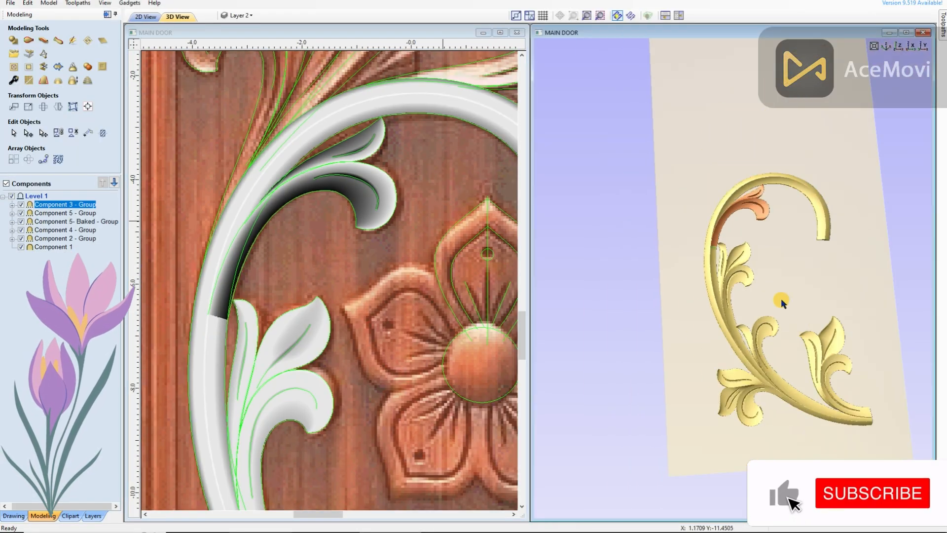
{"action": "scroll", "coordinate": [312, 290], "scroll_direction": "down", "scroll_amount": 5}
{"action": "key", "text": "Escape"}
Select the main scroll stem and all five leaf groups and combine them into one component group
{"action": "scroll", "coordinate": [351, 418], "scroll_direction": "up", "scroll_amount": 3}
{"action": "left_click", "coordinate": [395, 353]}
{"action": "left_click", "coordinate": [310, 295], "text": "shift"}
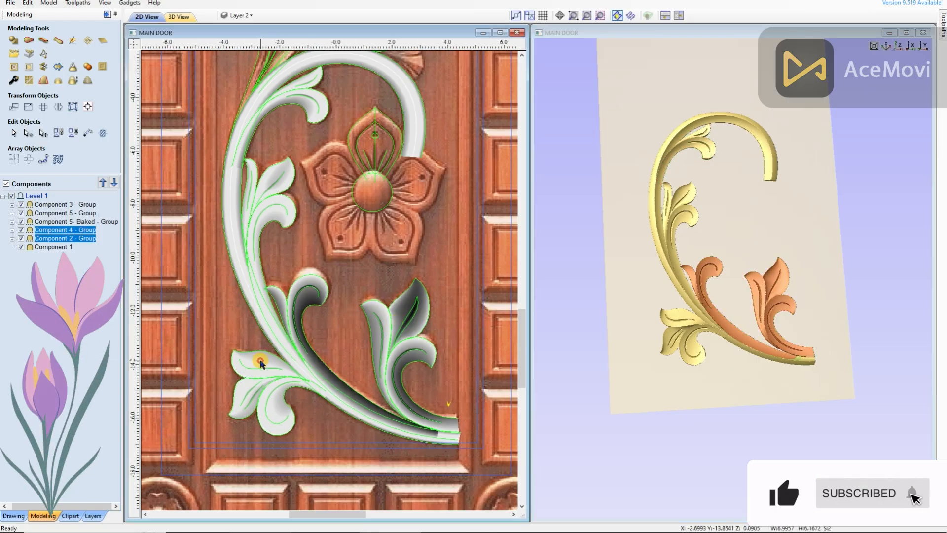
{"action": "left_click", "coordinate": [261, 364], "text": "shift"}
{"action": "left_click", "coordinate": [263, 216], "text": "shift"}
{"action": "left_click", "coordinate": [226, 193], "text": "shift"}
{"action": "scroll", "coordinate": [324, 192], "scroll_direction": "down", "scroll_amount": 3}
{"action": "scroll", "coordinate": [323, 192], "scroll_direction": "up", "scroll_amount": 5}
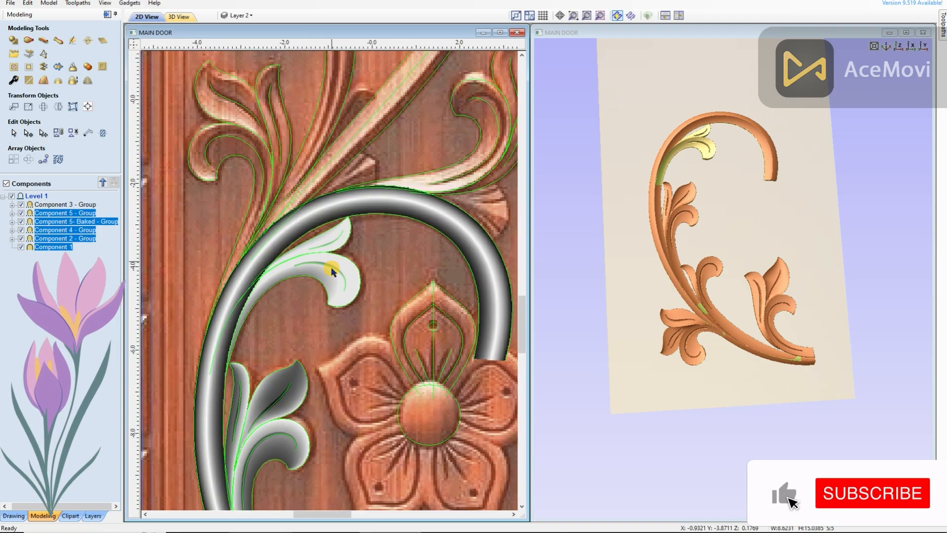
{"action": "left_click", "coordinate": [336, 260], "text": "shift"}
{"action": "scroll", "coordinate": [340, 239], "scroll_direction": "down", "scroll_amount": 2}
{"action": "scroll", "coordinate": [341, 241], "scroll_direction": "down", "scroll_amount": 2}
{"action": "key", "text": "g"}
{"action": "scroll", "coordinate": [396, 242], "scroll_direction": "down", "scroll_amount": 3}
{"action": "key", "text": "Escape"}
Save the door project with the scroll components grouped
{"action": "scroll", "coordinate": [374, 247], "scroll_direction": "up", "scroll_amount": 3}
{"action": "left_click_drag", "start_coordinate": [692, 236], "coordinate": [782, 212]}
{"action": "key", "text": "ctrl+s"}
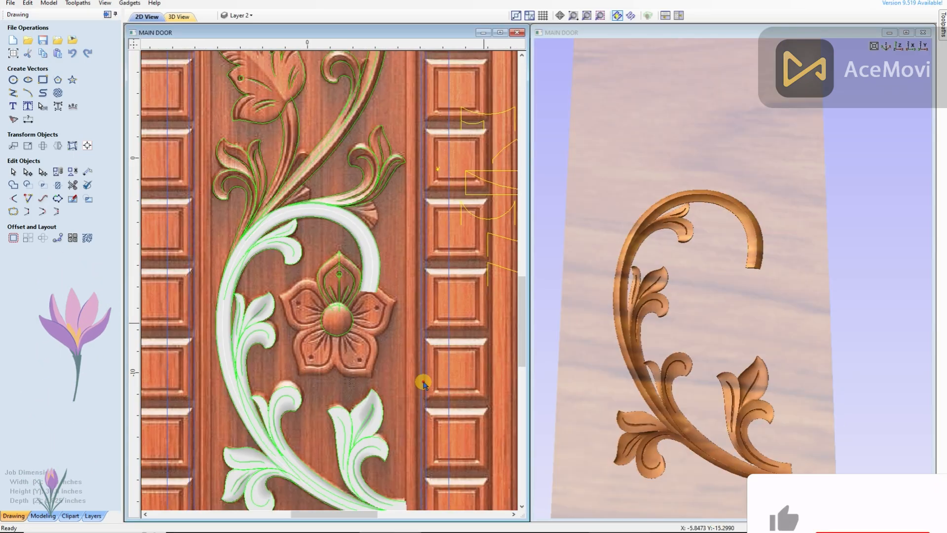
Create a domed merge-mode component from the flower's centre circle with a 90° angle, 0.05-inch base height and exact height scaling
{"action": "scroll", "coordinate": [328, 316], "scroll_direction": "up", "scroll_amount": 3}
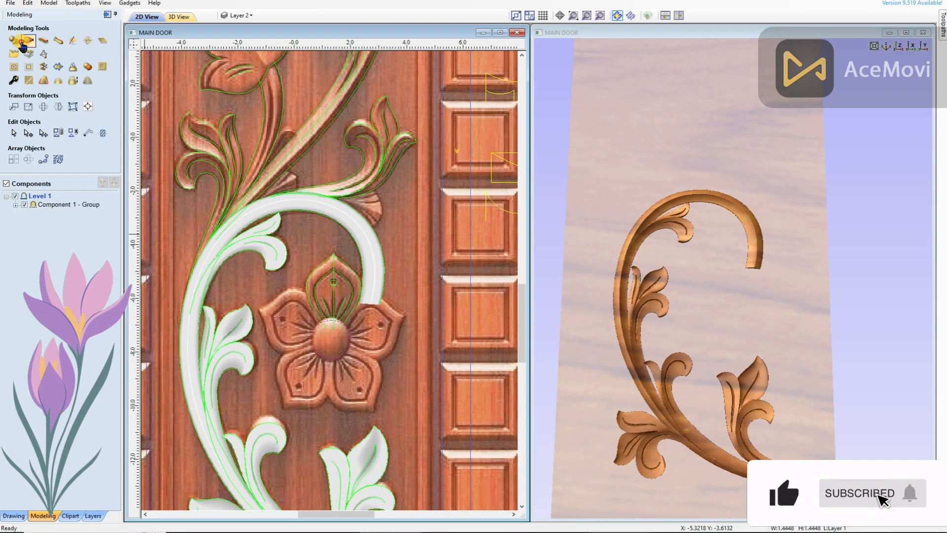
{"action": "left_click", "coordinate": [28, 37]}
{"action": "left_click", "coordinate": [88, 264]}
{"action": "left_click", "coordinate": [75, 236]}
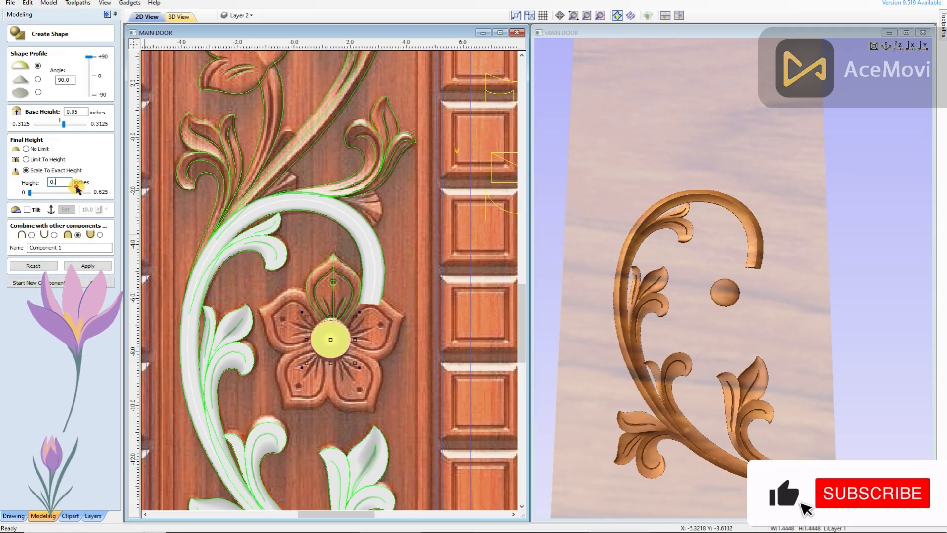
{"action": "scroll", "coordinate": [769, 296], "scroll_direction": "up", "scroll_amount": 4}
{"action": "left_click_drag", "start_coordinate": [755, 305], "coordinate": [678, 287]}
{"action": "scroll", "coordinate": [679, 288], "scroll_direction": "down", "scroll_amount": 2}
{"action": "left_click", "coordinate": [49, 282]}
{"action": "left_click", "coordinate": [109, 283]}
Select the outline curves on one half of the flower's top petal
{"action": "scroll", "coordinate": [340, 286], "scroll_direction": "up", "scroll_amount": 2}
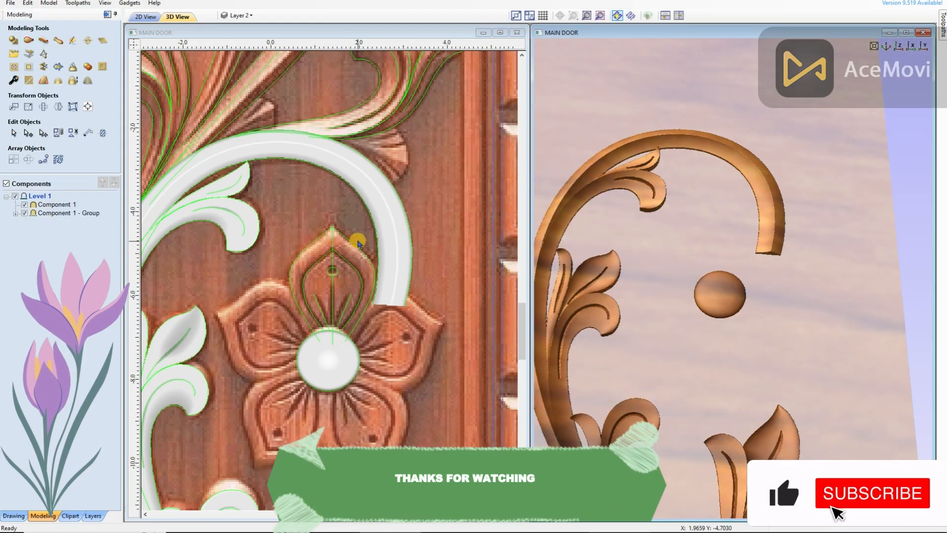
{"action": "left_click", "coordinate": [310, 248]}
{"action": "scroll", "coordinate": [309, 250], "scroll_direction": "down", "scroll_amount": 1}
{"action": "scroll", "coordinate": [314, 239], "scroll_direction": "up", "scroll_amount": 2}
{"action": "left_click", "coordinate": [349, 252], "text": "shift"}
{"action": "scroll", "coordinate": [349, 253], "scroll_direction": "down", "scroll_amount": 2}
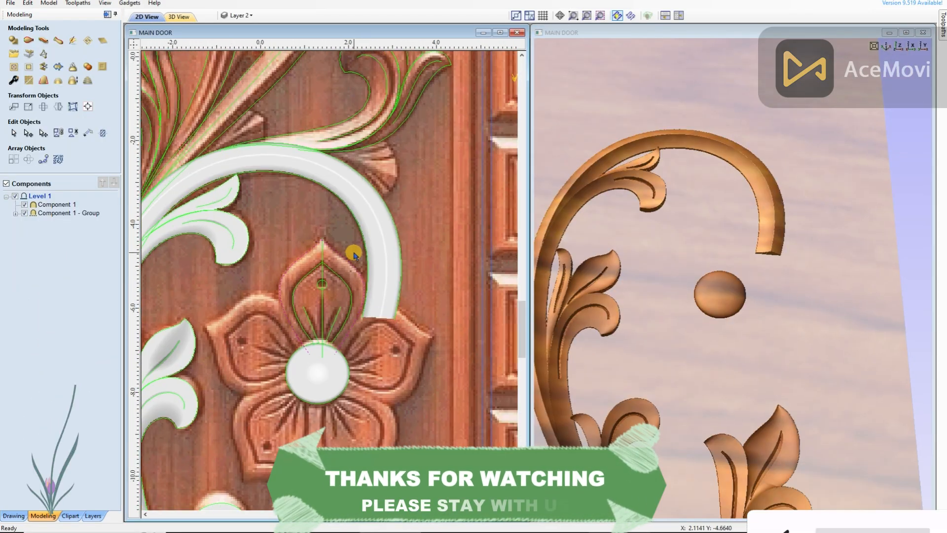
{"action": "scroll", "coordinate": [295, 249], "scroll_direction": "up", "scroll_amount": 2}
{"action": "scroll", "coordinate": [305, 274], "scroll_direction": "down", "scroll_amount": 2}
{"action": "scroll", "coordinate": [304, 273], "scroll_direction": "up", "scroll_amount": 3}
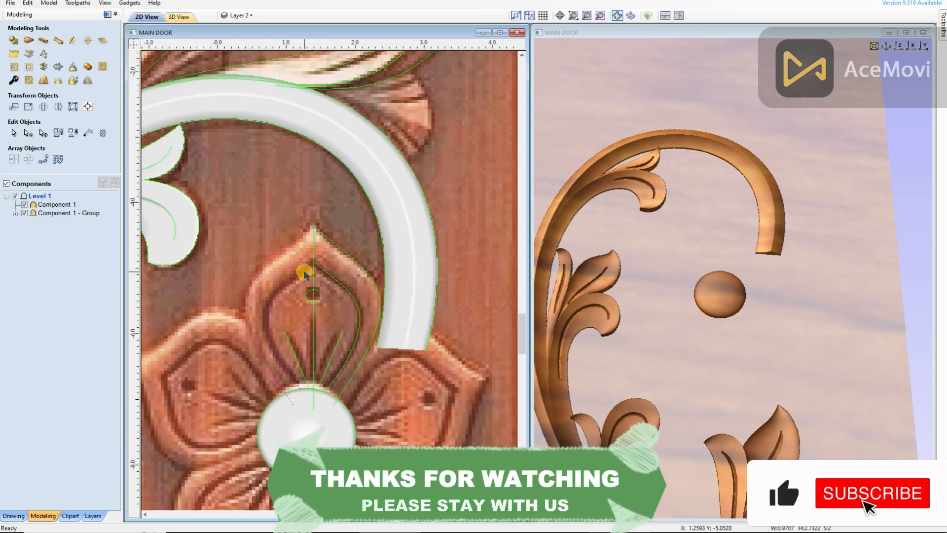
{"action": "scroll", "coordinate": [303, 264], "scroll_direction": "down", "scroll_amount": 3}
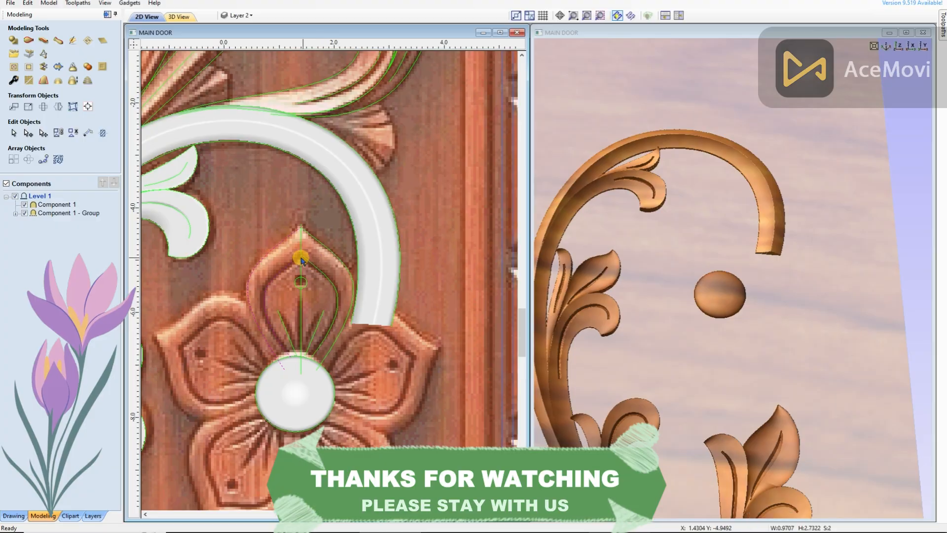
{"action": "scroll", "coordinate": [305, 244], "scroll_direction": "up", "scroll_amount": 3}
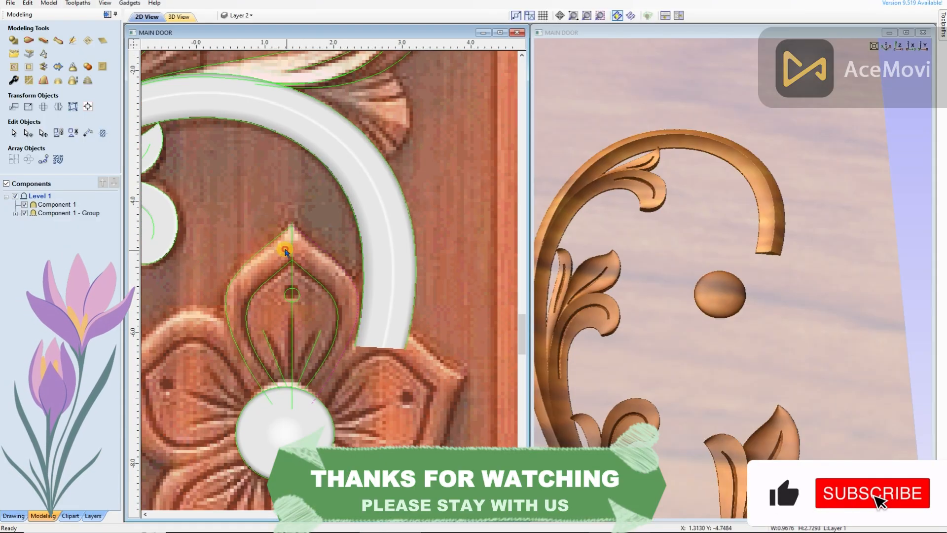
{"action": "scroll", "coordinate": [272, 253], "scroll_direction": "down", "scroll_amount": 1}
Select both halves of the outline of the flower's top petal and close the open vectors
{"action": "left_click", "coordinate": [14, 516]}
{"action": "scroll", "coordinate": [305, 266], "scroll_direction": "up", "scroll_amount": 2}
{"action": "left_click", "coordinate": [278, 265]}
{"action": "left_click", "coordinate": [303, 259], "text": "shift"}
{"action": "scroll", "coordinate": [305, 261], "scroll_direction": "down", "scroll_amount": 2}
{"action": "left_click", "coordinate": [29, 212]}
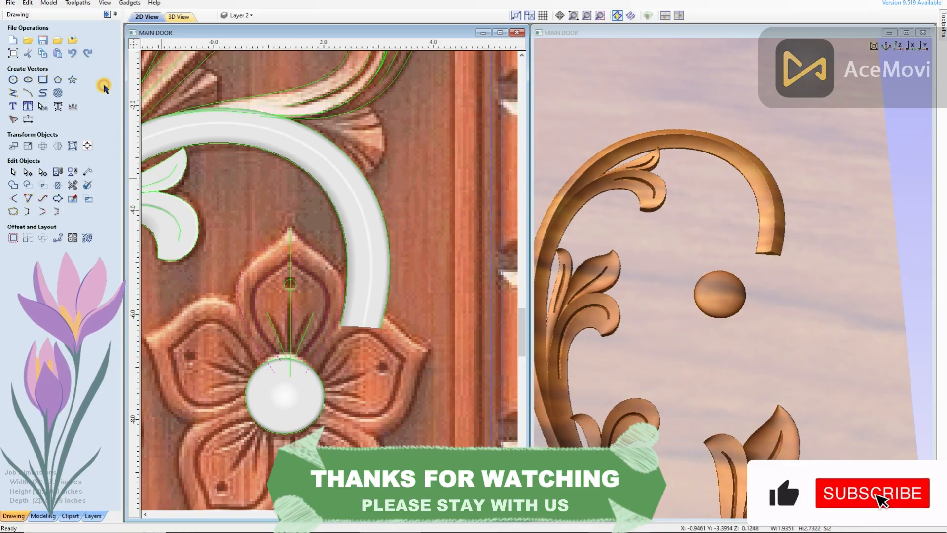
Start a Two Rail Sweep for the flower's top petal and edit the nodes of the 2.4-inch-wide curved cross-section profile
{"action": "left_click", "coordinate": [30, 39]}
{"action": "scroll", "coordinate": [250, 199], "scroll_direction": "down", "scroll_amount": 4}
{"action": "scroll", "coordinate": [413, 202], "scroll_direction": "up", "scroll_amount": 1}
{"action": "scroll", "coordinate": [457, 240], "scroll_direction": "down", "scroll_amount": 3}
{"action": "scroll", "coordinate": [457, 240], "scroll_direction": "up", "scroll_amount": 2}
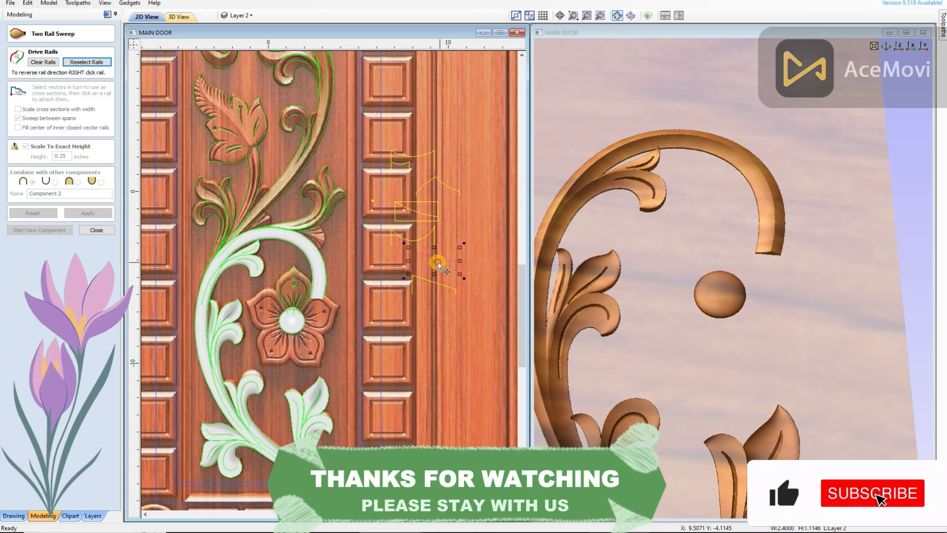
{"action": "scroll", "coordinate": [414, 318], "scroll_direction": "up", "scroll_amount": 3}
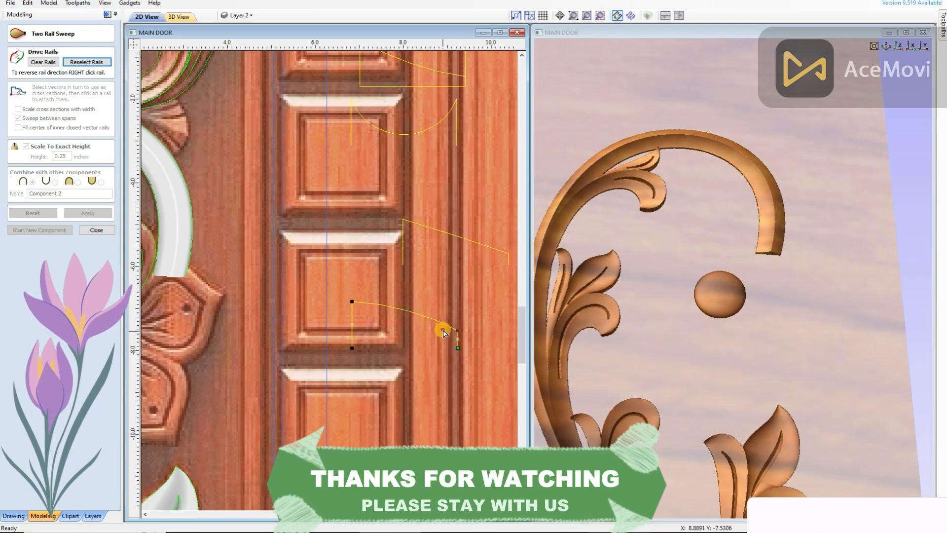
{"action": "scroll", "coordinate": [404, 330], "scroll_direction": "down", "scroll_amount": 4}
Sweep the curved profile between the top petal's outer and inner outlines with 0.25-inch exact height in merge mode
{"action": "left_click", "coordinate": [86, 62]}
{"action": "scroll", "coordinate": [316, 323], "scroll_direction": "up", "scroll_amount": 3}
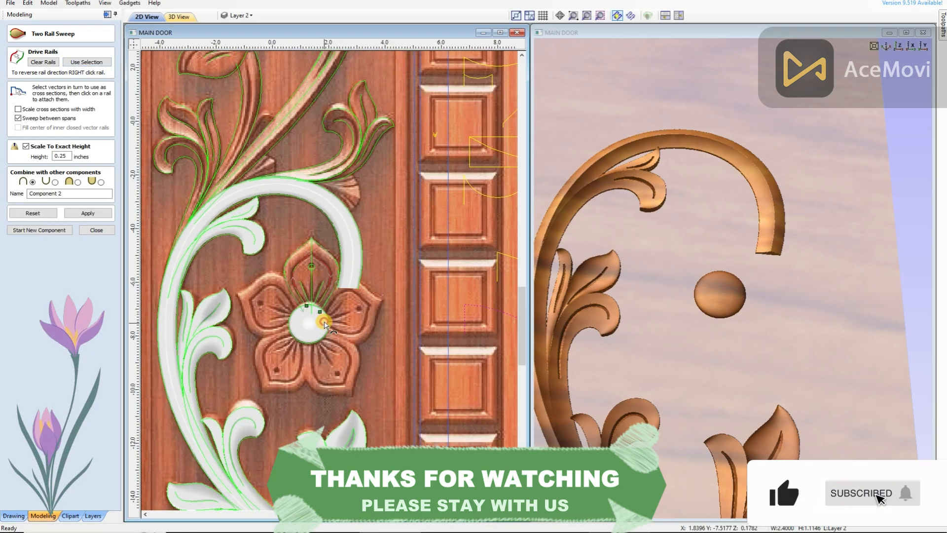
{"action": "scroll", "coordinate": [316, 256], "scroll_direction": "up", "scroll_amount": 2}
{"action": "right_click", "coordinate": [311, 232]}
{"action": "left_click", "coordinate": [323, 238]}
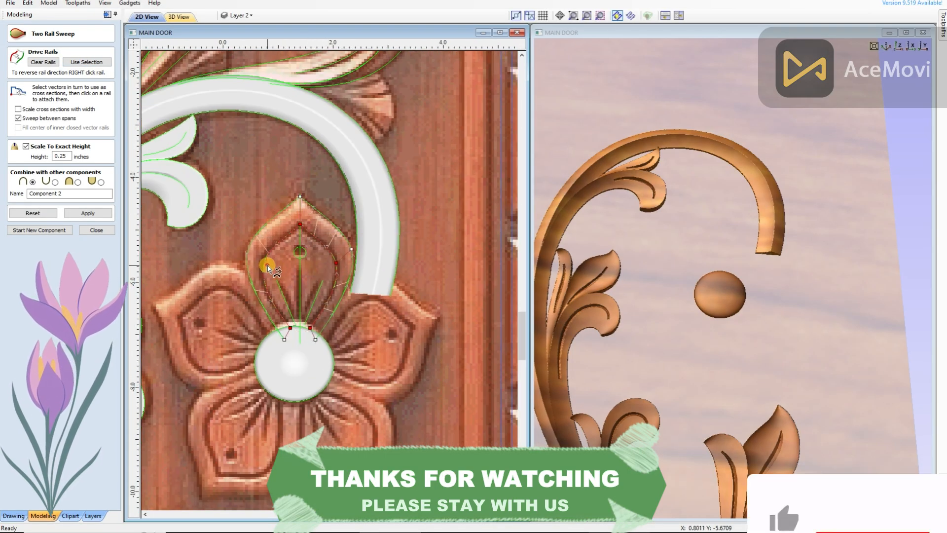
{"action": "left_click", "coordinate": [102, 212]}
{"action": "right_click", "coordinate": [344, 236]}
{"action": "left_click", "coordinate": [389, 268]}
{"action": "left_click", "coordinate": [108, 213]}
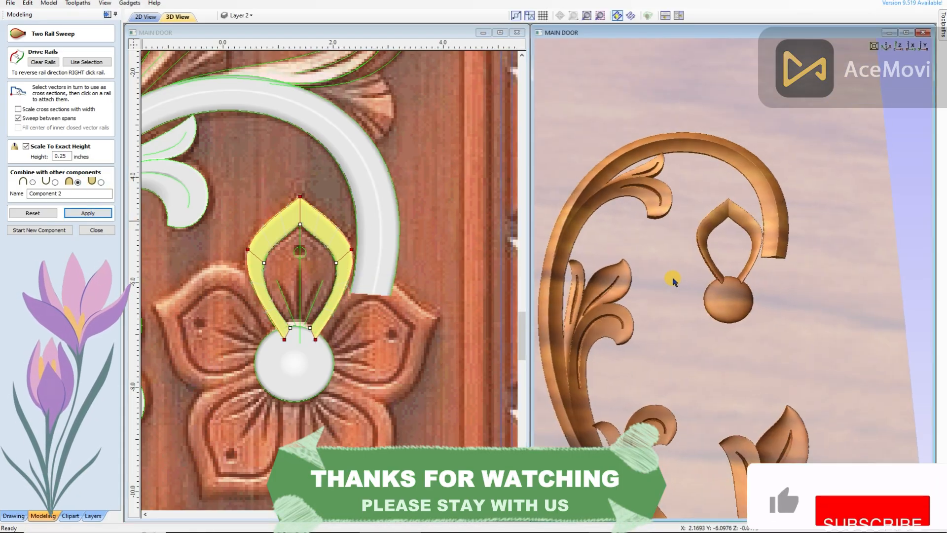
Make a scaled-down copy of the curved profile about 1.35 by 0.63 inches and apply it at the petal border's base ends
{"action": "scroll", "coordinate": [429, 299], "scroll_direction": "down", "scroll_amount": 2}
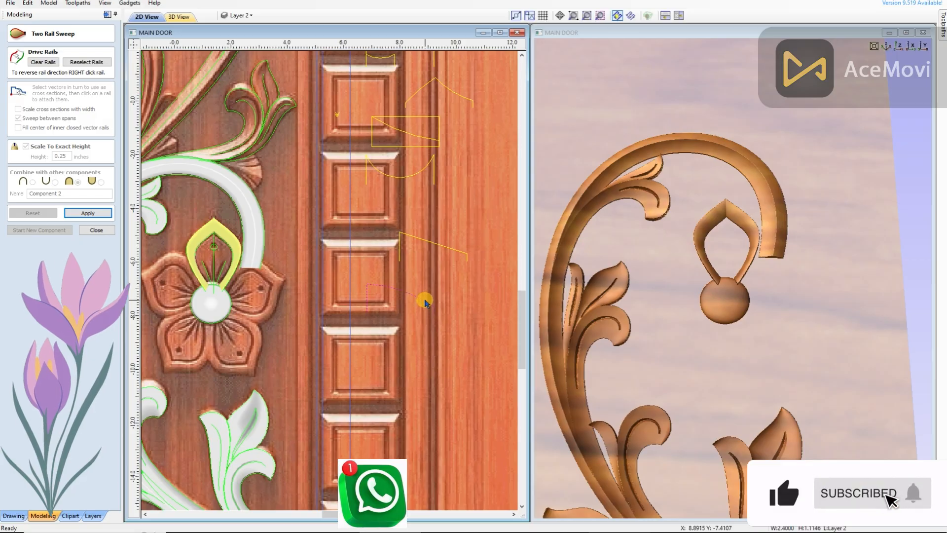
{"action": "scroll", "coordinate": [387, 297], "scroll_direction": "down", "scroll_amount": 3}
{"action": "left_click", "coordinate": [78, 60]}
{"action": "scroll", "coordinate": [292, 291], "scroll_direction": "up", "scroll_amount": 4}
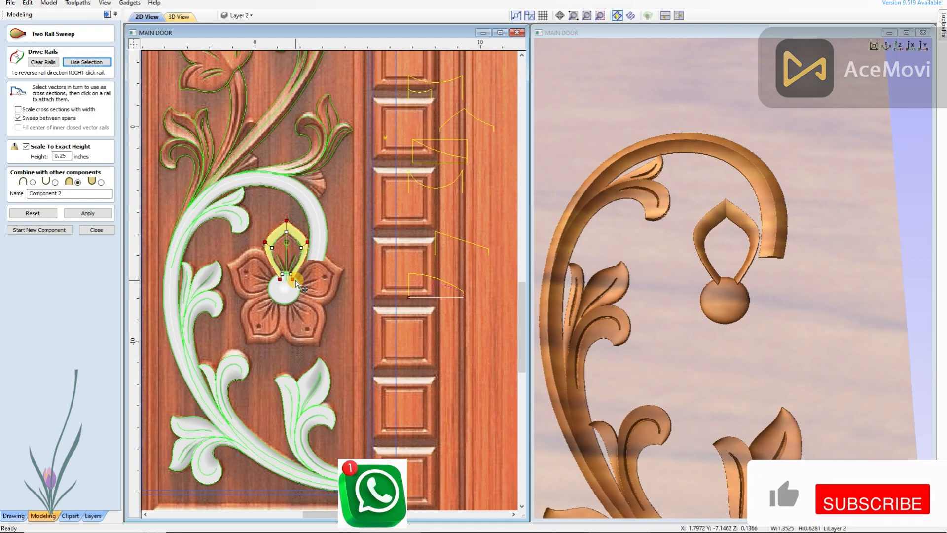
{"action": "left_click", "coordinate": [278, 279]}
{"action": "left_click", "coordinate": [77, 216]}
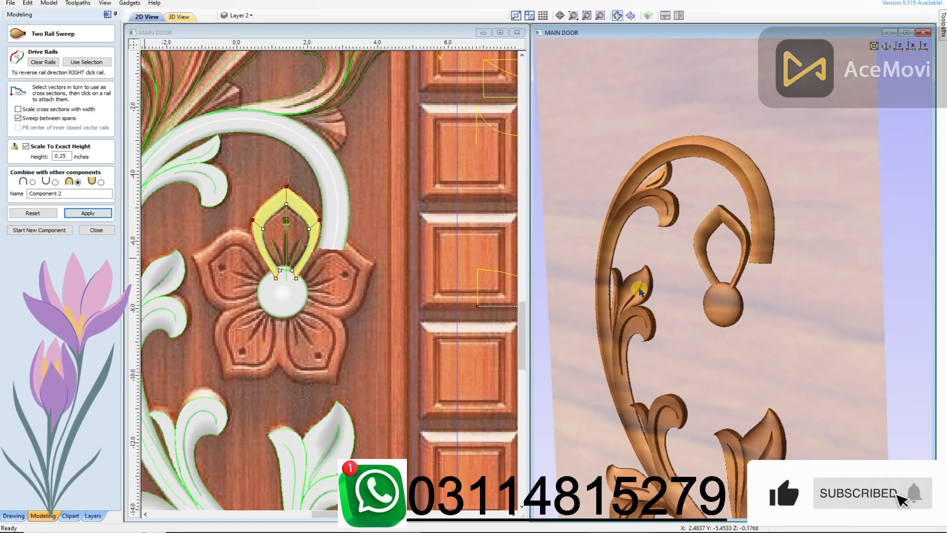
Shrink the small curved profile to about 1.16 by 0.54 inches, reapply the petal border sweep and finish the component
{"action": "scroll", "coordinate": [376, 294], "scroll_direction": "down", "scroll_amount": 3}
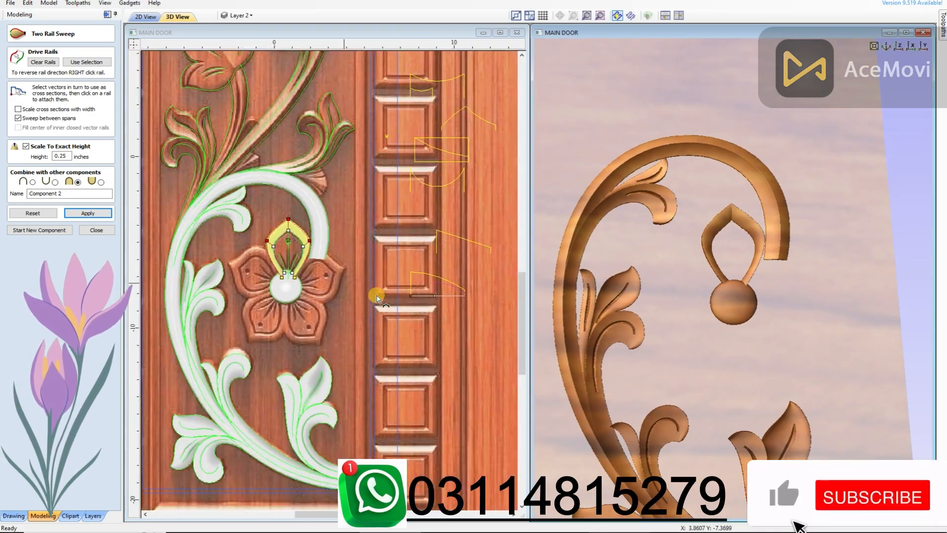
{"action": "scroll", "coordinate": [374, 252], "scroll_direction": "up", "scroll_amount": 3}
{"action": "left_click", "coordinate": [378, 255]}
{"action": "scroll", "coordinate": [365, 252], "scroll_direction": "up", "scroll_amount": 1}
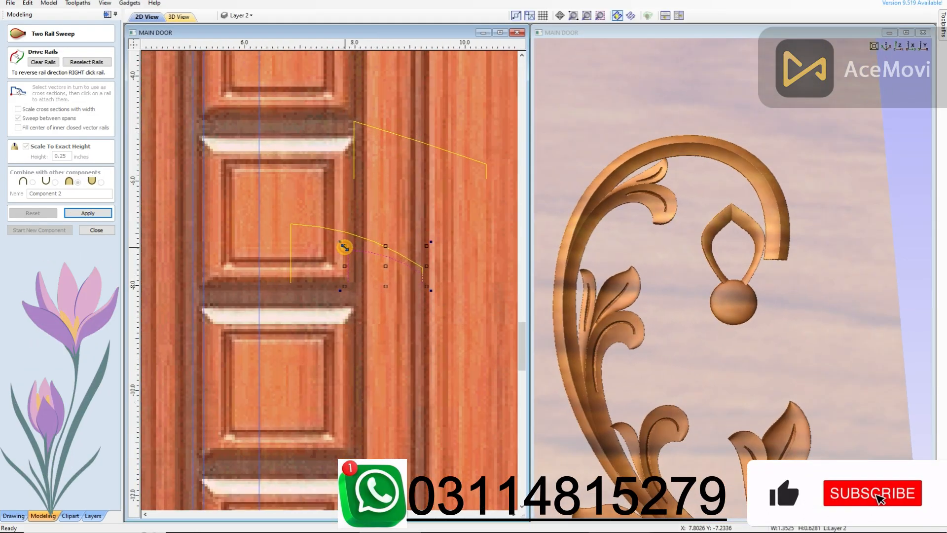
{"action": "left_click", "coordinate": [155, 222]}
{"action": "scroll", "coordinate": [387, 251], "scroll_direction": "up", "scroll_amount": 2}
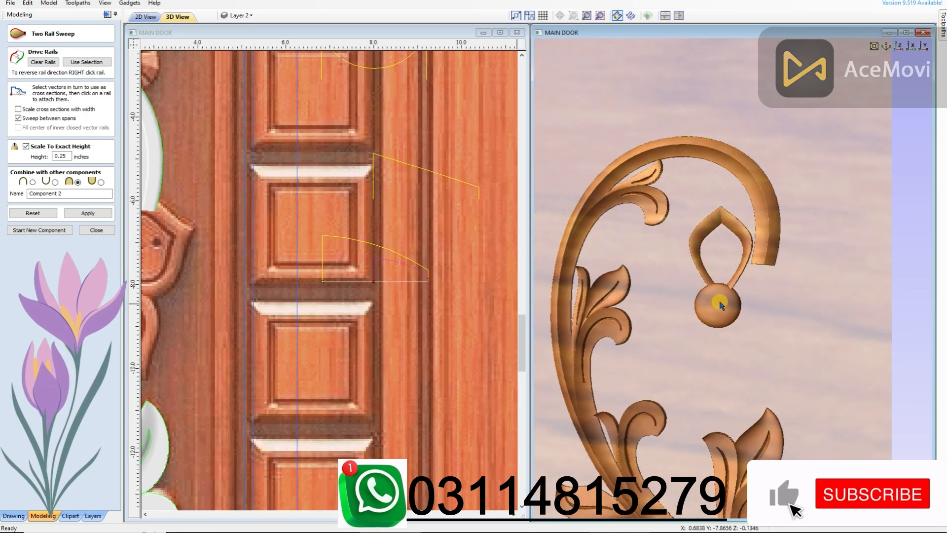
{"action": "left_click", "coordinate": [389, 257]}
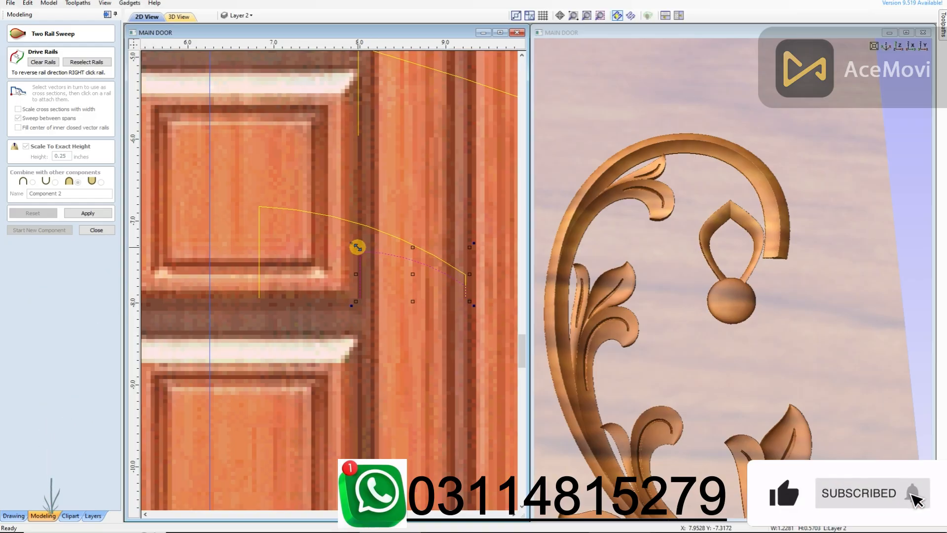
{"action": "scroll", "coordinate": [422, 317], "scroll_direction": "down", "scroll_amount": 3}
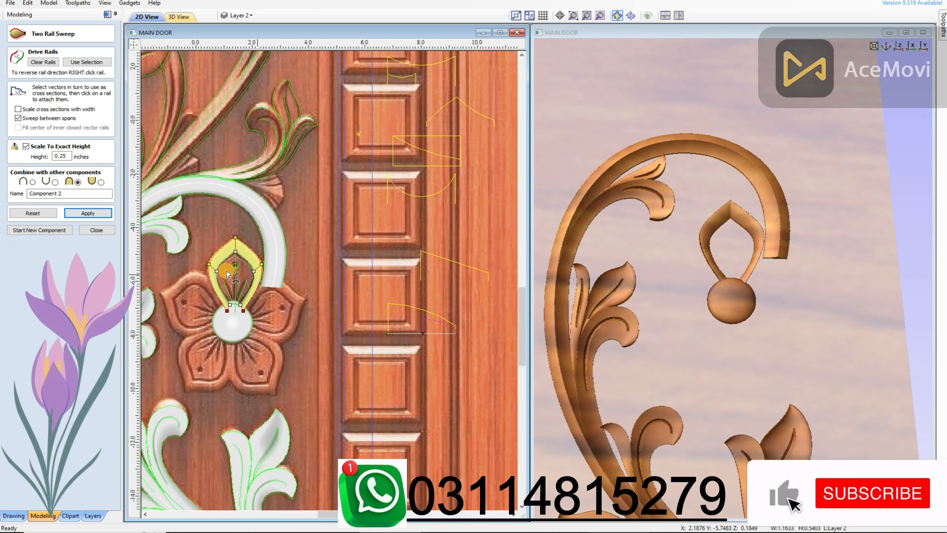
{"action": "left_click", "coordinate": [40, 230]}
{"action": "scroll", "coordinate": [240, 232], "scroll_direction": "up", "scroll_amount": 3}
{"action": "key", "text": "Escape"}
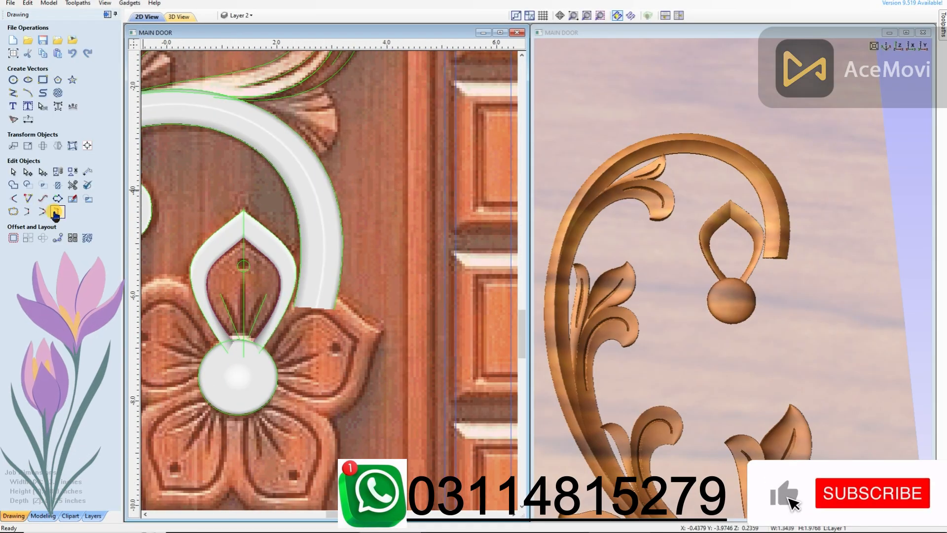
Cut the top petal's inner outline at its tip so that its two halves can serve as separate rails
{"action": "scroll", "coordinate": [263, 307], "scroll_direction": "up", "scroll_amount": 1}
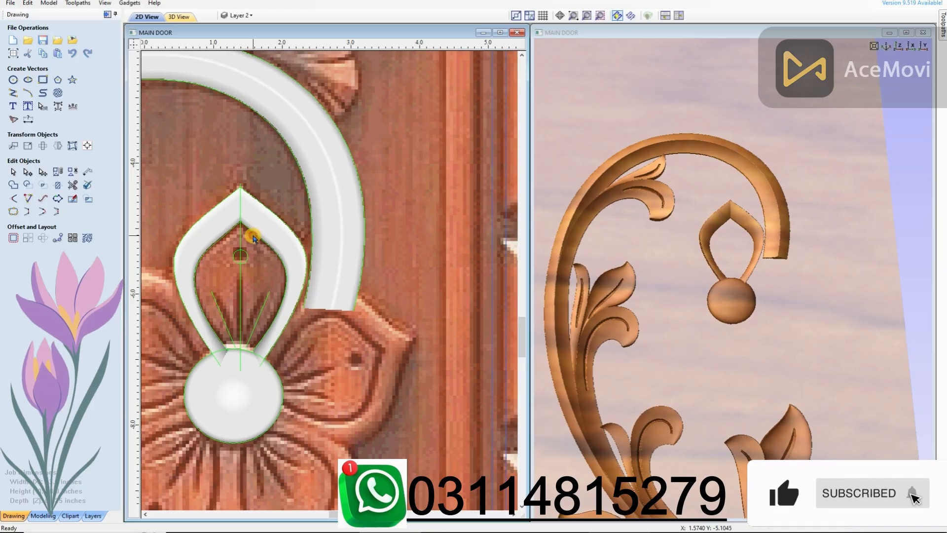
{"action": "left_click", "coordinate": [253, 236]}
{"action": "scroll", "coordinate": [244, 229], "scroll_direction": "up", "scroll_amount": 1}
{"action": "right_click", "coordinate": [242, 220]}
{"action": "left_click", "coordinate": [293, 258]}
Create a domed cross-section profile about 2.4 by 1.11 inches inside a copied guide rectangle, and remove the rectangle
{"action": "scroll", "coordinate": [274, 247], "scroll_direction": "down", "scroll_amount": 6}
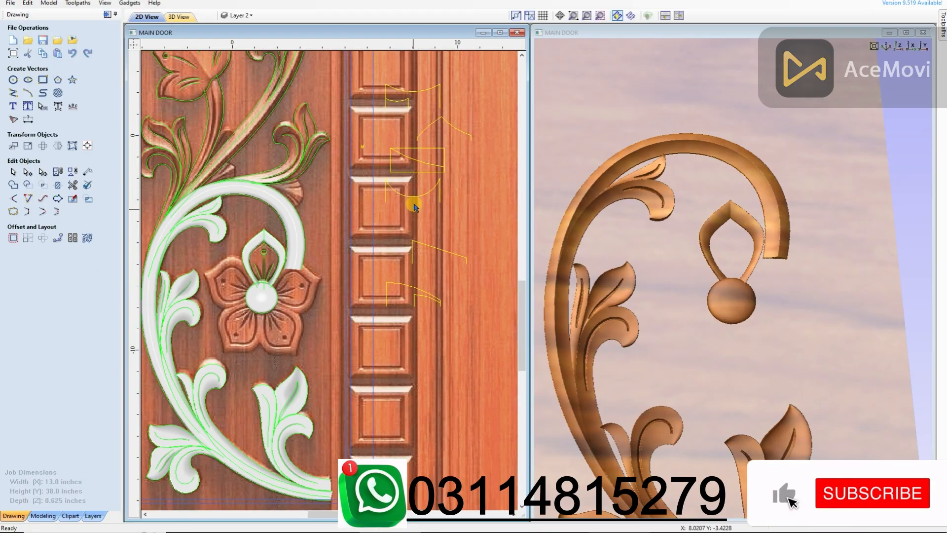
{"action": "left_click_drag", "start_coordinate": [420, 171], "coordinate": [420, 325]}
{"action": "scroll", "coordinate": [433, 321], "scroll_direction": "up", "scroll_amount": 2}
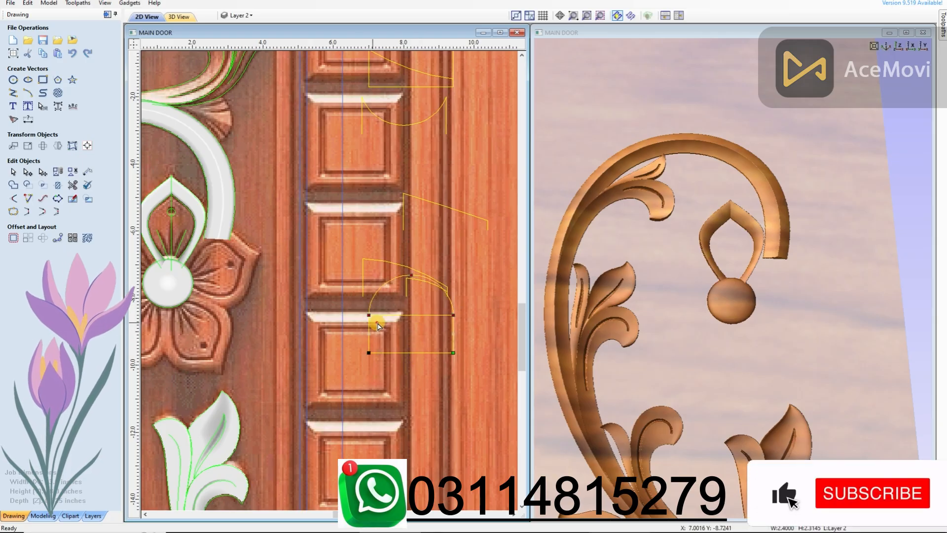
{"action": "scroll", "coordinate": [437, 326], "scroll_direction": "up", "scroll_amount": 2}
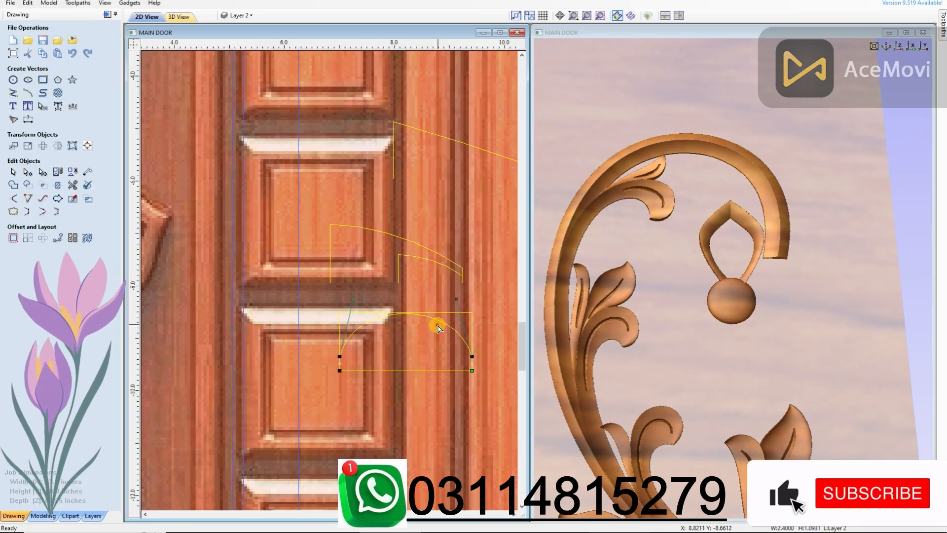
{"action": "left_click", "coordinate": [364, 325]}
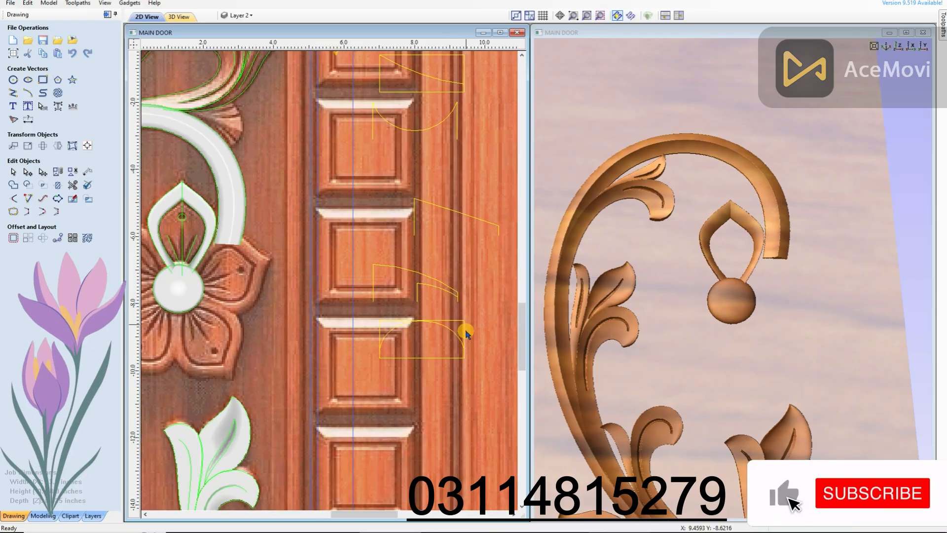
{"action": "left_click", "coordinate": [450, 319]}
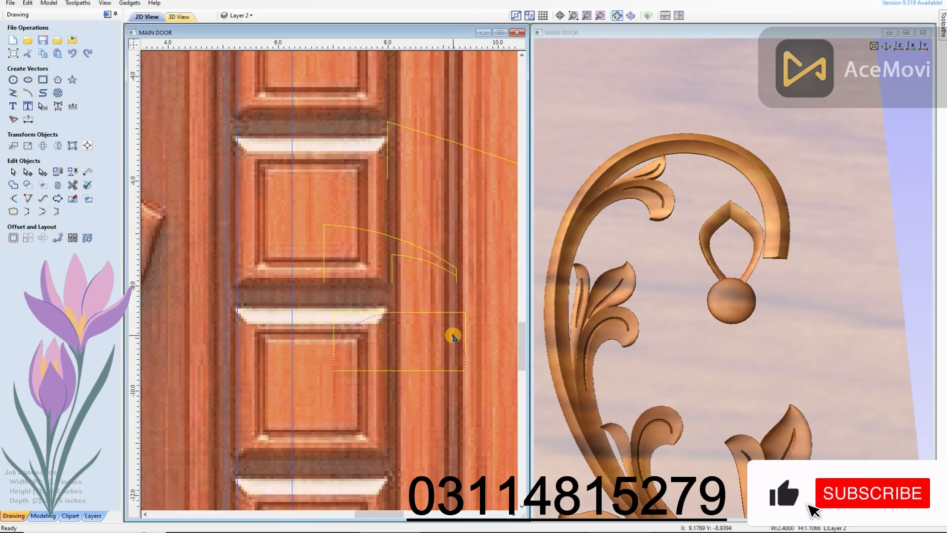
{"action": "left_click", "coordinate": [446, 327]}
{"action": "scroll", "coordinate": [447, 327], "scroll_direction": "down", "scroll_amount": 3}
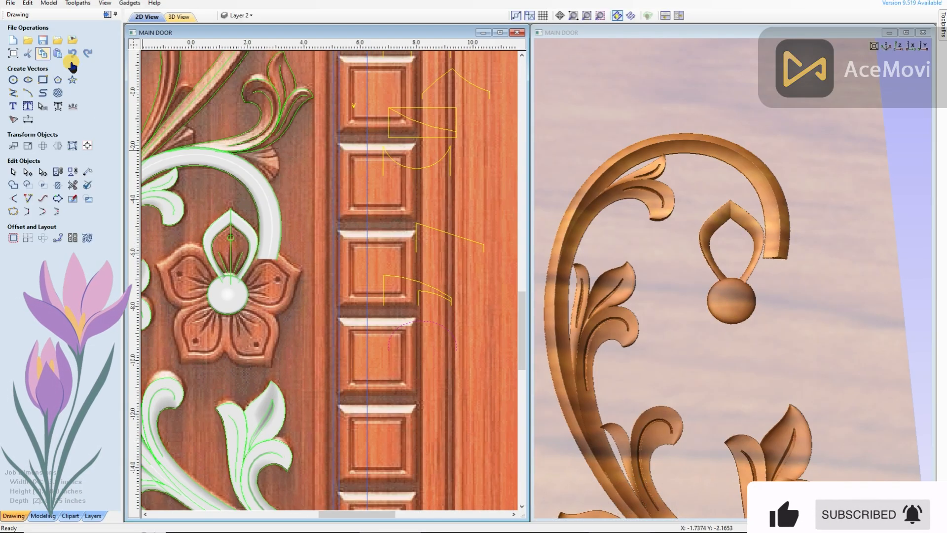
Sweep the domed profile between the two halves of the petal's inner outline with 0.25-inch exact height in merge mode
{"action": "left_click", "coordinate": [43, 516]}
{"action": "left_click", "coordinate": [28, 40]}
{"action": "scroll", "coordinate": [199, 206], "scroll_direction": "up", "scroll_amount": 1}
{"action": "left_click", "coordinate": [97, 229]}
{"action": "scroll", "coordinate": [199, 208], "scroll_direction": "up", "scroll_amount": 2}
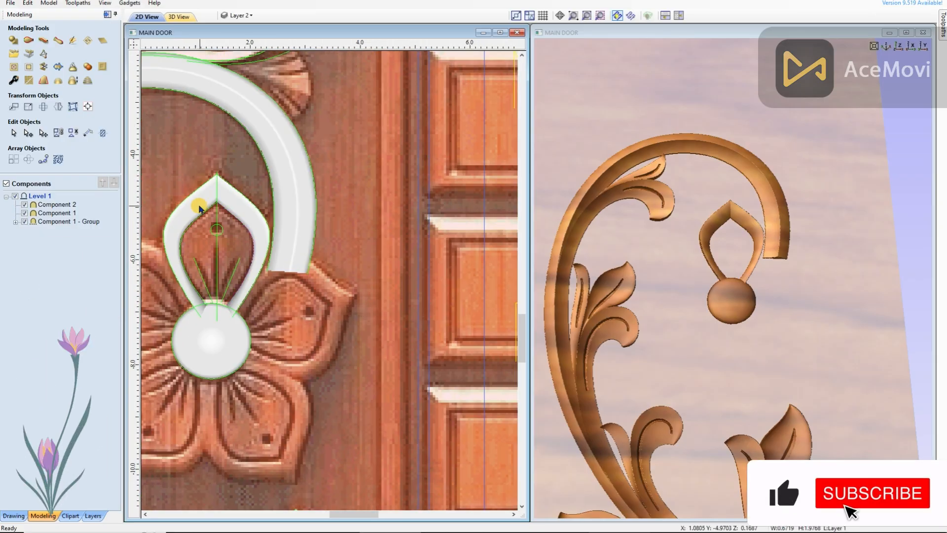
{"action": "left_click", "coordinate": [29, 43]}
{"action": "scroll", "coordinate": [498, 320], "scroll_direction": "down", "scroll_amount": 2}
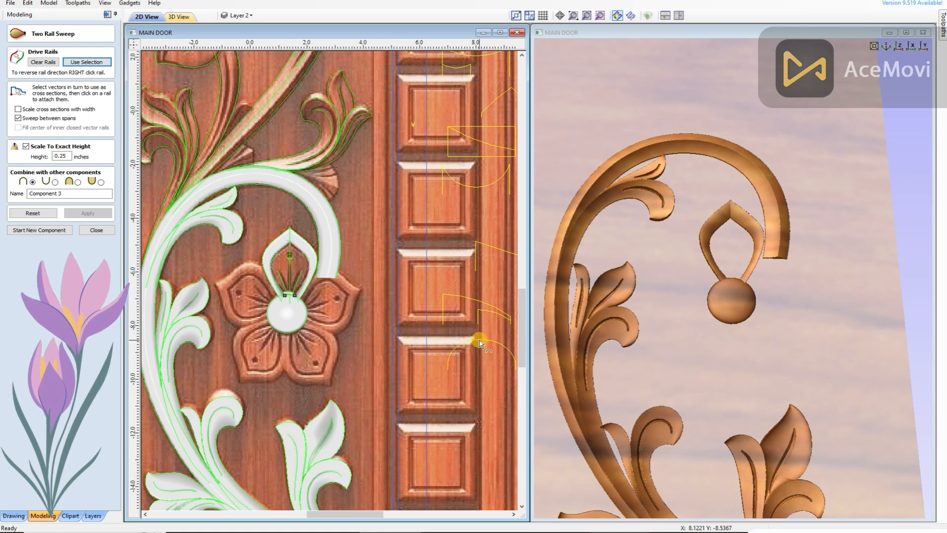
{"action": "scroll", "coordinate": [311, 266], "scroll_direction": "up", "scroll_amount": 1}
{"action": "left_click", "coordinate": [88, 212]}
{"action": "left_click", "coordinate": [77, 182]}
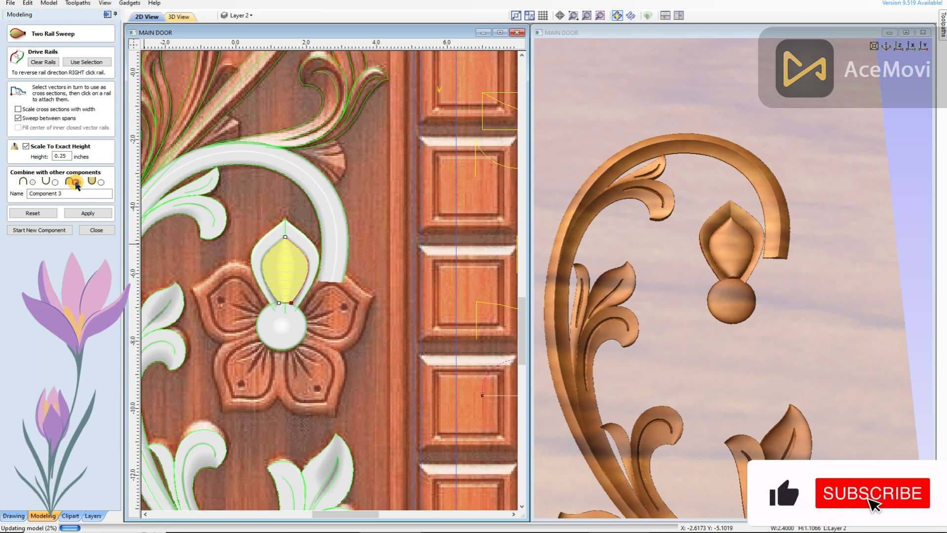
Attach the domed profile across the petal centre's widest part and apply scaled-down copies, one about 1.91 by 0.88 inches, to the sweep
{"action": "mouse_move", "coordinate": [760, 311]}
{"action": "left_mouse_down"}
{"action": "mouse_move", "coordinate": [664, 321]}
{"action": "mouse_move", "coordinate": [803, 307]}
{"action": "mouse_move", "coordinate": [754, 324]}
{"action": "mouse_move", "coordinate": [661, 301]}
{"action": "mouse_move", "coordinate": [773, 292]}
{"action": "mouse_move", "coordinate": [736, 307]}
{"action": "mouse_move", "coordinate": [731, 327]}
{"action": "mouse_move", "coordinate": [755, 232]}
{"action": "mouse_move", "coordinate": [613, 298]}
{"action": "mouse_move", "coordinate": [839, 261]}
{"action": "mouse_move", "coordinate": [769, 276]}
{"action": "mouse_move", "coordinate": [759, 294]}
{"action": "left_mouse_up"}
{"action": "scroll", "coordinate": [804, 323], "scroll_direction": "down", "scroll_amount": 3}
{"action": "scroll", "coordinate": [735, 307], "scroll_direction": "up", "scroll_amount": 1}
{"action": "scroll", "coordinate": [755, 232], "scroll_direction": "up", "scroll_amount": 3}
{"action": "scroll", "coordinate": [252, 258], "scroll_direction": "down", "scroll_amount": 4}
{"action": "scroll", "coordinate": [367, 299], "scroll_direction": "up", "scroll_amount": 3}
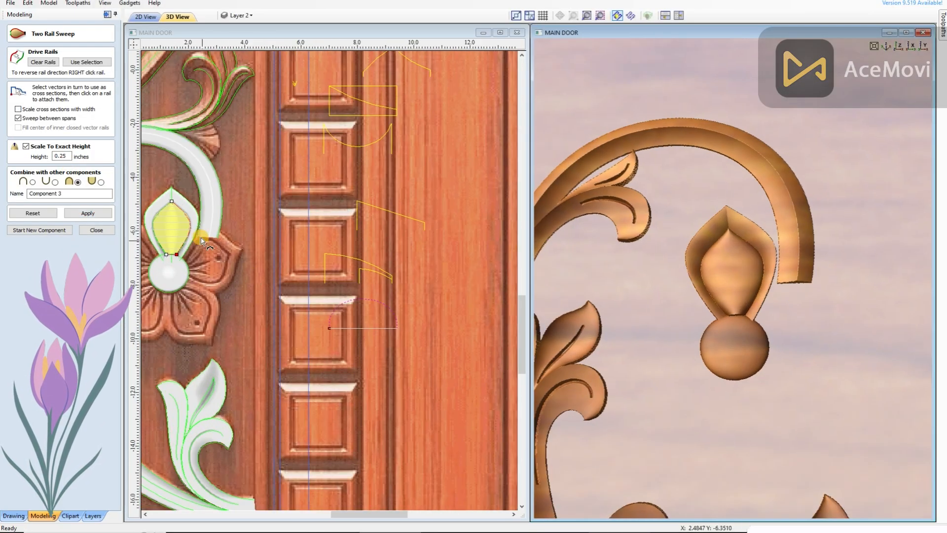
{"action": "left_click", "coordinate": [191, 222]}
{"action": "left_click", "coordinate": [390, 310]}
{"action": "scroll", "coordinate": [403, 296], "scroll_direction": "up", "scroll_amount": 1}
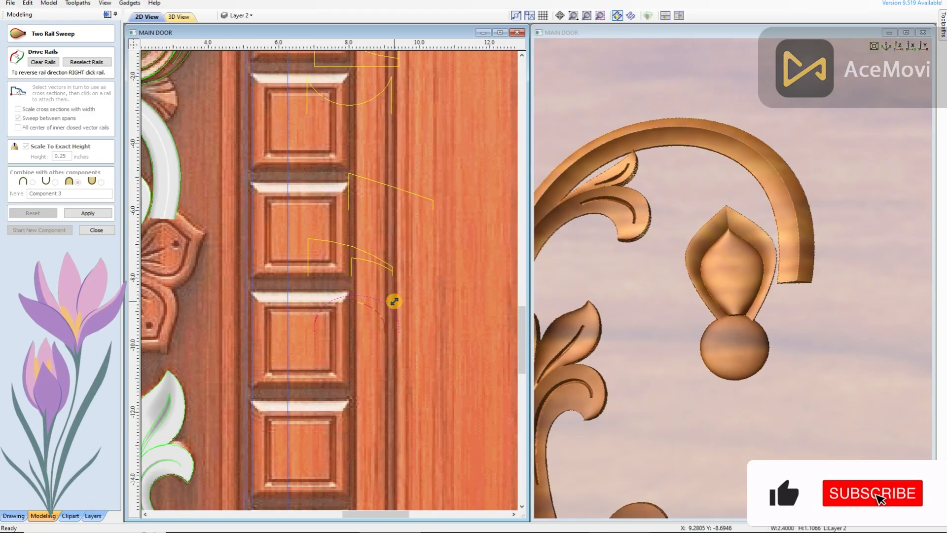
{"action": "left_click_drag", "start_coordinate": [368, 321], "coordinate": [368, 322], "text": "ctrl"}
{"action": "scroll", "coordinate": [368, 320], "scroll_direction": "down", "scroll_amount": 2}
{"action": "left_click", "coordinate": [81, 63]}
{"action": "scroll", "coordinate": [228, 292], "scroll_direction": "up", "scroll_amount": 2}
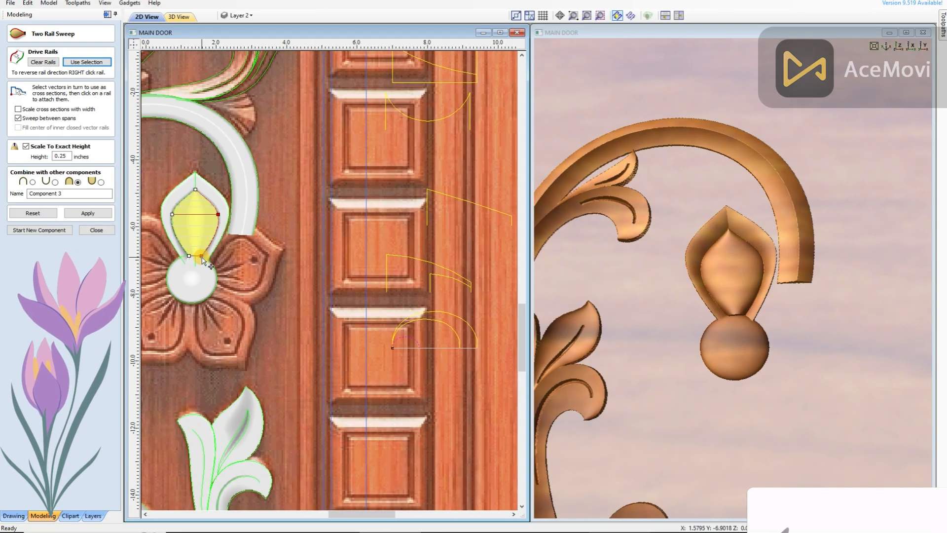
{"action": "left_click", "coordinate": [96, 215]}
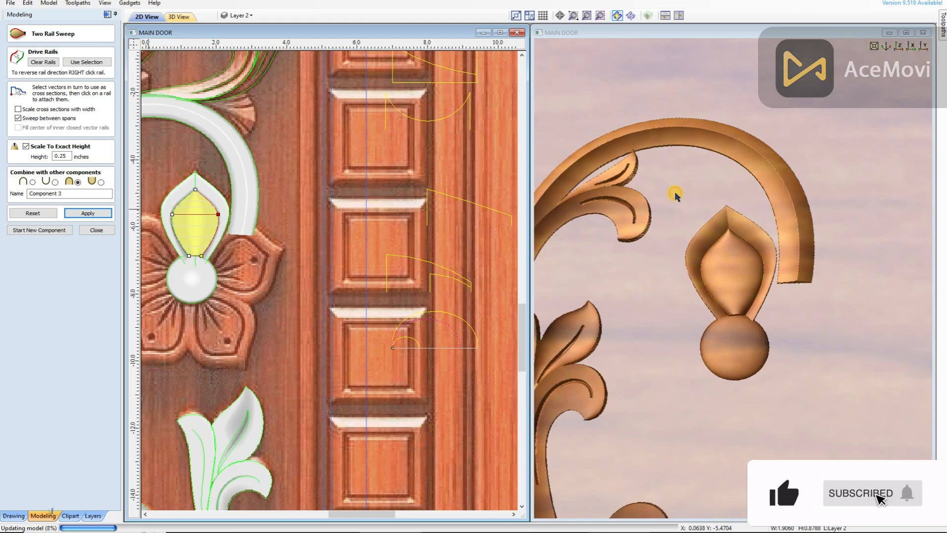
Shrink the intermediate domed profile to about 1.31 by 0.61 inches and reapply the petal centre sweep
{"action": "left_click_drag", "start_coordinate": [730, 271], "coordinate": [725, 321]}
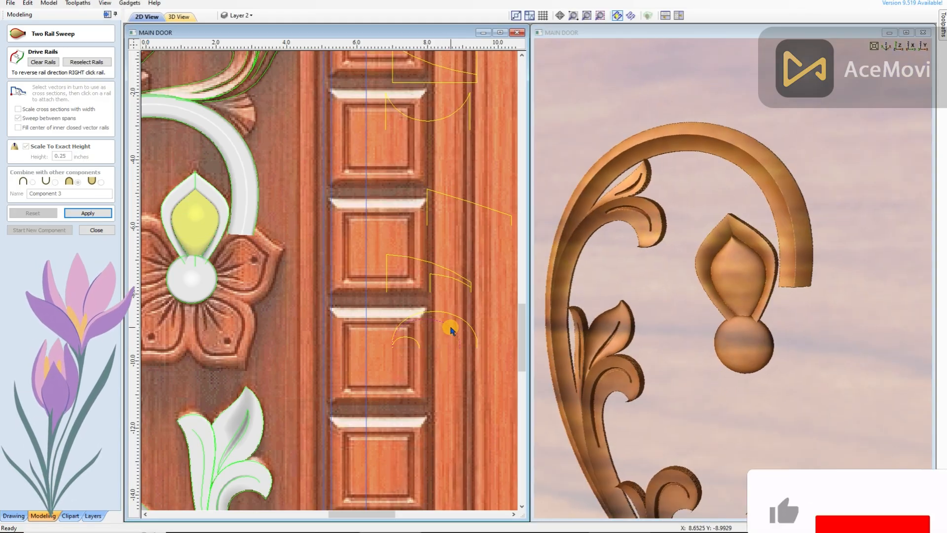
{"action": "left_click", "coordinate": [451, 327]}
{"action": "scroll", "coordinate": [450, 328], "scroll_direction": "up", "scroll_amount": 2}
{"action": "left_click", "coordinate": [107, 215]}
{"action": "left_click_drag", "start_coordinate": [730, 283], "coordinate": [739, 268]}
{"action": "left_click", "coordinate": [450, 344]}
{"action": "left_click_drag", "start_coordinate": [444, 328], "coordinate": [444, 329]}
{"action": "left_click", "coordinate": [100, 213]}
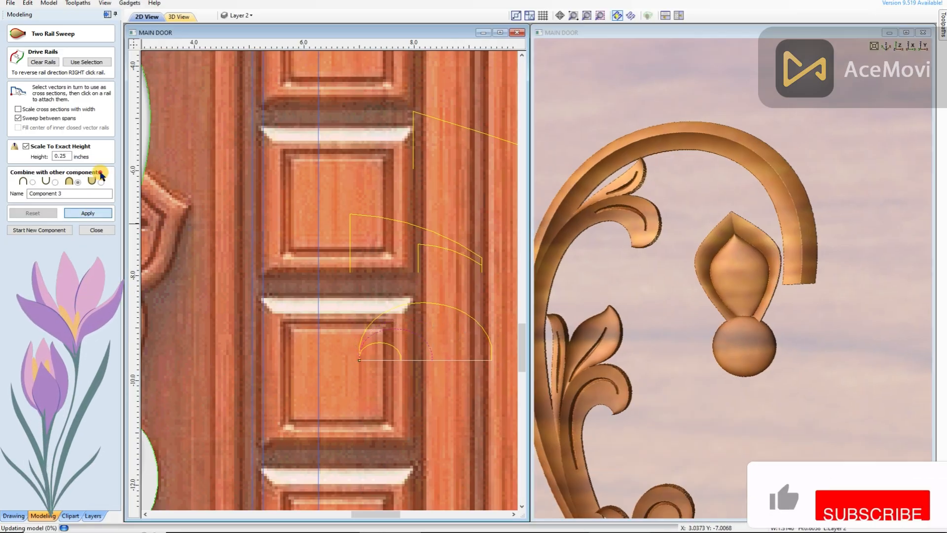
Examine the swept petal's border and centre in the 3D view from several angles
{"action": "scroll", "coordinate": [801, 312], "scroll_direction": "down", "scroll_amount": 2}
{"action": "left_click_drag", "start_coordinate": [801, 312], "coordinate": [695, 327]}
{"action": "scroll", "coordinate": [395, 295], "scroll_direction": "down", "scroll_amount": 5}
{"action": "scroll", "coordinate": [262, 229], "scroll_direction": "up", "scroll_amount": 3}
{"action": "left_click_drag", "start_coordinate": [753, 267], "coordinate": [696, 348]}
{"action": "scroll", "coordinate": [337, 292], "scroll_direction": "down", "scroll_amount": 1}
{"action": "left_click_drag", "start_coordinate": [751, 362], "coordinate": [755, 341]}
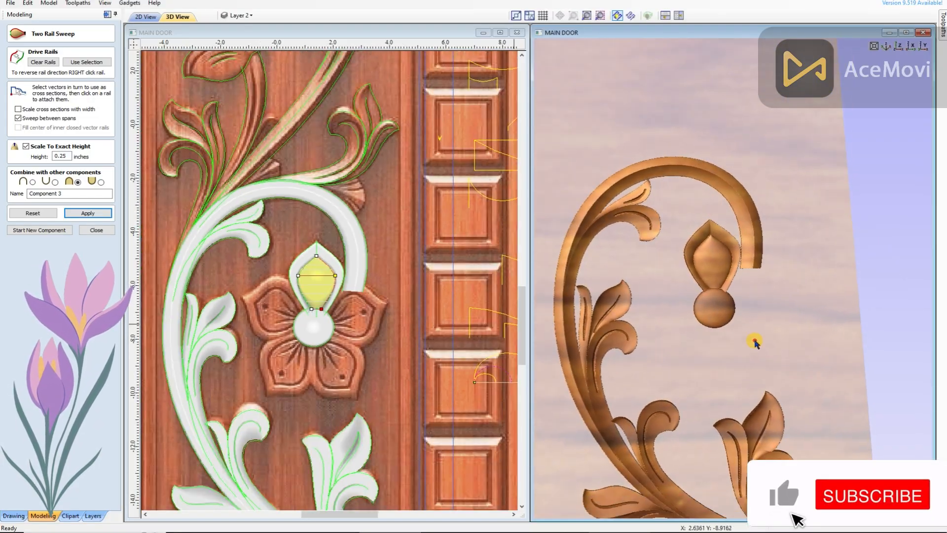
{"action": "left_click_drag", "start_coordinate": [700, 263], "coordinate": [686, 270]}
{"action": "left_click_drag", "start_coordinate": [770, 316], "coordinate": [752, 302]}
{"action": "scroll", "coordinate": [410, 301], "scroll_direction": "up", "scroll_amount": 1}
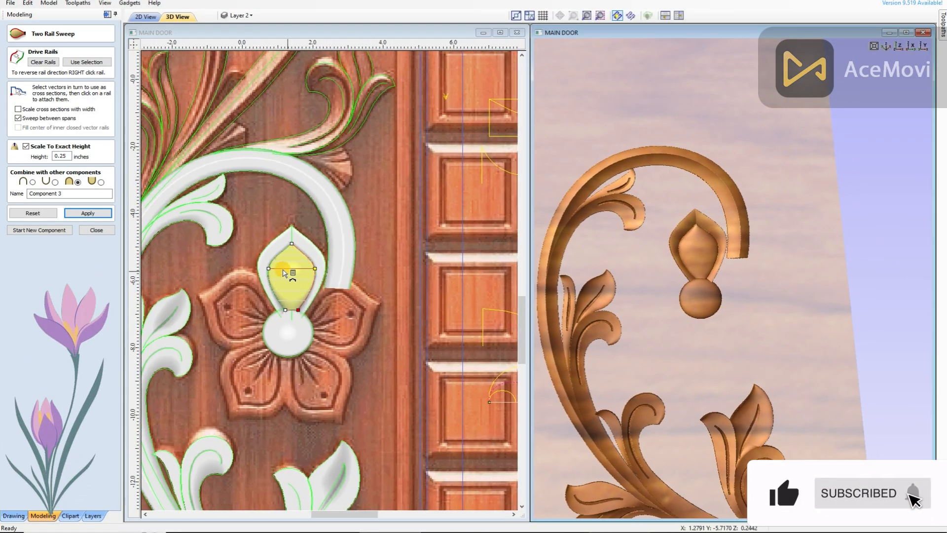
{"action": "scroll", "coordinate": [290, 274], "scroll_direction": "down", "scroll_amount": 1}
{"action": "scroll", "coordinate": [222, 274], "scroll_direction": "up", "scroll_amount": 1}
Finish the petal centre sweep and delete both top petal components, the border and the centre
{"action": "left_click", "coordinate": [41, 230]}
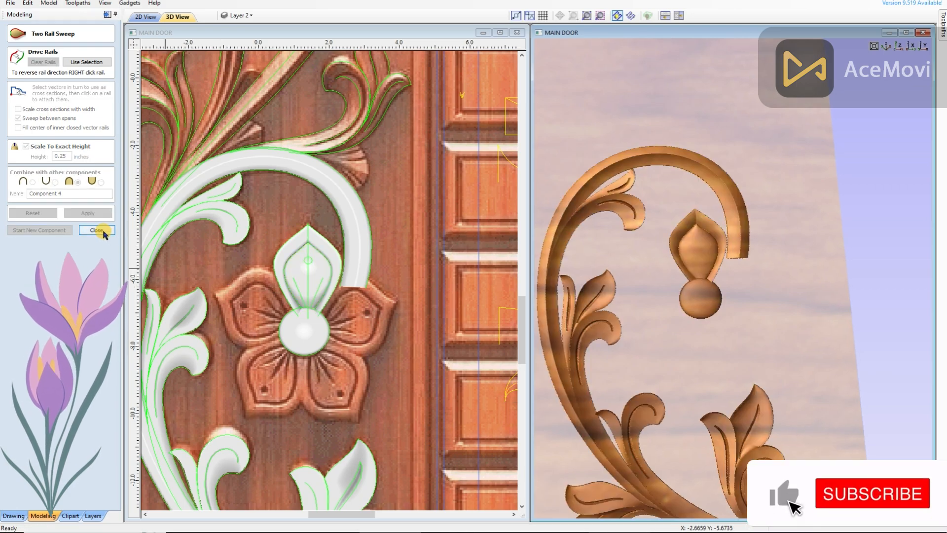
{"action": "left_click", "coordinate": [96, 230]}
{"action": "scroll", "coordinate": [336, 269], "scroll_direction": "up", "scroll_amount": 1}
{"action": "key", "text": "Delete"}
{"action": "left_click", "coordinate": [350, 240]}
{"action": "key", "text": "Delete"}
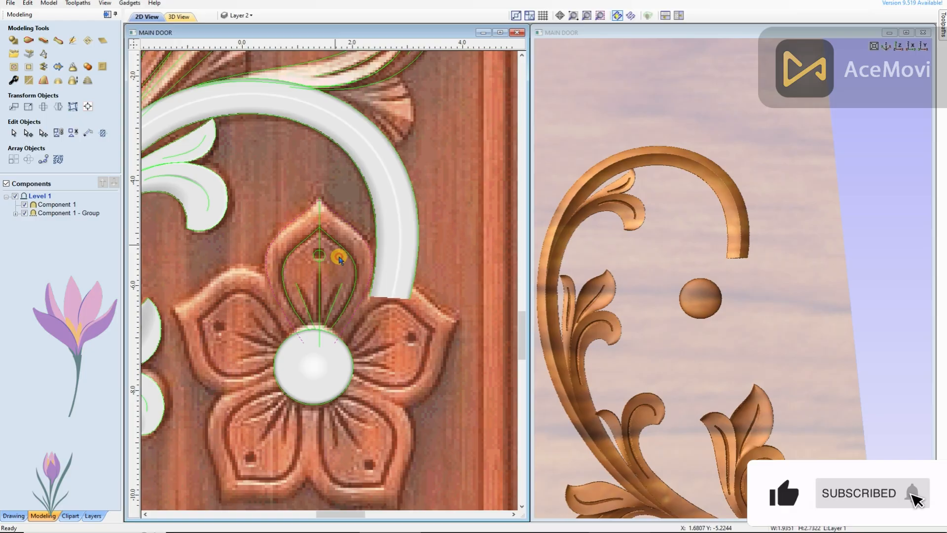
Cut the top petal's outer outline at its tip to split it into two halves
{"action": "scroll", "coordinate": [339, 260], "scroll_direction": "up", "scroll_amount": 1}
{"action": "key", "text": "n"}
{"action": "right_click", "coordinate": [319, 173]}
{"action": "left_click", "coordinate": [391, 211]}
{"action": "key", "text": "n"}
{"action": "scroll", "coordinate": [241, 264], "scroll_direction": "down", "scroll_amount": 6}
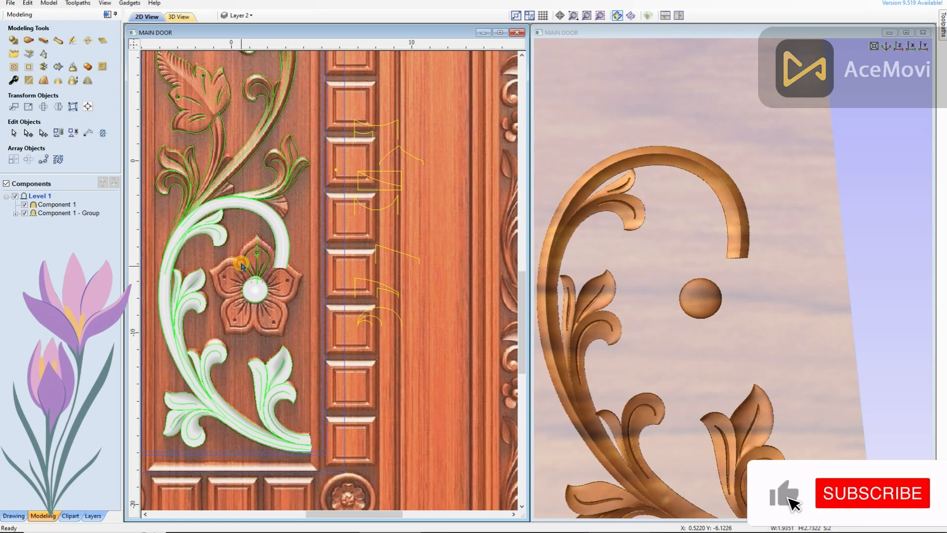
Sweep the top petal between its two outline halves with Two Rail Sweep, scaled to an exact height of 0.25 inches
{"action": "left_click", "coordinate": [28, 41]}
{"action": "scroll", "coordinate": [254, 289], "scroll_direction": "up", "scroll_amount": 2}
{"action": "left_click", "coordinate": [286, 253]}
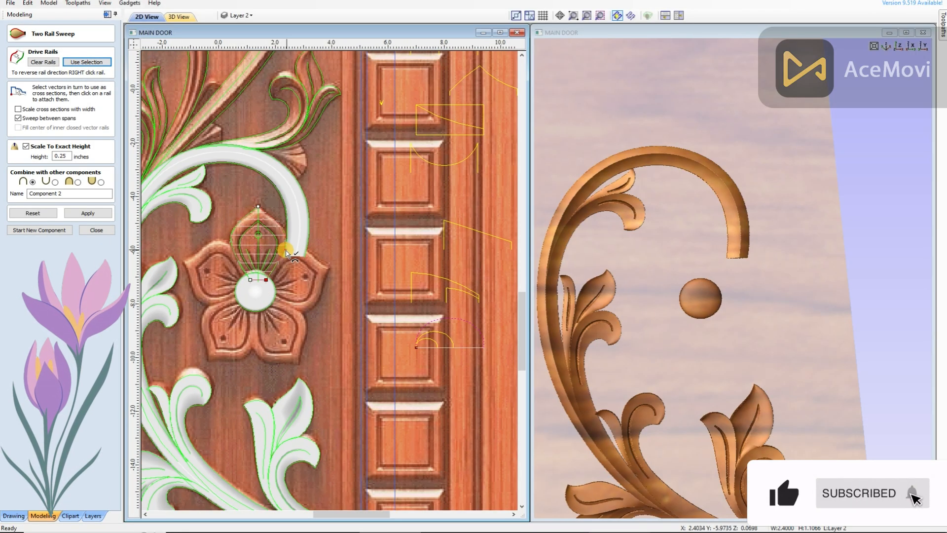
{"action": "left_click", "coordinate": [101, 212]}
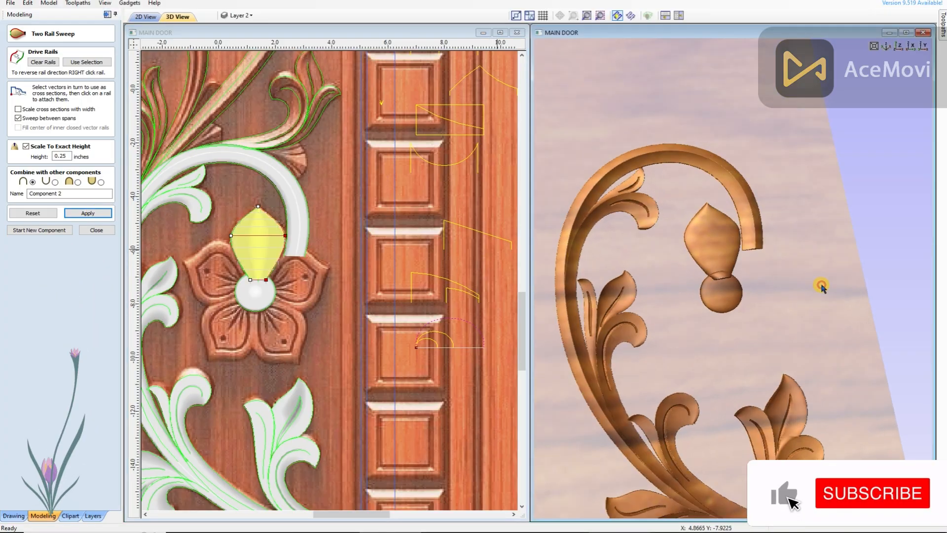
Set the petal sweep to merge with other components, reattach its middle cross section nearer the base, and finish the sweep
{"action": "left_click_drag", "start_coordinate": [714, 276], "coordinate": [707, 276]}
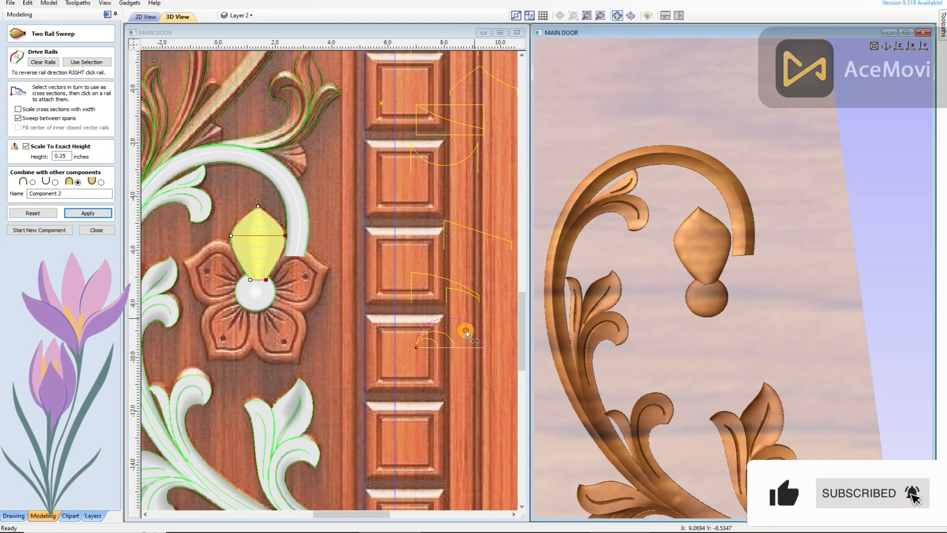
{"action": "left_click", "coordinate": [279, 298]}
{"action": "left_click_drag", "start_coordinate": [719, 307], "coordinate": [833, 197]}
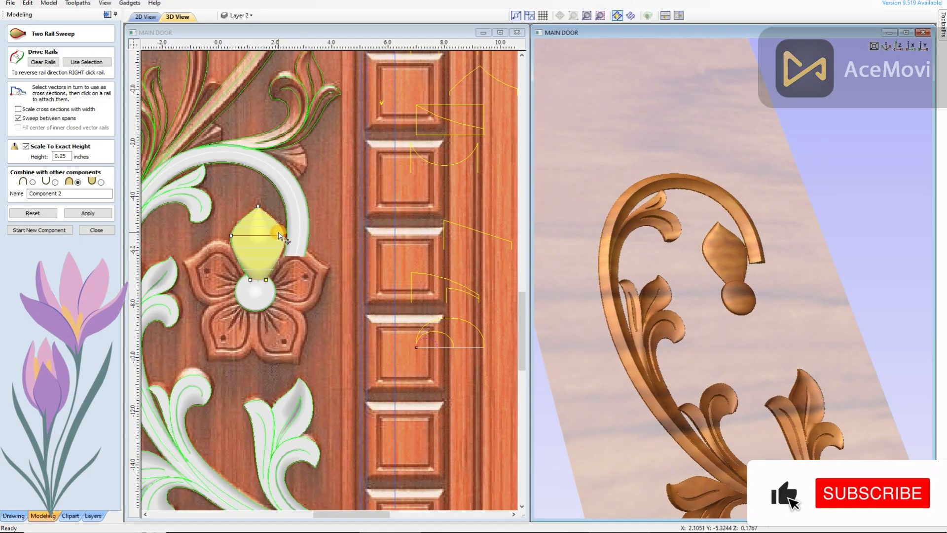
{"action": "left_click", "coordinate": [231, 237]}
{"action": "left_click", "coordinate": [88, 213]}
{"action": "left_click", "coordinate": [822, 289]}
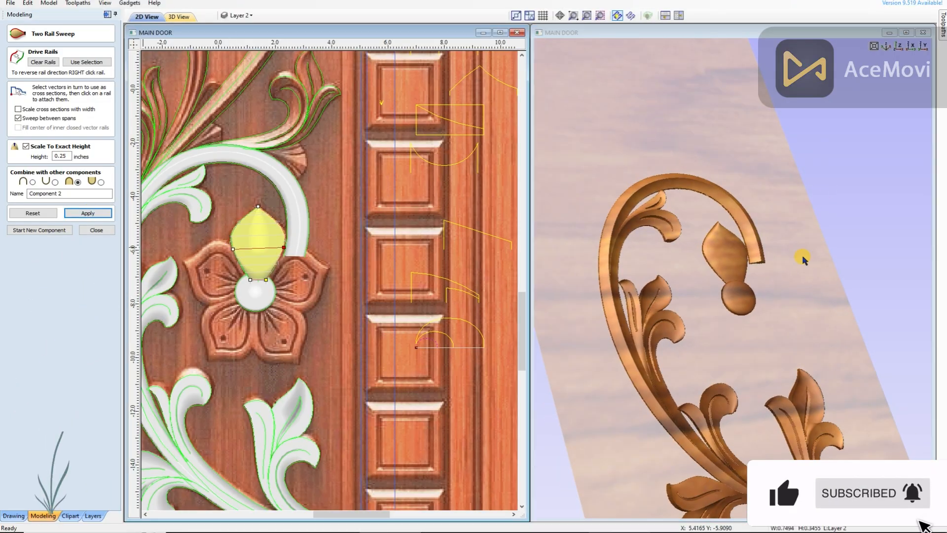
{"action": "left_click_drag", "start_coordinate": [808, 250], "coordinate": [767, 259]}
{"action": "scroll", "coordinate": [199, 238], "scroll_direction": "up", "scroll_amount": 4}
{"action": "left_click", "coordinate": [358, 207]}
{"action": "left_click", "coordinate": [94, 230]}
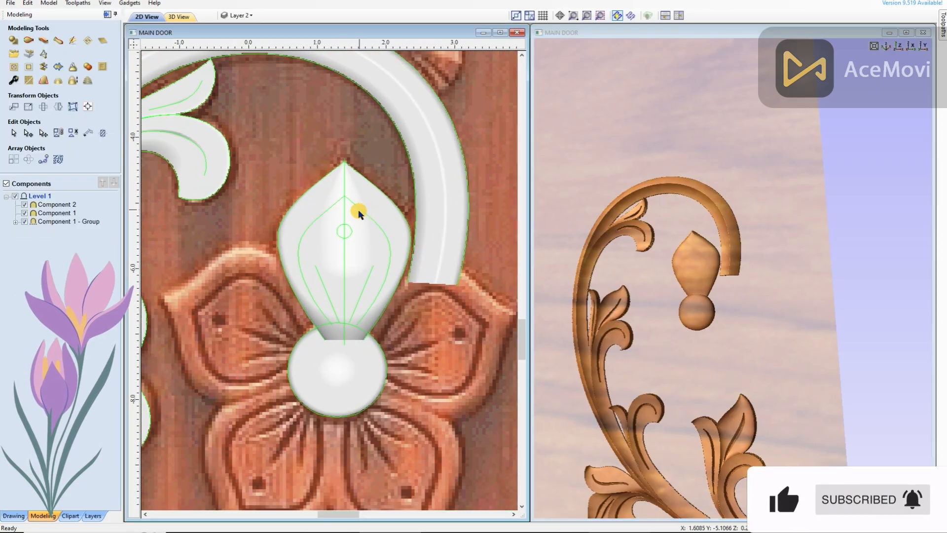
Set the top petal's inner outline and three vein lines as the drive rails for Extrude and Weave
{"action": "left_click", "coordinate": [14, 516]}
{"action": "scroll", "coordinate": [379, 268], "scroll_direction": "down", "scroll_amount": 3}
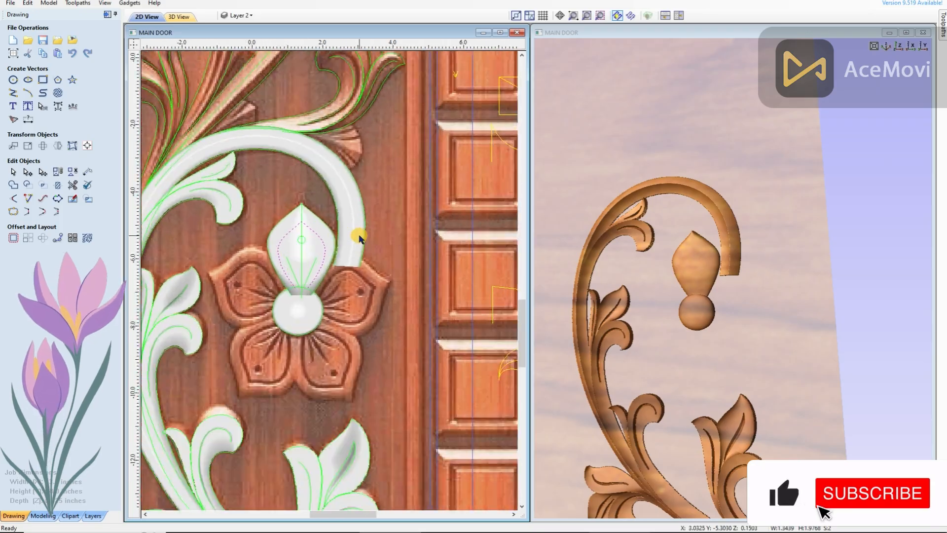
{"action": "scroll", "coordinate": [296, 244], "scroll_direction": "up", "scroll_amount": 2}
{"action": "left_click", "coordinate": [280, 280], "text": "shift"}
{"action": "left_click", "coordinate": [277, 222], "text": "shift"}
{"action": "left_click", "coordinate": [43, 515]}
{"action": "left_click", "coordinate": [43, 41]}
{"action": "left_click", "coordinate": [86, 62]}
Attach small cross sections along the petal's inner outline and at the vein ends, and extrude them at a 0.08 inch height
{"action": "scroll", "coordinate": [299, 216], "scroll_direction": "down", "scroll_amount": 2}
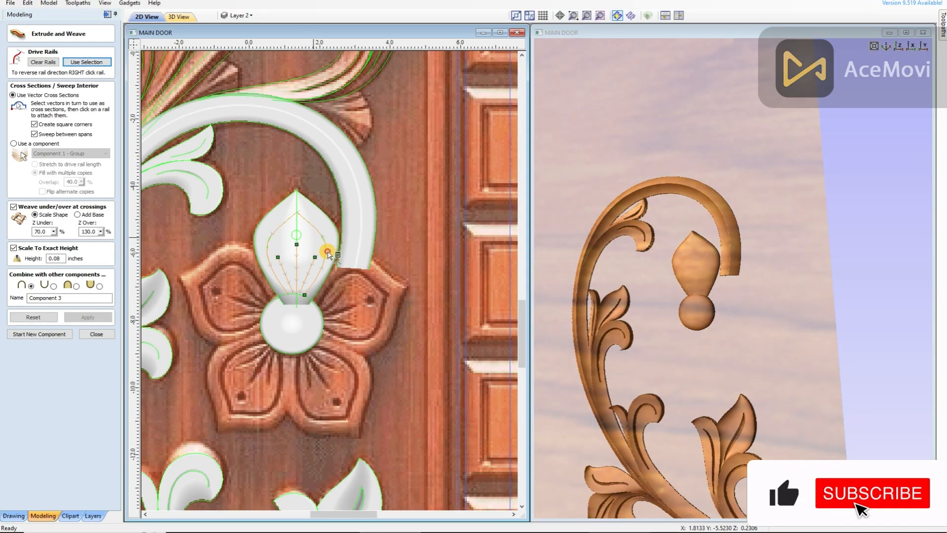
{"action": "scroll", "coordinate": [327, 252], "scroll_direction": "down", "scroll_amount": 2}
{"action": "scroll", "coordinate": [396, 128], "scroll_direction": "up", "scroll_amount": 2}
{"action": "scroll", "coordinate": [416, 148], "scroll_direction": "down", "scroll_amount": 1}
{"action": "scroll", "coordinate": [276, 331], "scroll_direction": "up", "scroll_amount": 1}
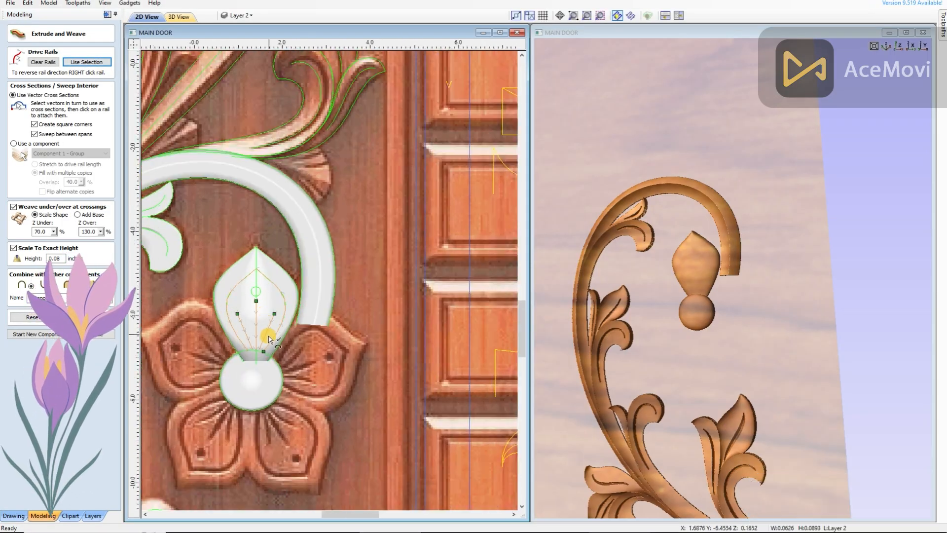
{"action": "scroll", "coordinate": [273, 318], "scroll_direction": "down", "scroll_amount": 2}
{"action": "scroll", "coordinate": [402, 158], "scroll_direction": "up", "scroll_amount": 3}
{"action": "scroll", "coordinate": [374, 194], "scroll_direction": "down", "scroll_amount": 4}
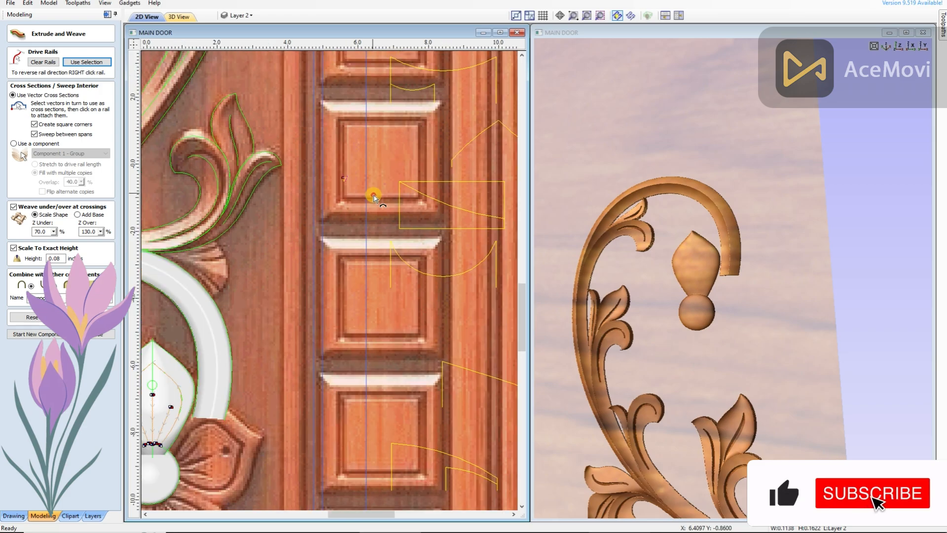
{"action": "scroll", "coordinate": [299, 259], "scroll_direction": "up", "scroll_amount": 4}
{"action": "left_click", "coordinate": [87, 317]}
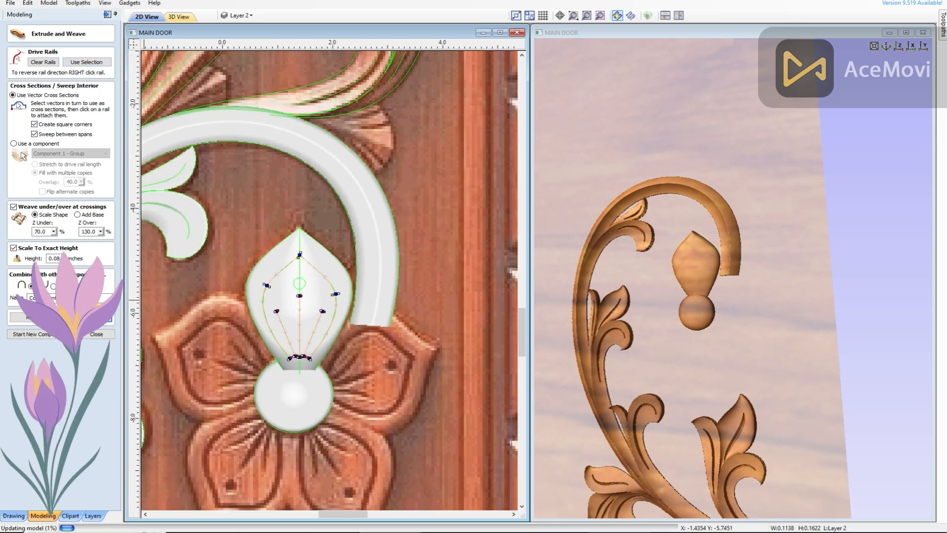
Add mid-length cross sections to the three inner veins so they taper towards their ends
{"action": "scroll", "coordinate": [789, 273], "scroll_direction": "up", "scroll_amount": 4}
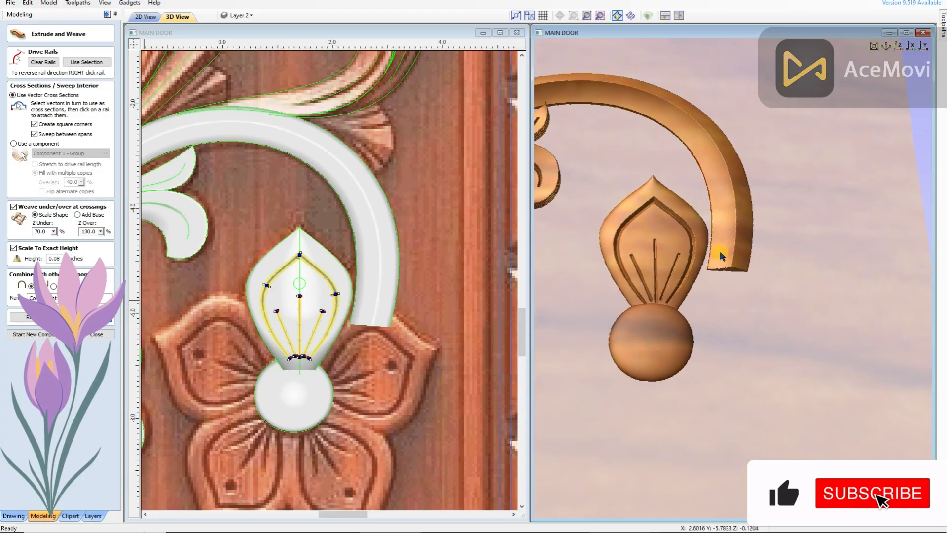
{"action": "scroll", "coordinate": [316, 340], "scroll_direction": "up", "scroll_amount": 1}
{"action": "scroll", "coordinate": [373, 241], "scroll_direction": "down", "scroll_amount": 3}
{"action": "scroll", "coordinate": [296, 330], "scroll_direction": "up", "scroll_amount": 5}
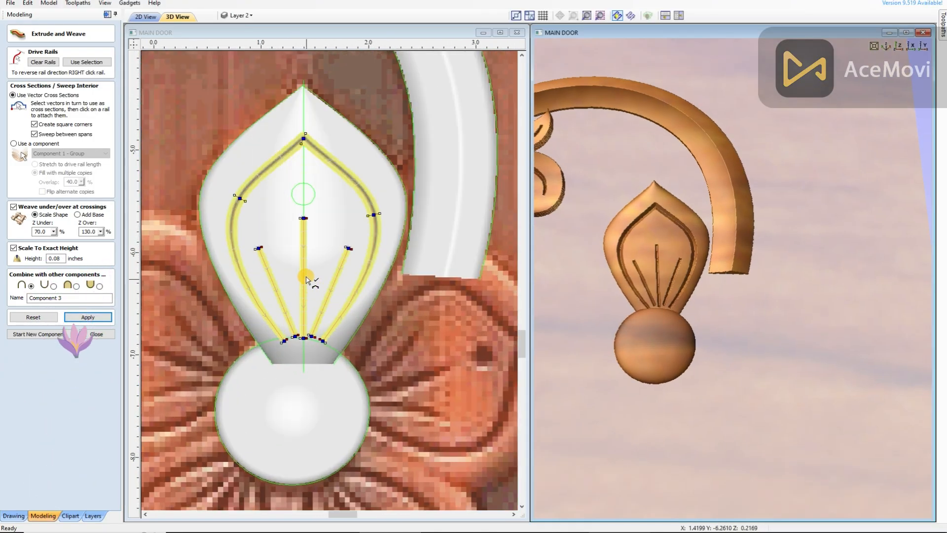
{"action": "scroll", "coordinate": [441, 308], "scroll_direction": "down", "scroll_amount": 4}
{"action": "left_click_drag", "start_coordinate": [696, 257], "coordinate": [673, 278]}
{"action": "mouse_move", "coordinate": [647, 320]}
{"action": "left_mouse_down"}
{"action": "mouse_move", "coordinate": [689, 316]}
{"action": "mouse_move", "coordinate": [636, 322]}
{"action": "left_mouse_up"}
{"action": "scroll", "coordinate": [323, 367], "scroll_direction": "up", "scroll_amount": 5}
{"action": "key", "text": "Escape"}
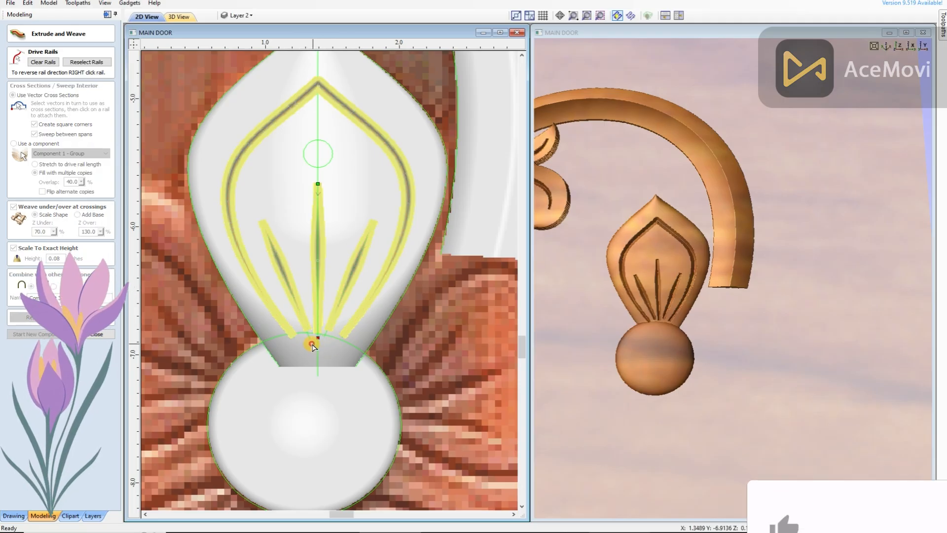
Set the vein extrusion's exact height to 0.1 inches, reapply it, and finish the extrusion
{"action": "left_click", "coordinate": [751, 236]}
{"action": "scroll", "coordinate": [746, 245], "scroll_direction": "down", "scroll_amount": 3}
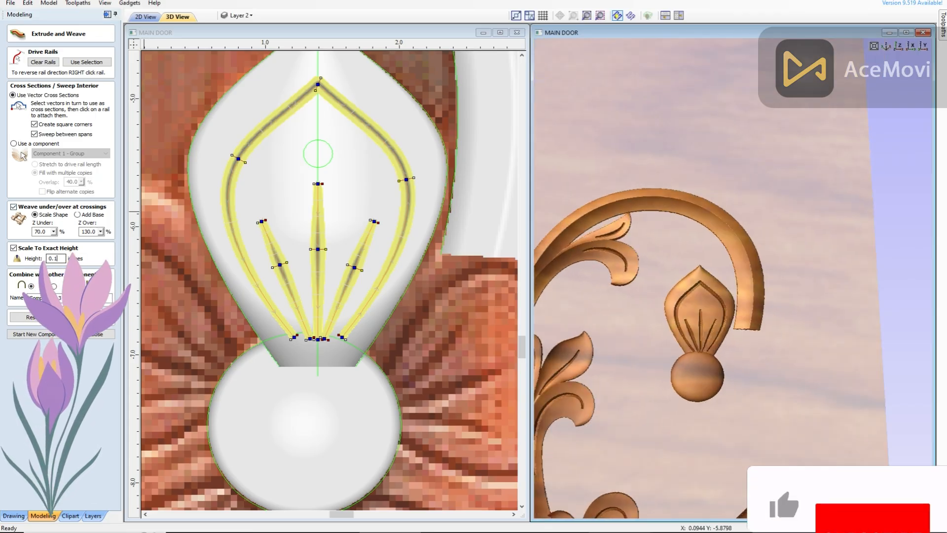
{"action": "left_click_drag", "start_coordinate": [777, 256], "coordinate": [722, 261]}
{"action": "scroll", "coordinate": [690, 296], "scroll_direction": "up", "scroll_amount": 3}
{"action": "mouse_move", "coordinate": [646, 317]}
{"action": "left_mouse_down"}
{"action": "mouse_move", "coordinate": [668, 313]}
{"action": "mouse_move", "coordinate": [636, 316]}
{"action": "left_mouse_up"}
{"action": "scroll", "coordinate": [450, 254], "scroll_direction": "down", "scroll_amount": 5}
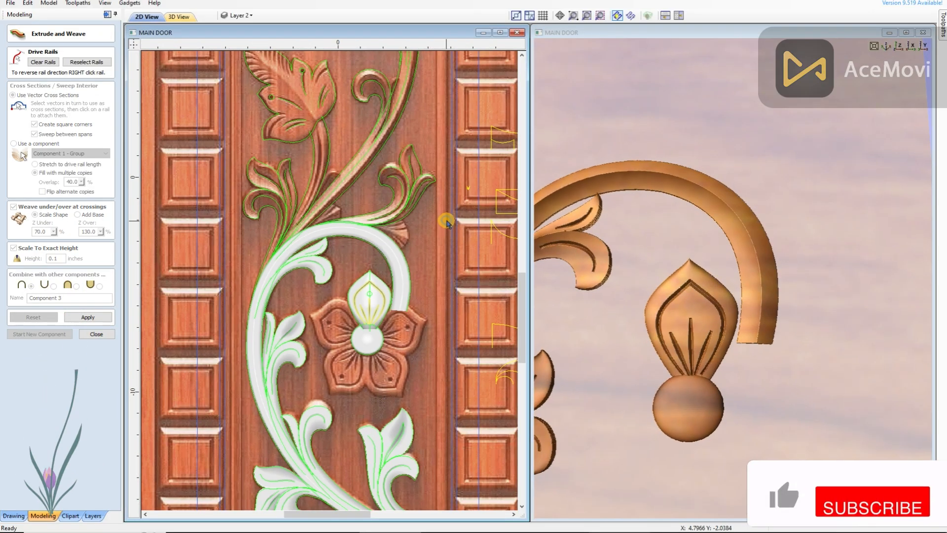
{"action": "left_click_drag", "start_coordinate": [719, 275], "coordinate": [690, 340]}
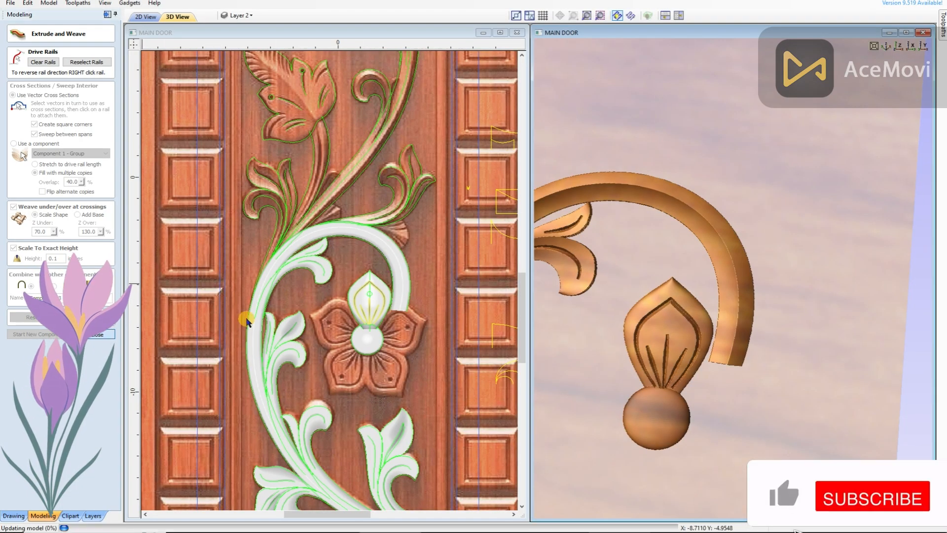
{"action": "key", "text": "Escape"}
Create a rounded recess from the petal's small circle with 0.2 inch base height and 0.2 inch exact height, using the low combine mode
{"action": "scroll", "coordinate": [371, 295], "scroll_direction": "up", "scroll_amount": 4}
{"action": "left_click", "coordinate": [370, 295]}
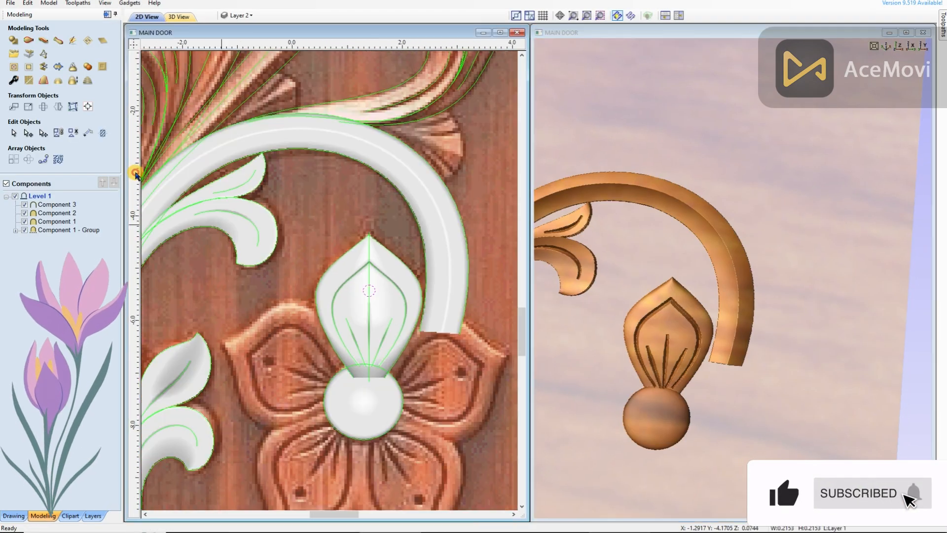
{"action": "left_click", "coordinate": [57, 81]}
{"action": "left_click_drag", "start_coordinate": [682, 292], "coordinate": [672, 229]}
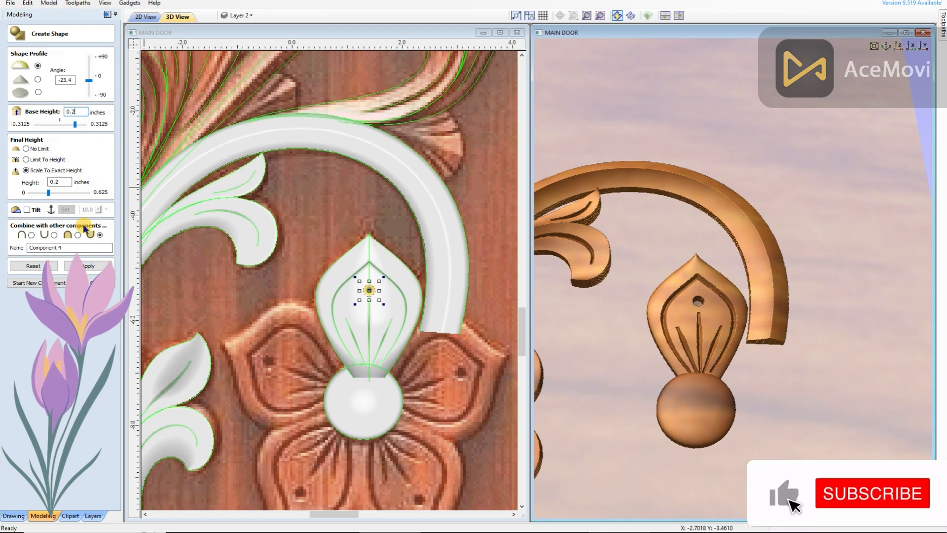
{"action": "left_click_drag", "start_coordinate": [754, 220], "coordinate": [799, 266]}
{"action": "left_click", "coordinate": [110, 268]}
Group the top petal's body, carved veins and round recess into one component
{"action": "scroll", "coordinate": [368, 281], "scroll_direction": "up", "scroll_amount": 8}
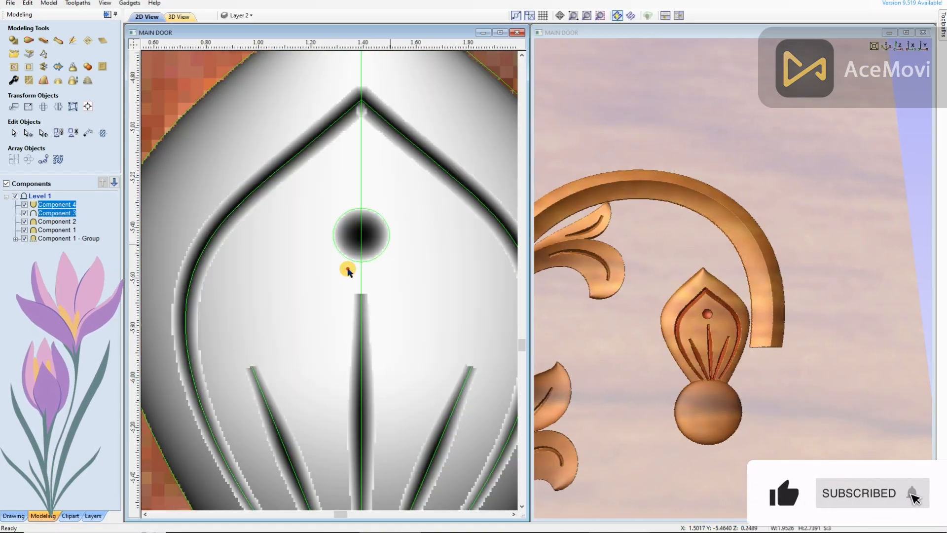
{"action": "left_click", "coordinate": [348, 270], "text": "shift"}
{"action": "scroll", "coordinate": [349, 271], "scroll_direction": "down", "scroll_amount": 8}
{"action": "key", "text": "g"}
Enlarge a copy of the flower centre's circle to about 6.47 inches as a rotation guide, and select it with the petal group
{"action": "left_click", "coordinate": [376, 346]}
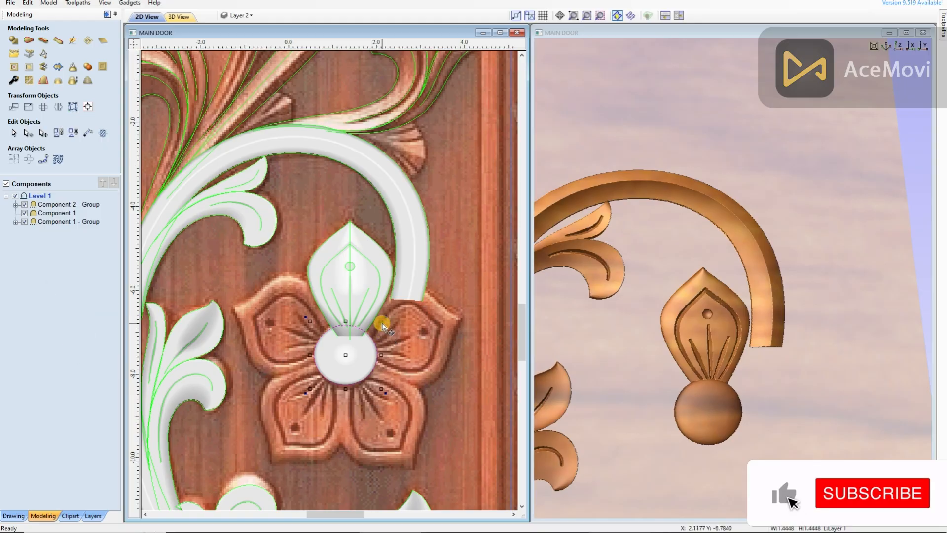
{"action": "scroll", "coordinate": [361, 279], "scroll_direction": "down", "scroll_amount": 2}
{"action": "left_click", "coordinate": [362, 280]}
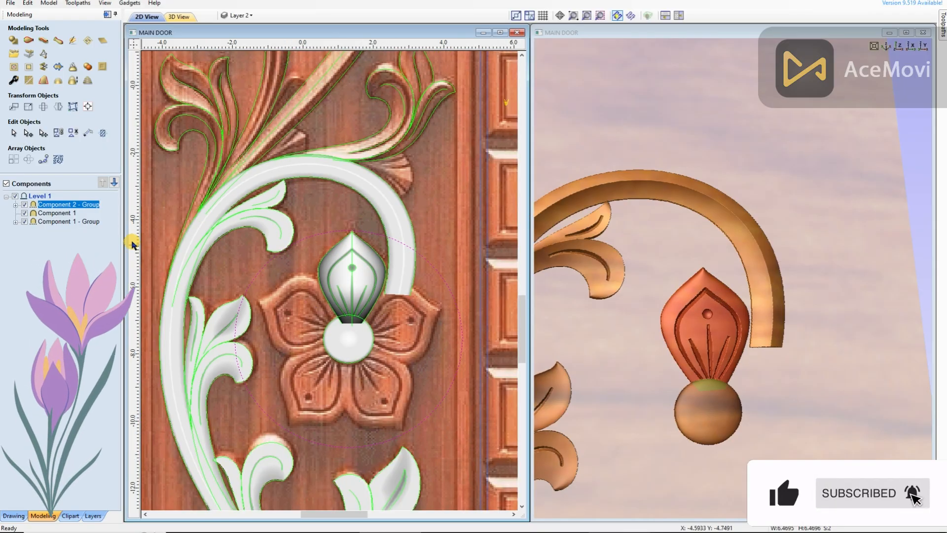
Try a five-item circular copy of the petal group around the flower centre over 360 degrees
{"action": "left_click", "coordinate": [12, 159]}
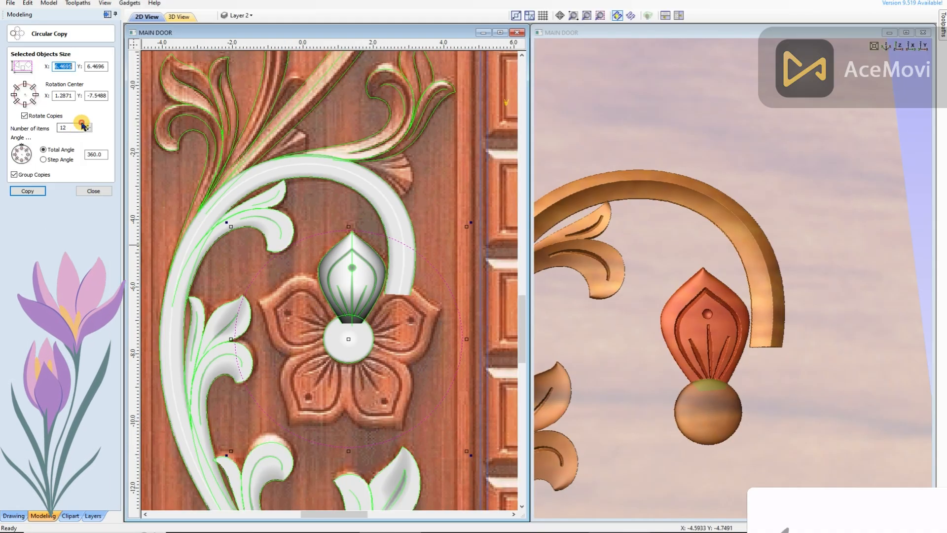
{"action": "left_click", "coordinate": [27, 191]}
{"action": "scroll", "coordinate": [390, 267], "scroll_direction": "down", "scroll_amount": 3}
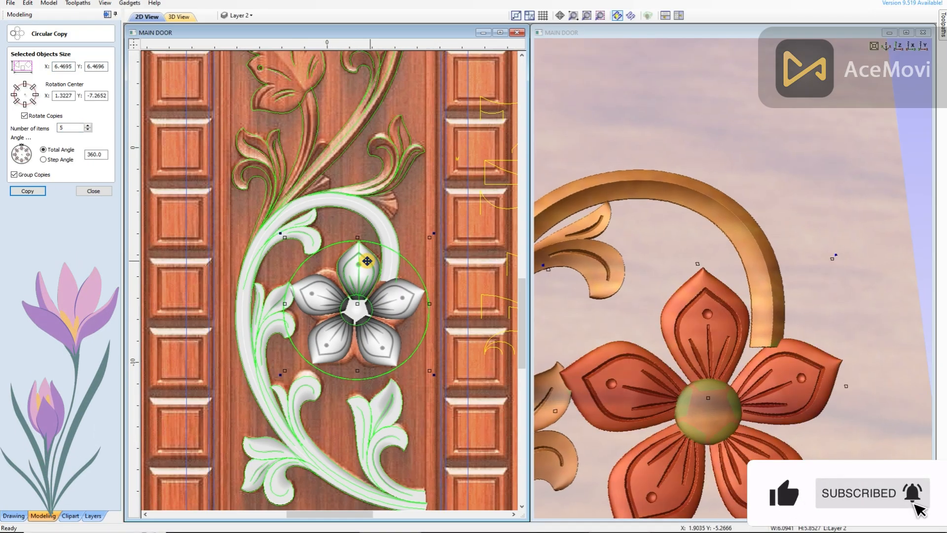
{"action": "scroll", "coordinate": [390, 266], "scroll_direction": "up", "scroll_amount": 2}
{"action": "key", "text": "ctrl+z"}
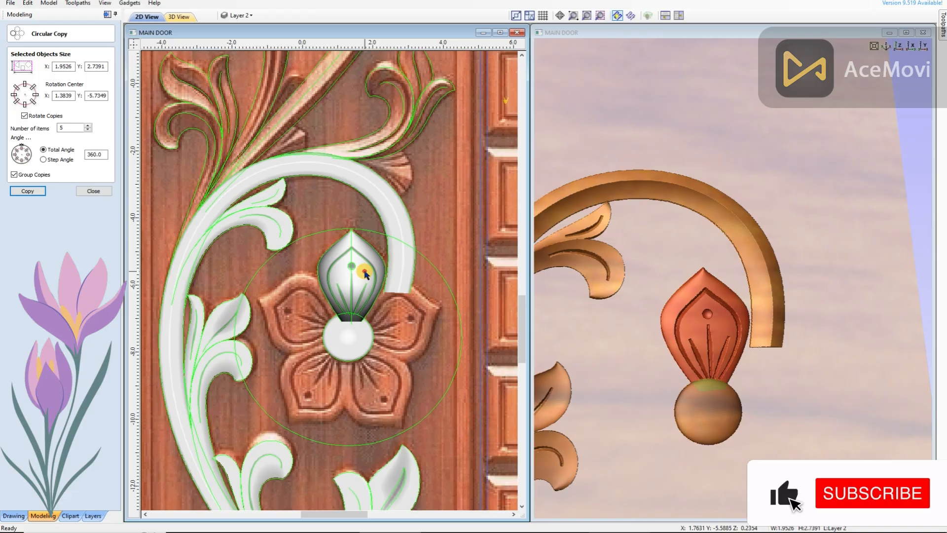
Widen the top petal group to about 2.2 inches and stretch its base slightly further into the flower centre
{"action": "scroll", "coordinate": [380, 274], "scroll_direction": "up", "scroll_amount": 3}
{"action": "left_click_drag", "start_coordinate": [380, 275], "coordinate": [389, 274]}
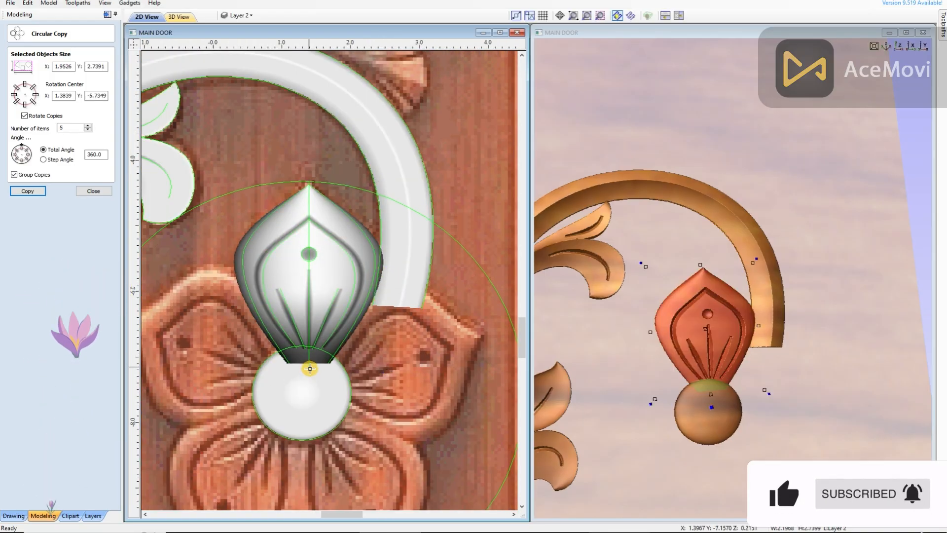
{"action": "left_click_drag", "start_coordinate": [309, 367], "coordinate": [309, 377]}
Circular-copy the widened petal with the guide circle into five rotated, grouped items over 360 degrees
{"action": "left_click", "coordinate": [226, 195], "text": "shift"}
{"action": "scroll", "coordinate": [234, 212], "scroll_direction": "down", "scroll_amount": 2}
{"action": "left_click", "coordinate": [28, 191]}
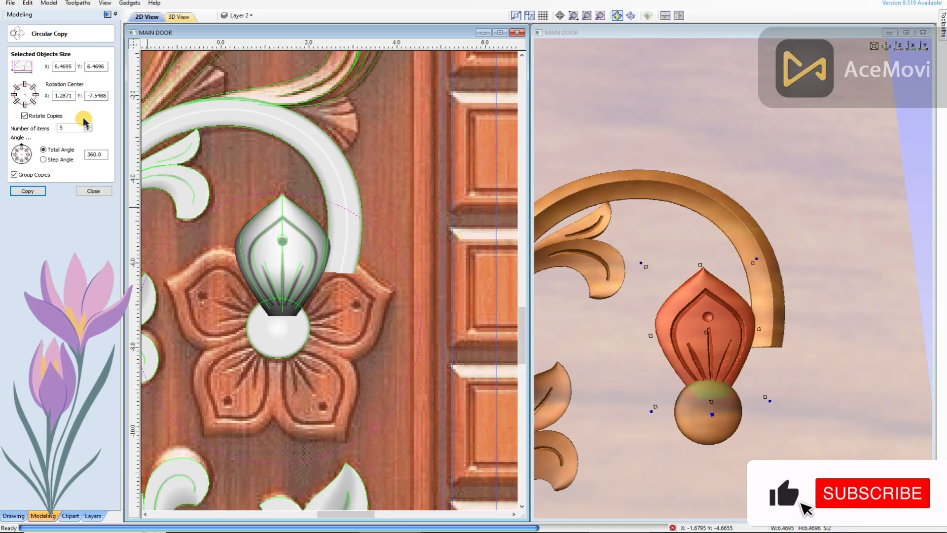
{"action": "scroll", "coordinate": [766, 242], "scroll_direction": "down", "scroll_amount": 3}
{"action": "mouse_move", "coordinate": [730, 183]}
{"action": "left_mouse_down"}
{"action": "mouse_move", "coordinate": [725, 175]}
{"action": "mouse_move", "coordinate": [738, 194]}
{"action": "left_mouse_up"}
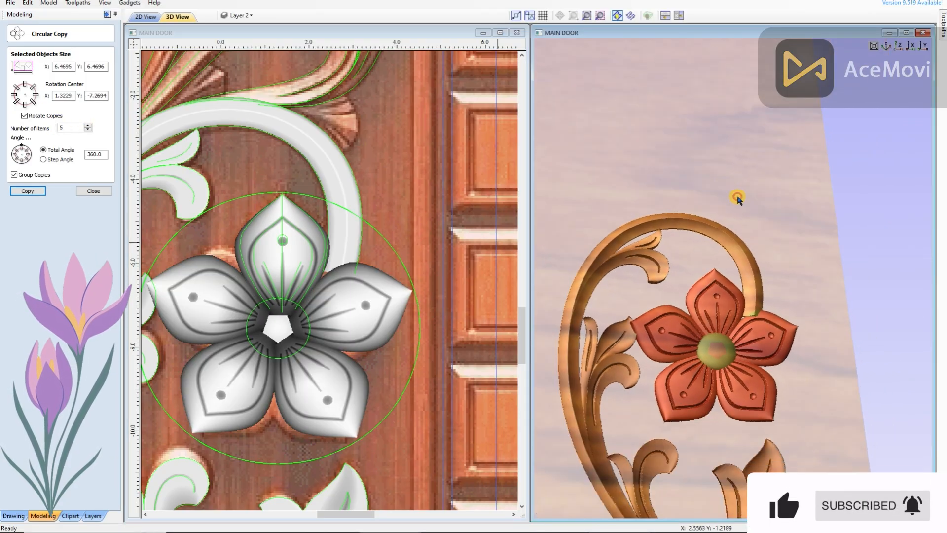
{"action": "scroll", "coordinate": [739, 197], "scroll_direction": "down", "scroll_amount": 3}
{"action": "left_click_drag", "start_coordinate": [768, 269], "coordinate": [700, 282]}
{"action": "left_click", "coordinate": [88, 192]}
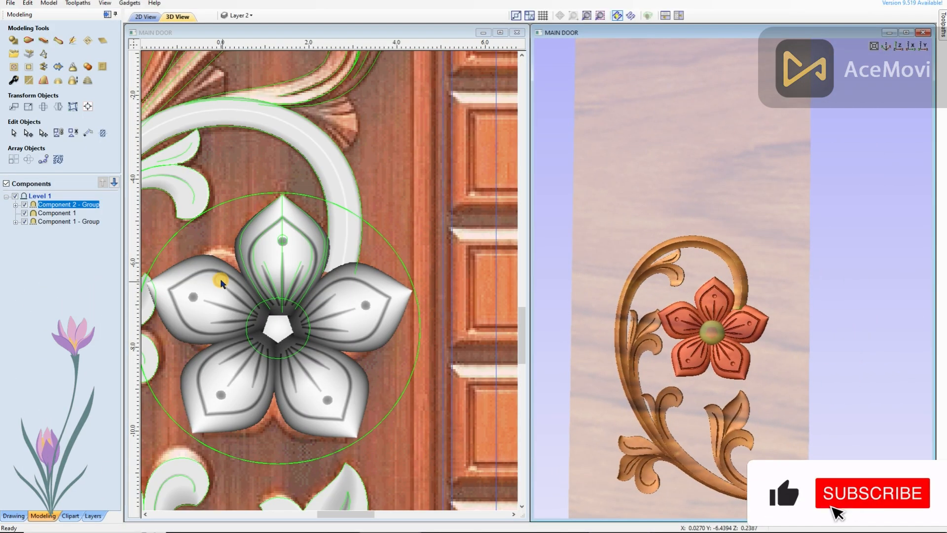
Try narrowing the five-petal ring to about 5.5 inches wide to fit the reference flower
{"action": "left_click", "coordinate": [226, 287]}
{"action": "scroll", "coordinate": [227, 288], "scroll_direction": "down", "scroll_amount": 1}
{"action": "middle_click_drag", "start_coordinate": [239, 293], "coordinate": [321, 308]}
{"action": "scroll", "coordinate": [414, 329], "scroll_direction": "up", "scroll_amount": 1}
{"action": "left_click_drag", "start_coordinate": [462, 324], "coordinate": [451, 323]}
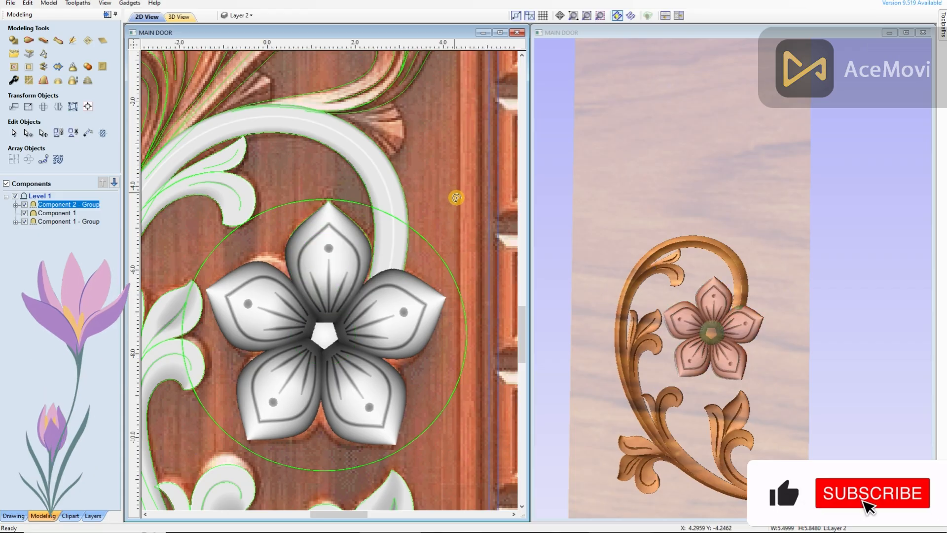
{"action": "left_click_drag", "start_coordinate": [456, 197], "coordinate": [457, 199]}
Try grouping the petal ring with the flower's centre dome and turning it slightly counterclockwise, and undo these changes
{"action": "left_click", "coordinate": [326, 334], "text": "shift"}
{"action": "left_click_drag", "start_coordinate": [662, 330], "coordinate": [622, 332]}
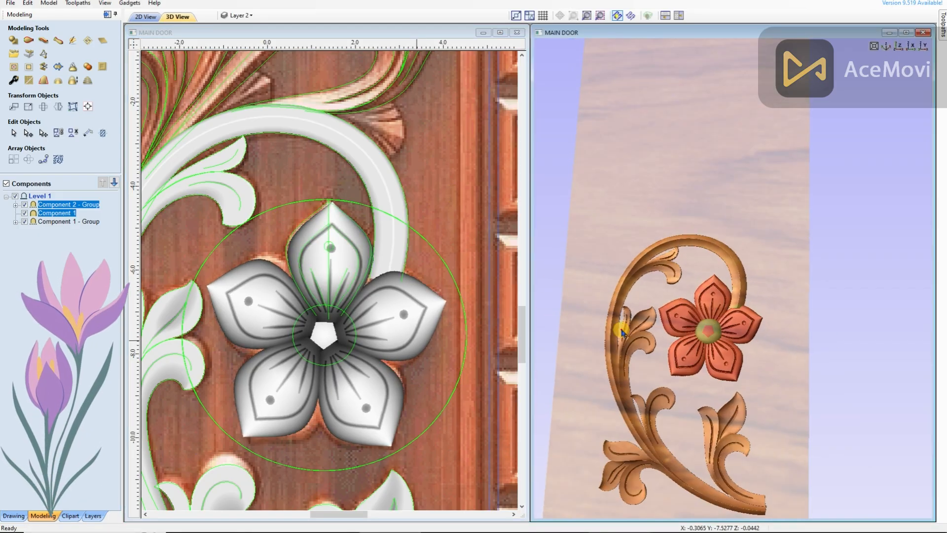
{"action": "key", "text": "g"}
{"action": "left_click", "coordinate": [326, 334]}
{"action": "scroll", "coordinate": [325, 335], "scroll_direction": "down", "scroll_amount": 1}
{"action": "scroll", "coordinate": [363, 325], "scroll_direction": "up", "scroll_amount": 2}
{"action": "scroll", "coordinate": [409, 316], "scroll_direction": "down", "scroll_amount": 1}
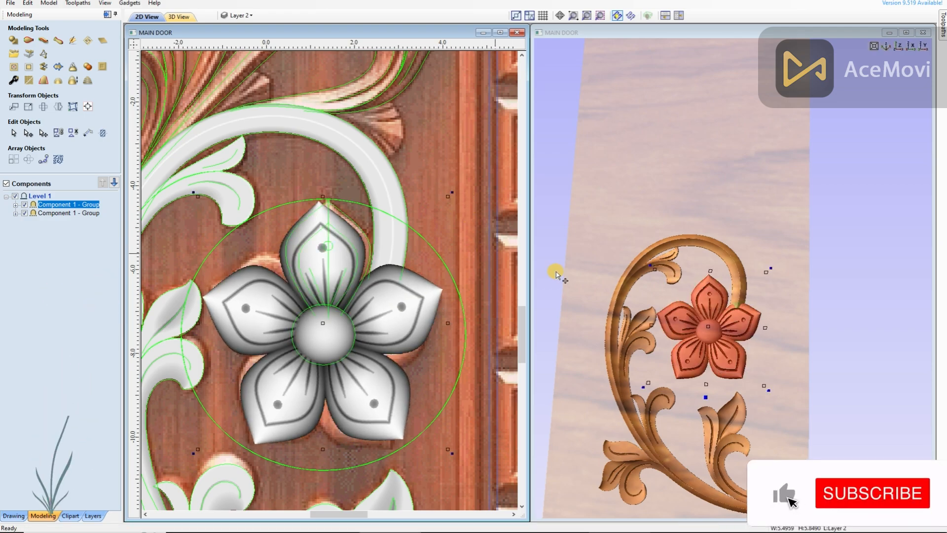
{"action": "left_click_drag", "start_coordinate": [554, 268], "coordinate": [541, 191]}
{"action": "left_click", "coordinate": [427, 288]}
{"action": "key", "text": "ctrl+z"}
{"action": "key", "text": "ctrl+z"}
{"action": "key", "text": "ctrl+z"}
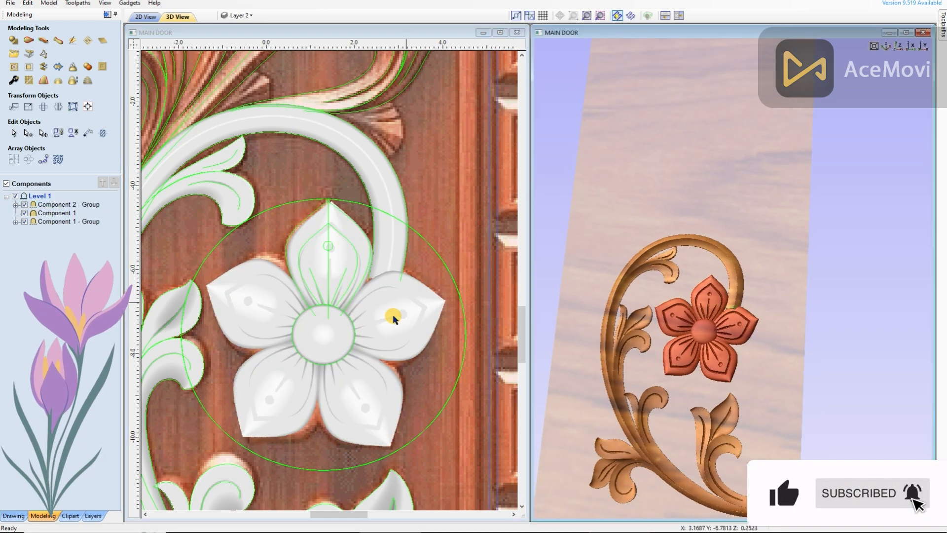
Group the five-petal ring with the centre dome as one flower component
{"action": "left_click", "coordinate": [396, 221]}
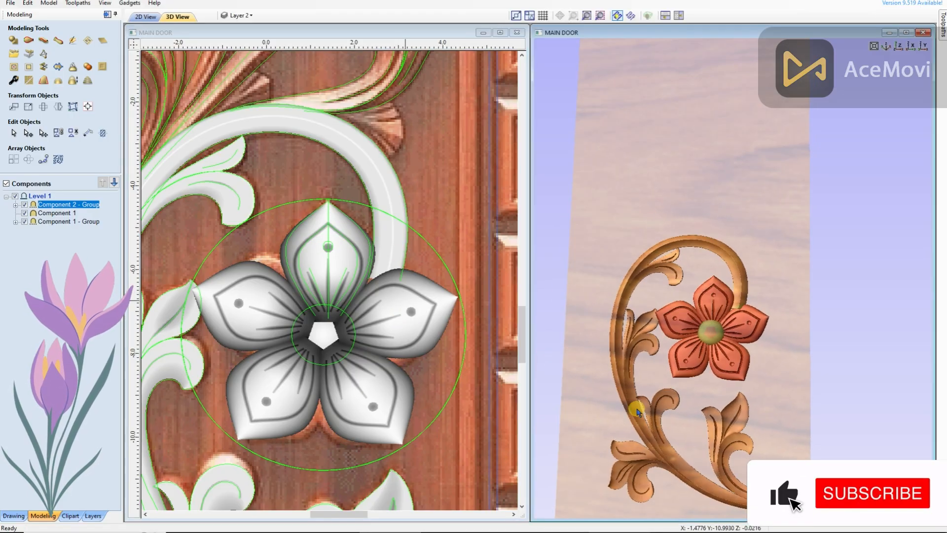
{"action": "key", "text": "g"}
{"action": "left_click", "coordinate": [395, 330]}
{"action": "scroll", "coordinate": [395, 330], "scroll_direction": "down", "scroll_amount": 1}
{"action": "left_click", "coordinate": [389, 267]}
{"action": "left_click", "coordinate": [396, 321]}
{"action": "left_click_drag", "start_coordinate": [725, 394], "coordinate": [757, 393]}
{"action": "scroll", "coordinate": [757, 393], "scroll_direction": "down", "scroll_amount": 1}
Narrow the grouped flower and rotate it slightly clockwise to match the reference flower, and select the stem and leaves group
{"action": "left_click", "coordinate": [367, 312]}
{"action": "left_click_drag", "start_coordinate": [227, 325], "coordinate": [240, 325]}
{"action": "left_click_drag", "start_coordinate": [454, 219], "coordinate": [468, 253]}
{"action": "left_click_drag", "start_coordinate": [237, 217], "coordinate": [232, 223]}
{"action": "left_click_drag", "start_coordinate": [784, 320], "coordinate": [755, 332]}
{"action": "left_click", "coordinate": [391, 241]}
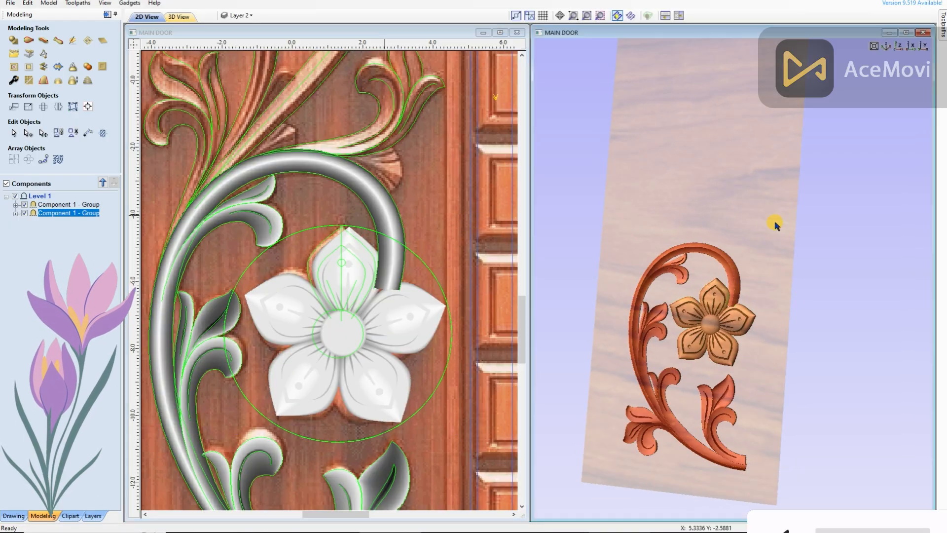
Check the component properties of the grouped flower
{"action": "left_click_drag", "start_coordinate": [785, 271], "coordinate": [802, 224]}
{"action": "scroll", "coordinate": [802, 224], "scroll_direction": "up", "scroll_amount": 3}
{"action": "scroll", "coordinate": [802, 224], "scroll_direction": "down", "scroll_amount": 1}
{"action": "left_click", "coordinate": [389, 324]}
{"action": "left_click", "coordinate": [14, 80]}
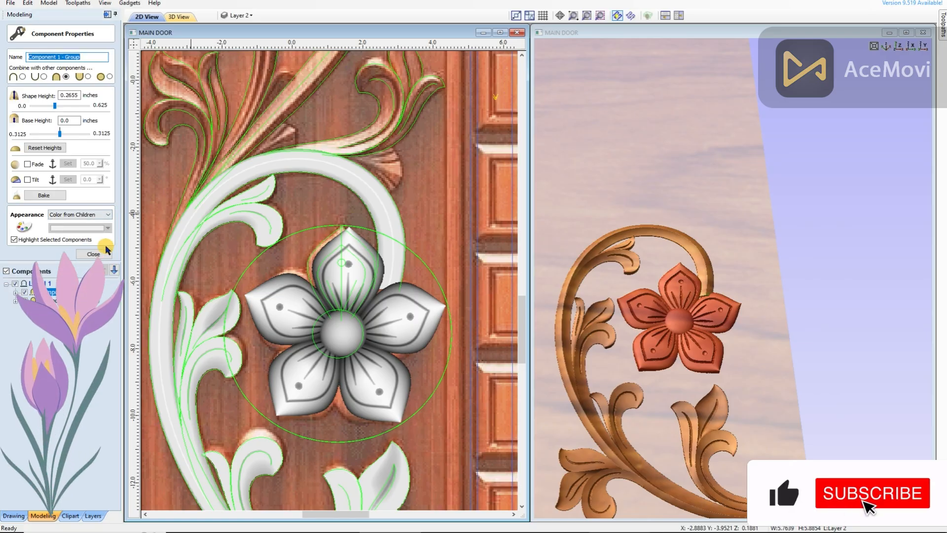
{"action": "left_click", "coordinate": [95, 254]}
Ungroup the stem and leaves group to make the curved stem a separate component
{"action": "left_click", "coordinate": [393, 209]}
{"action": "right_click", "coordinate": [378, 204]}
{"action": "left_click", "coordinate": [420, 304]}
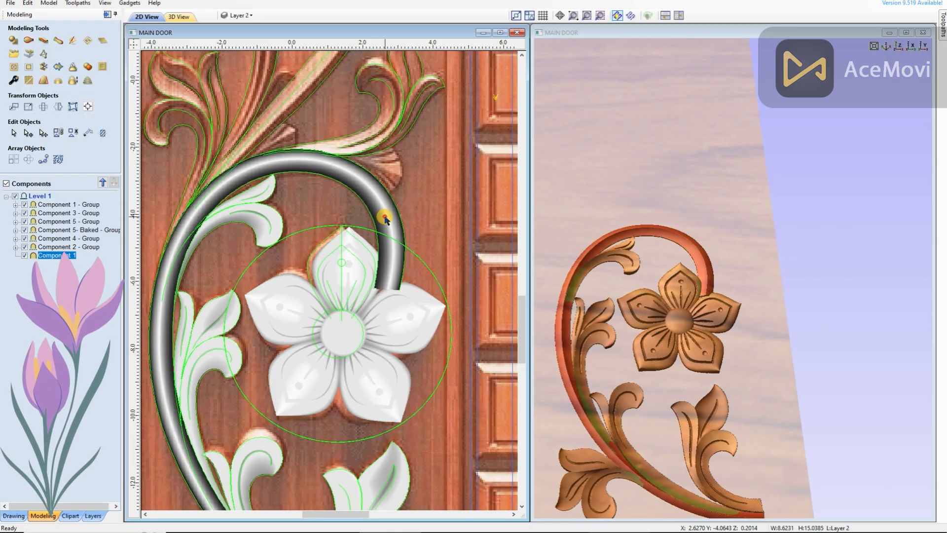
Try fading the curved stem component with a fade strength of 67%
{"action": "scroll", "coordinate": [320, 276], "scroll_direction": "down", "scroll_amount": 2}
{"action": "left_click", "coordinate": [13, 80]}
{"action": "scroll", "coordinate": [285, 223], "scroll_direction": "up", "scroll_amount": 2}
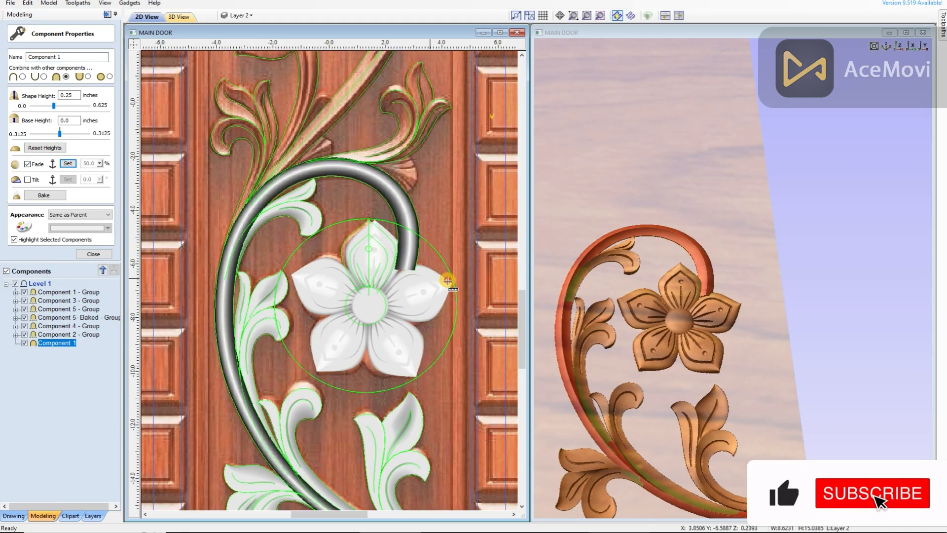
{"action": "left_click", "coordinate": [475, 273]}
{"action": "left_click_drag", "start_coordinate": [701, 184], "coordinate": [702, 171]}
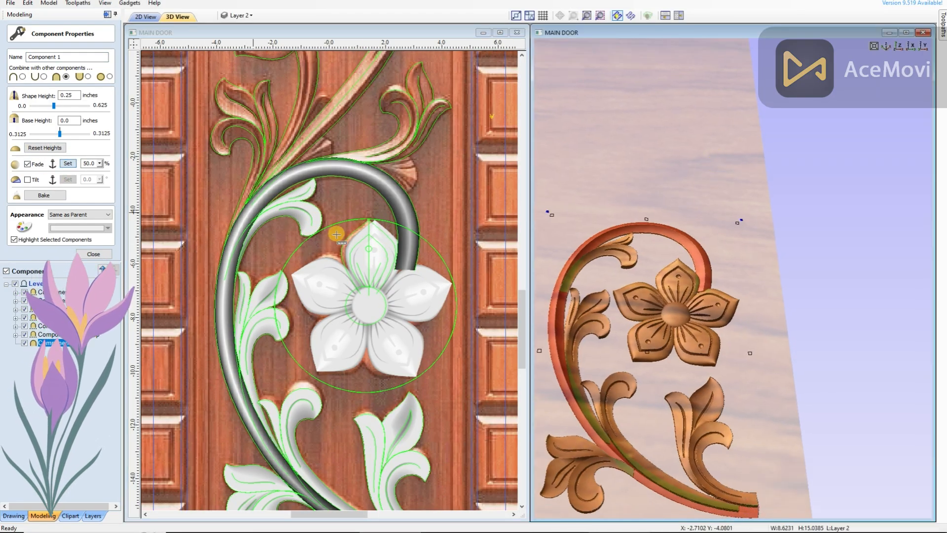
{"action": "left_click", "coordinate": [449, 201]}
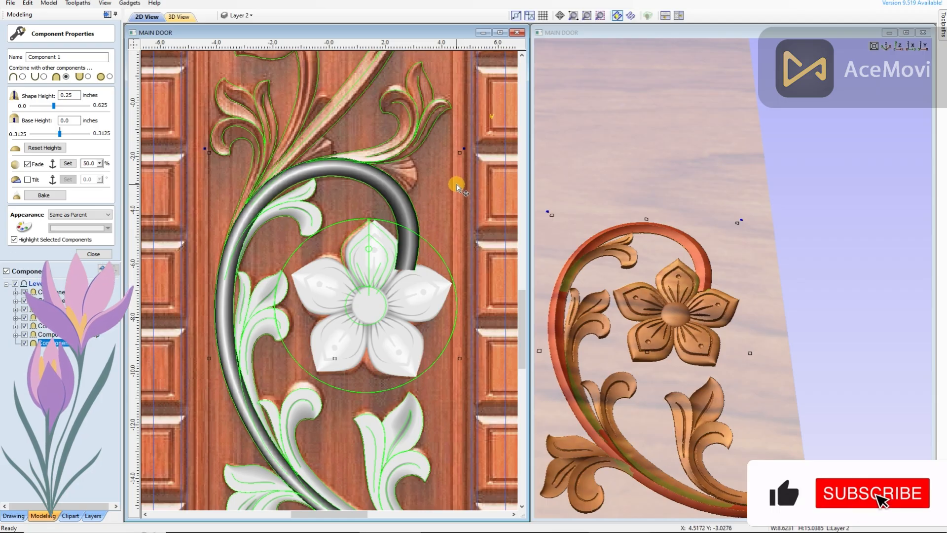
{"action": "left_click", "coordinate": [100, 163]}
{"action": "left_click_drag", "start_coordinate": [754, 142], "coordinate": [542, 222]}
Try resetting the stem's fade direction with a strength of 77%, and switch the fade off
{"action": "left_click", "coordinate": [27, 164]}
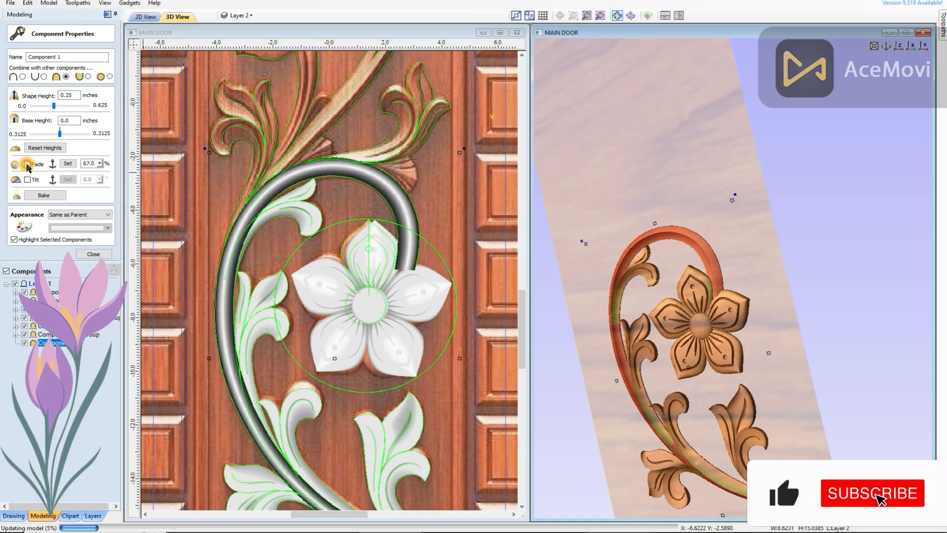
{"action": "left_click", "coordinate": [67, 164]}
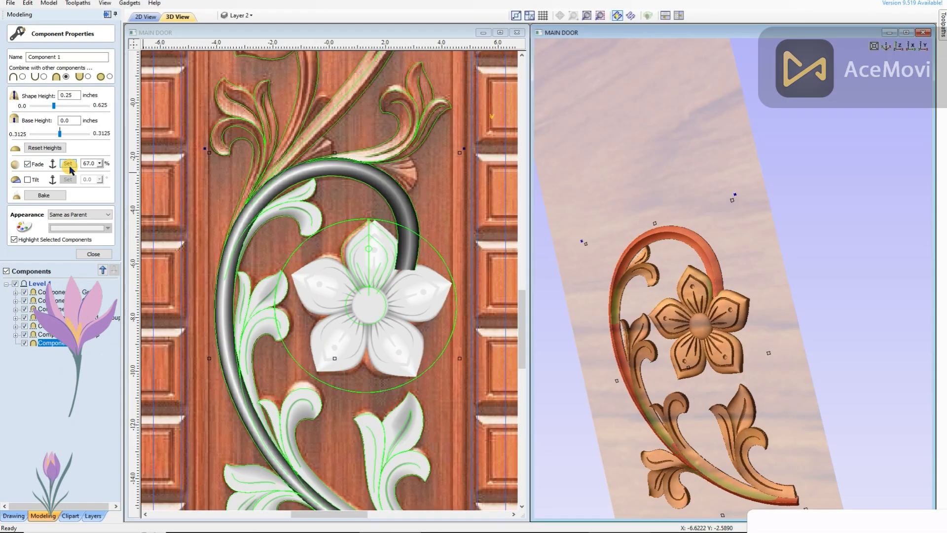
{"action": "left_click_drag", "start_coordinate": [349, 253], "coordinate": [470, 254]}
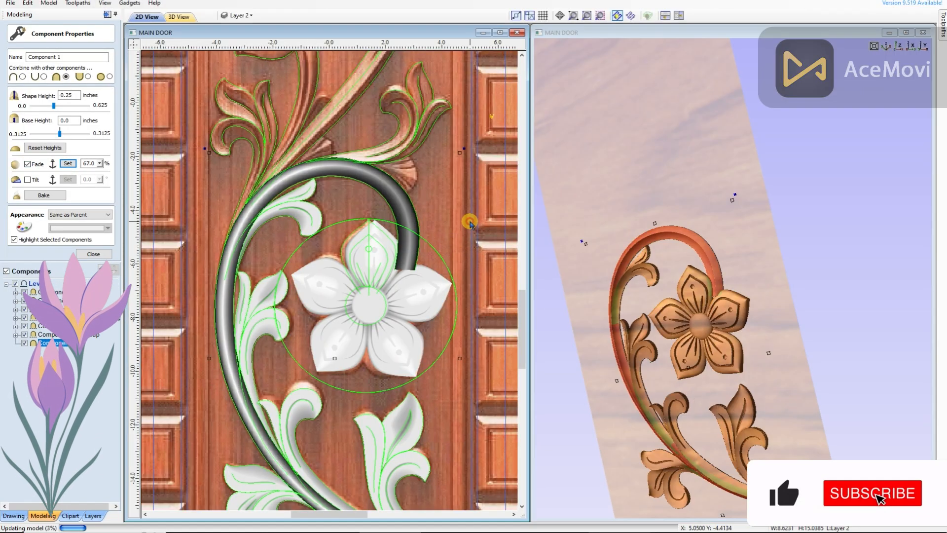
{"action": "left_click", "coordinate": [100, 163]}
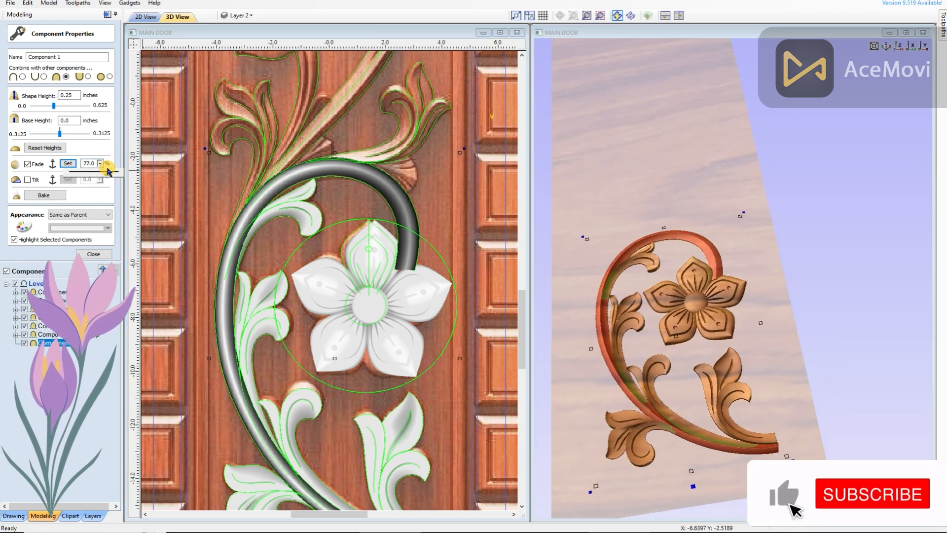
{"action": "left_click", "coordinate": [28, 164]}
{"action": "left_click", "coordinate": [93, 254]}
Rotate the grouped flower slightly counterclockwise so its top petal stands upright
{"action": "left_click", "coordinate": [444, 298]}
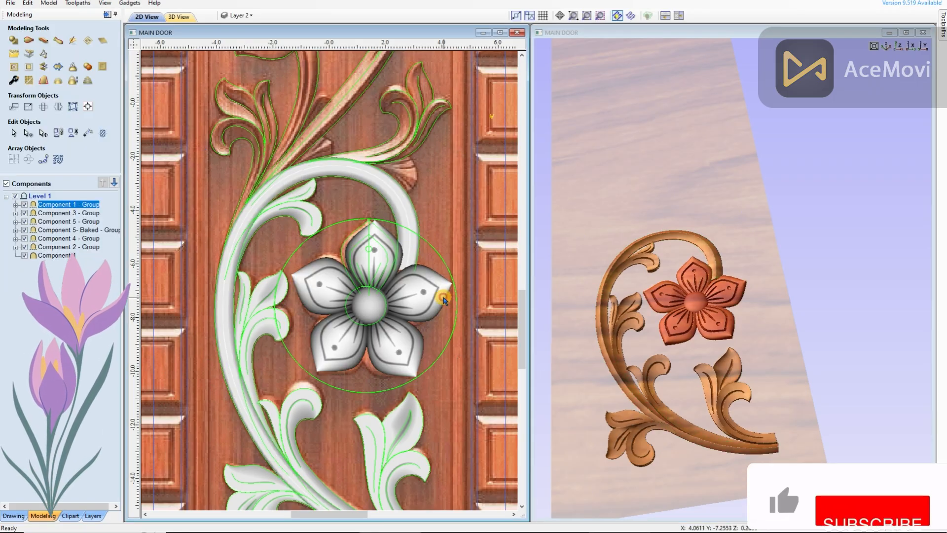
{"action": "left_click_drag", "start_coordinate": [281, 213], "coordinate": [275, 212]}
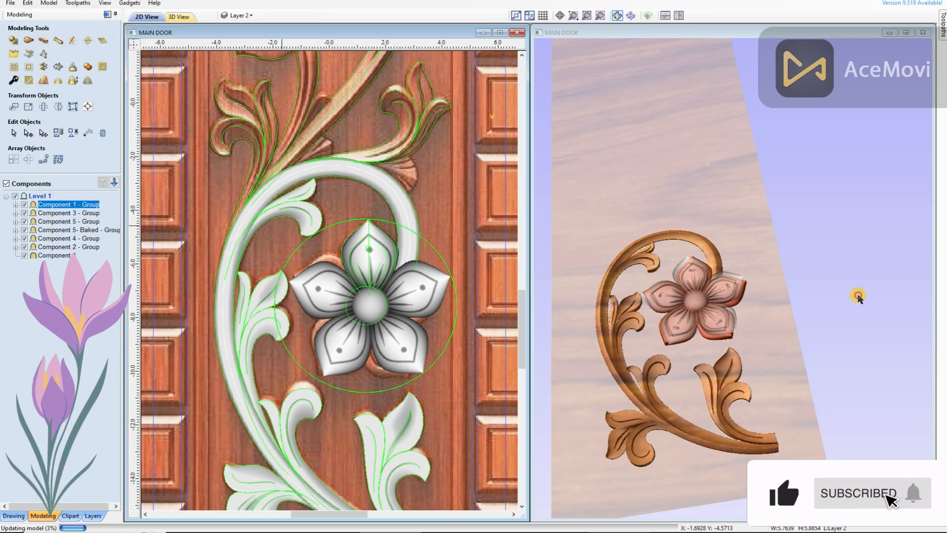
{"action": "left_click", "coordinate": [838, 312]}
{"action": "left_click_drag", "start_coordinate": [832, 303], "coordinate": [819, 365]}
{"action": "scroll", "coordinate": [460, 205], "scroll_direction": "up", "scroll_amount": 1}
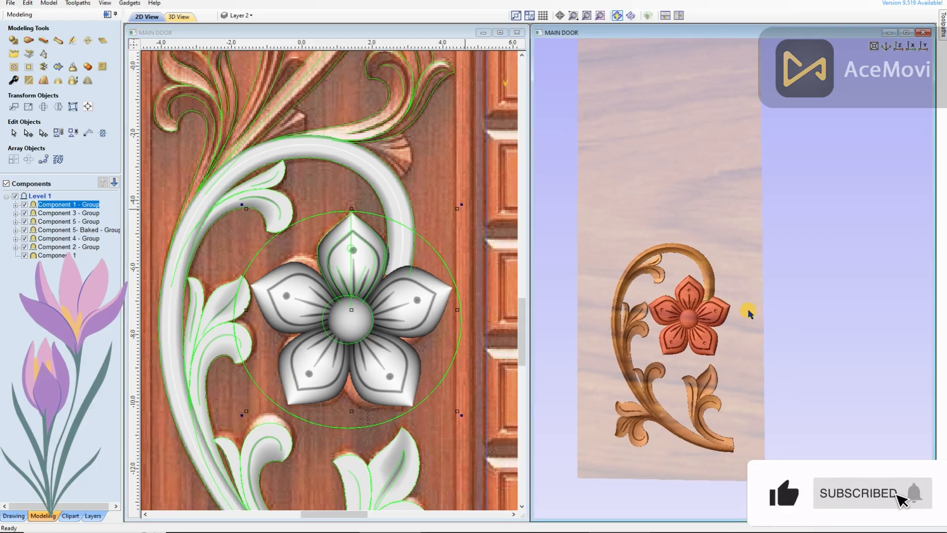
{"action": "left_click", "coordinate": [400, 207]}
{"action": "scroll", "coordinate": [400, 206], "scroll_direction": "down", "scroll_amount": 1}
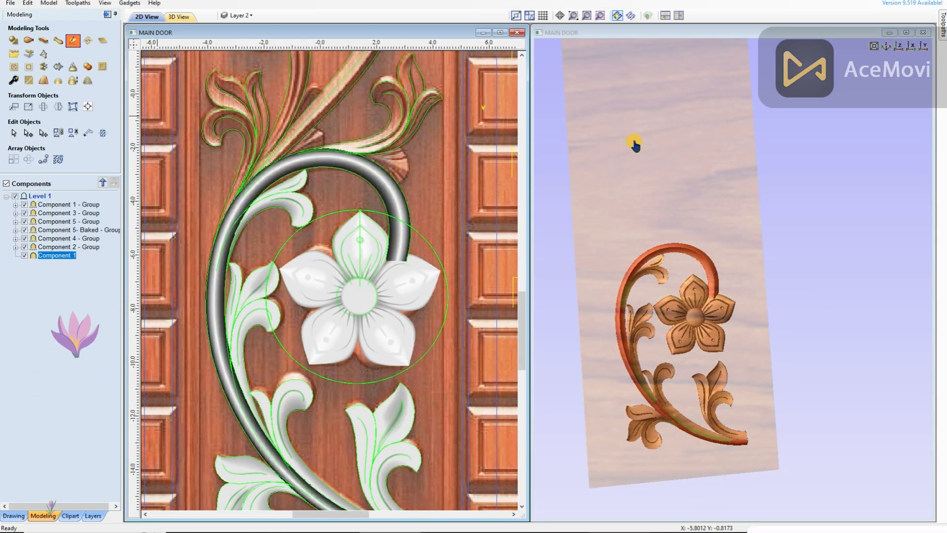
{"action": "double_click", "coordinate": [715, 298]}
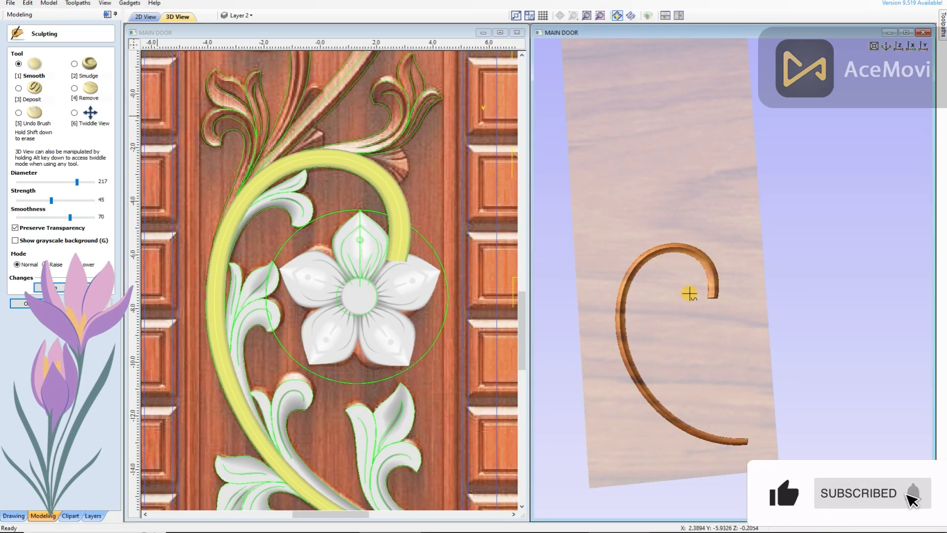
{"action": "left_click", "coordinate": [27, 304]}
Examine how the curved stem's end meets the flower from several angles in the 3D model
{"action": "scroll", "coordinate": [410, 270], "scroll_direction": "up", "scroll_amount": 1}
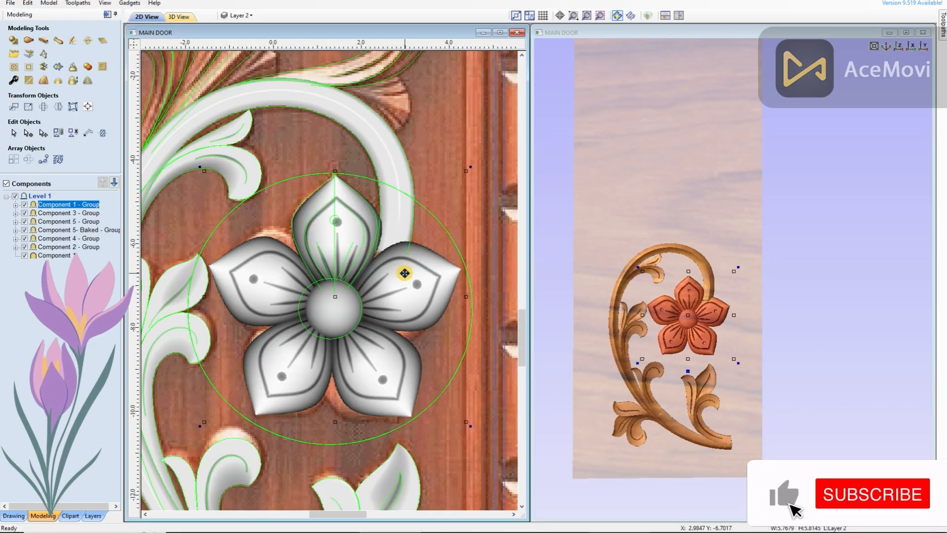
{"action": "left_click", "coordinate": [394, 186]}
{"action": "left_click_drag", "start_coordinate": [715, 276], "coordinate": [774, 328]}
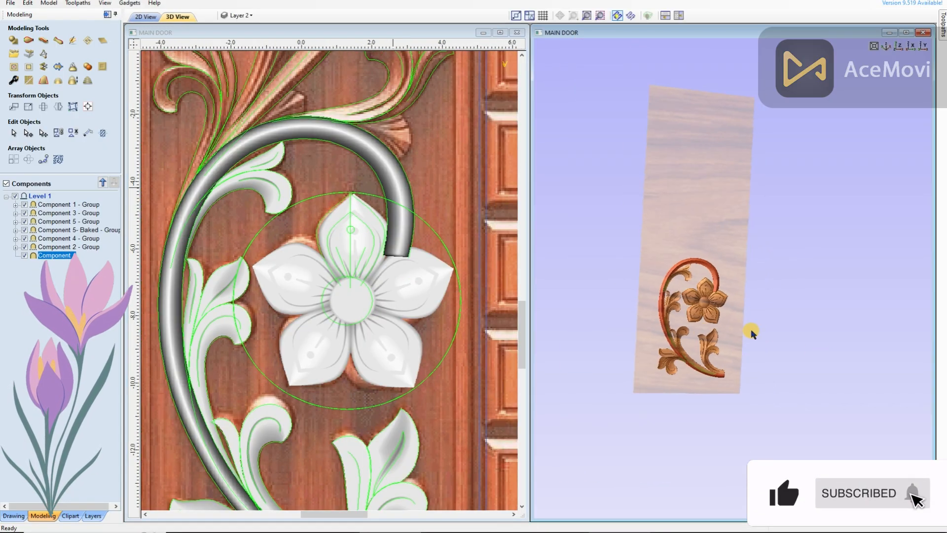
{"action": "left_click", "coordinate": [405, 213]}
{"action": "scroll", "coordinate": [405, 213], "scroll_direction": "down", "scroll_amount": 1}
{"action": "scroll", "coordinate": [440, 247], "scroll_direction": "up", "scroll_amount": 1}
{"action": "scroll", "coordinate": [795, 220], "scroll_direction": "up", "scroll_amount": 4}
{"action": "left_click_drag", "start_coordinate": [795, 220], "coordinate": [619, 313]}
{"action": "left_click", "coordinate": [394, 281]}
{"action": "left_click_drag", "start_coordinate": [709, 332], "coordinate": [661, 320]}
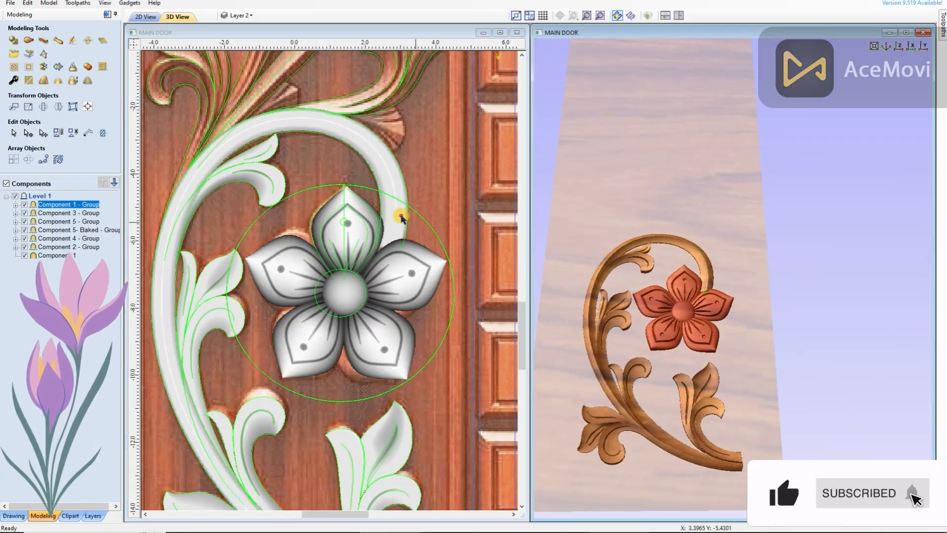
Try fading the curved stem toward its flower end with a strength of 39%
{"action": "left_click", "coordinate": [402, 219]}
{"action": "scroll", "coordinate": [354, 210], "scroll_direction": "down", "scroll_amount": 1}
{"action": "scroll", "coordinate": [263, 187], "scroll_direction": "down", "scroll_amount": 1}
{"action": "left_click", "coordinate": [14, 79]}
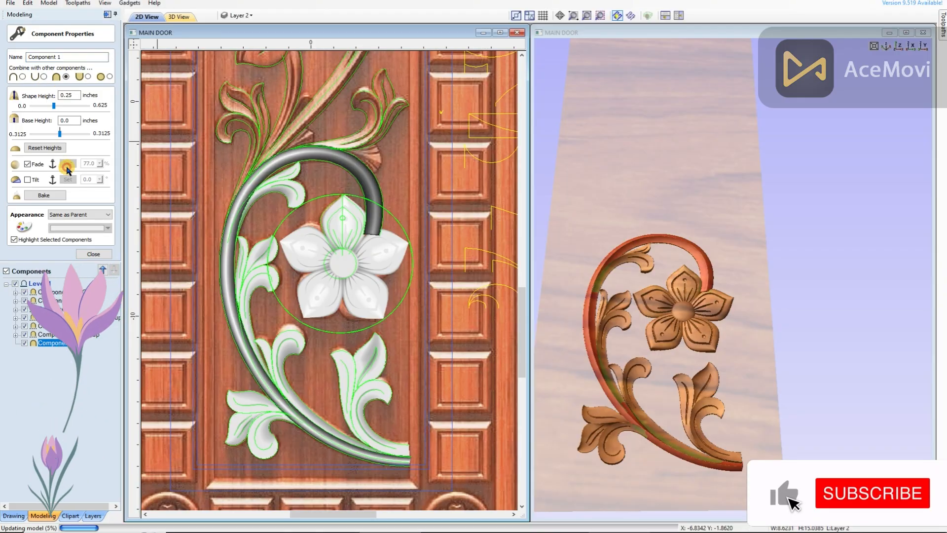
{"action": "left_click", "coordinate": [396, 197]}
{"action": "left_click_drag", "start_coordinate": [100, 163], "coordinate": [83, 176]}
{"action": "left_click_drag", "start_coordinate": [695, 166], "coordinate": [631, 247]}
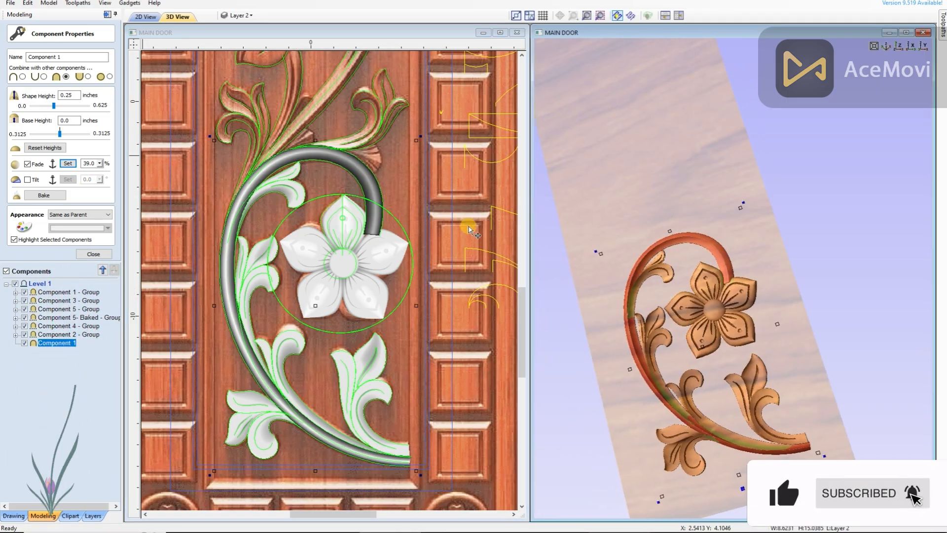
{"action": "left_click", "coordinate": [95, 254]}
Compare the stem and flower with the reference carving by briefly hiding both components
{"action": "scroll", "coordinate": [282, 305], "scroll_direction": "down", "scroll_amount": 5}
{"action": "left_click", "coordinate": [419, 305]}
{"action": "left_click_drag", "start_coordinate": [611, 316], "coordinate": [617, 264]}
{"action": "scroll", "coordinate": [286, 281], "scroll_direction": "up", "scroll_amount": 6}
{"action": "left_click", "coordinate": [376, 298]}
{"action": "left_click", "coordinate": [395, 246], "text": "shift"}
{"action": "left_click", "coordinate": [24, 204]}
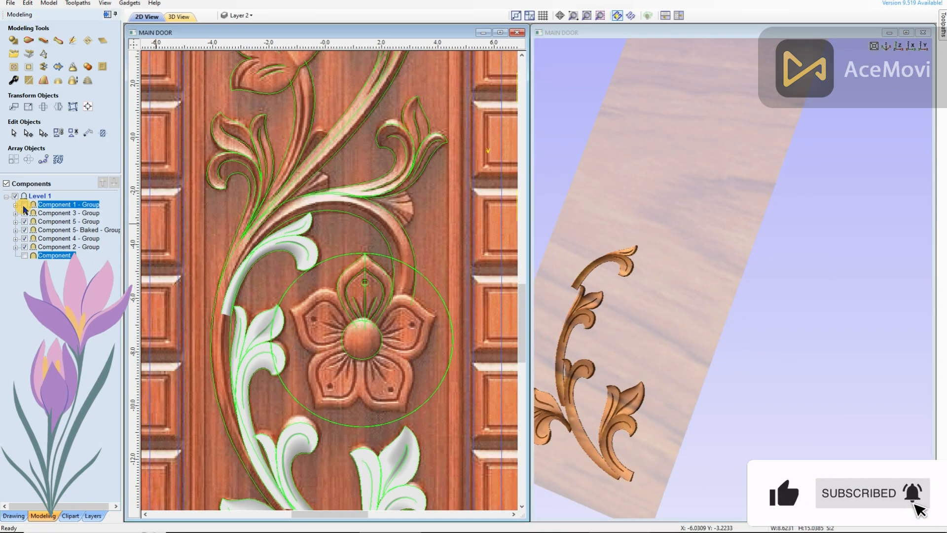
{"action": "left_click", "coordinate": [23, 205]}
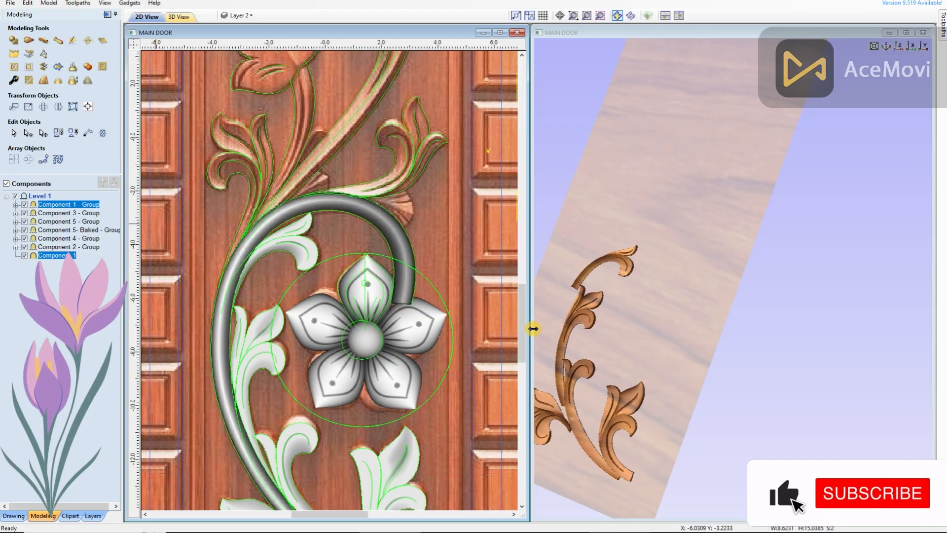
{"action": "scroll", "coordinate": [399, 329], "scroll_direction": "down", "scroll_amount": 2}
{"action": "left_click", "coordinate": [400, 328]}
{"action": "scroll", "coordinate": [401, 327], "scroll_direction": "up", "scroll_amount": 3}
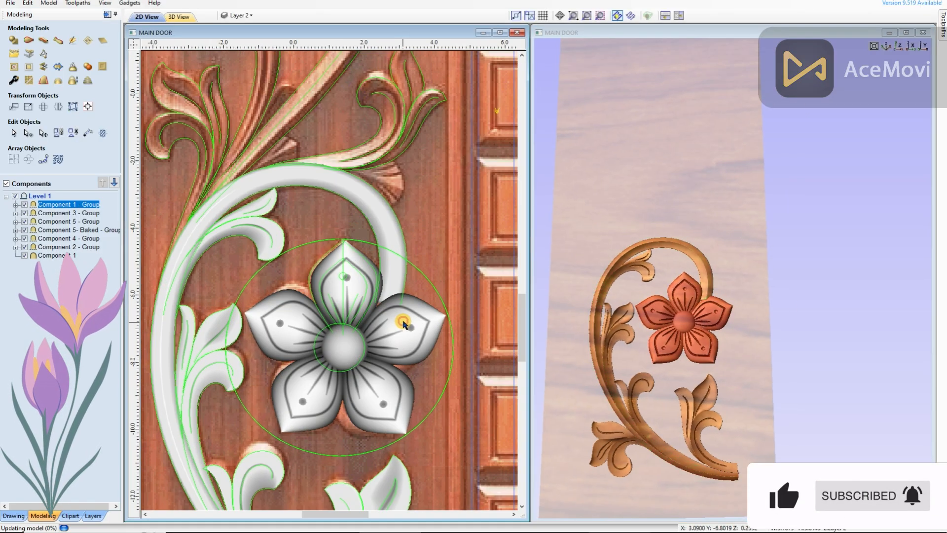
{"action": "scroll", "coordinate": [413, 341], "scroll_direction": "down", "scroll_amount": 2}
{"action": "left_click_drag", "start_coordinate": [783, 375], "coordinate": [696, 321]}
Try adjusting the stem's fade strength again, and turn the fade off
{"action": "left_click", "coordinate": [397, 277]}
{"action": "left_click_drag", "start_coordinate": [768, 296], "coordinate": [690, 296]}
{"action": "left_click", "coordinate": [59, 134]}
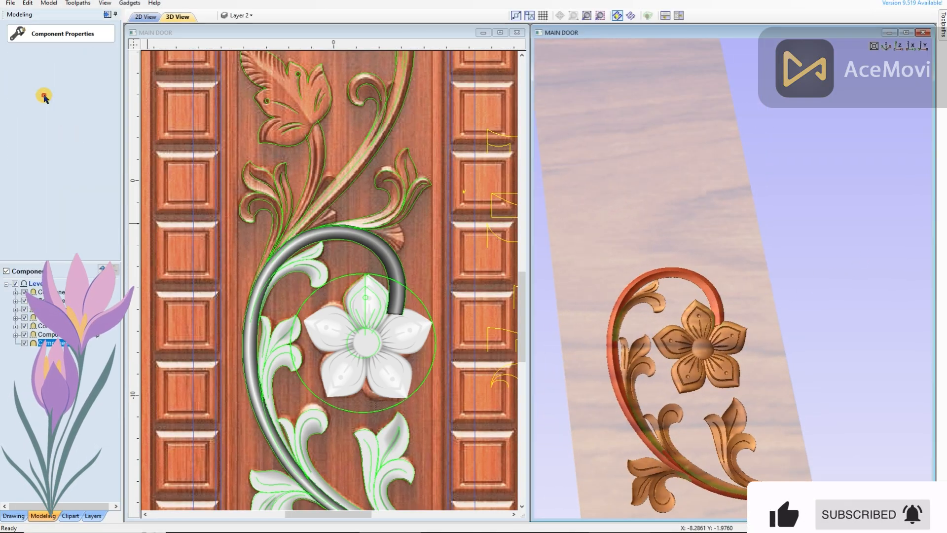
{"action": "left_click_drag", "start_coordinate": [730, 345], "coordinate": [663, 356]}
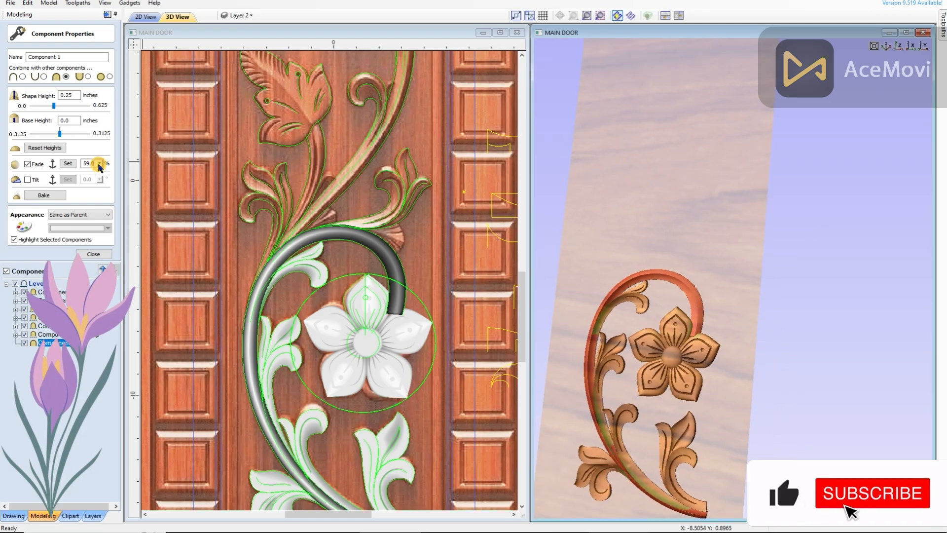
{"action": "left_click_drag", "start_coordinate": [100, 164], "coordinate": [111, 166]}
{"action": "left_click", "coordinate": [733, 175]}
{"action": "left_click", "coordinate": [27, 165]}
{"action": "left_click", "coordinate": [94, 254]}
Draw a diagonal line about 2.8 inches long across the upper bend of the curved stem
{"action": "scroll", "coordinate": [339, 236], "scroll_direction": "up", "scroll_amount": 2}
{"action": "left_click", "coordinate": [14, 516]}
{"action": "left_click", "coordinate": [27, 94]}
{"action": "scroll", "coordinate": [340, 236], "scroll_direction": "up", "scroll_amount": 1}
{"action": "left_click", "coordinate": [420, 206]}
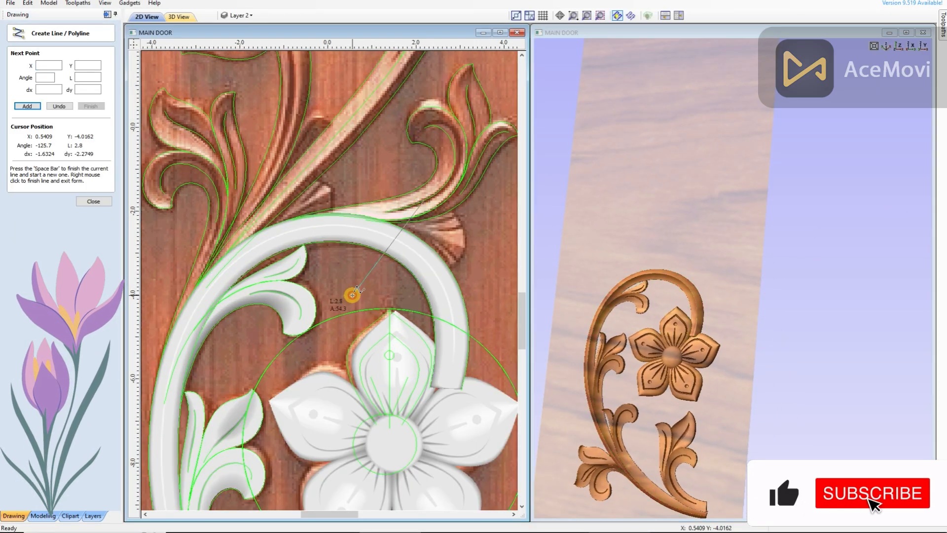
{"action": "left_click", "coordinate": [353, 295]}
{"action": "right_click", "coordinate": [353, 295]}
{"action": "left_click", "coordinate": [419, 262], "text": "shift"}
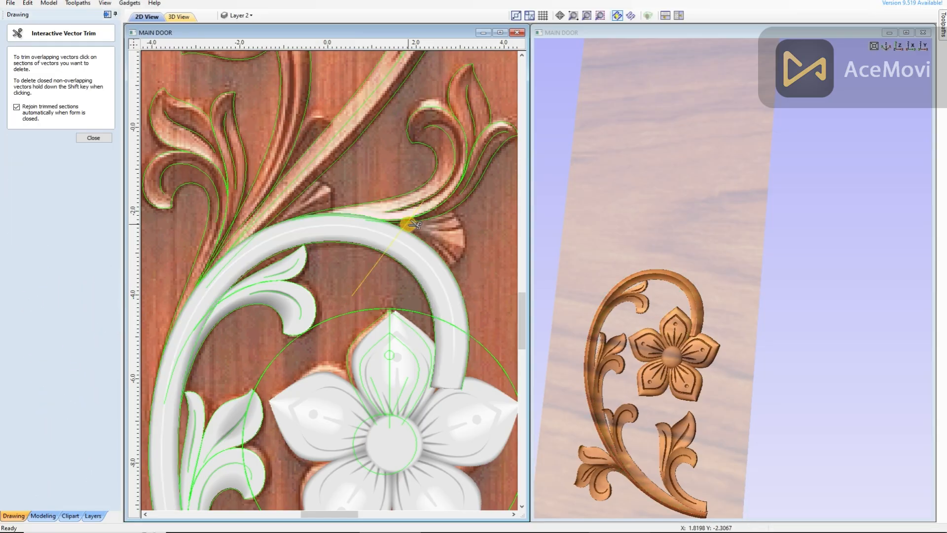
{"action": "left_click", "coordinate": [413, 216]}
{"action": "scroll", "coordinate": [423, 231], "scroll_direction": "down", "scroll_amount": 5}
{"action": "scroll", "coordinate": [425, 235], "scroll_direction": "up", "scroll_amount": 1}
{"action": "left_click", "coordinate": [92, 138]}
{"action": "scroll", "coordinate": [410, 222], "scroll_direction": "up", "scroll_amount": 2}
Try splitting the stem component along the diagonal line
{"action": "left_click", "coordinate": [411, 222]}
{"action": "scroll", "coordinate": [411, 223], "scroll_direction": "up", "scroll_amount": 3}
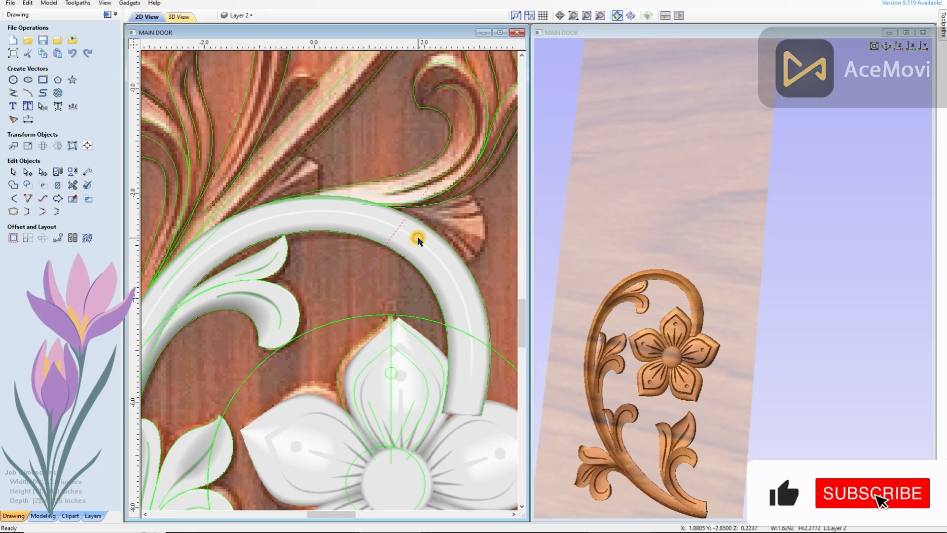
{"action": "scroll", "coordinate": [405, 229], "scroll_direction": "down", "scroll_amount": 2}
{"action": "left_click", "coordinate": [410, 243], "text": "shift"}
{"action": "left_click", "coordinate": [43, 516]}
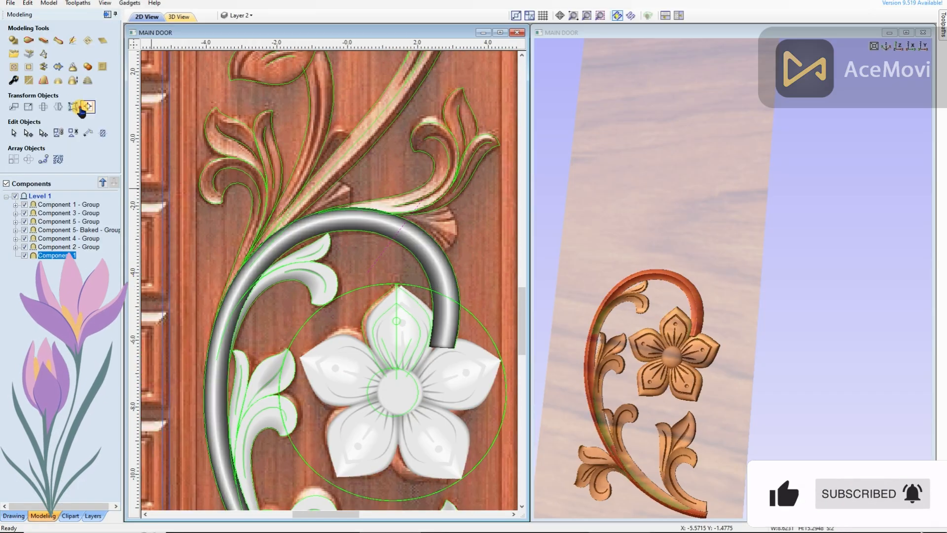
{"action": "left_click", "coordinate": [60, 67]}
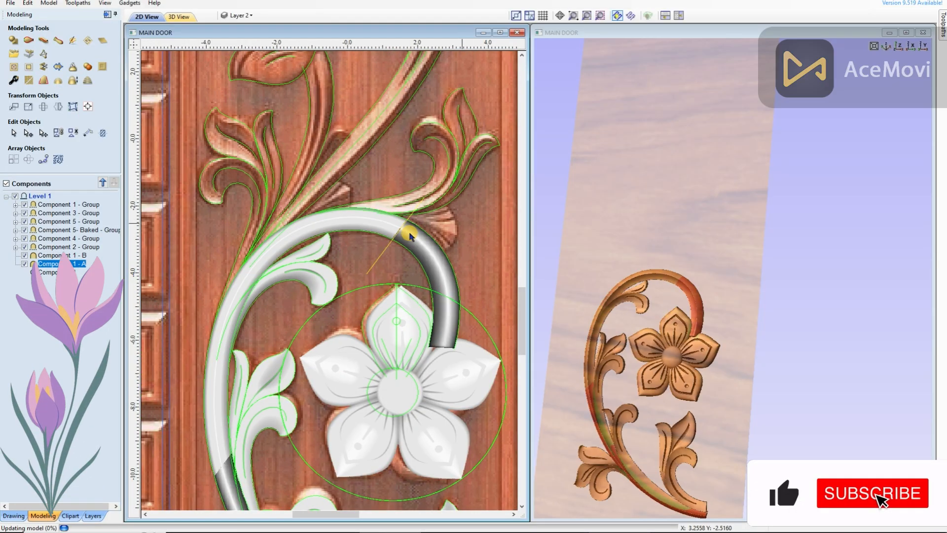
Extend the diagonal line into a joined outline around the stem's flower end and split the stem component with it
{"action": "key", "text": "l"}
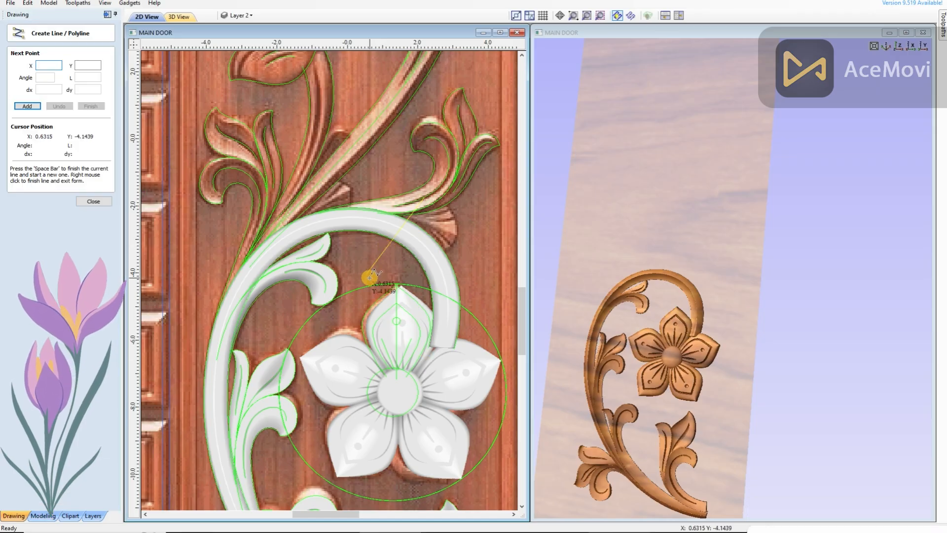
{"action": "right_click", "coordinate": [423, 217]}
{"action": "left_click", "coordinate": [27, 213]}
{"action": "left_click", "coordinate": [410, 233], "text": "shift"}
{"action": "left_click", "coordinate": [43, 515]}
{"action": "left_click", "coordinate": [44, 67]}
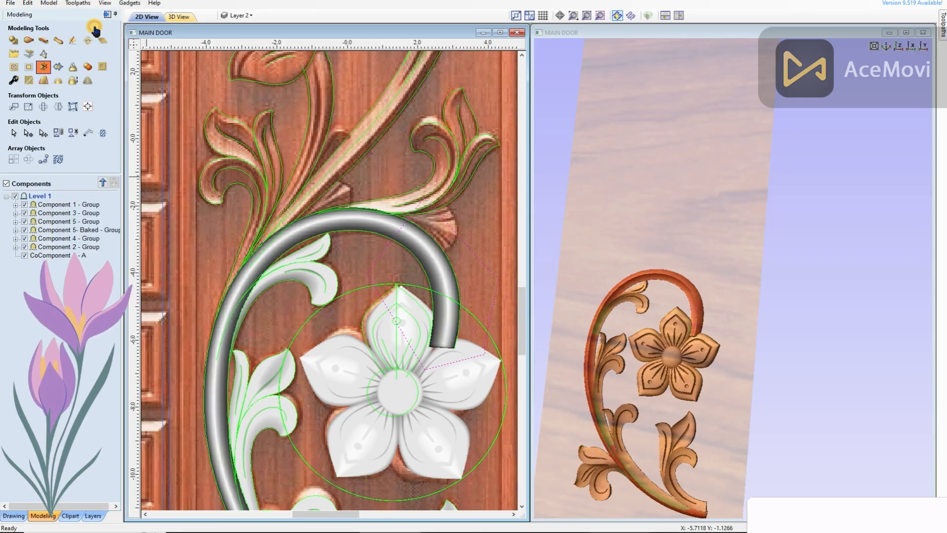
Fade the separated stem end toward the flower with a strength of 50%
{"action": "left_click", "coordinate": [751, 325]}
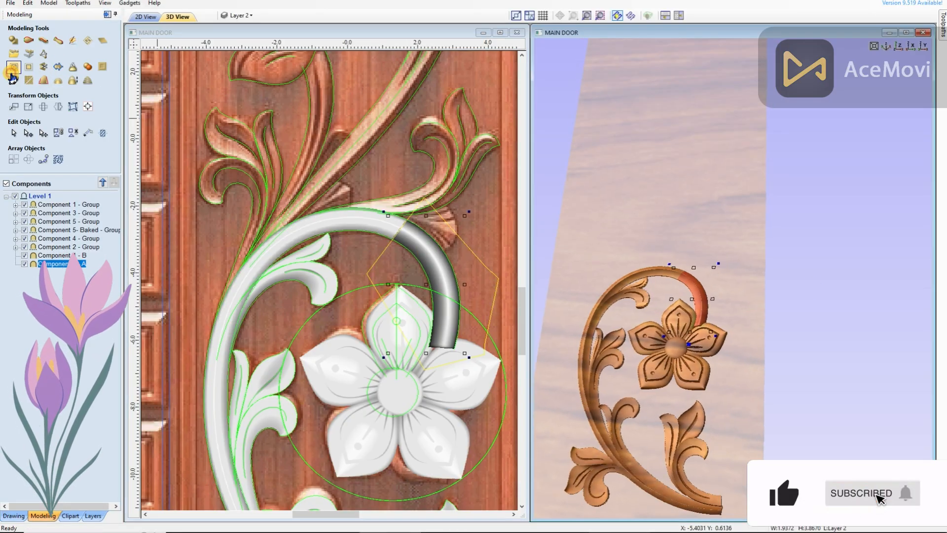
{"action": "left_click", "coordinate": [14, 67]}
{"action": "left_click", "coordinate": [479, 230]}
{"action": "left_click", "coordinate": [471, 386]}
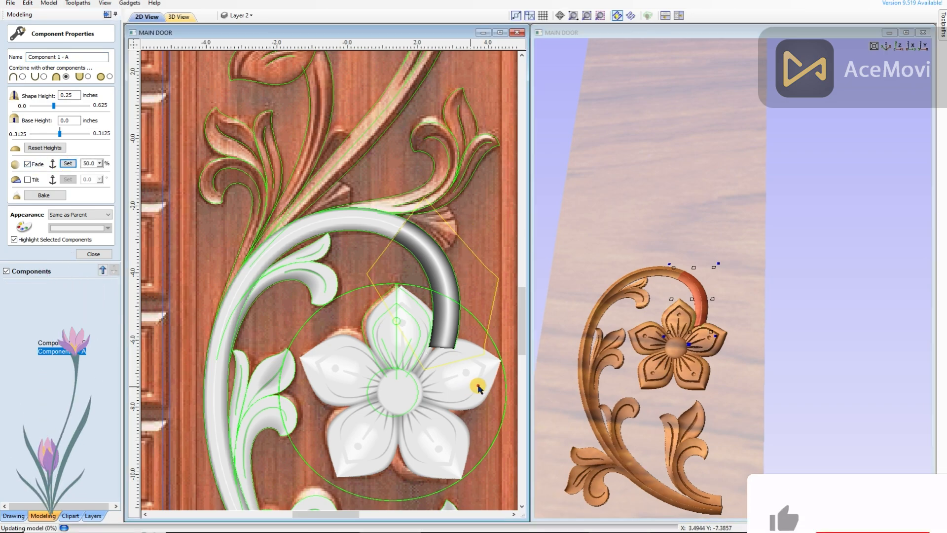
{"action": "scroll", "coordinate": [777, 386], "scroll_direction": "up", "scroll_amount": 3}
{"action": "left_click_drag", "start_coordinate": [777, 386], "coordinate": [755, 385]}
{"action": "left_click", "coordinate": [94, 254]}
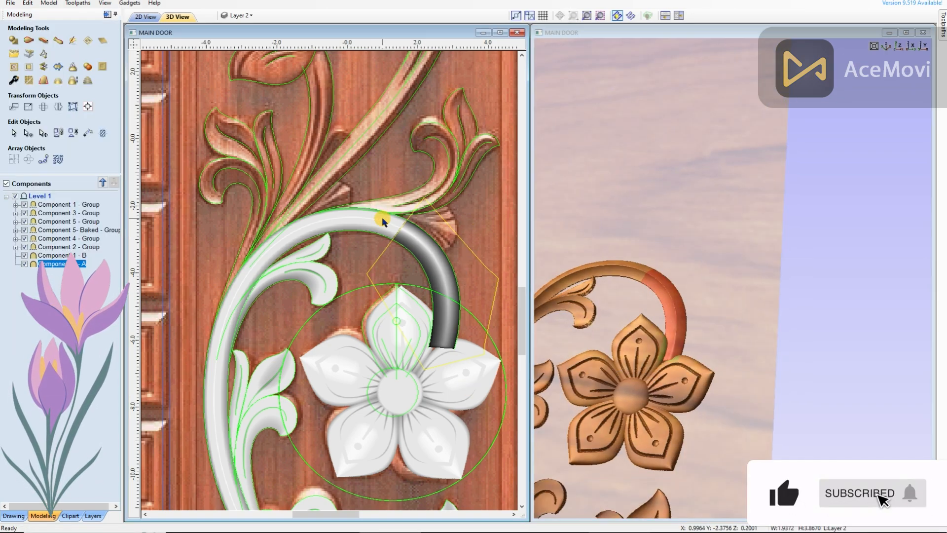
Bake the faded stem end and the rest of the stem into one component
{"action": "left_click", "coordinate": [383, 220], "text": "shift"}
{"action": "left_click", "coordinate": [784, 292]}
{"action": "scroll", "coordinate": [784, 292], "scroll_direction": "down", "scroll_amount": 5}
{"action": "mouse_move", "coordinate": [784, 292]}
{"action": "left_mouse_down"}
{"action": "mouse_move", "coordinate": [670, 311]}
{"action": "mouse_move", "coordinate": [776, 290]}
{"action": "left_mouse_up"}
{"action": "scroll", "coordinate": [367, 305], "scroll_direction": "down", "scroll_amount": 4}
{"action": "left_click", "coordinate": [376, 307]}
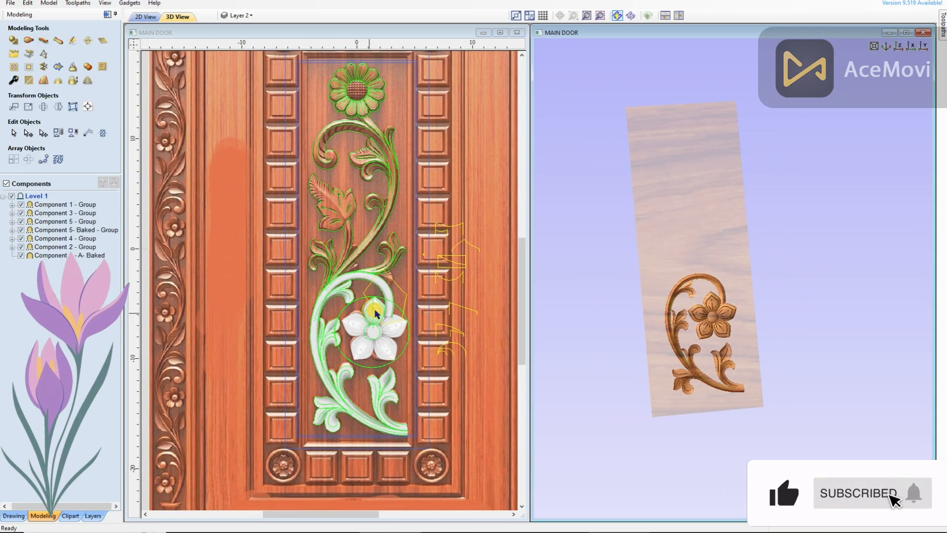
Save the current door project
{"action": "scroll", "coordinate": [390, 291], "scroll_direction": "up", "scroll_amount": 1}
{"action": "scroll", "coordinate": [400, 284], "scroll_direction": "up", "scroll_amount": 1}
{"action": "scroll", "coordinate": [393, 305], "scroll_direction": "down", "scroll_amount": 1}
{"action": "scroll", "coordinate": [394, 307], "scroll_direction": "up", "scroll_amount": 2}
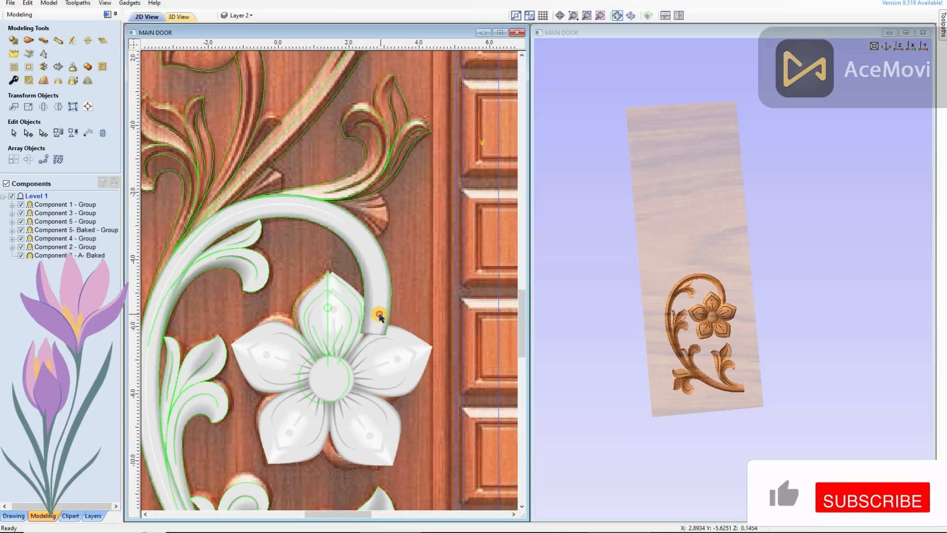
{"action": "scroll", "coordinate": [379, 315], "scroll_direction": "down", "scroll_amount": 4}
{"action": "left_click", "coordinate": [13, 516]}
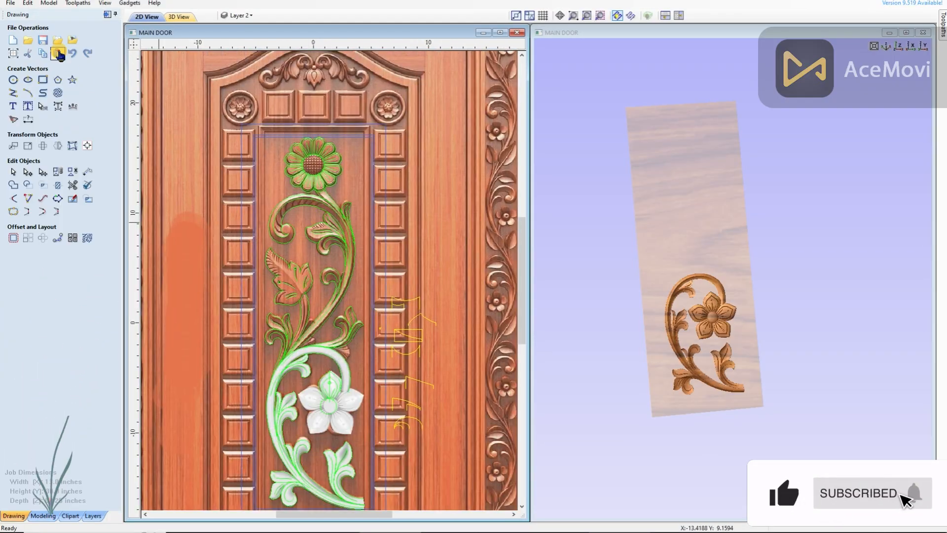
{"action": "left_click", "coordinate": [28, 41]}
{"action": "left_click", "coordinate": [919, 515]}
{"action": "left_click", "coordinate": [42, 40]}
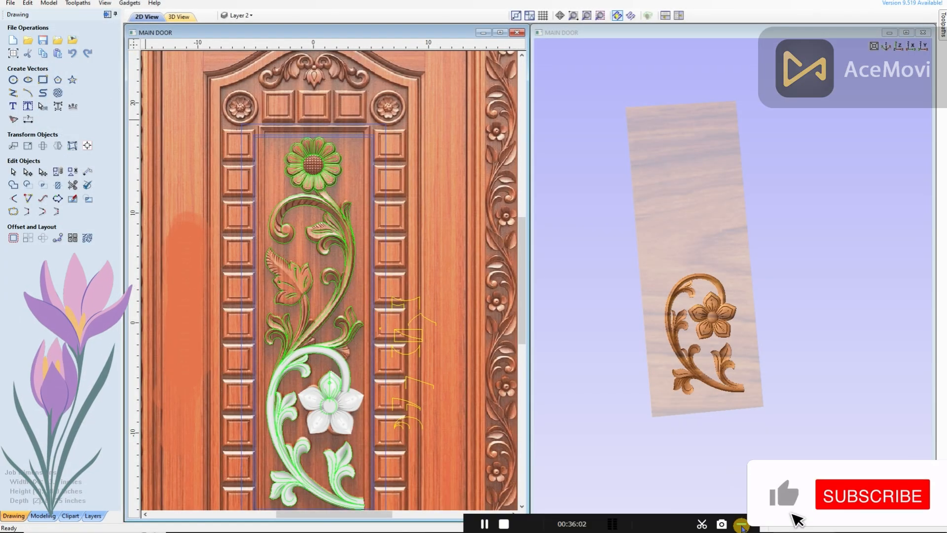
Select the outline curves of the three-lobed leaf above the curved stem
{"action": "scroll", "coordinate": [362, 244], "scroll_direction": "up", "scroll_amount": 5}
{"action": "left_click", "coordinate": [361, 214]}
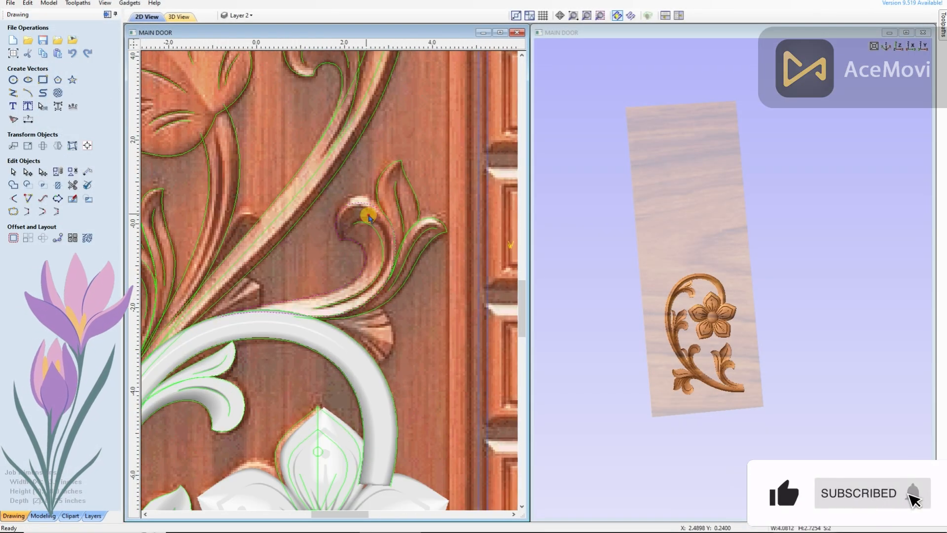
{"action": "left_click", "coordinate": [432, 242], "text": "shift"}
{"action": "scroll", "coordinate": [433, 250], "scroll_direction": "down", "scroll_amount": 1}
{"action": "left_click", "coordinate": [43, 516]}
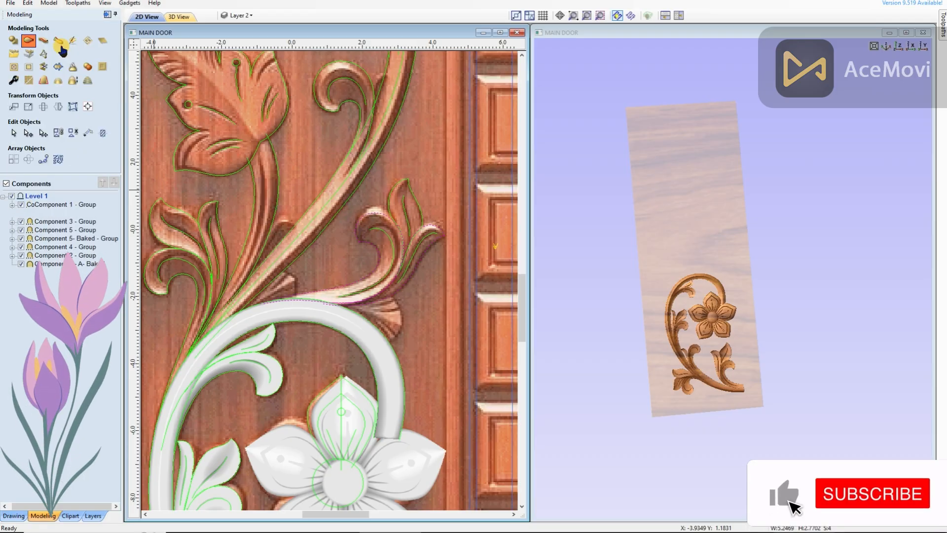
{"action": "left_click", "coordinate": [28, 41]}
{"action": "left_click", "coordinate": [87, 62]}
{"action": "scroll", "coordinate": [288, 177], "scroll_direction": "down", "scroll_amount": 3}
{"action": "left_click", "coordinate": [440, 267]}
{"action": "scroll", "coordinate": [320, 243], "scroll_direction": "up", "scroll_amount": 3}
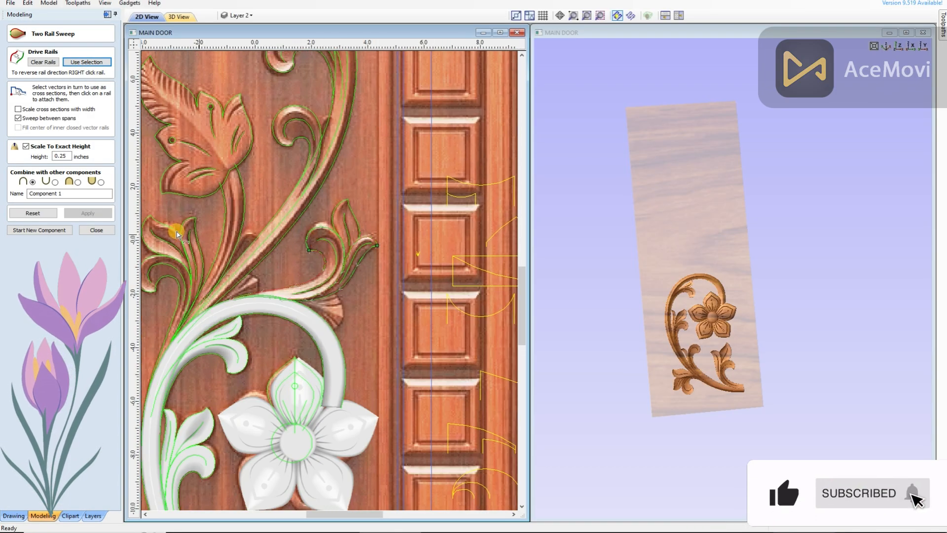
{"action": "left_click", "coordinate": [307, 252]}
{"action": "scroll", "coordinate": [307, 251], "scroll_direction": "up", "scroll_amount": 3}
{"action": "left_click", "coordinate": [96, 230]}
Set up a Two Rail Sweep using the leaf's outlines as drive rails and attach the profile curve beside the panel
{"action": "left_click", "coordinate": [307, 260]}
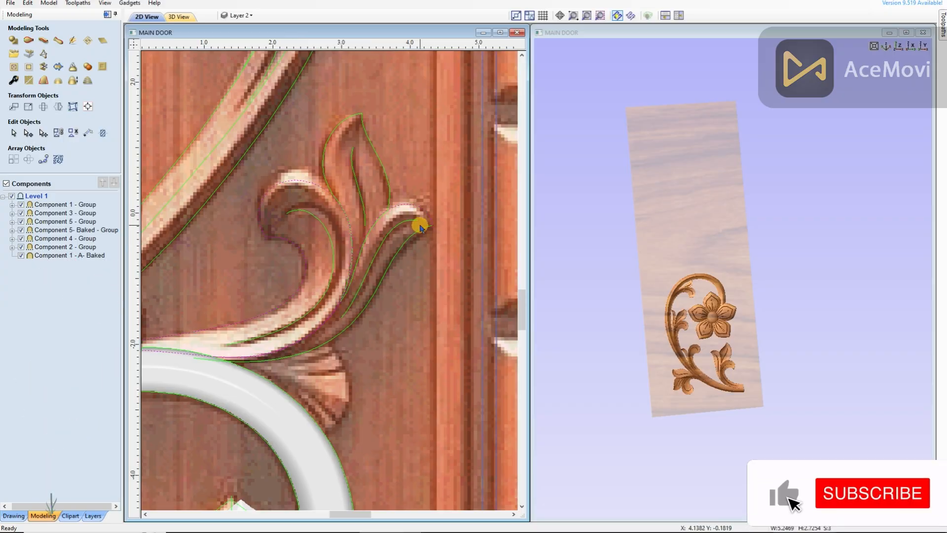
{"action": "left_click", "coordinate": [28, 41]}
{"action": "left_click", "coordinate": [89, 62]}
{"action": "scroll", "coordinate": [341, 275], "scroll_direction": "down", "scroll_amount": 3}
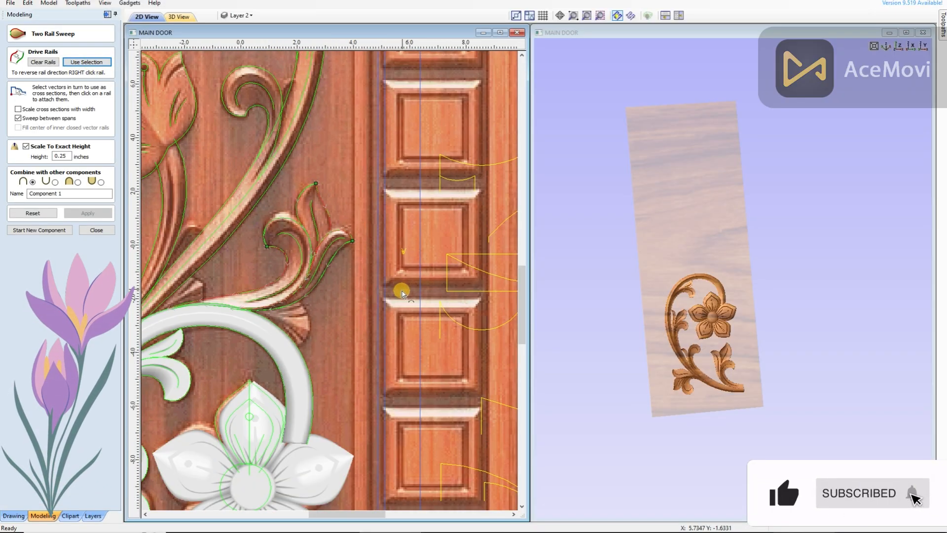
{"action": "left_click", "coordinate": [456, 277]}
{"action": "left_click", "coordinate": [349, 266]}
Place cross-sections along the leaf's lobes and apply the sweep at an exact height of 0.25 inches with the Merge combine mode
{"action": "scroll", "coordinate": [340, 265], "scroll_direction": "up", "scroll_amount": 2}
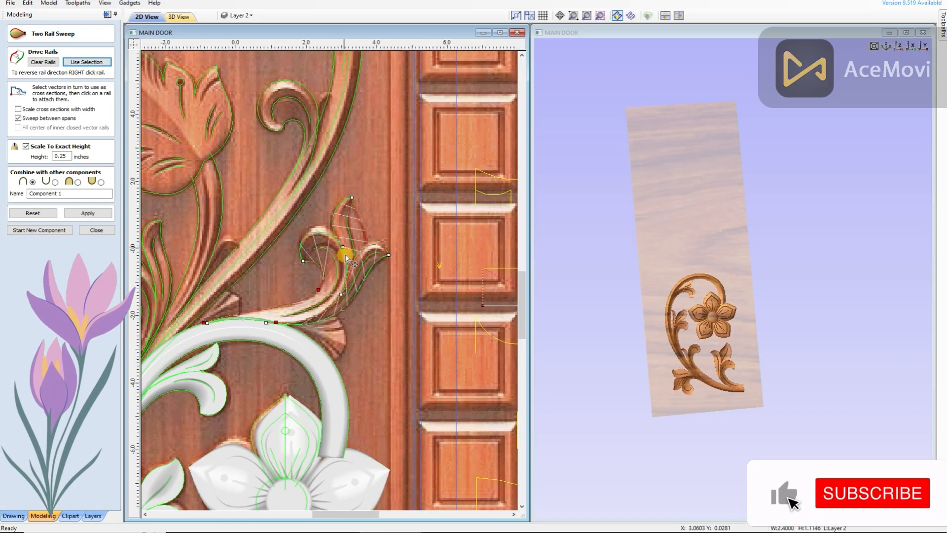
{"action": "scroll", "coordinate": [363, 281], "scroll_direction": "up", "scroll_amount": 2}
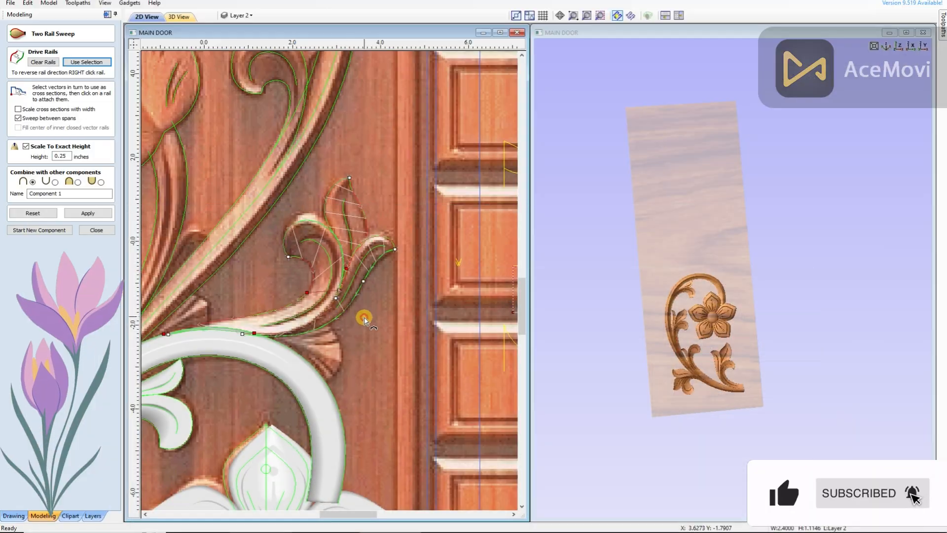
{"action": "scroll", "coordinate": [363, 284], "scroll_direction": "up", "scroll_amount": 2}
{"action": "scroll", "coordinate": [264, 296], "scroll_direction": "up", "scroll_amount": 1}
{"action": "scroll", "coordinate": [333, 256], "scroll_direction": "down", "scroll_amount": 1}
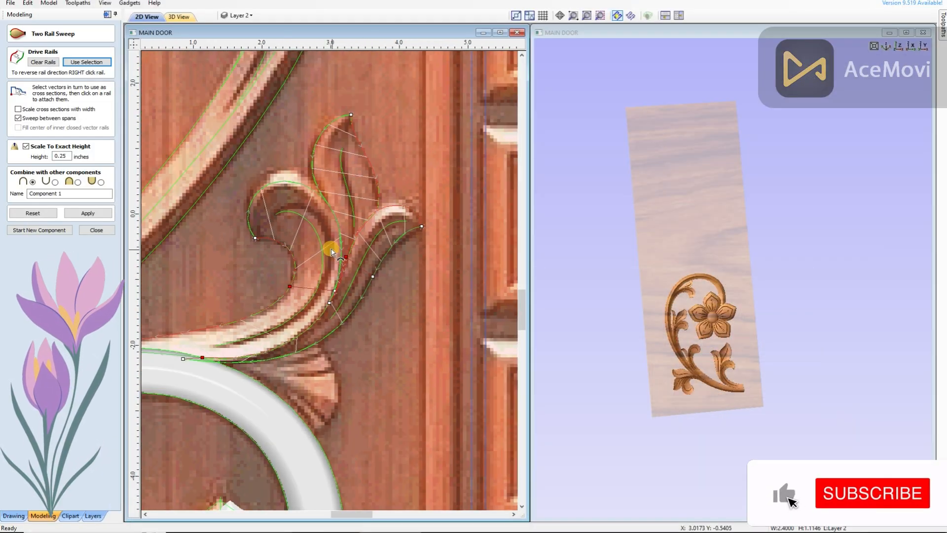
{"action": "scroll", "coordinate": [317, 249], "scroll_direction": "down", "scroll_amount": 4}
{"action": "left_click", "coordinate": [87, 213]}
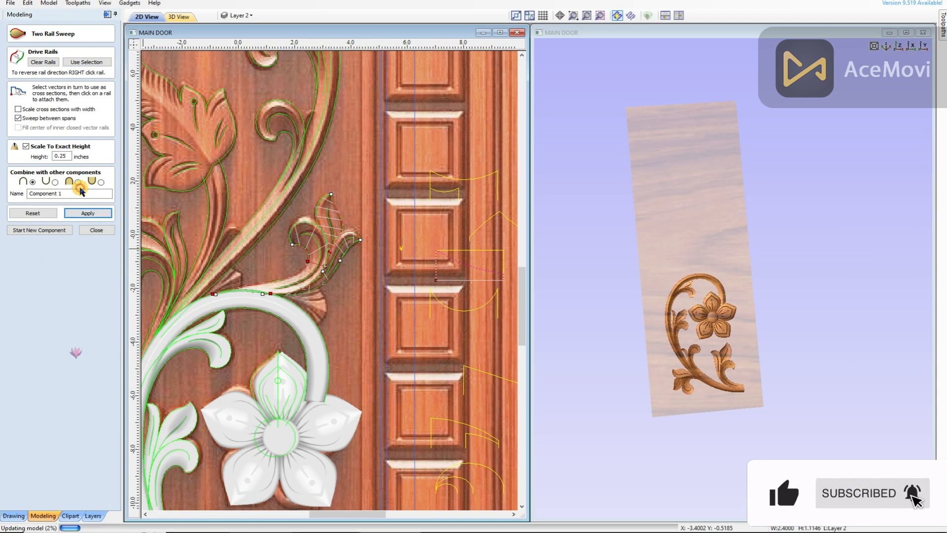
{"action": "left_click", "coordinate": [78, 183]}
{"action": "scroll", "coordinate": [804, 292], "scroll_direction": "up", "scroll_amount": 5}
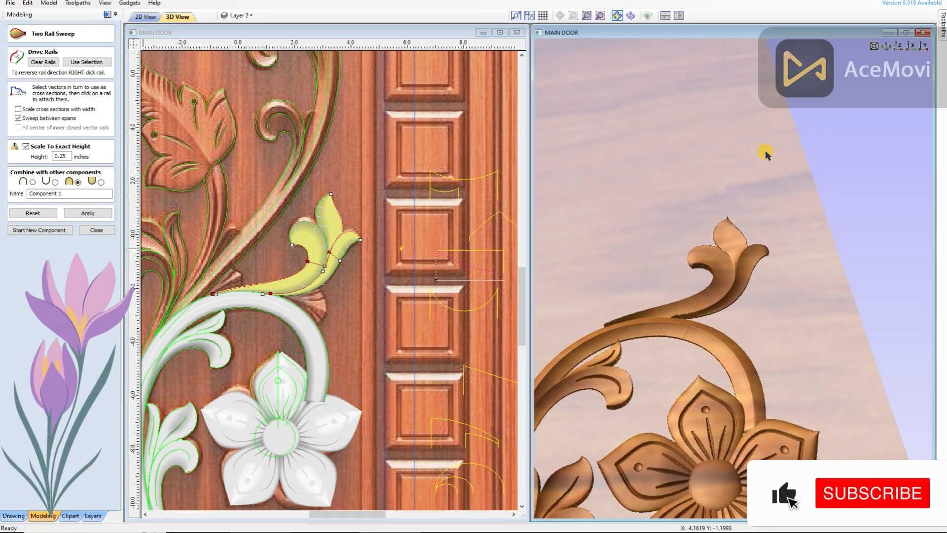
Adjust the cross-sections at the base of the leaf's curled lobe and reapply the sweep
{"action": "right_click", "coordinate": [310, 251]}
{"action": "left_click", "coordinate": [347, 296]}
{"action": "left_click", "coordinate": [88, 214]}
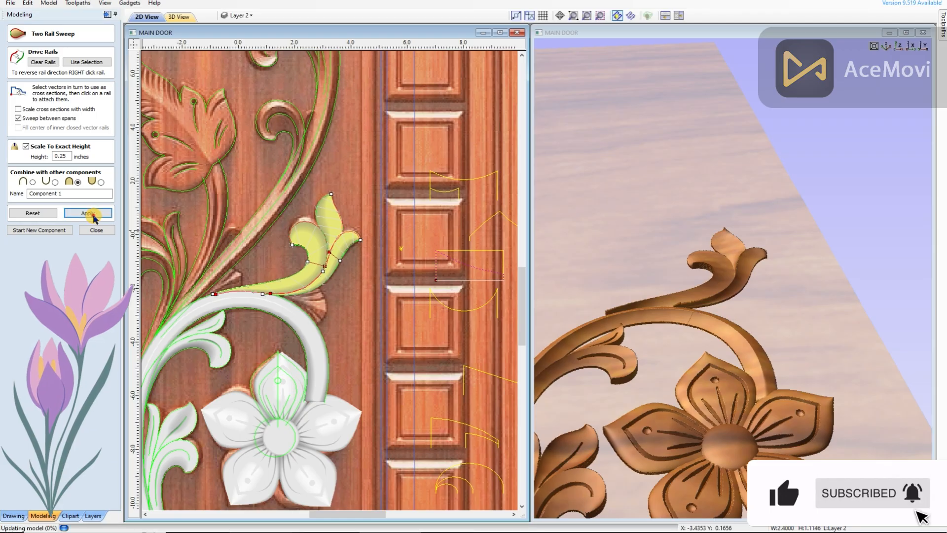
{"action": "scroll", "coordinate": [688, 335], "scroll_direction": "up", "scroll_amount": 2}
{"action": "left_click_drag", "start_coordinate": [687, 334], "coordinate": [769, 277]}
{"action": "scroll", "coordinate": [740, 281], "scroll_direction": "up", "scroll_amount": 1}
{"action": "scroll", "coordinate": [298, 285], "scroll_direction": "up", "scroll_amount": 1}
{"action": "left_click_drag", "start_coordinate": [698, 301], "coordinate": [602, 332]}
Reshape the inner rail between the leaf's lobes by node editing and reapply the sweep
{"action": "scroll", "coordinate": [315, 276], "scroll_direction": "up", "scroll_amount": 3}
{"action": "left_click", "coordinate": [317, 274]}
{"action": "scroll", "coordinate": [317, 274], "scroll_direction": "up", "scroll_amount": 3}
{"action": "key", "text": "n"}
{"action": "left_click", "coordinate": [408, 131]}
{"action": "scroll", "coordinate": [415, 135], "scroll_direction": "down", "scroll_amount": 1}
{"action": "scroll", "coordinate": [363, 246], "scroll_direction": "up", "scroll_amount": 1}
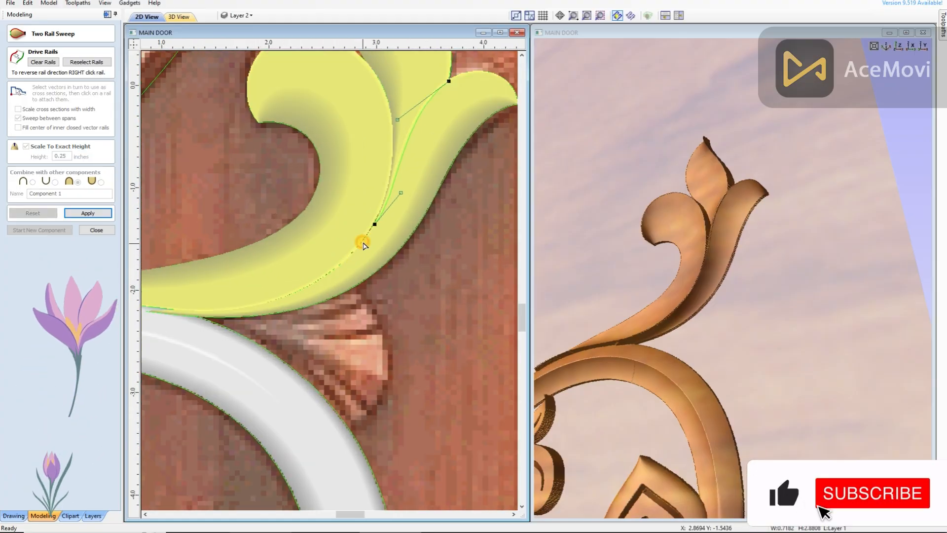
{"action": "left_click", "coordinate": [328, 326]}
{"action": "left_click", "coordinate": [92, 212]}
{"action": "left_click_drag", "start_coordinate": [753, 292], "coordinate": [725, 277]}
{"action": "scroll", "coordinate": [323, 295], "scroll_direction": "down", "scroll_amount": 6}
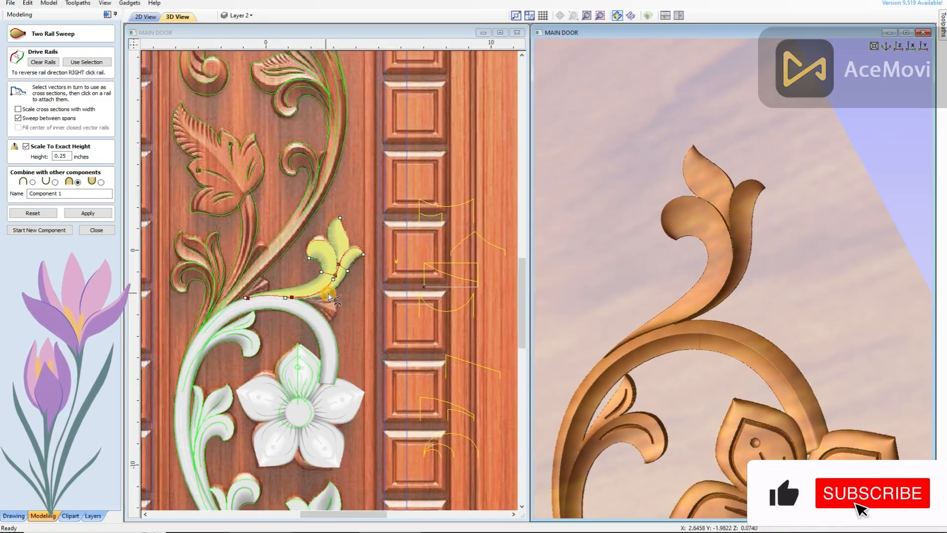
Delete the extra cross-section below the curled lobe, place one across the upper lobe and reapply the sweep
{"action": "scroll", "coordinate": [329, 295], "scroll_direction": "up", "scroll_amount": 6}
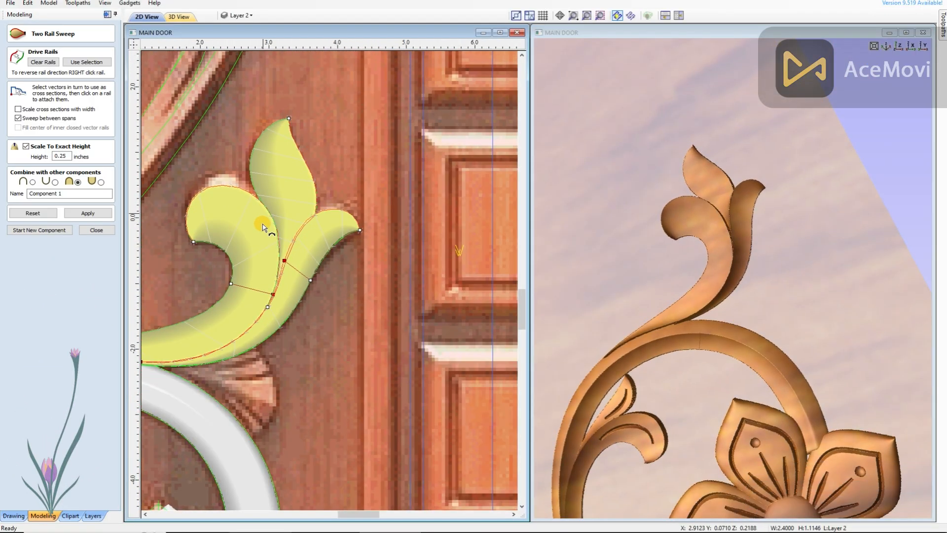
{"action": "scroll", "coordinate": [271, 306], "scroll_direction": "up", "scroll_amount": 4}
{"action": "scroll", "coordinate": [271, 327], "scroll_direction": "down", "scroll_amount": 3}
{"action": "right_click", "coordinate": [194, 312]}
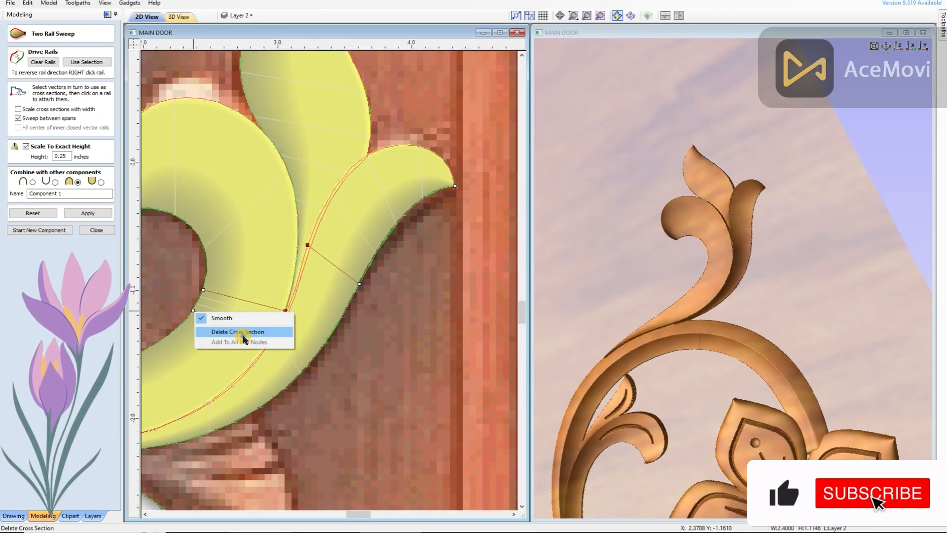
{"action": "left_click", "coordinate": [242, 333]}
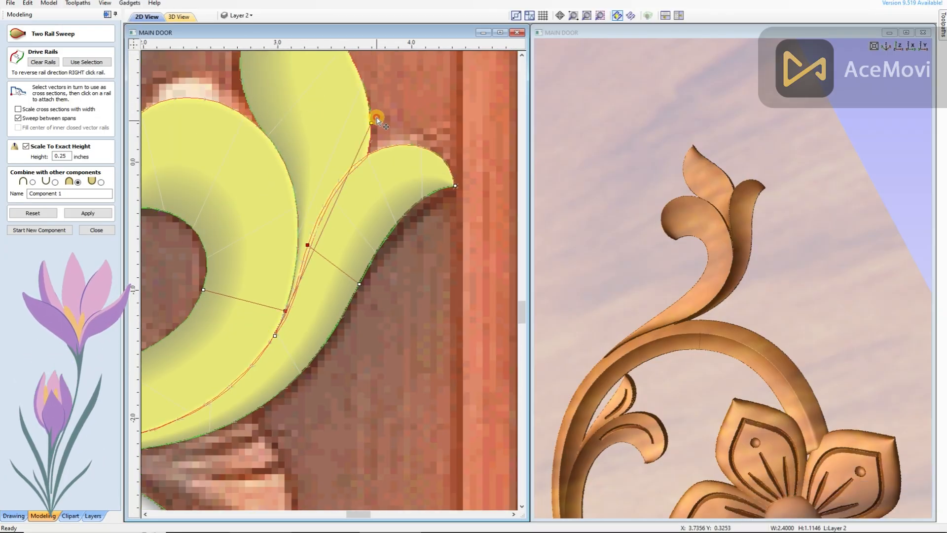
{"action": "left_click", "coordinate": [83, 213]}
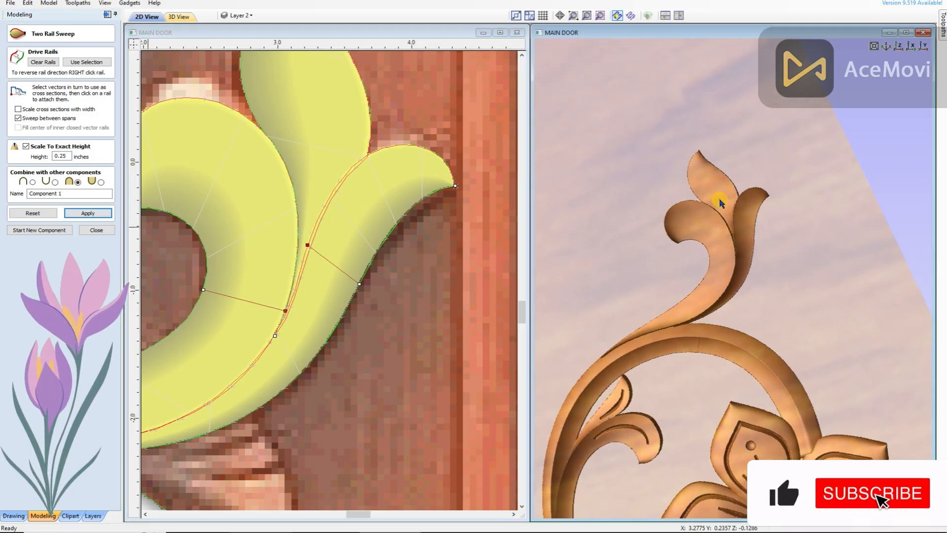
{"action": "left_click", "coordinate": [87, 212]}
{"action": "mouse_move", "coordinate": [729, 170]}
{"action": "left_mouse_down"}
{"action": "mouse_move", "coordinate": [756, 269]}
{"action": "mouse_move", "coordinate": [652, 241]}
{"action": "left_mouse_up"}
{"action": "scroll", "coordinate": [279, 307], "scroll_direction": "down", "scroll_amount": 4}
{"action": "scroll", "coordinate": [292, 327], "scroll_direction": "up", "scroll_amount": 3}
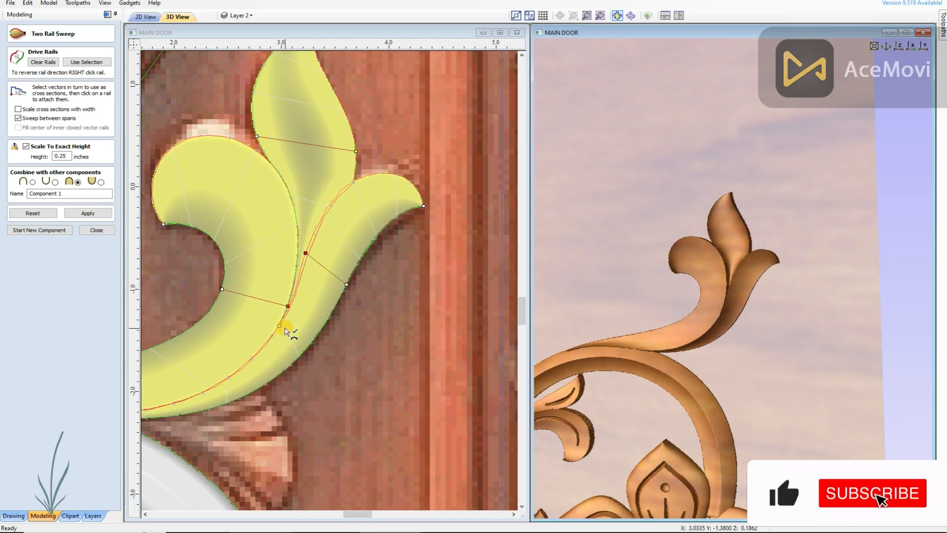
Delete the redundant cross-sections where the lobes join at the leaf's base
{"action": "right_click", "coordinate": [285, 327]}
{"action": "left_click", "coordinate": [321, 357]}
{"action": "scroll", "coordinate": [289, 338], "scroll_direction": "up", "scroll_amount": 3}
{"action": "right_click", "coordinate": [272, 315]}
{"action": "left_click", "coordinate": [297, 336]}
{"action": "scroll", "coordinate": [272, 316], "scroll_direction": "up", "scroll_amount": 3}
{"action": "right_click", "coordinate": [272, 316]}
{"action": "left_click", "coordinate": [292, 335]}
Delete the higher of the two cross-sections on the upper lobe and reapply the sweep
{"action": "scroll", "coordinate": [283, 325], "scroll_direction": "down", "scroll_amount": 3}
{"action": "scroll", "coordinate": [282, 325], "scroll_direction": "down", "scroll_amount": 3}
{"action": "right_click", "coordinate": [345, 183]}
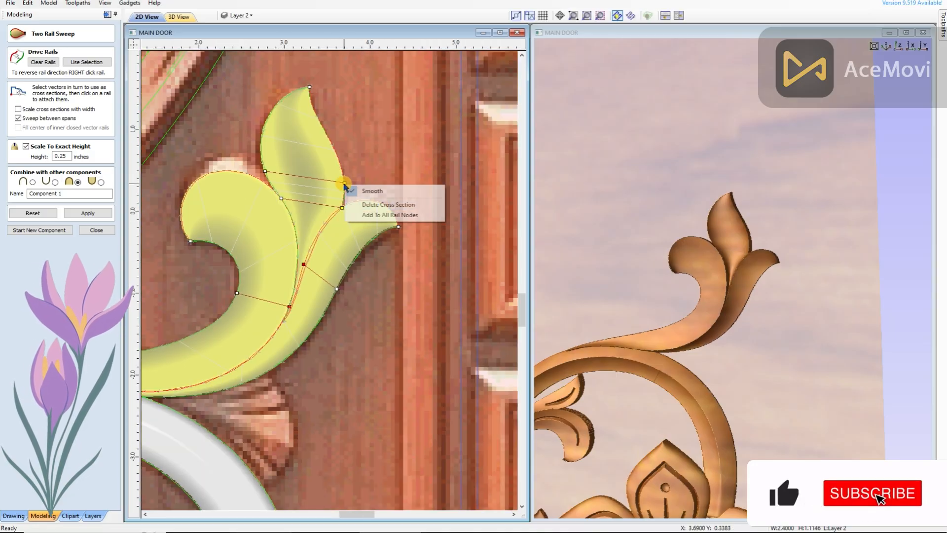
{"action": "left_click", "coordinate": [365, 203]}
{"action": "scroll", "coordinate": [280, 215], "scroll_direction": "down", "scroll_amount": 5}
{"action": "scroll", "coordinate": [282, 224], "scroll_direction": "up", "scroll_amount": 4}
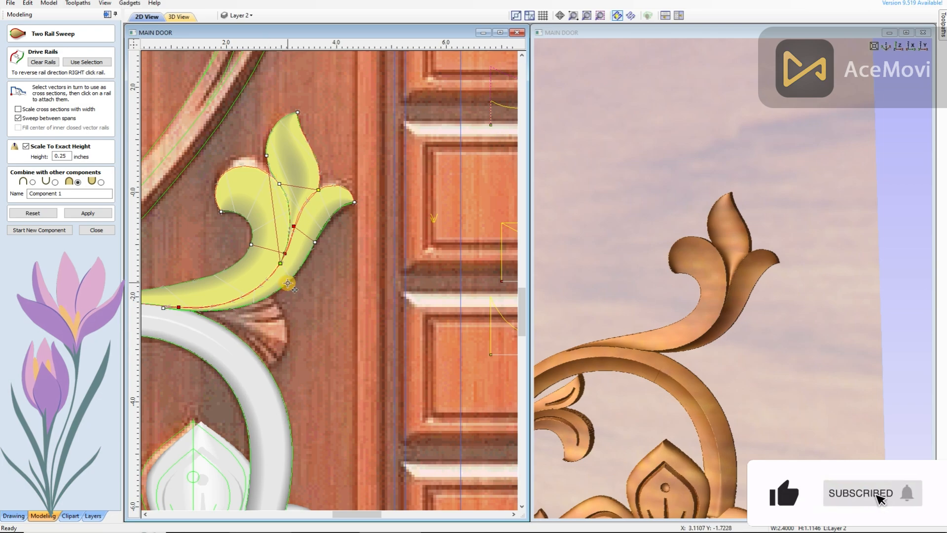
{"action": "left_click", "coordinate": [88, 213]}
{"action": "left_click_drag", "start_coordinate": [738, 212], "coordinate": [730, 256]}
{"action": "scroll", "coordinate": [341, 268], "scroll_direction": "down", "scroll_amount": 3}
{"action": "left_click_drag", "start_coordinate": [745, 306], "coordinate": [567, 282]}
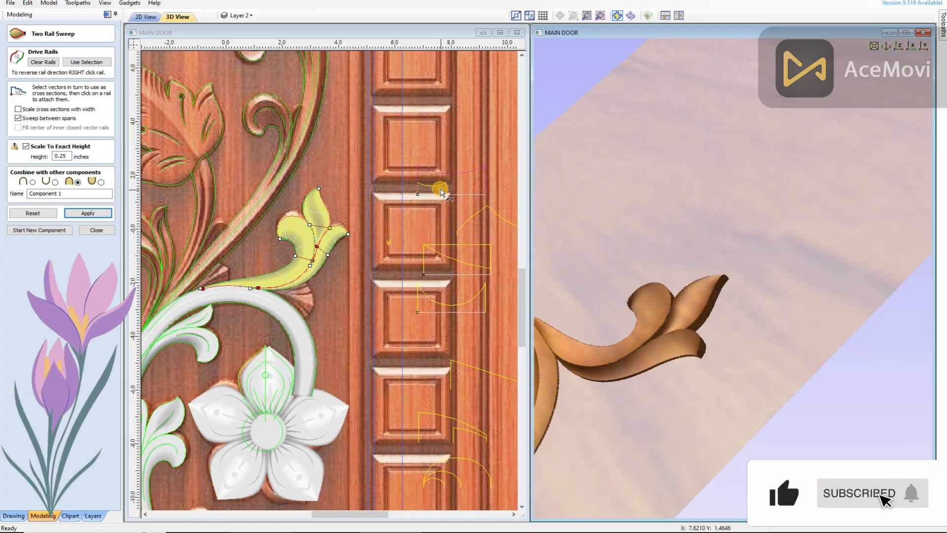
Assign a different profile curve from beside the panel to the leaf's upper lobe and reapply the sweep
{"action": "left_click", "coordinate": [440, 190]}
{"action": "scroll", "coordinate": [447, 189], "scroll_direction": "up", "scroll_amount": 2}
{"action": "scroll", "coordinate": [303, 191], "scroll_direction": "up", "scroll_amount": 2}
{"action": "left_click", "coordinate": [89, 213]}
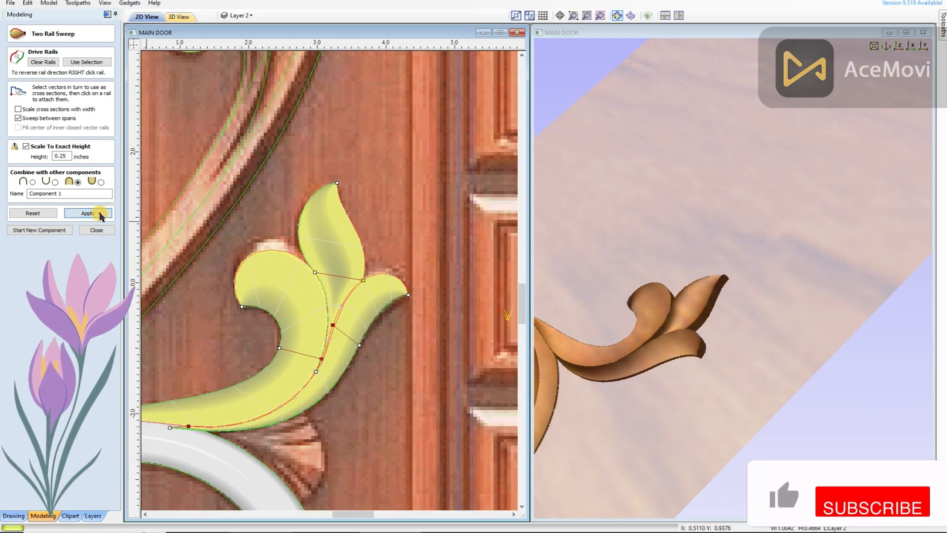
{"action": "left_click_drag", "start_coordinate": [711, 208], "coordinate": [770, 198]}
{"action": "scroll", "coordinate": [355, 253], "scroll_direction": "down", "scroll_amount": 1}
{"action": "scroll", "coordinate": [356, 264], "scroll_direction": "up", "scroll_amount": 1}
Move the upper lobe's cross-section higher, across the lobe's widest part, and reapply the sweep
{"action": "left_click", "coordinate": [341, 274]}
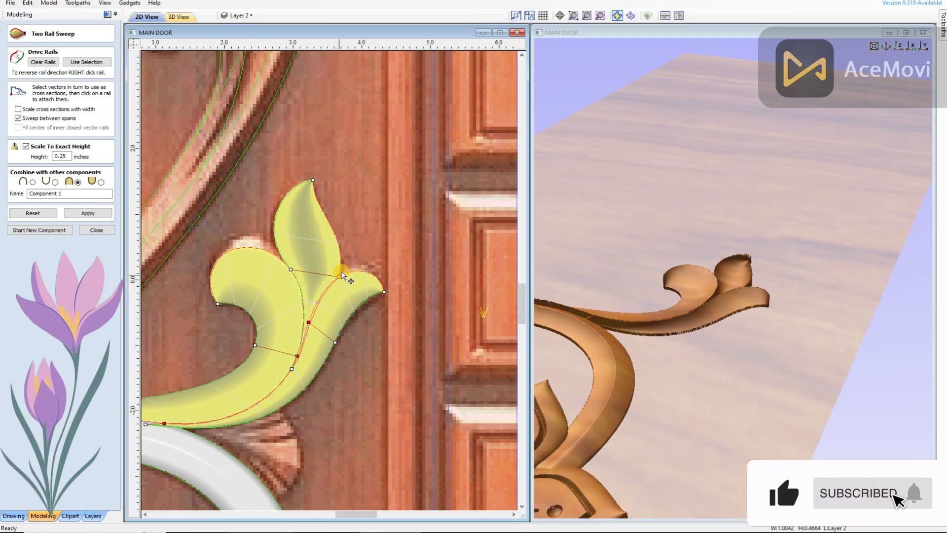
{"action": "scroll", "coordinate": [296, 257], "scroll_direction": "down", "scroll_amount": 1}
{"action": "scroll", "coordinate": [315, 190], "scroll_direction": "up", "scroll_amount": 2}
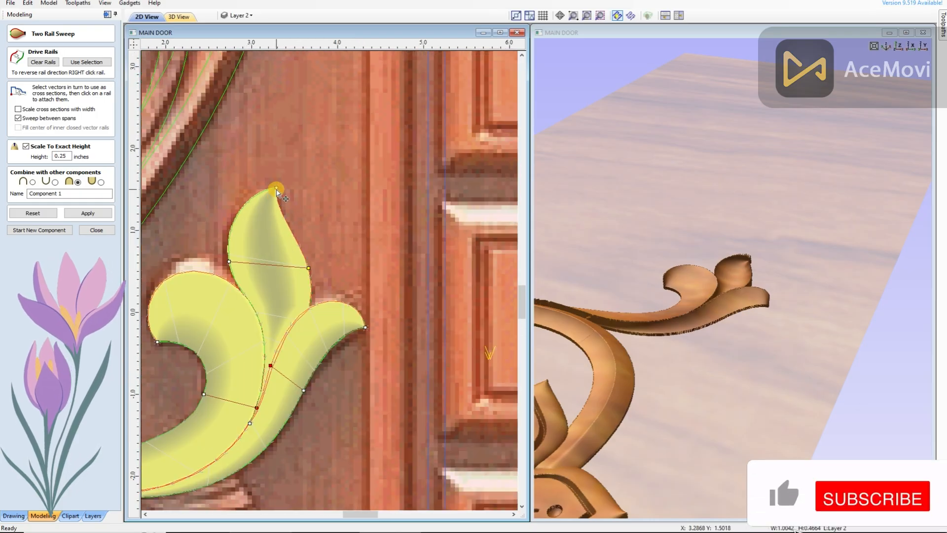
{"action": "left_click", "coordinate": [88, 213]}
{"action": "left_click_drag", "start_coordinate": [745, 222], "coordinate": [778, 311]}
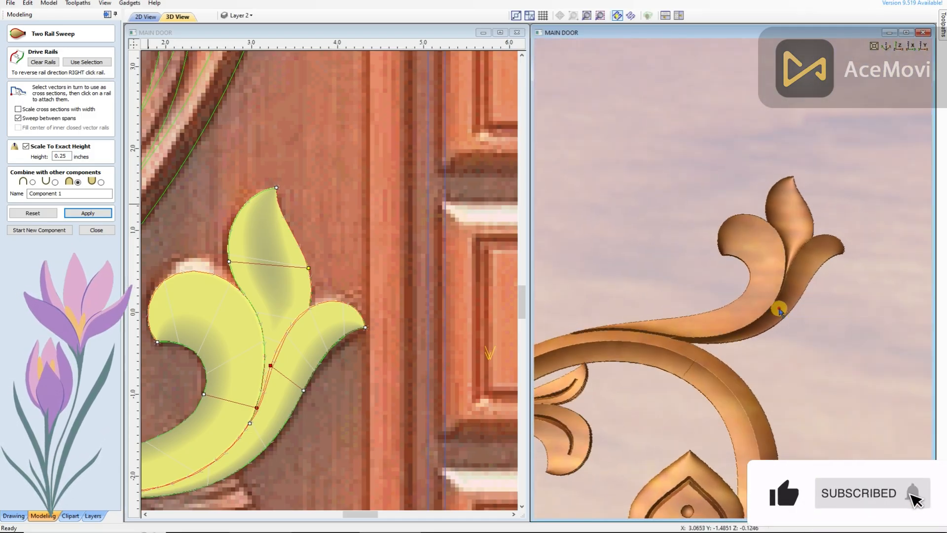
Extend the lower rail at the leaf's tail over the curved stem by node editing and reapply the sweep
{"action": "scroll", "coordinate": [417, 296], "scroll_direction": "down", "scroll_amount": 3}
{"action": "middle_click_drag", "start_coordinate": [350, 402], "coordinate": [423, 366]}
{"action": "scroll", "coordinate": [304, 355], "scroll_direction": "up", "scroll_amount": 1}
{"action": "key", "text": "n"}
{"action": "left_click", "coordinate": [304, 357]}
{"action": "scroll", "coordinate": [304, 357], "scroll_direction": "down", "scroll_amount": 1}
{"action": "scroll", "coordinate": [247, 353], "scroll_direction": "up", "scroll_amount": 2}
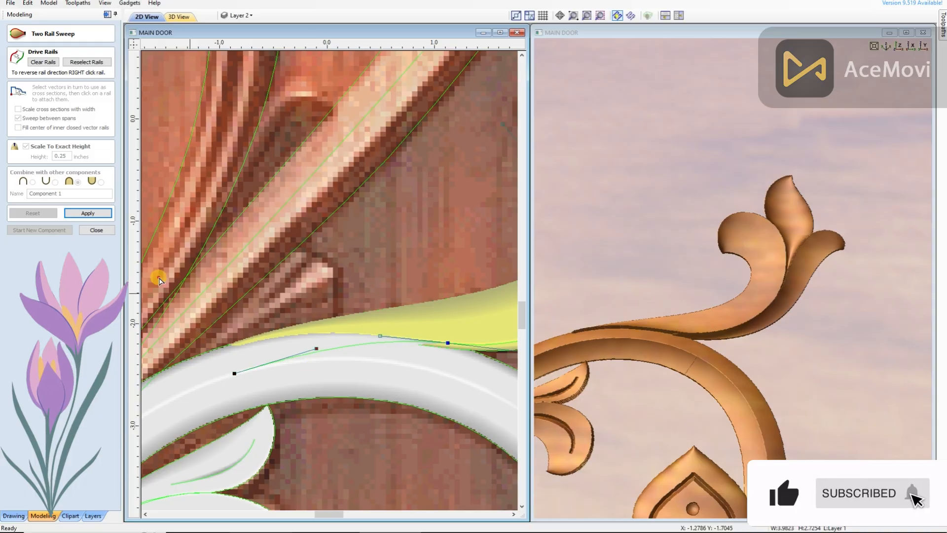
{"action": "left_click", "coordinate": [92, 212]}
{"action": "left_click_drag", "start_coordinate": [787, 281], "coordinate": [770, 299]}
{"action": "scroll", "coordinate": [767, 298], "scroll_direction": "down", "scroll_amount": 2}
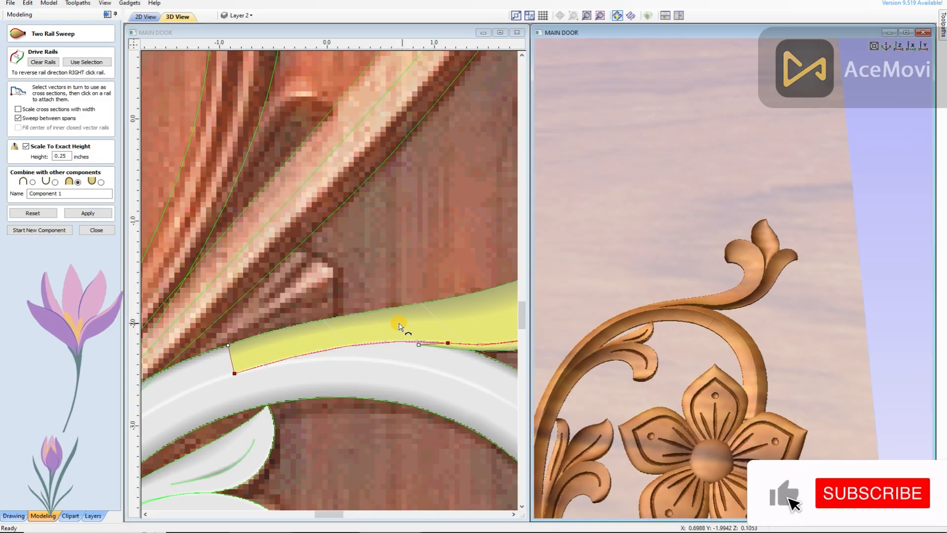
Adjust the rail nodes along the upper edge of the leaf's tail and reapply the sweep
{"action": "scroll", "coordinate": [404, 327], "scroll_direction": "down", "scroll_amount": 1}
{"action": "left_click", "coordinate": [315, 347]}
{"action": "left_click", "coordinate": [398, 282]}
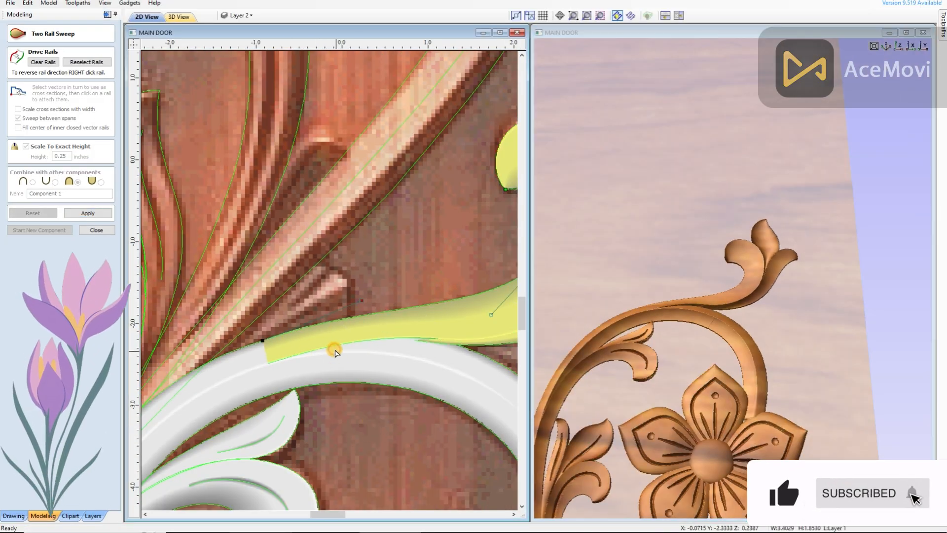
{"action": "left_click", "coordinate": [92, 213]}
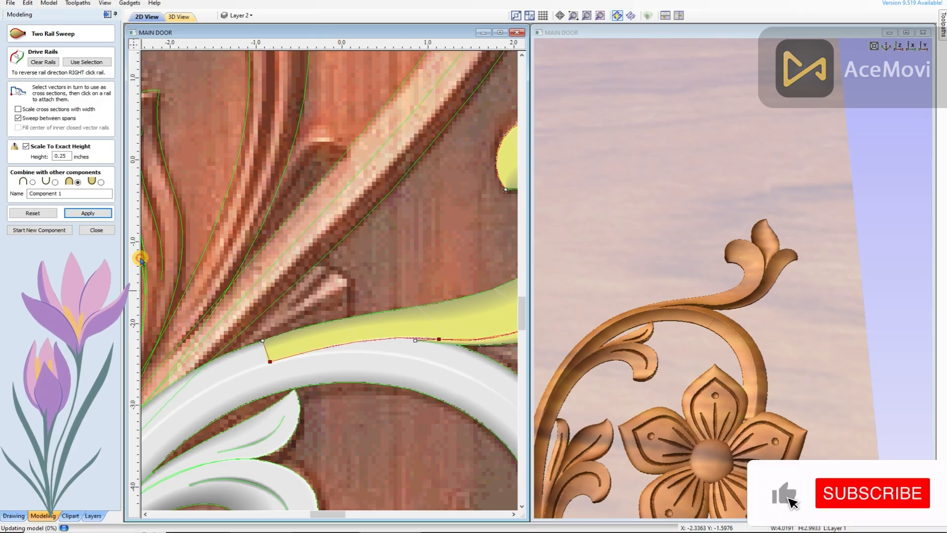
{"action": "left_click_drag", "start_coordinate": [709, 303], "coordinate": [626, 385]}
{"action": "scroll", "coordinate": [323, 289], "scroll_direction": "down", "scroll_amount": 7}
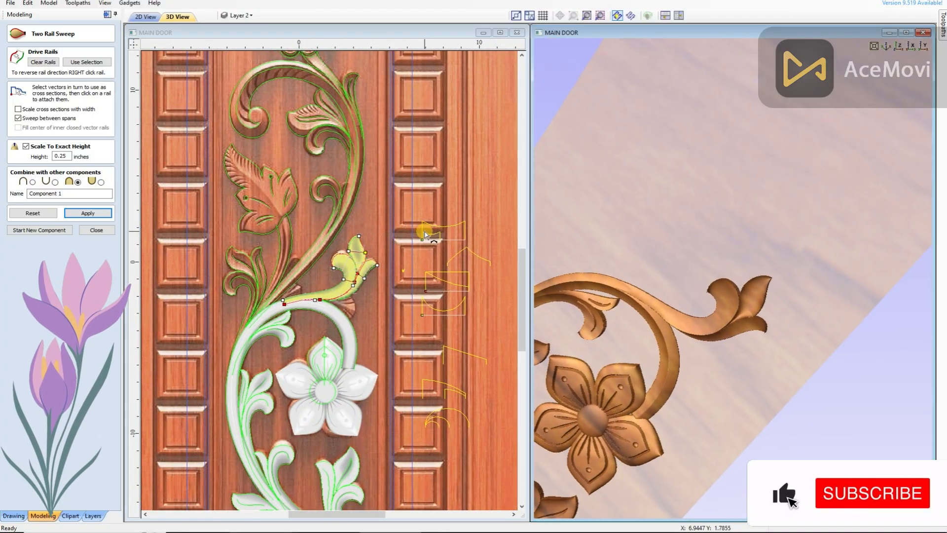
Attach the profile curve as a cross-section at the leaf's tail end and reapply the sweep
{"action": "scroll", "coordinate": [283, 302], "scroll_direction": "up", "scroll_amount": 3}
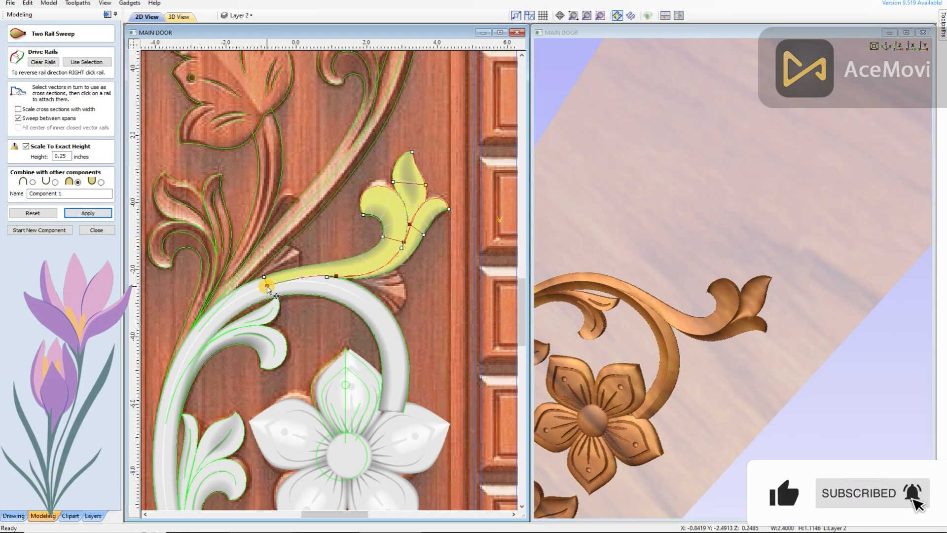
{"action": "left_click", "coordinate": [74, 211]}
{"action": "left_click_drag", "start_coordinate": [771, 276], "coordinate": [740, 341]}
{"action": "scroll", "coordinate": [804, 265], "scroll_direction": "up", "scroll_amount": 4}
{"action": "scroll", "coordinate": [406, 228], "scroll_direction": "down", "scroll_amount": 5}
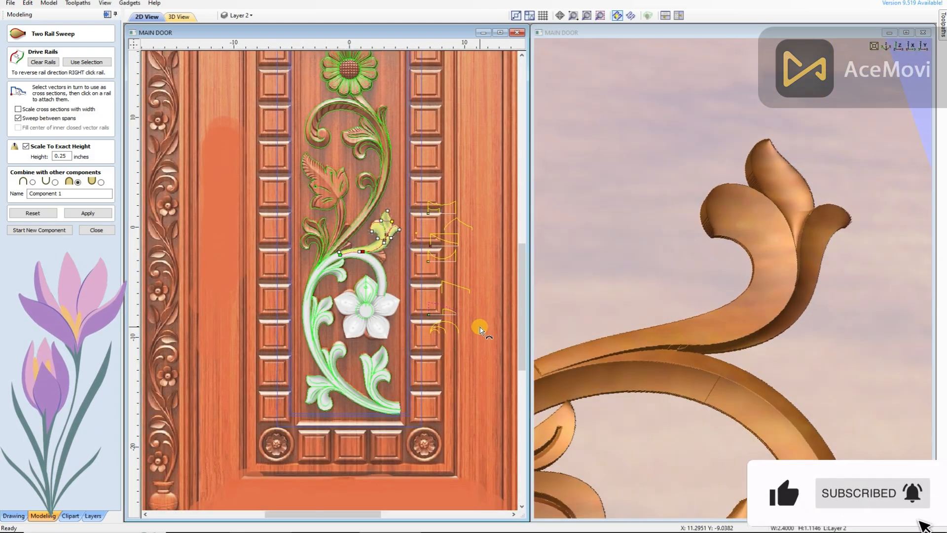
Place the profile curve just below the leaf's tail and reapply the sweep with it at the tail end
{"action": "key", "text": "Escape"}
{"action": "scroll", "coordinate": [449, 305], "scroll_direction": "up", "scroll_amount": 2}
{"action": "scroll", "coordinate": [293, 248], "scroll_direction": "up", "scroll_amount": 4}
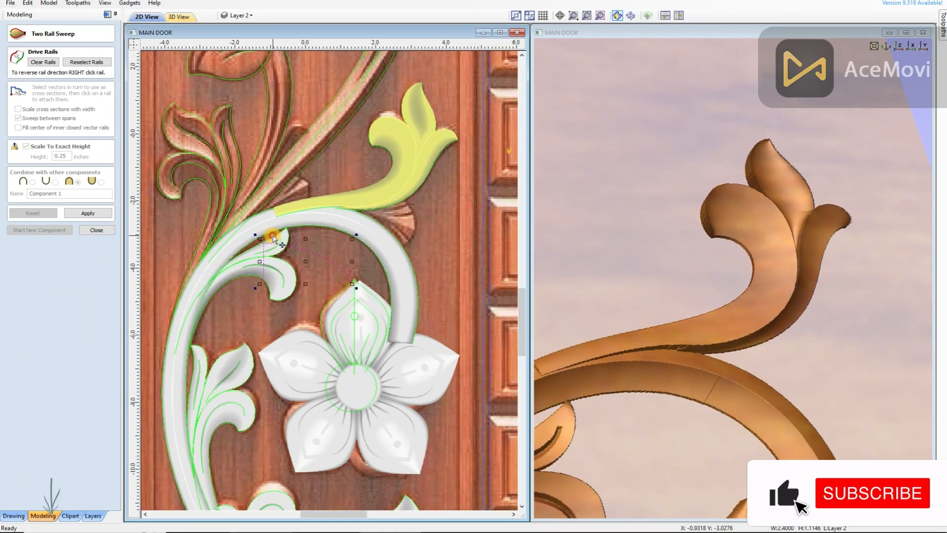
{"action": "left_click", "coordinate": [88, 213]}
{"action": "left_click", "coordinate": [278, 207]}
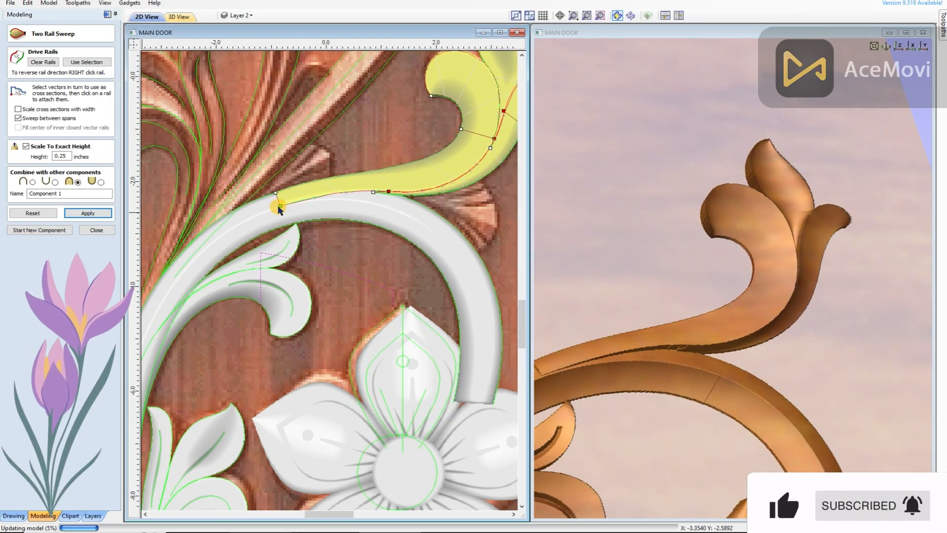
Narrow the tail-end profile curve by moving its end node inward and reapply the sweep
{"action": "left_click_drag", "start_coordinate": [766, 271], "coordinate": [673, 248]}
{"action": "left_click", "coordinate": [248, 262]}
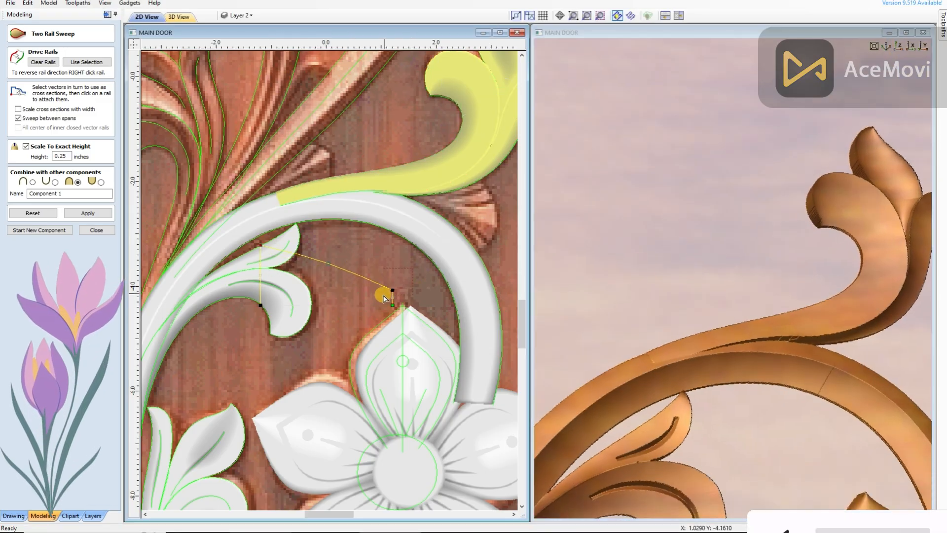
{"action": "left_click", "coordinate": [321, 266]}
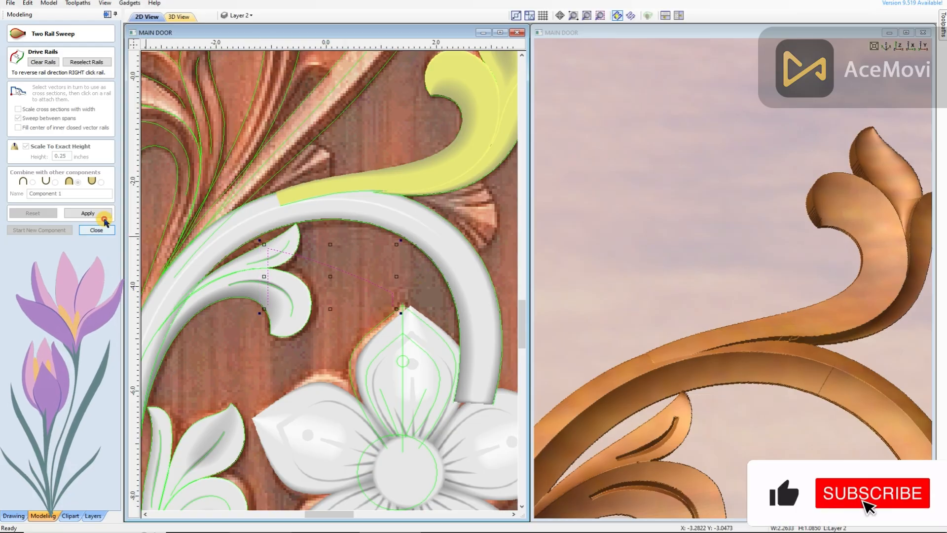
{"action": "left_click", "coordinate": [311, 271]}
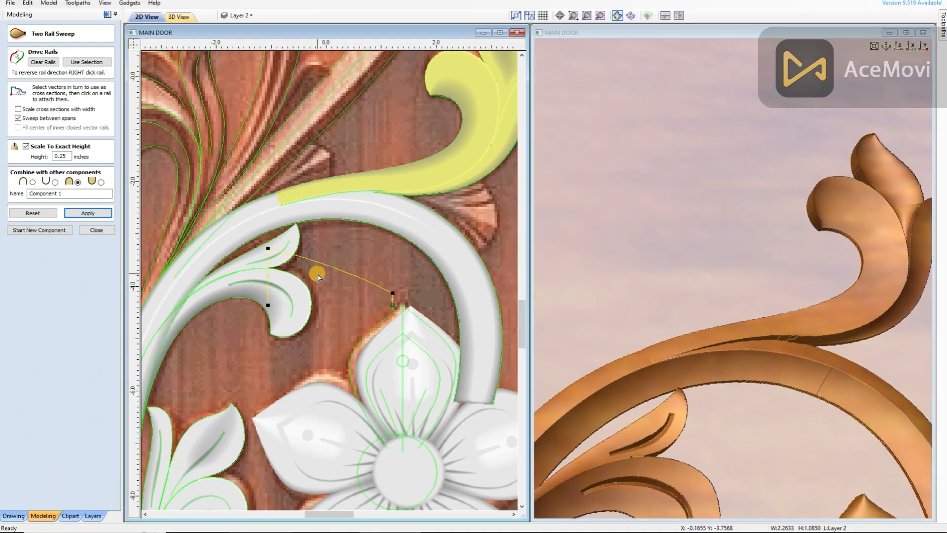
{"action": "scroll", "coordinate": [311, 273], "scroll_direction": "up", "scroll_amount": 1}
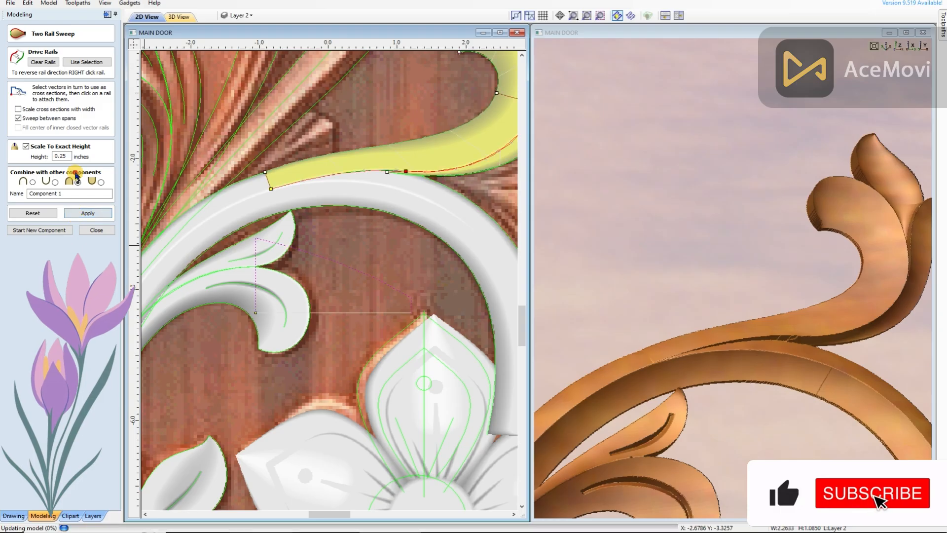
Reshape the end of the tail-end profile curve by node editing, reapply the sweep and examine the whole carving
{"action": "left_click", "coordinate": [328, 265]}
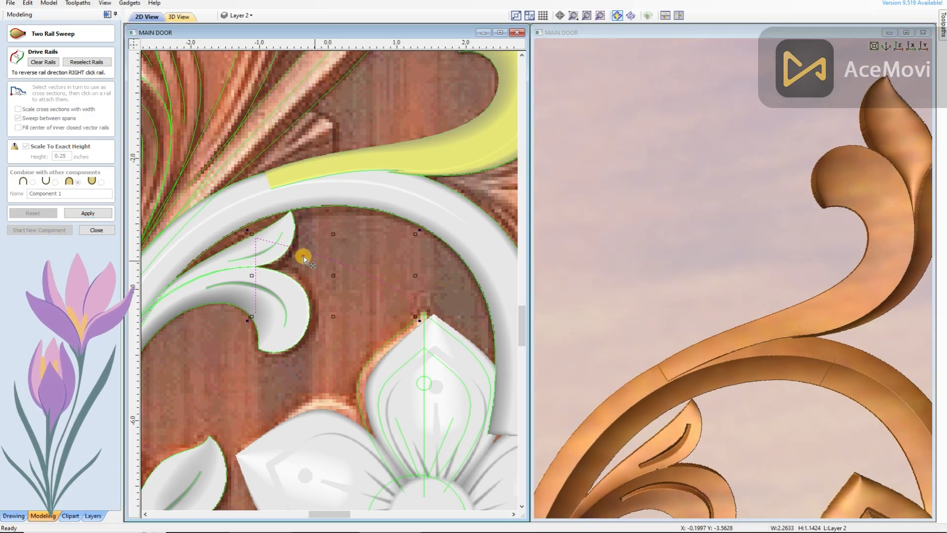
{"action": "scroll", "coordinate": [292, 250], "scroll_direction": "up", "scroll_amount": 2}
{"action": "left_click", "coordinate": [238, 233]}
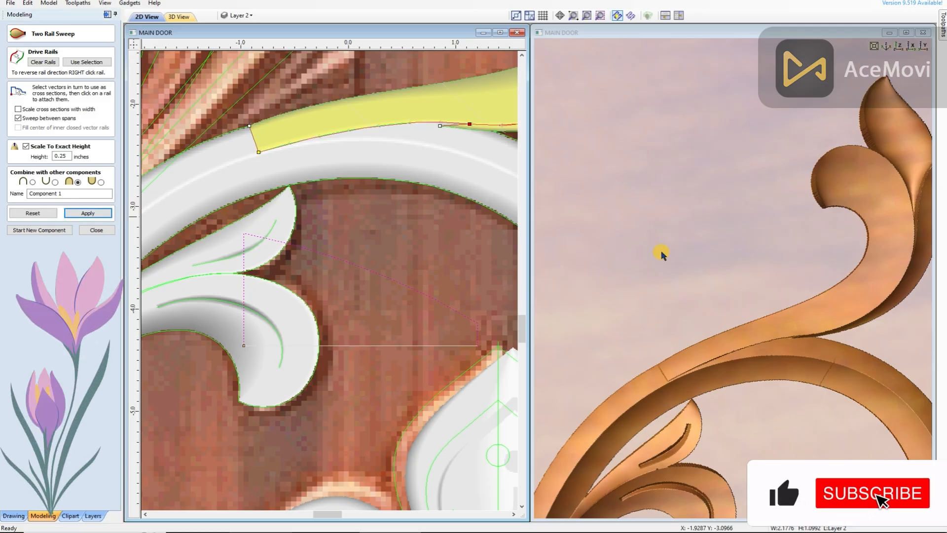
{"action": "scroll", "coordinate": [461, 262], "scroll_direction": "down", "scroll_amount": 2}
{"action": "left_click", "coordinate": [83, 213]}
{"action": "left_click", "coordinate": [756, 324]}
{"action": "scroll", "coordinate": [757, 324], "scroll_direction": "down", "scroll_amount": 4}
{"action": "left_click_drag", "start_coordinate": [749, 220], "coordinate": [740, 384]}
Start a new component with the outlines of the opposite three-lobed leaf as drive rails
{"action": "left_click", "coordinate": [39, 230]}
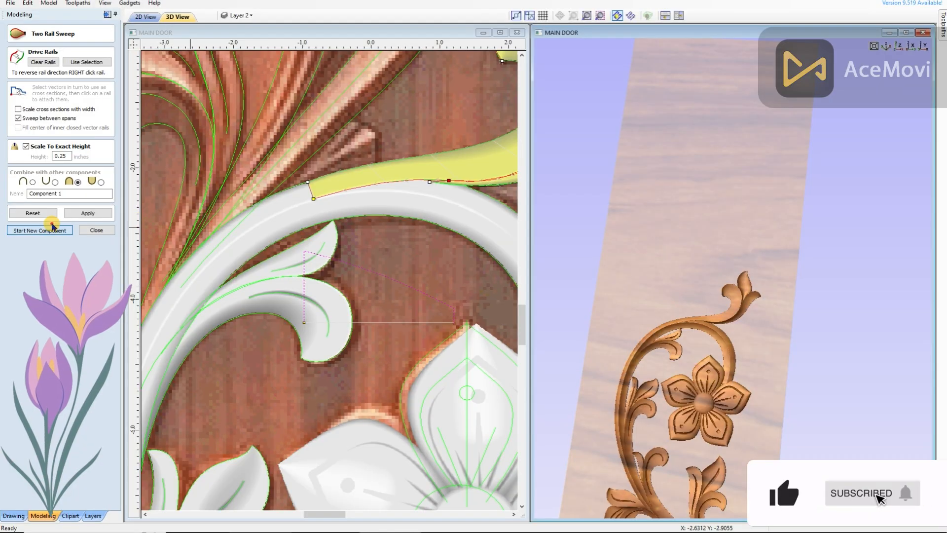
{"action": "scroll", "coordinate": [370, 286], "scroll_direction": "down", "scroll_amount": 3}
{"action": "scroll", "coordinate": [306, 228], "scroll_direction": "down", "scroll_amount": 2}
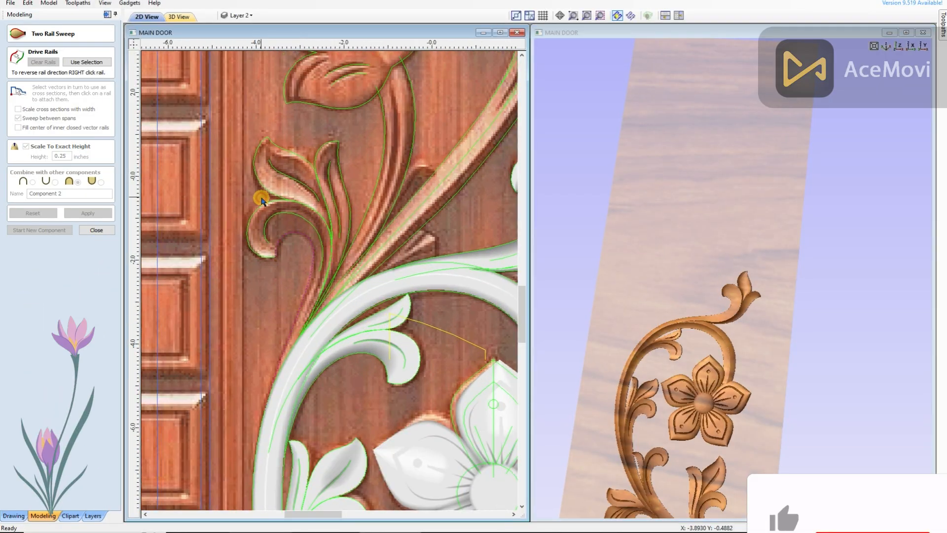
{"action": "left_click", "coordinate": [257, 153]}
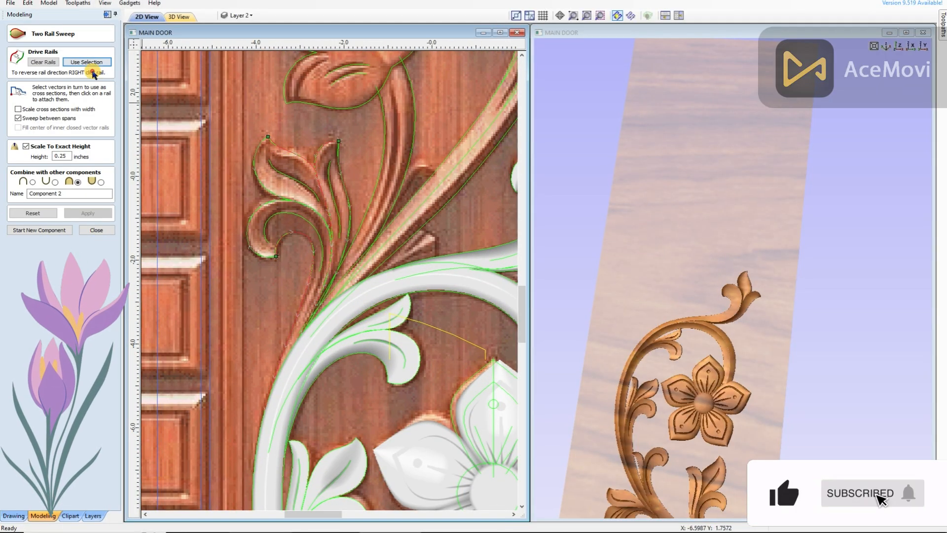
Attach the profile curve as a cross-section to the rails of the new leaf's lobes
{"action": "scroll", "coordinate": [443, 260], "scroll_direction": "down", "scroll_amount": 3}
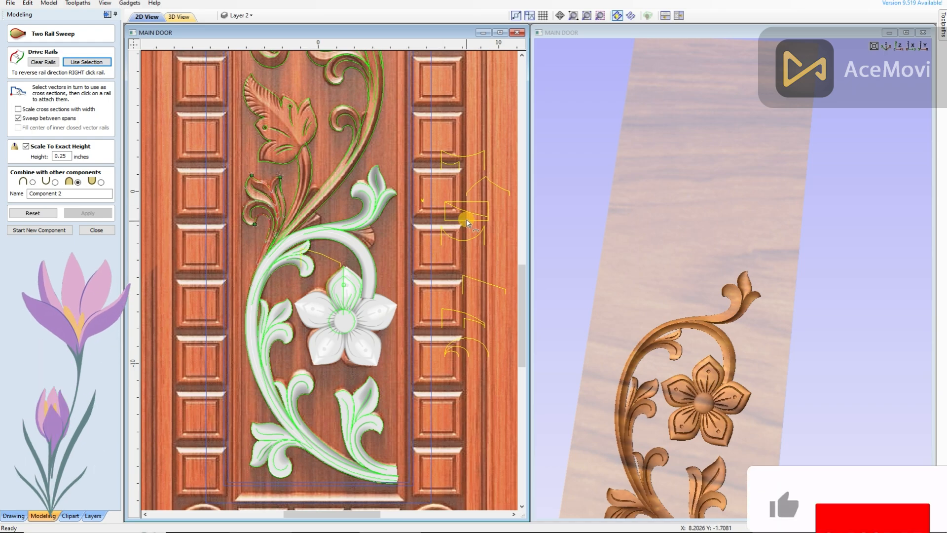
{"action": "scroll", "coordinate": [280, 196], "scroll_direction": "up", "scroll_amount": 3}
{"action": "scroll", "coordinate": [259, 233], "scroll_direction": "up", "scroll_amount": 1}
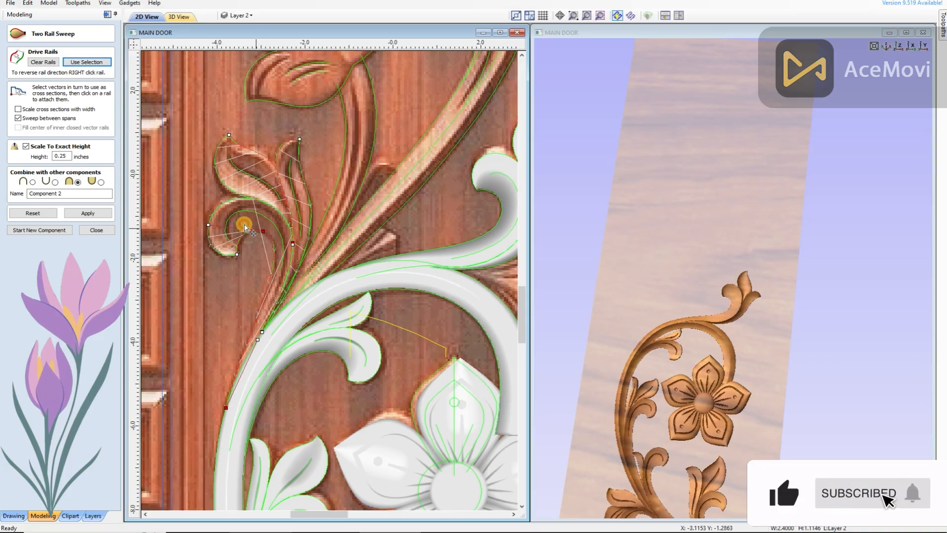
{"action": "scroll", "coordinate": [291, 217], "scroll_direction": "down", "scroll_amount": 4}
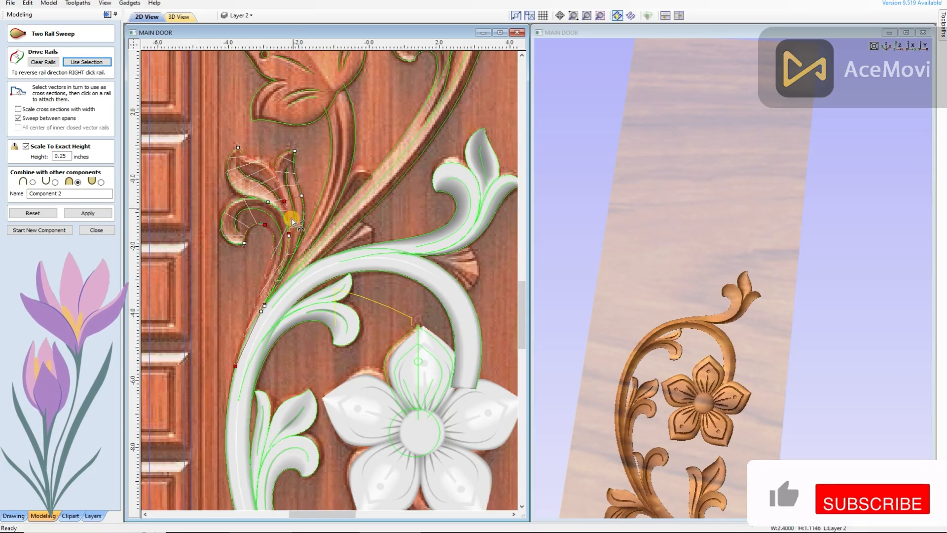
{"action": "scroll", "coordinate": [275, 203], "scroll_direction": "up", "scroll_amount": 10}
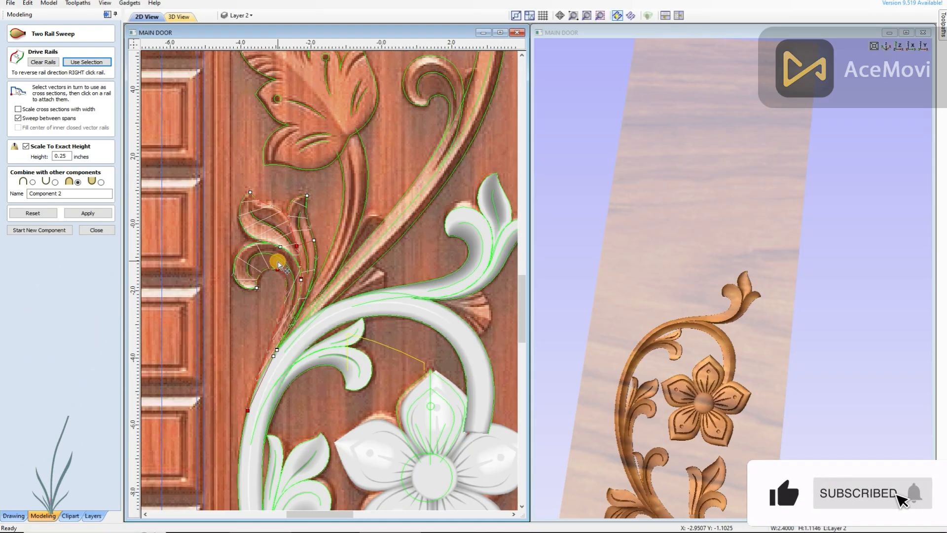
Edit the cross-section attachment points where the new leaf's lobes meet along the inner rails
{"action": "scroll", "coordinate": [317, 292], "scroll_direction": "up", "scroll_amount": 8}
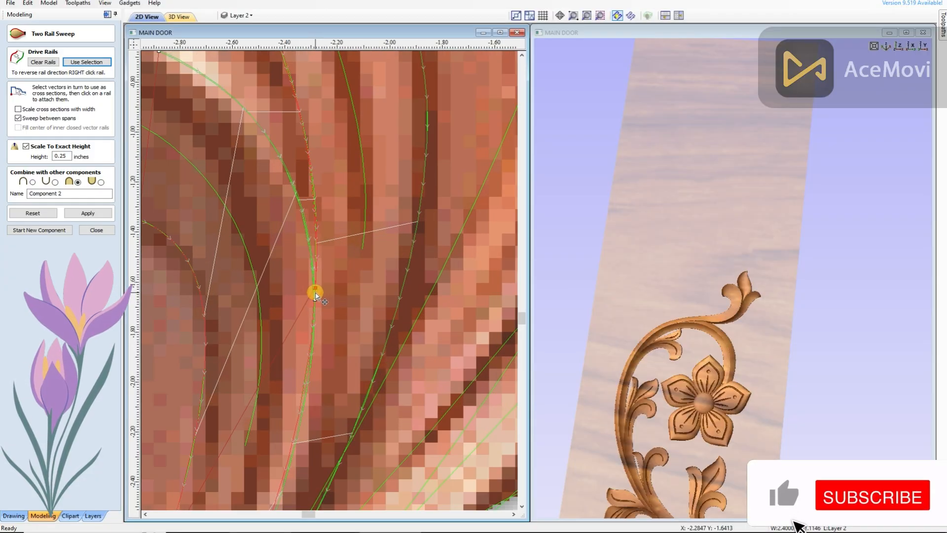
{"action": "right_click", "coordinate": [316, 286]}
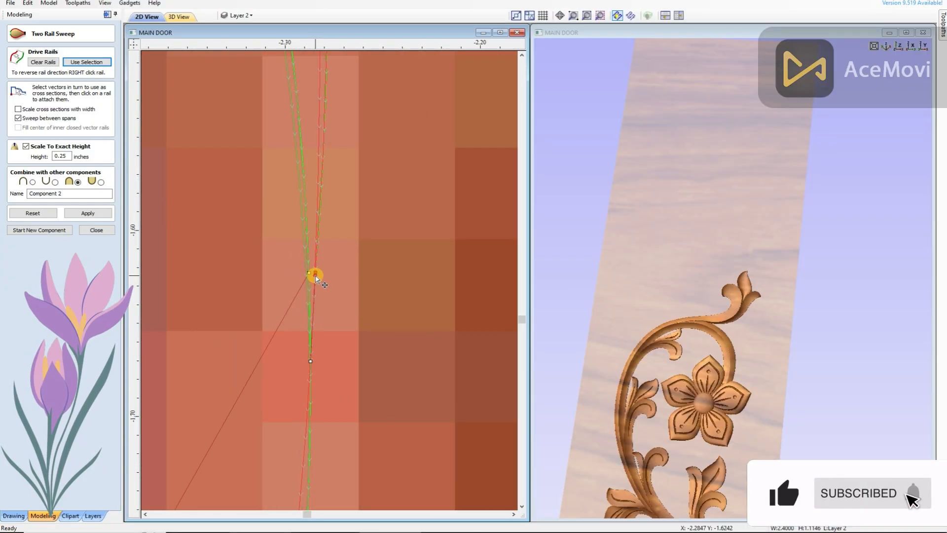
{"action": "right_click", "coordinate": [316, 276]}
{"action": "left_click", "coordinate": [345, 294]}
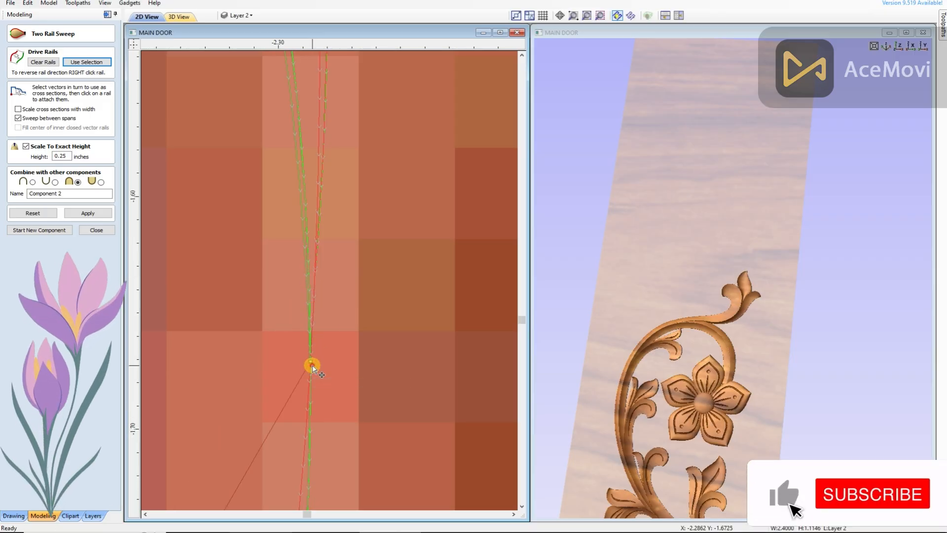
{"action": "scroll", "coordinate": [310, 364], "scroll_direction": "down", "scroll_amount": 2}
{"action": "right_click", "coordinate": [314, 362]}
{"action": "left_click", "coordinate": [340, 378]}
{"action": "scroll", "coordinate": [323, 345], "scroll_direction": "down", "scroll_amount": 8}
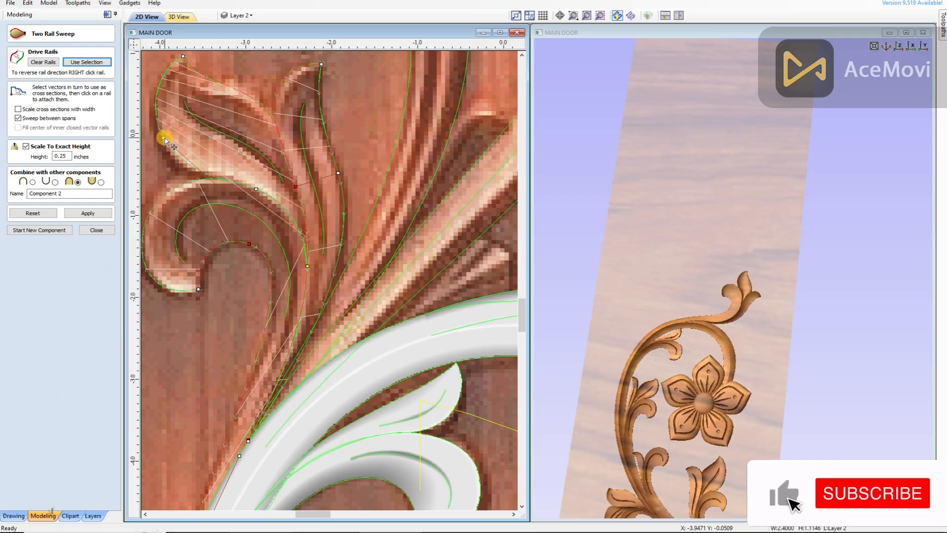
Apply the two-rail sweep at 0.25 inches, adjust the lower lobe's cross-section and reapply the sweep
{"action": "scroll", "coordinate": [321, 280], "scroll_direction": "down", "scroll_amount": 3}
{"action": "left_click", "coordinate": [82, 213]}
{"action": "scroll", "coordinate": [284, 202], "scroll_direction": "down", "scroll_amount": 3}
{"action": "scroll", "coordinate": [273, 237], "scroll_direction": "up", "scroll_amount": 3}
{"action": "right_click", "coordinate": [267, 239]}
{"action": "left_click", "coordinate": [291, 289]}
{"action": "left_click", "coordinate": [93, 213]}
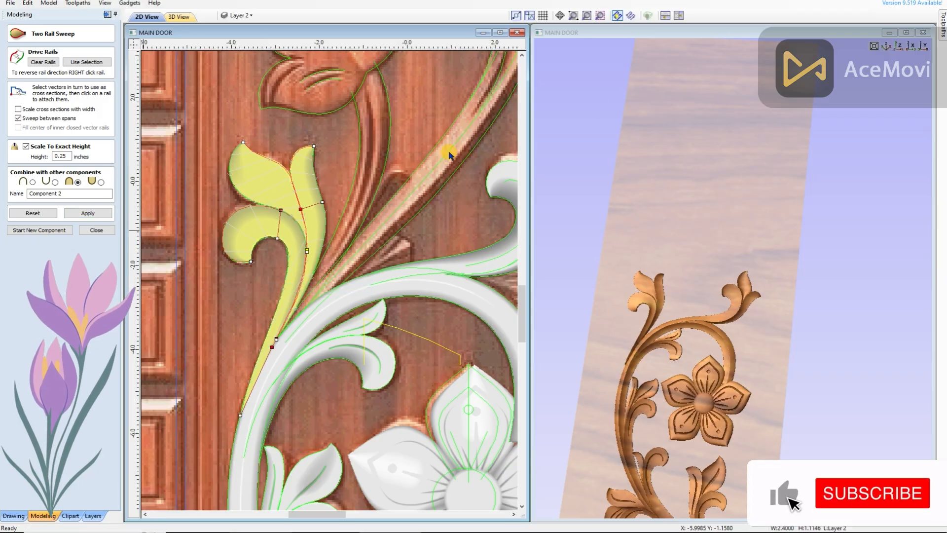
Move the lower end node of the curled lobe's rail further down the stem and reapply the sweep
{"action": "left_click", "coordinate": [698, 222]}
{"action": "scroll", "coordinate": [698, 222], "scroll_direction": "up", "scroll_amount": 8}
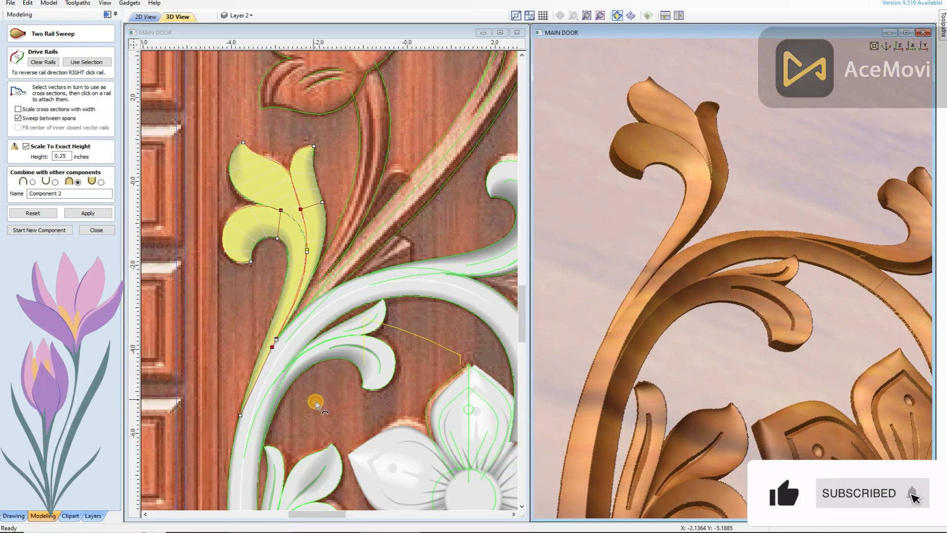
{"action": "left_click", "coordinate": [307, 391]}
{"action": "left_click", "coordinate": [243, 213]}
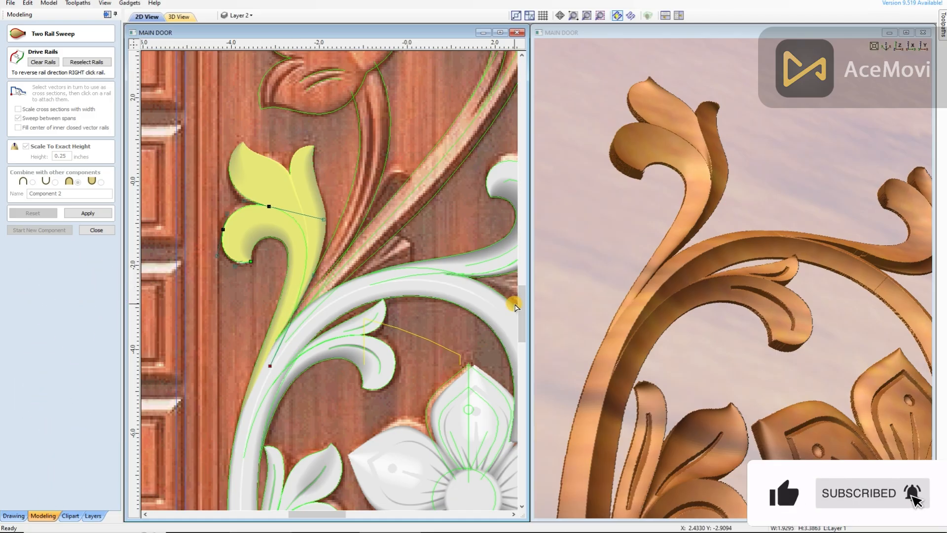
{"action": "left_click", "coordinate": [88, 214]}
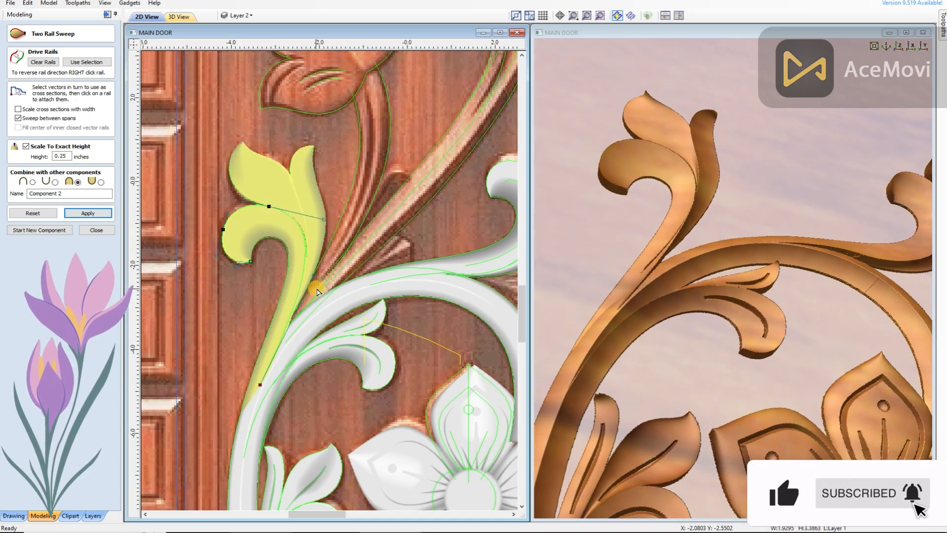
{"action": "left_click", "coordinate": [88, 214]}
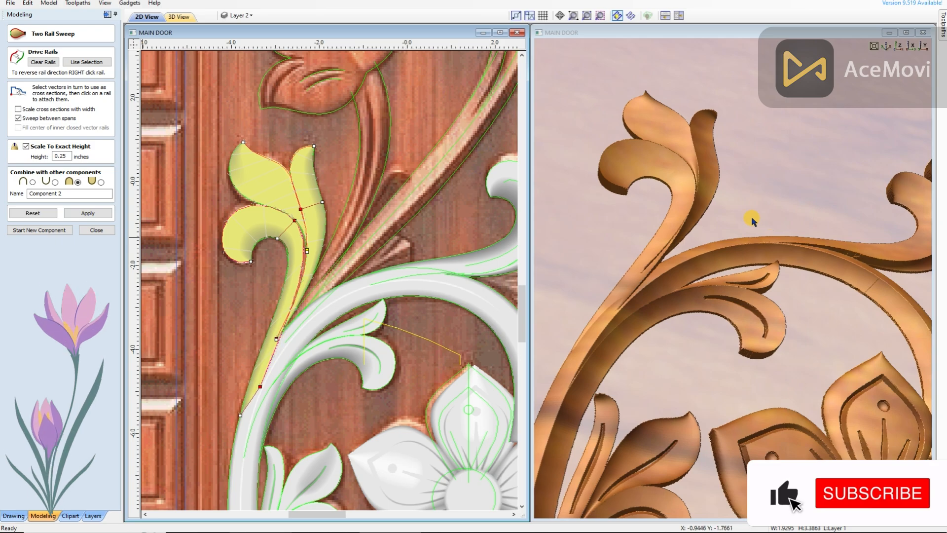
Reshape the inner rails between the curled lobe and the upright lobe by node editing and reapply the sweep
{"action": "scroll", "coordinate": [302, 340], "scroll_direction": "up", "scroll_amount": 1}
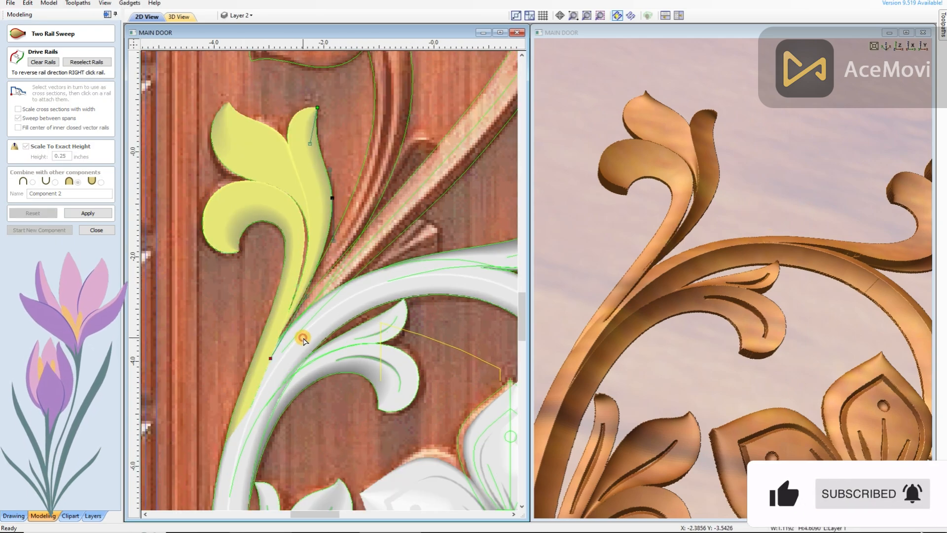
{"action": "scroll", "coordinate": [306, 308], "scroll_direction": "up", "scroll_amount": 1}
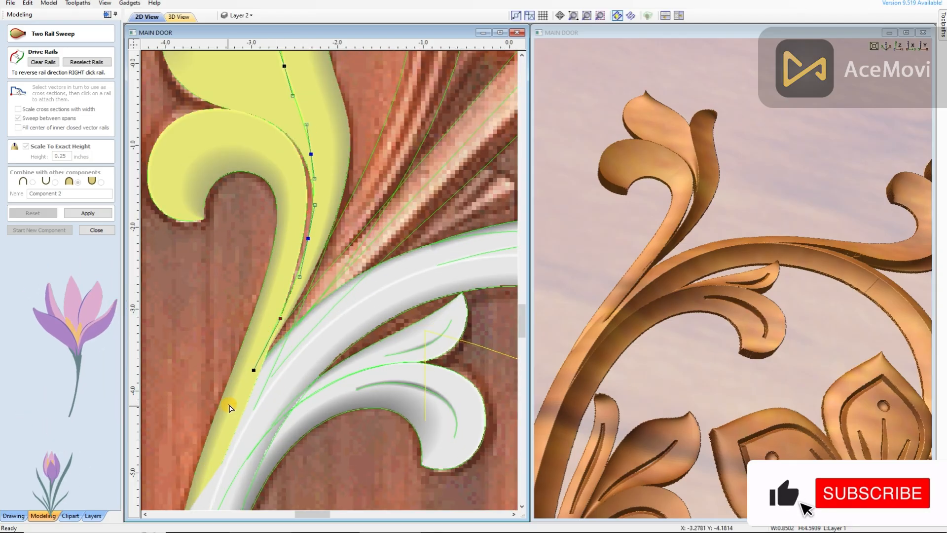
{"action": "scroll", "coordinate": [311, 269], "scroll_direction": "up", "scroll_amount": 1}
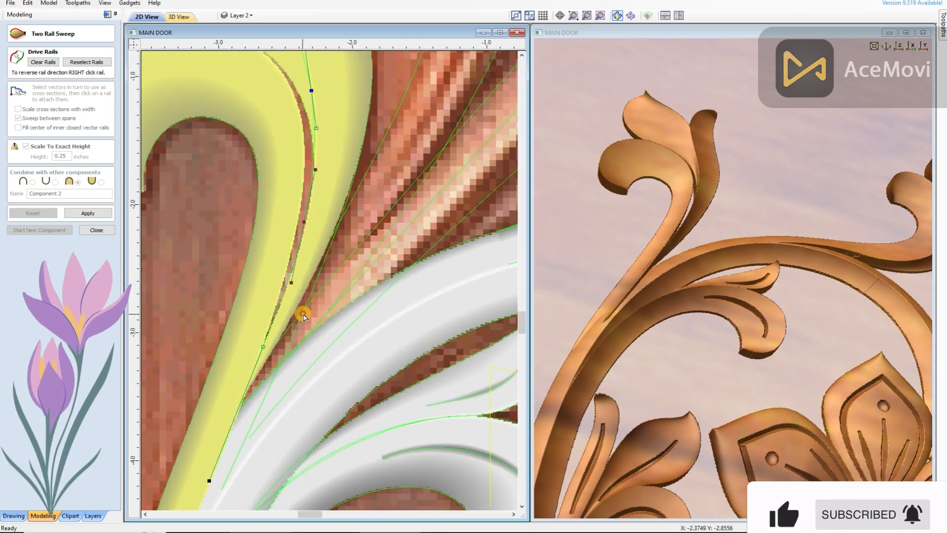
{"action": "scroll", "coordinate": [279, 276], "scroll_direction": "down", "scroll_amount": 1}
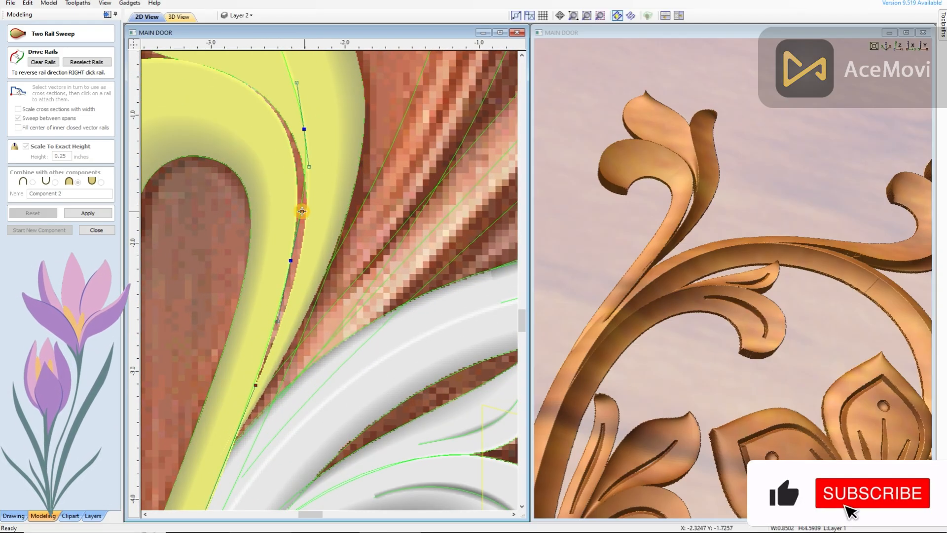
{"action": "left_click", "coordinate": [73, 211]}
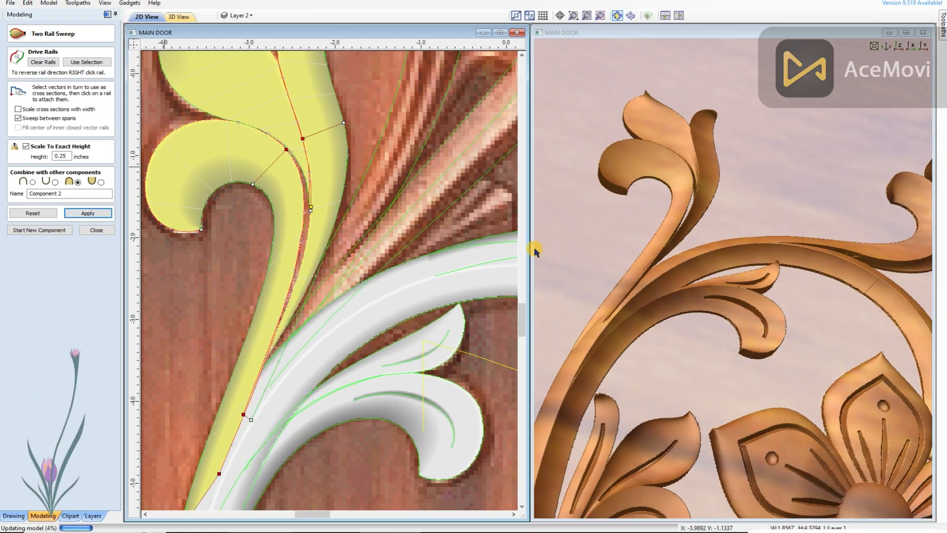
{"action": "left_click_drag", "start_coordinate": [702, 303], "coordinate": [769, 286]}
Bend the facing inner rails of the lobes to close the gap between them and reapply the sweep
{"action": "scroll", "coordinate": [306, 180], "scroll_direction": "up", "scroll_amount": 2}
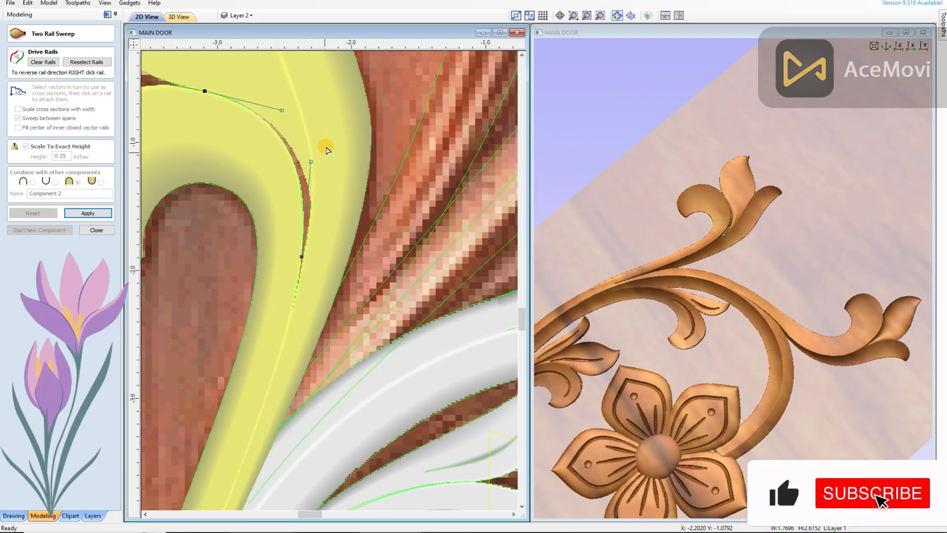
{"action": "scroll", "coordinate": [316, 240], "scroll_direction": "down", "scroll_amount": 2}
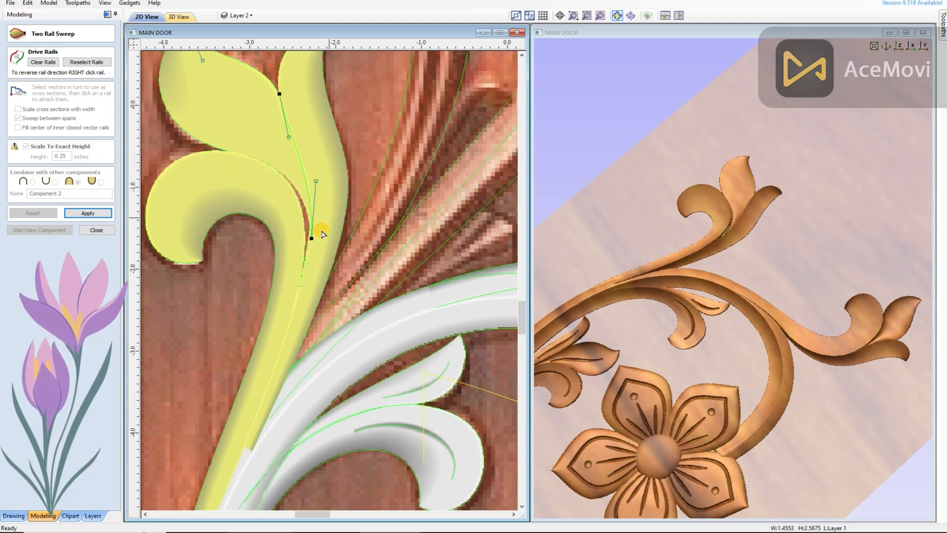
{"action": "scroll", "coordinate": [336, 188], "scroll_direction": "up", "scroll_amount": 1}
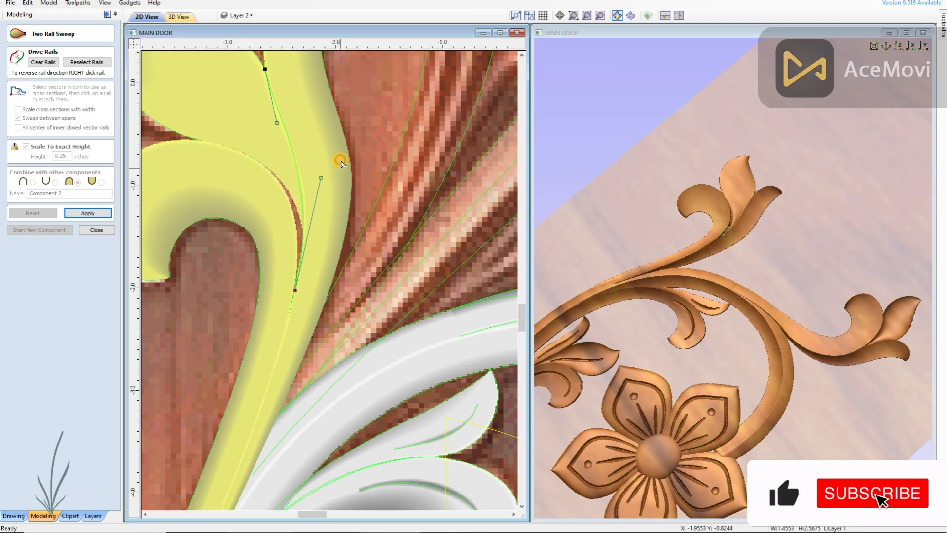
{"action": "left_click", "coordinate": [100, 214]}
{"action": "left_click_drag", "start_coordinate": [757, 248], "coordinate": [740, 253]}
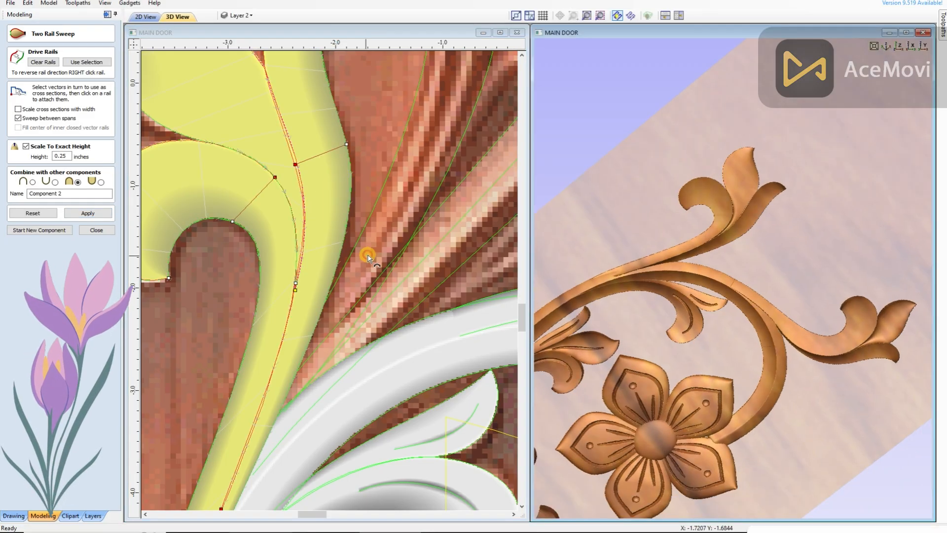
Fine-tune the curvature of the upright lobe's inner rail, reapply the sweep and examine the lobe junction
{"action": "key", "text": "n"}
{"action": "left_click", "coordinate": [293, 156]}
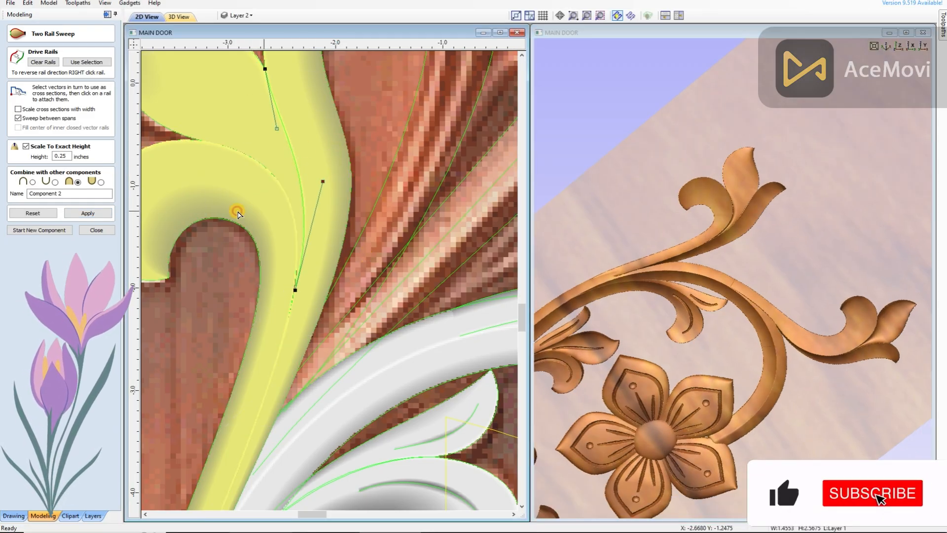
{"action": "left_click", "coordinate": [108, 213]}
{"action": "scroll", "coordinate": [663, 286], "scroll_direction": "up", "scroll_amount": 3}
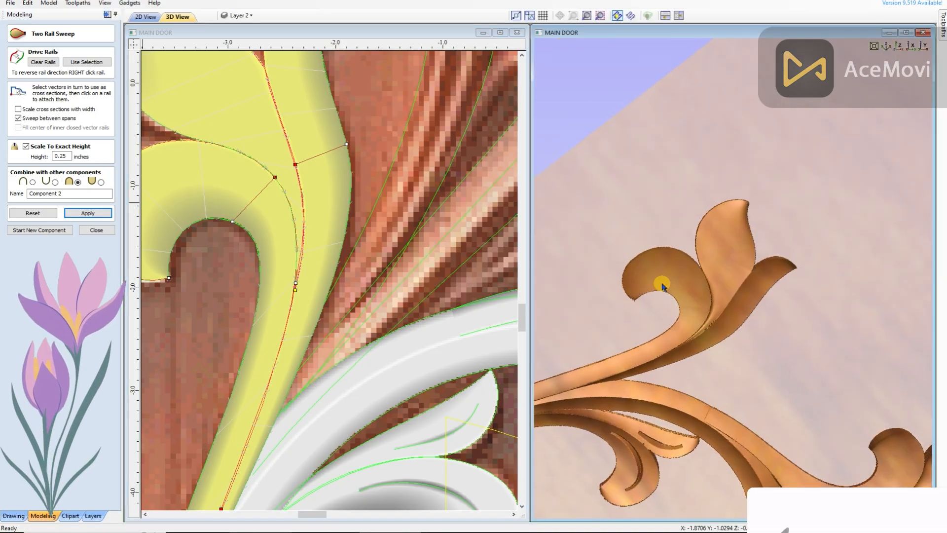
Adjust the nodes of the curled lobe's inner rail where it joins the stem and reapply the two-rail sweep
{"action": "left_click_drag", "start_coordinate": [662, 286], "coordinate": [681, 271]}
{"action": "left_click", "coordinate": [376, 180]}
{"action": "key", "text": "n"}
{"action": "left_click", "coordinate": [302, 197]}
{"action": "scroll", "coordinate": [286, 247], "scroll_direction": "down", "scroll_amount": 1}
{"action": "scroll", "coordinate": [251, 175], "scroll_direction": "up", "scroll_amount": 1}
{"action": "left_click", "coordinate": [273, 186]}
{"action": "scroll", "coordinate": [271, 185], "scroll_direction": "up", "scroll_amount": 1}
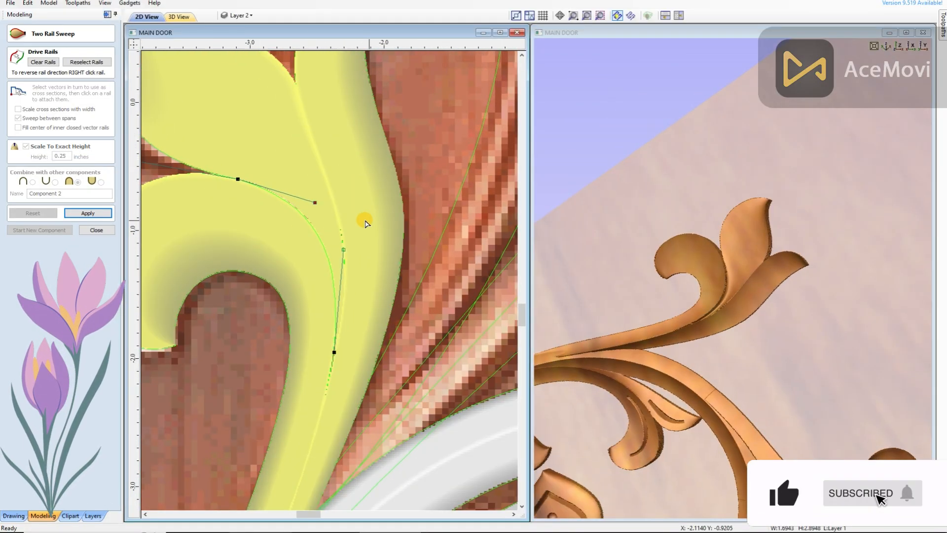
{"action": "left_click", "coordinate": [93, 216]}
{"action": "left_click_drag", "start_coordinate": [770, 327], "coordinate": [845, 143]}
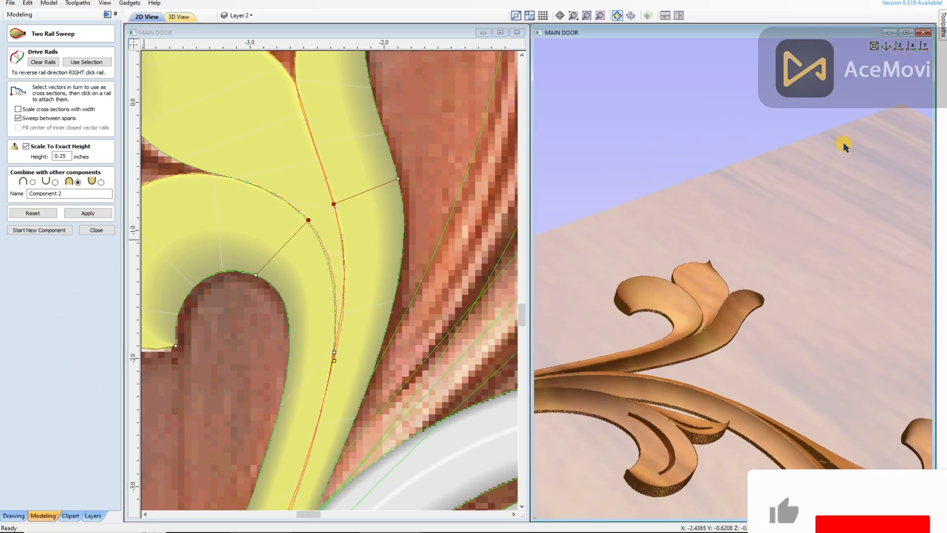
Attach another cross-section profile from beside the door to the leaf's rails and reapply the sweep
{"action": "scroll", "coordinate": [276, 278], "scroll_direction": "down", "scroll_amount": 6}
{"action": "scroll", "coordinate": [308, 283], "scroll_direction": "down", "scroll_amount": 4}
{"action": "scroll", "coordinate": [502, 283], "scroll_direction": "up", "scroll_amount": 2}
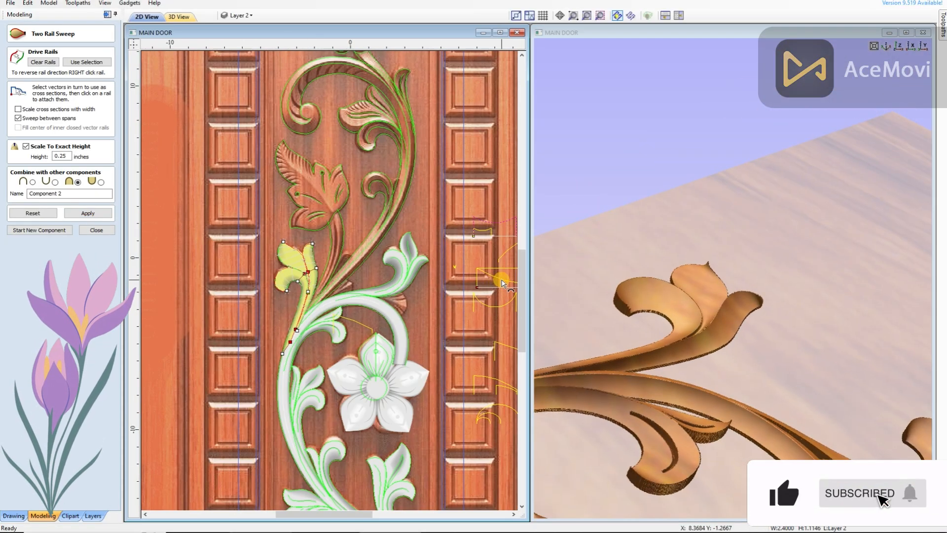
{"action": "scroll", "coordinate": [323, 294], "scroll_direction": "up", "scroll_amount": 2}
{"action": "scroll", "coordinate": [320, 291], "scroll_direction": "down", "scroll_amount": 3}
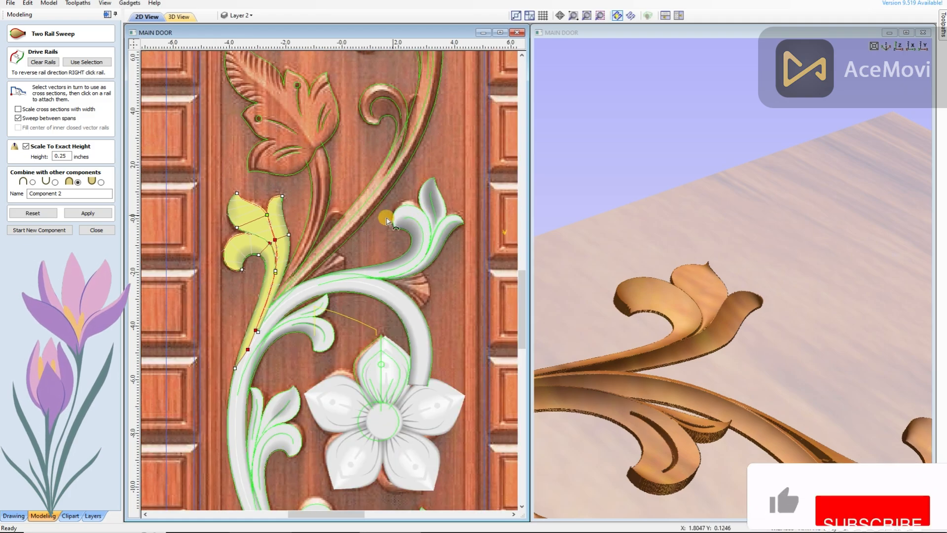
{"action": "scroll", "coordinate": [296, 197], "scroll_direction": "up", "scroll_amount": 4}
{"action": "left_click", "coordinate": [102, 214]}
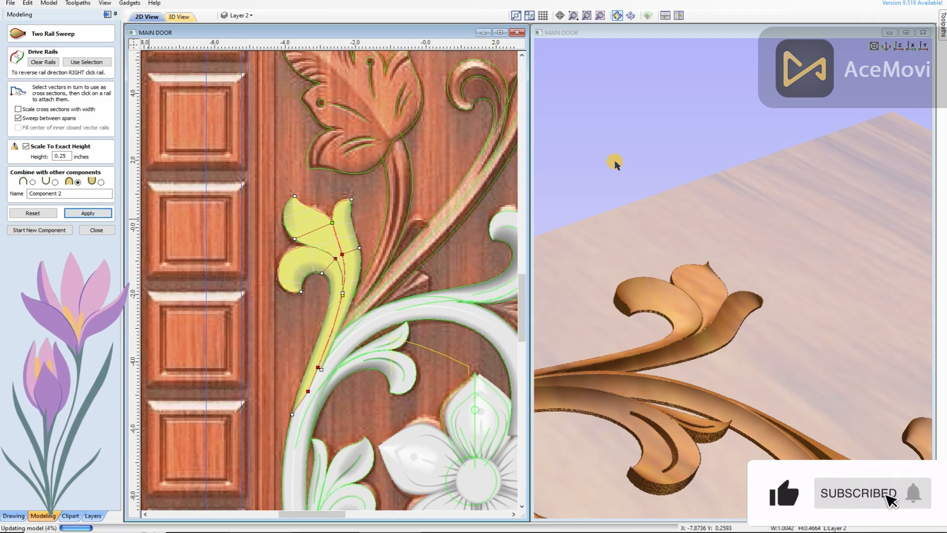
{"action": "left_click_drag", "start_coordinate": [773, 220], "coordinate": [604, 217]}
{"action": "scroll", "coordinate": [335, 213], "scroll_direction": "up", "scroll_amount": 2}
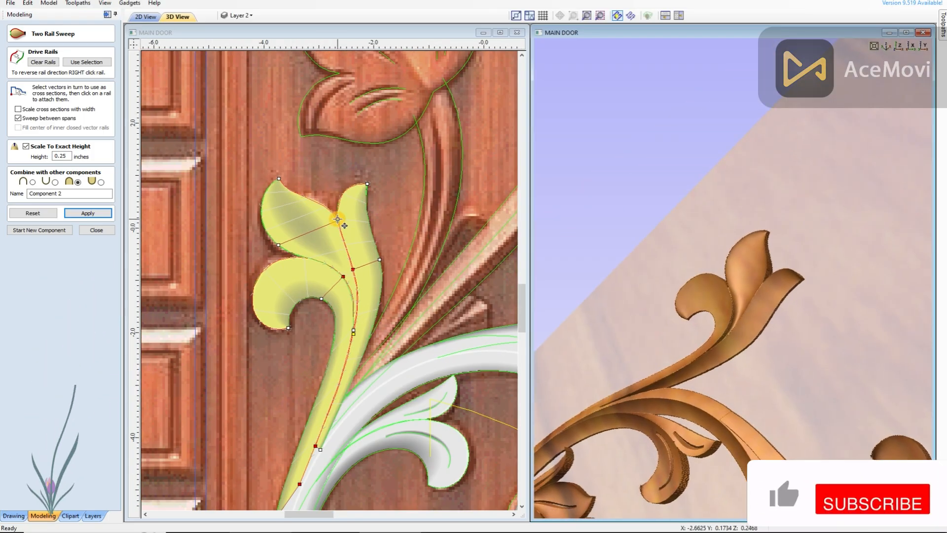
{"action": "mouse_move", "coordinate": [752, 401]}
{"action": "left_mouse_down"}
{"action": "mouse_move", "coordinate": [778, 233]}
{"action": "mouse_move", "coordinate": [824, 376]}
{"action": "mouse_move", "coordinate": [735, 417]}
{"action": "mouse_move", "coordinate": [614, 198]}
{"action": "mouse_move", "coordinate": [757, 407]}
{"action": "left_mouse_up"}
Refine the profile attachment on the leaf's upper lobes, reapply the sweep and finish the leaf component
{"action": "scroll", "coordinate": [321, 255], "scroll_direction": "down", "scroll_amount": 6}
{"action": "left_click", "coordinate": [486, 206]}
{"action": "scroll", "coordinate": [336, 235], "scroll_direction": "up", "scroll_amount": 7}
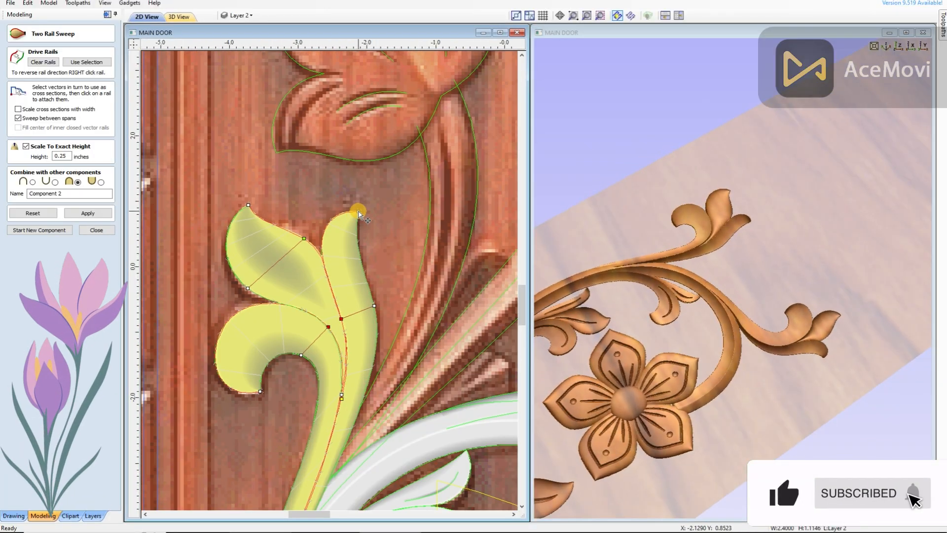
{"action": "left_click", "coordinate": [89, 212]}
{"action": "left_click_drag", "start_coordinate": [727, 316], "coordinate": [800, 334]}
{"action": "scroll", "coordinate": [268, 408], "scroll_direction": "up", "scroll_amount": 2}
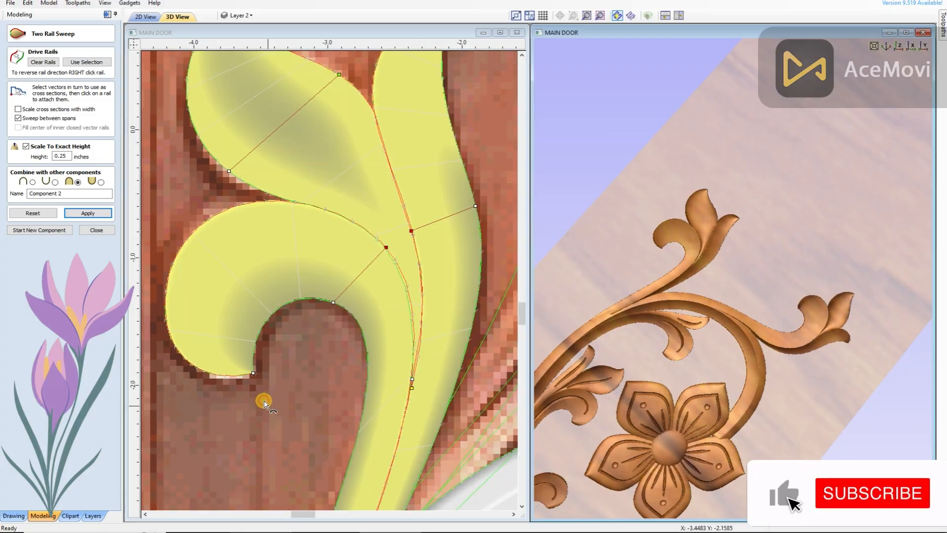
{"action": "left_click_drag", "start_coordinate": [754, 280], "coordinate": [19, 269]}
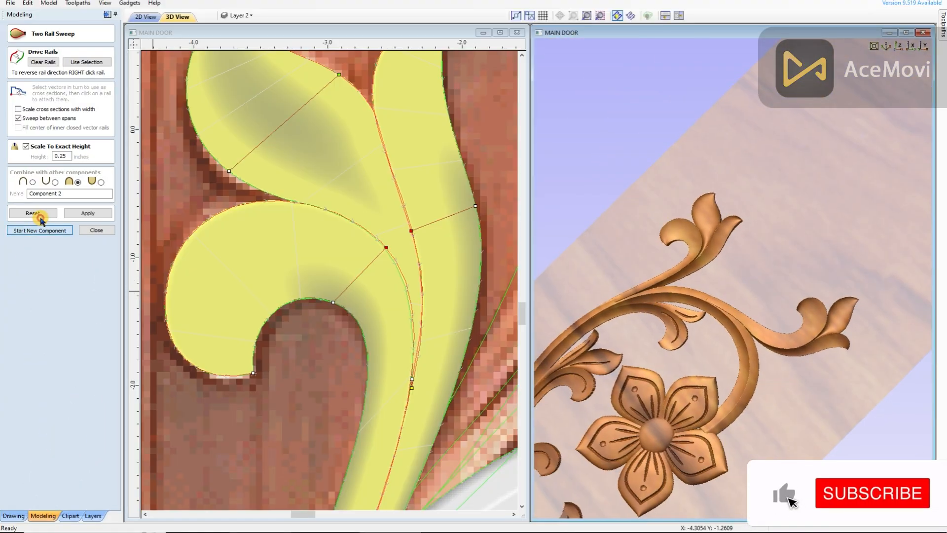
{"action": "left_click", "coordinate": [76, 217]}
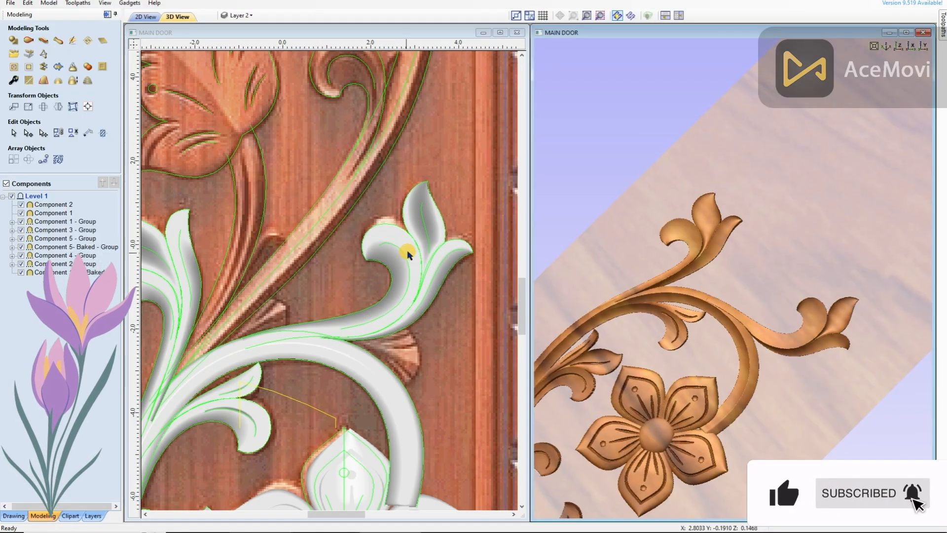
Extrude the vein vectors of the right-hand three-lobed leaf with a vector cross section along each rail, using Extrude and Weave at 0.1 inches
{"action": "left_click", "coordinate": [406, 255]}
{"action": "scroll", "coordinate": [434, 253], "scroll_direction": "up", "scroll_amount": 2}
{"action": "scroll", "coordinate": [434, 252], "scroll_direction": "down", "scroll_amount": 3}
{"action": "left_click", "coordinate": [43, 41]}
{"action": "left_click", "coordinate": [86, 62]}
{"action": "scroll", "coordinate": [315, 184], "scroll_direction": "down", "scroll_amount": 3}
{"action": "scroll", "coordinate": [404, 232], "scroll_direction": "up", "scroll_amount": 3}
{"action": "scroll", "coordinate": [403, 231], "scroll_direction": "up", "scroll_amount": 1}
{"action": "left_click", "coordinate": [341, 217]}
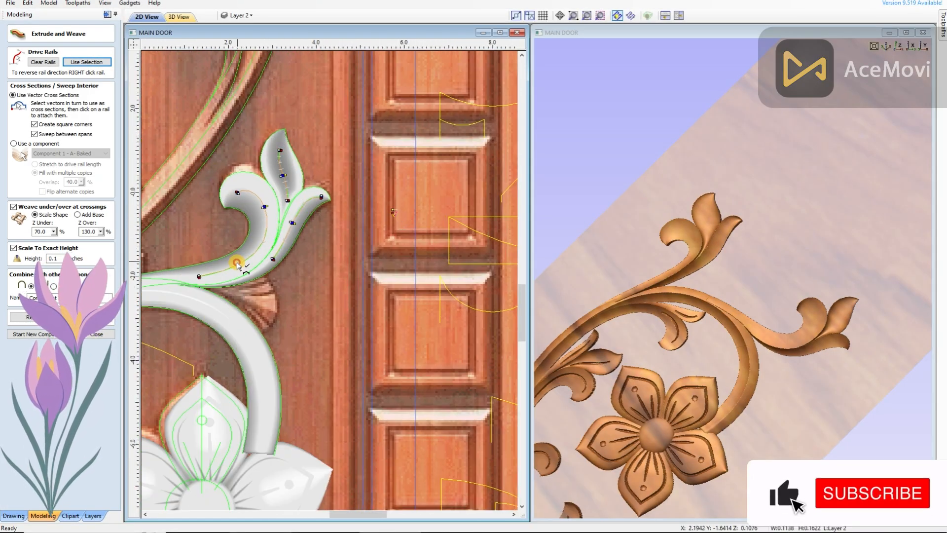
{"action": "left_click", "coordinate": [87, 317]}
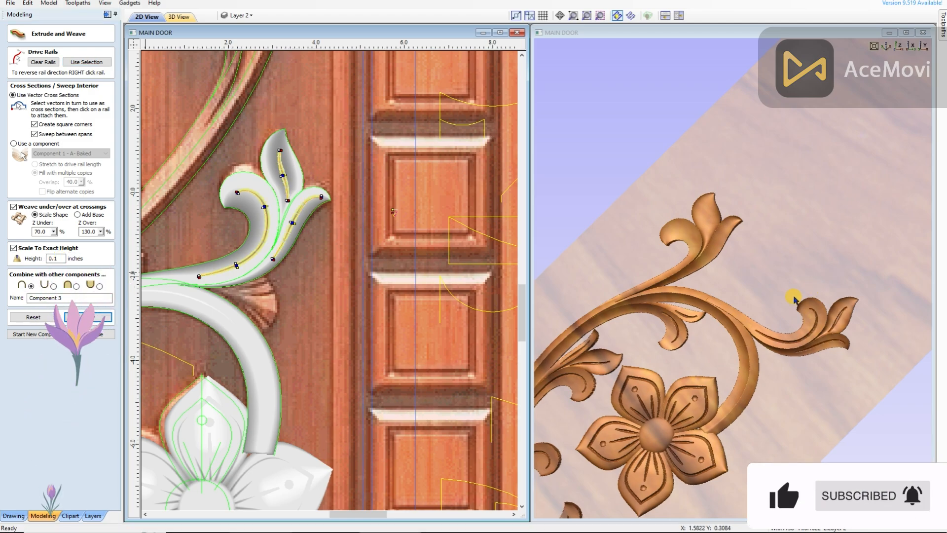
Try a height of 0.08 inches for the right-hand leaf's veins and examine the grooves
{"action": "left_click", "coordinate": [795, 298]}
{"action": "scroll", "coordinate": [794, 299], "scroll_direction": "up", "scroll_amount": 3}
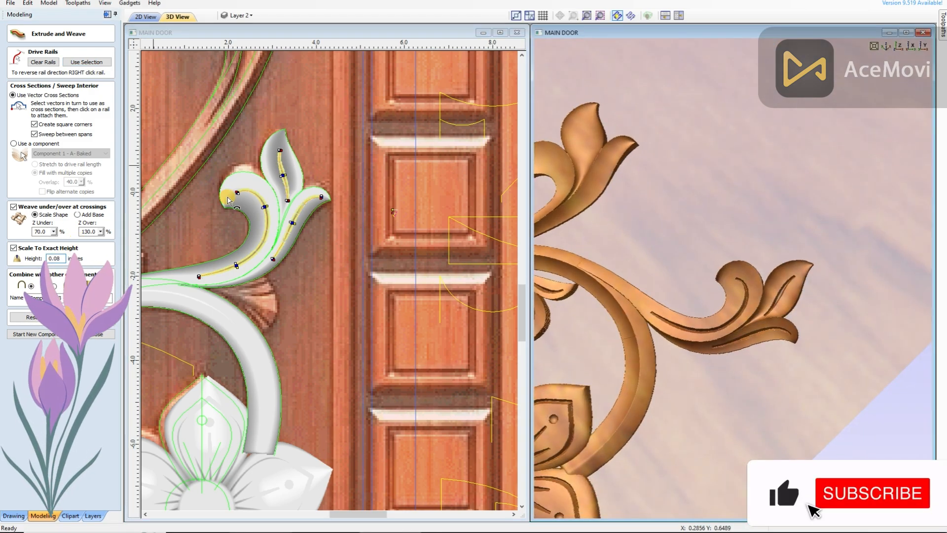
{"action": "left_click_drag", "start_coordinate": [750, 341], "coordinate": [688, 238]}
Delete the cross sections from the upright lobe's vein, reapply the remaining veins at 0.1 inches and finish the component
{"action": "right_click", "coordinate": [284, 176]}
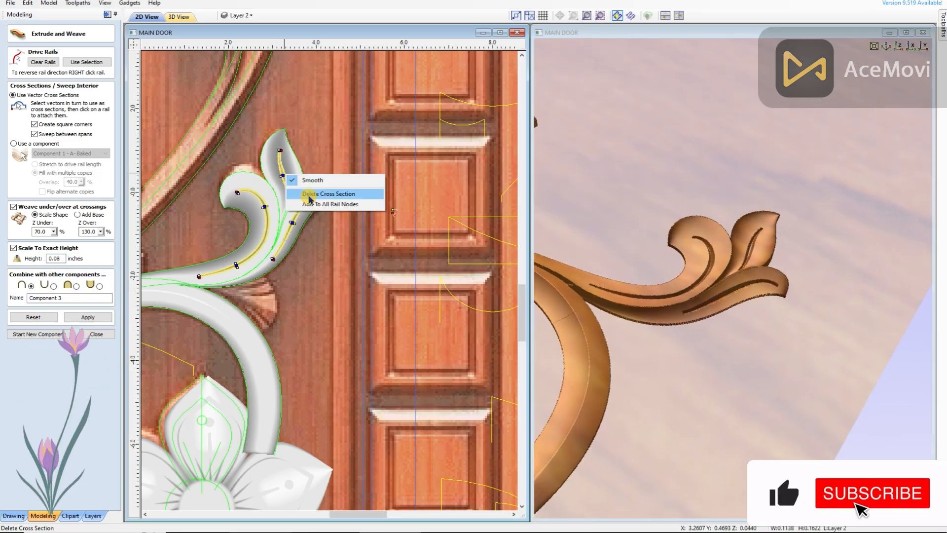
{"action": "left_click", "coordinate": [309, 197]}
{"action": "right_click", "coordinate": [289, 200]}
{"action": "left_click", "coordinate": [309, 221]}
{"action": "right_click", "coordinate": [281, 150]}
{"action": "left_click", "coordinate": [305, 172]}
{"action": "left_click", "coordinate": [87, 317]}
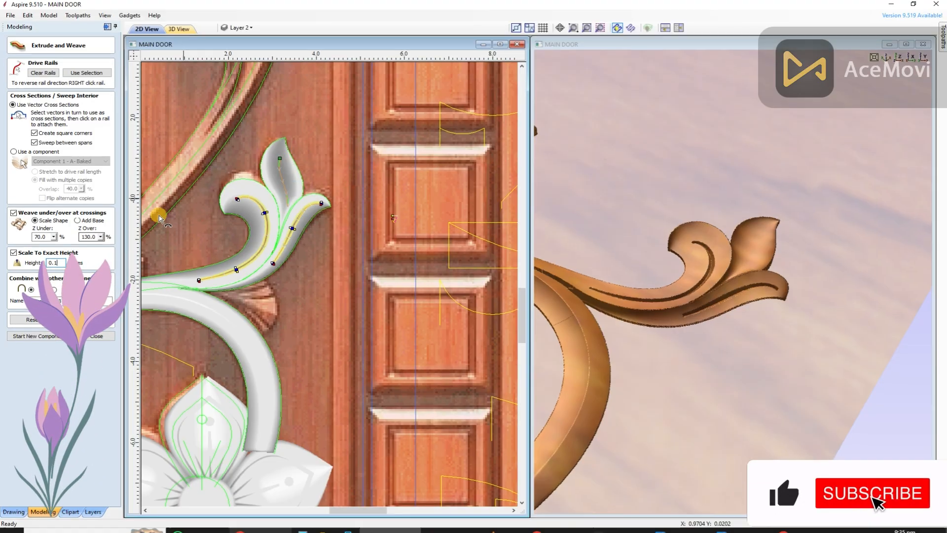
{"action": "left_click_drag", "start_coordinate": [653, 384], "coordinate": [671, 374]}
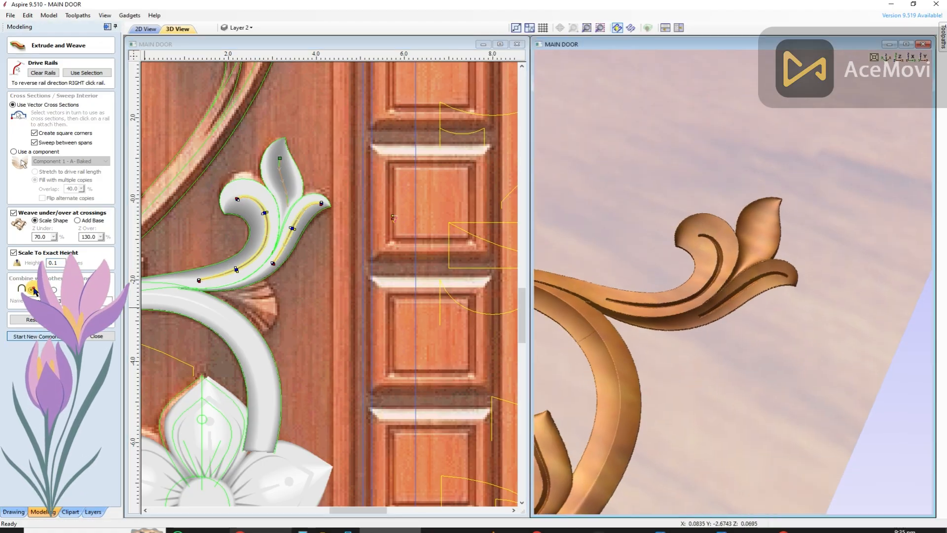
{"action": "left_click", "coordinate": [39, 336]}
{"action": "left_click", "coordinate": [102, 335]}
Extrude the upright lobe's vein as a separate component with a cross section at each end and a height of 0.06 inches
{"action": "left_click", "coordinate": [283, 187]}
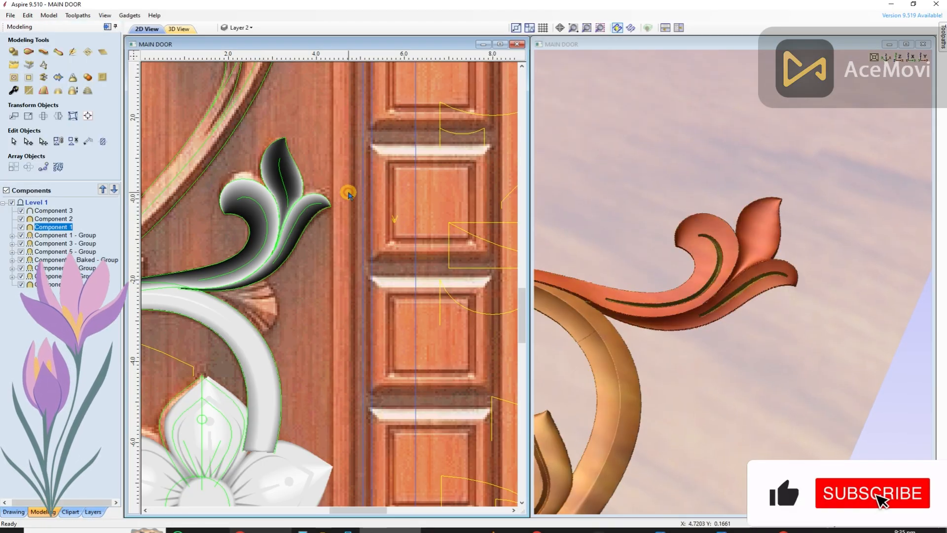
{"action": "left_click", "coordinate": [285, 180]}
{"action": "left_click", "coordinate": [43, 52]}
{"action": "scroll", "coordinate": [449, 237], "scroll_direction": "down", "scroll_amount": 2}
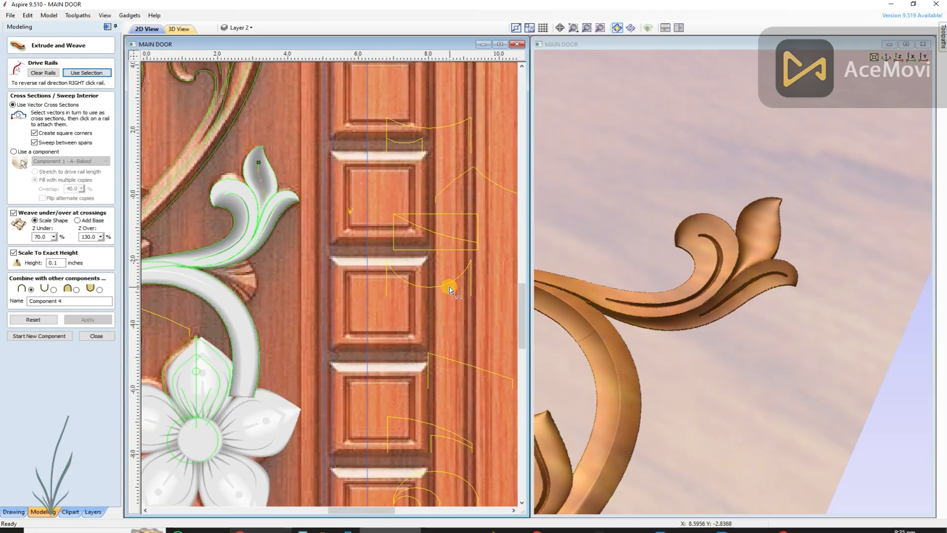
{"action": "scroll", "coordinate": [369, 226], "scroll_direction": "up", "scroll_amount": 2}
{"action": "scroll", "coordinate": [368, 225], "scroll_direction": "up", "scroll_amount": 2}
{"action": "left_click", "coordinate": [367, 224]}
{"action": "scroll", "coordinate": [352, 221], "scroll_direction": "down", "scroll_amount": 2}
{"action": "left_click", "coordinate": [262, 206]}
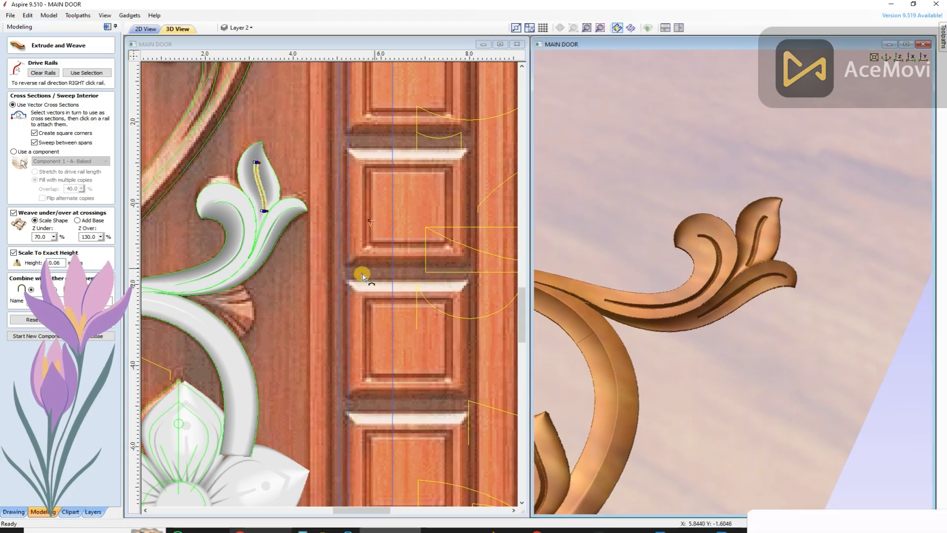
Add a cross section midway along the upright lobe's vein, reapply it at 0.05 inches and finish the component
{"action": "scroll", "coordinate": [389, 262], "scroll_direction": "up", "scroll_amount": 4}
{"action": "scroll", "coordinate": [391, 206], "scroll_direction": "down", "scroll_amount": 2}
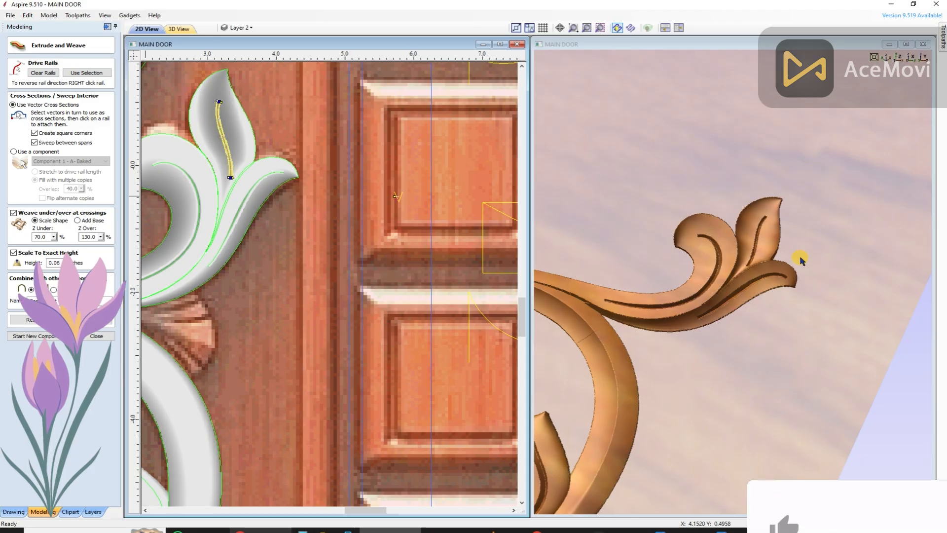
{"action": "left_click_drag", "start_coordinate": [740, 253], "coordinate": [716, 281]}
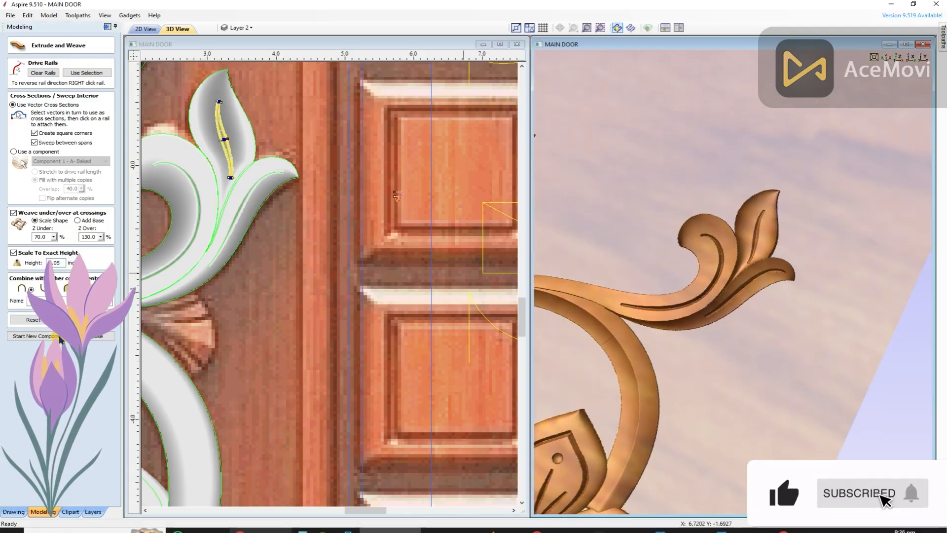
{"action": "left_click", "coordinate": [107, 332]}
Group the right-hand leaf component with its vein components
{"action": "scroll", "coordinate": [377, 309], "scroll_direction": "down", "scroll_amount": 3}
{"action": "scroll", "coordinate": [306, 175], "scroll_direction": "up", "scroll_amount": 6}
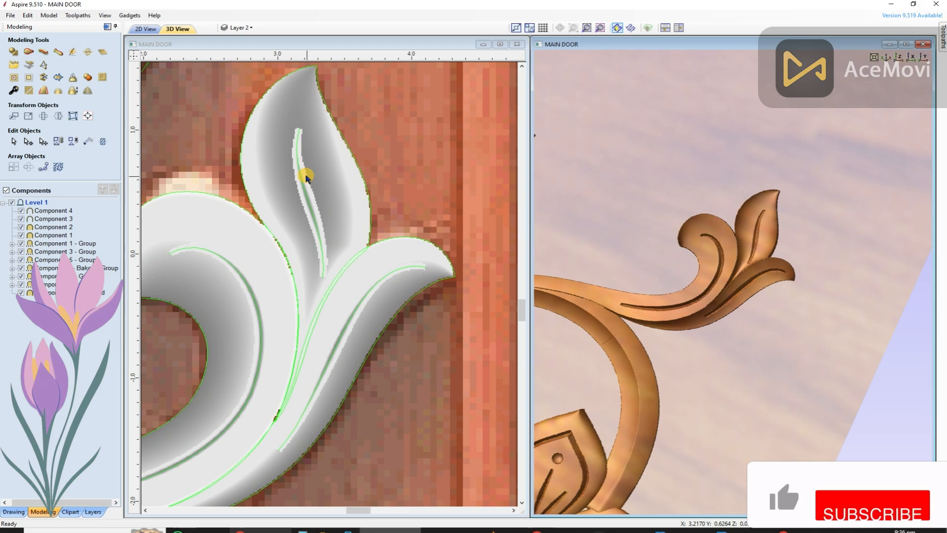
{"action": "left_click", "coordinate": [306, 174]}
{"action": "scroll", "coordinate": [426, 255], "scroll_direction": "down", "scroll_amount": 4}
{"action": "left_click", "coordinate": [426, 255], "text": "shift"}
{"action": "left_click", "coordinate": [334, 258]}
{"action": "scroll", "coordinate": [355, 264], "scroll_direction": "up", "scroll_amount": 4}
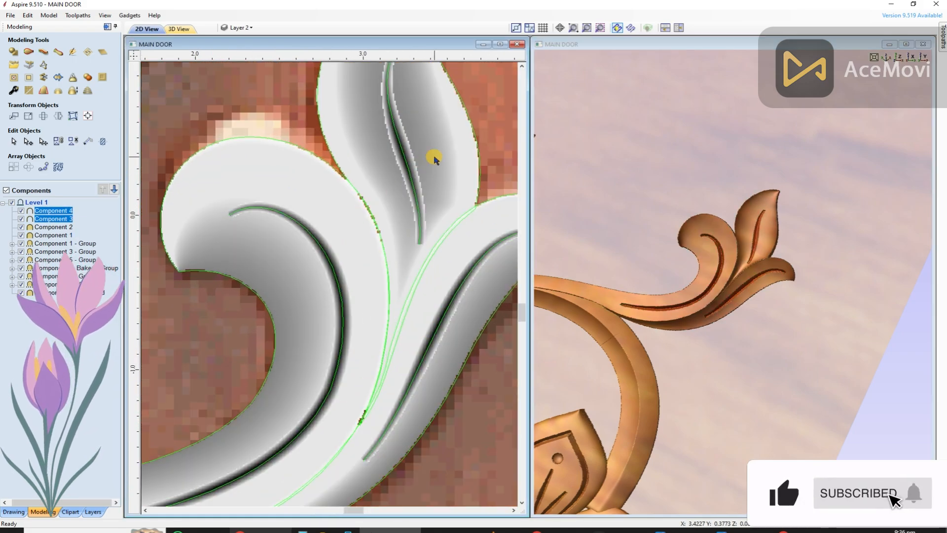
{"action": "left_click", "coordinate": [434, 157], "text": "shift"}
{"action": "scroll", "coordinate": [421, 205], "scroll_direction": "down", "scroll_amount": 4}
{"action": "key", "text": "g"}
{"action": "left_click_drag", "start_coordinate": [838, 262], "coordinate": [815, 261]}
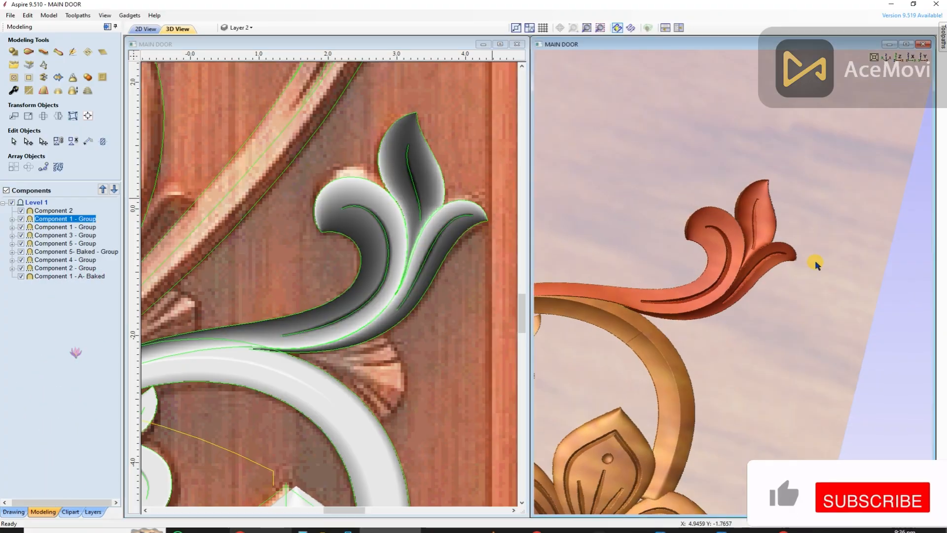
Load the vein vectors of the left leaf's curled and right lobes into Extrude and Weave and attach the profile to their ends
{"action": "scroll", "coordinate": [815, 262], "scroll_direction": "down", "scroll_amount": 2}
{"action": "scroll", "coordinate": [478, 218], "scroll_direction": "down", "scroll_amount": 4}
{"action": "scroll", "coordinate": [263, 216], "scroll_direction": "up", "scroll_amount": 4}
{"action": "left_click", "coordinate": [279, 230]}
{"action": "left_click", "coordinate": [333, 181], "text": "shift"}
{"action": "scroll", "coordinate": [320, 181], "scroll_direction": "down", "scroll_amount": 3}
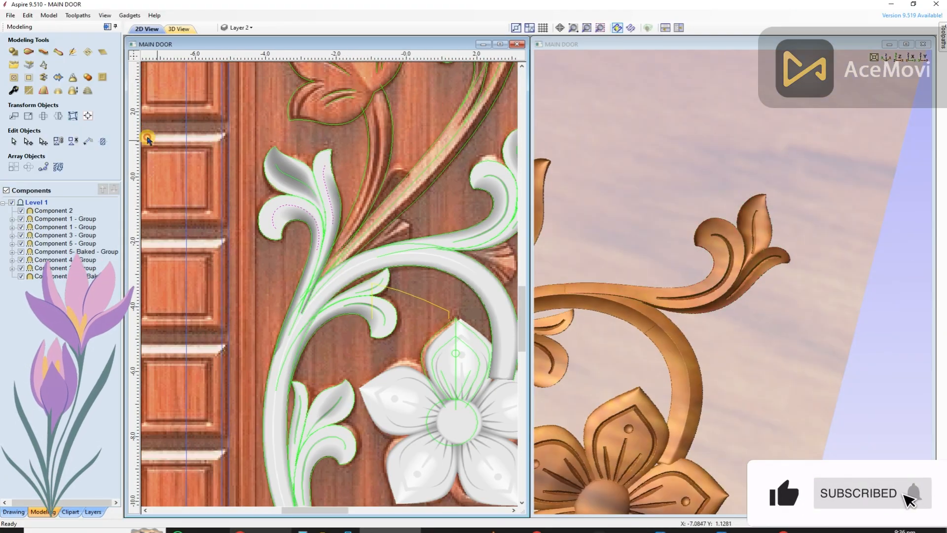
{"action": "left_click", "coordinate": [63, 54]}
{"action": "scroll", "coordinate": [423, 240], "scroll_direction": "down", "scroll_amount": 4}
{"action": "scroll", "coordinate": [402, 222], "scroll_direction": "up", "scroll_amount": 6}
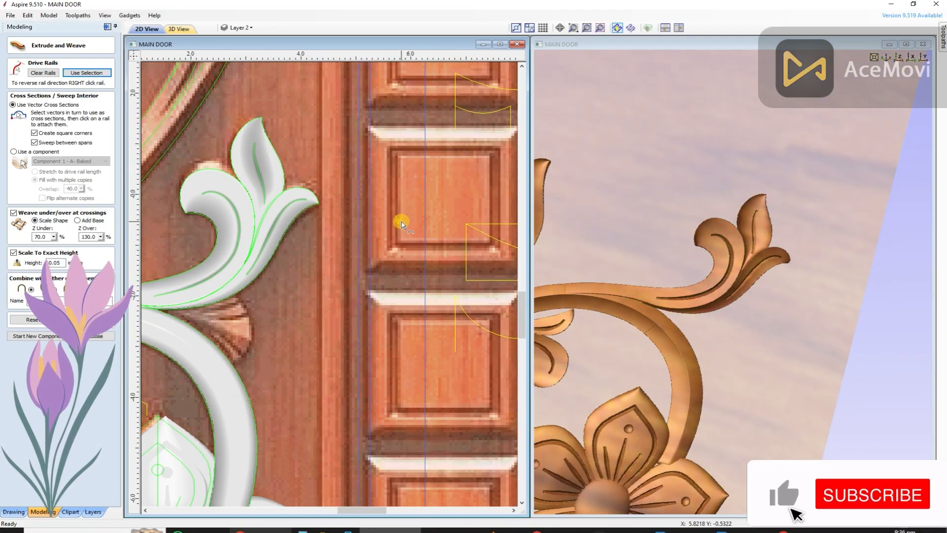
{"action": "scroll", "coordinate": [402, 226], "scroll_direction": "down", "scroll_amount": 4}
{"action": "scroll", "coordinate": [248, 245], "scroll_direction": "up", "scroll_amount": 2}
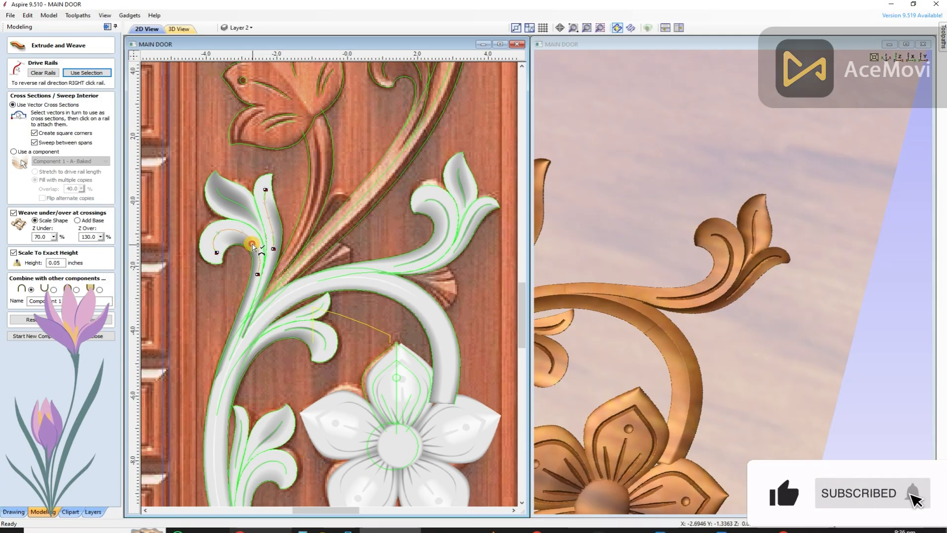
Attach the profile at intermediate points of both veins, apply the extrusion at 0.1 inches and finish the component
{"action": "scroll", "coordinate": [492, 226], "scroll_direction": "down", "scroll_amount": 2}
{"action": "scroll", "coordinate": [404, 217], "scroll_direction": "up", "scroll_amount": 5}
{"action": "scroll", "coordinate": [366, 213], "scroll_direction": "down", "scroll_amount": 3}
{"action": "scroll", "coordinate": [308, 215], "scroll_direction": "up", "scroll_amount": 3}
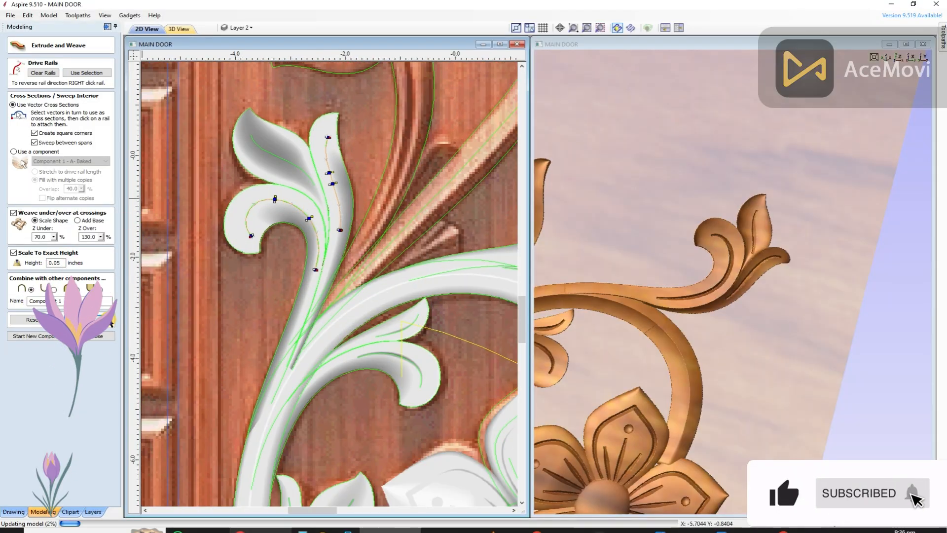
{"action": "scroll", "coordinate": [807, 271], "scroll_direction": "down", "scroll_amount": 3}
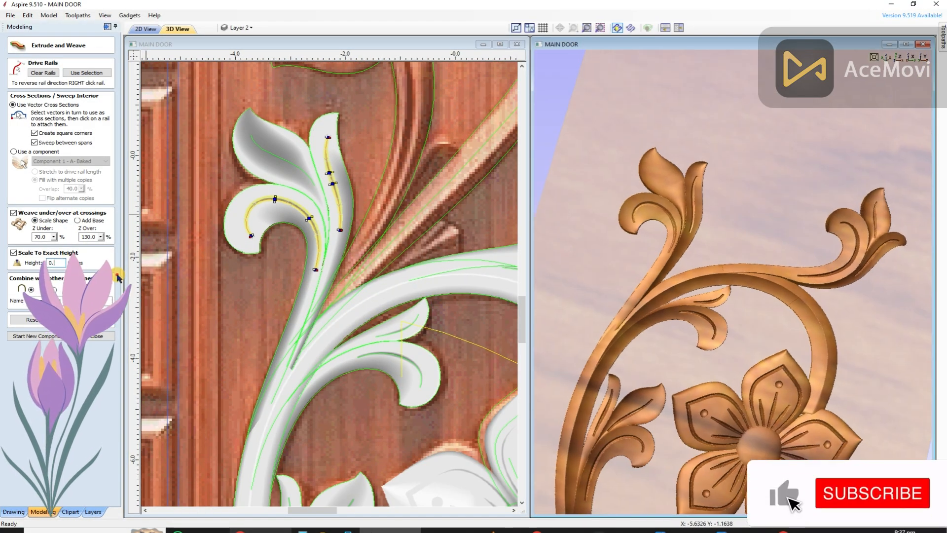
{"action": "left_click", "coordinate": [53, 339]}
{"action": "left_click", "coordinate": [105, 336]}
Extrude the vein of the left leaf's pointed outer lobe with three cross sections at a height of 0.05 inches as its own component
{"action": "scroll", "coordinate": [282, 209], "scroll_direction": "down", "scroll_amount": 2}
{"action": "scroll", "coordinate": [287, 166], "scroll_direction": "up", "scroll_amount": 3}
{"action": "scroll", "coordinate": [286, 166], "scroll_direction": "down", "scroll_amount": 2}
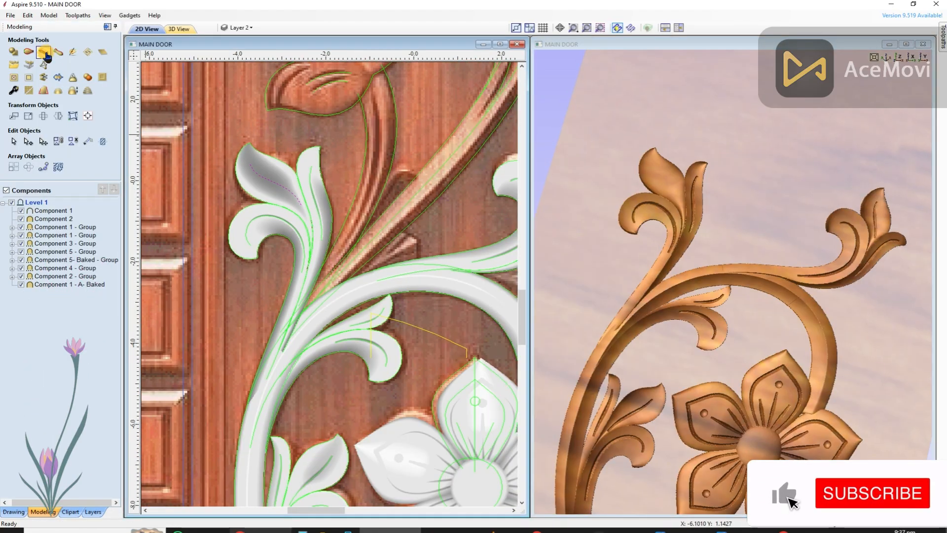
{"action": "left_click", "coordinate": [101, 73]}
{"action": "scroll", "coordinate": [249, 231], "scroll_direction": "down", "scroll_amount": 4}
{"action": "scroll", "coordinate": [425, 221], "scroll_direction": "up", "scroll_amount": 5}
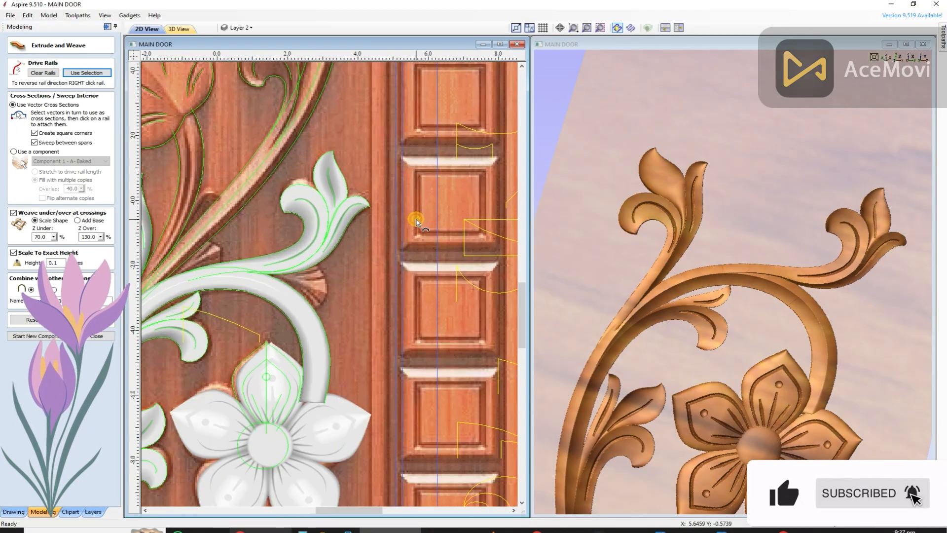
{"action": "scroll", "coordinate": [415, 227], "scroll_direction": "down", "scroll_amount": 4}
{"action": "scroll", "coordinate": [472, 228], "scroll_direction": "up", "scroll_amount": 4}
{"action": "scroll", "coordinate": [423, 244], "scroll_direction": "down", "scroll_amount": 2}
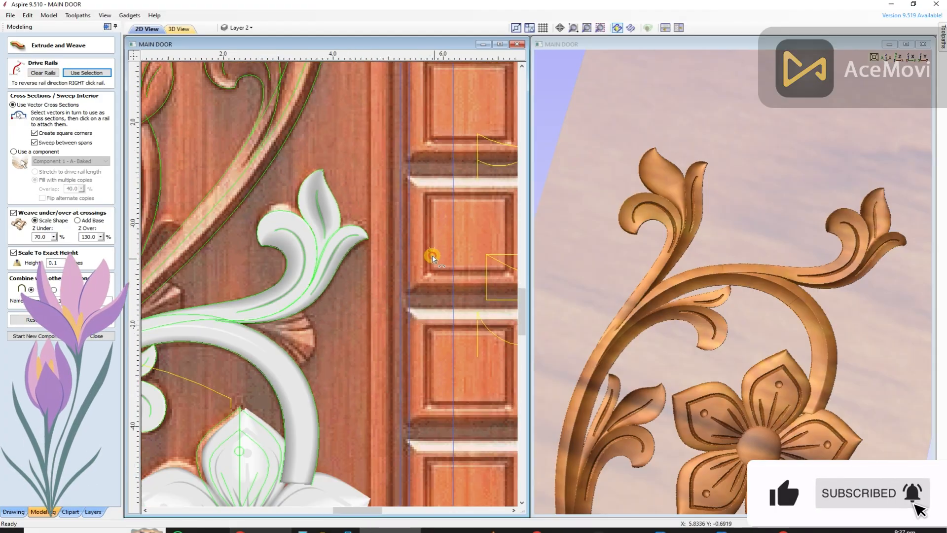
{"action": "scroll", "coordinate": [432, 249], "scroll_direction": "down", "scroll_amount": 3}
{"action": "scroll", "coordinate": [254, 222], "scroll_direction": "up", "scroll_amount": 4}
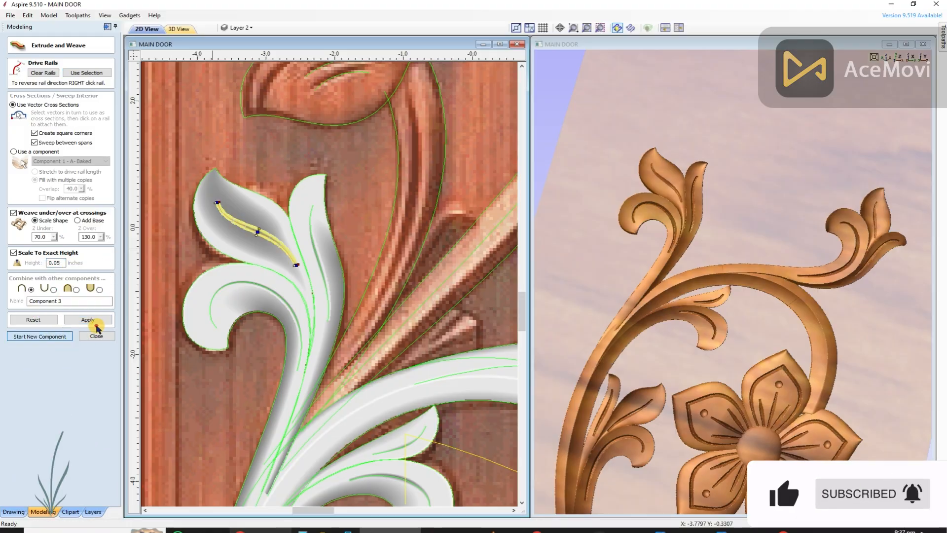
{"action": "left_click", "coordinate": [97, 334]}
Group the left leaf component with its vein components and review the whole carved scroll
{"action": "scroll", "coordinate": [271, 234], "scroll_direction": "up", "scroll_amount": 3}
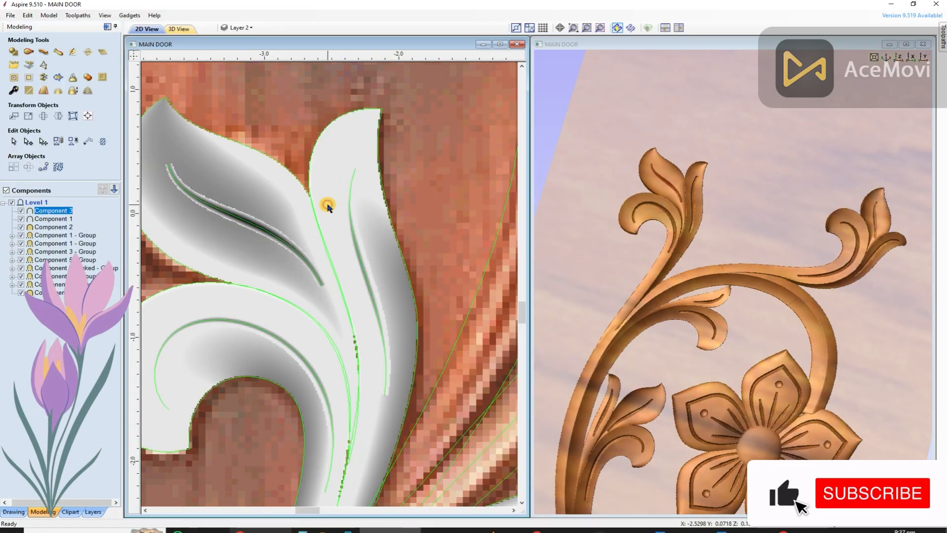
{"action": "left_click", "coordinate": [254, 330], "text": "shift"}
{"action": "left_click", "coordinate": [269, 307], "text": "shift"}
{"action": "scroll", "coordinate": [268, 308], "scroll_direction": "down", "scroll_amount": 5}
{"action": "key", "text": "g"}
{"action": "left_click_drag", "start_coordinate": [744, 316], "coordinate": [745, 257]}
{"action": "scroll", "coordinate": [740, 349], "scroll_direction": "down", "scroll_amount": 2}
{"action": "scroll", "coordinate": [734, 263], "scroll_direction": "up", "scroll_amount": 3}
{"action": "scroll", "coordinate": [751, 309], "scroll_direction": "down", "scroll_amount": 3}
{"action": "scroll", "coordinate": [743, 320], "scroll_direction": "down", "scroll_amount": 3}
{"action": "scroll", "coordinate": [296, 305], "scroll_direction": "down", "scroll_amount": 4}
{"action": "scroll", "coordinate": [316, 301], "scroll_direction": "up", "scroll_amount": 2}
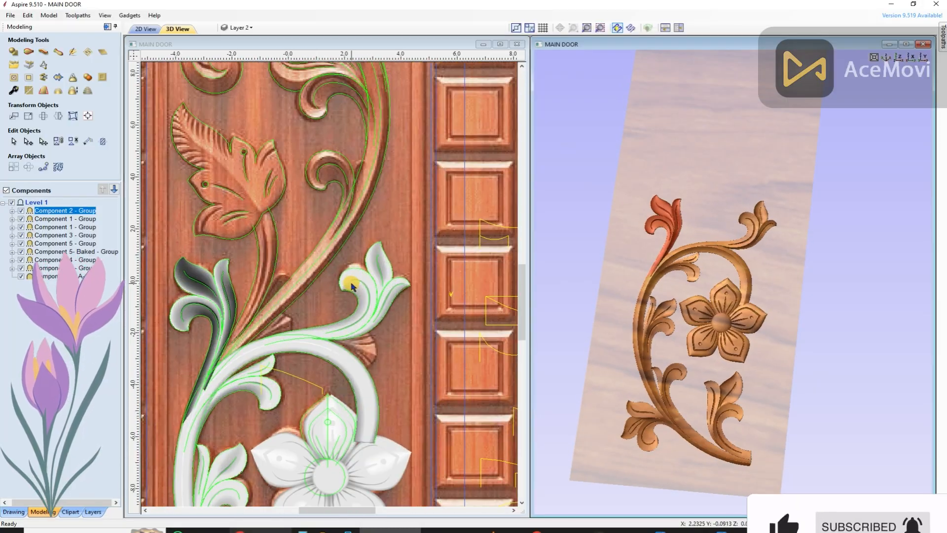
Group all the stem, leaf and five-petal flower components into a single component
{"action": "left_click", "coordinate": [364, 283], "text": "shift"}
{"action": "scroll", "coordinate": [367, 307], "scroll_direction": "up", "scroll_amount": 2}
{"action": "left_click", "coordinate": [328, 291], "text": "shift"}
{"action": "left_click", "coordinate": [267, 341], "text": "shift"}
{"action": "scroll", "coordinate": [340, 279], "scroll_direction": "down", "scroll_amount": 3}
{"action": "scroll", "coordinate": [322, 362], "scroll_direction": "up", "scroll_amount": 3}
{"action": "left_click", "coordinate": [298, 345], "text": "shift"}
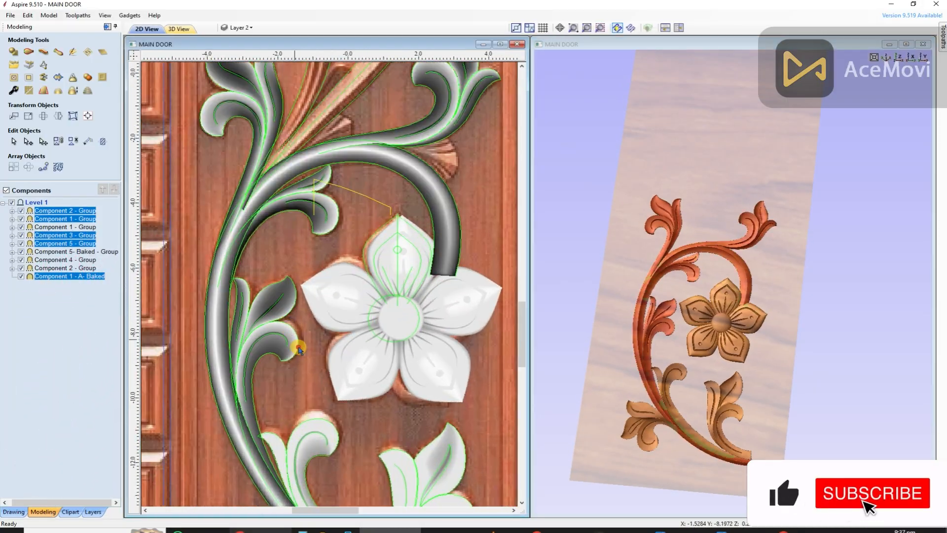
{"action": "left_click", "coordinate": [314, 426], "text": "shift"}
{"action": "scroll", "coordinate": [314, 320], "scroll_direction": "down", "scroll_amount": 4}
{"action": "scroll", "coordinate": [323, 390], "scroll_direction": "up", "scroll_amount": 3}
{"action": "left_click", "coordinate": [186, 364], "text": "shift"}
{"action": "left_click", "coordinate": [323, 267], "text": "shift"}
{"action": "scroll", "coordinate": [326, 256], "scroll_direction": "down", "scroll_amount": 2}
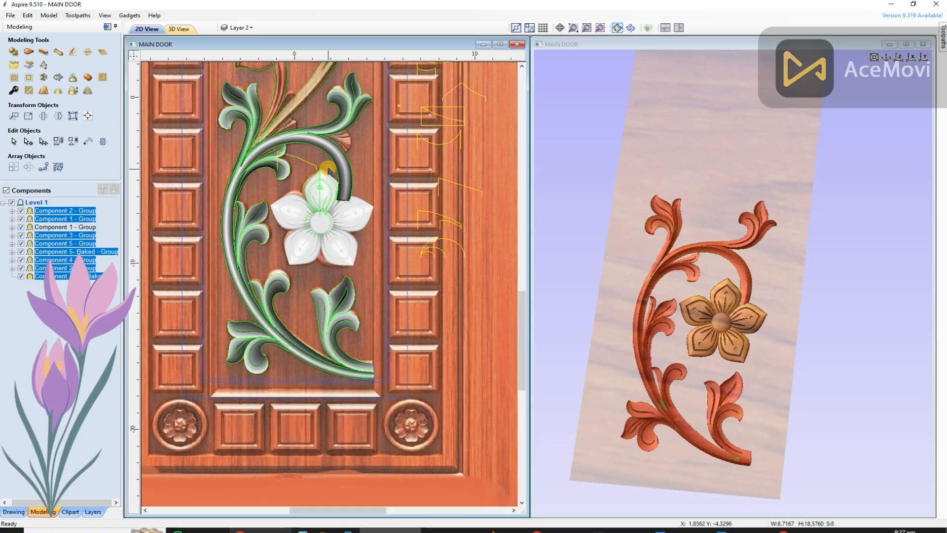
{"action": "scroll", "coordinate": [326, 177], "scroll_direction": "up", "scroll_amount": 3}
{"action": "left_click", "coordinate": [279, 235], "text": "shift"}
{"action": "mouse_move", "coordinate": [765, 308]}
{"action": "left_mouse_down"}
{"action": "mouse_move", "coordinate": [820, 310]}
{"action": "mouse_move", "coordinate": [762, 307]}
{"action": "left_mouse_up"}
{"action": "scroll", "coordinate": [332, 344], "scroll_direction": "down", "scroll_amount": 3}
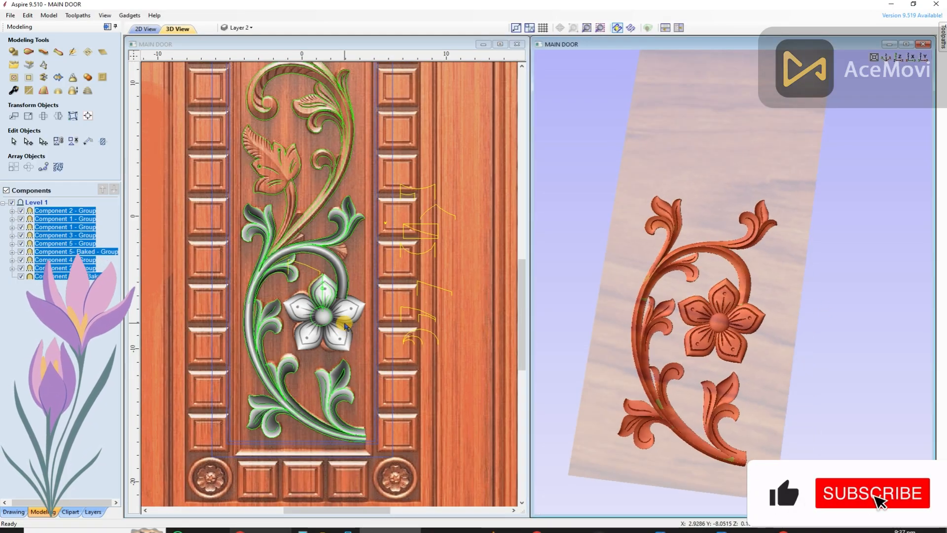
{"action": "key", "text": "ctrl+g"}
{"action": "left_click", "coordinate": [765, 418]}
Rename the grouped component as PART1
{"action": "left_click", "coordinate": [99, 211]}
{"action": "right_click", "coordinate": [100, 211]}
{"action": "left_click", "coordinate": [128, 297]}
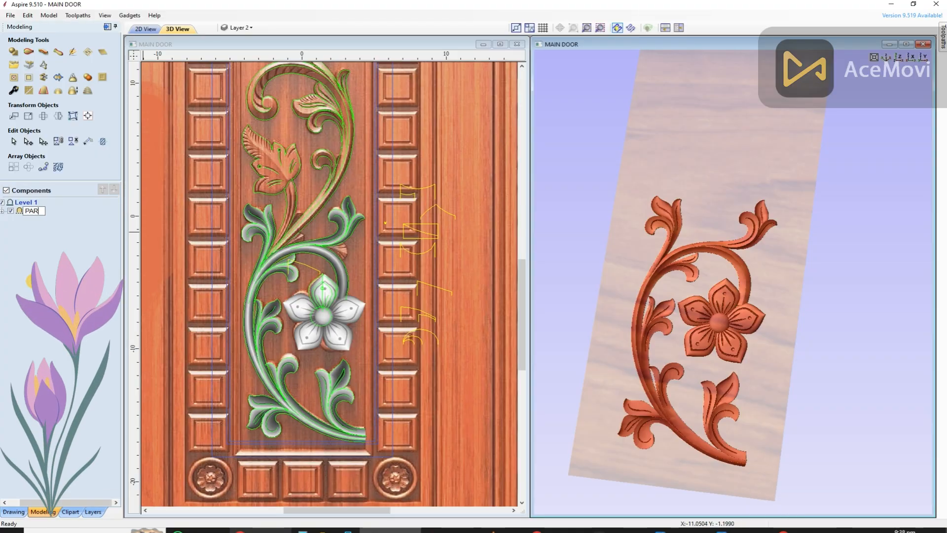
{"action": "scroll", "coordinate": [367, 277], "scroll_direction": "down", "scroll_amount": 3}
{"action": "left_click", "coordinate": [484, 296]}
{"action": "left_click_drag", "start_coordinate": [689, 345], "coordinate": [757, 254]}
{"action": "scroll", "coordinate": [326, 212], "scroll_direction": "up", "scroll_amount": 4}
{"action": "scroll", "coordinate": [328, 271], "scroll_direction": "up", "scroll_amount": 2}
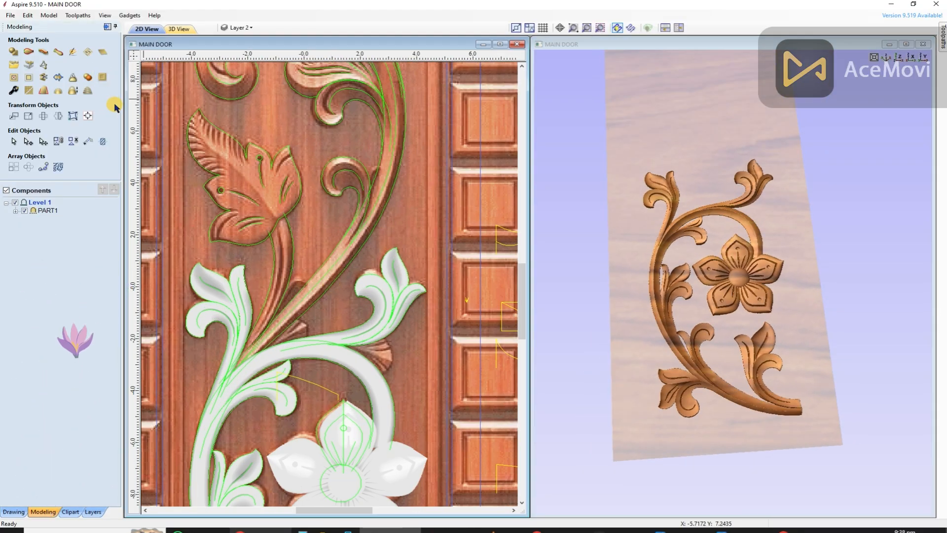
Set the two edge vectors of the upper scroll stem's outer band as drive rails for a Two Rail Sweep
{"action": "left_click", "coordinate": [13, 512]}
{"action": "left_click", "coordinate": [43, 52]}
{"action": "scroll", "coordinate": [459, 294], "scroll_direction": "down", "scroll_amount": 3}
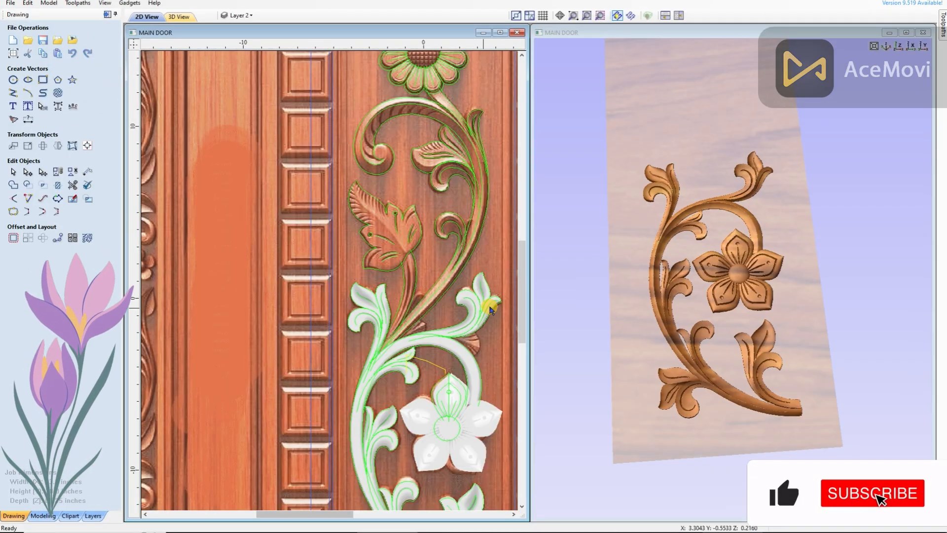
{"action": "scroll", "coordinate": [299, 153], "scroll_direction": "up", "scroll_amount": 4}
{"action": "left_click", "coordinate": [299, 144]}
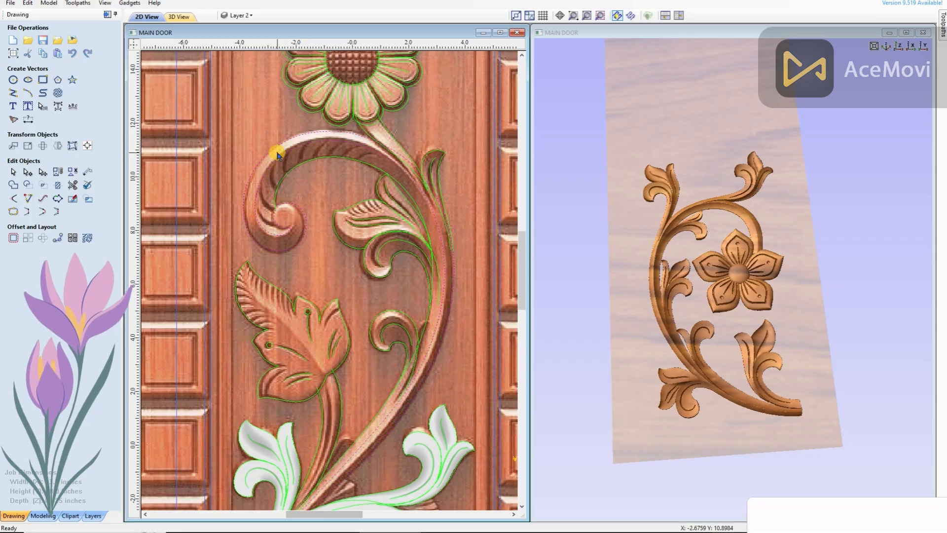
{"action": "left_click", "coordinate": [274, 150], "text": "shift"}
{"action": "scroll", "coordinate": [274, 151], "scroll_direction": "down", "scroll_amount": 3}
{"action": "left_click", "coordinate": [43, 515]}
{"action": "left_click", "coordinate": [28, 40]}
{"action": "left_click", "coordinate": [88, 63]}
Attach the cross-section profile at the scroll, arc, side and base of the stem, and apply the sweep with the merge combine mode
{"action": "scroll", "coordinate": [297, 151], "scroll_direction": "up", "scroll_amount": 1}
{"action": "scroll", "coordinate": [255, 221], "scroll_direction": "up", "scroll_amount": 2}
{"action": "left_click_drag", "start_coordinate": [230, 210], "coordinate": [247, 220]}
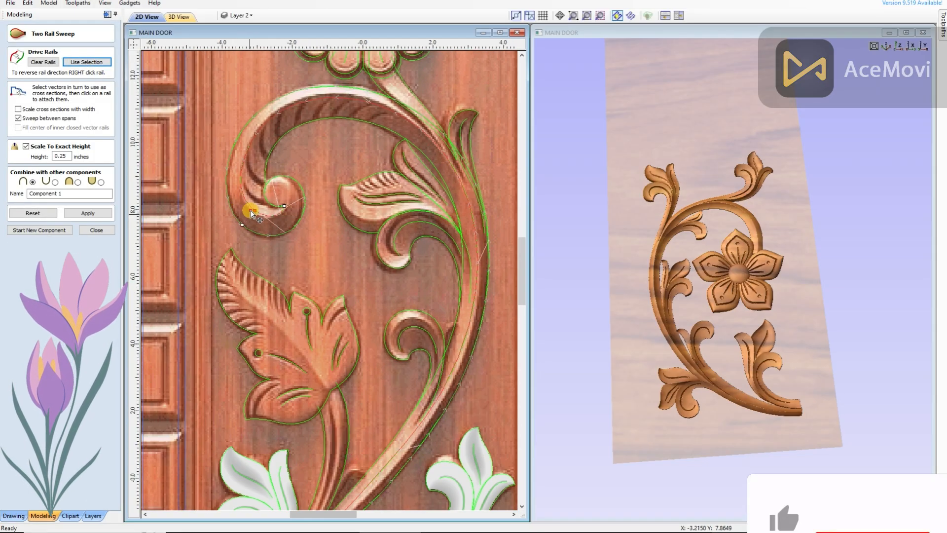
{"action": "scroll", "coordinate": [251, 214], "scroll_direction": "down", "scroll_amount": 1}
{"action": "scroll", "coordinate": [402, 220], "scroll_direction": "down", "scroll_amount": 1}
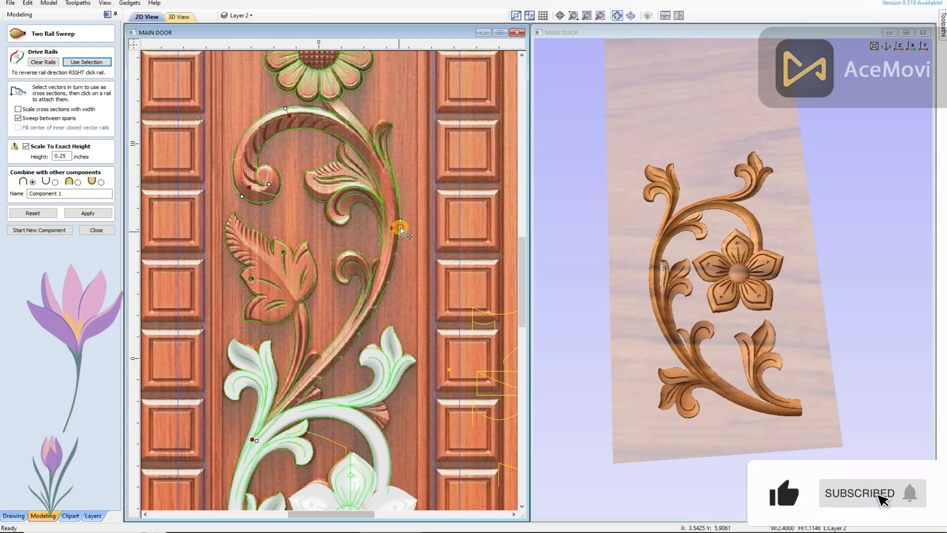
{"action": "scroll", "coordinate": [399, 239], "scroll_direction": "down", "scroll_amount": 2}
{"action": "left_click", "coordinate": [88, 213]}
{"action": "left_click", "coordinate": [77, 182]}
Attach another cross-section near the inner tip of the scroll and reapply the sweep
{"action": "scroll", "coordinate": [710, 144], "scroll_direction": "up", "scroll_amount": 3}
{"action": "scroll", "coordinate": [304, 249], "scroll_direction": "up", "scroll_amount": 4}
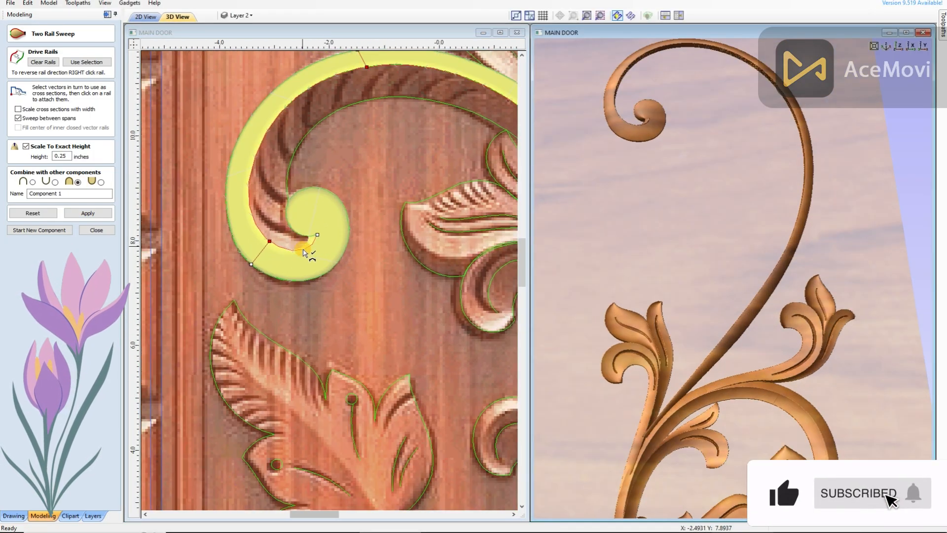
{"action": "scroll", "coordinate": [305, 249], "scroll_direction": "up", "scroll_amount": 1}
{"action": "scroll", "coordinate": [363, 253], "scroll_direction": "down", "scroll_amount": 1}
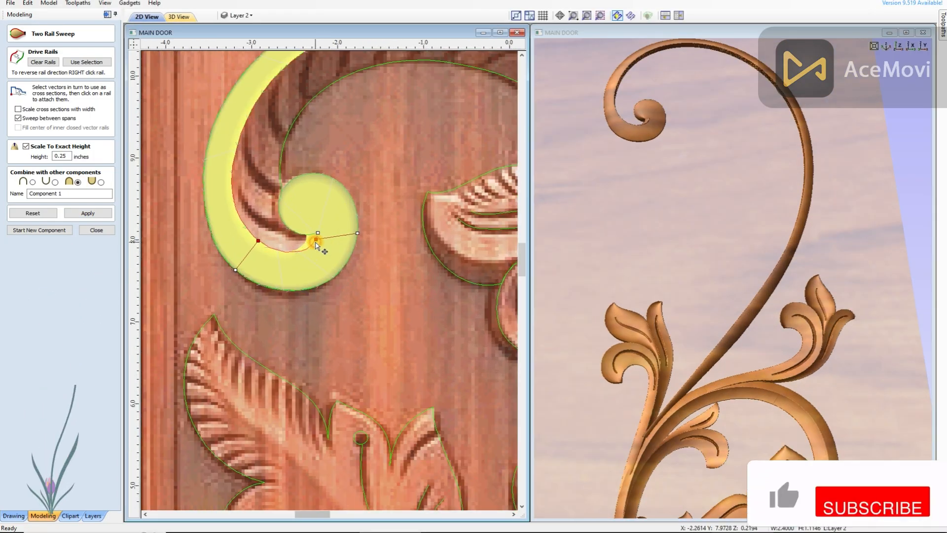
{"action": "scroll", "coordinate": [317, 239], "scroll_direction": "up", "scroll_amount": 2}
{"action": "scroll", "coordinate": [313, 237], "scroll_direction": "down", "scroll_amount": 3}
{"action": "scroll", "coordinate": [319, 187], "scroll_direction": "down", "scroll_amount": 4}
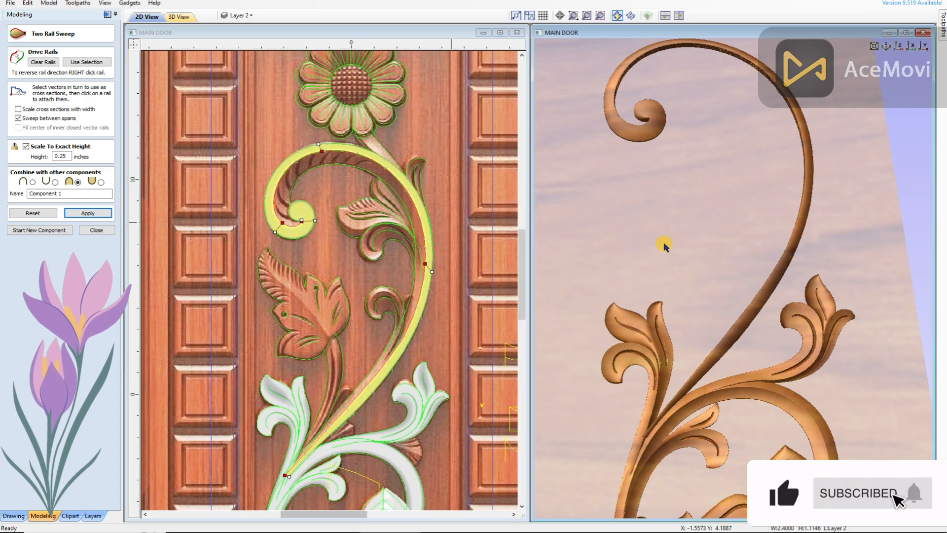
{"action": "scroll", "coordinate": [370, 317], "scroll_direction": "up", "scroll_amount": 2}
{"action": "scroll", "coordinate": [377, 346], "scroll_direction": "up", "scroll_amount": 1}
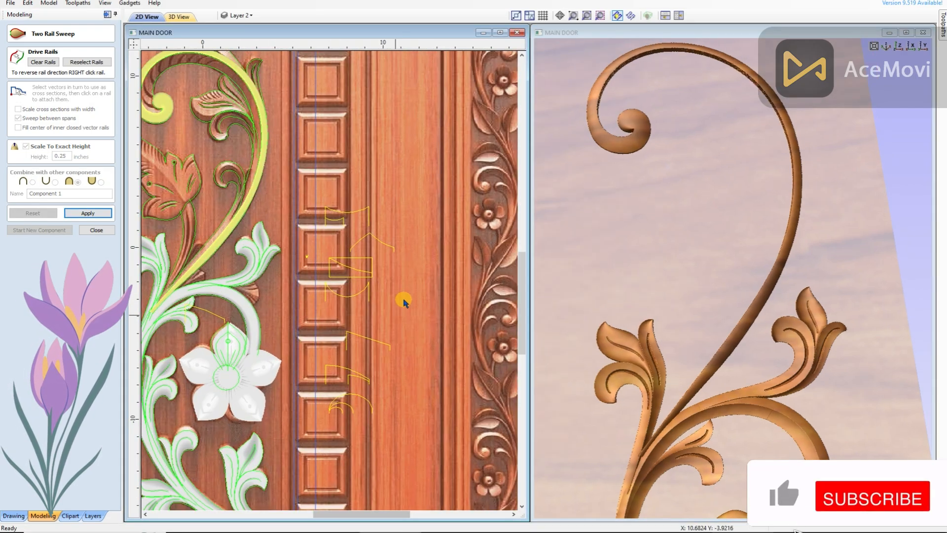
Create an open rectangular cross-section profile about 2.4 inches wide above the existing profiles, and reselect the drive rails
{"action": "scroll", "coordinate": [351, 195], "scroll_direction": "up", "scroll_amount": 1}
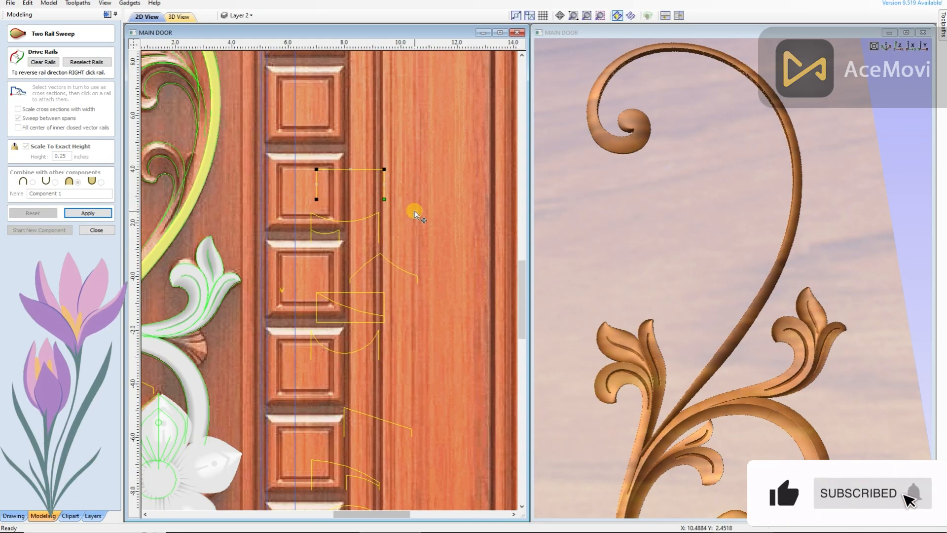
{"action": "scroll", "coordinate": [414, 210], "scroll_direction": "down", "scroll_amount": 2}
{"action": "left_click", "coordinate": [86, 62]}
Attach the rectangular profile across the scroll's curled tip and reapply the sweep
{"action": "scroll", "coordinate": [246, 130], "scroll_direction": "up", "scroll_amount": 2}
{"action": "scroll", "coordinate": [252, 135], "scroll_direction": "up", "scroll_amount": 6}
{"action": "scroll", "coordinate": [272, 130], "scroll_direction": "down", "scroll_amount": 2}
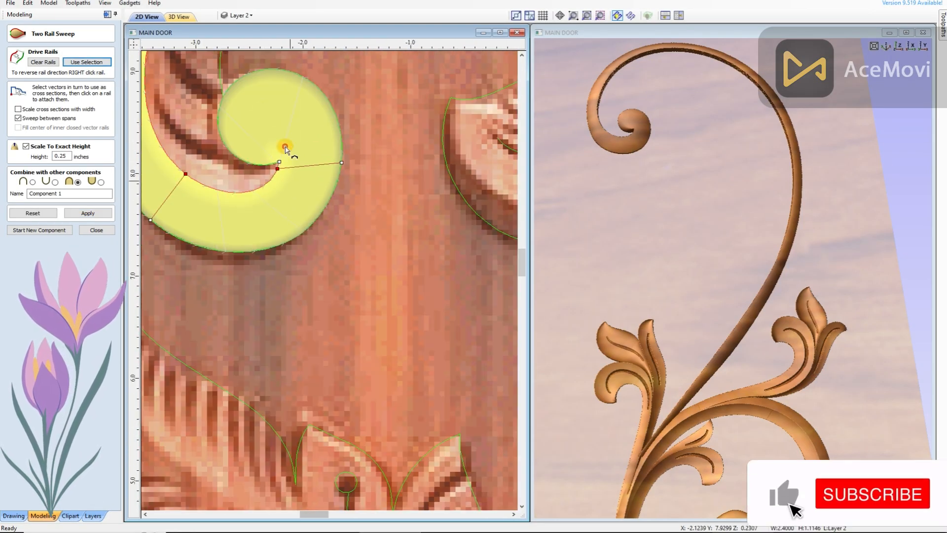
{"action": "left_click", "coordinate": [158, 193]}
{"action": "left_click_drag", "start_coordinate": [704, 162], "coordinate": [725, 217]}
{"action": "left_click", "coordinate": [342, 173]}
{"action": "scroll", "coordinate": [285, 170], "scroll_direction": "up", "scroll_amount": 4}
{"action": "left_click", "coordinate": [268, 170]}
{"action": "scroll", "coordinate": [268, 171], "scroll_direction": "down", "scroll_amount": 2}
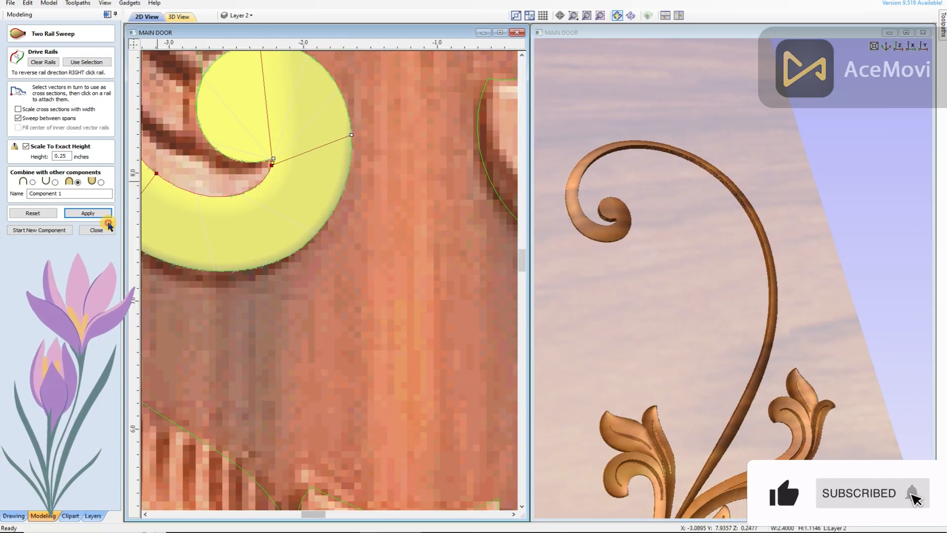
{"action": "left_click", "coordinate": [341, 213]}
{"action": "left_click_drag", "start_coordinate": [718, 210], "coordinate": [592, 227]}
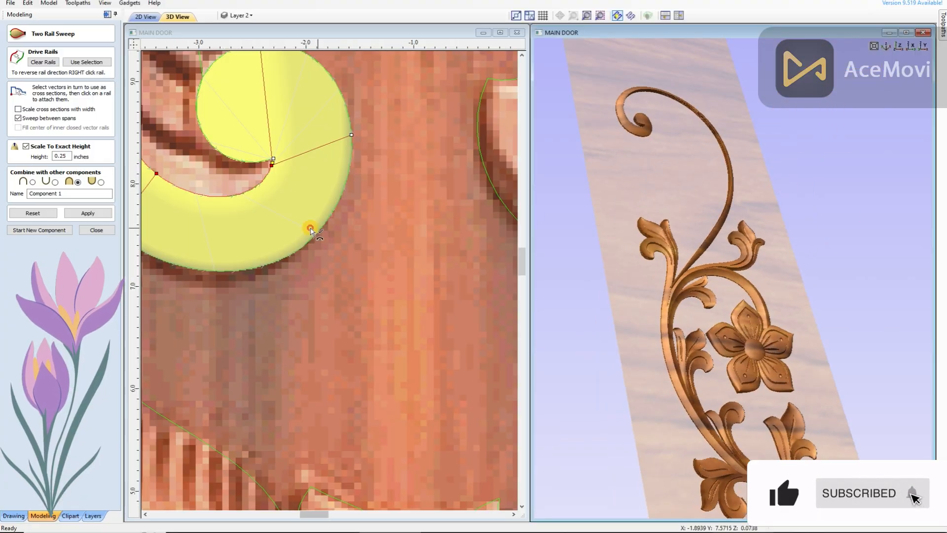
Move the cross-section on the side of the stem further down along the rails
{"action": "scroll", "coordinate": [321, 226], "scroll_direction": "down", "scroll_amount": 8}
{"action": "left_click", "coordinate": [389, 228]}
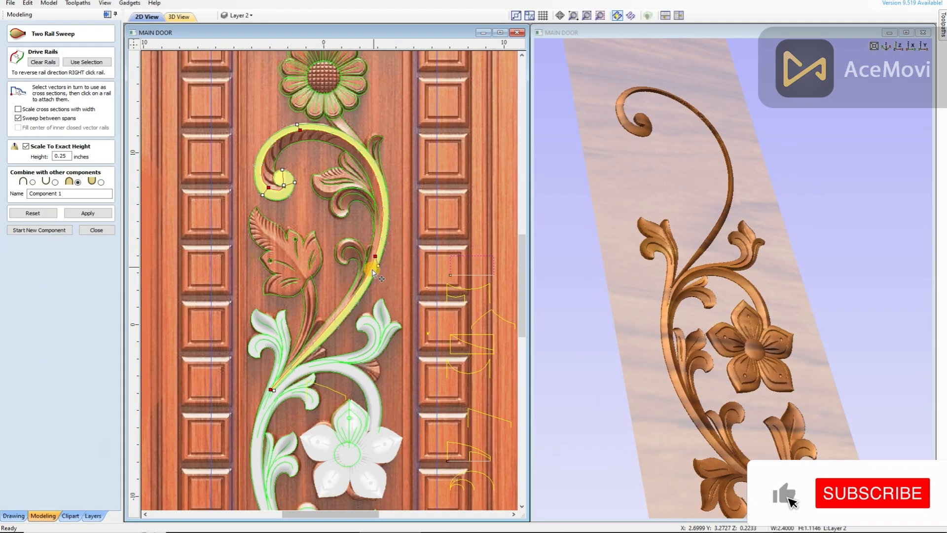
{"action": "left_click_drag", "start_coordinate": [375, 267], "coordinate": [371, 269]}
{"action": "scroll", "coordinate": [390, 296], "scroll_direction": "down", "scroll_amount": 2}
{"action": "scroll", "coordinate": [490, 365], "scroll_direction": "up", "scroll_amount": 2}
{"action": "key", "text": "Escape"}
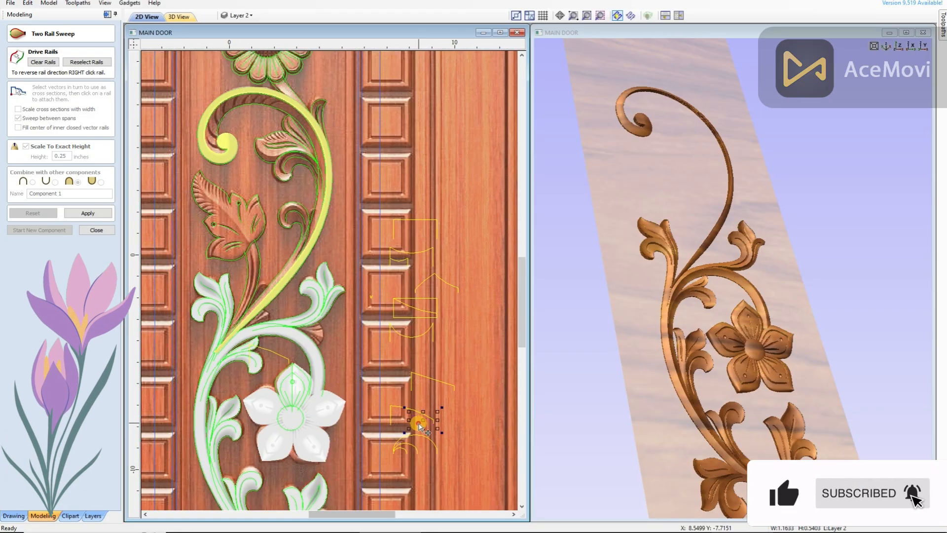
Scale the small curved profile to about 1.77 by 0.82 inches, reselect the rails and reapply the sweep with it at the stem's base
{"action": "scroll", "coordinate": [419, 422], "scroll_direction": "up", "scroll_amount": 2}
{"action": "scroll", "coordinate": [419, 402], "scroll_direction": "down", "scroll_amount": 3}
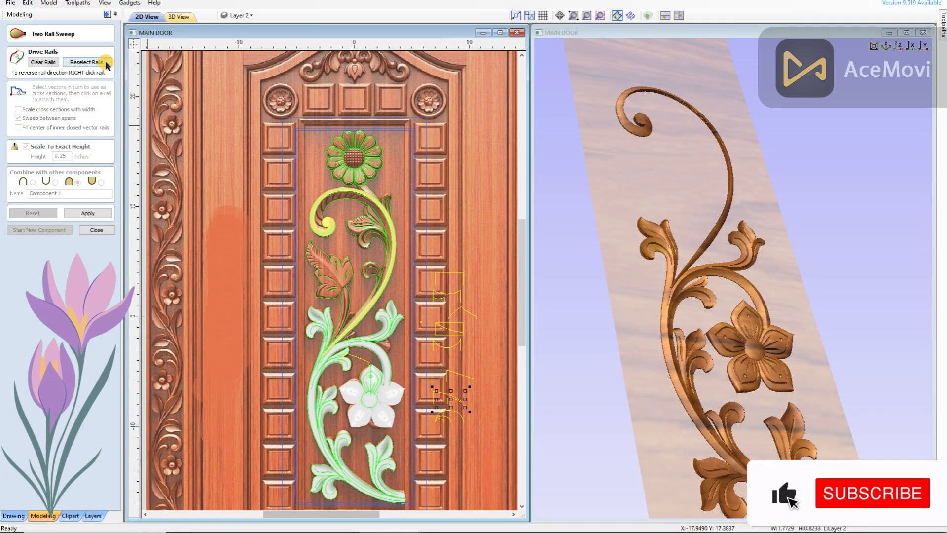
{"action": "left_click", "coordinate": [86, 61]}
{"action": "scroll", "coordinate": [334, 360], "scroll_direction": "up", "scroll_amount": 2}
{"action": "left_click", "coordinate": [73, 217]}
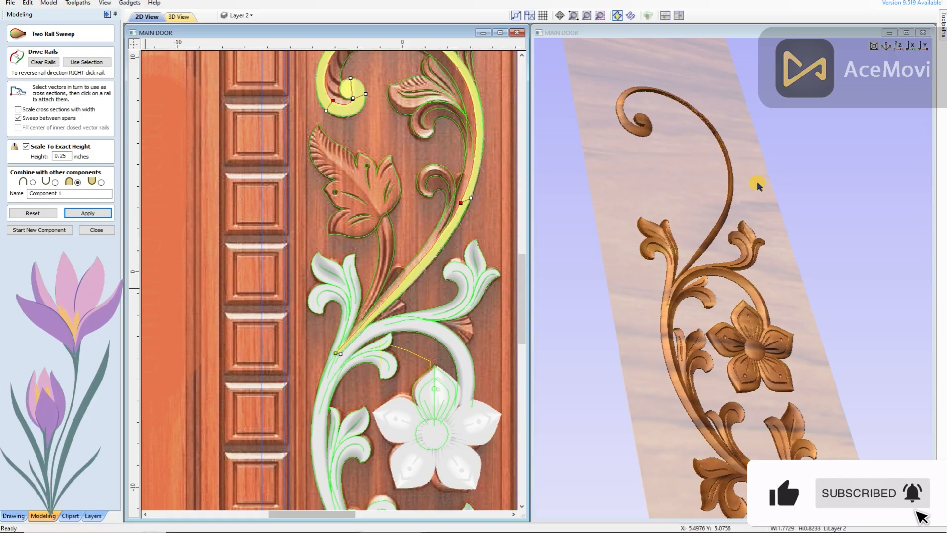
Reshape the inner rail vector by its nodes at the stem's base and reapply the sweep
{"action": "scroll", "coordinate": [758, 184], "scroll_direction": "up", "scroll_amount": 5}
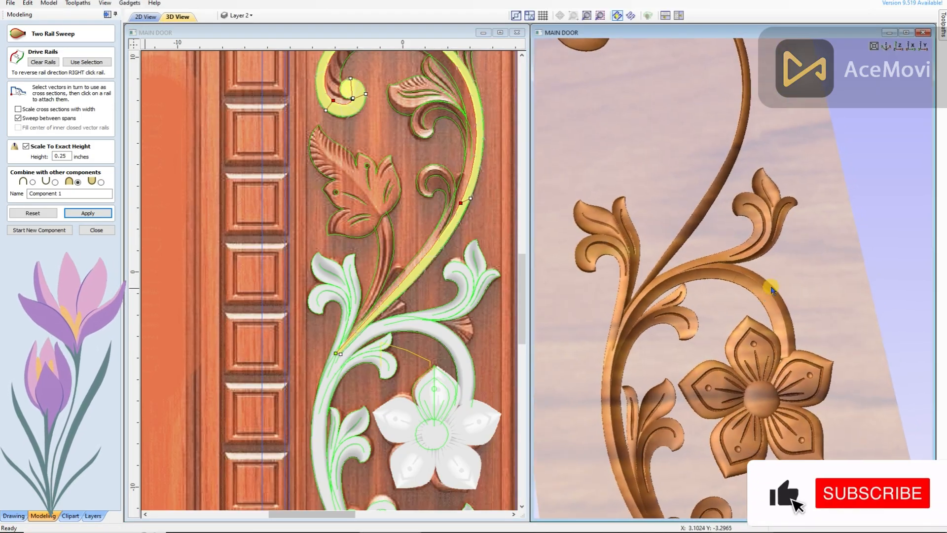
{"action": "scroll", "coordinate": [351, 370], "scroll_direction": "up", "scroll_amount": 2}
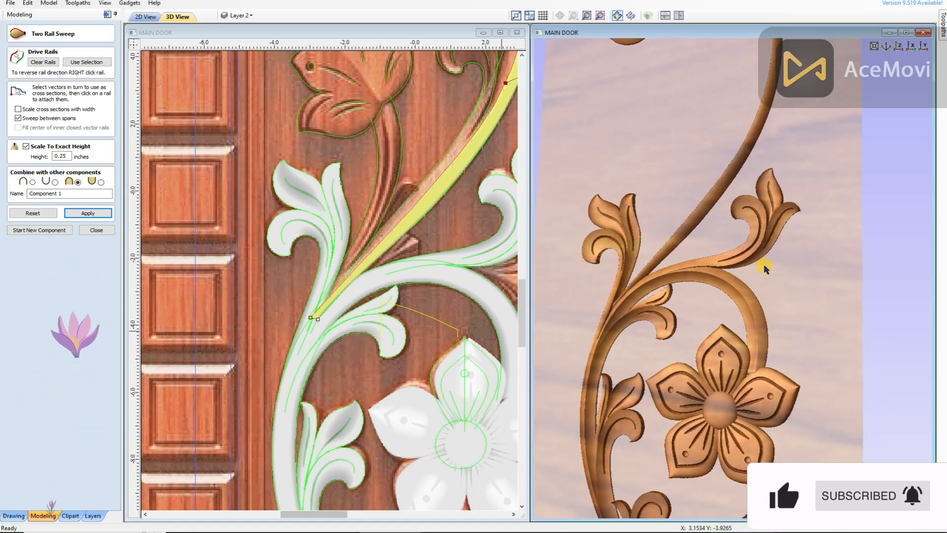
{"action": "scroll", "coordinate": [306, 320], "scroll_direction": "up", "scroll_amount": 2}
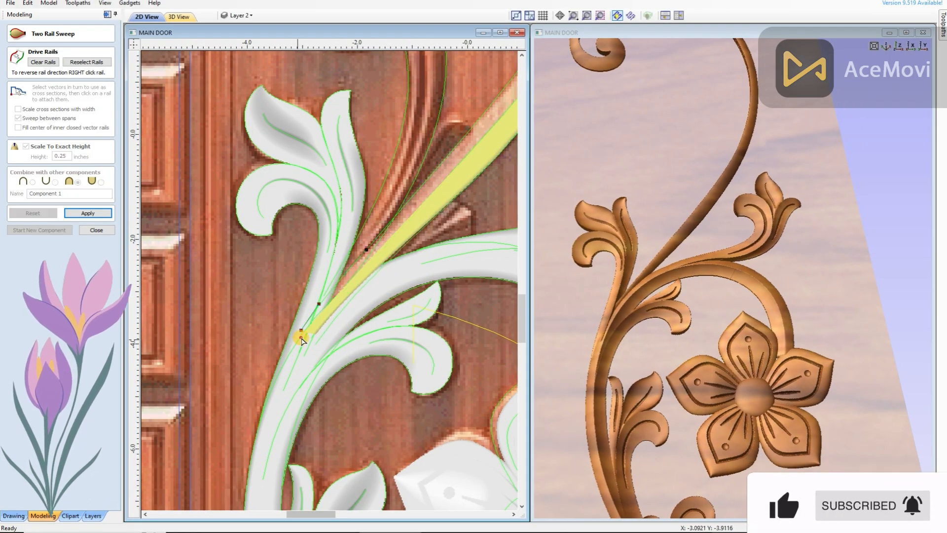
{"action": "scroll", "coordinate": [338, 296], "scroll_direction": "up", "scroll_amount": 2}
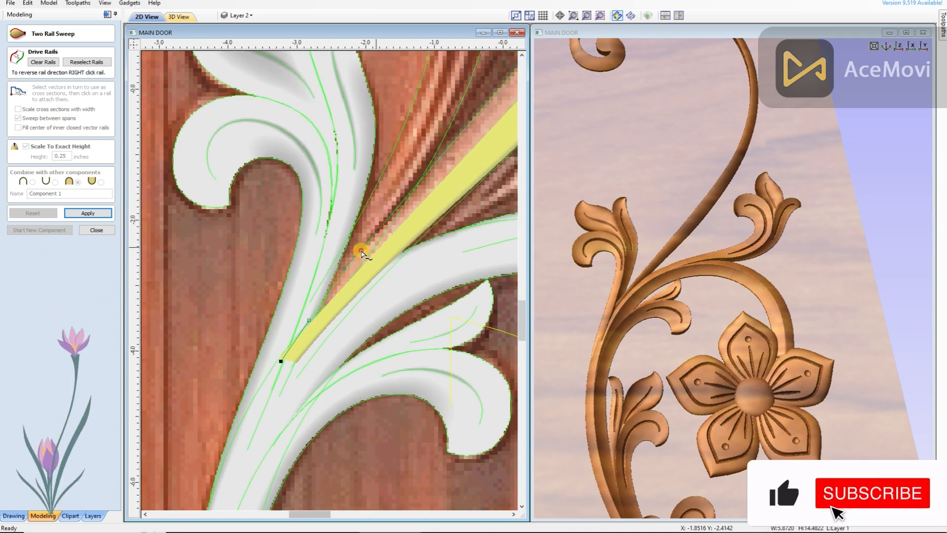
{"action": "scroll", "coordinate": [361, 253], "scroll_direction": "down", "scroll_amount": 1}
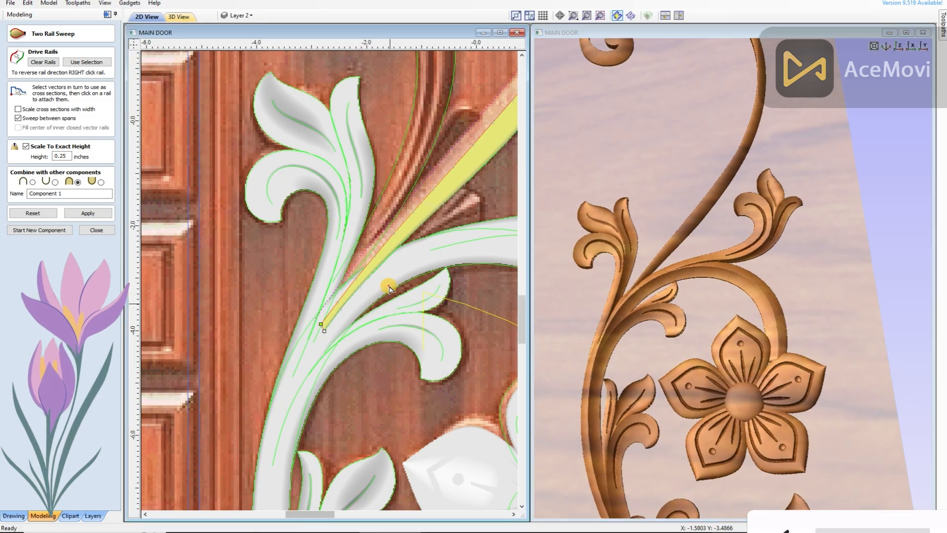
{"action": "left_click", "coordinate": [342, 307]}
{"action": "left_click", "coordinate": [86, 213]}
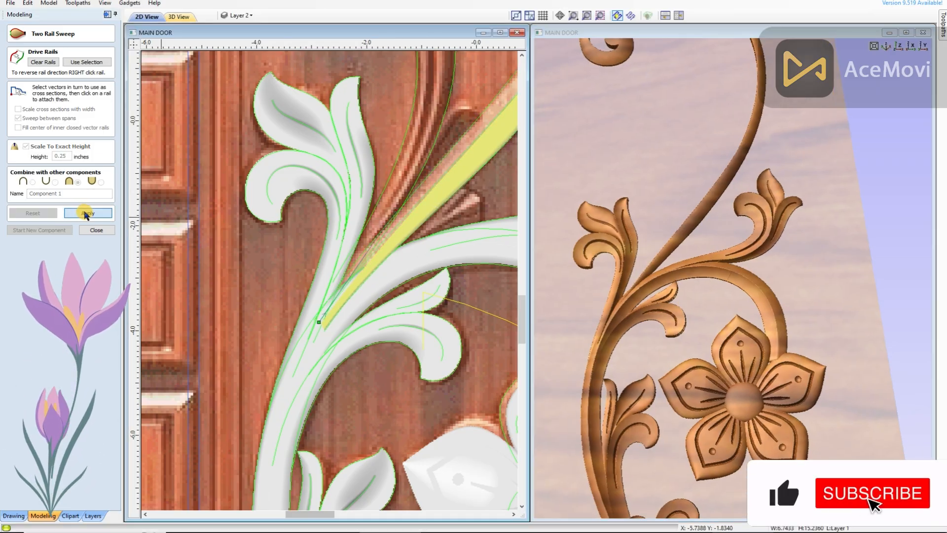
{"action": "middle_click_drag", "start_coordinate": [713, 302], "coordinate": [670, 394]}
{"action": "scroll", "coordinate": [670, 393], "scroll_direction": "down", "scroll_amount": 3}
{"action": "scroll", "coordinate": [435, 336], "scroll_direction": "down", "scroll_amount": 2}
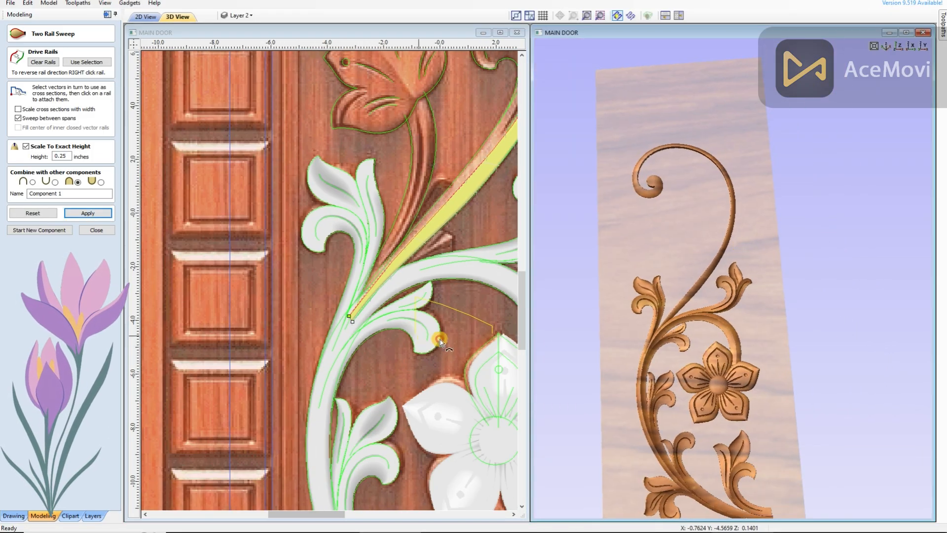
Adjust the nodes of the inner rail vector along the lower half of the stem and reapply the sweep
{"action": "scroll", "coordinate": [430, 240], "scroll_direction": "up", "scroll_amount": 1}
{"action": "left_click", "coordinate": [430, 240]}
{"action": "scroll", "coordinate": [466, 202], "scroll_direction": "down", "scroll_amount": 1}
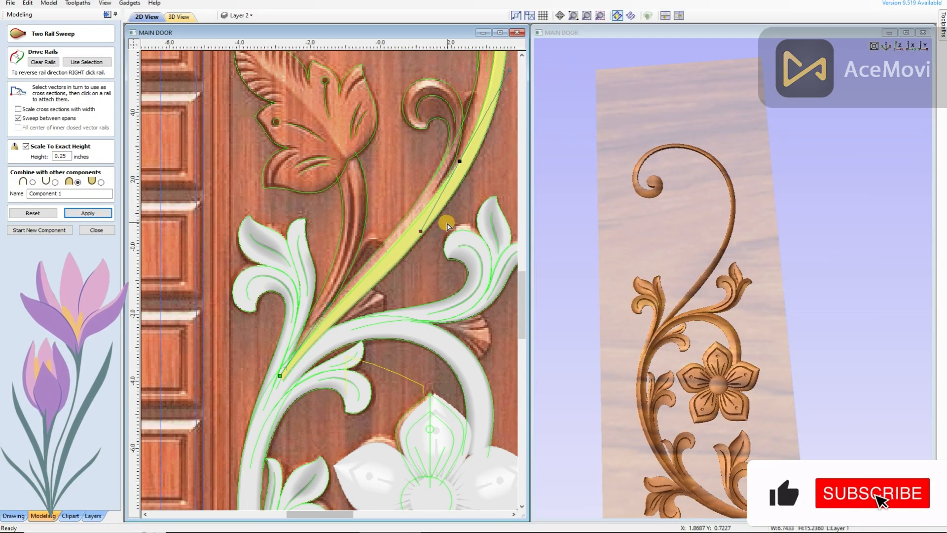
{"action": "scroll", "coordinate": [449, 210], "scroll_direction": "up", "scroll_amount": 2}
{"action": "left_click", "coordinate": [285, 319]}
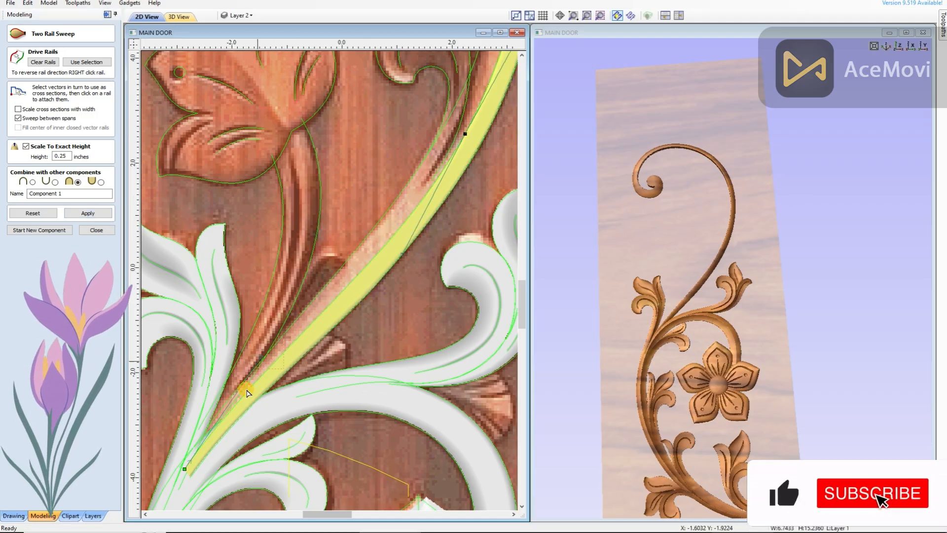
{"action": "scroll", "coordinate": [345, 295], "scroll_direction": "up", "scroll_amount": 4}
{"action": "left_click", "coordinate": [81, 213]}
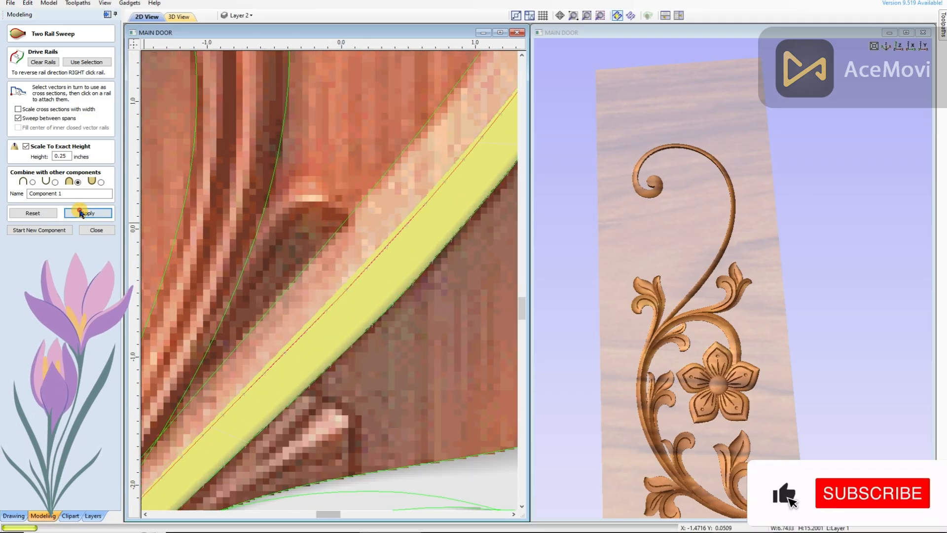
Finish the stem band by starting a new component and close the Two Rail Sweep tool
{"action": "scroll", "coordinate": [372, 239], "scroll_direction": "down", "scroll_amount": 3}
{"action": "left_click_drag", "start_coordinate": [760, 232], "coordinate": [730, 236]}
{"action": "scroll", "coordinate": [395, 286], "scroll_direction": "down", "scroll_amount": 7}
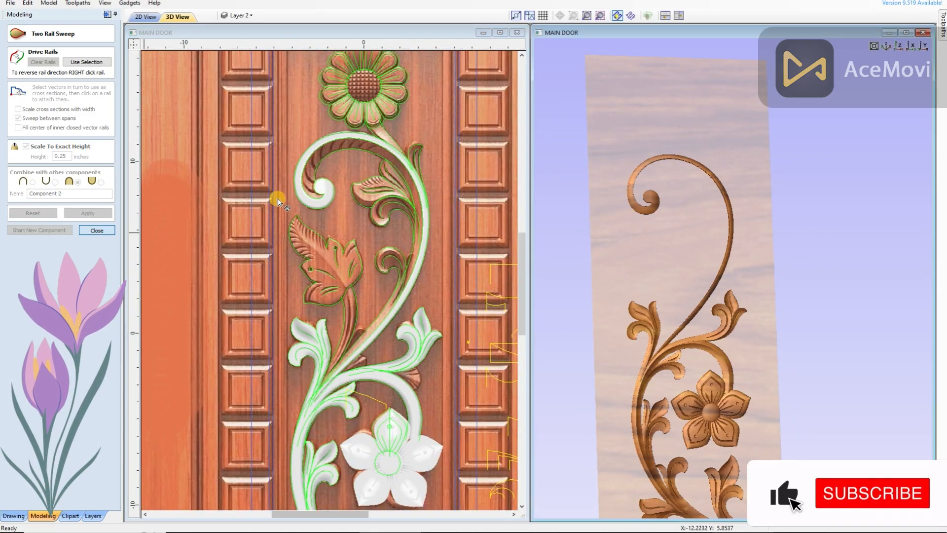
{"action": "left_click", "coordinate": [96, 230]}
Join the open ends of the inner stem vector at the scroll's curl and select it together with the band's inner edge
{"action": "scroll", "coordinate": [329, 186], "scroll_direction": "up", "scroll_amount": 6}
{"action": "scroll", "coordinate": [329, 186], "scroll_direction": "up", "scroll_amount": 3}
{"action": "left_click", "coordinate": [323, 218]}
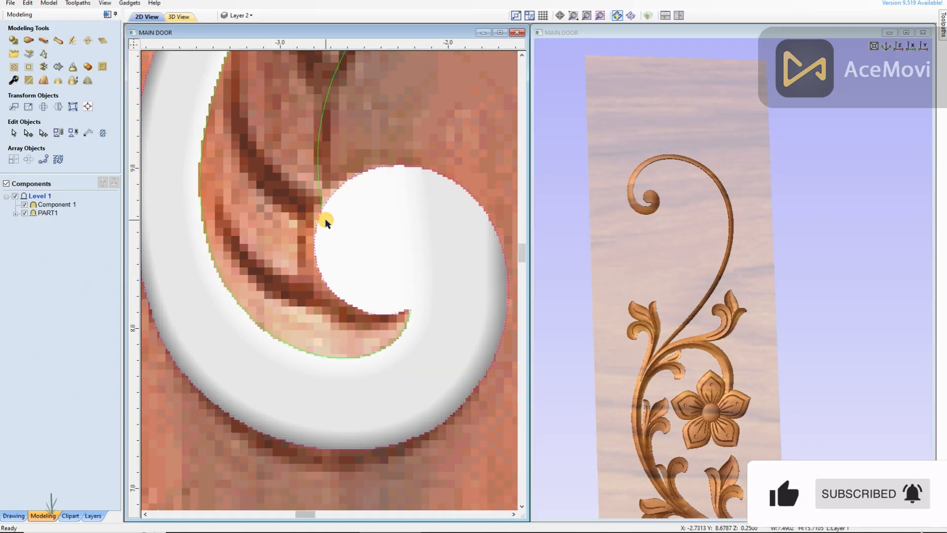
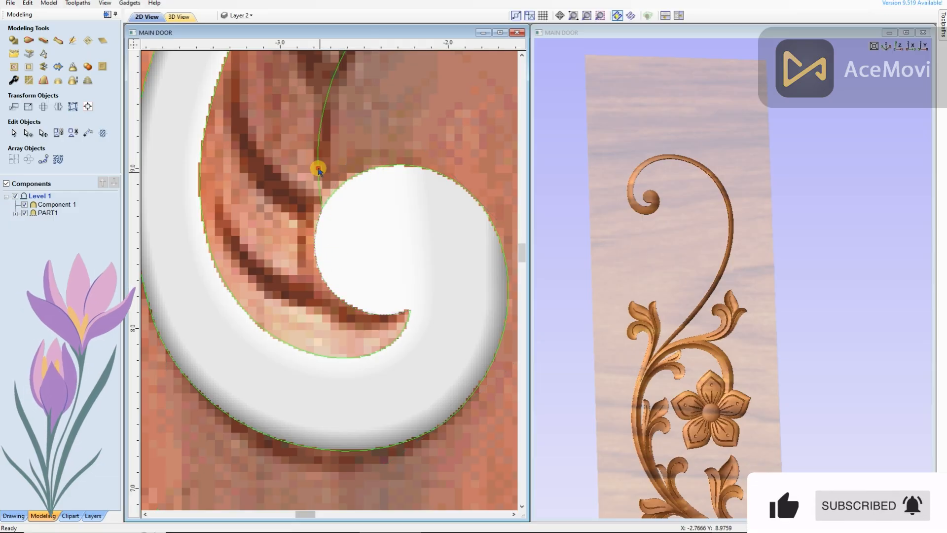
{"action": "left_click", "coordinate": [13, 515]}
{"action": "left_click", "coordinate": [28, 212]}
{"action": "left_click", "coordinate": [213, 264], "text": "shift"}
{"action": "scroll", "coordinate": [247, 340], "scroll_direction": "down", "scroll_amount": 5}
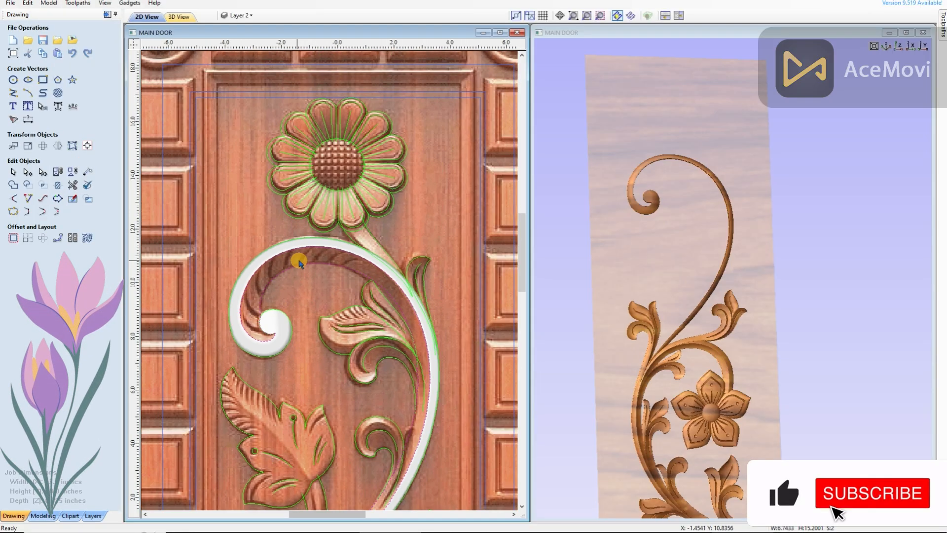
Start a Two Rail Sweep using the two selected scroll stem vectors as the drive rails
{"action": "left_click", "coordinate": [43, 516]}
{"action": "left_click", "coordinate": [28, 41]}
{"action": "left_click", "coordinate": [87, 62]}
{"action": "scroll", "coordinate": [417, 158], "scroll_direction": "down", "scroll_amount": 2}
{"action": "middle_click_drag", "start_coordinate": [508, 489], "coordinate": [429, 388]}
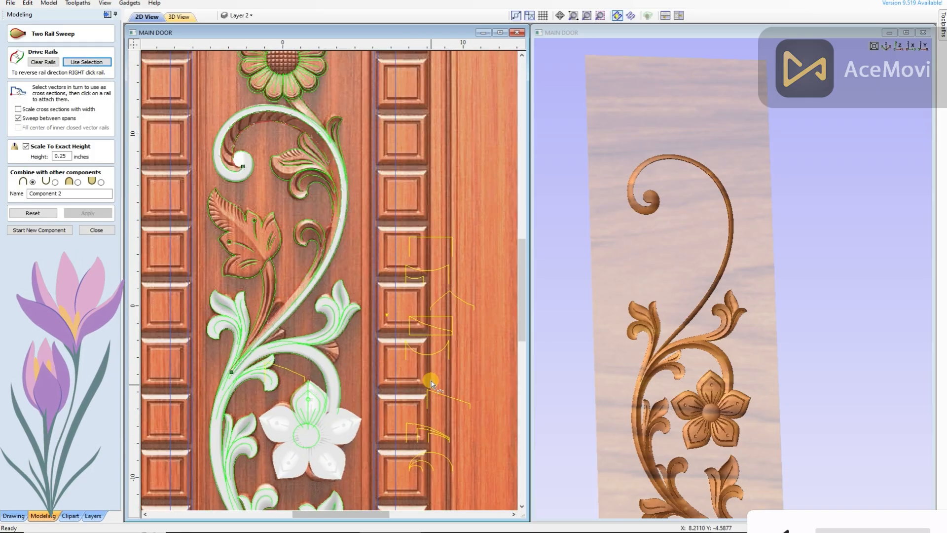
Attach cross sections along the inner side of the scroll stem, set the combine mode to merge and add another section near the top
{"action": "scroll", "coordinate": [432, 326], "scroll_direction": "up", "scroll_amount": 1}
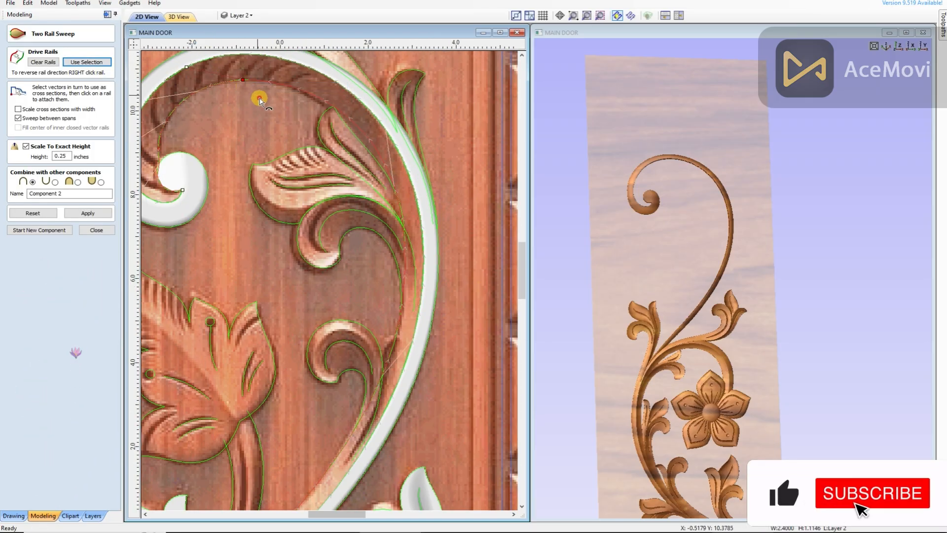
{"action": "left_click", "coordinate": [205, 81]}
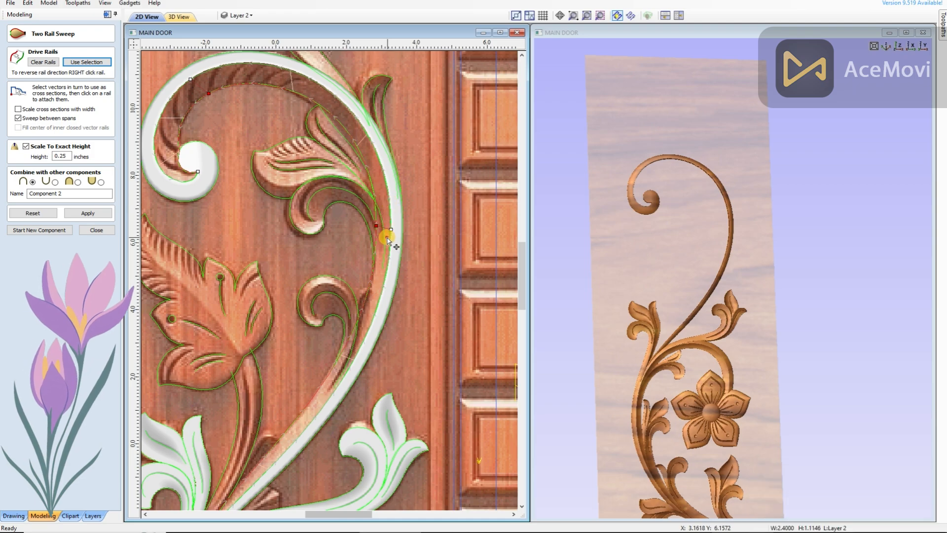
{"action": "scroll", "coordinate": [388, 240], "scroll_direction": "down", "scroll_amount": 2}
{"action": "left_click", "coordinate": [94, 211]}
{"action": "left_click", "coordinate": [77, 183]}
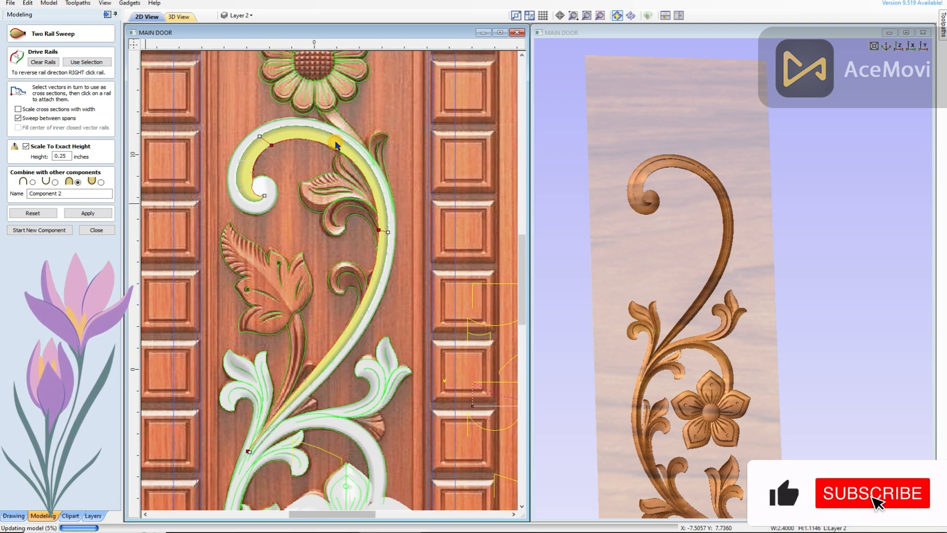
{"action": "right_click", "coordinate": [306, 136]}
{"action": "left_click", "coordinate": [336, 142]}
Scale the small curved profile to about 1.76 by 0.82 inches, attach it at the stem's base and reapply the sweep
{"action": "left_click_drag", "start_coordinate": [797, 281], "coordinate": [797, 222]}
{"action": "scroll", "coordinate": [797, 222], "scroll_direction": "up", "scroll_amount": 2}
{"action": "scroll", "coordinate": [347, 261], "scroll_direction": "down", "scroll_amount": 3}
{"action": "scroll", "coordinate": [359, 398], "scroll_direction": "up", "scroll_amount": 2}
{"action": "middle_click_drag", "start_coordinate": [359, 398], "coordinate": [348, 379]}
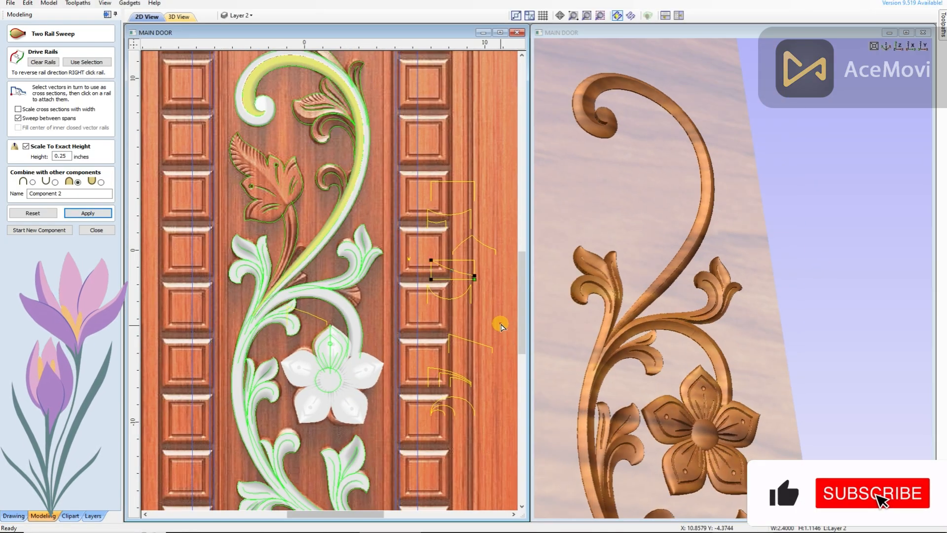
{"action": "left_click", "coordinate": [498, 322]}
{"action": "scroll", "coordinate": [500, 318], "scroll_direction": "up", "scroll_amount": 2}
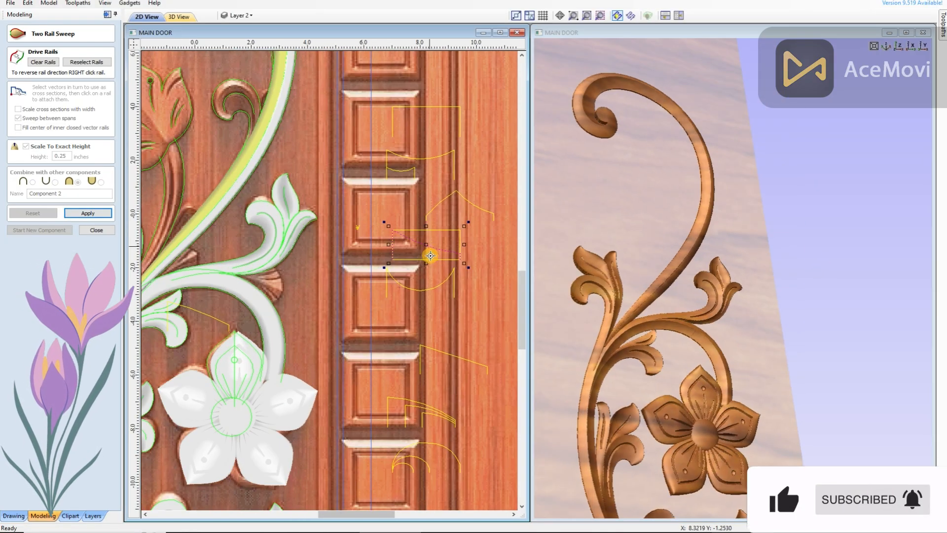
{"action": "left_click", "coordinate": [429, 415]}
{"action": "scroll", "coordinate": [439, 418], "scroll_direction": "up", "scroll_amount": 3}
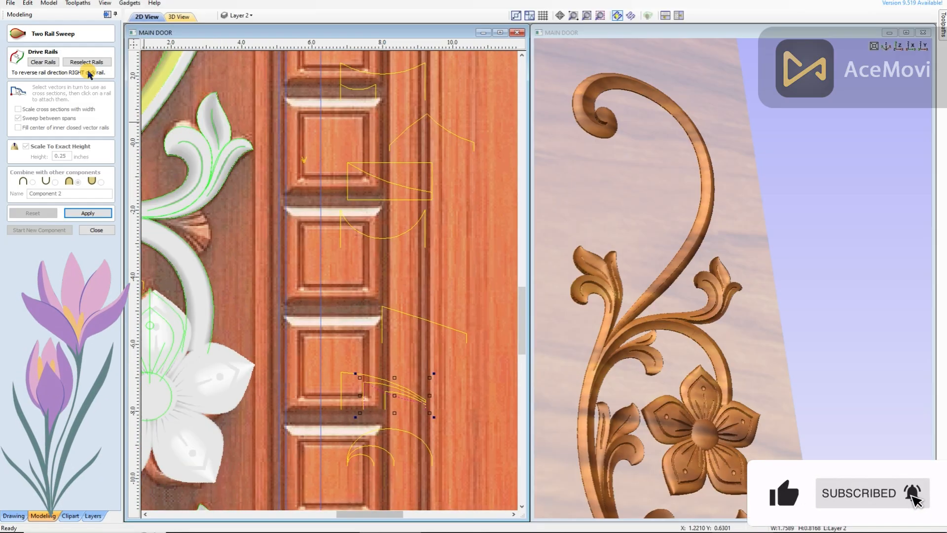
{"action": "scroll", "coordinate": [234, 200], "scroll_direction": "down", "scroll_amount": 2}
{"action": "left_click", "coordinate": [195, 244]}
{"action": "left_click", "coordinate": [89, 213]}
Adjust the nodes of the inner rail vector near the stem's base, reselect the rails and reapply the sweep
{"action": "left_click_drag", "start_coordinate": [749, 216], "coordinate": [696, 349]}
{"action": "scroll", "coordinate": [695, 349], "scroll_direction": "down", "scroll_amount": 2}
{"action": "scroll", "coordinate": [236, 254], "scroll_direction": "up", "scroll_amount": 5}
{"action": "scroll", "coordinate": [267, 228], "scroll_direction": "down", "scroll_amount": 3}
{"action": "scroll", "coordinate": [315, 220], "scroll_direction": "up", "scroll_amount": 2}
{"action": "key", "text": "n"}
{"action": "left_click", "coordinate": [421, 154]}
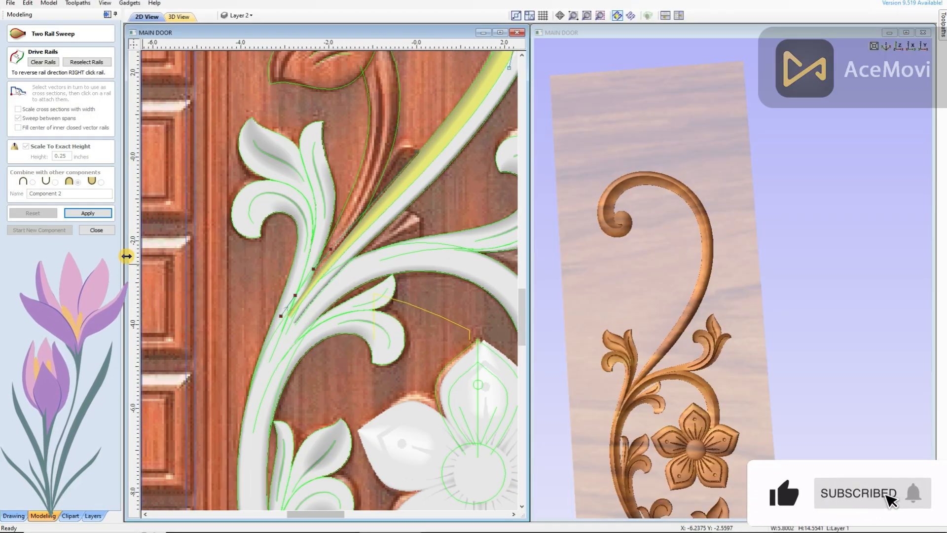
{"action": "left_click", "coordinate": [87, 62]}
{"action": "left_click", "coordinate": [88, 213]}
{"action": "left_click_drag", "start_coordinate": [781, 304], "coordinate": [730, 306]}
{"action": "left_click", "coordinate": [362, 282]}
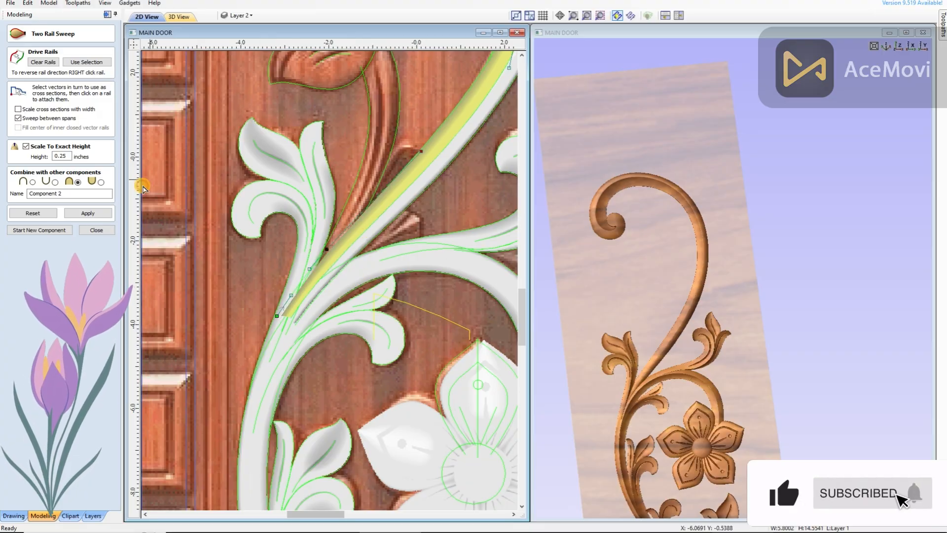
{"action": "left_click", "coordinate": [106, 212]}
Slide the cross section at the scroll stem's outer bend farther down the rails
{"action": "left_click_drag", "start_coordinate": [734, 197], "coordinate": [814, 276]}
{"action": "scroll", "coordinate": [731, 336], "scroll_direction": "up", "scroll_amount": 3}
{"action": "scroll", "coordinate": [376, 263], "scroll_direction": "down", "scroll_amount": 4}
{"action": "scroll", "coordinate": [405, 182], "scroll_direction": "up", "scroll_amount": 2}
{"action": "left_click", "coordinate": [408, 184]}
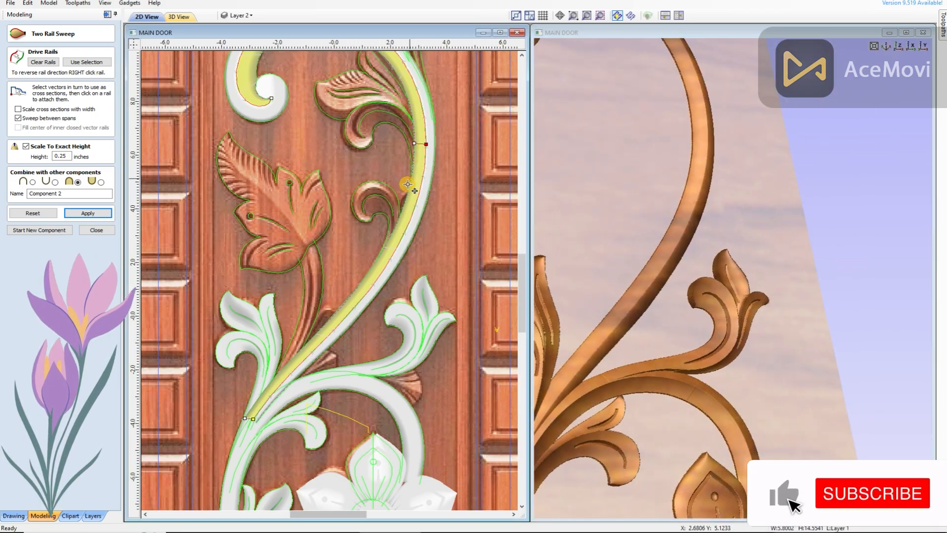
Reposition both ends of the middle cross section on the rails beside the small curl below the bend and reapply the sweep
{"action": "left_click", "coordinate": [751, 265]}
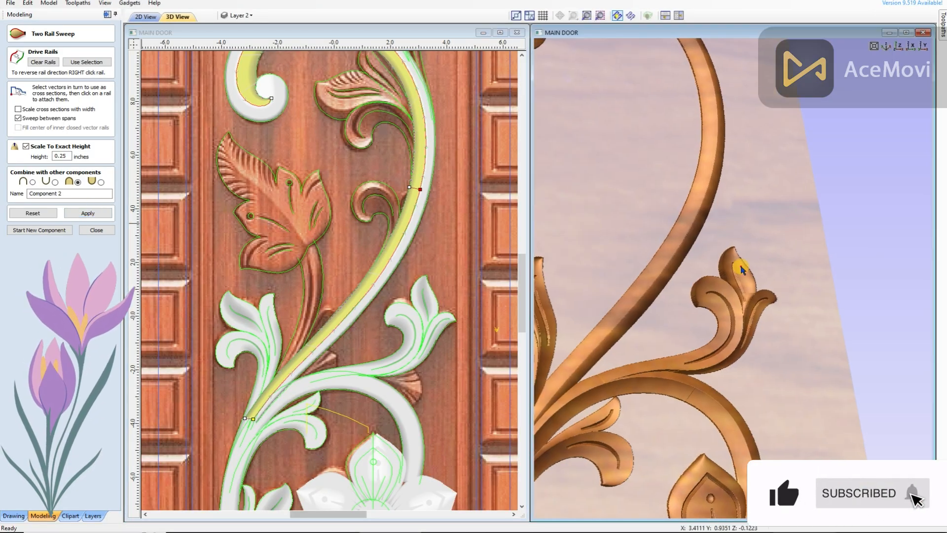
{"action": "scroll", "coordinate": [360, 286], "scroll_direction": "down", "scroll_amount": 3}
{"action": "scroll", "coordinate": [762, 264], "scroll_direction": "down", "scroll_amount": 4}
{"action": "left_click_drag", "start_coordinate": [761, 264], "coordinate": [752, 291]}
{"action": "scroll", "coordinate": [395, 244], "scroll_direction": "up", "scroll_amount": 2}
{"action": "left_click_drag", "start_coordinate": [356, 237], "coordinate": [344, 268]}
{"action": "left_click_drag", "start_coordinate": [362, 239], "coordinate": [363, 246]}
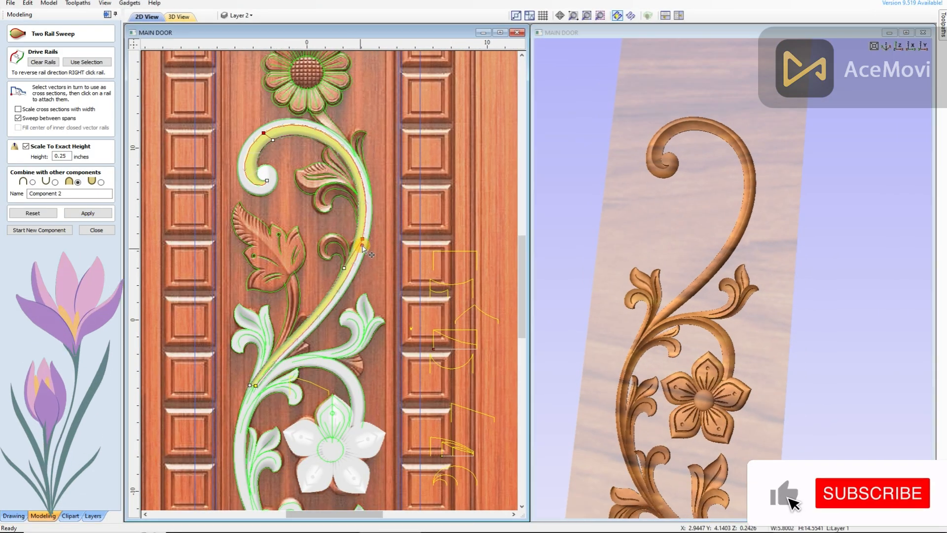
{"action": "left_click", "coordinate": [89, 213]}
{"action": "scroll", "coordinate": [729, 279], "scroll_direction": "up", "scroll_amount": 4}
{"action": "left_click_drag", "start_coordinate": [729, 279], "coordinate": [820, 268]}
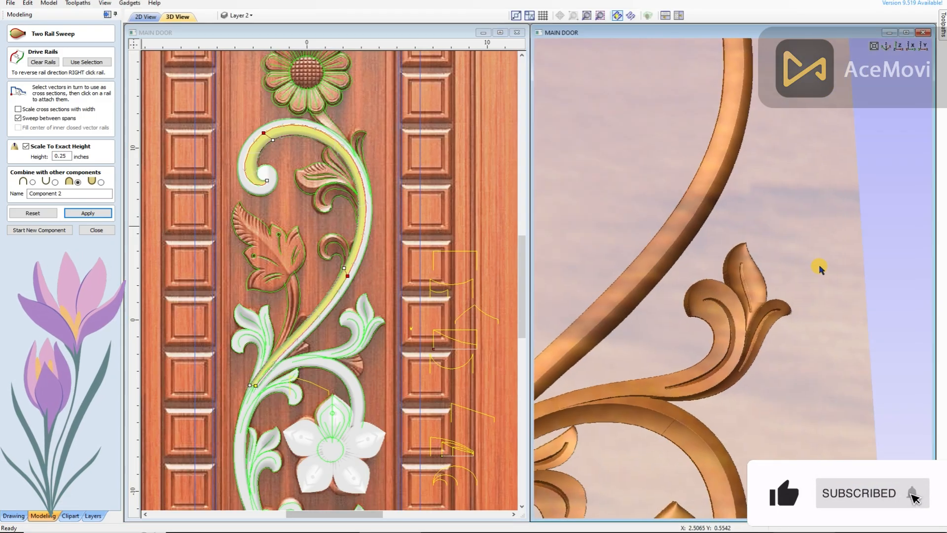
{"action": "left_click_drag", "start_coordinate": [345, 270], "coordinate": [361, 253]}
{"action": "left_click", "coordinate": [88, 215]}
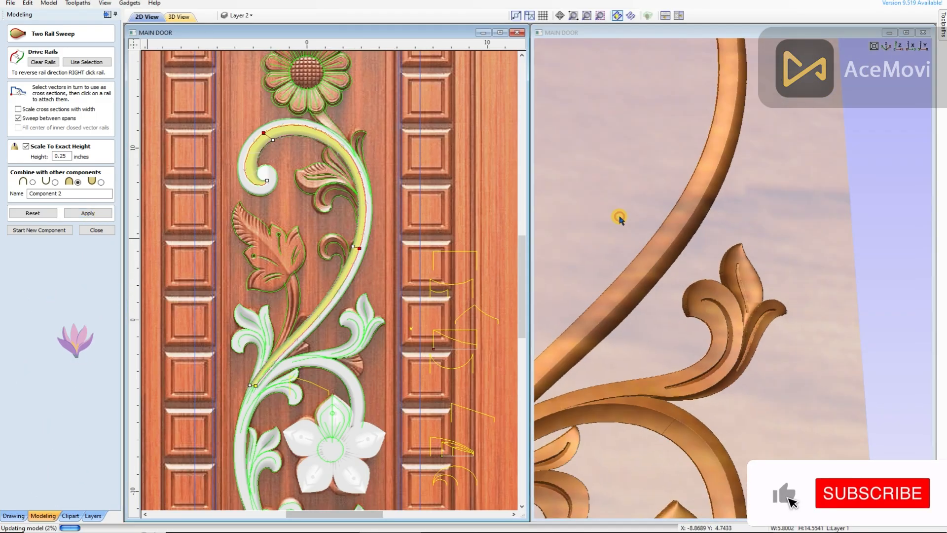
Finish the inner stem sweep by starting a new component and close the Two Rail Sweep tool
{"action": "scroll", "coordinate": [740, 247], "scroll_direction": "down", "scroll_amount": 4}
{"action": "left_click_drag", "start_coordinate": [768, 260], "coordinate": [694, 265]}
{"action": "left_click", "coordinate": [39, 230]}
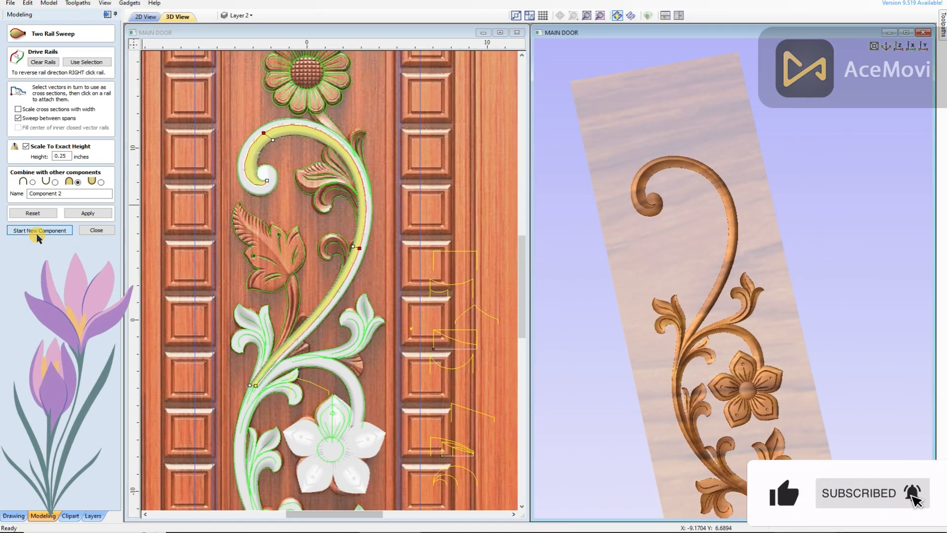
{"action": "left_click", "coordinate": [96, 230]}
Select both scroll stem components, bake them into one component and clear the selection
{"action": "scroll", "coordinate": [274, 139], "scroll_direction": "up", "scroll_amount": 3}
{"action": "left_click", "coordinate": [274, 138]}
{"action": "left_click", "coordinate": [258, 131], "text": "shift"}
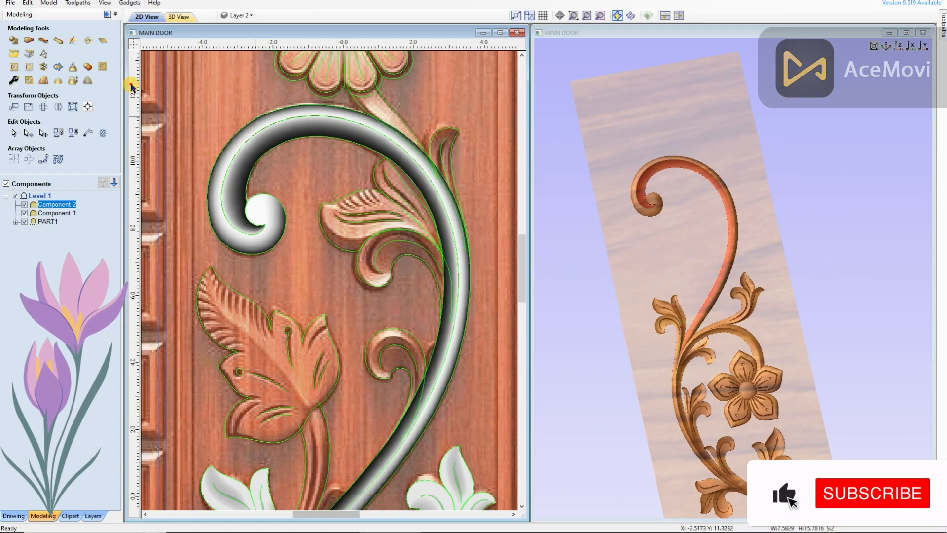
{"action": "left_click", "coordinate": [73, 67]}
{"action": "scroll", "coordinate": [639, 366], "scroll_direction": "up", "scroll_amount": 6}
{"action": "scroll", "coordinate": [791, 340], "scroll_direction": "down", "scroll_amount": 5}
{"action": "left_click_drag", "start_coordinate": [792, 340], "coordinate": [696, 276]}
{"action": "scroll", "coordinate": [374, 277], "scroll_direction": "down", "scroll_amount": 4}
{"action": "key", "text": "Escape"}
Sweep a cross section along the two rails of the leaf's stem with Two Rail Sweep, using the merge combine mode
{"action": "scroll", "coordinate": [370, 296], "scroll_direction": "up", "scroll_amount": 1}
{"action": "scroll", "coordinate": [362, 337], "scroll_direction": "up", "scroll_amount": 2}
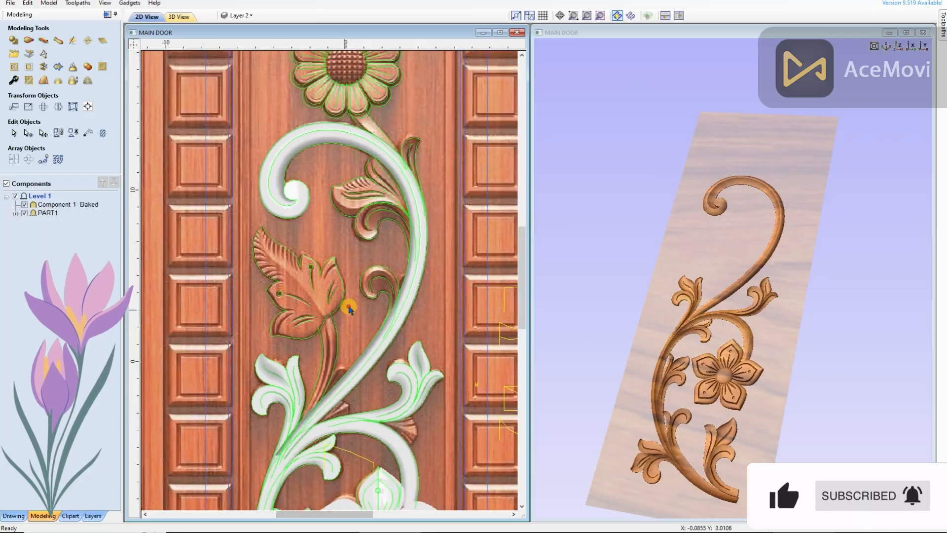
{"action": "scroll", "coordinate": [345, 316], "scroll_direction": "down", "scroll_amount": 3}
{"action": "scroll", "coordinate": [341, 299], "scroll_direction": "up", "scroll_amount": 2}
{"action": "scroll", "coordinate": [342, 299], "scroll_direction": "down", "scroll_amount": 5}
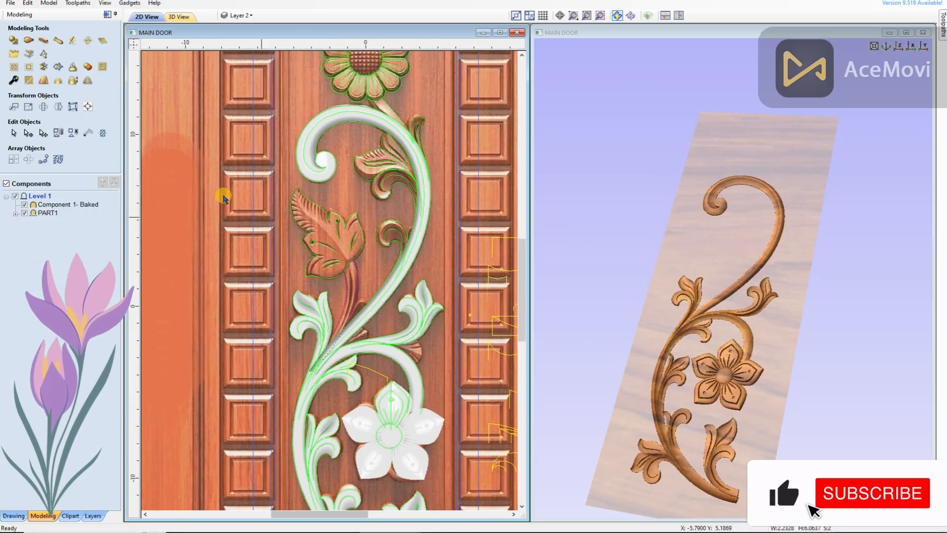
{"action": "left_click", "coordinate": [28, 40]}
{"action": "scroll", "coordinate": [446, 340], "scroll_direction": "up", "scroll_amount": 2}
{"action": "left_click", "coordinate": [281, 220]}
{"action": "left_click", "coordinate": [78, 182]}
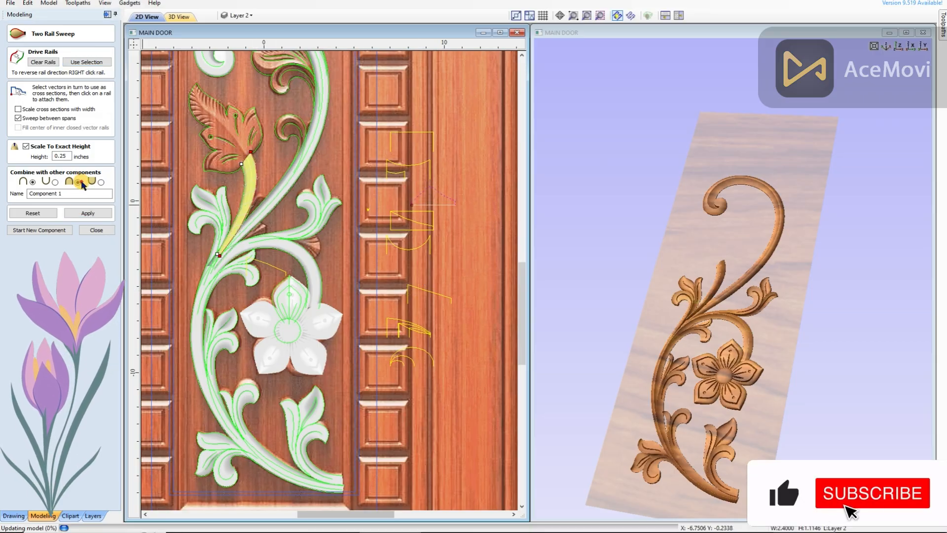
Scale the peaked profile to about 1.75 by 0.81 inches, attach it at the leaf end of the stem and reapply the sweep
{"action": "scroll", "coordinate": [447, 192], "scroll_direction": "up", "scroll_amount": 4}
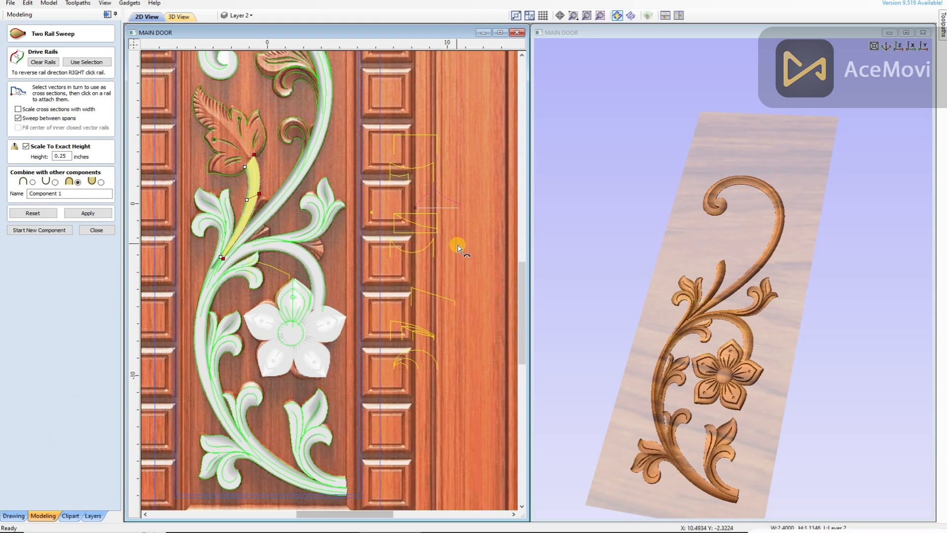
{"action": "scroll", "coordinate": [366, 168], "scroll_direction": "down", "scroll_amount": 3}
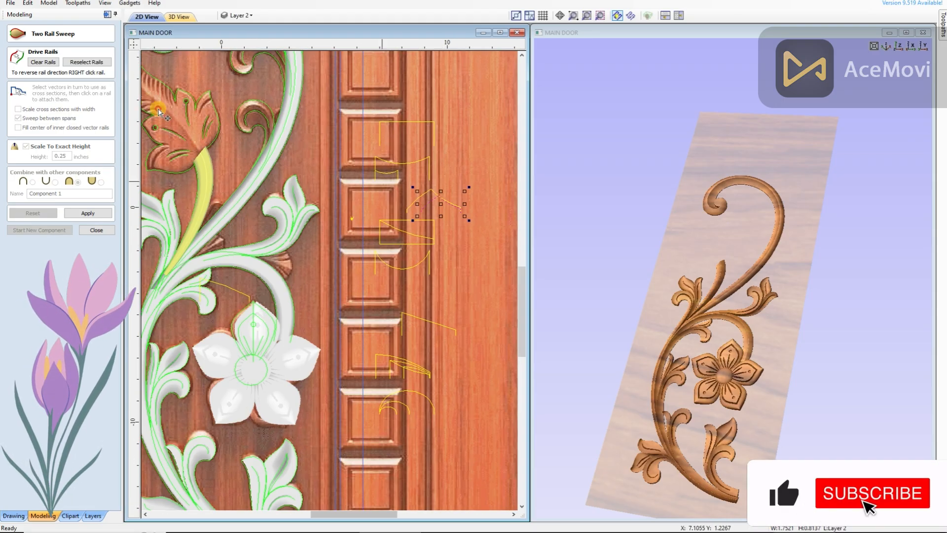
{"action": "left_click", "coordinate": [205, 168]}
{"action": "left_click", "coordinate": [88, 213]}
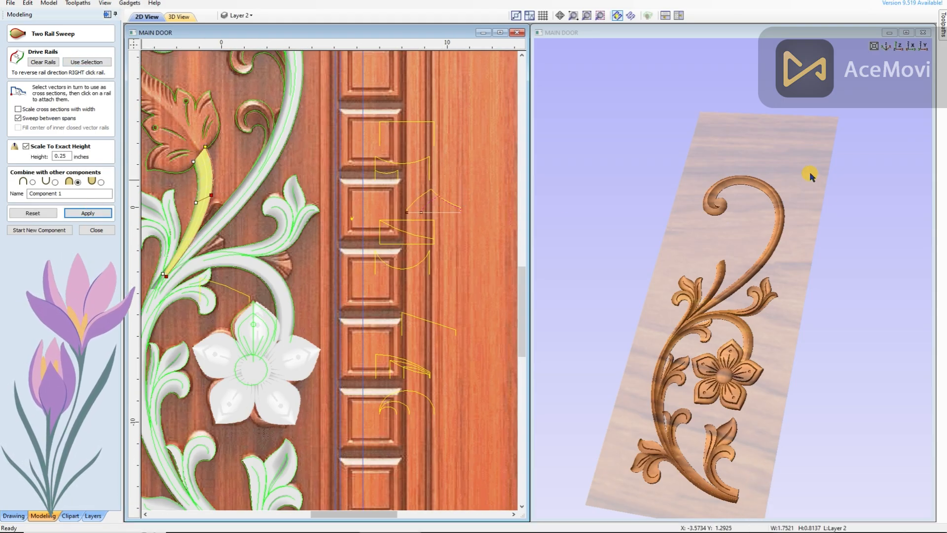
Adjust the leaf stem's rail vector near its base and reapply the sweep
{"action": "scroll", "coordinate": [809, 174], "scroll_direction": "up", "scroll_amount": 3}
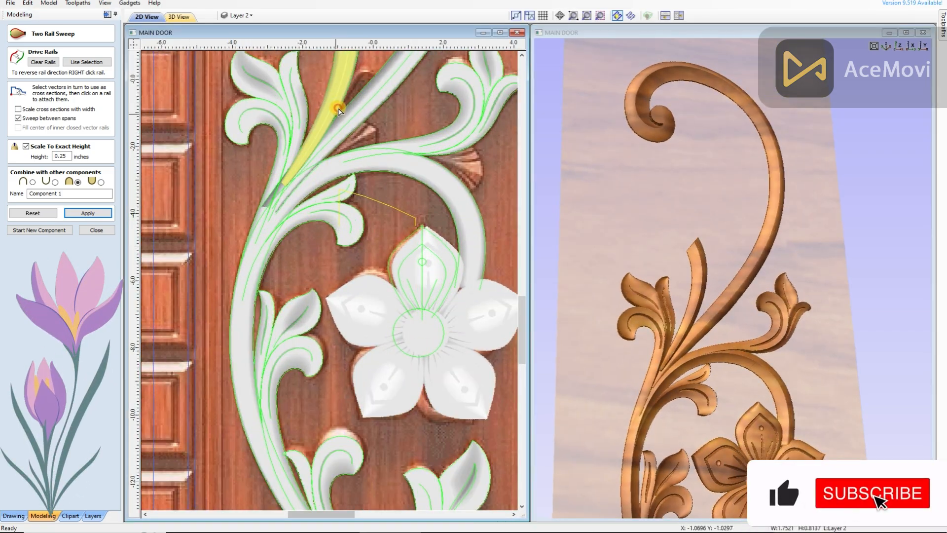
{"action": "left_click", "coordinate": [354, 132]}
{"action": "left_click", "coordinate": [105, 213]}
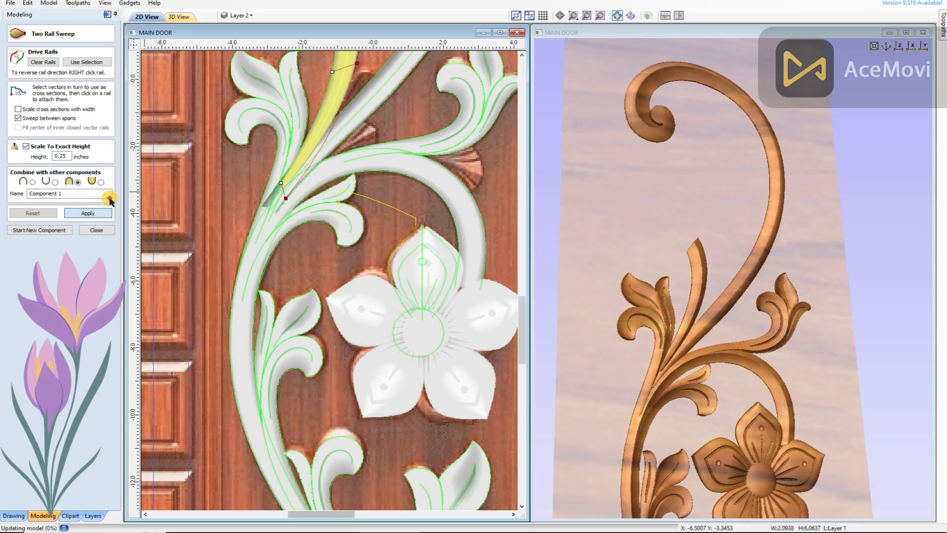
Update the leaf stem's cross sections, reapply the sweep and close the Two Rail Sweep tool
{"action": "left_click_drag", "start_coordinate": [693, 257], "coordinate": [667, 267]}
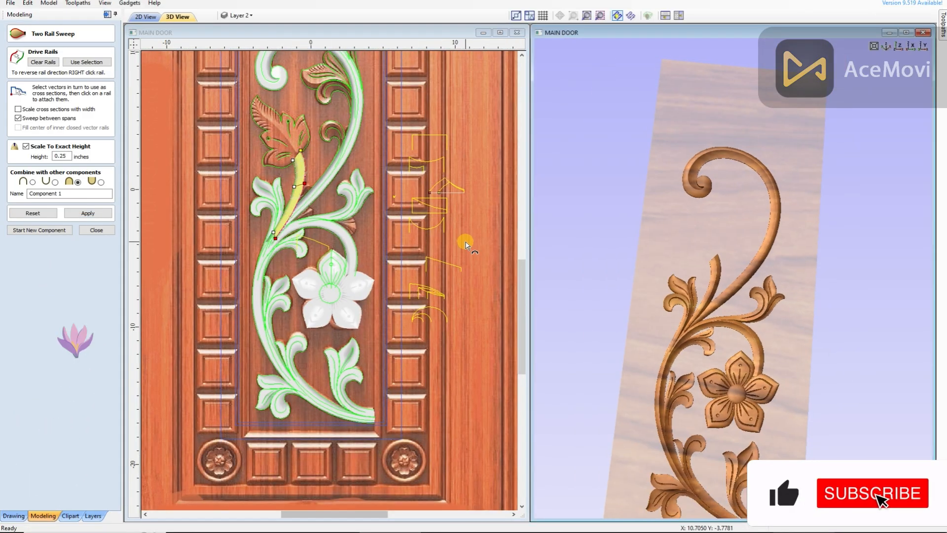
{"action": "left_click", "coordinate": [189, 146]}
{"action": "left_click", "coordinate": [88, 213]}
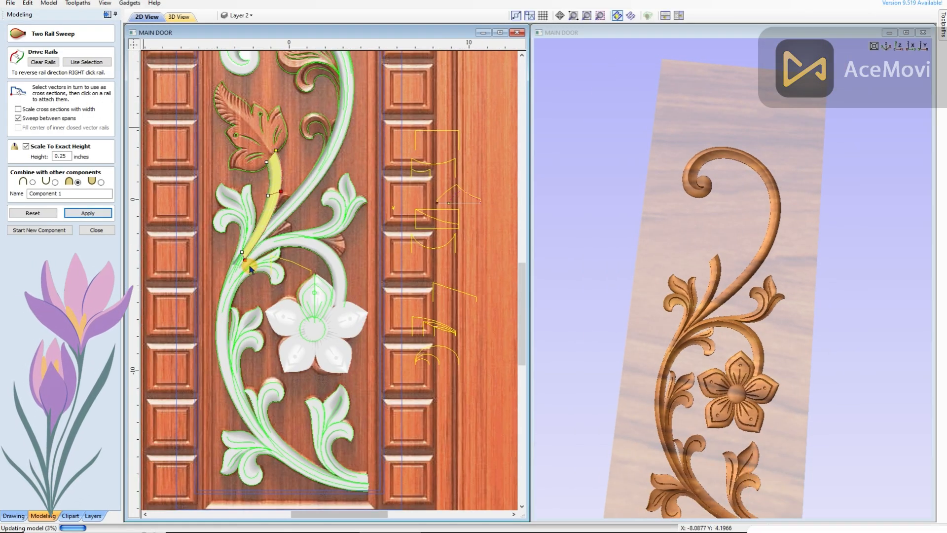
{"action": "left_click_drag", "start_coordinate": [776, 283], "coordinate": [666, 286]}
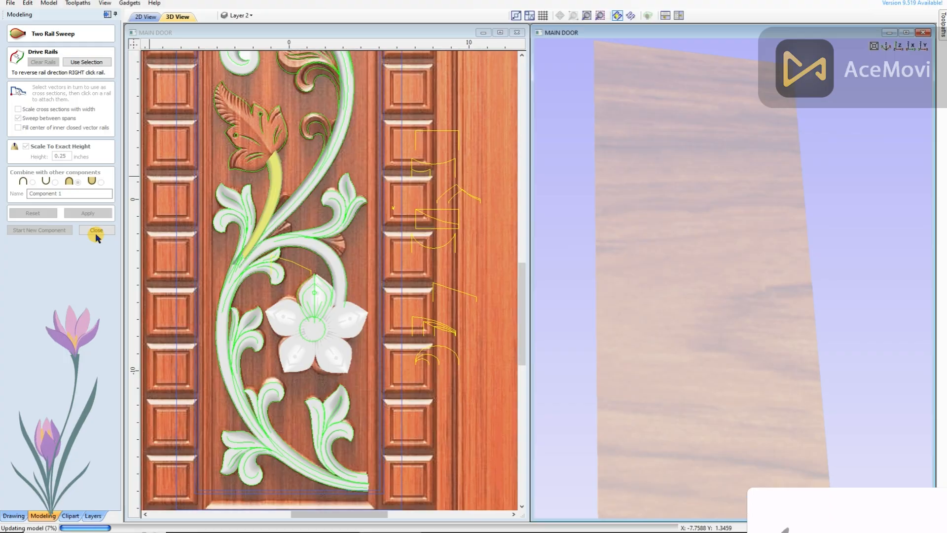
{"action": "left_click", "coordinate": [96, 230]}
Try to draw a line from the leaf's tip to its stem junction and bend it into a Bezier curve
{"action": "left_click", "coordinate": [13, 515]}
{"action": "left_click", "coordinate": [13, 92]}
{"action": "scroll", "coordinate": [231, 146], "scroll_direction": "up", "scroll_amount": 2}
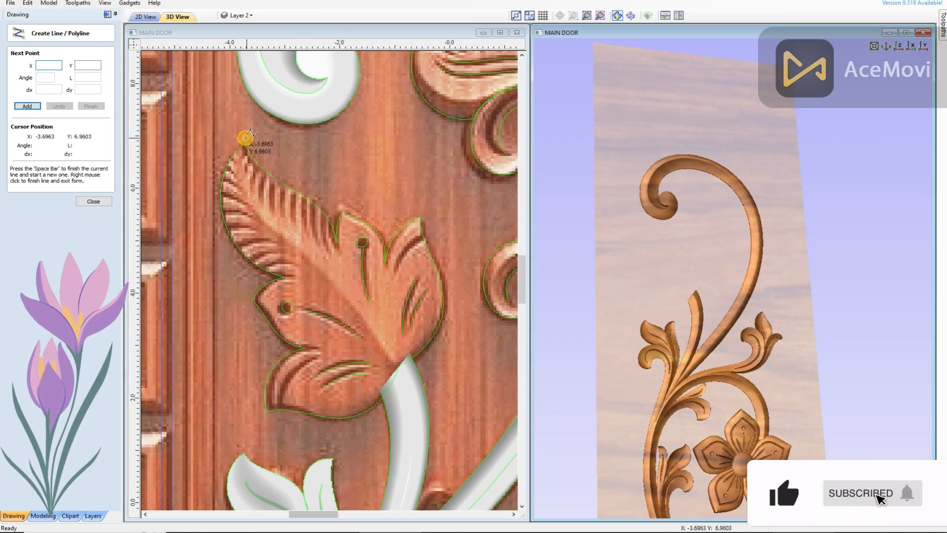
{"action": "left_click", "coordinate": [244, 143]}
{"action": "left_click", "coordinate": [406, 370]}
{"action": "right_click", "coordinate": [396, 347]}
{"action": "key", "text": "n"}
{"action": "key", "text": "b"}
{"action": "mouse_move", "coordinate": [358, 302]}
{"action": "left_mouse_down"}
{"action": "mouse_move", "coordinate": [535, 280]}
{"action": "mouse_move", "coordinate": [477, 289]}
{"action": "left_mouse_up"}
{"action": "left_click", "coordinate": [465, 286]}
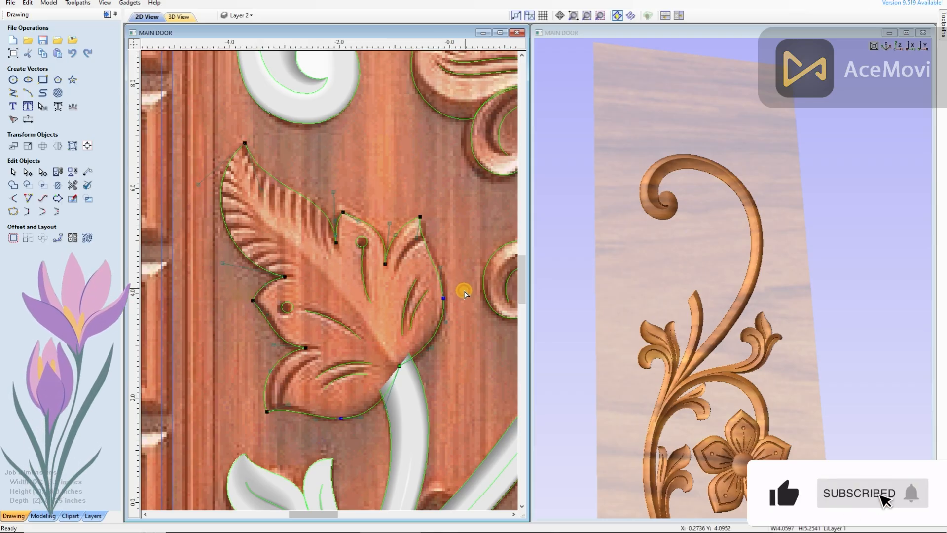
Draw a polyline from above the leaf's tip through the upper side lobe's tip to the stem junction
{"action": "scroll", "coordinate": [436, 254], "scroll_direction": "down", "scroll_amount": 1}
{"action": "scroll", "coordinate": [419, 248], "scroll_direction": "up", "scroll_amount": 1}
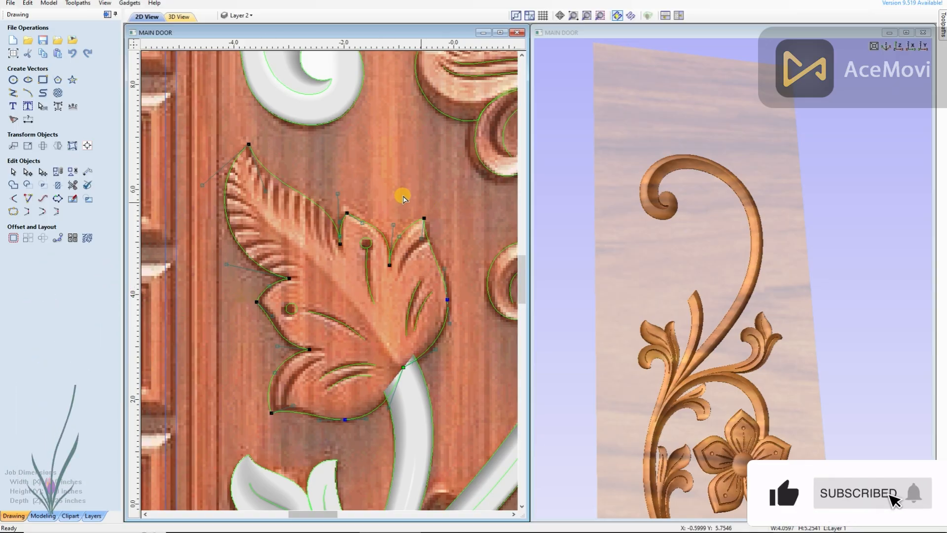
{"action": "scroll", "coordinate": [393, 200], "scroll_direction": "down", "scroll_amount": 1}
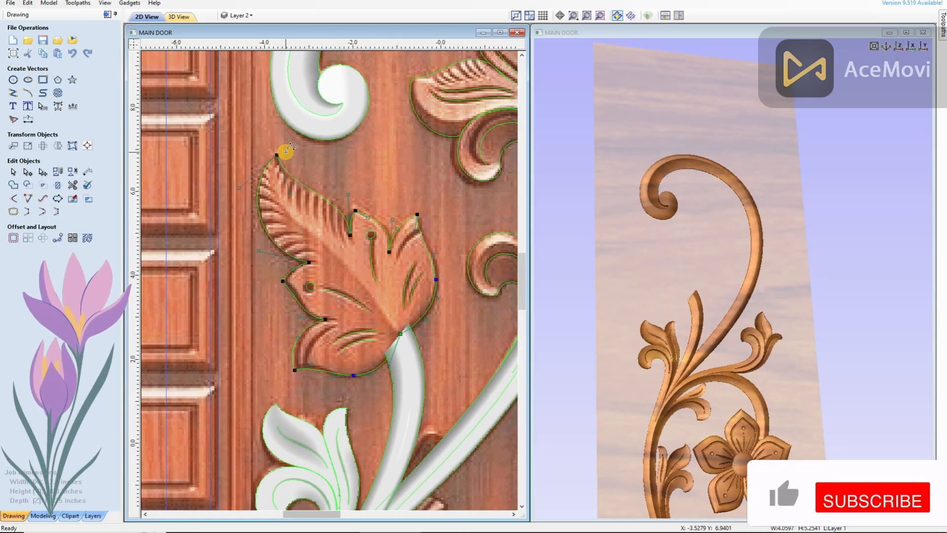
{"action": "key", "text": "shift+l"}
{"action": "left_click", "coordinate": [281, 149]}
{"action": "left_click", "coordinate": [423, 214]}
{"action": "scroll", "coordinate": [421, 325], "scroll_direction": "up", "scroll_amount": 3}
{"action": "left_click", "coordinate": [380, 348]}
Convert both spans of the new polyline to Bezier curves and bend them around the outer side of the leaf
{"action": "scroll", "coordinate": [392, 323], "scroll_direction": "down", "scroll_amount": 1}
{"action": "key", "text": "n"}
{"action": "key", "text": "b"}
{"action": "left_click_drag", "start_coordinate": [394, 287], "coordinate": [447, 207]}
{"action": "scroll", "coordinate": [447, 207], "scroll_direction": "down", "scroll_amount": 1}
{"action": "scroll", "coordinate": [393, 151], "scroll_direction": "up", "scroll_amount": 1}
{"action": "key", "text": "b"}
{"action": "left_click_drag", "start_coordinate": [365, 136], "coordinate": [368, 109]}
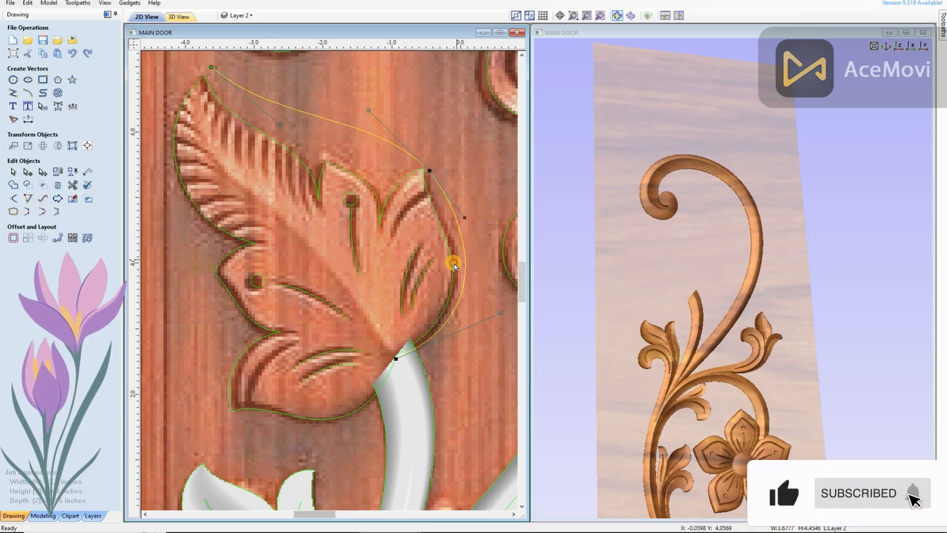
Move the upper rail curve's starting node onto the leaf's tip
{"action": "scroll", "coordinate": [457, 256], "scroll_direction": "down", "scroll_amount": 2}
{"action": "left_click_drag", "start_coordinate": [322, 155], "coordinate": [320, 159]}
{"action": "scroll", "coordinate": [321, 156], "scroll_direction": "up", "scroll_amount": 2}
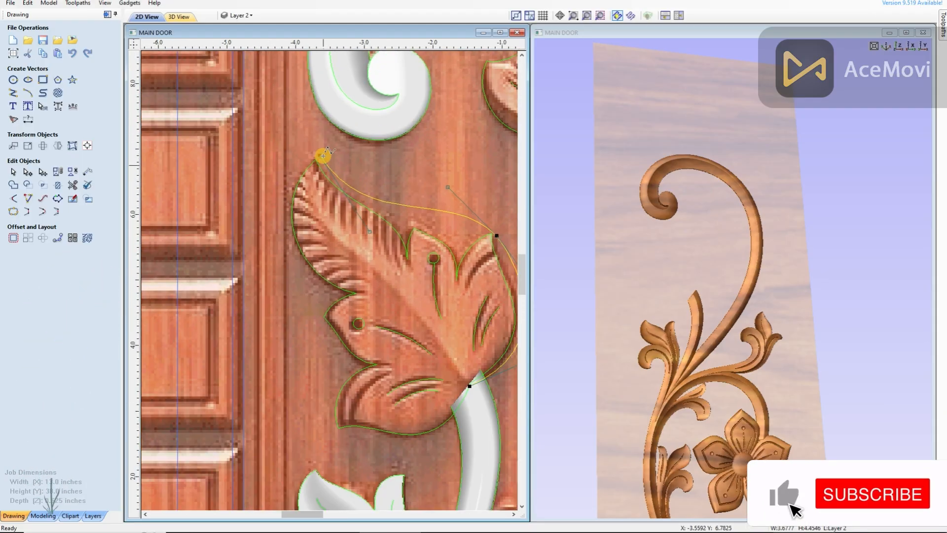
Draw a second rail polyline from the leaf's tip, past the outer side of its lower lobes, to the stem junction
{"action": "key", "text": "space"}
{"action": "left_click", "coordinate": [320, 156]}
{"action": "scroll", "coordinate": [310, 148], "scroll_direction": "down", "scroll_amount": 2}
{"action": "left_click", "coordinate": [304, 337]}
{"action": "scroll", "coordinate": [401, 376], "scroll_direction": "up", "scroll_amount": 2}
{"action": "left_click", "coordinate": [454, 325]}
{"action": "right_click", "coordinate": [454, 324]}
Convert both spans of the second rail to Bezier curves and bend them around the outside of the leaf's lower lobes
{"action": "key", "text": "n"}
{"action": "key", "text": "b"}
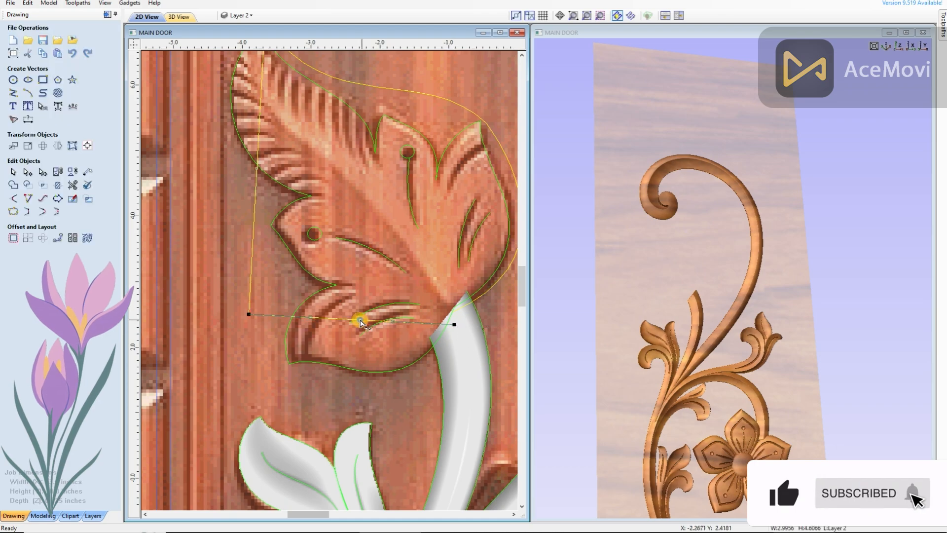
{"action": "left_click_drag", "start_coordinate": [392, 321], "coordinate": [411, 410]}
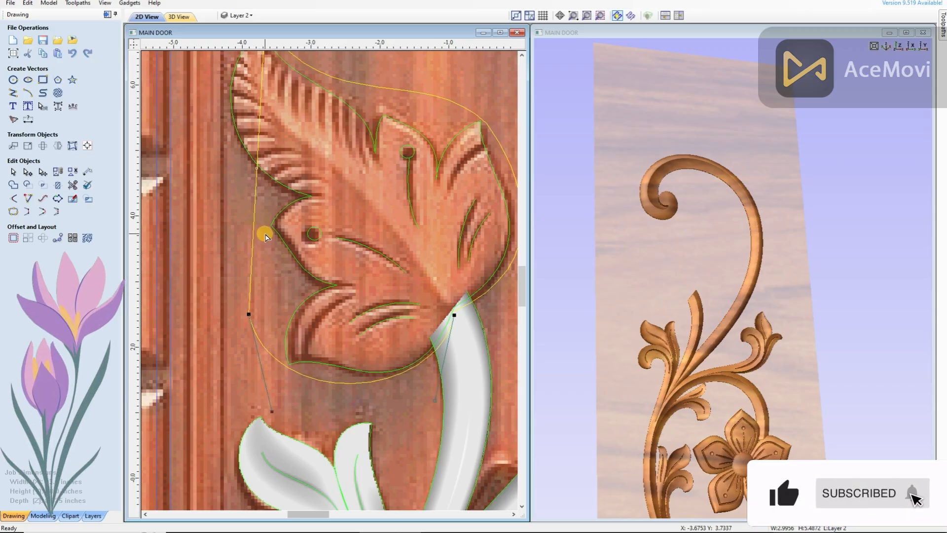
{"action": "scroll", "coordinate": [265, 237], "scroll_direction": "down", "scroll_amount": 1}
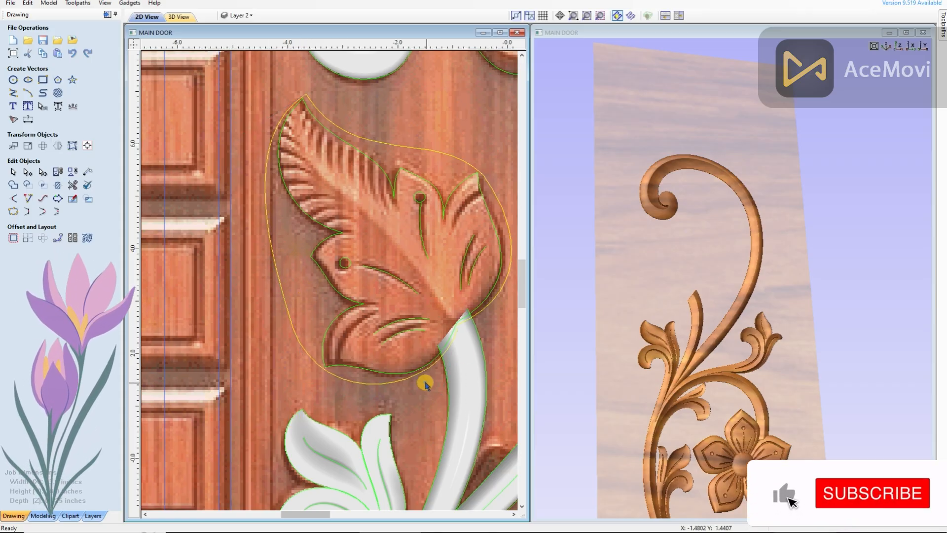
Select the two curves around the leaf and set them as drive rails for a Two Rail Sweep
{"action": "left_click", "coordinate": [494, 299], "text": "shift"}
{"action": "scroll", "coordinate": [257, 325], "scroll_direction": "down", "scroll_amount": 4}
{"action": "left_click", "coordinate": [43, 515]}
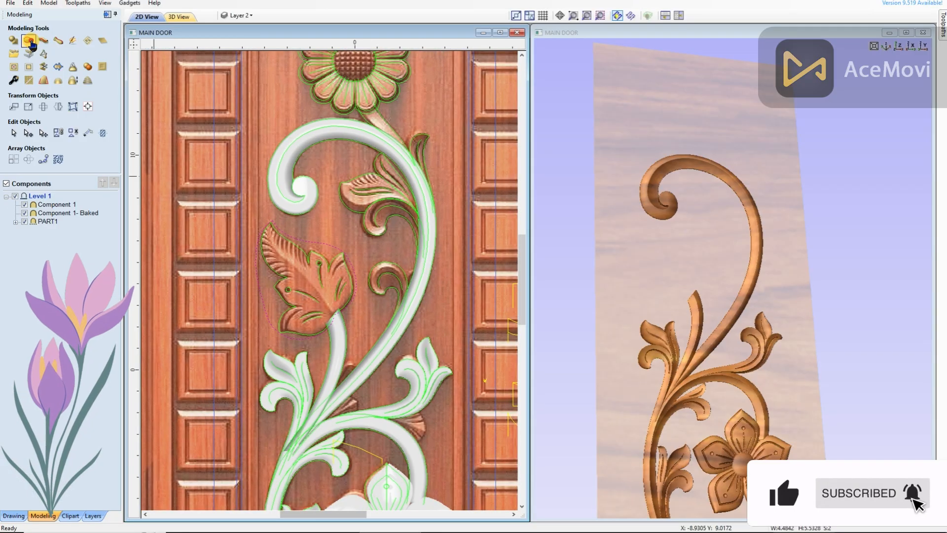
{"action": "left_click", "coordinate": [29, 41]}
{"action": "left_click", "coordinate": [75, 63]}
Place the pointed cross-section profile above the leaf and curve its two sloping spans
{"action": "scroll", "coordinate": [273, 227], "scroll_direction": "down", "scroll_amount": 5}
{"action": "scroll", "coordinate": [387, 311], "scroll_direction": "up", "scroll_amount": 4}
{"action": "scroll", "coordinate": [446, 246], "scroll_direction": "down", "scroll_amount": 2}
{"action": "scroll", "coordinate": [343, 203], "scroll_direction": "up", "scroll_amount": 1}
{"action": "scroll", "coordinate": [371, 206], "scroll_direction": "up", "scroll_amount": 1}
{"action": "left_click", "coordinate": [429, 245]}
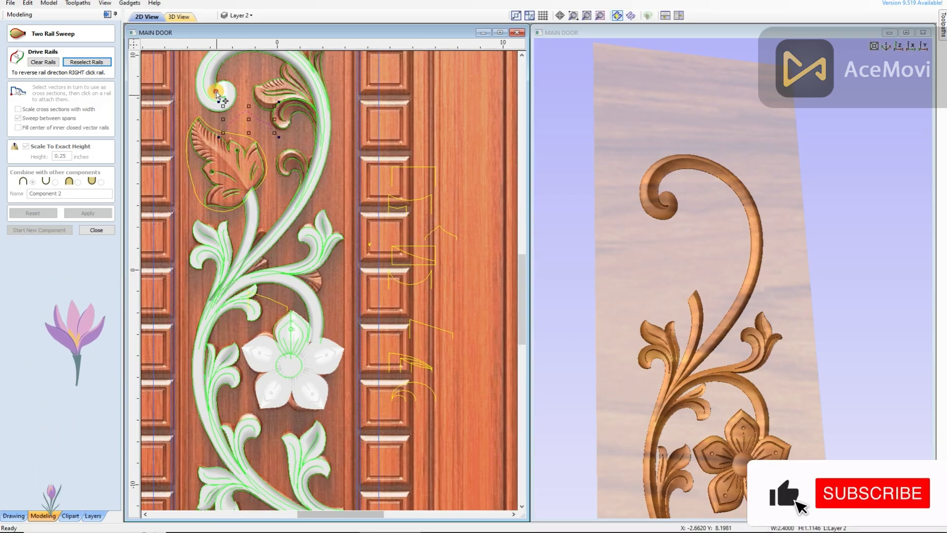
{"action": "scroll", "coordinate": [220, 102], "scroll_direction": "up", "scroll_amount": 6}
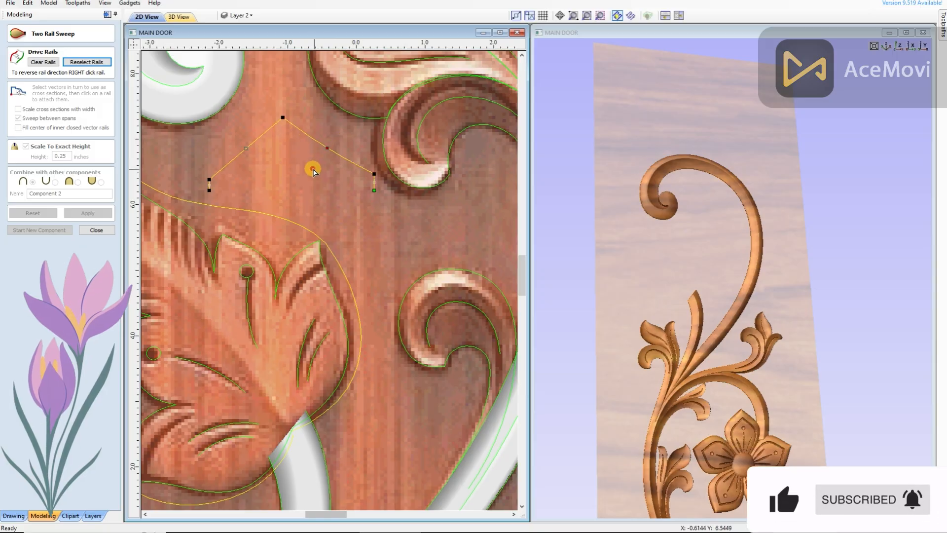
{"action": "scroll", "coordinate": [307, 168], "scroll_direction": "down", "scroll_amount": 2}
{"action": "key", "text": "n"}
Try to sweep the pointed profile along the two leaf rails with the combine mode set to Merge
{"action": "left_click", "coordinate": [88, 63]}
{"action": "left_click", "coordinate": [303, 205]}
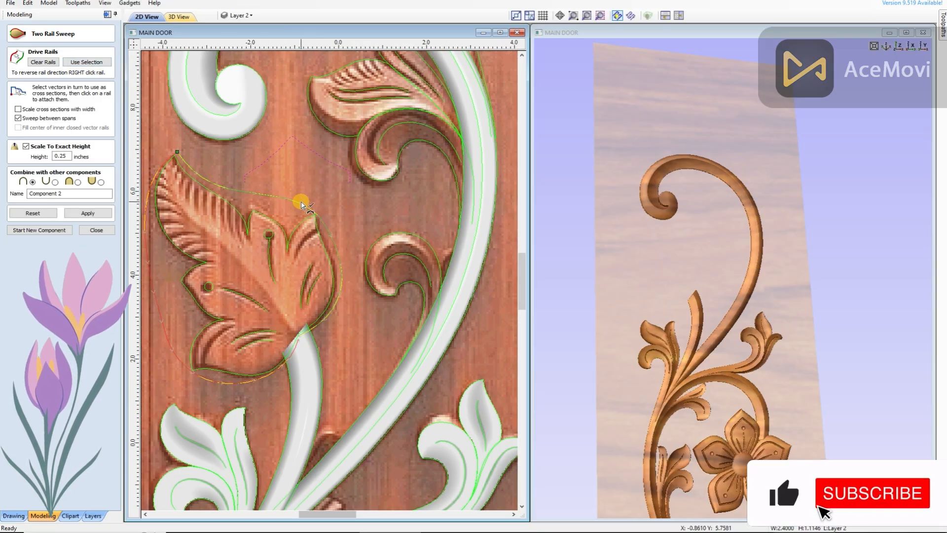
{"action": "left_click", "coordinate": [85, 213]}
{"action": "left_click_drag", "start_coordinate": [826, 265], "coordinate": [794, 240]}
{"action": "left_click", "coordinate": [76, 183]}
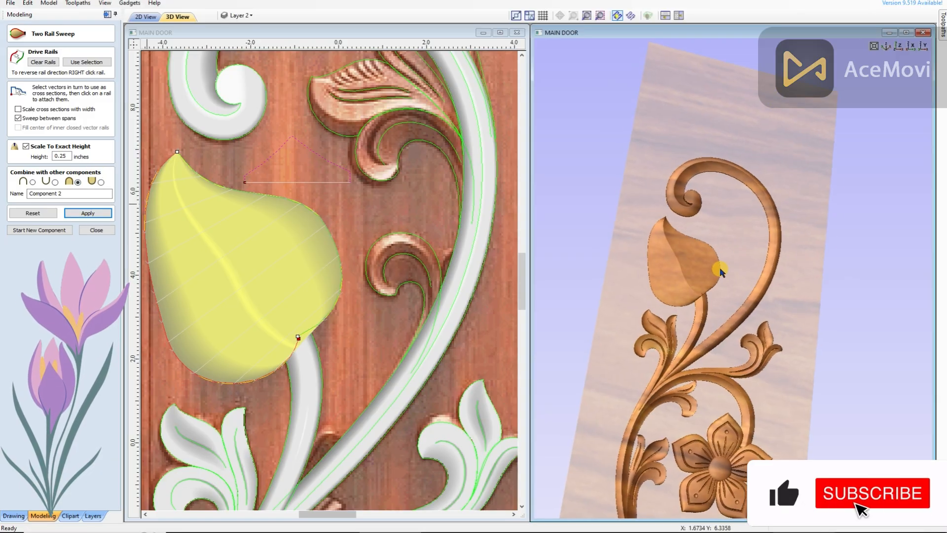
Add a slanted cross section across the middle of the leaf, reapply the sweep and close the Two Rail Sweep tool
{"action": "scroll", "coordinate": [316, 212], "scroll_direction": "down", "scroll_amount": 1}
{"action": "left_click", "coordinate": [221, 282]}
{"action": "left_click_drag", "start_coordinate": [328, 208], "coordinate": [287, 198]}
{"action": "left_click", "coordinate": [89, 212]}
{"action": "left_click", "coordinate": [88, 215]}
{"action": "left_click", "coordinate": [95, 212]}
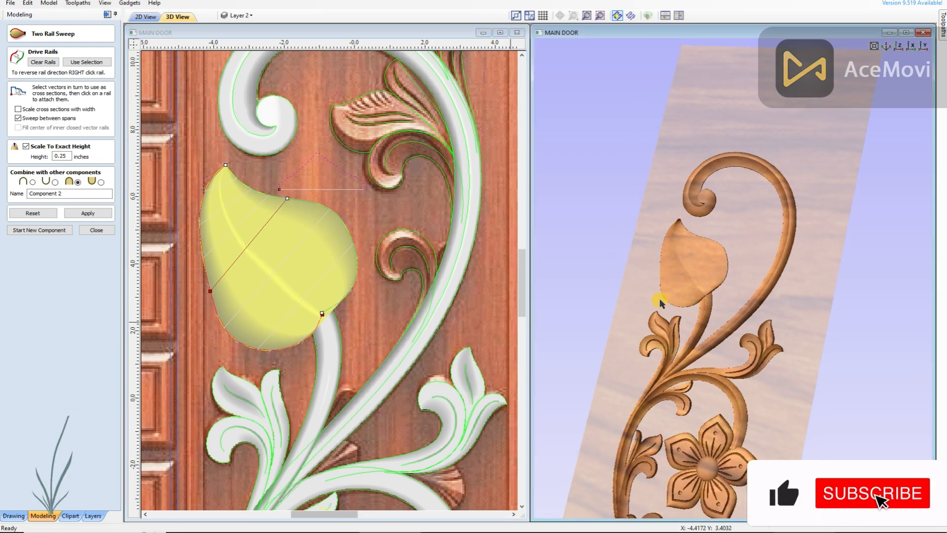
{"action": "left_click", "coordinate": [88, 215]}
{"action": "left_click_drag", "start_coordinate": [754, 254], "coordinate": [607, 325]}
{"action": "left_click", "coordinate": [88, 215]}
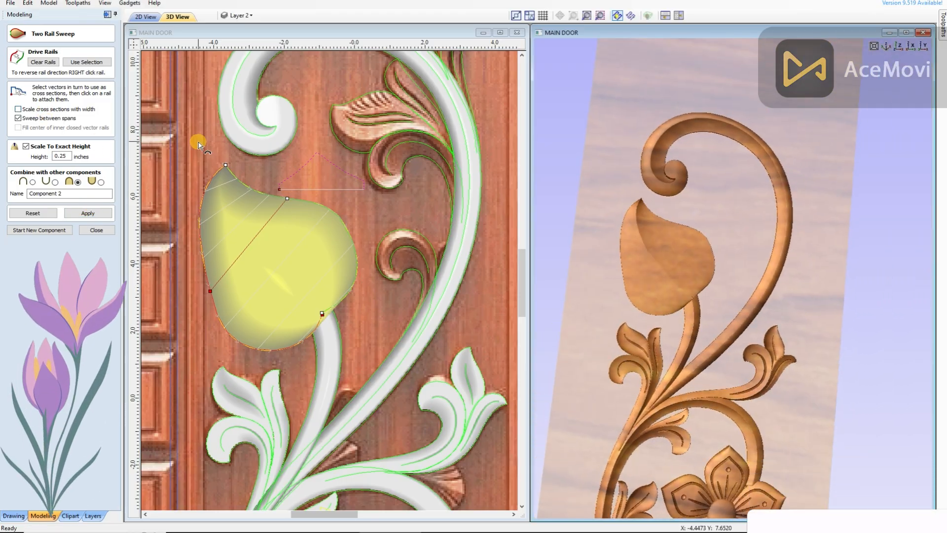
{"action": "left_click", "coordinate": [97, 230]}
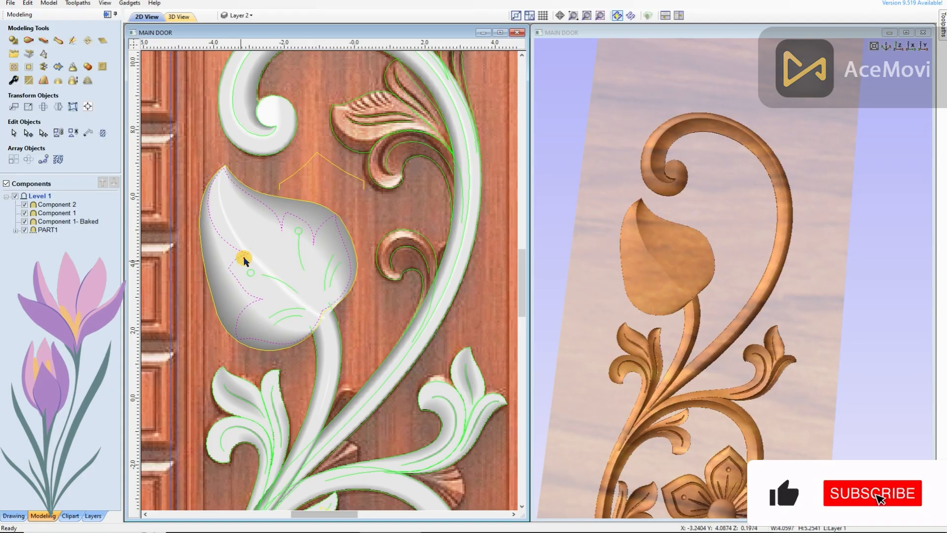
Try to trim the swept component to the leaf's outline, inspect it in 3D and undo the trim
{"action": "left_click", "coordinate": [286, 237]}
{"action": "left_click", "coordinate": [41, 79]}
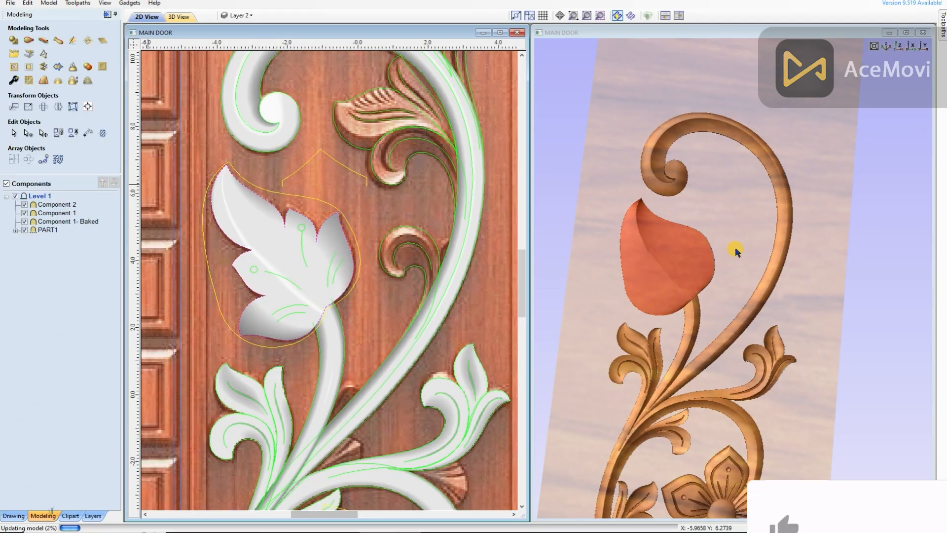
{"action": "left_click", "coordinate": [661, 301]}
{"action": "scroll", "coordinate": [364, 199], "scroll_direction": "up", "scroll_amount": 3}
{"action": "key", "text": "ctrl+z"}
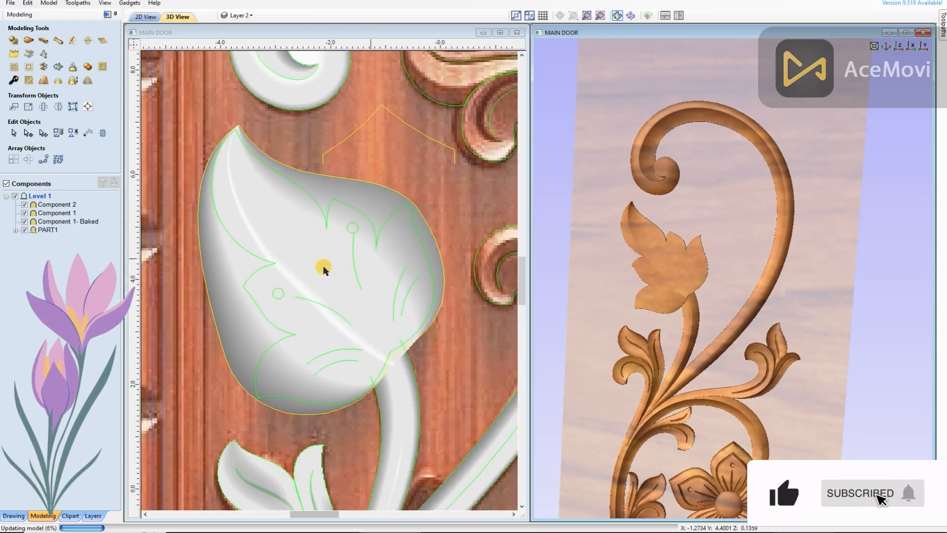
Select the swept leaf component and delete it
{"action": "left_click", "coordinate": [302, 201]}
{"action": "scroll", "coordinate": [321, 186], "scroll_direction": "down", "scroll_amount": 1}
{"action": "scroll", "coordinate": [321, 187], "scroll_direction": "up", "scroll_amount": 2}
{"action": "left_click", "coordinate": [279, 262]}
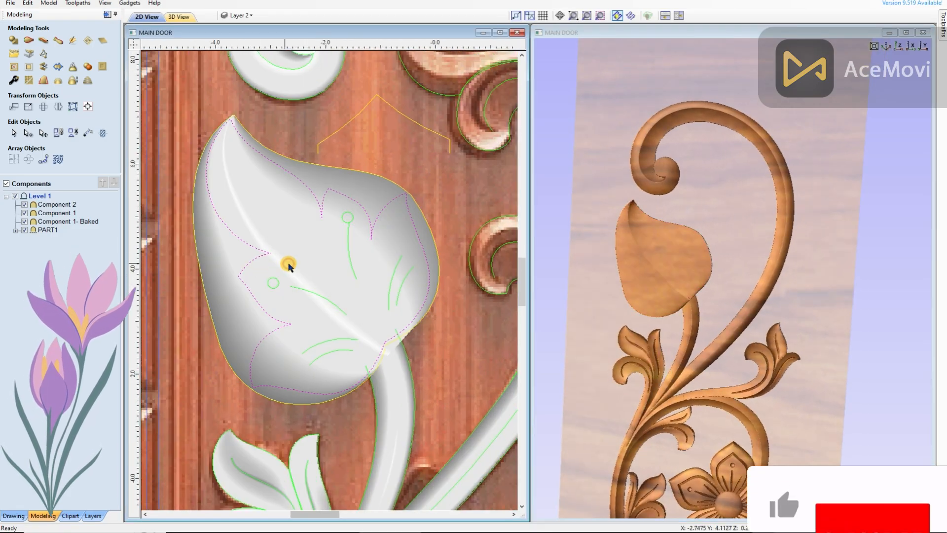
{"action": "left_click", "coordinate": [325, 270]}
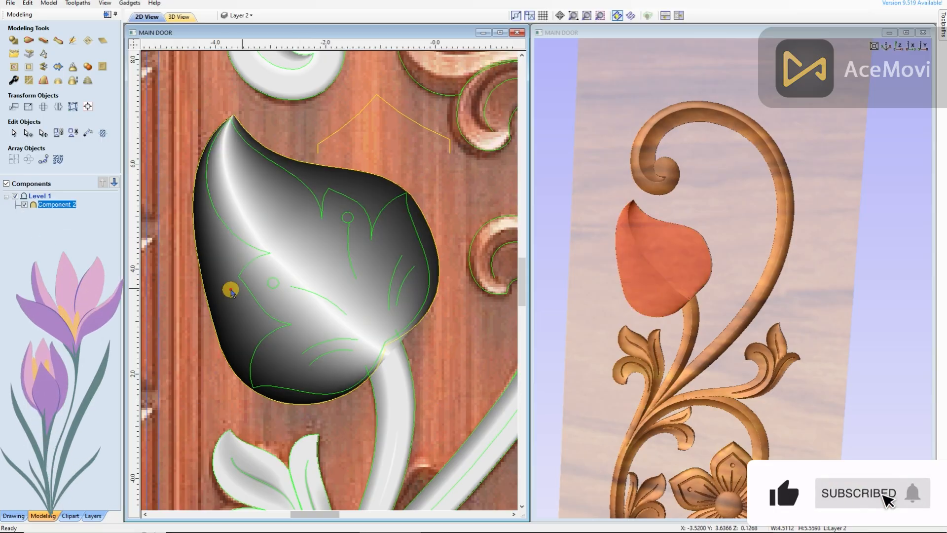
{"action": "key", "text": "Delete"}
Draw a line from the leaf's tip to the stem junction and bend it into a curve along the midrib
{"action": "left_click", "coordinate": [230, 300]}
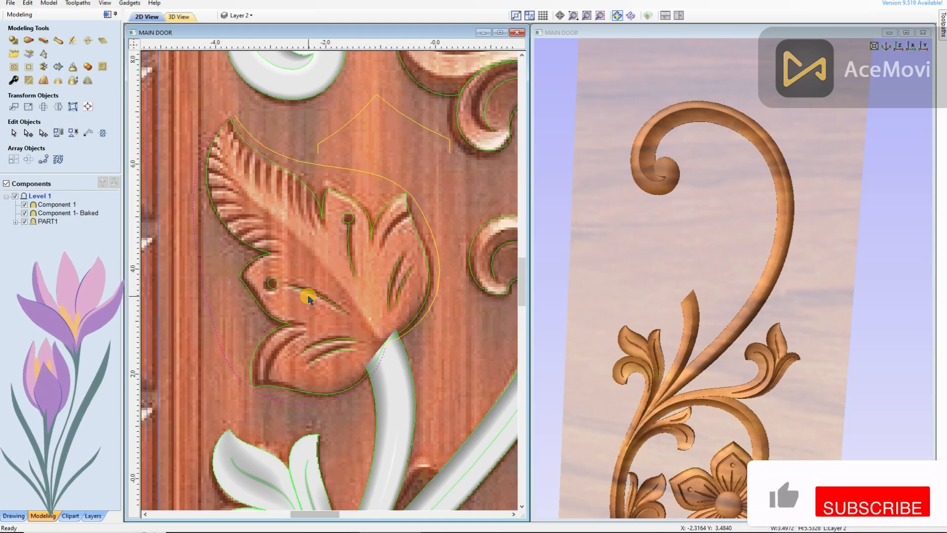
{"action": "key", "text": "p"}
{"action": "scroll", "coordinate": [216, 171], "scroll_direction": "up", "scroll_amount": 1}
{"action": "left_click", "coordinate": [231, 117]}
{"action": "left_click", "coordinate": [384, 342]}
{"action": "left_click_drag", "start_coordinate": [372, 312], "coordinate": [383, 258]}
{"action": "left_click_drag", "start_coordinate": [294, 200], "coordinate": [199, 239]}
Start a Two Rail Sweep on the two leaf rails, attach the pointed profile and apply it
{"action": "scroll", "coordinate": [220, 272], "scroll_direction": "down", "scroll_amount": 2}
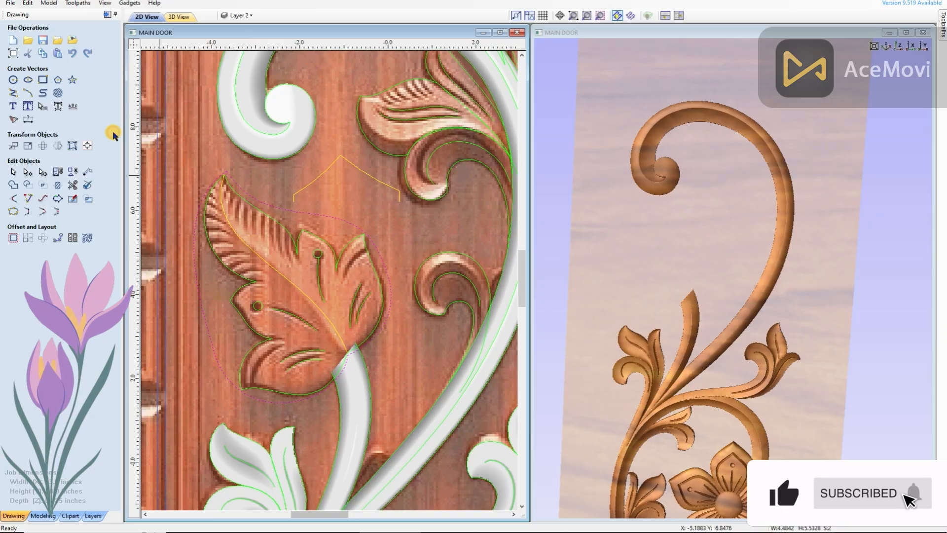
{"action": "left_click", "coordinate": [43, 515]}
{"action": "left_click", "coordinate": [28, 39]}
{"action": "left_click", "coordinate": [352, 183]}
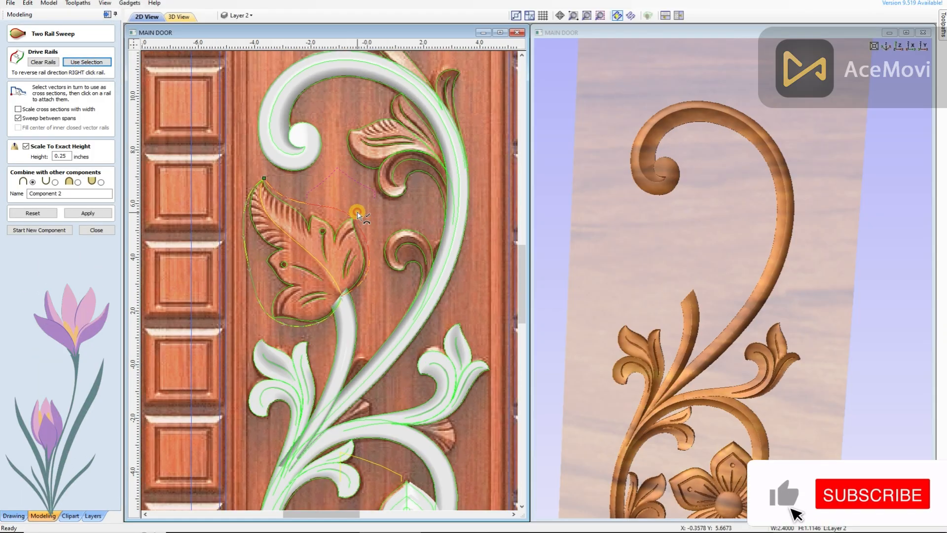
{"action": "left_click", "coordinate": [358, 219]}
{"action": "scroll", "coordinate": [295, 212], "scroll_direction": "up", "scroll_amount": 2}
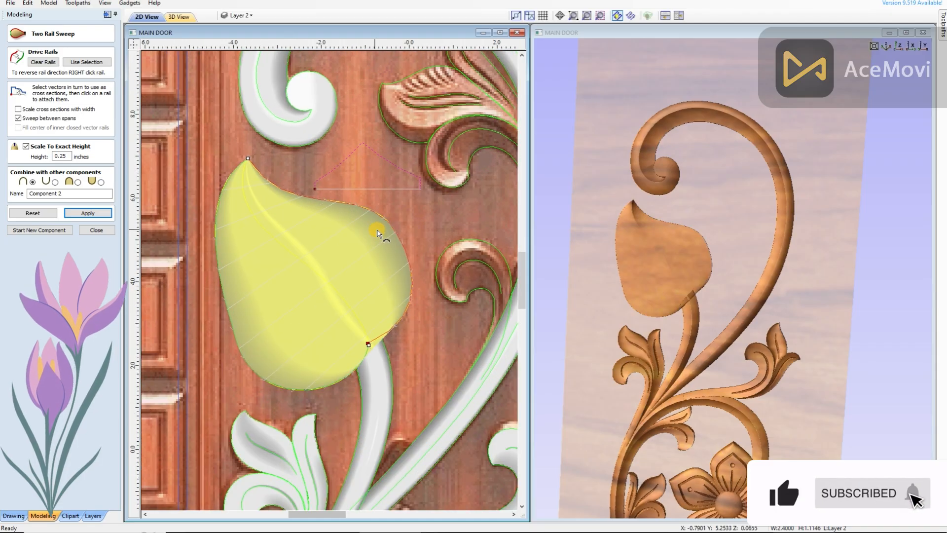
Add a cross section across the middle of the leaf, slide its end along the upper rail and reapply the sweep
{"action": "left_click", "coordinate": [378, 214]}
{"action": "left_click_drag", "start_coordinate": [397, 250], "coordinate": [402, 242]}
{"action": "left_click", "coordinate": [108, 212]}
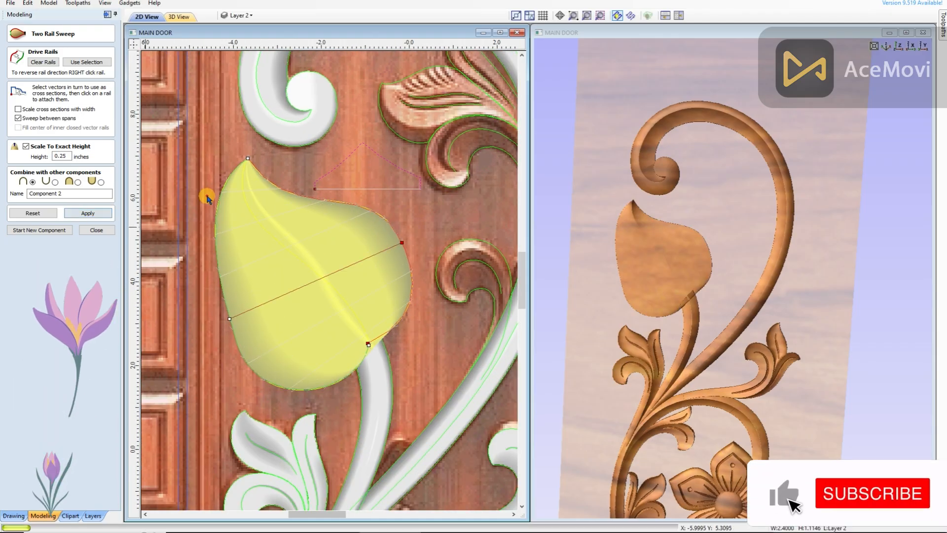
{"action": "left_click", "coordinate": [71, 216]}
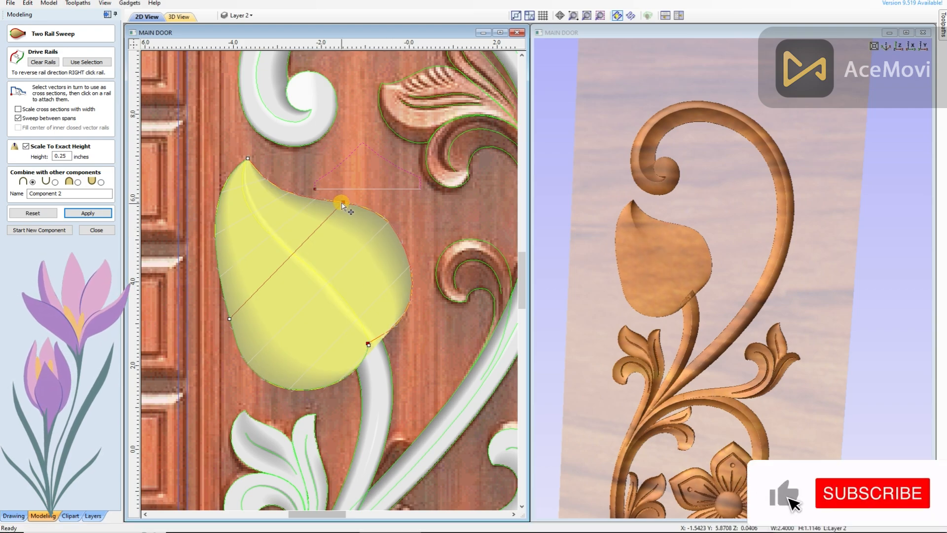
{"action": "left_click", "coordinate": [90, 213]}
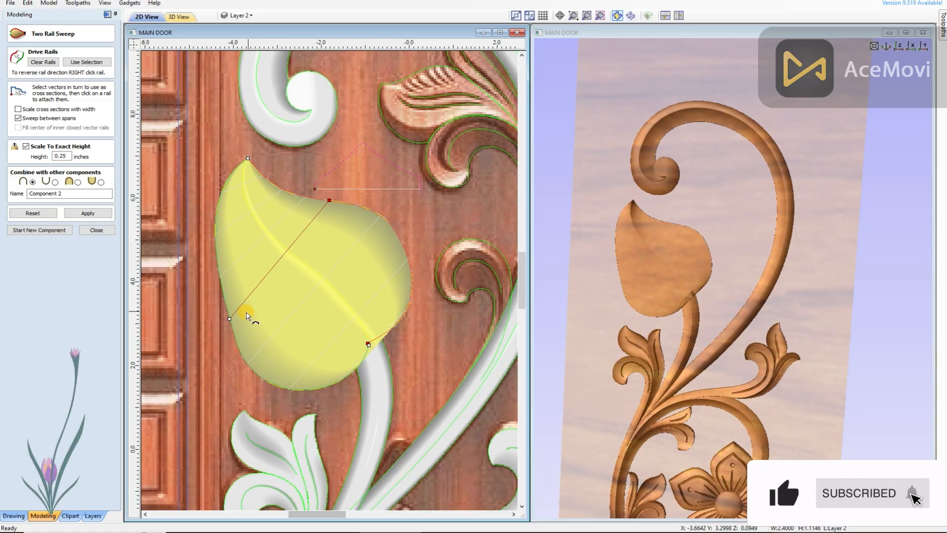
Adjust the middle cross section's end on the lower rail so the ridge follows the midrib, reapplying the sweep
{"action": "left_click_drag", "start_coordinate": [230, 319], "coordinate": [235, 338]}
{"action": "left_click", "coordinate": [101, 209]}
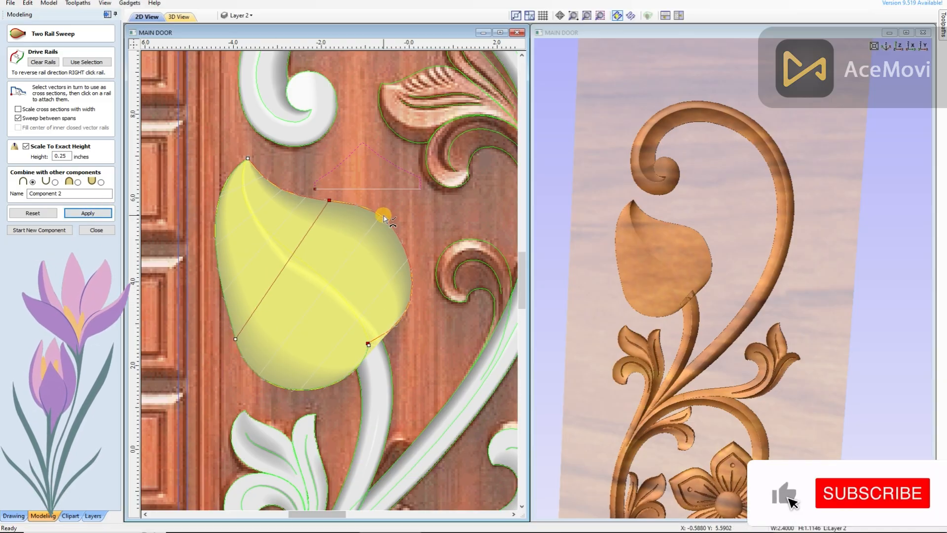
{"action": "left_click", "coordinate": [106, 214]}
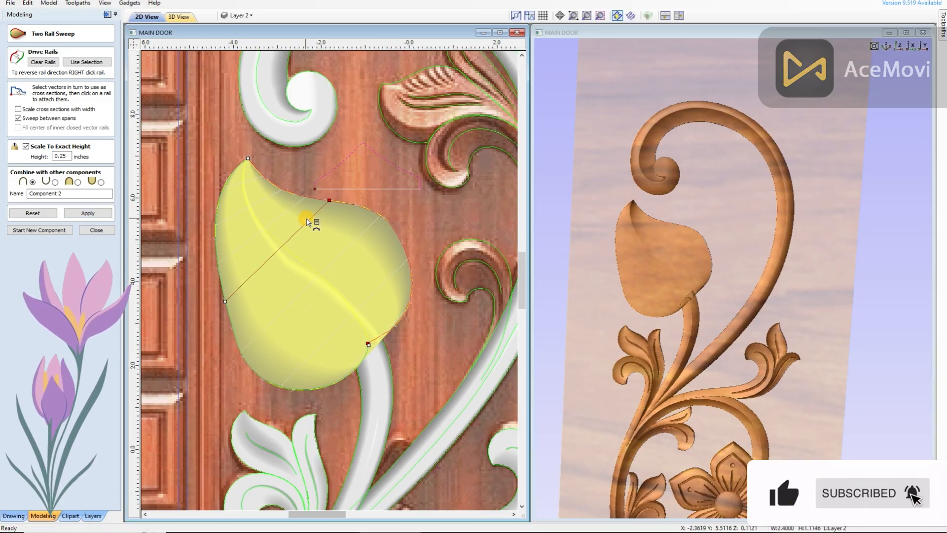
{"action": "left_click_drag", "start_coordinate": [229, 311], "coordinate": [228, 312]}
{"action": "left_click", "coordinate": [102, 213]}
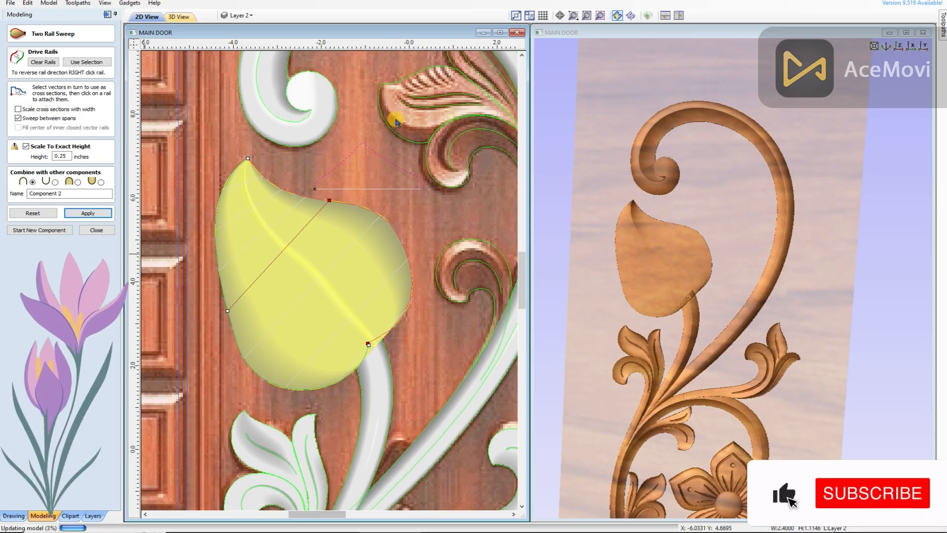
Add a second cross section nearer the stem, position its ends on both rails and reapply the sweep
{"action": "scroll", "coordinate": [378, 305], "scroll_direction": "up", "scroll_amount": 2}
{"action": "scroll", "coordinate": [374, 300], "scroll_direction": "down", "scroll_amount": 2}
{"action": "left_click", "coordinate": [401, 243]}
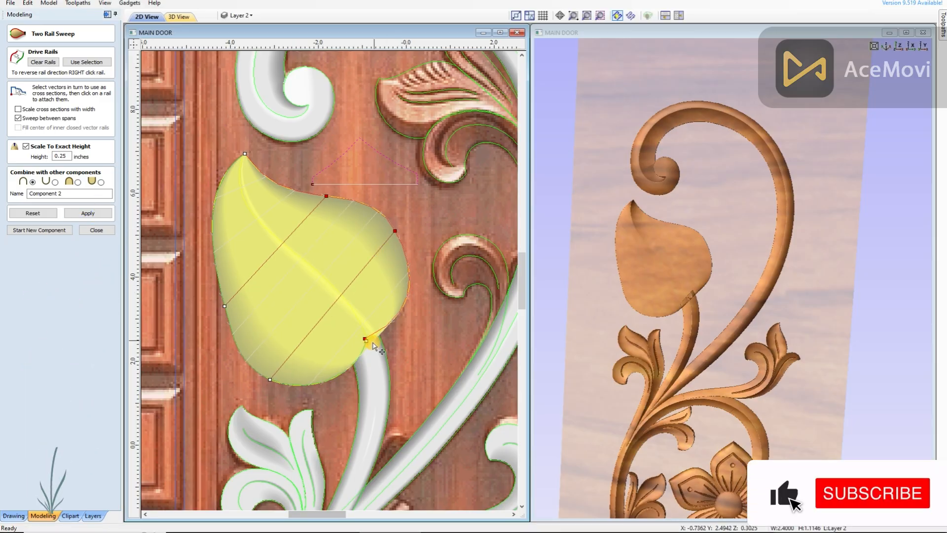
{"action": "scroll", "coordinate": [365, 312], "scroll_direction": "up", "scroll_amount": 2}
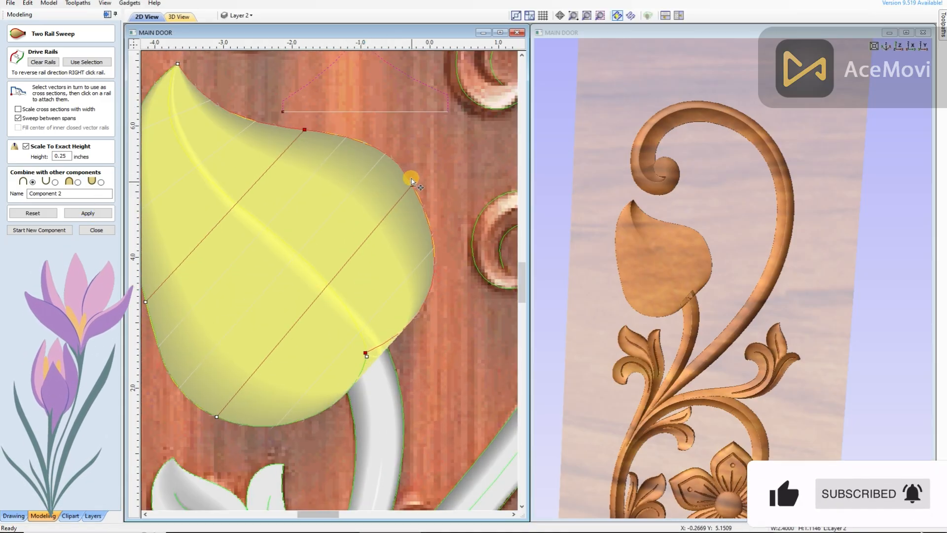
{"action": "scroll", "coordinate": [412, 187], "scroll_direction": "down", "scroll_amount": 1}
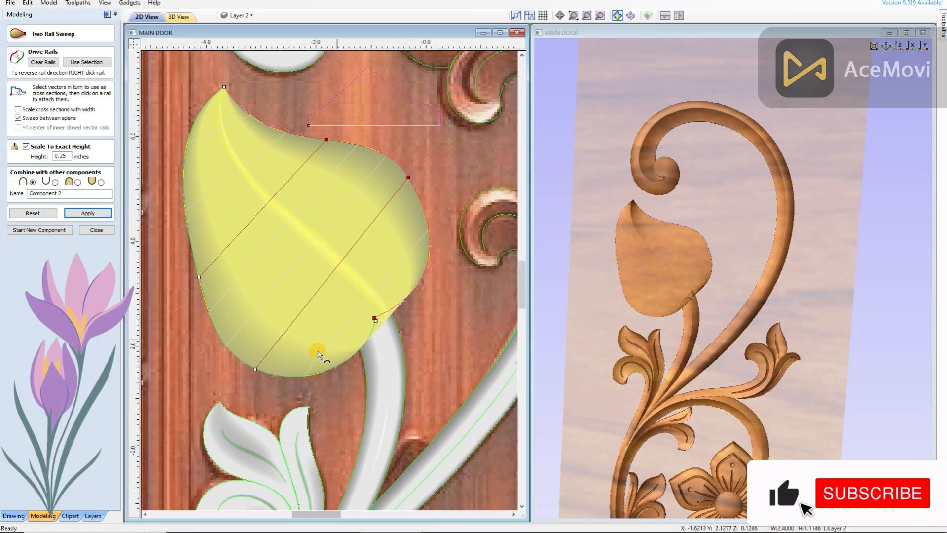
Reposition the ends of the cross section nearer the stem along the rails and reapply the sweep
{"action": "left_click_drag", "start_coordinate": [256, 371], "coordinate": [240, 360]}
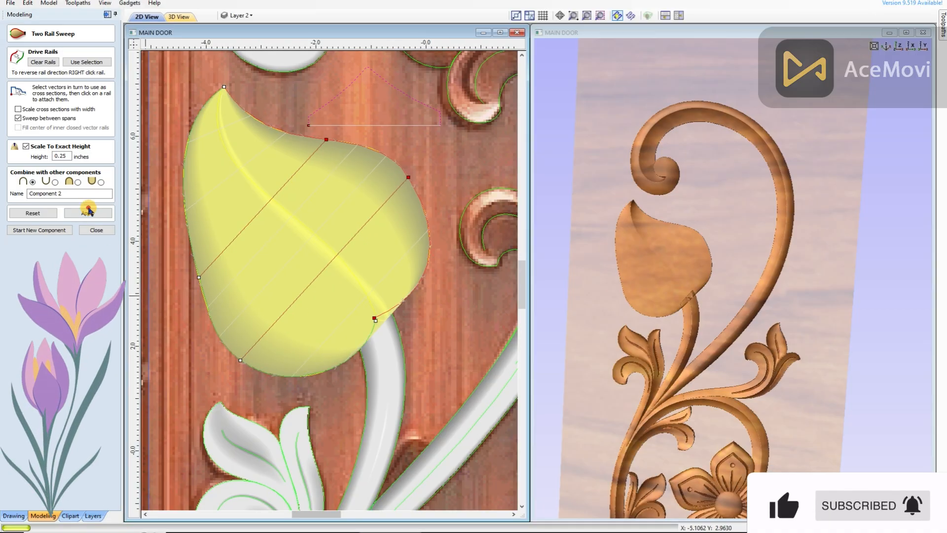
{"action": "left_click_drag", "start_coordinate": [241, 360], "coordinate": [222, 341]}
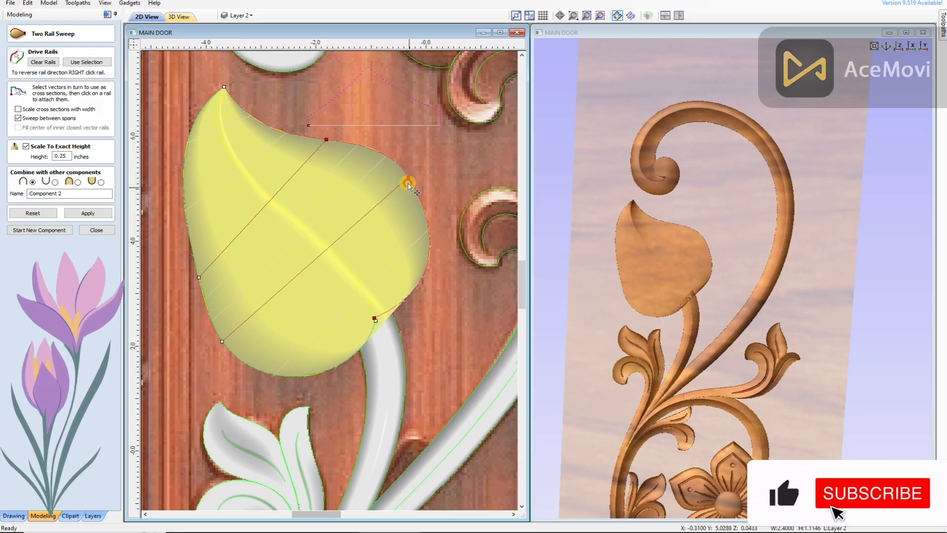
{"action": "left_click", "coordinate": [75, 212]}
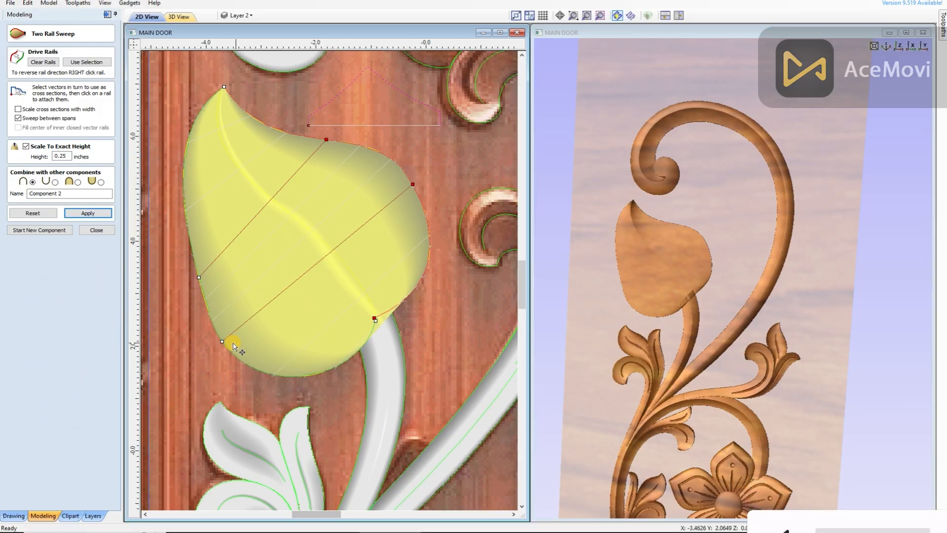
{"action": "left_click_drag", "start_coordinate": [239, 346], "coordinate": [336, 306]}
Reshape the leaf's rail ends at the stem with node editing and reapply the two-rail sweep
{"action": "key", "text": "n"}
{"action": "left_click", "coordinate": [382, 316]}
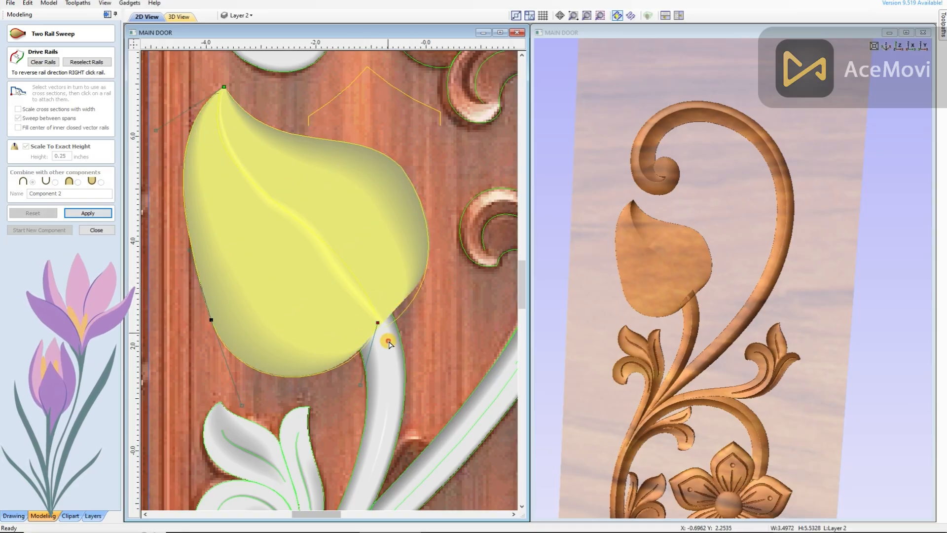
{"action": "left_click", "coordinate": [100, 208]}
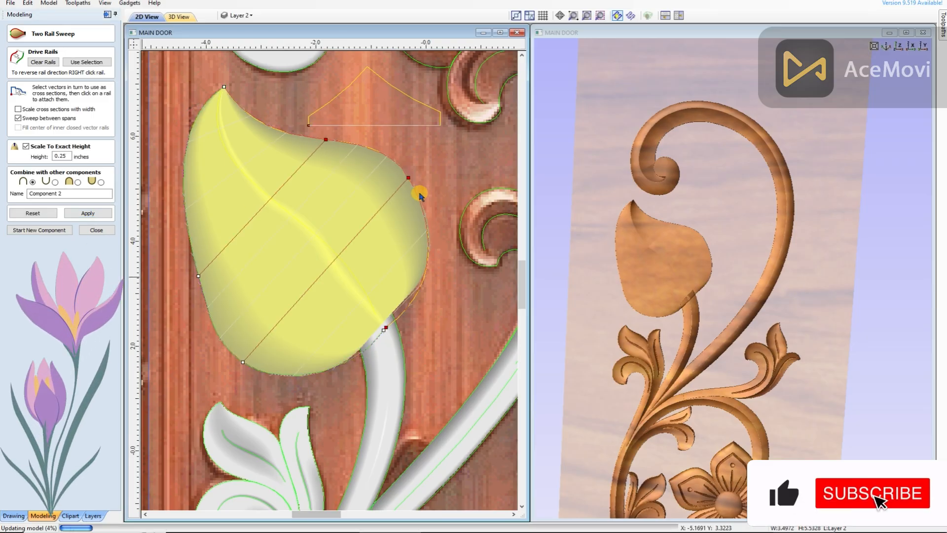
{"action": "key", "text": "n"}
{"action": "left_click", "coordinate": [379, 336]}
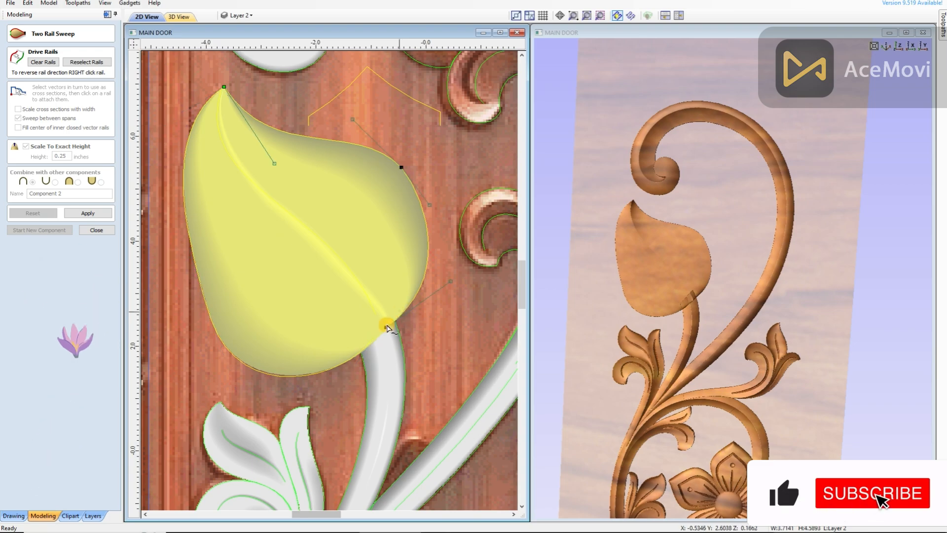
{"action": "left_click", "coordinate": [85, 209]}
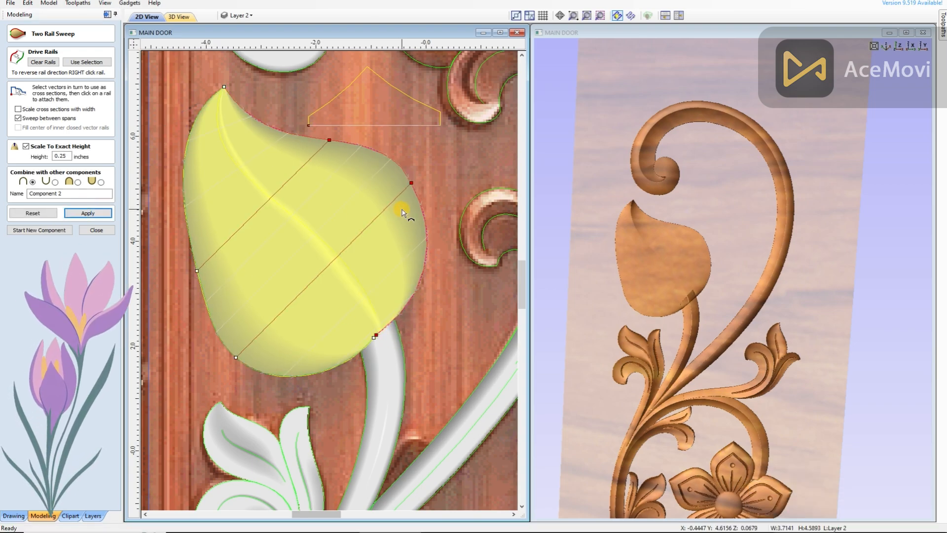
Replace the cross section nearer the stem with a newly attached copy of the ridge profile and reapply the sweep
{"action": "right_click", "coordinate": [387, 215]}
{"action": "left_click", "coordinate": [434, 207]}
{"action": "left_click", "coordinate": [93, 213]}
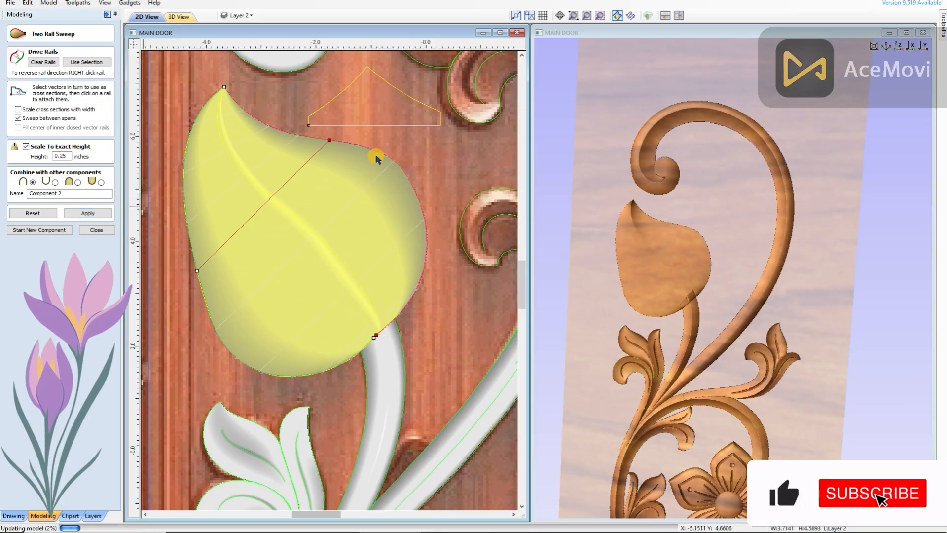
{"action": "scroll", "coordinate": [389, 148], "scroll_direction": "down", "scroll_amount": 1}
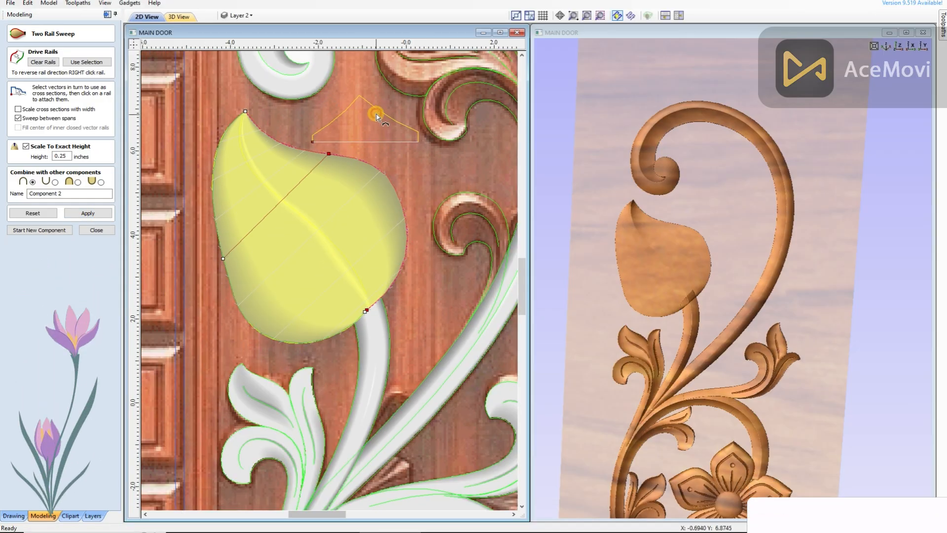
{"action": "left_click", "coordinate": [88, 214]}
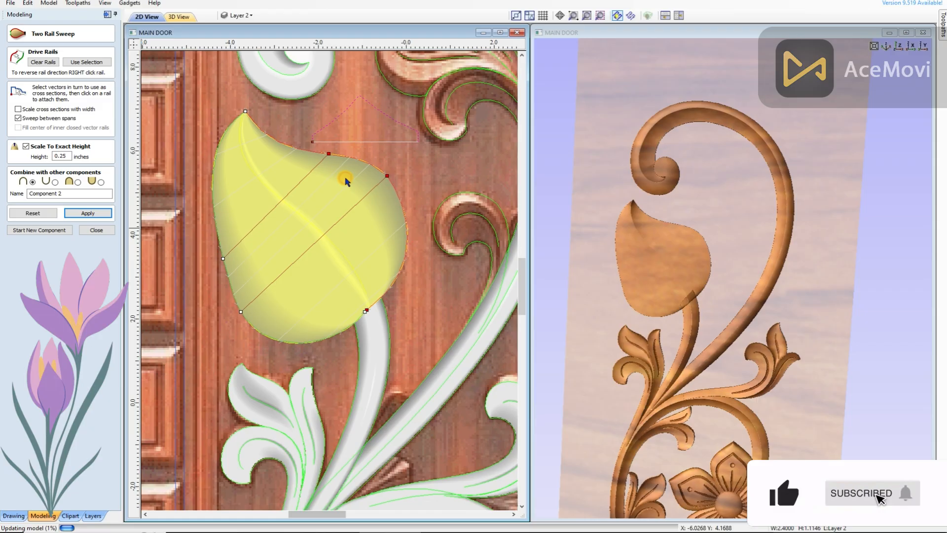
Slide the new stem-side cross section's ends along both rails to straighten the ridge, reapplying the sweep
{"action": "left_click_drag", "start_coordinate": [386, 178], "coordinate": [399, 196]}
{"action": "left_click", "coordinate": [88, 213]}
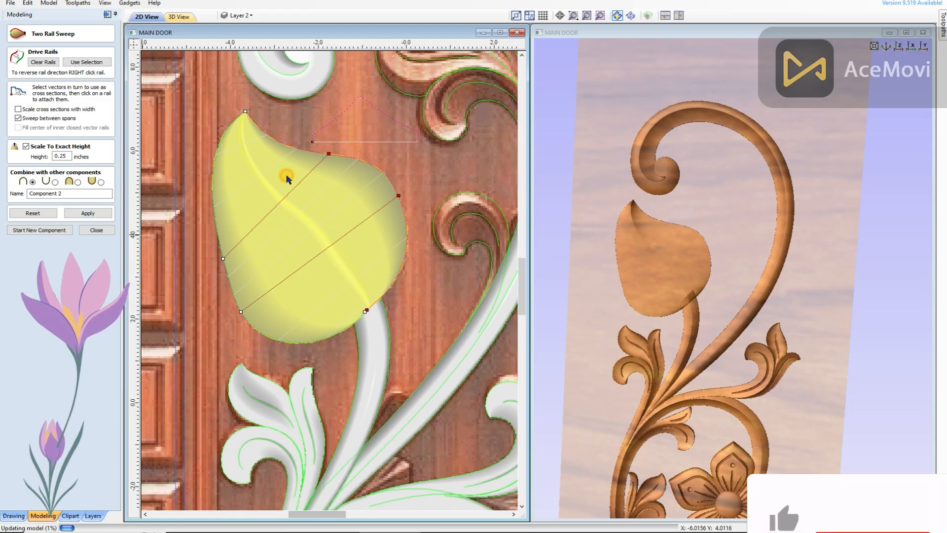
{"action": "left_click", "coordinate": [88, 213]}
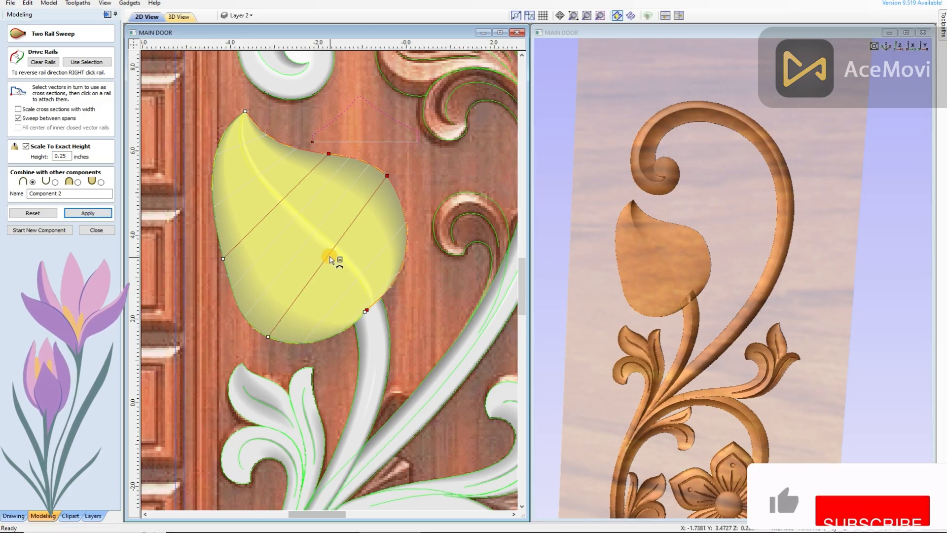
{"action": "left_click", "coordinate": [93, 213]}
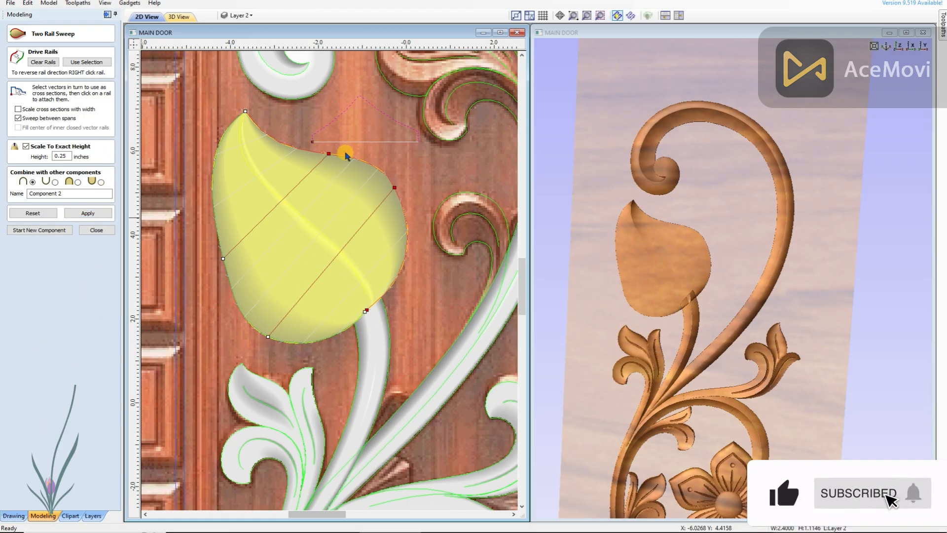
Finish the leaf body sweep and close the Two Rail Sweep tool
{"action": "scroll", "coordinate": [325, 226], "scroll_direction": "down", "scroll_amount": 2}
{"action": "left_click", "coordinate": [49, 214]}
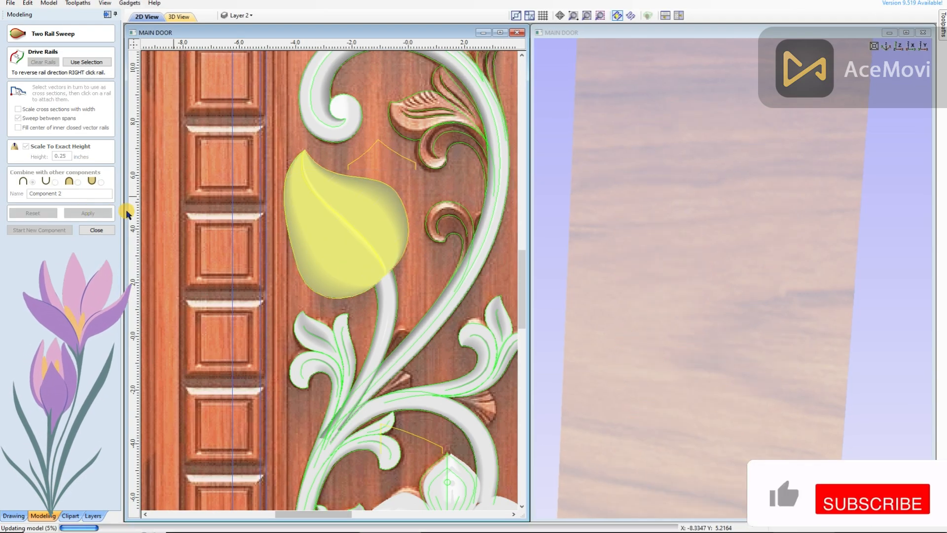
{"action": "left_click", "coordinate": [97, 230]}
Clear the leaf component outside its lobed outline and set its combine mode to merge
{"action": "scroll", "coordinate": [331, 200], "scroll_direction": "up", "scroll_amount": 2}
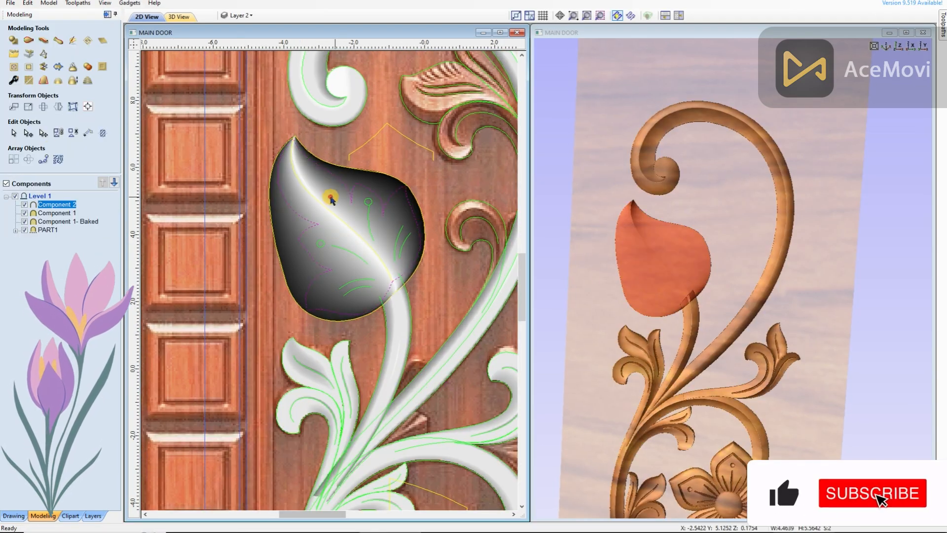
{"action": "left_click", "coordinate": [29, 70]}
{"action": "left_click_drag", "start_coordinate": [754, 283], "coordinate": [703, 341]}
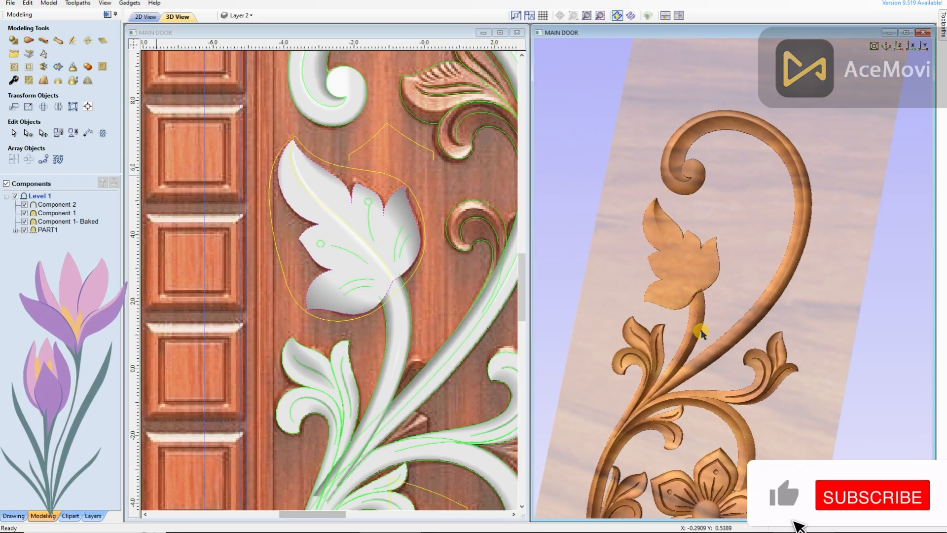
{"action": "right_click", "coordinate": [74, 204]}
{"action": "mouse_move", "coordinate": [118, 212]}
{"action": "left_click", "coordinate": [205, 236]}
{"action": "left_click_drag", "start_coordinate": [771, 242], "coordinate": [621, 307]}
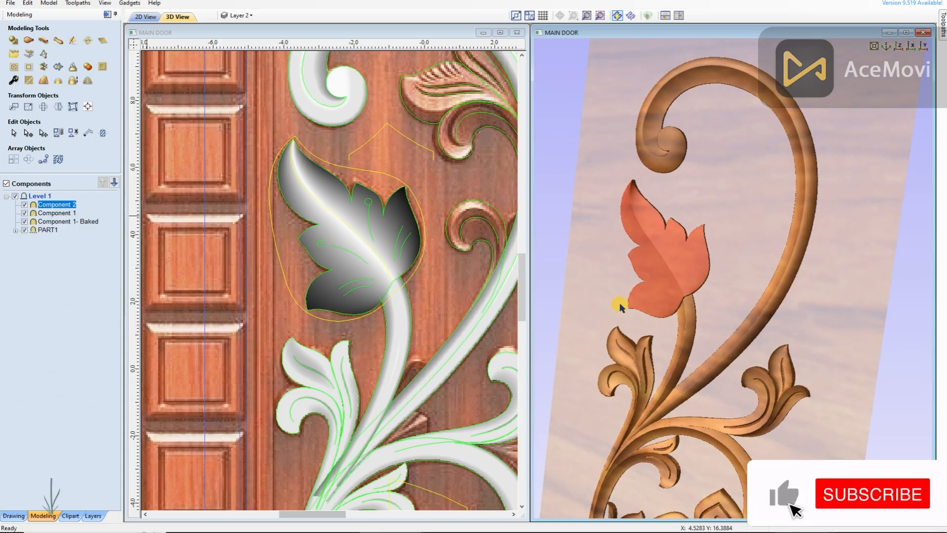
Start Extrude and Weave with the six vein curves on the leaf as drive rails
{"action": "left_click", "coordinate": [360, 239]}
{"action": "scroll", "coordinate": [383, 212], "scroll_direction": "up", "scroll_amount": 5}
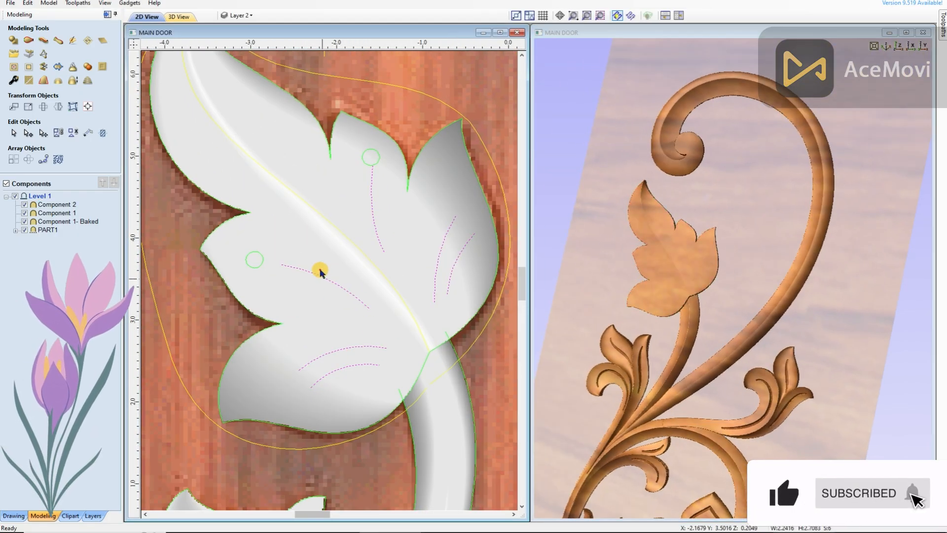
{"action": "scroll", "coordinate": [324, 289], "scroll_direction": "down", "scroll_amount": 3}
{"action": "left_click", "coordinate": [43, 41]}
{"action": "scroll", "coordinate": [325, 260], "scroll_direction": "down", "scroll_amount": 2}
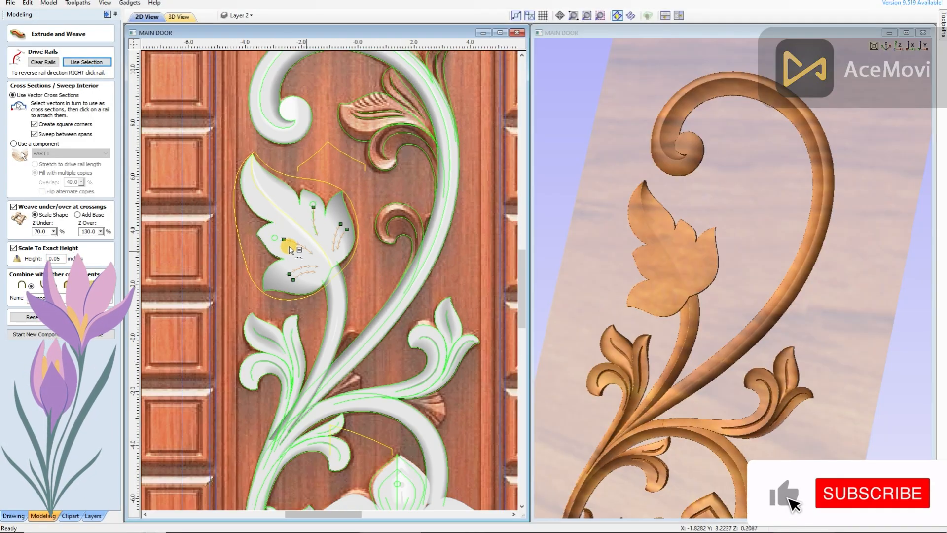
Attach the small profile vector to the ends of every vein rail and extrude the veins at an exact height of 0.125 inches
{"action": "scroll", "coordinate": [233, 228], "scroll_direction": "down", "scroll_amount": 3}
{"action": "scroll", "coordinate": [434, 301], "scroll_direction": "up", "scroll_amount": 6}
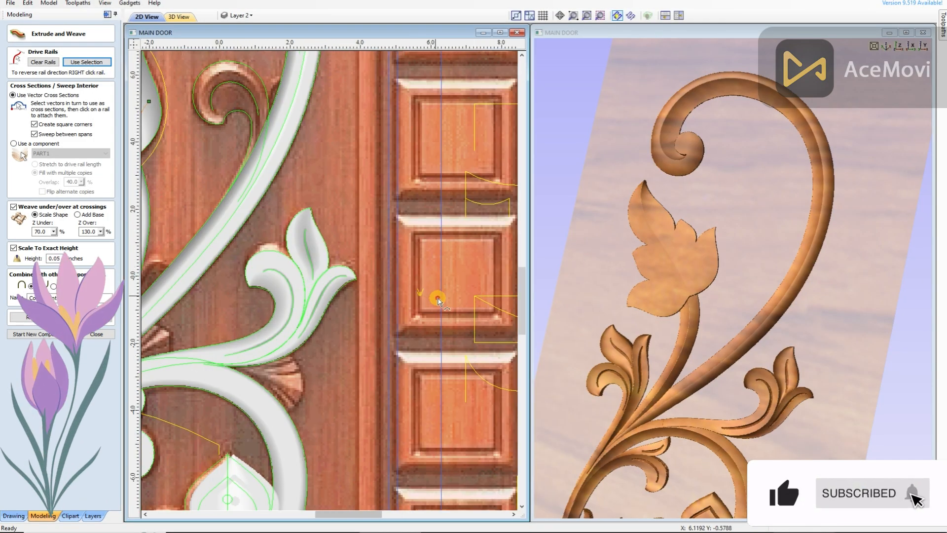
{"action": "scroll", "coordinate": [443, 302], "scroll_direction": "down", "scroll_amount": 3}
{"action": "scroll", "coordinate": [274, 198], "scroll_direction": "up", "scroll_amount": 1}
{"action": "scroll", "coordinate": [491, 348], "scroll_direction": "up", "scroll_amount": 3}
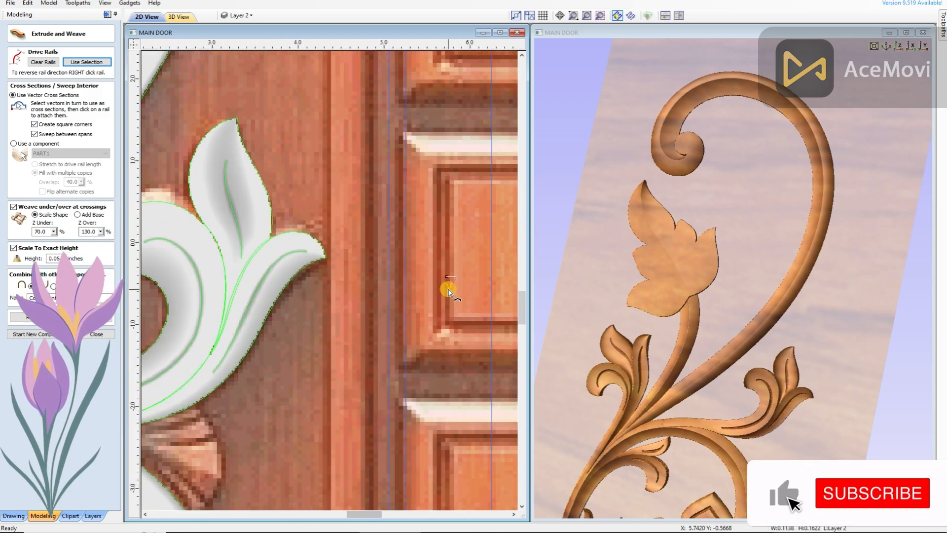
{"action": "scroll", "coordinate": [448, 289], "scroll_direction": "down", "scroll_amount": 3}
{"action": "scroll", "coordinate": [319, 228], "scroll_direction": "up", "scroll_amount": 5}
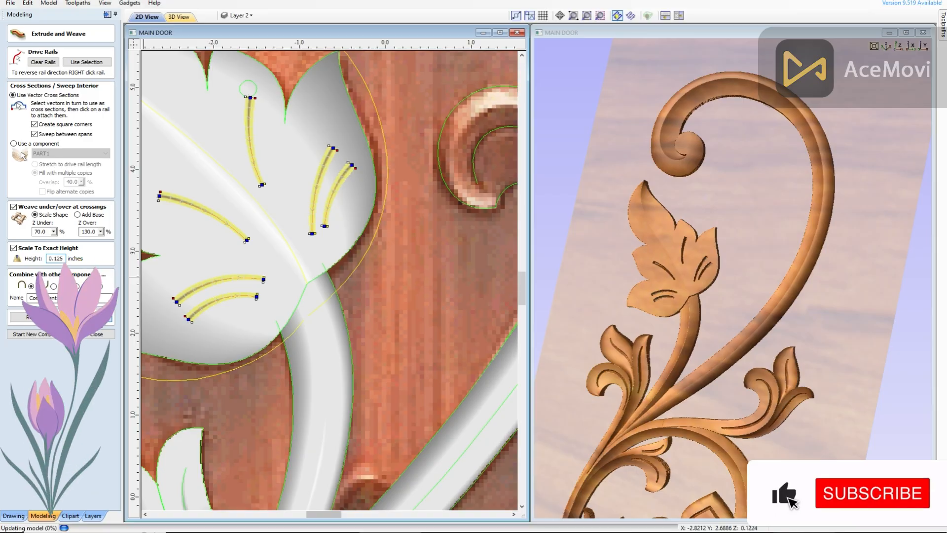
Set the vein extrusion's exact height to 0.08 inches and reapply it
{"action": "left_click_drag", "start_coordinate": [723, 298], "coordinate": [744, 273]}
{"action": "scroll", "coordinate": [744, 272], "scroll_direction": "up", "scroll_amount": 3}
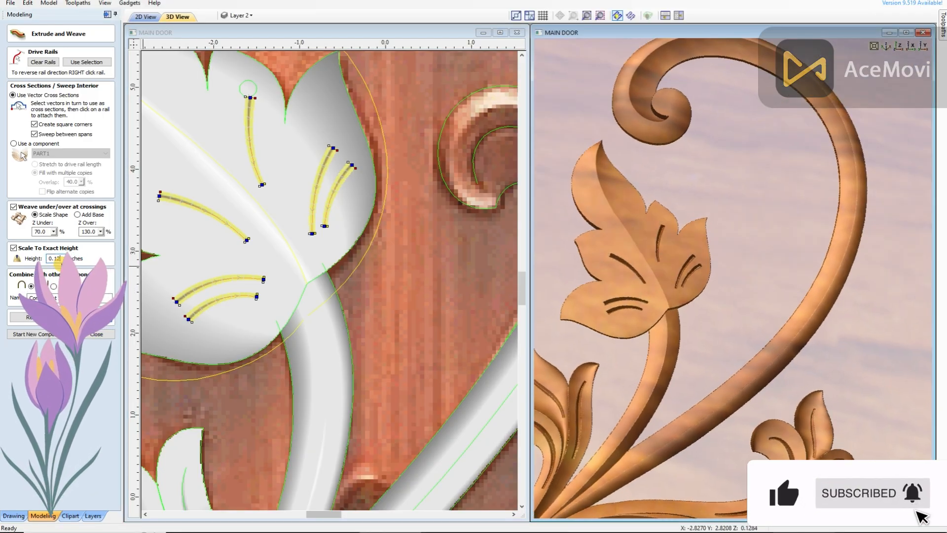
{"action": "left_click_drag", "start_coordinate": [750, 328], "coordinate": [718, 326]}
{"action": "left_click", "coordinate": [62, 259]}
{"action": "key", "text": "BackSpace"}
{"action": "key", "text": "Return"}
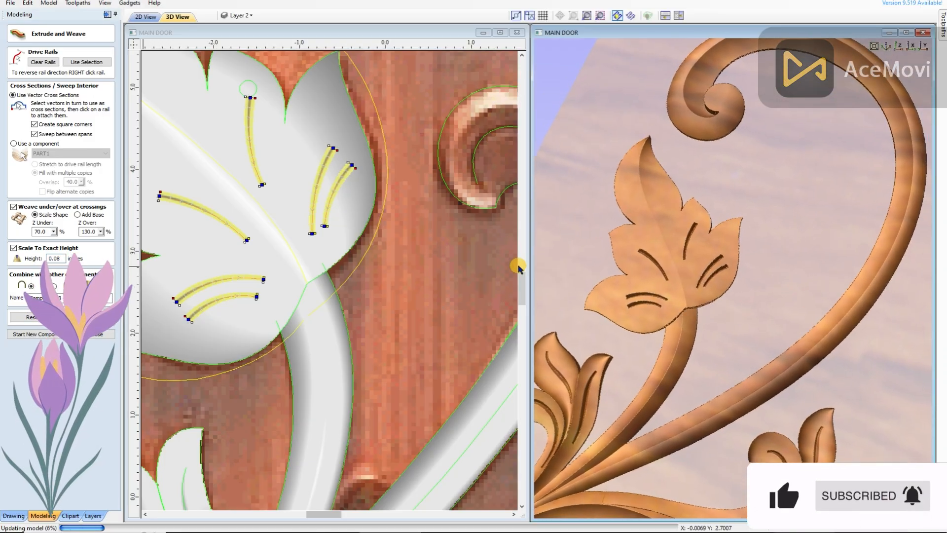
Enlarge the small vein cross-section vector beside the relief to about 0.16 by 0.23 inches
{"action": "left_click", "coordinate": [313, 290]}
{"action": "scroll", "coordinate": [312, 290], "scroll_direction": "down", "scroll_amount": 6}
{"action": "scroll", "coordinate": [480, 347], "scroll_direction": "up", "scroll_amount": 2}
{"action": "key", "text": "Escape"}
{"action": "scroll", "coordinate": [480, 346], "scroll_direction": "up", "scroll_amount": 1}
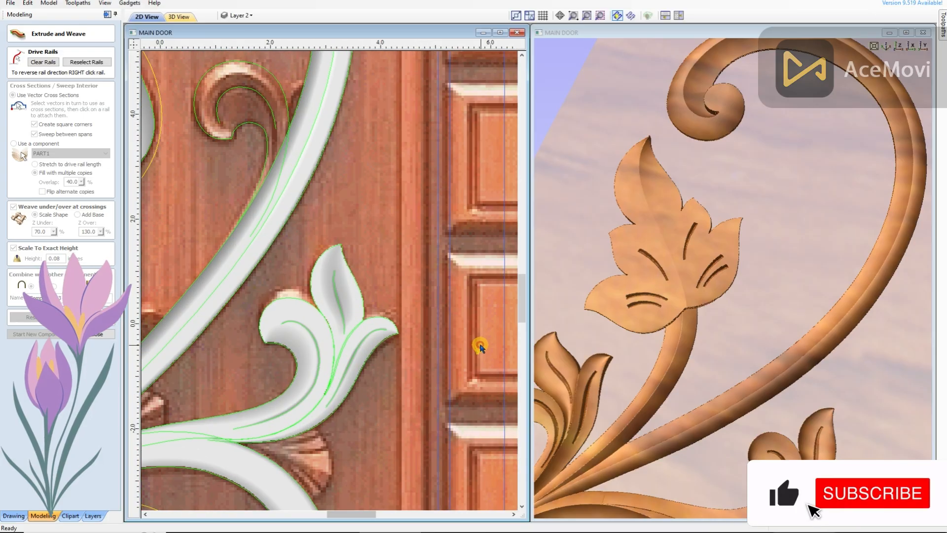
{"action": "scroll", "coordinate": [481, 348], "scroll_direction": "up", "scroll_amount": 3}
{"action": "scroll", "coordinate": [482, 340], "scroll_direction": "down", "scroll_amount": 5}
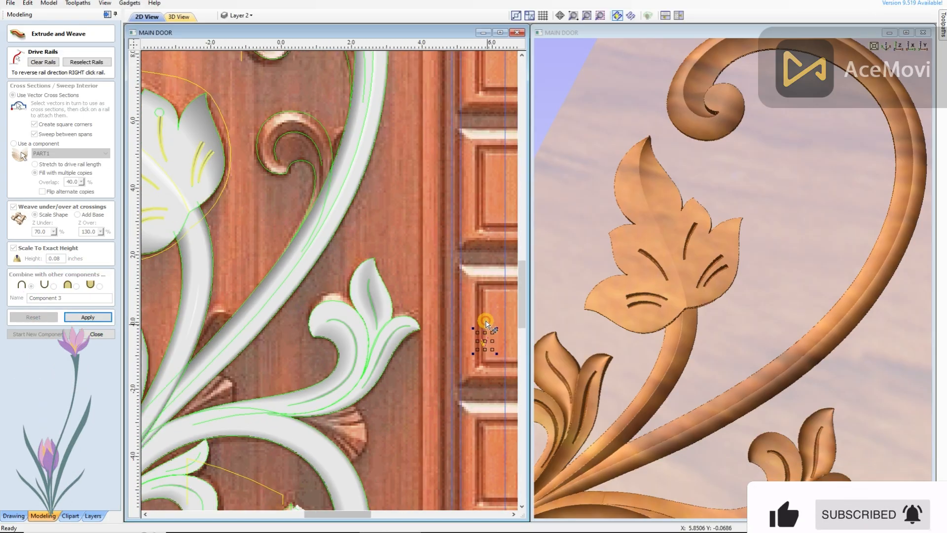
Reassign the vein curves as drive rails with the enlarged cross section and reapply the extrusion
{"action": "left_click", "coordinate": [86, 62]}
{"action": "scroll", "coordinate": [338, 227], "scroll_direction": "up", "scroll_amount": 3}
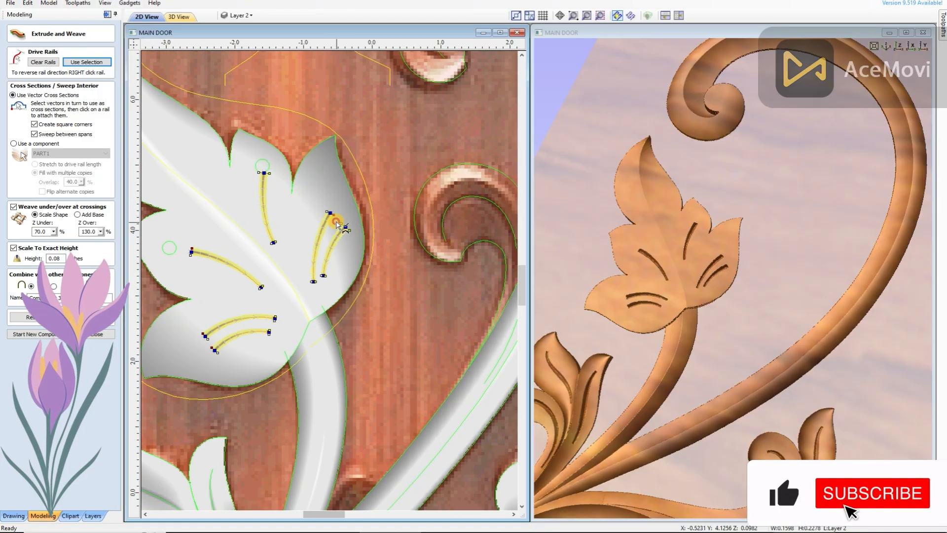
{"action": "left_click", "coordinate": [88, 317]}
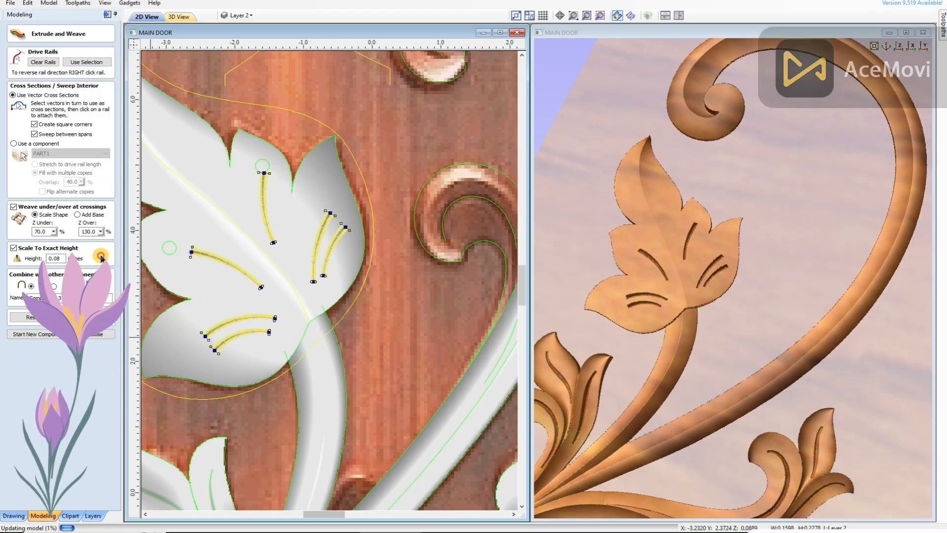
{"action": "left_click_drag", "start_coordinate": [625, 299], "coordinate": [671, 296]}
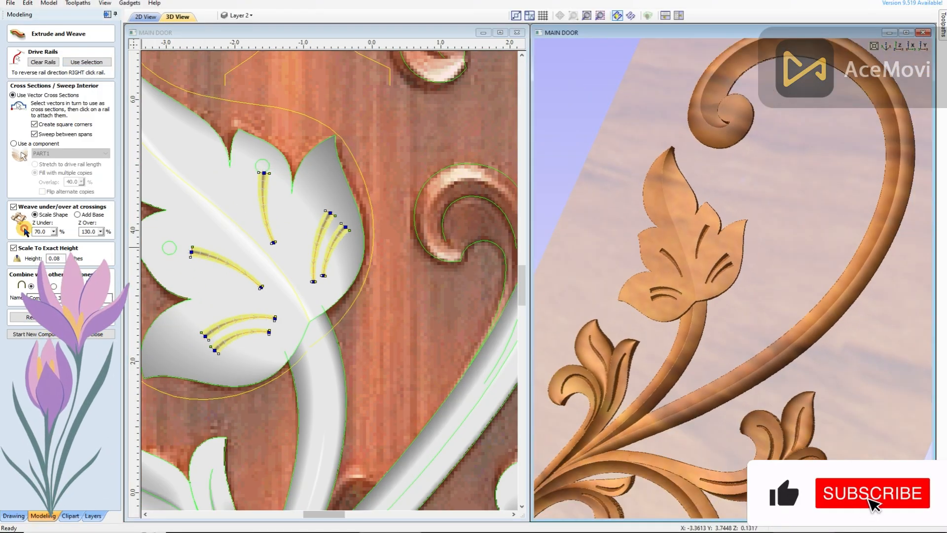
Finish the vein component and close the Extrude and Weave tool
{"action": "left_click", "coordinate": [35, 334]}
{"action": "left_click", "coordinate": [269, 165]}
{"action": "scroll", "coordinate": [268, 165], "scroll_direction": "up", "scroll_amount": 2}
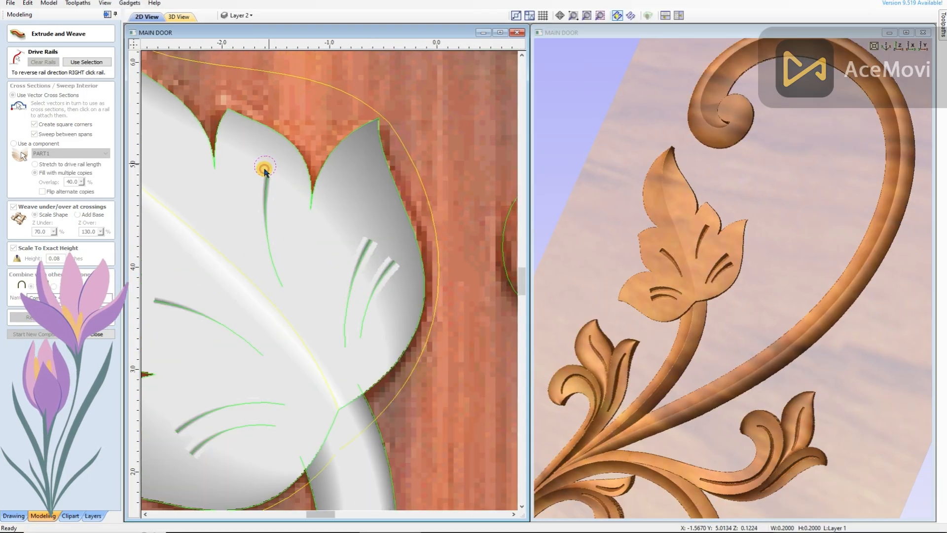
{"action": "scroll", "coordinate": [269, 166], "scroll_direction": "down", "scroll_amount": 4}
{"action": "left_click", "coordinate": [96, 334]}
Create a rounded shape from both circles at the vein tips, 0.2 inches base and 0.05 inches exact height, with the low combine mode
{"action": "scroll", "coordinate": [313, 212], "scroll_direction": "up", "scroll_amount": 2}
{"action": "scroll", "coordinate": [349, 190], "scroll_direction": "up", "scroll_amount": 2}
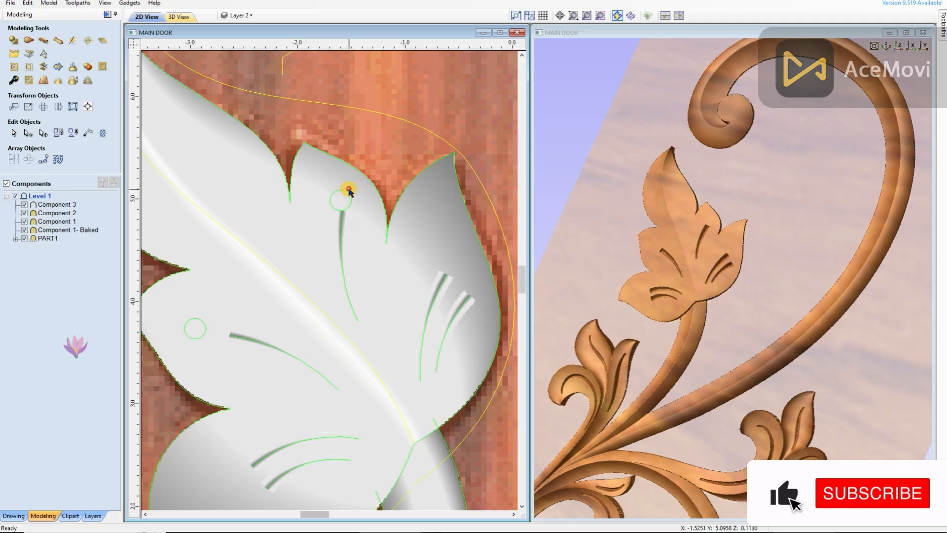
{"action": "left_click", "coordinate": [211, 320]}
{"action": "scroll", "coordinate": [211, 320], "scroll_direction": "down", "scroll_amount": 2}
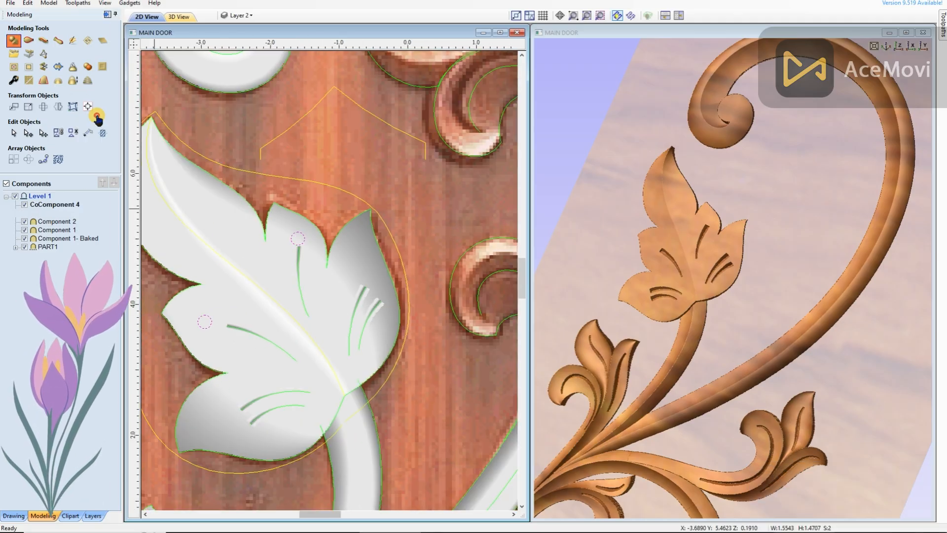
{"action": "left_click", "coordinate": [85, 265]}
{"action": "left_click", "coordinate": [99, 235]}
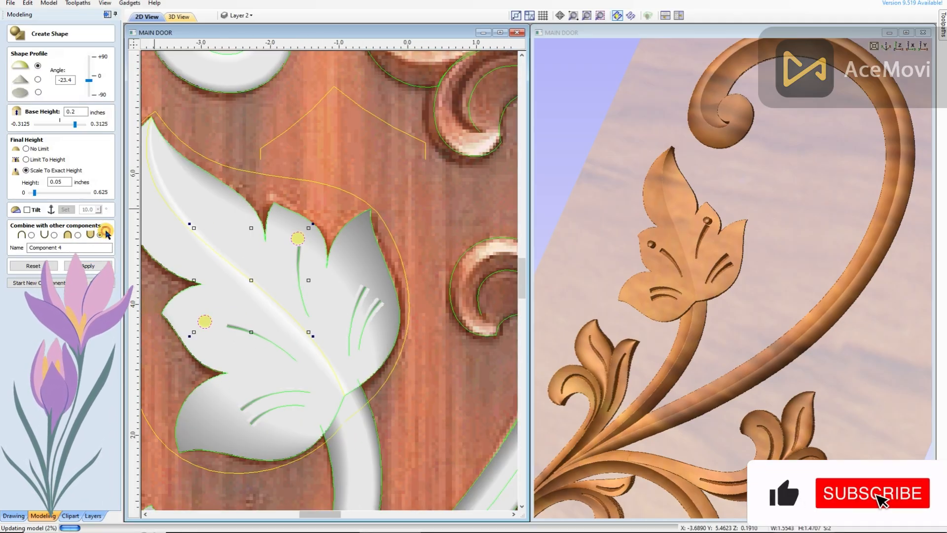
Set the circle shape's base height to 0.15 inches and its angle to -55.8, reapply it and close Create Shape
{"action": "scroll", "coordinate": [789, 227], "scroll_direction": "up", "scroll_amount": 5}
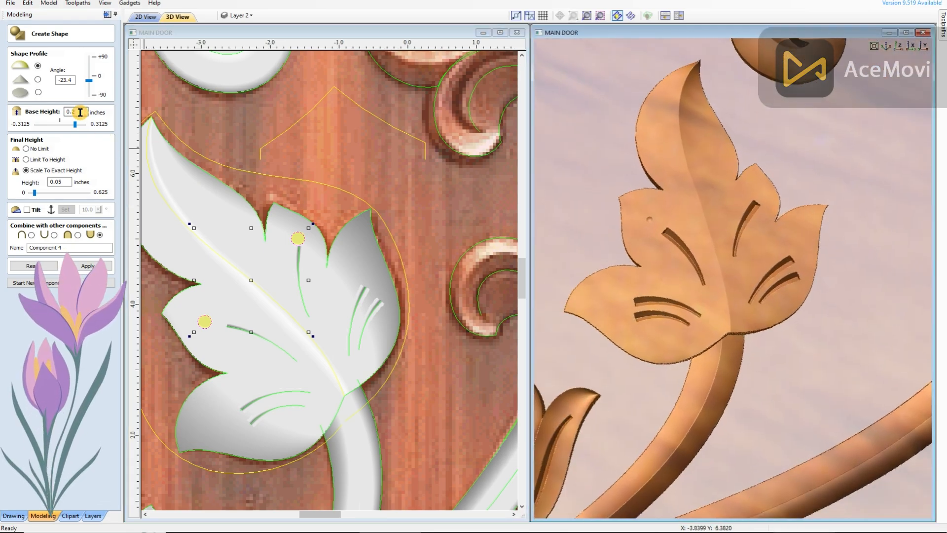
{"action": "left_click", "coordinate": [94, 262]}
{"action": "mouse_move", "coordinate": [725, 245]}
{"action": "left_mouse_down"}
{"action": "mouse_move", "coordinate": [696, 237]}
{"action": "mouse_move", "coordinate": [677, 272]}
{"action": "mouse_move", "coordinate": [730, 227]}
{"action": "left_mouse_up"}
{"action": "left_click_drag", "start_coordinate": [93, 84], "coordinate": [91, 87]}
{"action": "left_click", "coordinate": [90, 267]}
{"action": "left_click", "coordinate": [88, 266]}
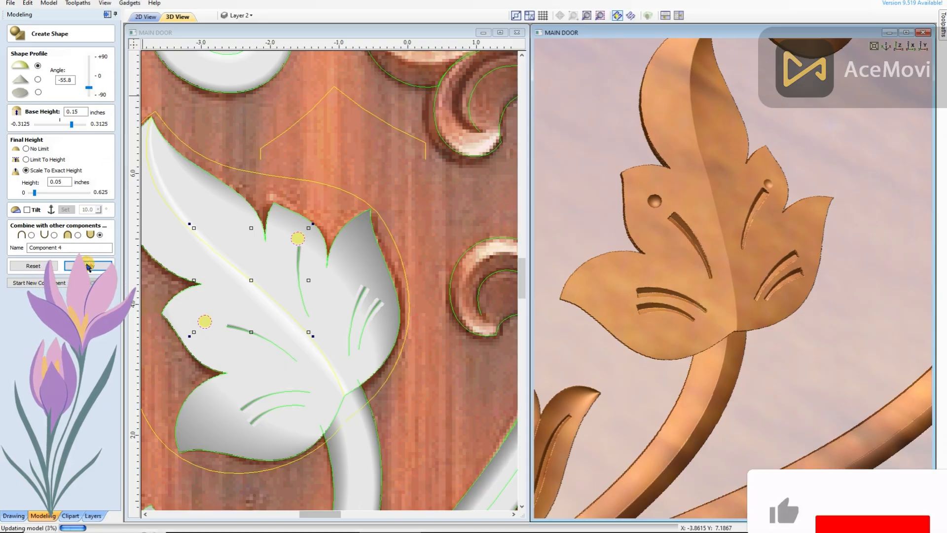
{"action": "mouse_move", "coordinate": [786, 222]}
{"action": "left_mouse_down"}
{"action": "mouse_move", "coordinate": [755, 234]}
{"action": "mouse_move", "coordinate": [769, 229]}
{"action": "left_mouse_up"}
{"action": "left_click", "coordinate": [101, 283]}
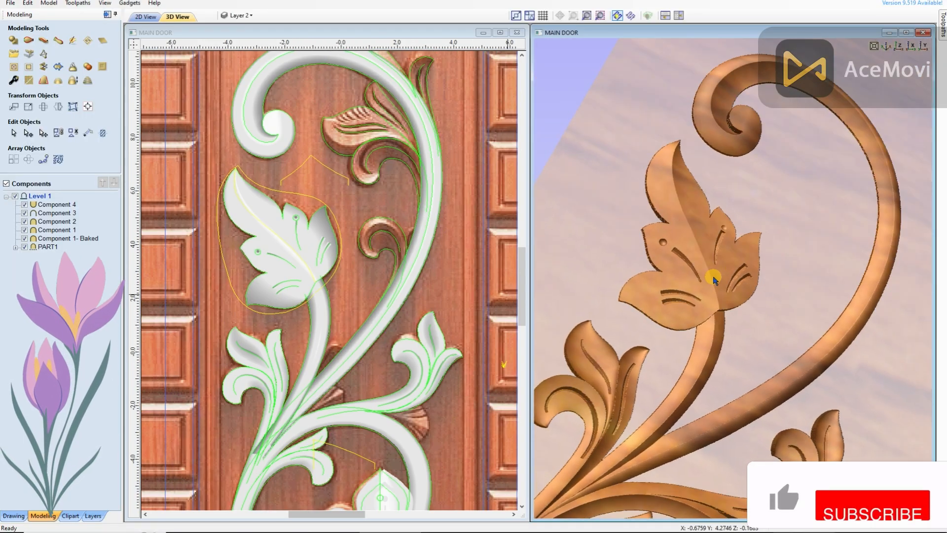
Delete the component made from the two vein-tip circles
{"action": "scroll", "coordinate": [226, 253], "scroll_direction": "up", "scroll_amount": 6}
{"action": "left_click", "coordinate": [202, 269]}
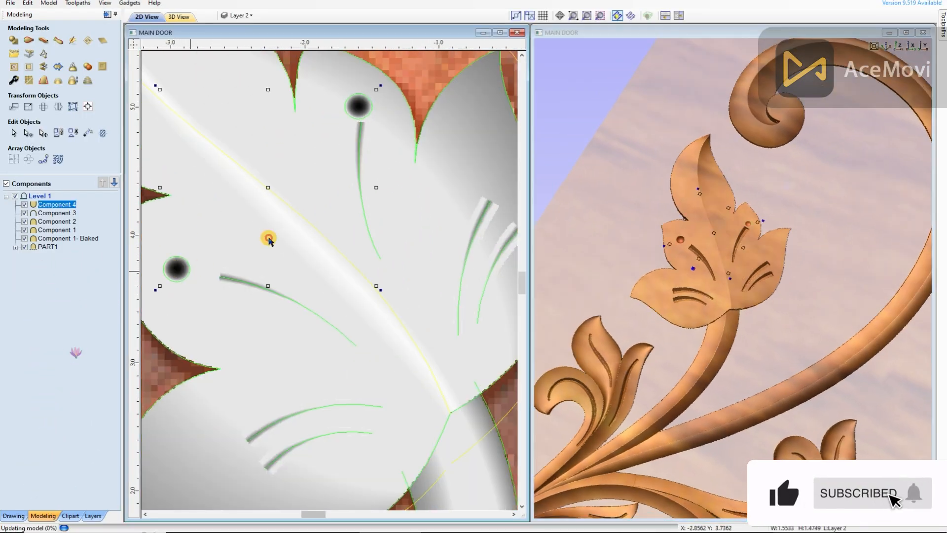
{"action": "key", "text": "Delete"}
{"action": "scroll", "coordinate": [351, 141], "scroll_direction": "down", "scroll_amount": 1}
Create a rounded shape from the upper vein-tip circle alone, with angle -55.8, base height 0.15 and exact height 0.05 inches
{"action": "left_click", "coordinate": [351, 125]}
{"action": "scroll", "coordinate": [330, 116], "scroll_direction": "up", "scroll_amount": 1}
{"action": "left_click", "coordinate": [14, 41]}
{"action": "left_click", "coordinate": [82, 267]}
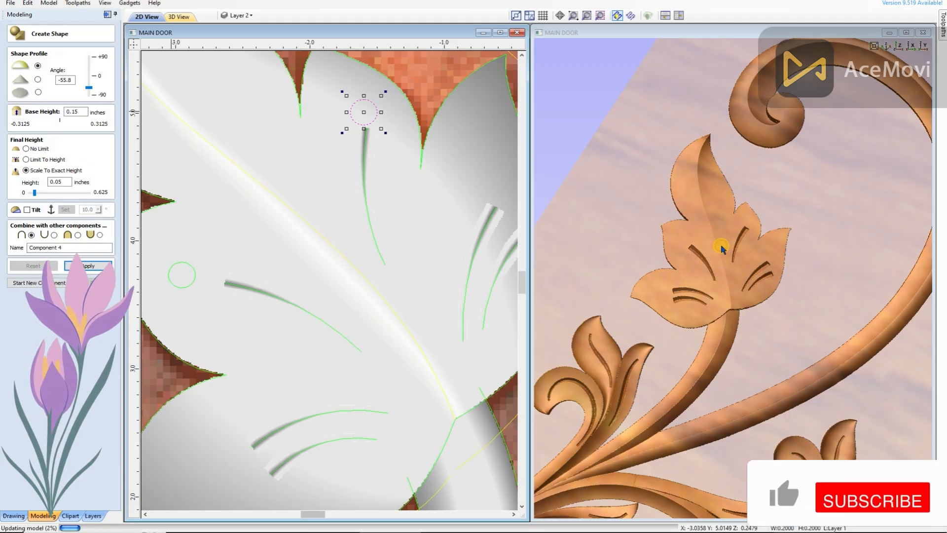
Reapply the upper vein-tip circle's shape with the low combine mode and an exact height of 0.1 inches
{"action": "middle_click_drag", "start_coordinate": [736, 266], "coordinate": [718, 273]}
{"action": "left_click", "coordinate": [100, 235]}
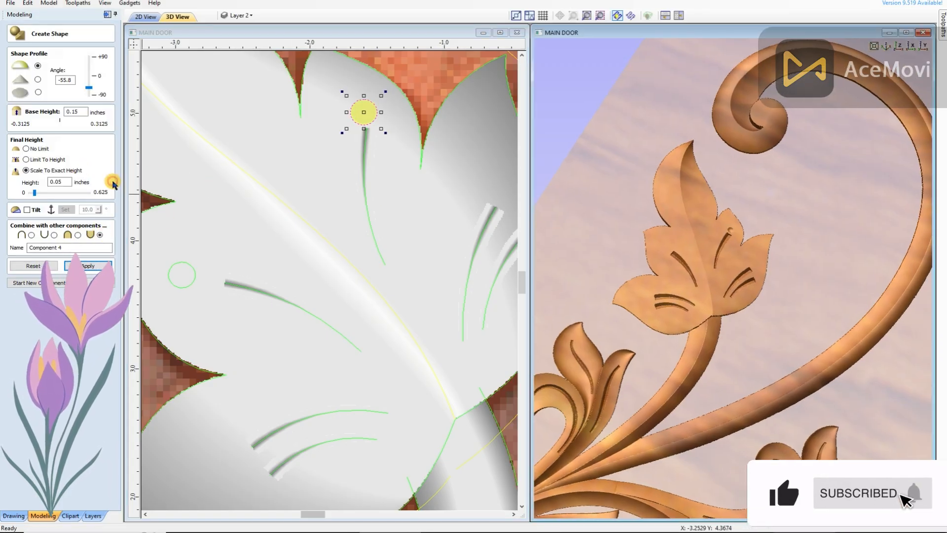
{"action": "left_click", "coordinate": [66, 182]}
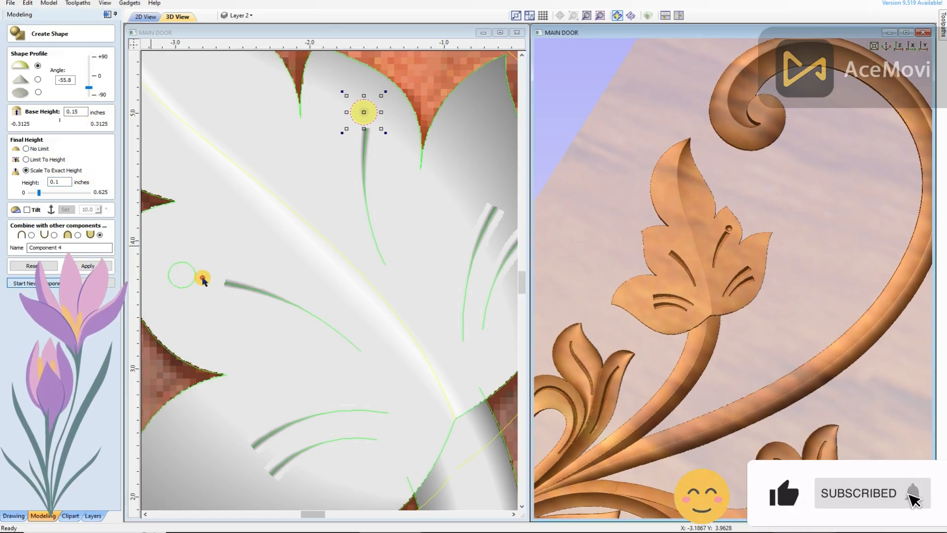
Create a separate rounded component from the left vein-tip circle with angle -55.8, base height 0.15, exact height 0.05 inches and low combine mode
{"action": "left_click", "coordinate": [194, 269]}
{"action": "left_click", "coordinate": [83, 263]}
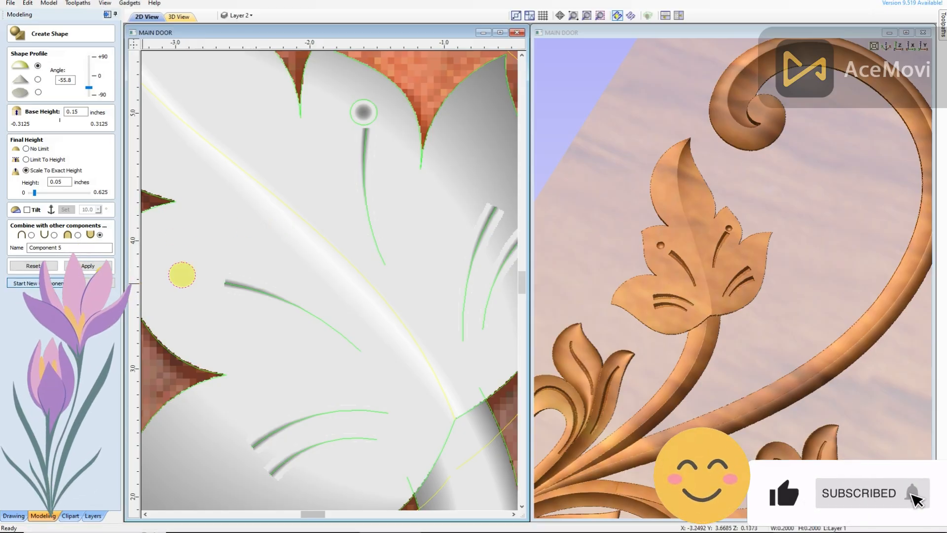
{"action": "left_click", "coordinate": [93, 283]}
Group the large leaf's body, vein and circle components, and hide the group to expose the reference image for drawing
{"action": "scroll", "coordinate": [241, 286], "scroll_direction": "up", "scroll_amount": 1}
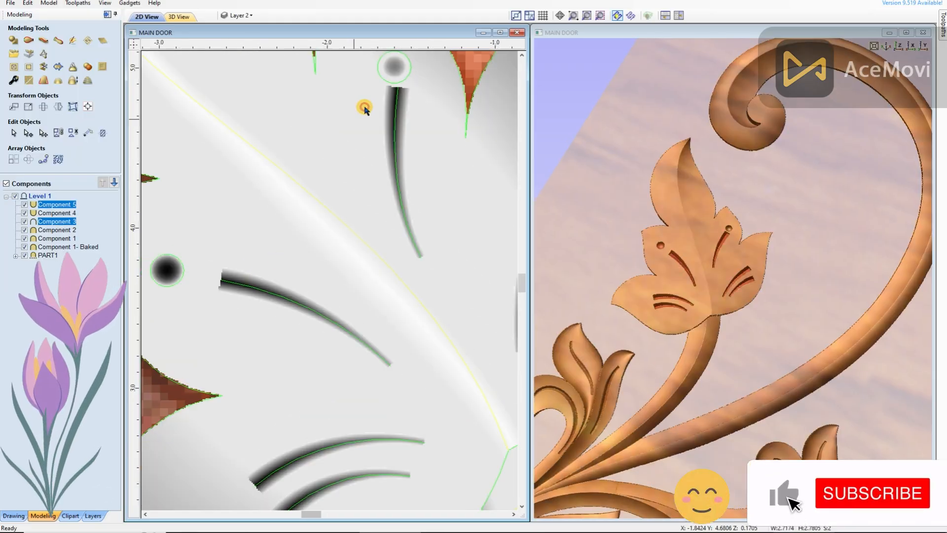
{"action": "left_click", "coordinate": [345, 132], "text": "shift"}
{"action": "scroll", "coordinate": [367, 168], "scroll_direction": "down", "scroll_amount": 3}
{"action": "key", "text": "g"}
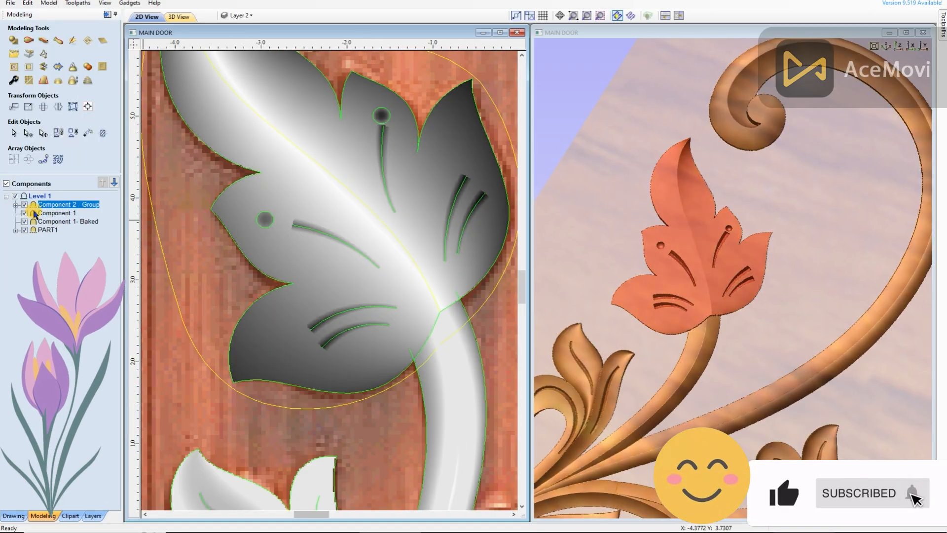
{"action": "left_click", "coordinate": [24, 204]}
{"action": "scroll", "coordinate": [276, 188], "scroll_direction": "down", "scroll_amount": 3}
{"action": "scroll", "coordinate": [249, 132], "scroll_direction": "up", "scroll_amount": 2}
{"action": "left_click", "coordinate": [14, 515]}
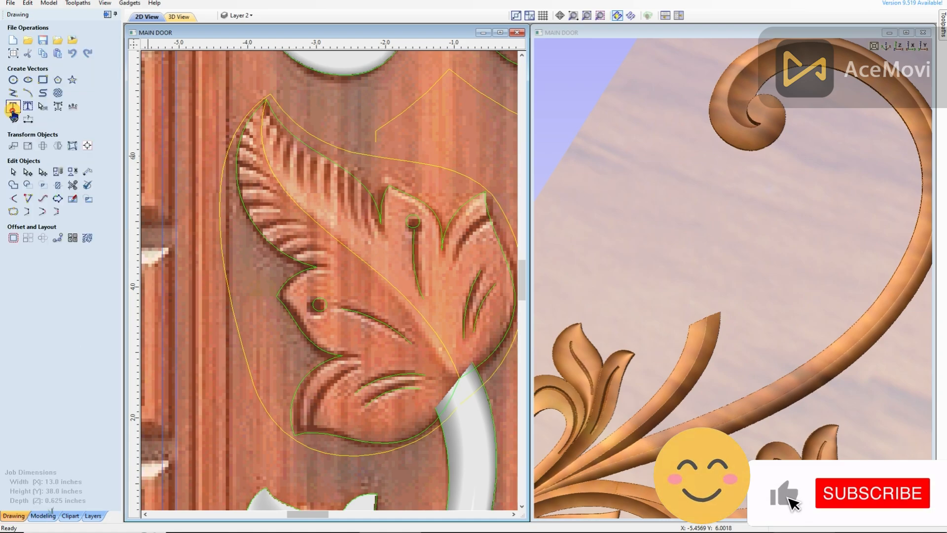
{"action": "left_click", "coordinate": [13, 94]}
{"action": "scroll", "coordinate": [270, 121], "scroll_direction": "up", "scroll_amount": 4}
{"action": "left_click", "coordinate": [268, 88]}
{"action": "right_click", "coordinate": [269, 164]}
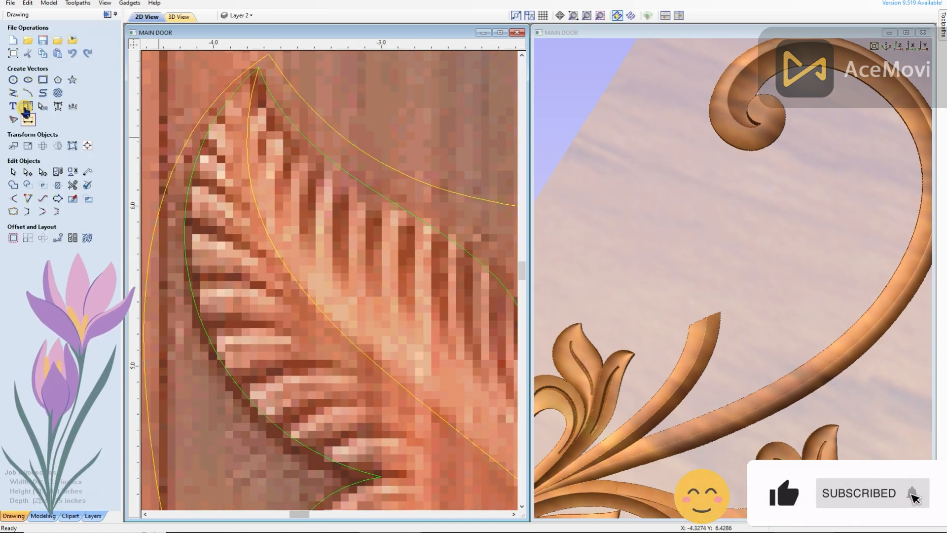
Trace the carved grooves along the right edge of the leaf's upper lobe with arcs through three points
{"action": "left_click", "coordinate": [28, 93]}
{"action": "scroll", "coordinate": [265, 93], "scroll_direction": "up", "scroll_amount": 1}
{"action": "left_click", "coordinate": [276, 102]}
{"action": "left_click", "coordinate": [272, 217]}
{"action": "left_click", "coordinate": [268, 173]}
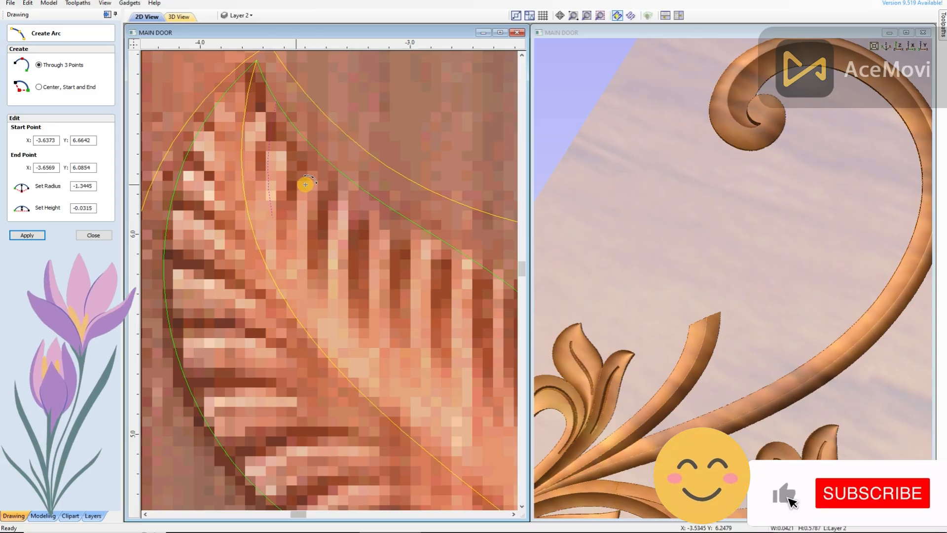
{"action": "left_click", "coordinate": [312, 147]}
{"action": "left_click", "coordinate": [299, 223]}
{"action": "left_click", "coordinate": [349, 179]}
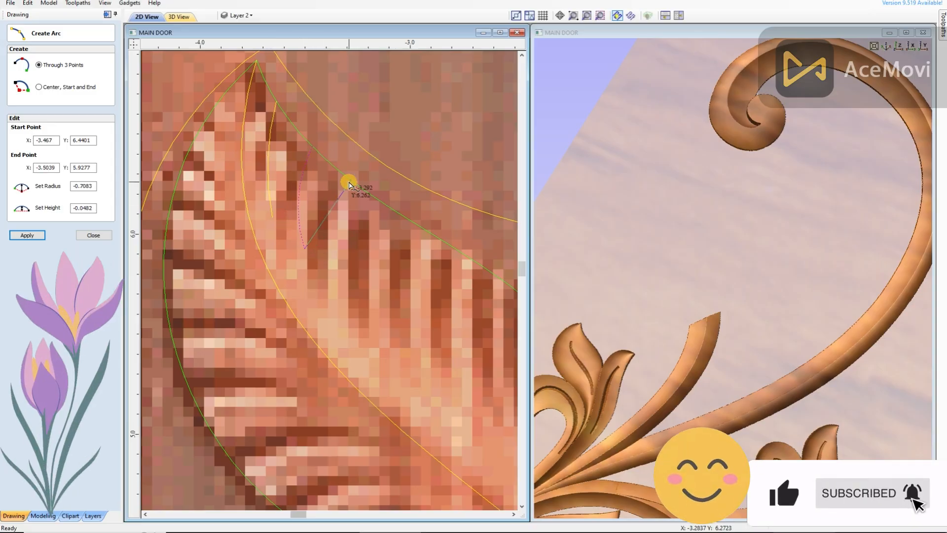
{"action": "left_click", "coordinate": [338, 279]}
{"action": "left_click", "coordinate": [383, 203]}
{"action": "left_click", "coordinate": [380, 338]}
{"action": "left_click", "coordinate": [370, 272]}
{"action": "left_click", "coordinate": [422, 228]}
{"action": "left_click", "coordinate": [417, 353]}
{"action": "left_click", "coordinate": [410, 289]}
{"action": "middle_click_drag", "start_coordinate": [332, 237], "coordinate": [296, 151]}
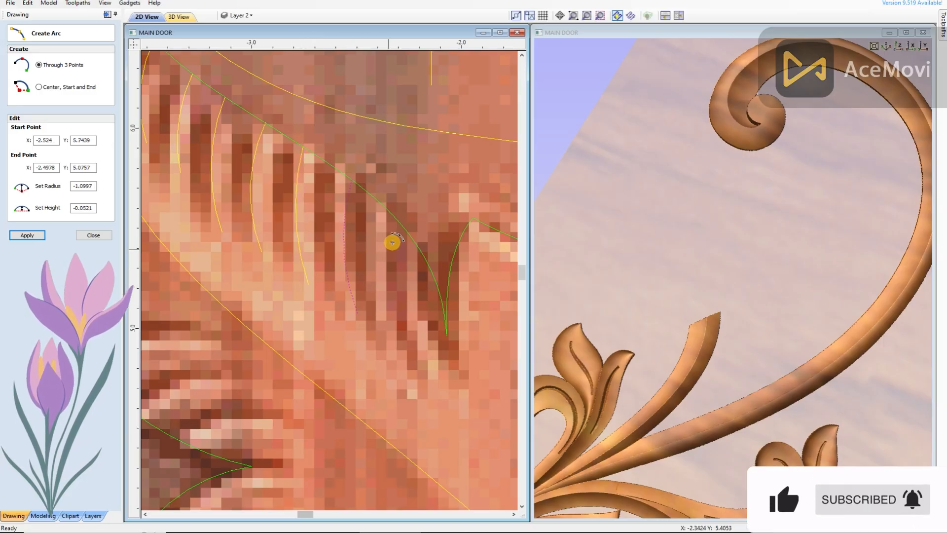
{"action": "scroll", "coordinate": [303, 253], "scroll_direction": "down", "scroll_amount": 5}
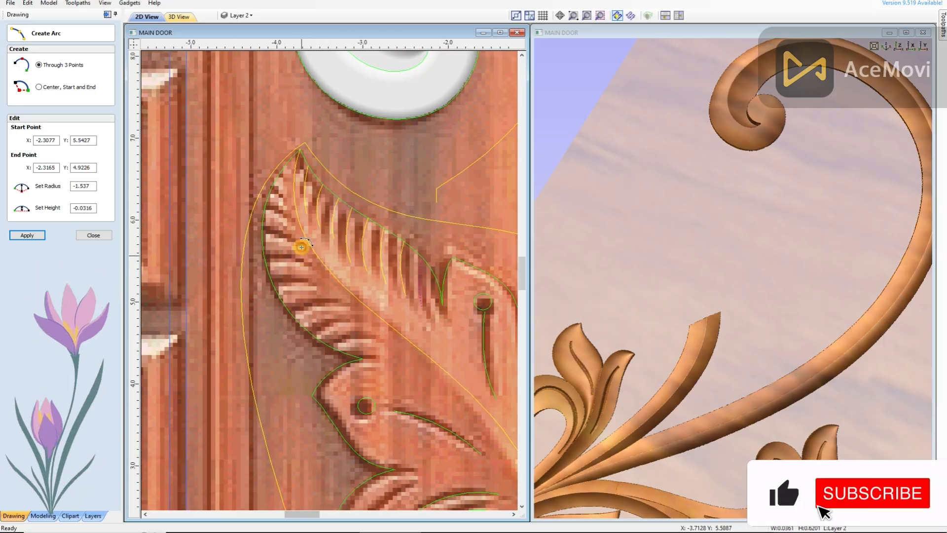
Trace the grooves along the upper lobe's left edge with three-point arcs, and save the file
{"action": "scroll", "coordinate": [250, 154], "scroll_direction": "up", "scroll_amount": 3}
{"action": "scroll", "coordinate": [275, 174], "scroll_direction": "up", "scroll_amount": 3}
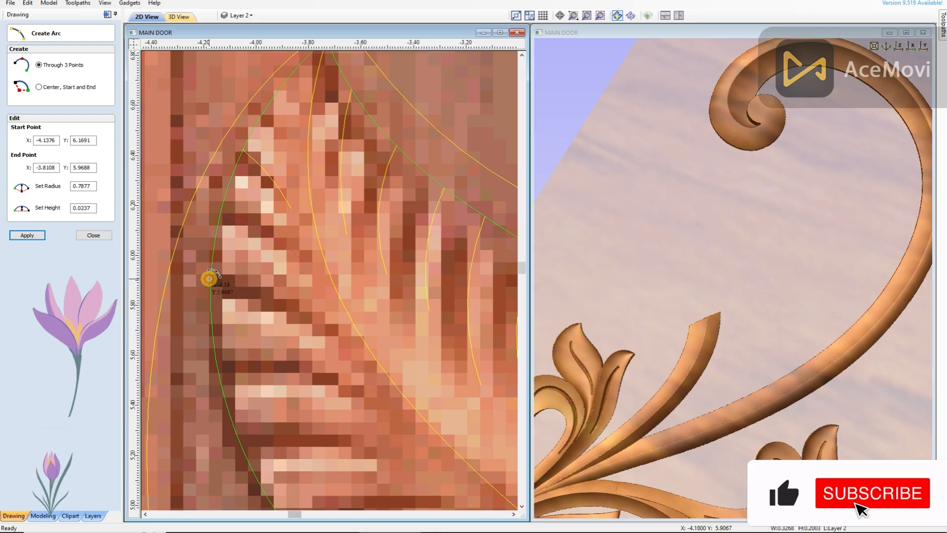
{"action": "scroll", "coordinate": [230, 272], "scroll_direction": "up", "scroll_amount": 1}
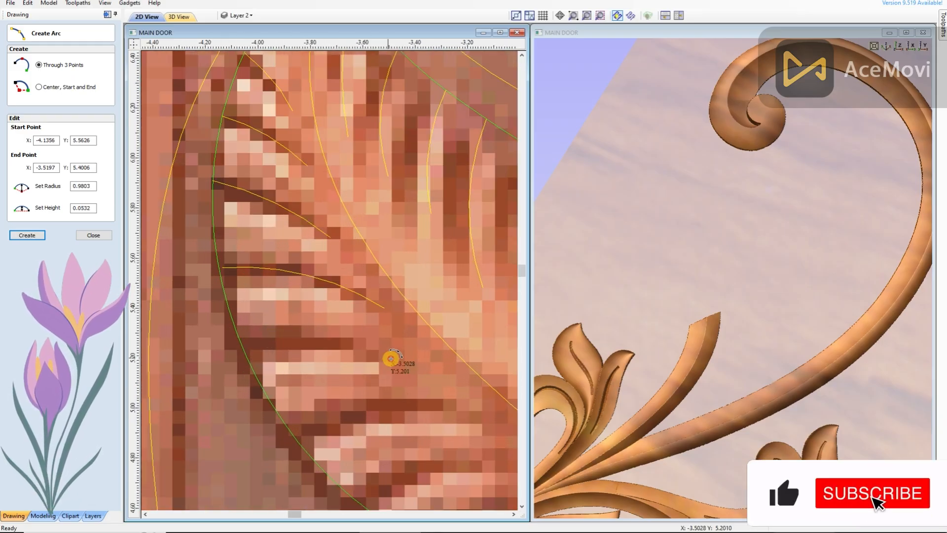
{"action": "left_click", "coordinate": [338, 343]}
{"action": "scroll", "coordinate": [320, 342], "scroll_direction": "up", "scroll_amount": 1}
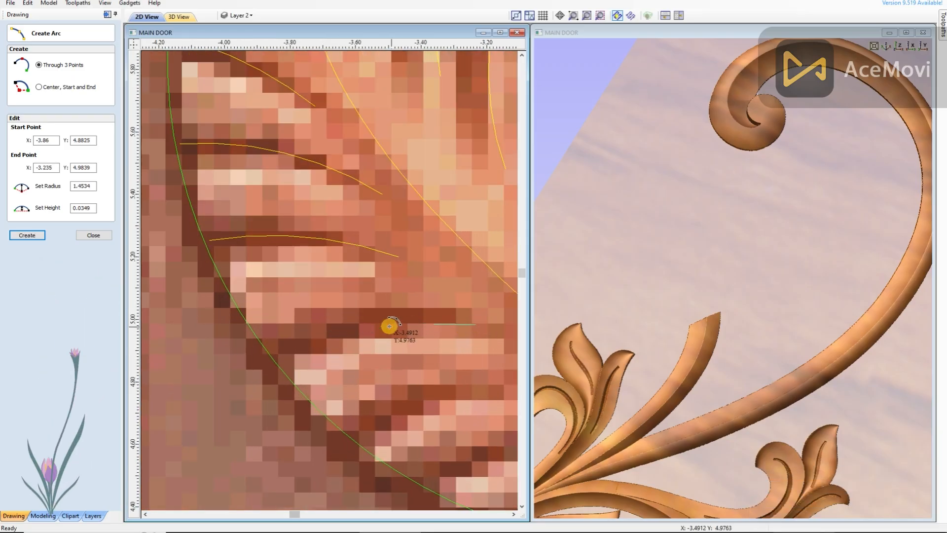
{"action": "left_click", "coordinate": [393, 328]}
{"action": "scroll", "coordinate": [313, 364], "scroll_direction": "down", "scroll_amount": 2}
{"action": "scroll", "coordinate": [285, 347], "scroll_direction": "up", "scroll_amount": 2}
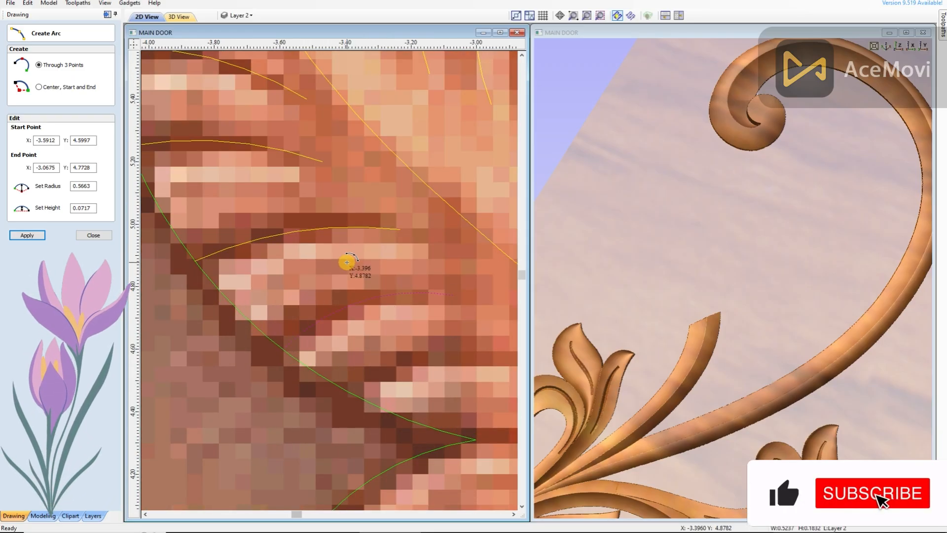
{"action": "scroll", "coordinate": [347, 262], "scroll_direction": "down", "scroll_amount": 1}
{"action": "scroll", "coordinate": [306, 322], "scroll_direction": "up", "scroll_amount": 1}
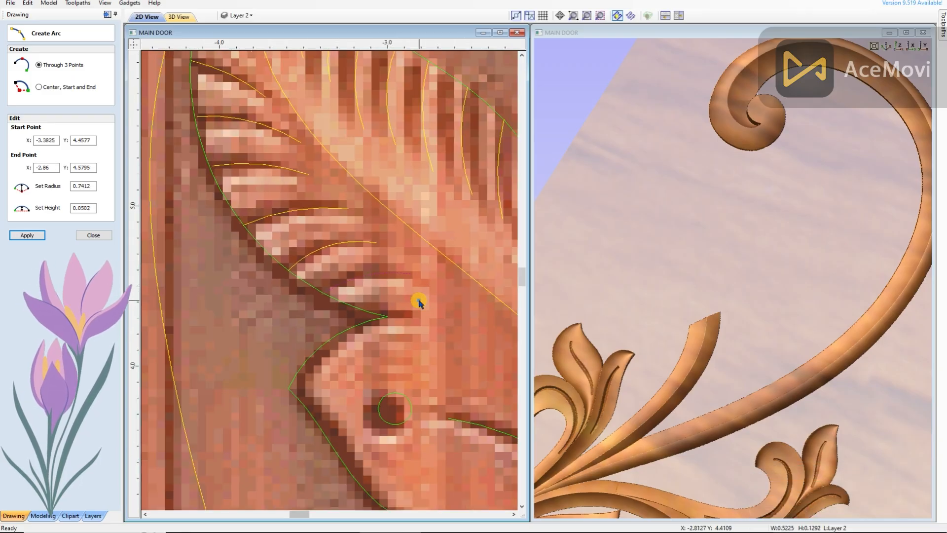
{"action": "key", "text": "Escape"}
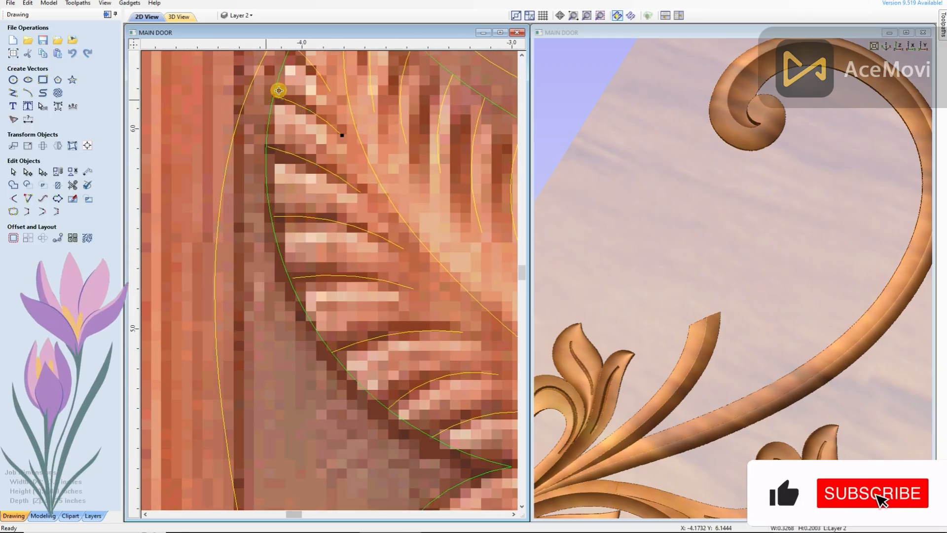
{"action": "scroll", "coordinate": [296, 88], "scroll_direction": "up", "scroll_amount": 2}
{"action": "scroll", "coordinate": [285, 203], "scroll_direction": "down", "scroll_amount": 2}
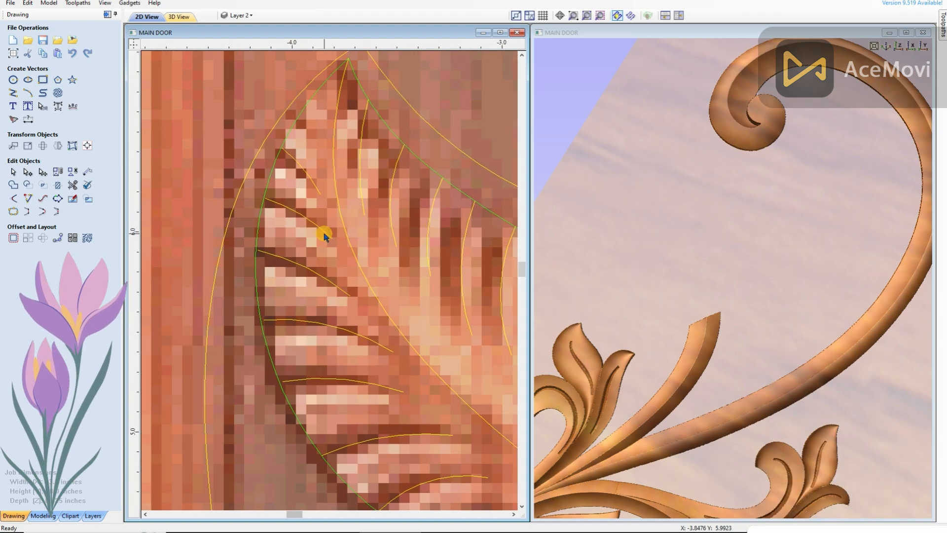
{"action": "left_click", "coordinate": [44, 39]}
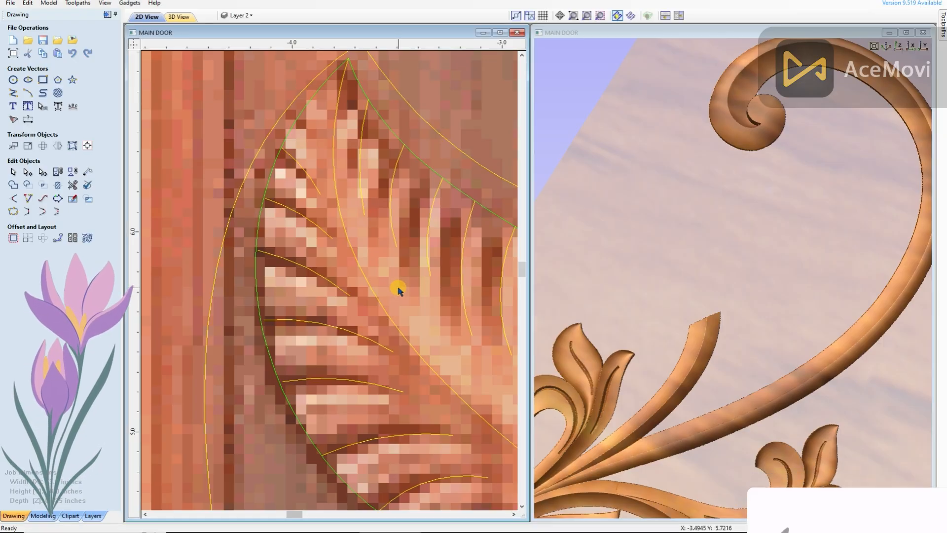
Select all groove arcs on the upper lobe and set them as drive rails in Extrude and Weave
{"action": "scroll", "coordinate": [303, 240], "scroll_direction": "down", "scroll_amount": 2}
{"action": "left_click", "coordinate": [404, 260], "text": "shift"}
{"action": "left_click", "coordinate": [385, 242], "text": "shift"}
{"action": "left_click", "coordinate": [368, 226], "text": "shift"}
{"action": "left_click", "coordinate": [348, 207], "text": "shift"}
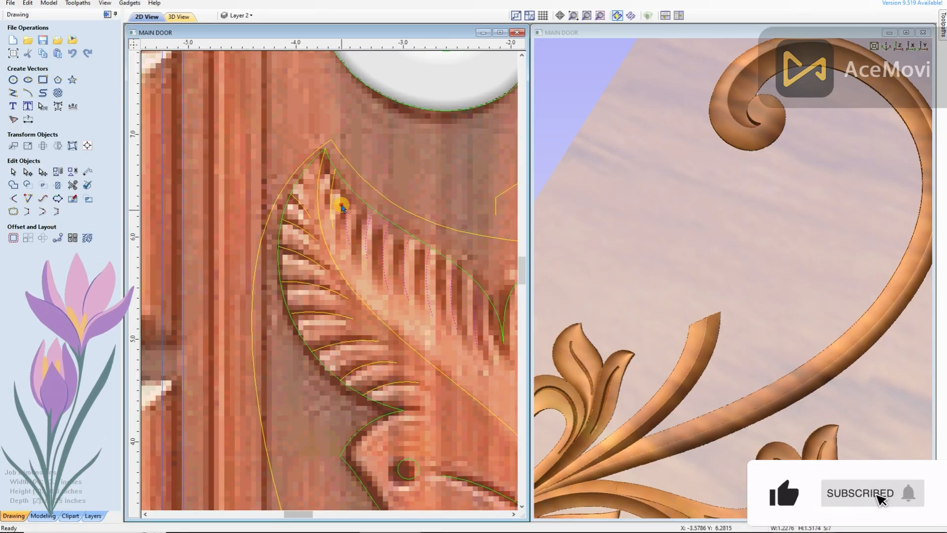
{"action": "left_click", "coordinate": [331, 199], "text": "shift"}
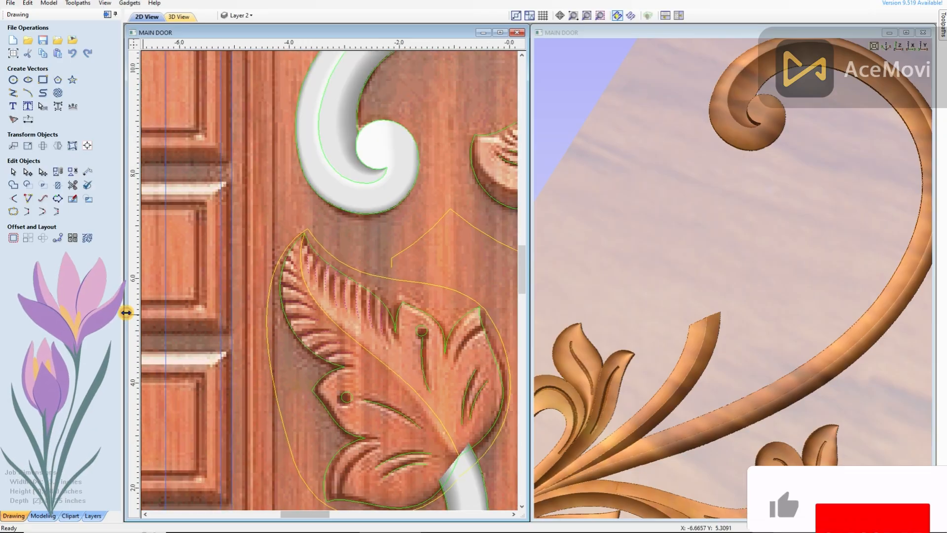
{"action": "left_click", "coordinate": [43, 515]}
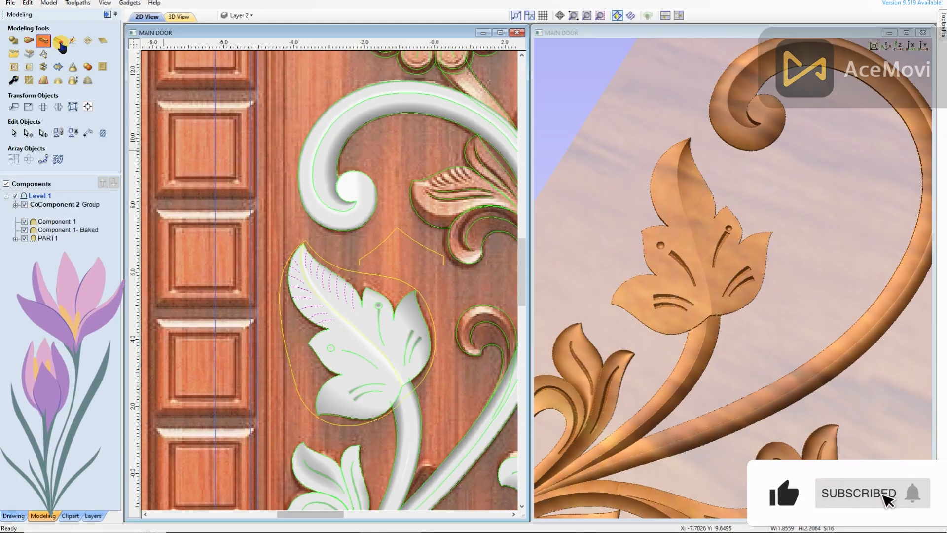
{"action": "scroll", "coordinate": [338, 246], "scroll_direction": "down", "scroll_amount": 4}
{"action": "scroll", "coordinate": [464, 367], "scroll_direction": "up", "scroll_amount": 9}
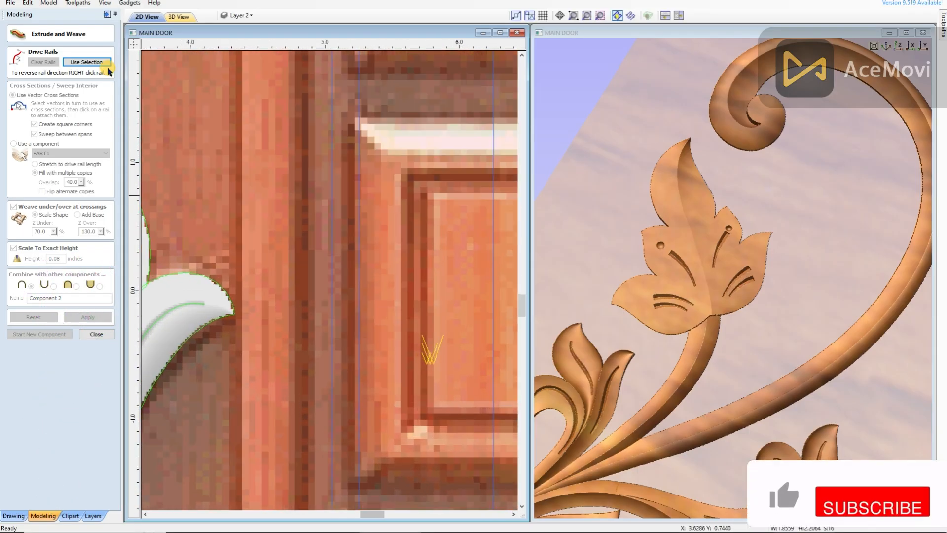
{"action": "scroll", "coordinate": [435, 365], "scroll_direction": "down", "scroll_amount": 7}
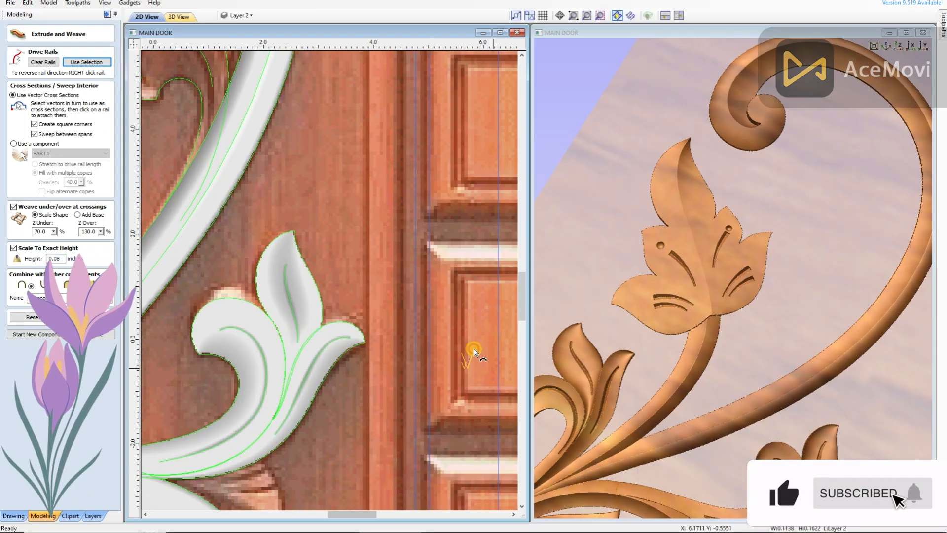
Attach the V-shaped profiles to both ends of the groove rails and apply the extrusion at 0.08 inches exact height
{"action": "scroll", "coordinate": [359, 260], "scroll_direction": "up", "scroll_amount": 5}
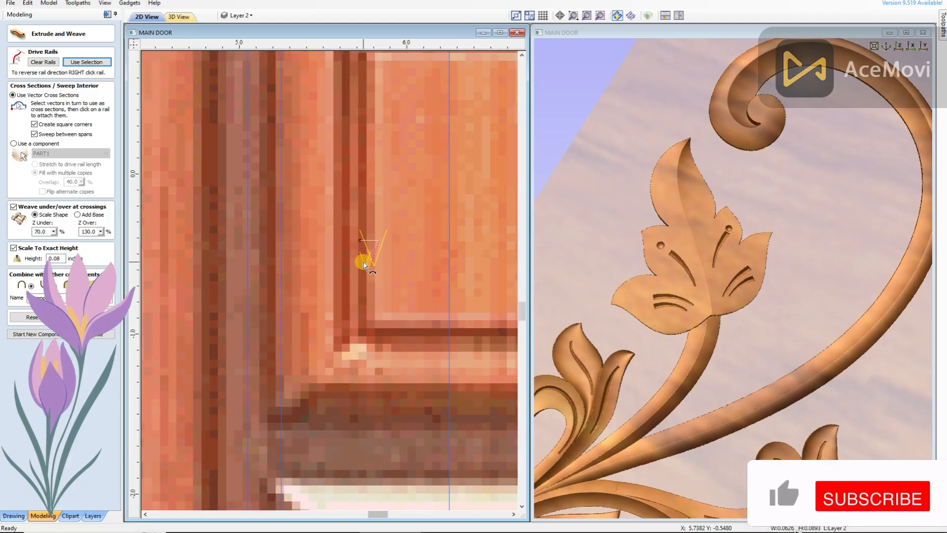
{"action": "scroll", "coordinate": [433, 317], "scroll_direction": "down", "scroll_amount": 5}
{"action": "scroll", "coordinate": [275, 218], "scroll_direction": "up", "scroll_amount": 3}
{"action": "scroll", "coordinate": [275, 218], "scroll_direction": "up", "scroll_amount": 3}
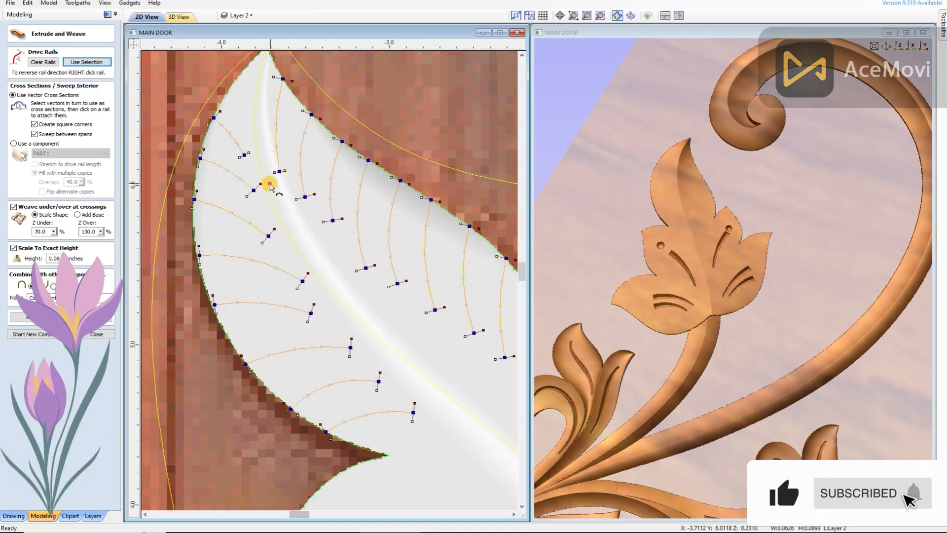
{"action": "right_click", "coordinate": [368, 276]}
{"action": "left_click", "coordinate": [375, 331]}
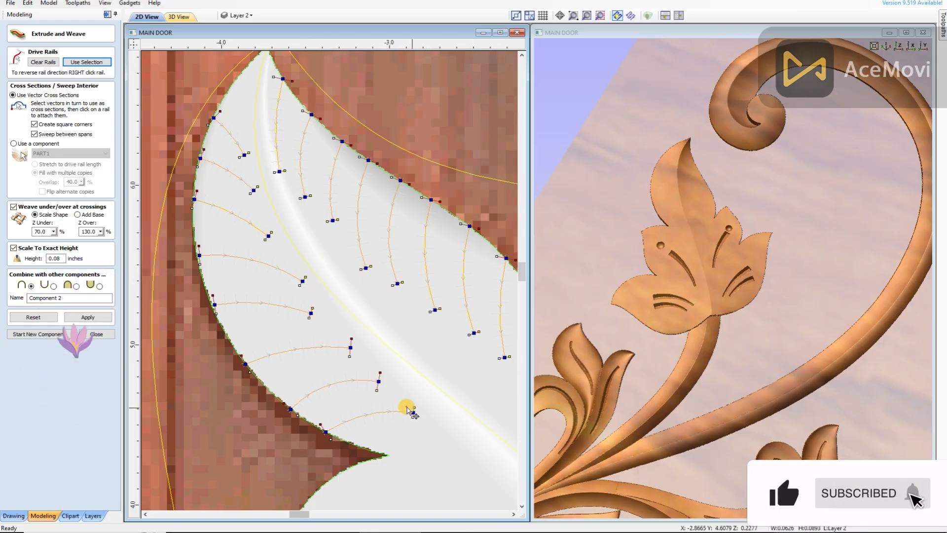
{"action": "left_click", "coordinate": [701, 197]}
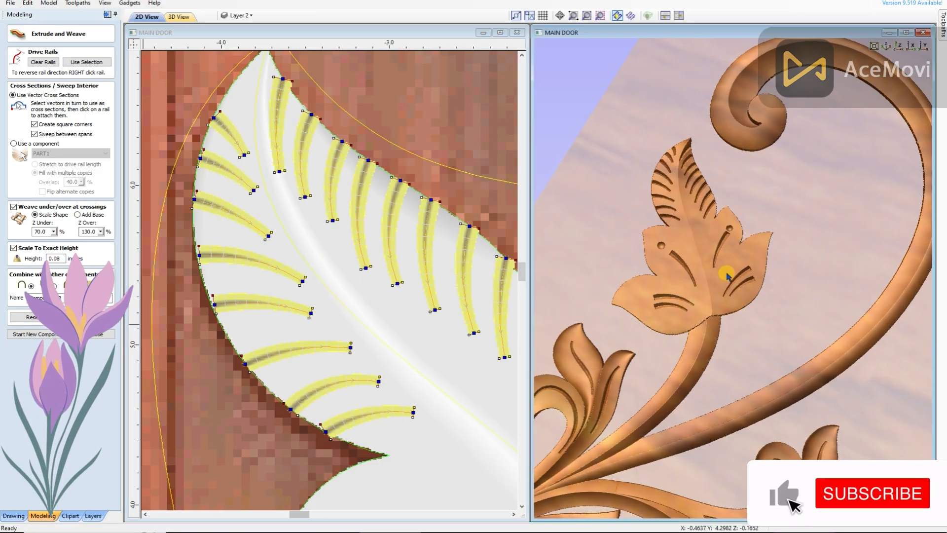
{"action": "scroll", "coordinate": [720, 305], "scroll_direction": "up", "scroll_amount": 2}
{"action": "left_click_drag", "start_coordinate": [718, 299], "coordinate": [760, 302]}
Move the outer cross-sections of the right-edge groove rails slightly inward from the leaf's outline
{"action": "scroll", "coordinate": [760, 302], "scroll_direction": "down", "scroll_amount": 2}
{"action": "scroll", "coordinate": [380, 165], "scroll_direction": "up", "scroll_amount": 2}
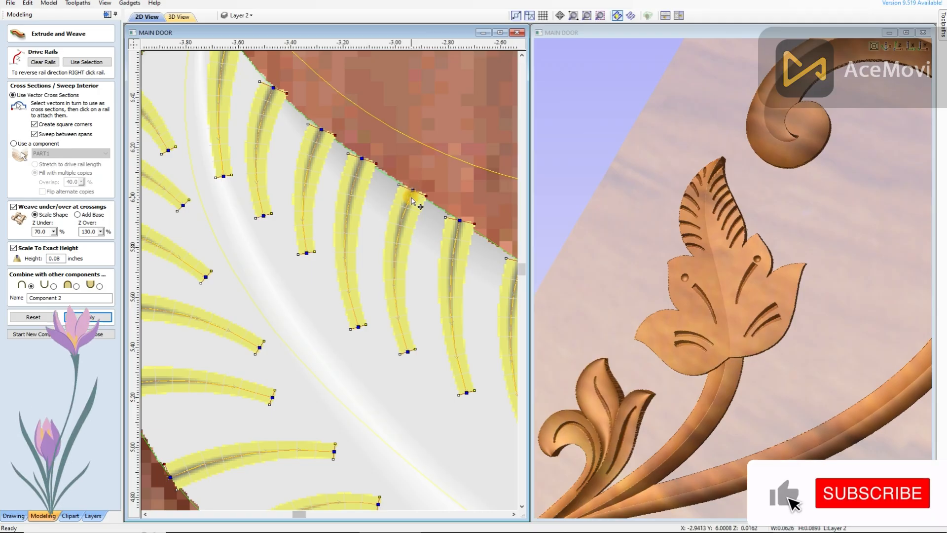
{"action": "scroll", "coordinate": [402, 227], "scroll_direction": "down", "scroll_amount": 2}
{"action": "scroll", "coordinate": [483, 251], "scroll_direction": "up", "scroll_amount": 4}
{"action": "left_click_drag", "start_coordinate": [456, 231], "coordinate": [449, 251]}
{"action": "scroll", "coordinate": [385, 234], "scroll_direction": "down", "scroll_amount": 3}
{"action": "scroll", "coordinate": [460, 285], "scroll_direction": "up", "scroll_amount": 2}
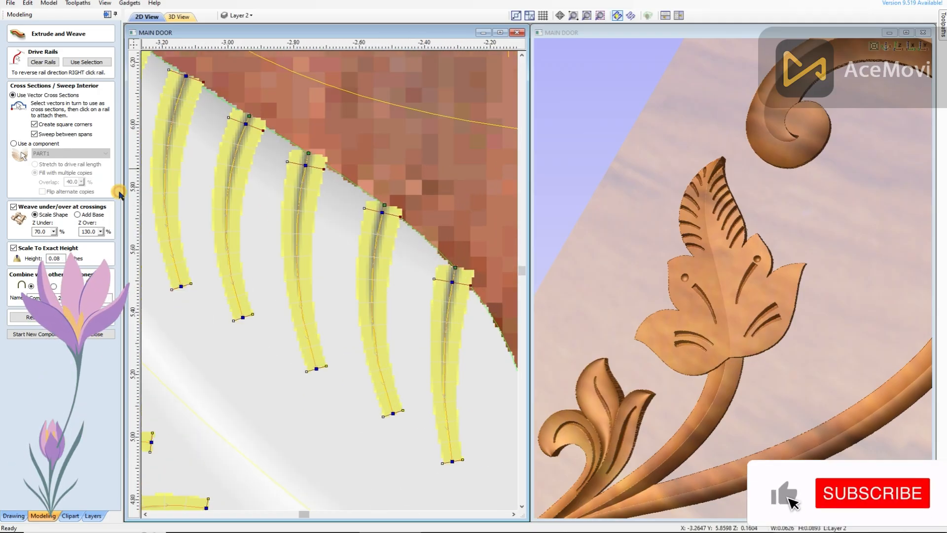
{"action": "scroll", "coordinate": [185, 79], "scroll_direction": "down", "scroll_amount": 2}
{"action": "scroll", "coordinate": [181, 86], "scroll_direction": "up", "scroll_amount": 2}
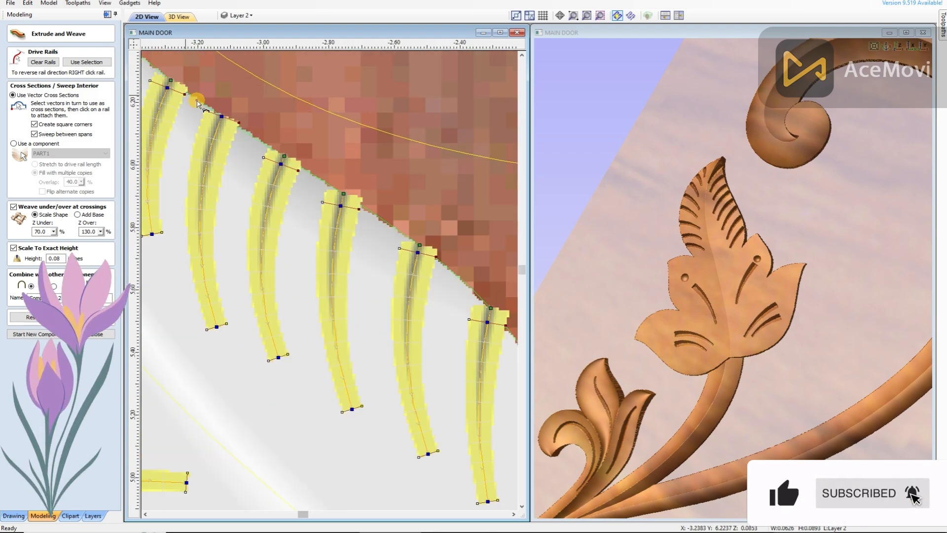
{"action": "left_click_drag", "start_coordinate": [220, 125], "coordinate": [219, 126]}
{"action": "scroll", "coordinate": [219, 125], "scroll_direction": "down", "scroll_amount": 2}
{"action": "scroll", "coordinate": [152, 70], "scroll_direction": "up", "scroll_amount": 3}
{"action": "scroll", "coordinate": [237, 128], "scroll_direction": "down", "scroll_amount": 3}
{"action": "scroll", "coordinate": [212, 102], "scroll_direction": "up", "scroll_amount": 3}
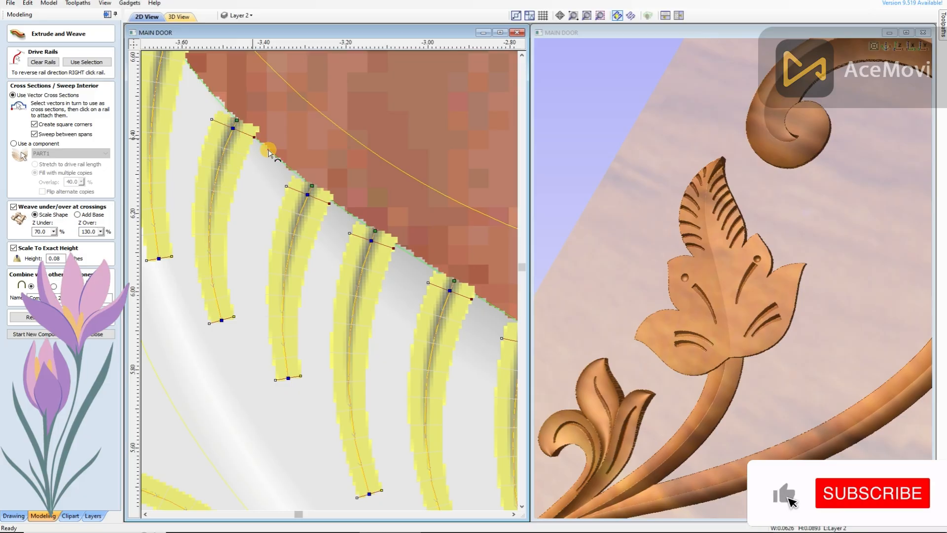
{"action": "scroll", "coordinate": [269, 152], "scroll_direction": "down", "scroll_amount": 3}
{"action": "scroll", "coordinate": [220, 96], "scroll_direction": "up", "scroll_amount": 3}
Move the outer cross-sections of the lower left-edge groove rails slightly inward and reapply the extrusion
{"action": "scroll", "coordinate": [239, 142], "scroll_direction": "down", "scroll_amount": 3}
{"action": "scroll", "coordinate": [186, 152], "scroll_direction": "up", "scroll_amount": 3}
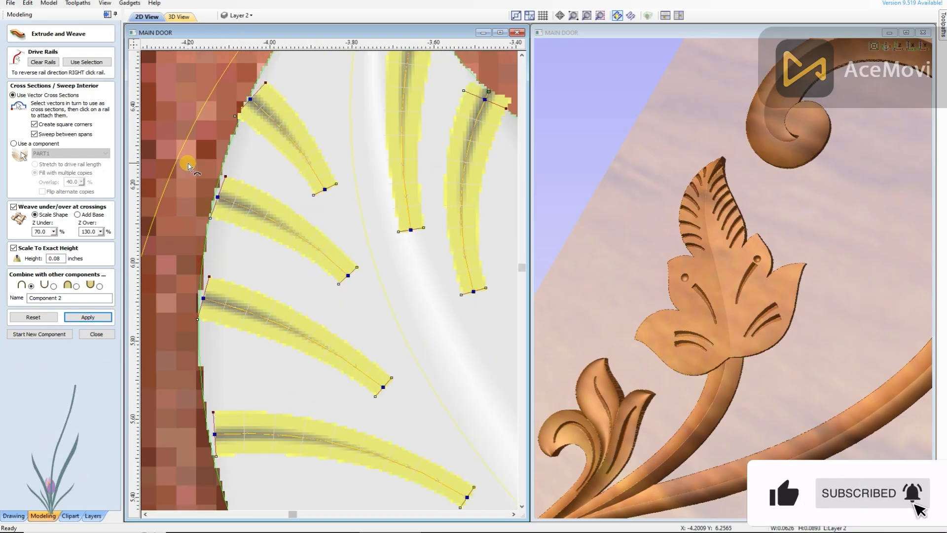
{"action": "scroll", "coordinate": [243, 327], "scroll_direction": "down", "scroll_amount": 3}
{"action": "scroll", "coordinate": [317, 437], "scroll_direction": "up", "scroll_amount": 2}
{"action": "scroll", "coordinate": [317, 437], "scroll_direction": "up", "scroll_amount": 2}
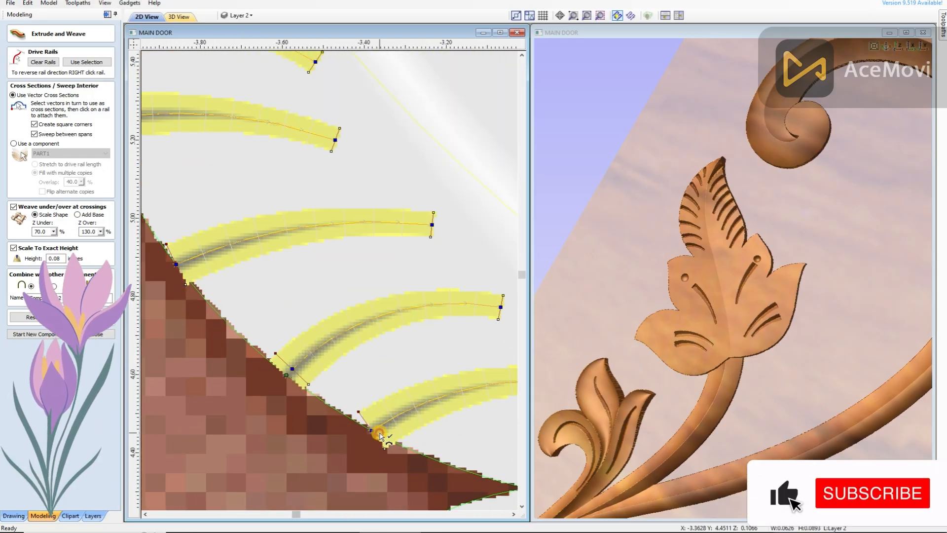
{"action": "scroll", "coordinate": [385, 430], "scroll_direction": "down", "scroll_amount": 2}
{"action": "left_click", "coordinate": [89, 317]}
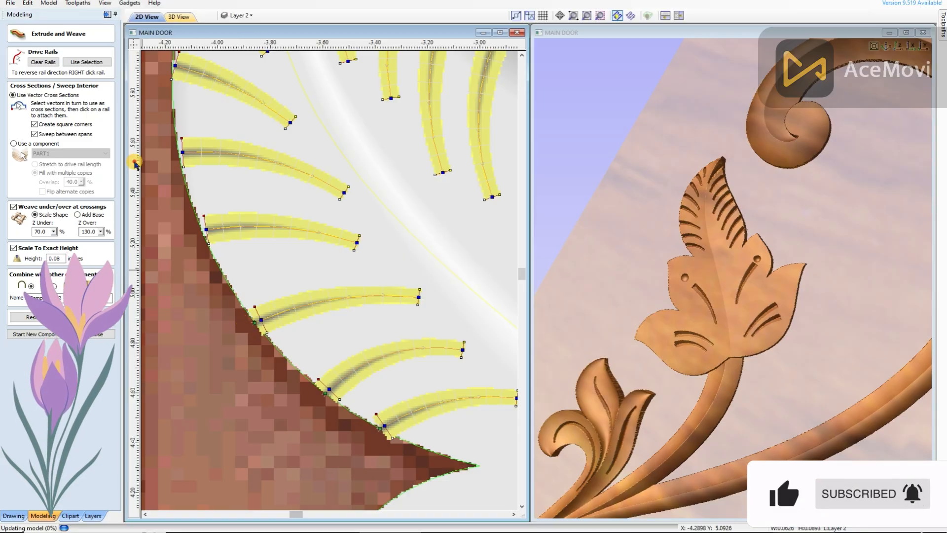
Examine the grooves along the upper leaf lobe in the 3D and 2D views from several angles
{"action": "left_click_drag", "start_coordinate": [741, 125], "coordinate": [735, 277]}
{"action": "left_click", "coordinate": [393, 197]}
{"action": "left_click_drag", "start_coordinate": [798, 332], "coordinate": [769, 315]}
{"action": "left_click", "coordinate": [256, 228]}
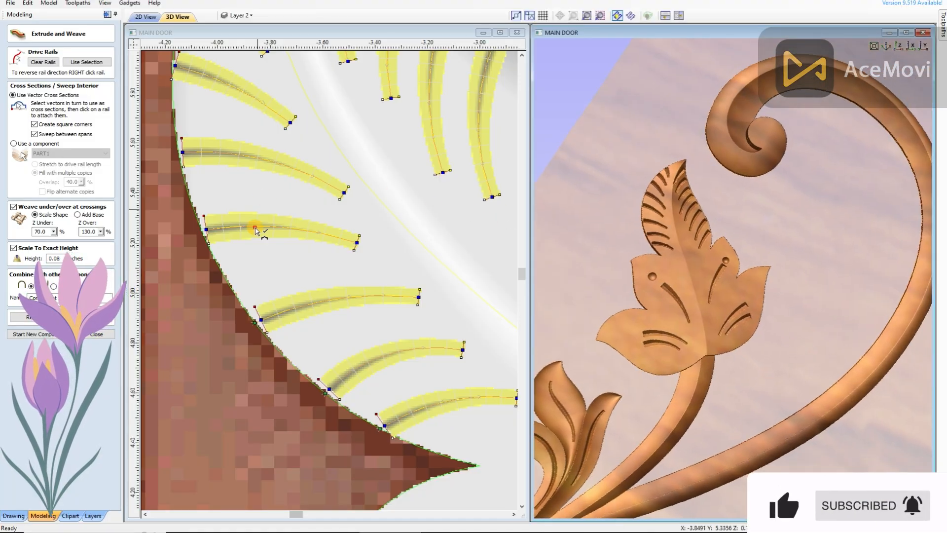
{"action": "scroll", "coordinate": [311, 286], "scroll_direction": "down", "scroll_amount": 7}
{"action": "scroll", "coordinate": [597, 240], "scroll_direction": "up", "scroll_amount": 3}
{"action": "left_click_drag", "start_coordinate": [602, 224], "coordinate": [690, 251]}
{"action": "scroll", "coordinate": [690, 251], "scroll_direction": "down", "scroll_amount": 3}
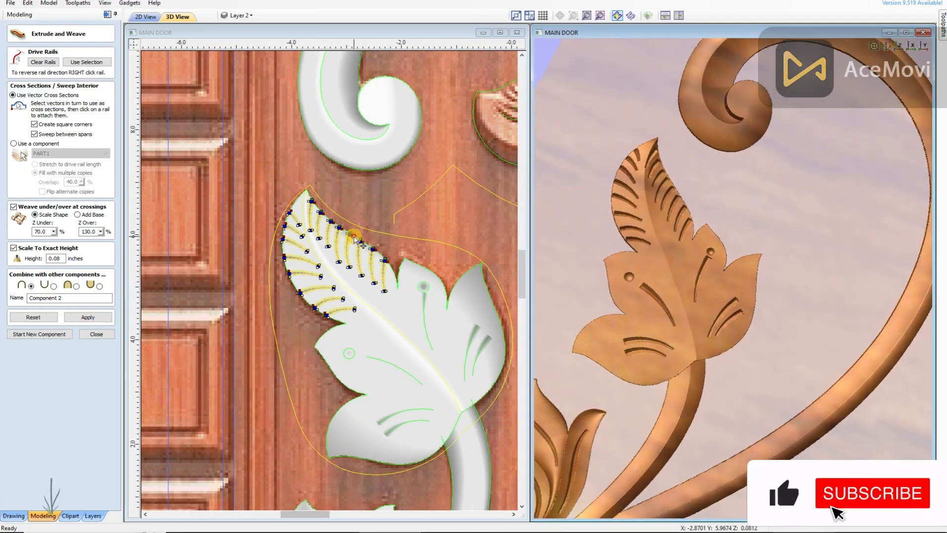
{"action": "scroll", "coordinate": [330, 227], "scroll_direction": "up", "scroll_amount": 4}
{"action": "left_click_drag", "start_coordinate": [819, 211], "coordinate": [641, 229]}
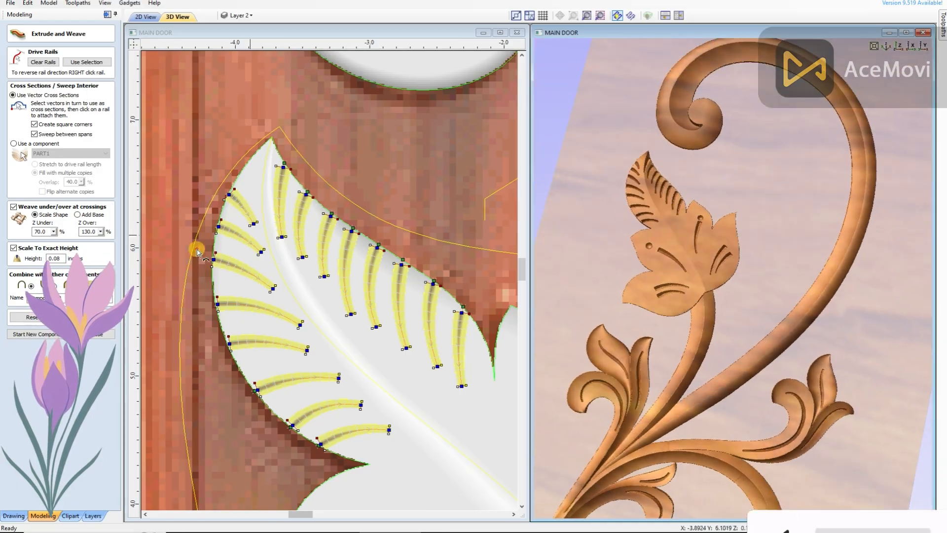
Finish the groove extrusion and bake the grooves and large leaf into one component
{"action": "left_click", "coordinate": [65, 334]}
{"action": "left_click", "coordinate": [91, 337]}
{"action": "scroll", "coordinate": [282, 184], "scroll_direction": "up", "scroll_amount": 2}
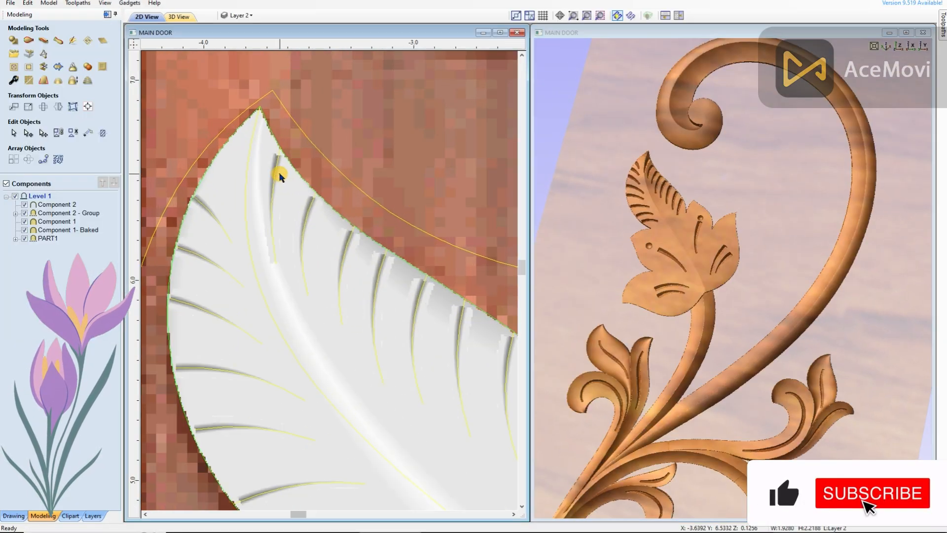
{"action": "scroll", "coordinate": [277, 180], "scroll_direction": "down", "scroll_amount": 5}
{"action": "left_click", "coordinate": [416, 290], "text": "shift"}
Smooth the grooved upper lobe of the baked leaf with the Sculpting Smooth brush and accept the result
{"action": "left_click", "coordinate": [74, 39]}
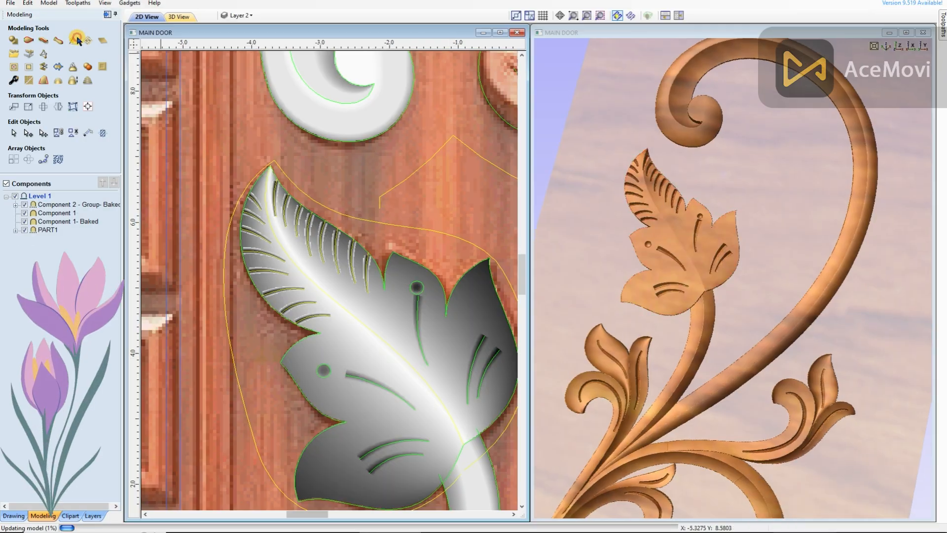
{"action": "left_click", "coordinate": [459, 287]}
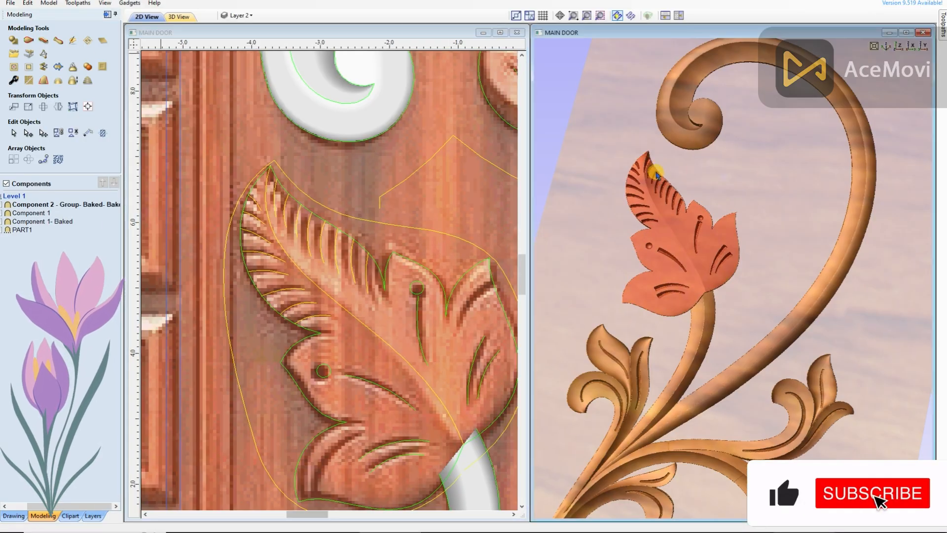
{"action": "mouse_move", "coordinate": [635, 168]}
{"action": "left_mouse_down"}
{"action": "mouse_move", "coordinate": [641, 208]}
{"action": "mouse_move", "coordinate": [732, 221]}
{"action": "mouse_move", "coordinate": [660, 251]}
{"action": "mouse_move", "coordinate": [669, 189]}
{"action": "mouse_move", "coordinate": [700, 313]}
{"action": "mouse_move", "coordinate": [623, 307]}
{"action": "mouse_move", "coordinate": [645, 275]}
{"action": "mouse_move", "coordinate": [694, 267]}
{"action": "mouse_move", "coordinate": [704, 254]}
{"action": "mouse_move", "coordinate": [620, 299]}
{"action": "mouse_move", "coordinate": [737, 220]}
{"action": "mouse_move", "coordinate": [686, 212]}
{"action": "mouse_move", "coordinate": [701, 214]}
{"action": "left_mouse_up"}
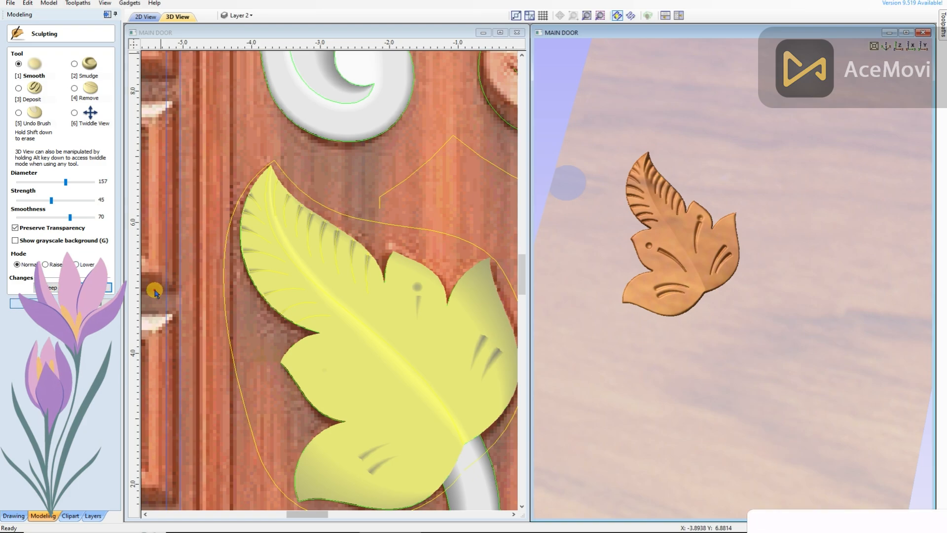
{"action": "left_click", "coordinate": [34, 303]}
Rename the baked leaf component to ASD
{"action": "left_click", "coordinate": [346, 288]}
{"action": "left_click", "coordinate": [12, 80]}
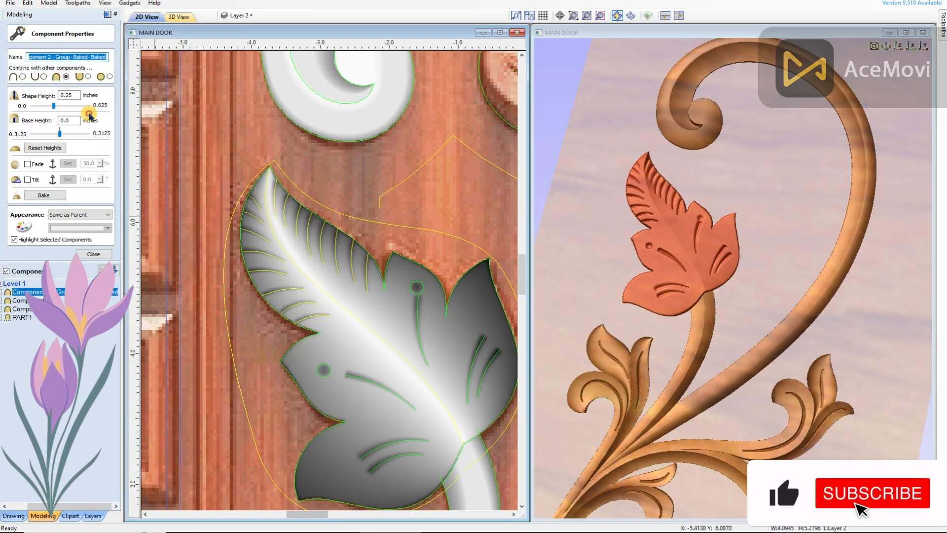
{"action": "left_click", "coordinate": [94, 254]}
{"action": "right_click", "coordinate": [93, 204]}
{"action": "left_click", "coordinate": [128, 273]}
{"action": "type", "text": "ASD"}
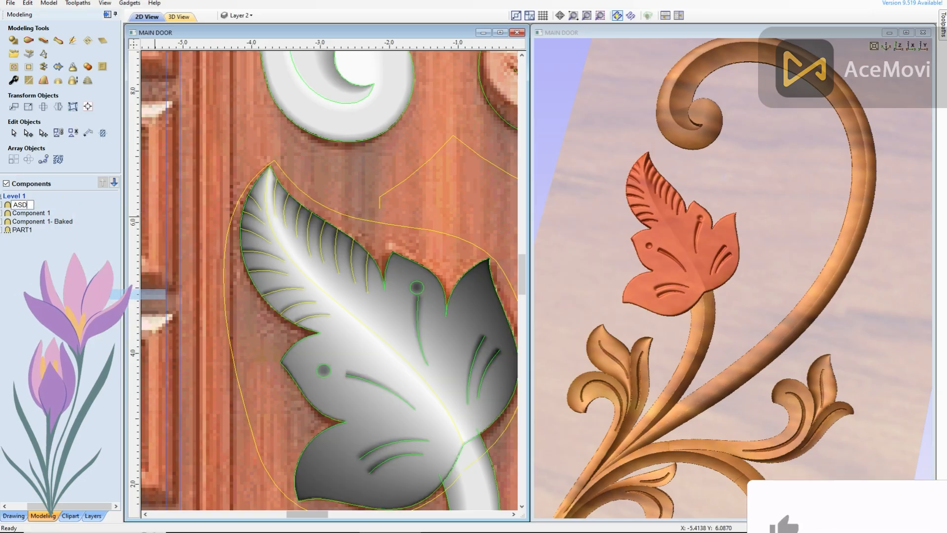
{"action": "key", "text": "Return"}
Deselect the leaf and save the MAIN DOOR file
{"action": "scroll", "coordinate": [364, 288], "scroll_direction": "down", "scroll_amount": 2}
{"action": "scroll", "coordinate": [649, 345], "scroll_direction": "down", "scroll_amount": 3}
{"action": "left_click_drag", "start_coordinate": [649, 345], "coordinate": [690, 356]}
{"action": "scroll", "coordinate": [302, 315], "scroll_direction": "down", "scroll_amount": 3}
{"action": "key", "text": "Escape"}
{"action": "scroll", "coordinate": [383, 319], "scroll_direction": "down", "scroll_amount": 3}
{"action": "mouse_move", "coordinate": [678, 307]}
{"action": "left_mouse_down"}
{"action": "mouse_move", "coordinate": [740, 260]}
{"action": "mouse_move", "coordinate": [750, 70]}
{"action": "mouse_move", "coordinate": [711, 270]}
{"action": "mouse_move", "coordinate": [698, 267]}
{"action": "left_mouse_up"}
{"action": "scroll", "coordinate": [712, 271], "scroll_direction": "down", "scroll_amount": 3}
{"action": "left_click", "coordinate": [13, 515]}
{"action": "left_click", "coordinate": [44, 41]}
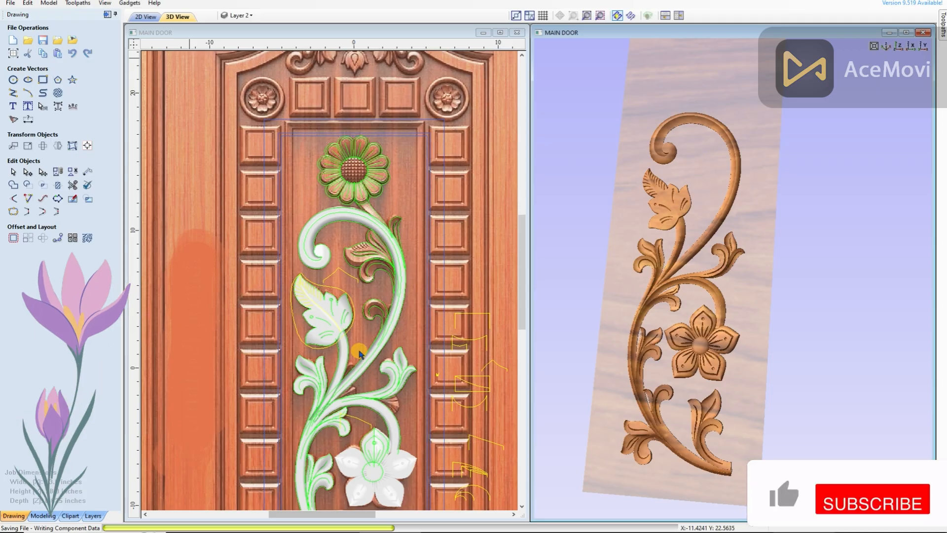
Select both edge curves of the small curl inside the main stem's bend and set them as Two Rail Sweep drive rails
{"action": "scroll", "coordinate": [404, 268], "scroll_direction": "up", "scroll_amount": 5}
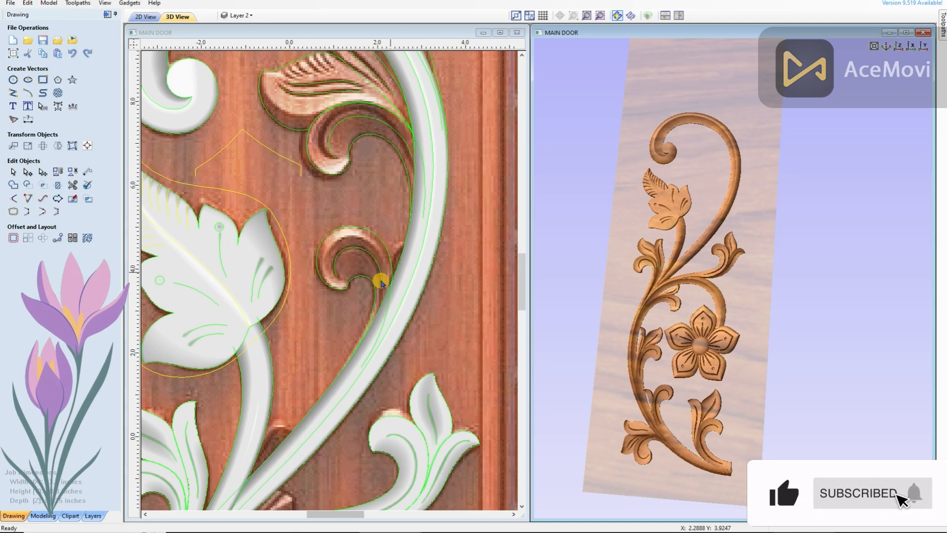
{"action": "left_click", "coordinate": [360, 276]}
{"action": "left_click", "coordinate": [370, 233], "text": "shift"}
{"action": "scroll", "coordinate": [348, 256], "scroll_direction": "down", "scroll_amount": 4}
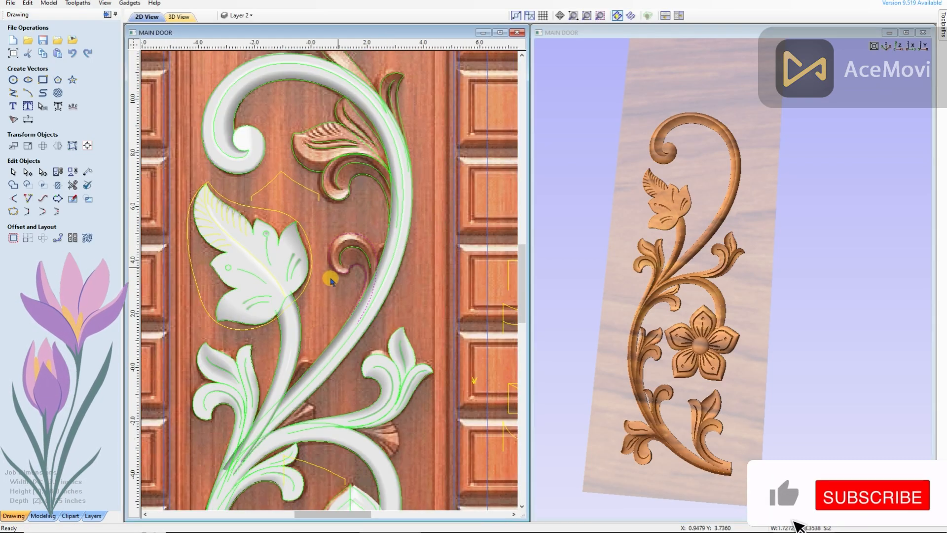
{"action": "left_click", "coordinate": [43, 516]}
{"action": "left_click", "coordinate": [29, 42]}
Attach cross-sections to the curl's rails, insert an intermediate one, and apply the sweep merged at 0.25 inches exact height
{"action": "scroll", "coordinate": [425, 346], "scroll_direction": "down", "scroll_amount": 3}
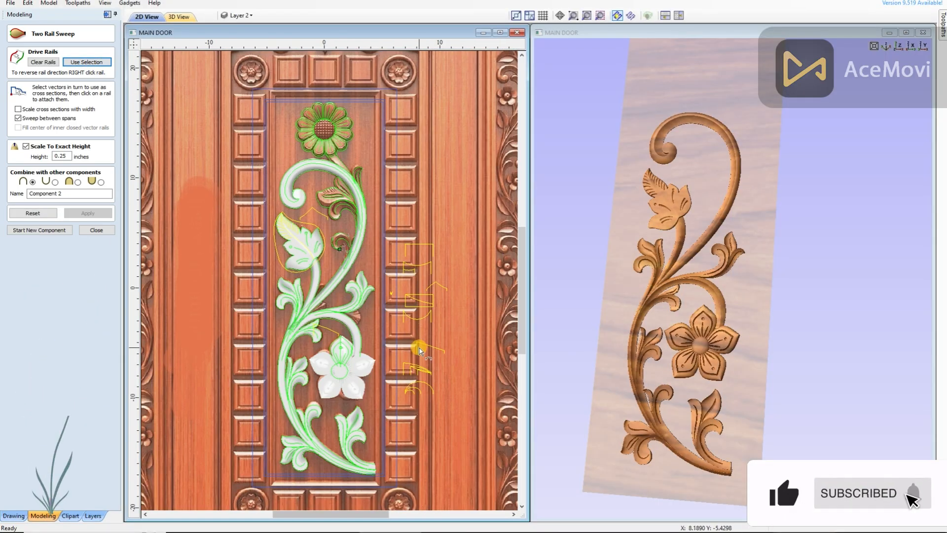
{"action": "scroll", "coordinate": [427, 298], "scroll_direction": "up", "scroll_amount": 3}
{"action": "scroll", "coordinate": [296, 181], "scroll_direction": "up", "scroll_amount": 3}
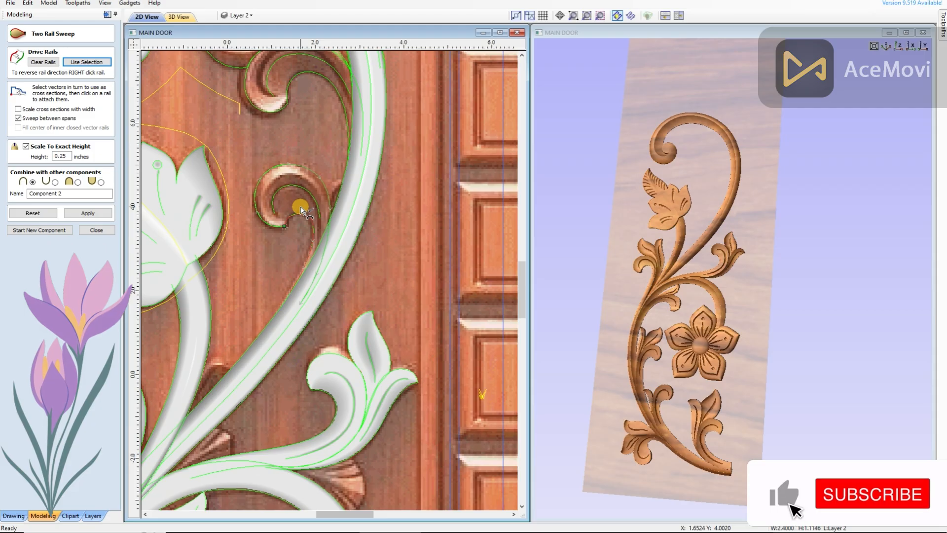
{"action": "left_click", "coordinate": [77, 182]}
{"action": "right_click", "coordinate": [321, 180]}
{"action": "left_click", "coordinate": [365, 226]}
{"action": "left_click", "coordinate": [88, 213]}
Adjust the lower end of the curl's outer rail where it joins the stem and reapply the sweep
{"action": "scroll", "coordinate": [335, 295], "scroll_direction": "up", "scroll_amount": 2}
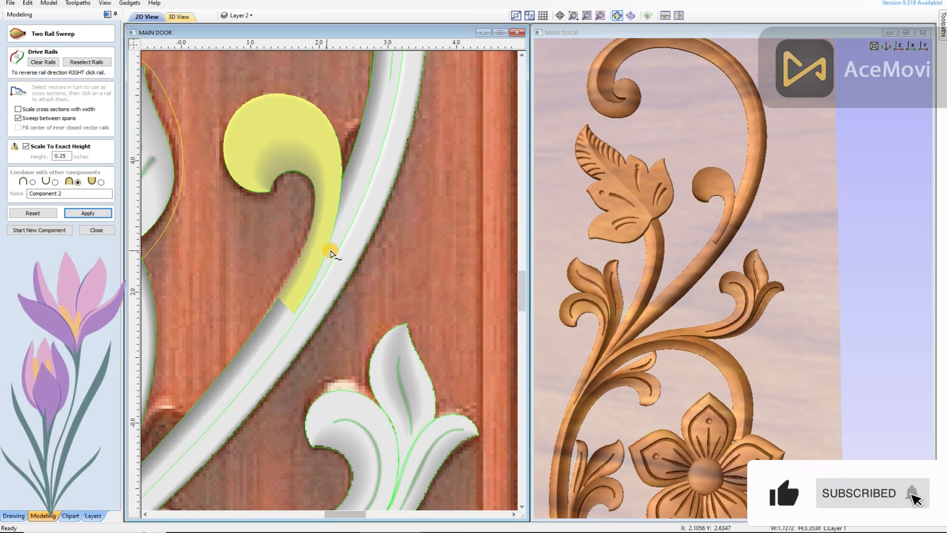
{"action": "scroll", "coordinate": [316, 296], "scroll_direction": "up", "scroll_amount": 2}
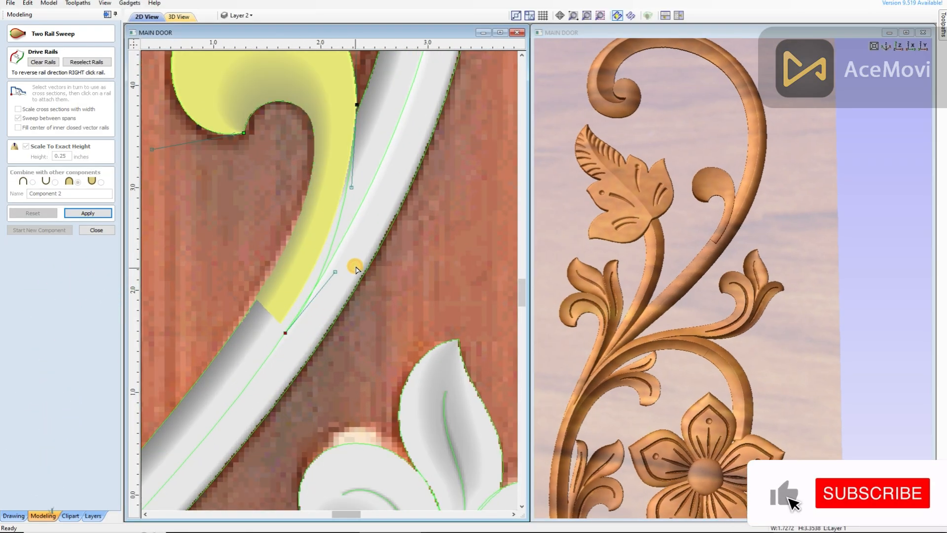
{"action": "left_click_drag", "start_coordinate": [772, 208], "coordinate": [434, 273]}
{"action": "left_click", "coordinate": [298, 331]}
{"action": "left_click", "coordinate": [136, 237]}
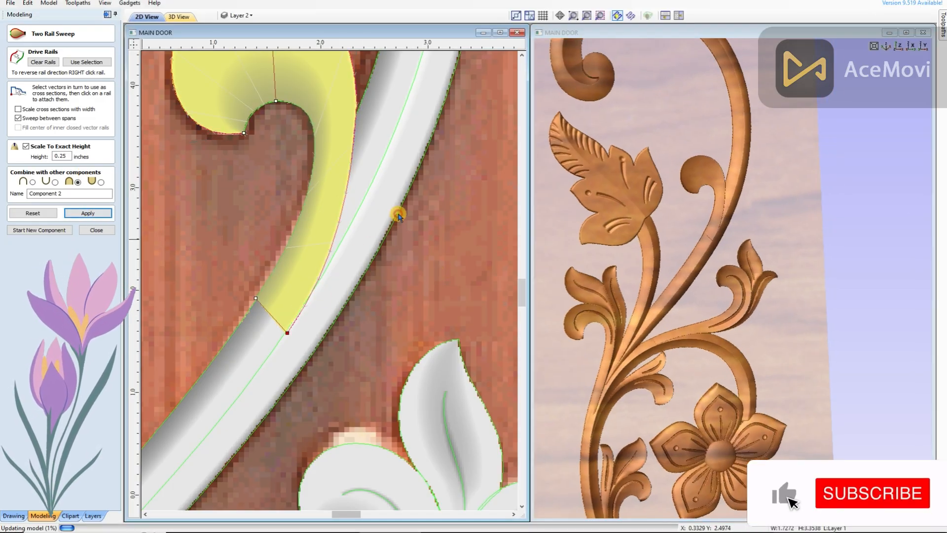
Attach a cross-section profile to the tip of the curl and reapply the sweep
{"action": "scroll", "coordinate": [759, 247], "scroll_direction": "up", "scroll_amount": 3}
{"action": "scroll", "coordinate": [279, 237], "scroll_direction": "down", "scroll_amount": 6}
{"action": "mouse_move", "coordinate": [690, 306]}
{"action": "left_mouse_down"}
{"action": "mouse_move", "coordinate": [719, 319]}
{"action": "mouse_move", "coordinate": [690, 323]}
{"action": "left_mouse_up"}
{"action": "scroll", "coordinate": [316, 247], "scroll_direction": "down", "scroll_amount": 3}
{"action": "scroll", "coordinate": [382, 263], "scroll_direction": "up", "scroll_amount": 2}
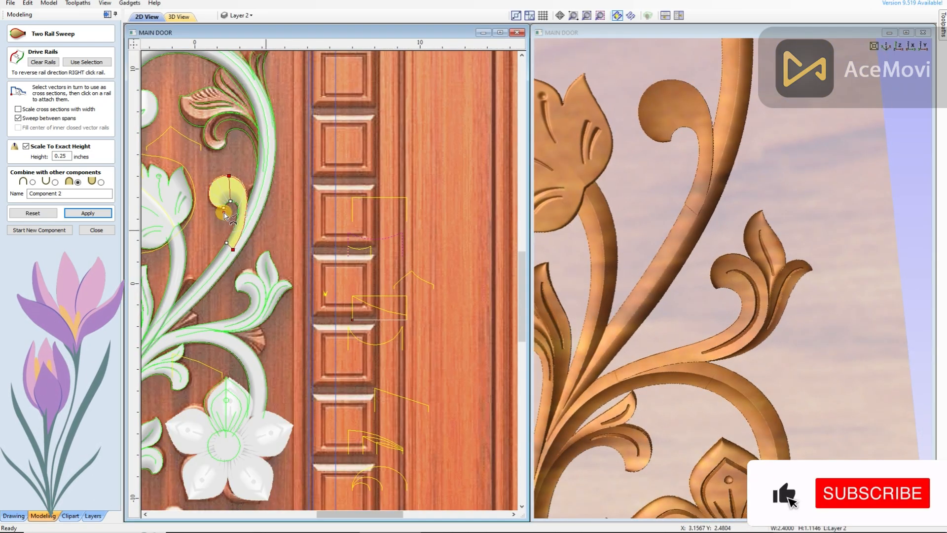
{"action": "scroll", "coordinate": [224, 207], "scroll_direction": "up", "scroll_amount": 5}
{"action": "left_click", "coordinate": [93, 212]}
Move both ends of the curl's intermediate cross-section toward the neck of the curl and reapply the sweep
{"action": "scroll", "coordinate": [740, 225], "scroll_direction": "down", "scroll_amount": 2}
{"action": "left_click_drag", "start_coordinate": [740, 224], "coordinate": [705, 266]}
{"action": "left_click_drag", "start_coordinate": [292, 202], "coordinate": [313, 208]}
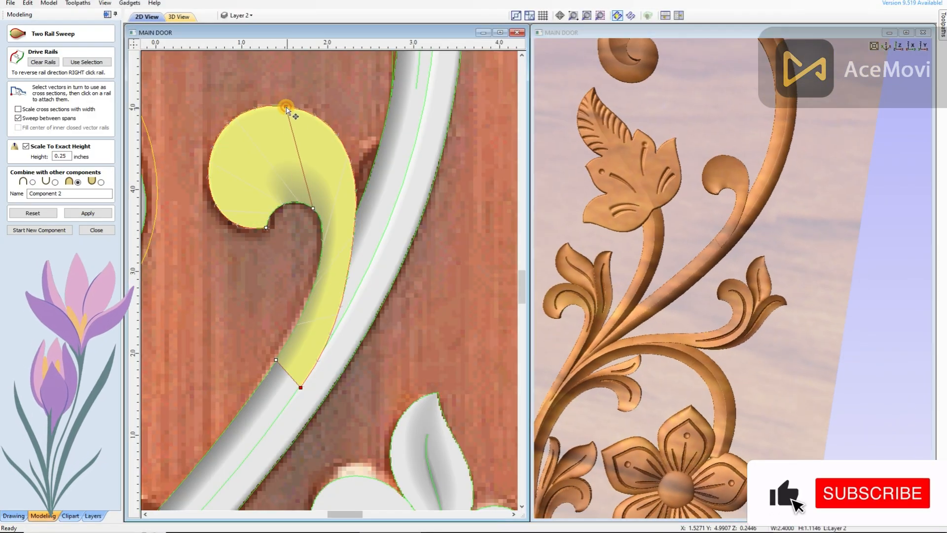
{"action": "left_click", "coordinate": [68, 211]}
{"action": "scroll", "coordinate": [740, 262], "scroll_direction": "up", "scroll_amount": 3}
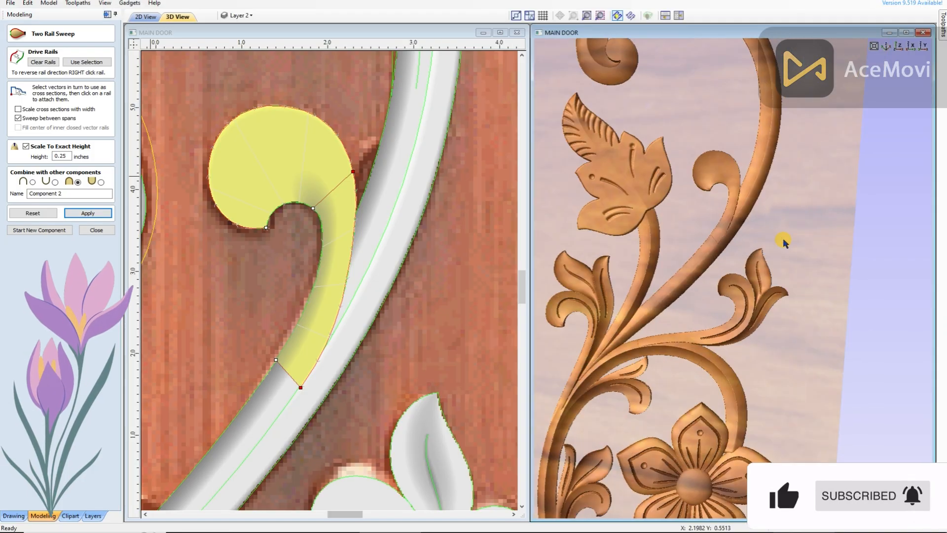
Swap the cross-sections attached to the curl's rails for other profiles and reapply the sweep
{"action": "left_click", "coordinate": [266, 229]}
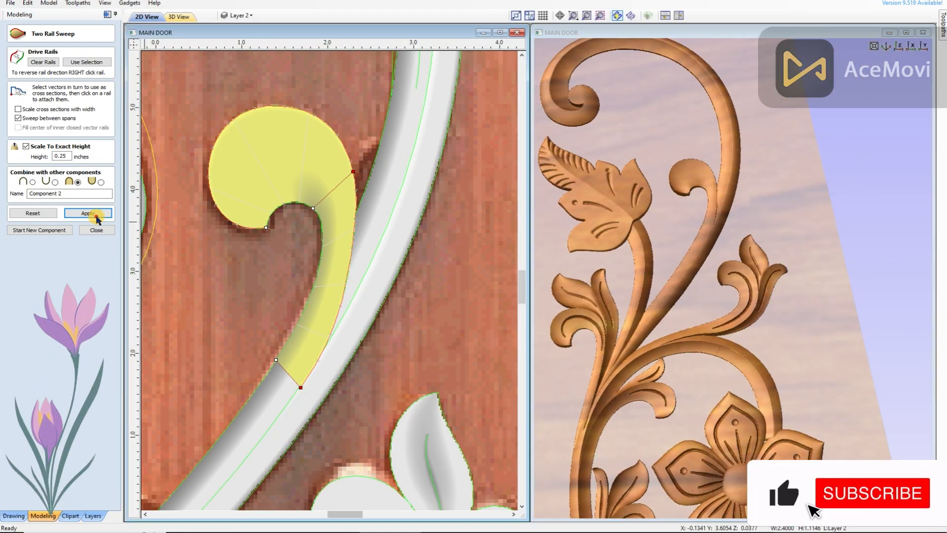
{"action": "left_click", "coordinate": [93, 215]}
{"action": "left_click_drag", "start_coordinate": [700, 240], "coordinate": [637, 232]}
{"action": "scroll", "coordinate": [279, 192], "scroll_direction": "down", "scroll_amount": 4}
{"action": "scroll", "coordinate": [473, 293], "scroll_direction": "down", "scroll_amount": 2}
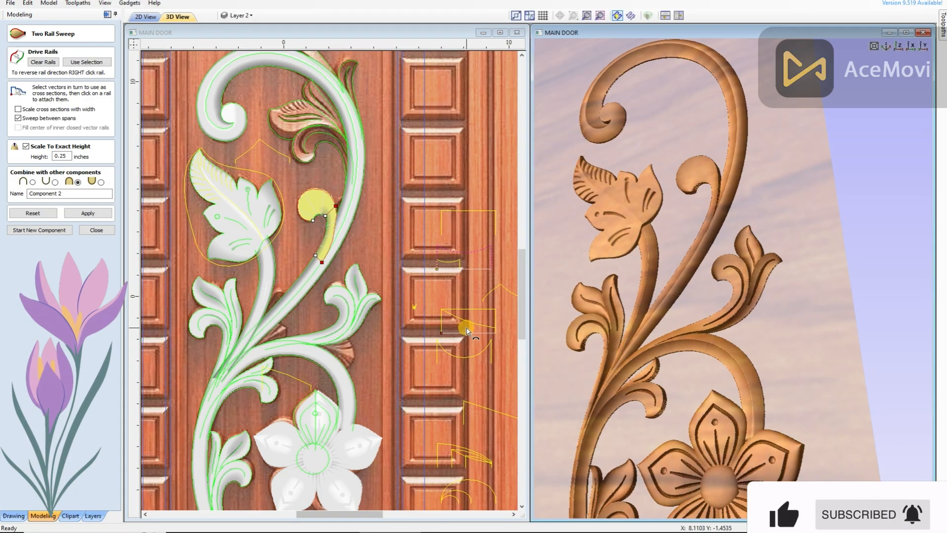
{"action": "left_click", "coordinate": [467, 326]}
{"action": "scroll", "coordinate": [330, 222], "scroll_direction": "up", "scroll_amount": 5}
{"action": "left_click", "coordinate": [88, 213]}
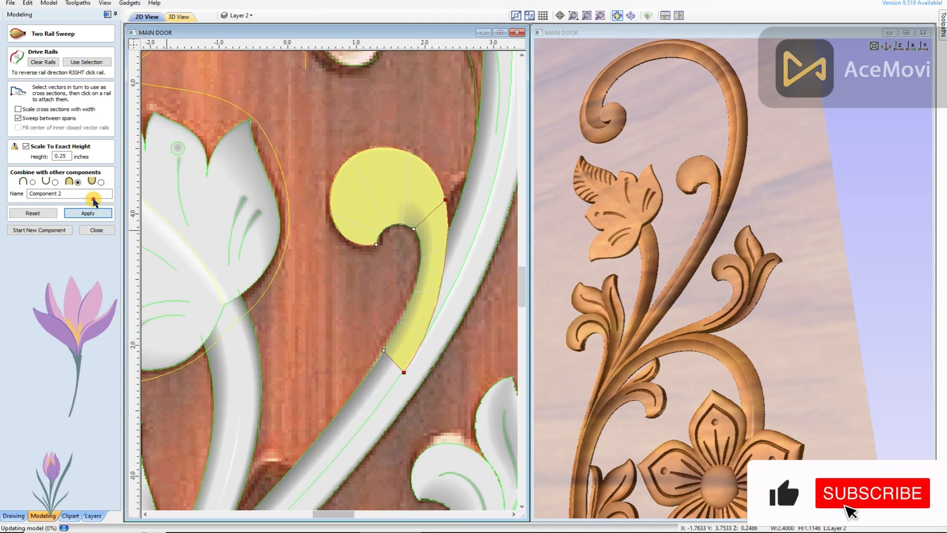
{"action": "scroll", "coordinate": [790, 262], "scroll_direction": "up", "scroll_amount": 3}
{"action": "left_click_drag", "start_coordinate": [773, 268], "coordinate": [773, 276]}
{"action": "scroll", "coordinate": [482, 285], "scroll_direction": "down", "scroll_amount": 1}
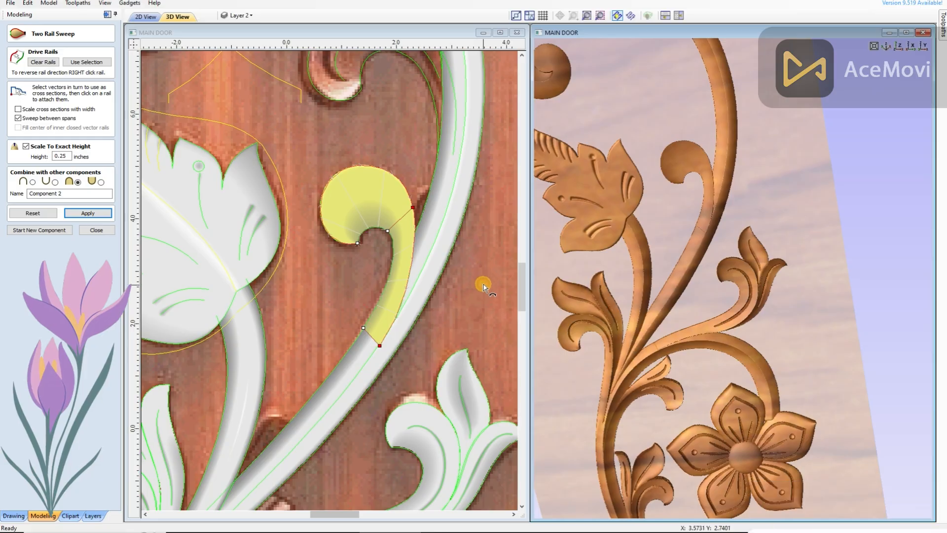
Reshape the curl's outer rail with node editing so it bows toward the main stem, and reapply the sweep
{"action": "left_click", "coordinate": [423, 239]}
{"action": "key", "text": "n"}
{"action": "left_click", "coordinate": [408, 198]}
{"action": "scroll", "coordinate": [431, 235], "scroll_direction": "up", "scroll_amount": 2}
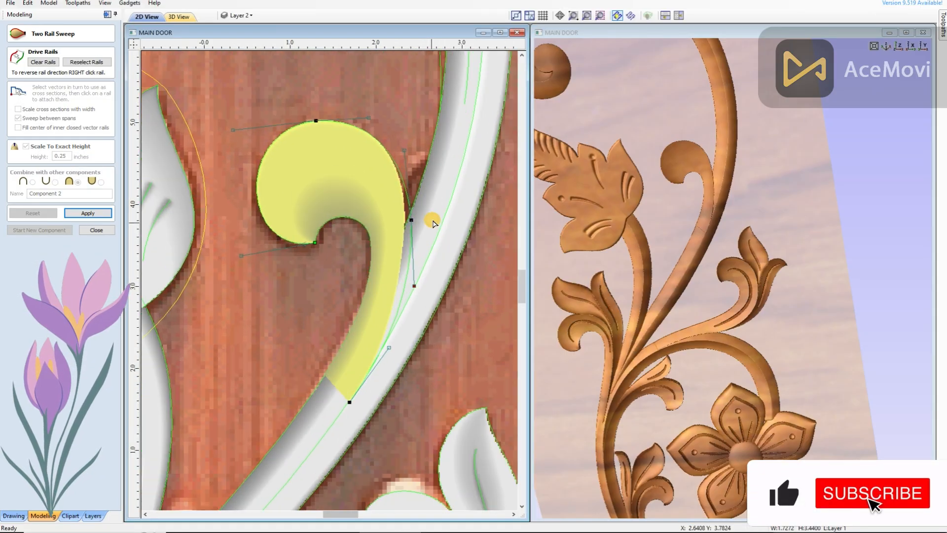
{"action": "left_click", "coordinate": [108, 215]}
{"action": "left_click_drag", "start_coordinate": [713, 232], "coordinate": [696, 257]}
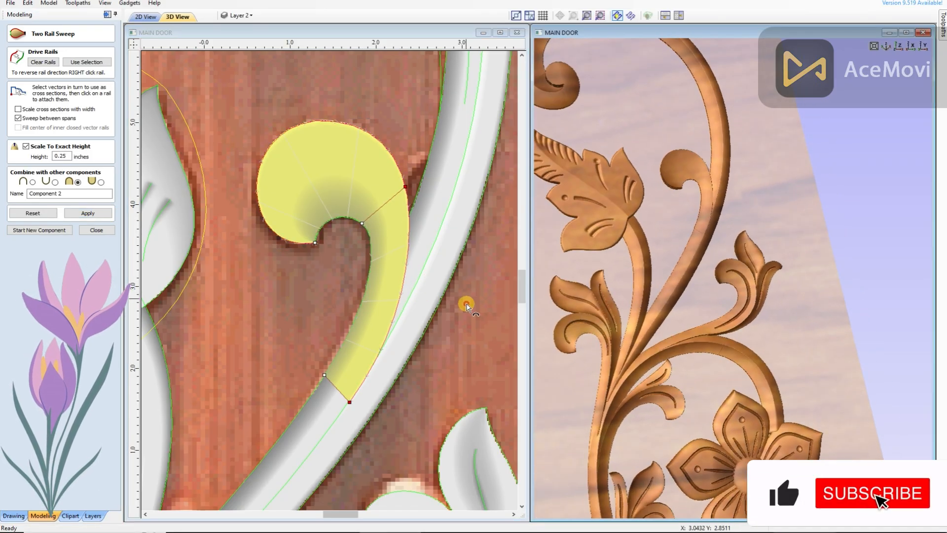
Refine the control handles along the lower stretch of the curl's outer rail and reapply the sweep
{"action": "left_click", "coordinate": [466, 297]}
{"action": "left_click", "coordinate": [373, 362]}
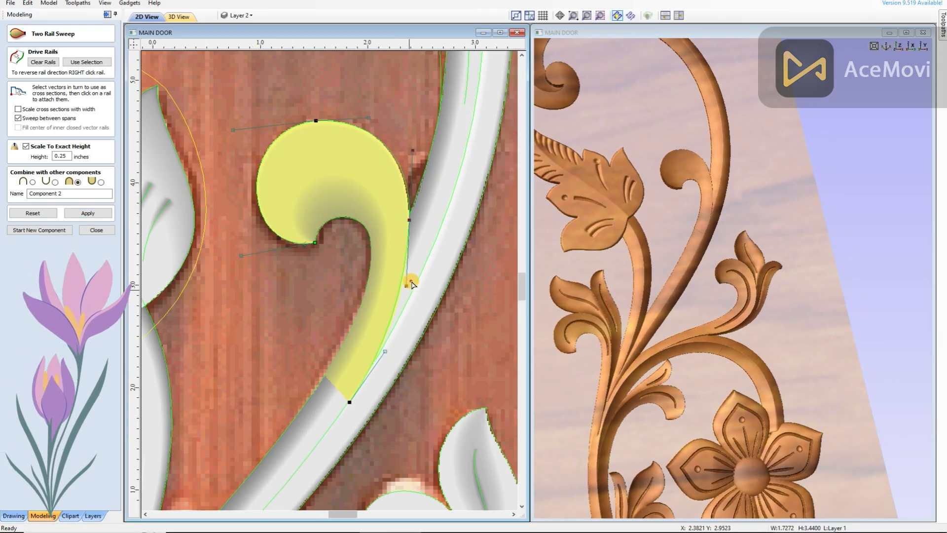
{"action": "scroll", "coordinate": [410, 288], "scroll_direction": "up", "scroll_amount": 2}
{"action": "left_click", "coordinate": [94, 213]}
{"action": "left_click_drag", "start_coordinate": [725, 206], "coordinate": [716, 353]}
{"action": "scroll", "coordinate": [727, 289], "scroll_direction": "down", "scroll_amount": 2}
{"action": "scroll", "coordinate": [421, 286], "scroll_direction": "down", "scroll_amount": 4}
Move the outer rail's middle node slightly further toward the stem, reapply the sweep and start a new component
{"action": "left_click", "coordinate": [425, 267]}
{"action": "left_click", "coordinate": [453, 316]}
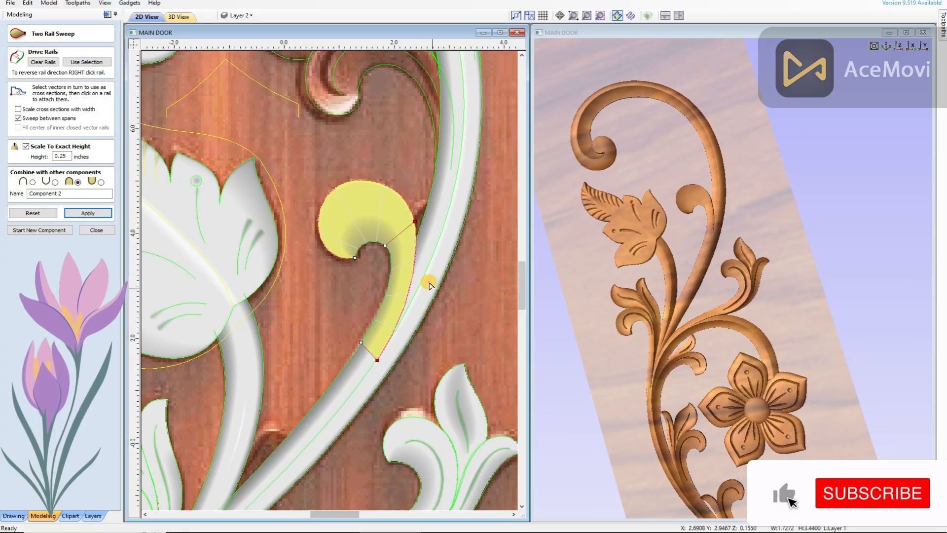
{"action": "scroll", "coordinate": [413, 298], "scroll_direction": "up", "scroll_amount": 1}
{"action": "scroll", "coordinate": [430, 283], "scroll_direction": "up", "scroll_amount": 2}
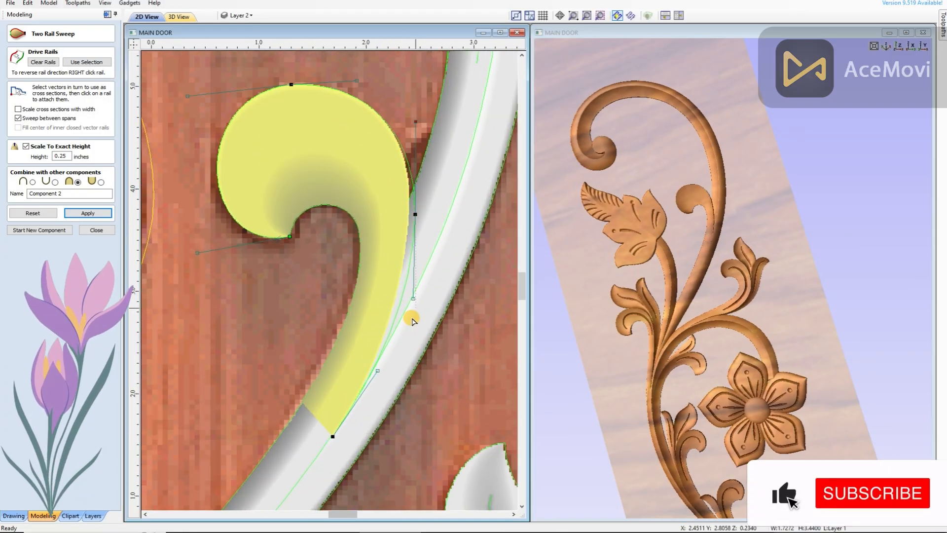
{"action": "left_click", "coordinate": [106, 214]}
{"action": "left_click_drag", "start_coordinate": [633, 357], "coordinate": [691, 350]}
{"action": "scroll", "coordinate": [691, 350], "scroll_direction": "down", "scroll_amount": 2}
{"action": "left_click", "coordinate": [40, 235]}
Node-edit the outer edge of the curl under the ribbed leaf, bringing its upper curve closer to the leaf's edge
{"action": "scroll", "coordinate": [346, 246], "scroll_direction": "down", "scroll_amount": 6}
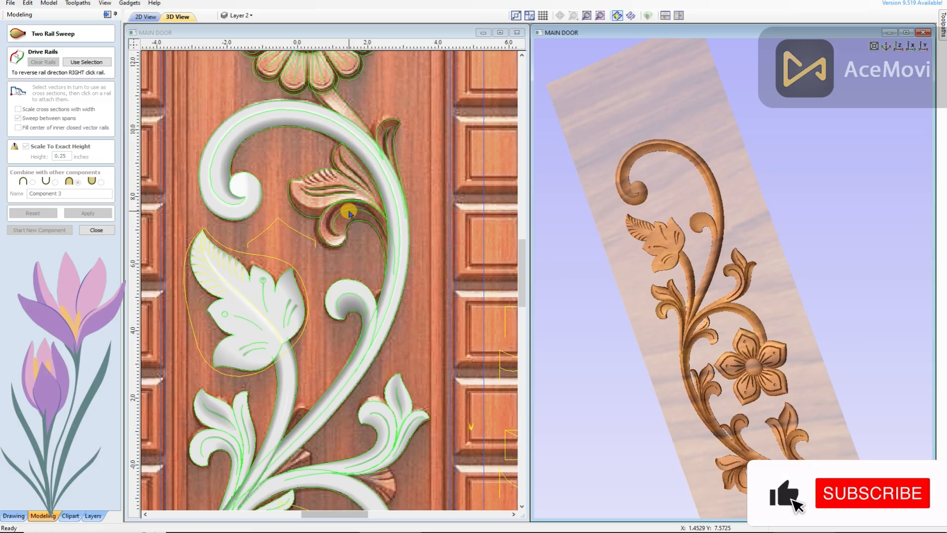
{"action": "scroll", "coordinate": [348, 208], "scroll_direction": "up", "scroll_amount": 4}
{"action": "left_click", "coordinate": [296, 237]}
{"action": "scroll", "coordinate": [357, 190], "scroll_direction": "up", "scroll_amount": 2}
{"action": "scroll", "coordinate": [358, 189], "scroll_direction": "up", "scroll_amount": 2}
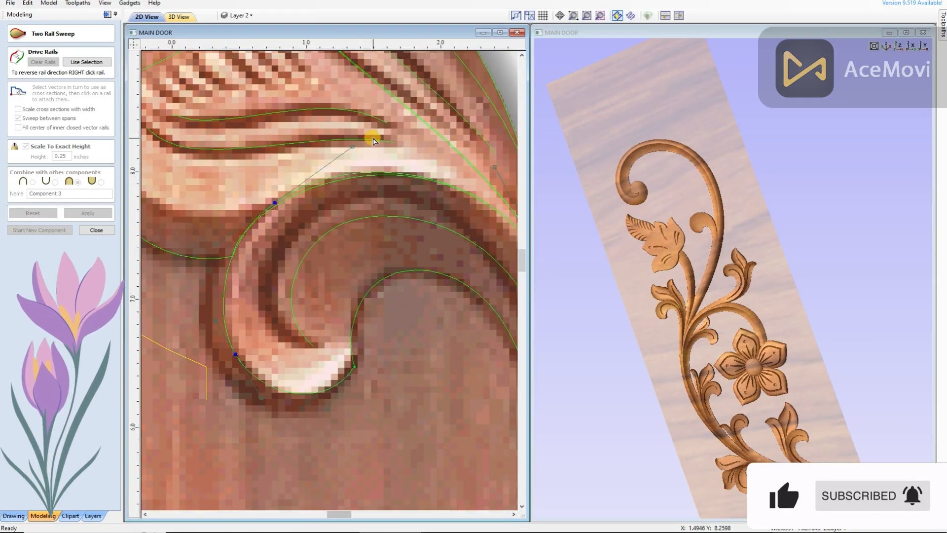
{"action": "scroll", "coordinate": [302, 191], "scroll_direction": "up", "scroll_amount": 4}
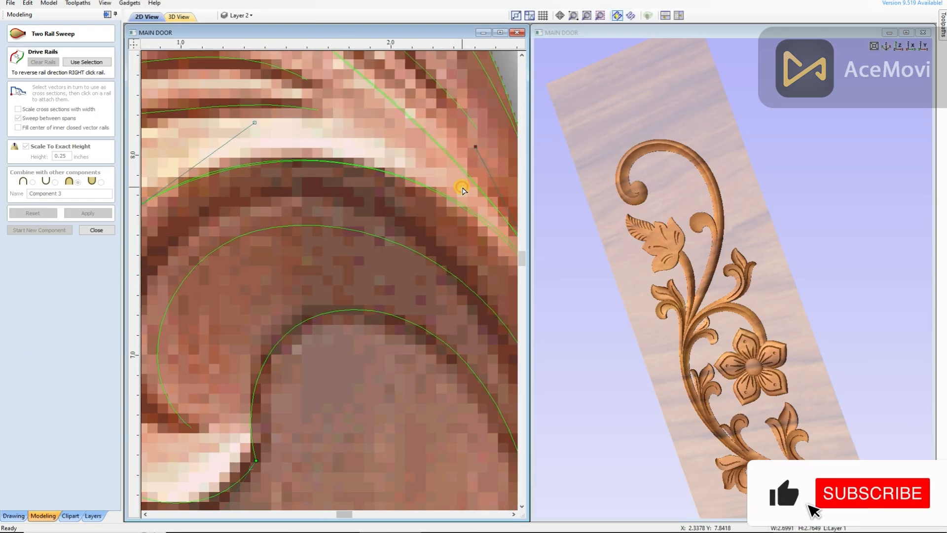
{"action": "scroll", "coordinate": [462, 187], "scroll_direction": "down", "scroll_amount": 3}
{"action": "scroll", "coordinate": [238, 211], "scroll_direction": "up", "scroll_amount": 4}
Refine the nodes and handles of the curl's outer edge so it follows the lower edge of the ribbed leaf up to the stem
{"action": "left_click_drag", "start_coordinate": [303, 168], "coordinate": [302, 167]}
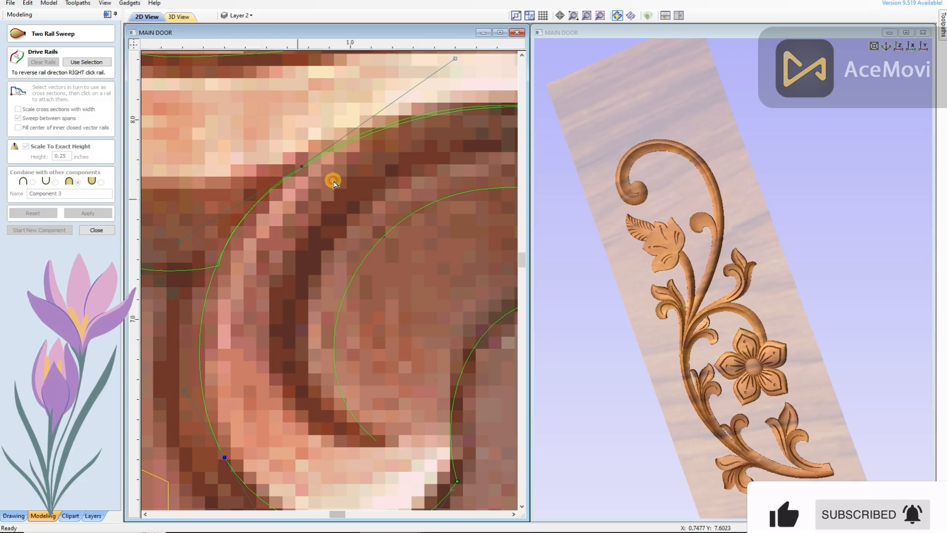
{"action": "scroll", "coordinate": [332, 181], "scroll_direction": "down", "scroll_amount": 3}
{"action": "scroll", "coordinate": [365, 162], "scroll_direction": "up", "scroll_amount": 3}
{"action": "left_click_drag", "start_coordinate": [364, 164], "coordinate": [366, 162]}
{"action": "scroll", "coordinate": [340, 164], "scroll_direction": "down", "scroll_amount": 3}
{"action": "scroll", "coordinate": [512, 145], "scroll_direction": "up", "scroll_amount": 2}
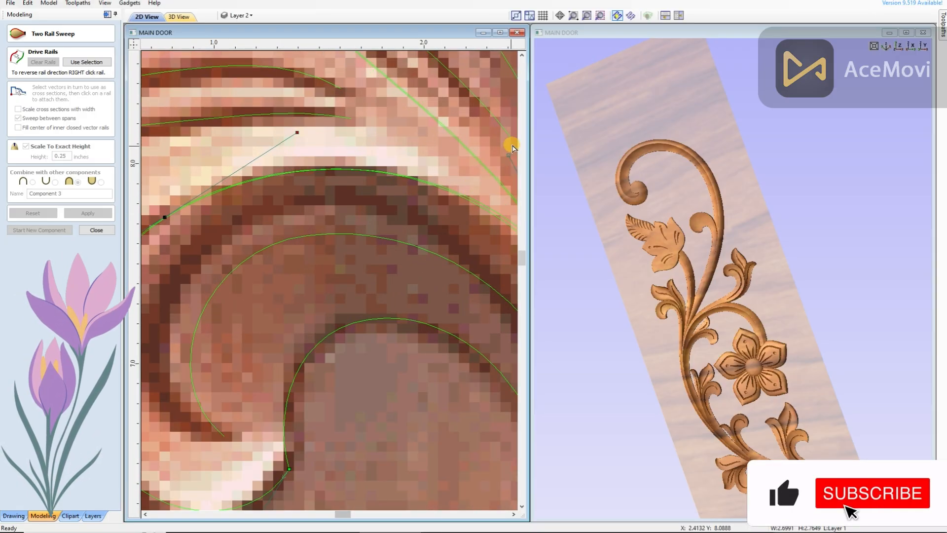
{"action": "scroll", "coordinate": [342, 192], "scroll_direction": "down", "scroll_amount": 3}
{"action": "scroll", "coordinate": [429, 217], "scroll_direction": "up", "scroll_amount": 3}
{"action": "scroll", "coordinate": [444, 220], "scroll_direction": "down", "scroll_amount": 3}
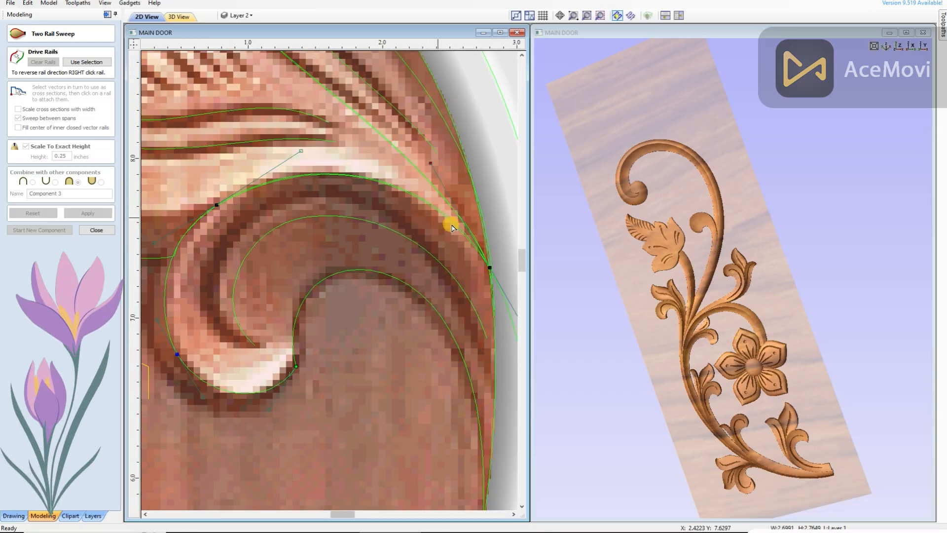
{"action": "scroll", "coordinate": [366, 112], "scroll_direction": "up", "scroll_amount": 5}
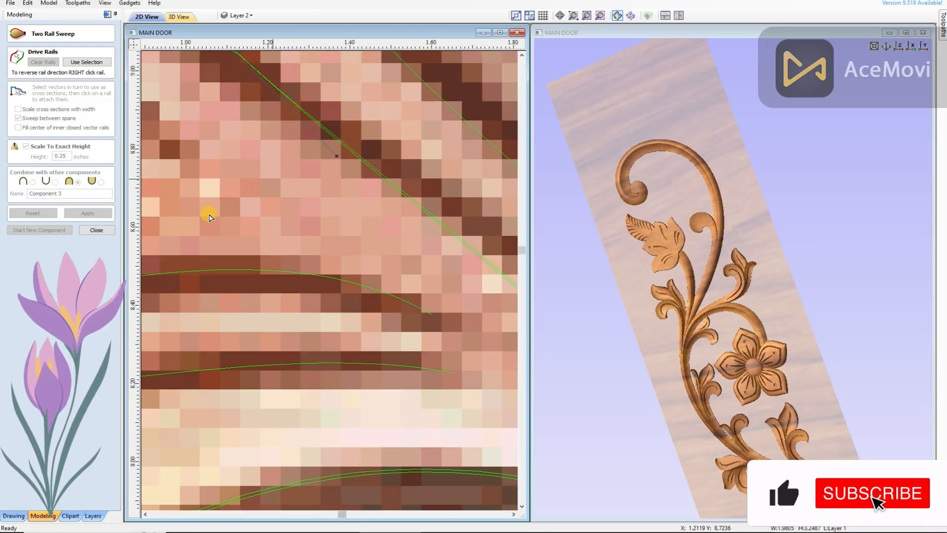
{"action": "scroll", "coordinate": [363, 285], "scroll_direction": "down", "scroll_amount": 5}
Restart the Two Rail Sweep using the edge curves of the ribbed leaf, the small upper leaf and the curl as drive rails
{"action": "scroll", "coordinate": [321, 364], "scroll_direction": "down", "scroll_amount": 3}
{"action": "left_click", "coordinate": [80, 64]}
{"action": "left_click", "coordinate": [482, 271]}
{"action": "scroll", "coordinate": [294, 340], "scroll_direction": "up", "scroll_amount": 2}
{"action": "left_click", "coordinate": [96, 230]}
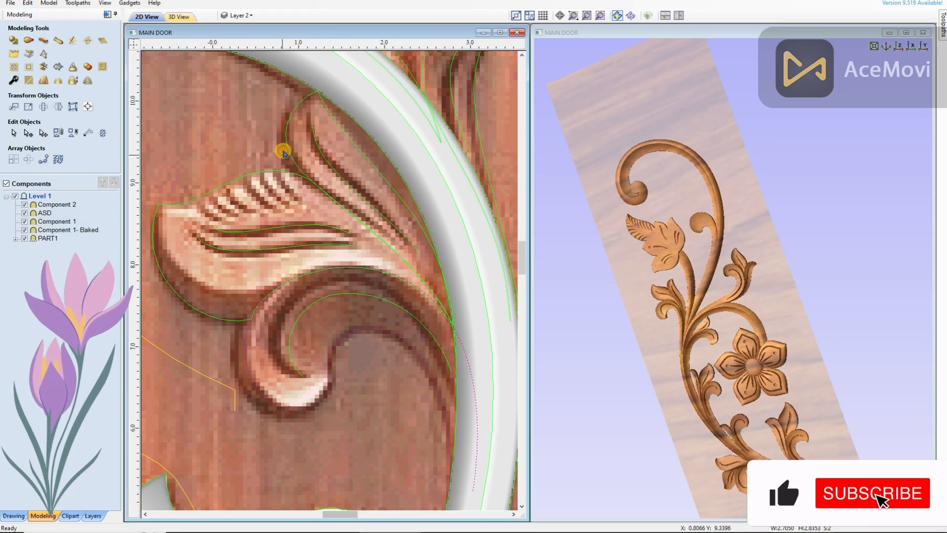
{"action": "scroll", "coordinate": [179, 230], "scroll_direction": "down", "scroll_amount": 6}
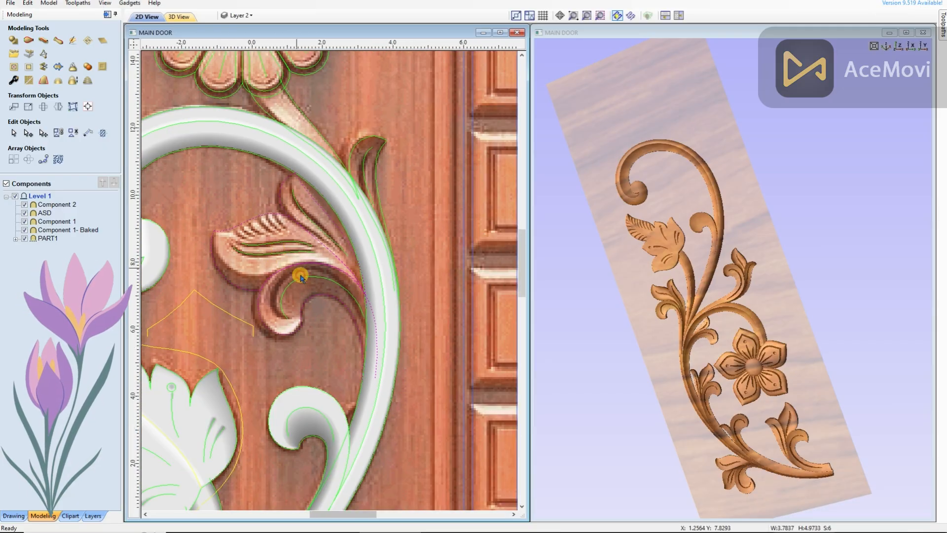
{"action": "left_click", "coordinate": [29, 40]}
{"action": "left_click", "coordinate": [83, 63]}
{"action": "scroll", "coordinate": [262, 242], "scroll_direction": "up", "scroll_amount": 1}
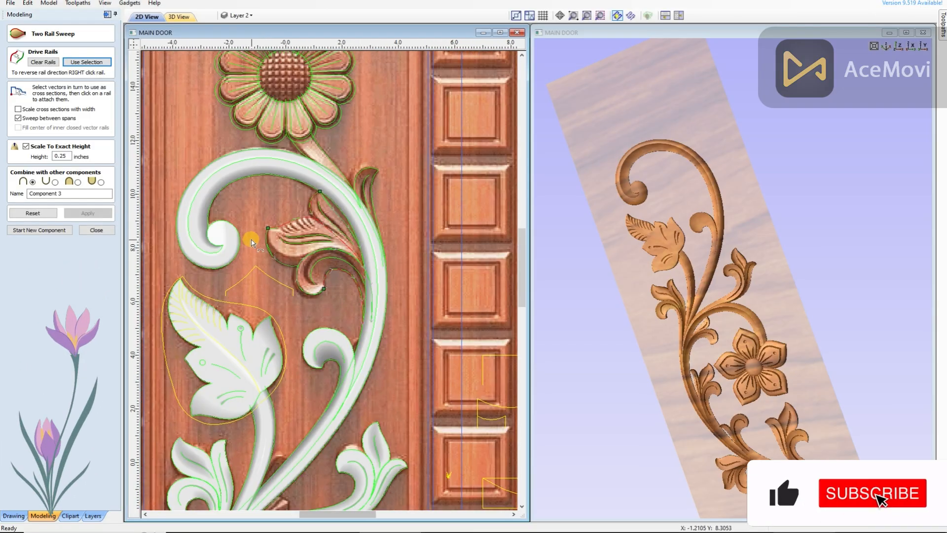
Attach cross-section profiles to the leaf and curl rails, sweep them at a height of 0.25 inches and set the component to merge
{"action": "scroll", "coordinate": [286, 230], "scroll_direction": "down", "scroll_amount": 2}
{"action": "left_click", "coordinate": [422, 405]}
{"action": "scroll", "coordinate": [302, 248], "scroll_direction": "up", "scroll_amount": 2}
{"action": "scroll", "coordinate": [293, 247], "scroll_direction": "up", "scroll_amount": 1}
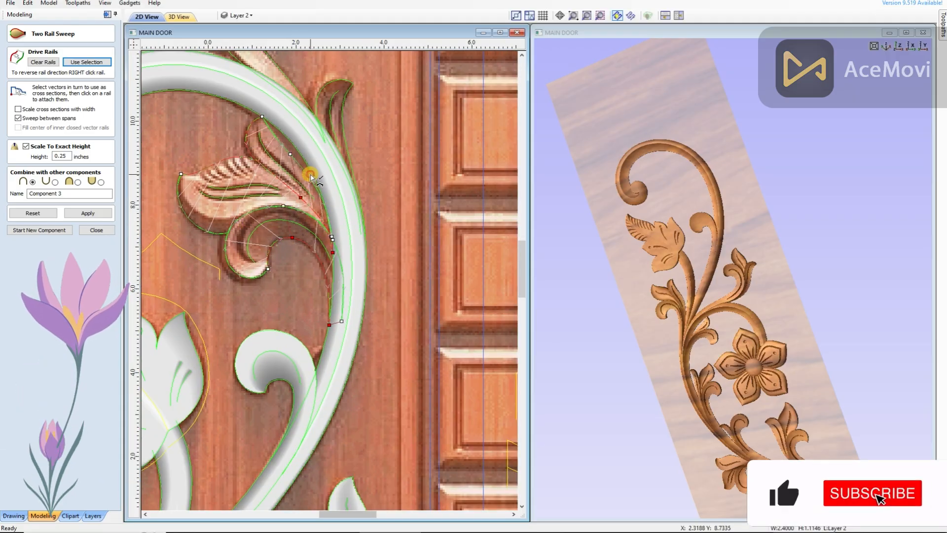
{"action": "scroll", "coordinate": [309, 176], "scroll_direction": "up", "scroll_amount": 1}
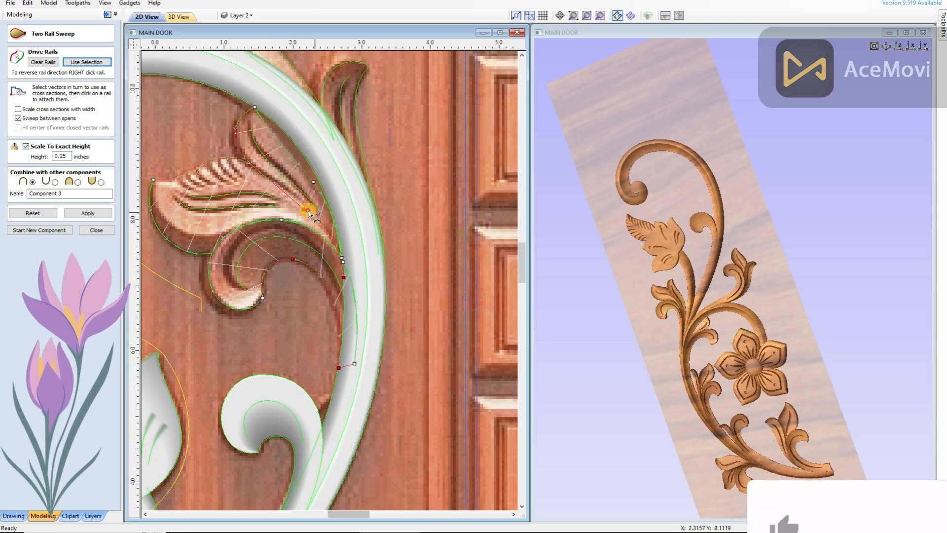
{"action": "scroll", "coordinate": [309, 207], "scroll_direction": "down", "scroll_amount": 1}
{"action": "scroll", "coordinate": [336, 204], "scroll_direction": "down", "scroll_amount": 1}
{"action": "scroll", "coordinate": [418, 282], "scroll_direction": "down", "scroll_amount": 1}
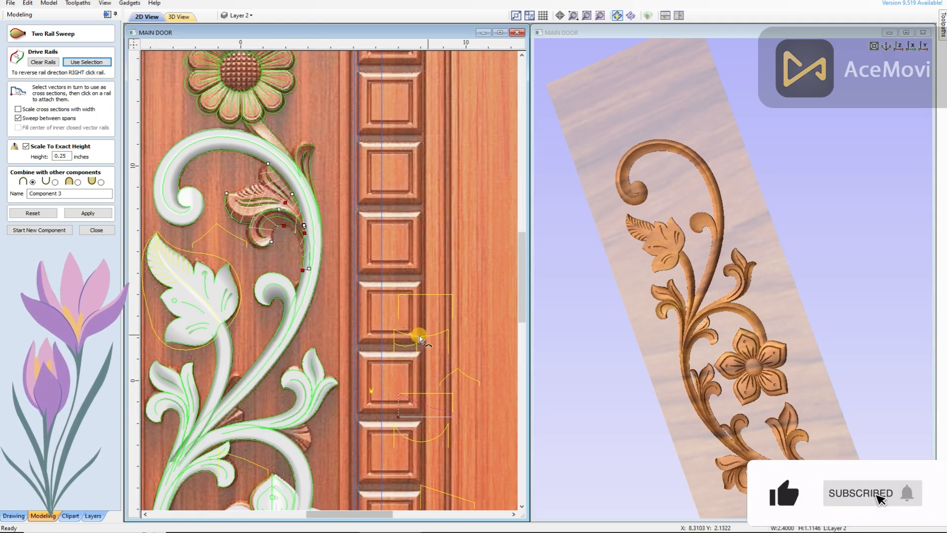
{"action": "scroll", "coordinate": [276, 207], "scroll_direction": "up", "scroll_amount": 3}
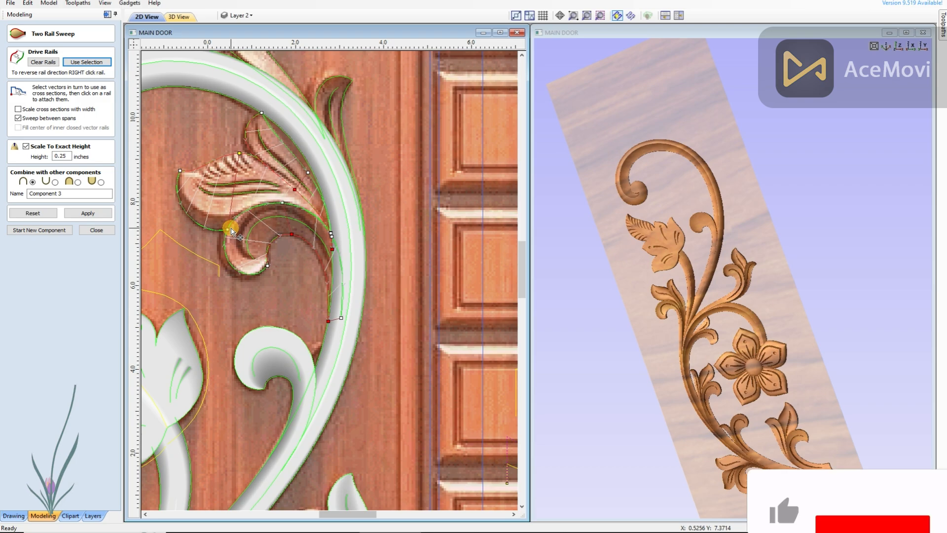
{"action": "left_click", "coordinate": [103, 215]}
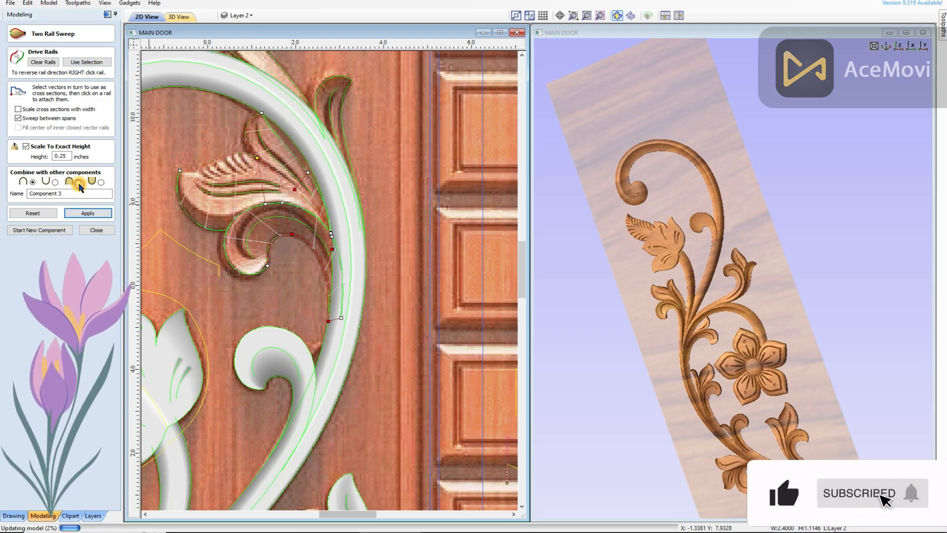
{"action": "left_click", "coordinate": [78, 182]}
Swap the rail order of the curl's sweep and reapply it with the merge option
{"action": "middle_click_drag", "start_coordinate": [725, 203], "coordinate": [749, 244]}
{"action": "scroll", "coordinate": [749, 244], "scroll_direction": "up", "scroll_amount": 3}
{"action": "left_click_drag", "start_coordinate": [723, 249], "coordinate": [630, 261]}
{"action": "right_click", "coordinate": [278, 235]}
{"action": "left_click", "coordinate": [311, 285]}
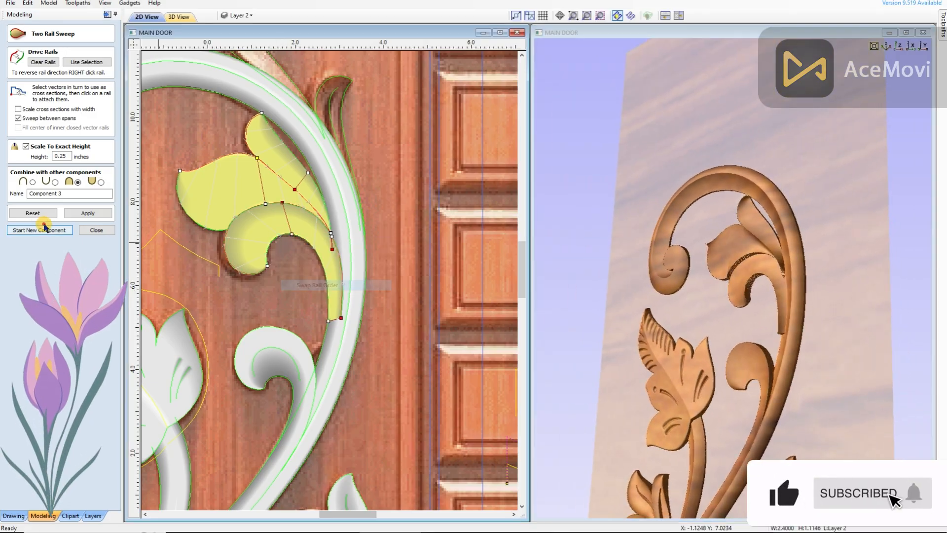
{"action": "left_click", "coordinate": [88, 213]}
Rearrange the cross-sections on the large leaf, spanning one across its wide part and one near the stem junction, and reapply the sweep
{"action": "left_click_drag", "start_coordinate": [706, 243], "coordinate": [725, 296]}
{"action": "scroll", "coordinate": [302, 221], "scroll_direction": "down", "scroll_amount": 4}
{"action": "scroll", "coordinate": [294, 249], "scroll_direction": "down", "scroll_amount": 3}
{"action": "scroll", "coordinate": [310, 257], "scroll_direction": "up", "scroll_amount": 4}
{"action": "scroll", "coordinate": [219, 134], "scroll_direction": "up", "scroll_amount": 4}
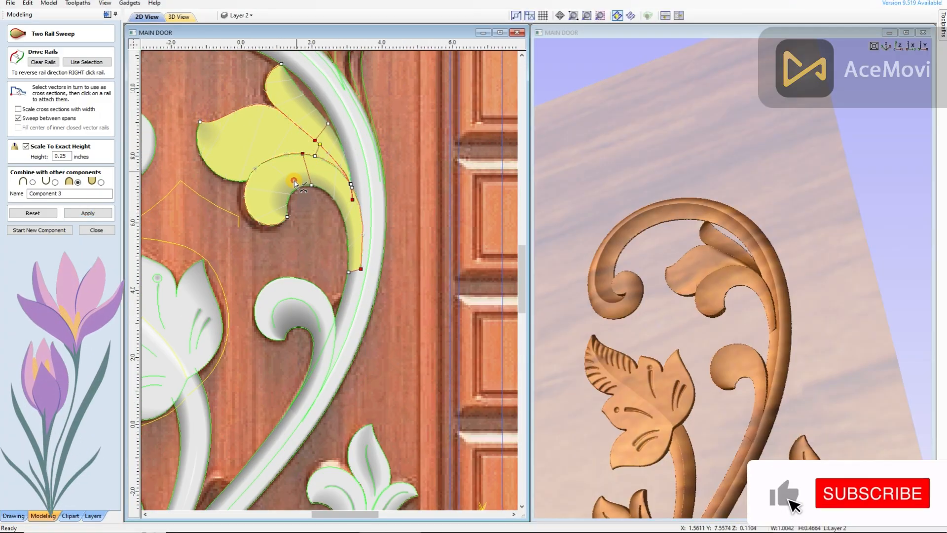
{"action": "scroll", "coordinate": [295, 179], "scroll_direction": "down", "scroll_amount": 2}
{"action": "scroll", "coordinate": [298, 190], "scroll_direction": "down", "scroll_amount": 2}
{"action": "scroll", "coordinate": [296, 188], "scroll_direction": "up", "scroll_amount": 4}
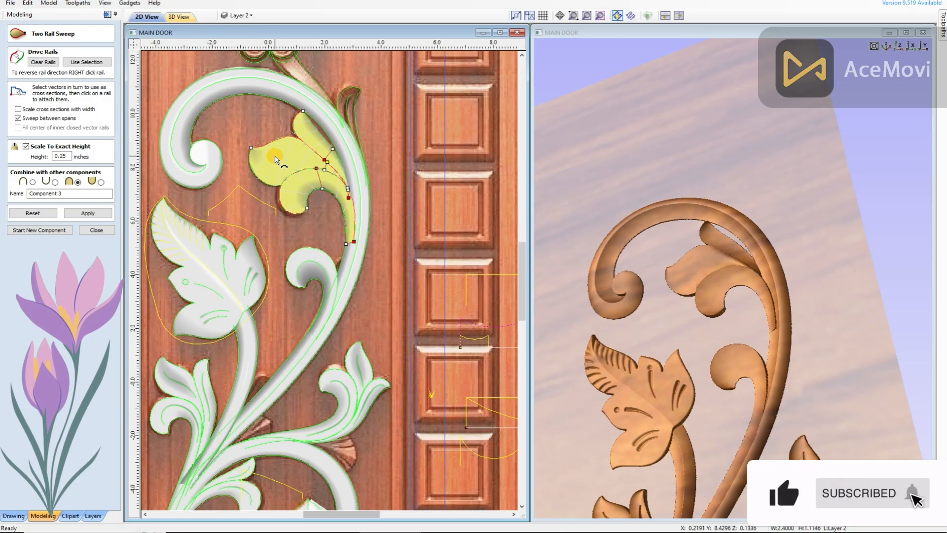
{"action": "left_click", "coordinate": [97, 213]}
Attach a different profile as two closely spaced cross-sections across the wide part of the large leaf and reapply the sweep
{"action": "left_click", "coordinate": [863, 301]}
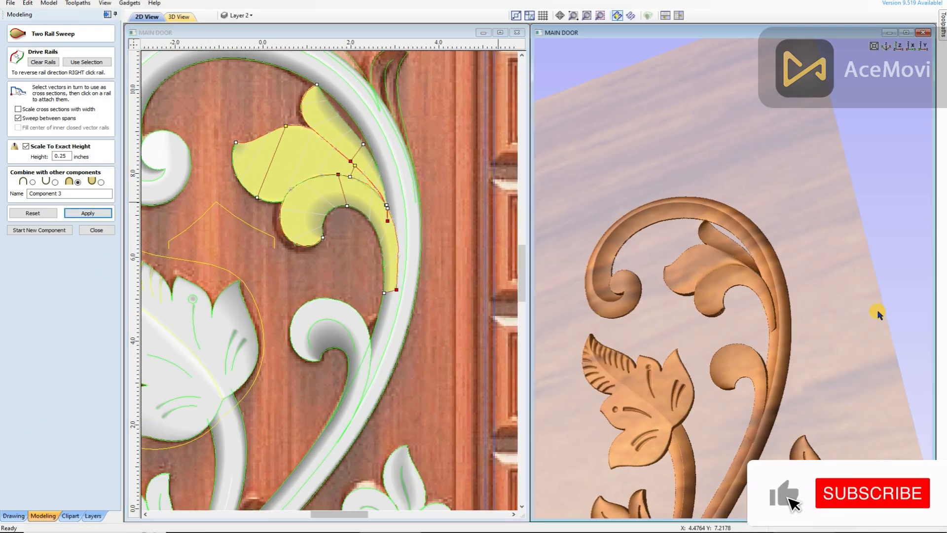
{"action": "scroll", "coordinate": [702, 338], "scroll_direction": "up", "scroll_amount": 2}
{"action": "left_click_drag", "start_coordinate": [702, 338], "coordinate": [785, 288]}
{"action": "left_click", "coordinate": [281, 207]}
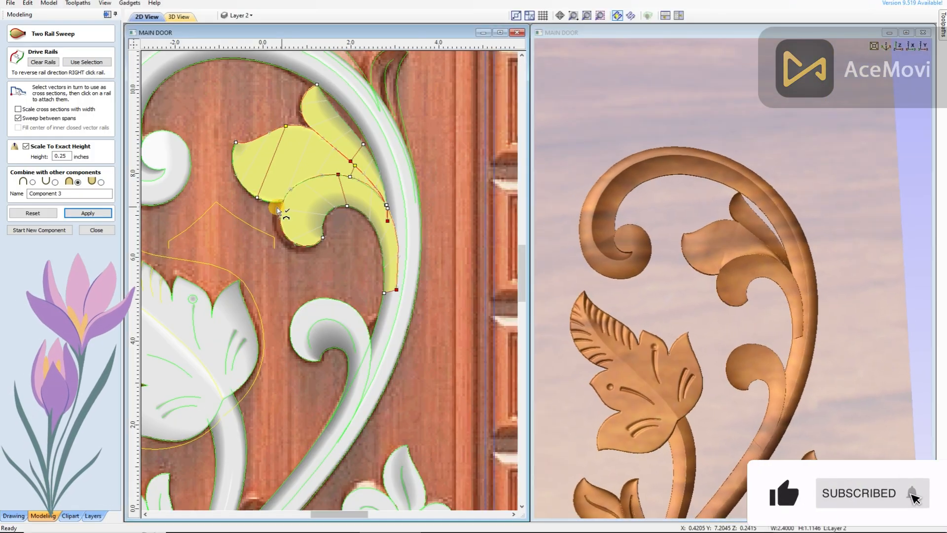
{"action": "left_click_drag", "start_coordinate": [661, 176], "coordinate": [789, 217]}
{"action": "scroll", "coordinate": [312, 186], "scroll_direction": "down", "scroll_amount": 5}
{"action": "left_click", "coordinate": [451, 364]}
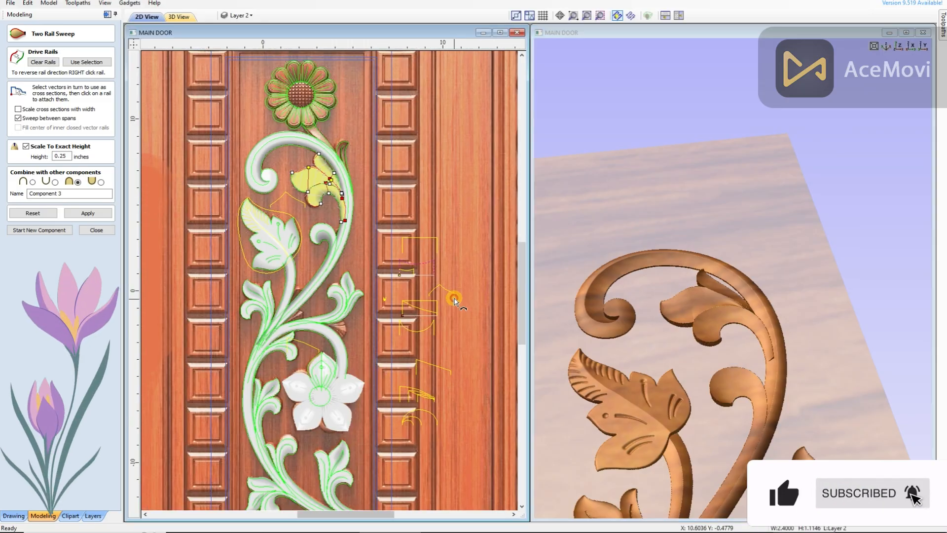
{"action": "scroll", "coordinate": [457, 261], "scroll_direction": "up", "scroll_amount": 1}
{"action": "scroll", "coordinate": [451, 250], "scroll_direction": "down", "scroll_amount": 1}
{"action": "scroll", "coordinate": [317, 178], "scroll_direction": "up", "scroll_amount": 3}
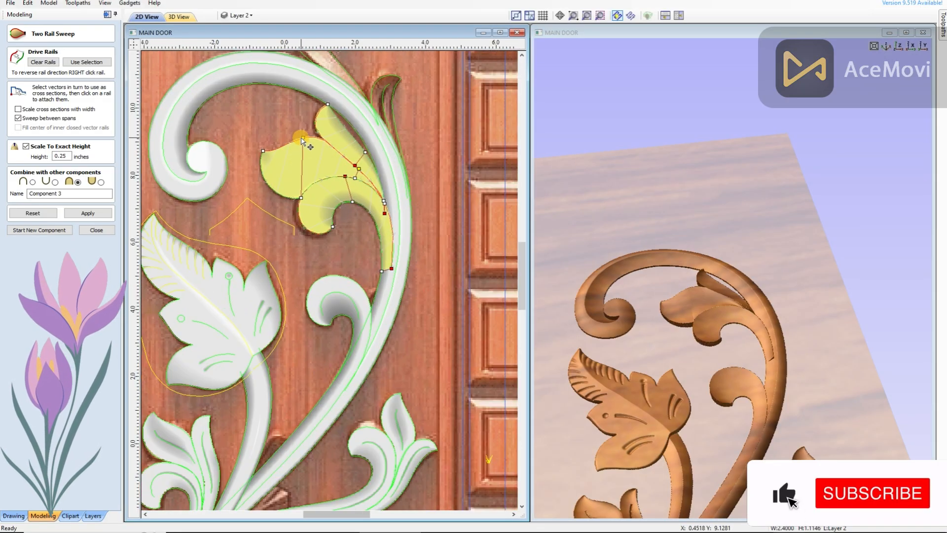
{"action": "scroll", "coordinate": [309, 135], "scroll_direction": "up", "scroll_amount": 1}
{"action": "left_click", "coordinate": [87, 215]}
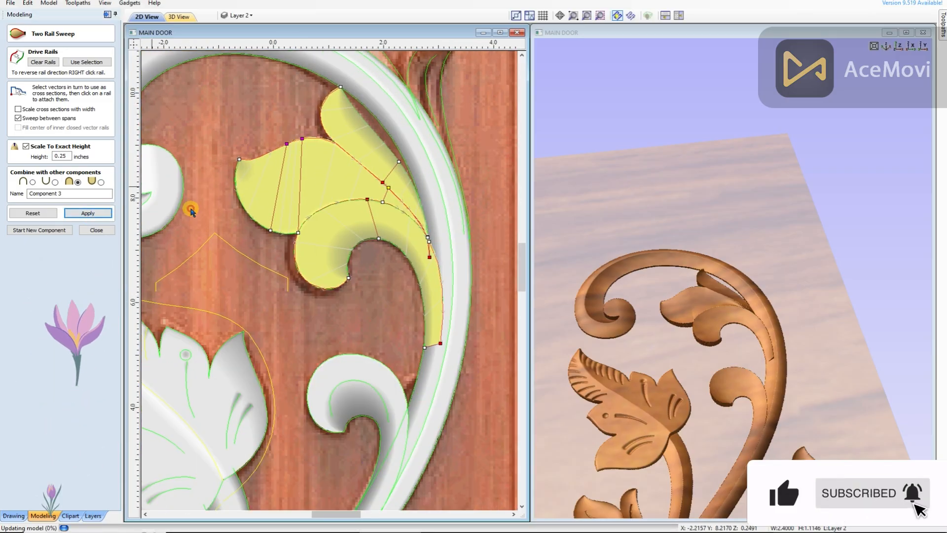
Fine-tune the cross-section where the large leaf meets the curl, reapply the sweep, start a new component and leave the sweep tool
{"action": "mouse_move", "coordinate": [791, 225]}
{"action": "left_mouse_down"}
{"action": "mouse_move", "coordinate": [639, 315]}
{"action": "mouse_move", "coordinate": [797, 301]}
{"action": "mouse_move", "coordinate": [725, 174]}
{"action": "mouse_move", "coordinate": [700, 283]}
{"action": "left_mouse_up"}
{"action": "scroll", "coordinate": [700, 284], "scroll_direction": "up", "scroll_amount": 5}
{"action": "left_click", "coordinate": [471, 251]}
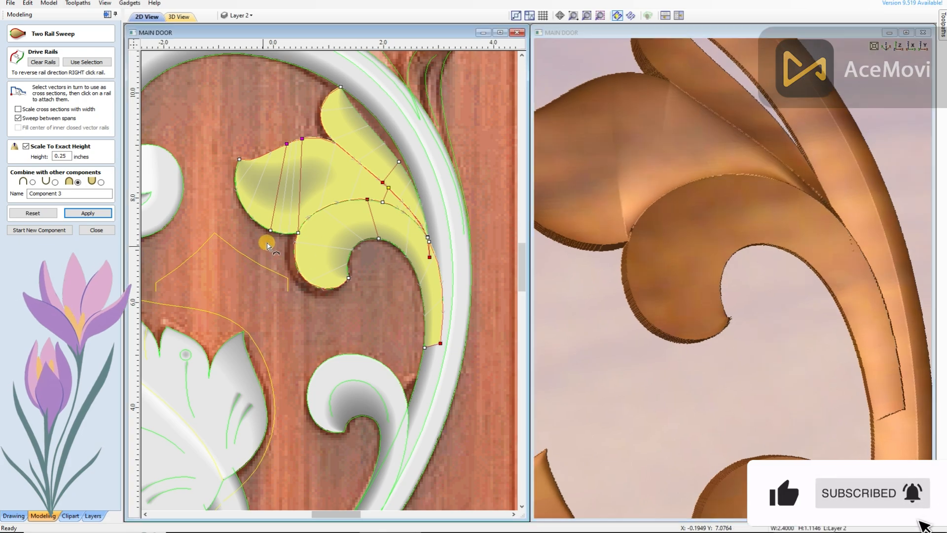
{"action": "scroll", "coordinate": [306, 217], "scroll_direction": "up", "scroll_amount": 5}
{"action": "left_click", "coordinate": [346, 131]}
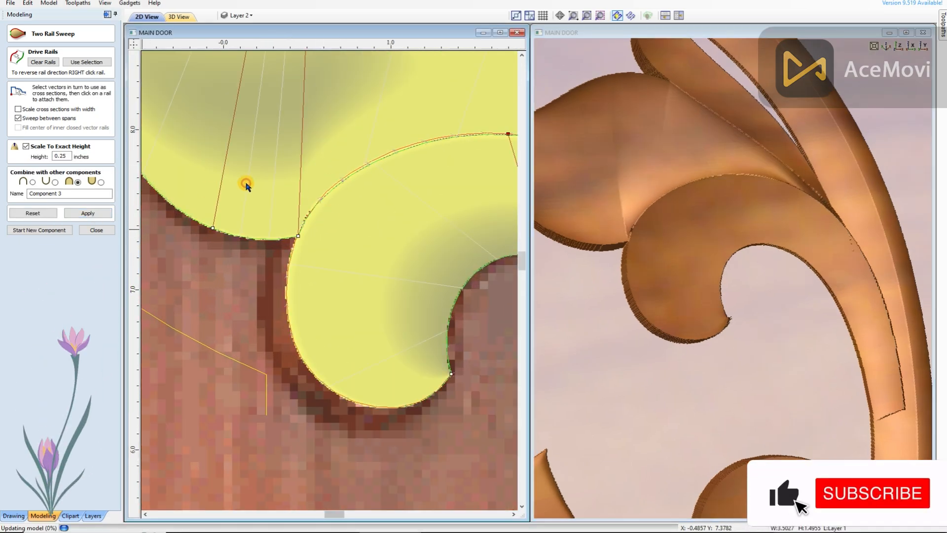
{"action": "left_click", "coordinate": [730, 290]}
{"action": "scroll", "coordinate": [666, 286], "scroll_direction": "down", "scroll_amount": 5}
{"action": "scroll", "coordinate": [382, 234], "scroll_direction": "down", "scroll_amount": 5}
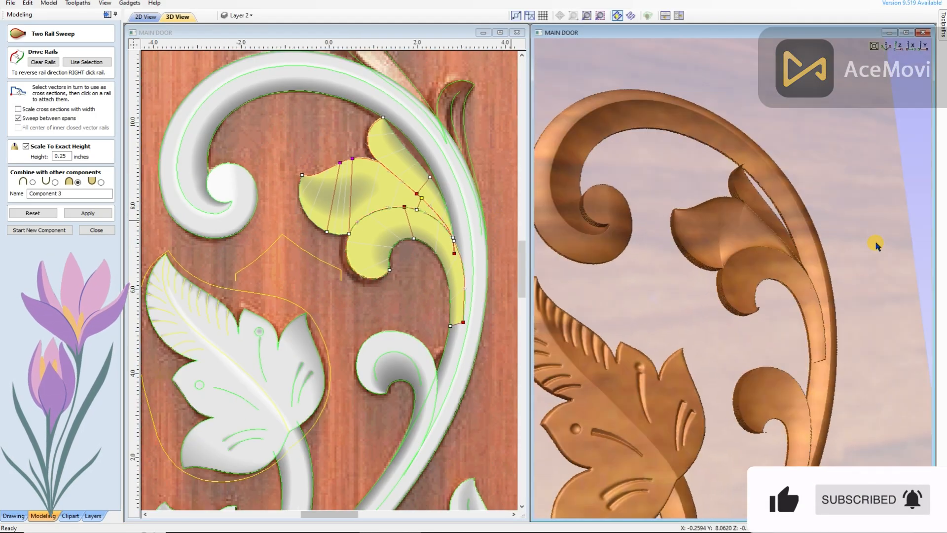
{"action": "left_click_drag", "start_coordinate": [813, 244], "coordinate": [795, 313]}
{"action": "left_click", "coordinate": [58, 217]}
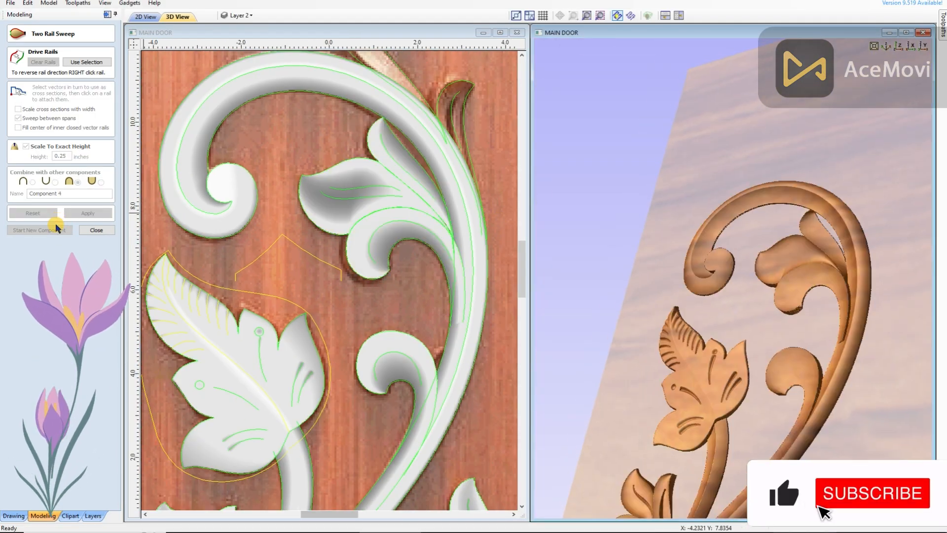
{"action": "key", "text": "Escape"}
Extrude the V-shaped profile along the vein lines of the curl and the small upper leaf at a height of 0.08 inches
{"action": "scroll", "coordinate": [402, 221], "scroll_direction": "up", "scroll_amount": 2}
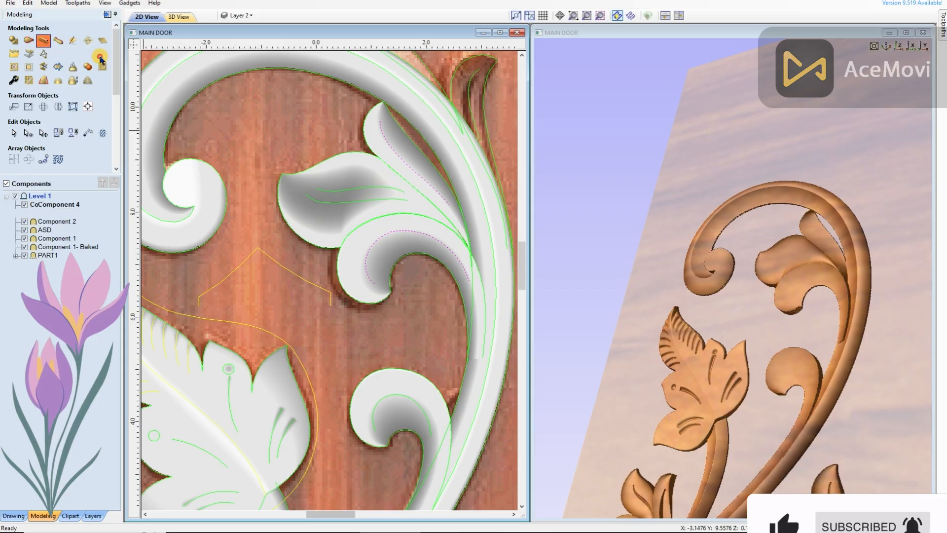
{"action": "left_click", "coordinate": [44, 40]}
{"action": "scroll", "coordinate": [306, 197], "scroll_direction": "down", "scroll_amount": 5}
{"action": "scroll", "coordinate": [419, 323], "scroll_direction": "up", "scroll_amount": 8}
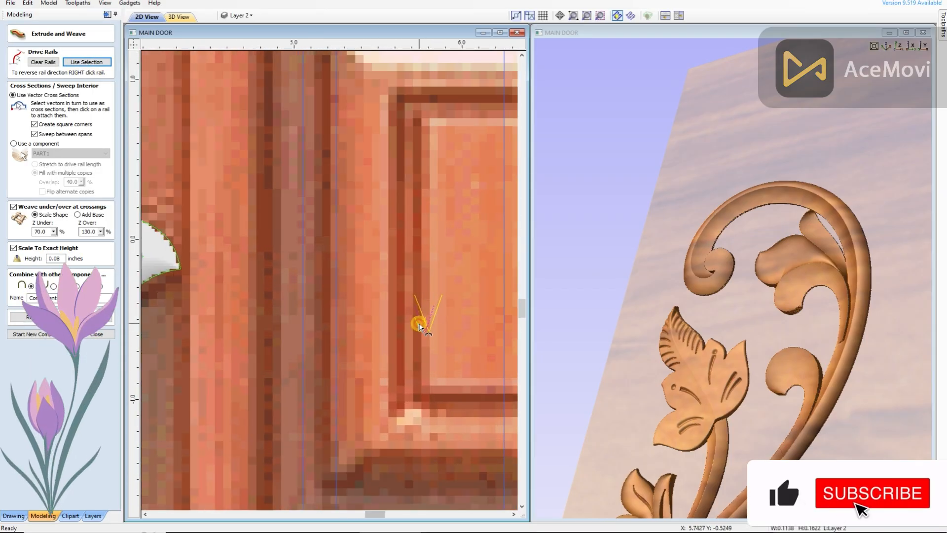
{"action": "scroll", "coordinate": [421, 349], "scroll_direction": "down", "scroll_amount": 5}
{"action": "scroll", "coordinate": [332, 180], "scroll_direction": "up", "scroll_amount": 3}
{"action": "scroll", "coordinate": [336, 182], "scroll_direction": "down", "scroll_amount": 3}
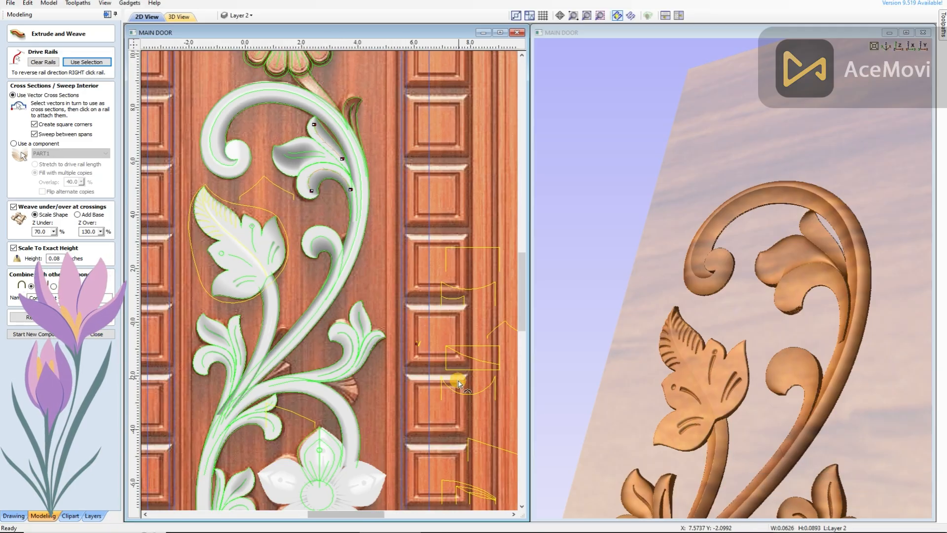
{"action": "scroll", "coordinate": [365, 312], "scroll_direction": "up", "scroll_amount": 6}
{"action": "scroll", "coordinate": [275, 159], "scroll_direction": "down", "scroll_amount": 5}
{"action": "scroll", "coordinate": [252, 128], "scroll_direction": "up", "scroll_amount": 3}
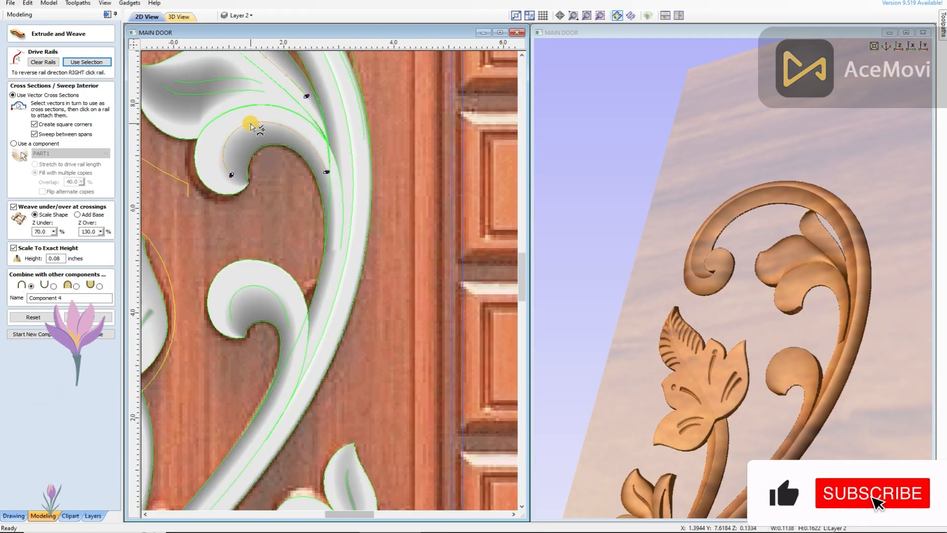
{"action": "scroll", "coordinate": [265, 94], "scroll_direction": "up", "scroll_amount": 2}
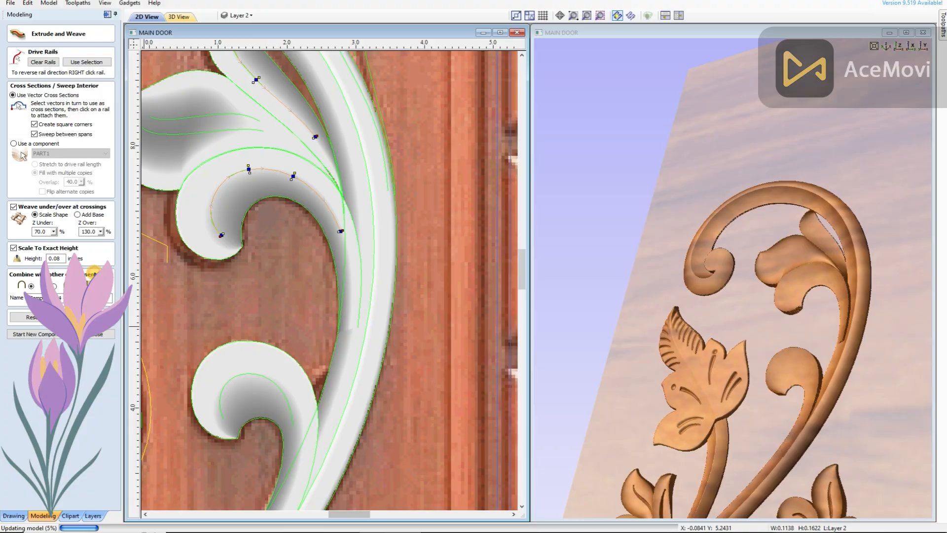
{"action": "scroll", "coordinate": [186, 123], "scroll_direction": "down", "scroll_amount": 2}
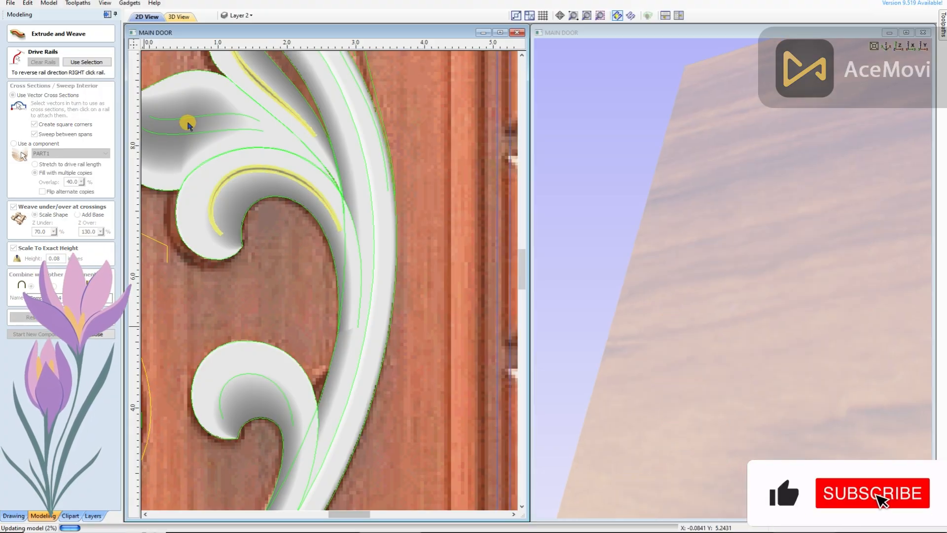
Extrude the small V-shaped profile along the two vein lines of the large leaf in a new component
{"action": "scroll", "coordinate": [377, 228], "scroll_direction": "up", "scroll_amount": 2}
{"action": "scroll", "coordinate": [456, 443], "scroll_direction": "up", "scroll_amount": 2}
{"action": "scroll", "coordinate": [456, 443], "scroll_direction": "down", "scroll_amount": 3}
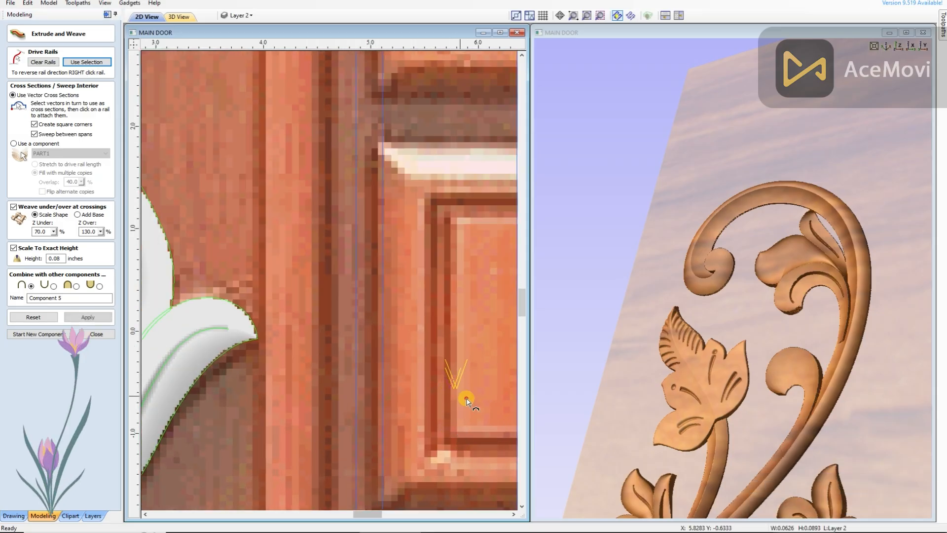
{"action": "left_click", "coordinate": [390, 257]}
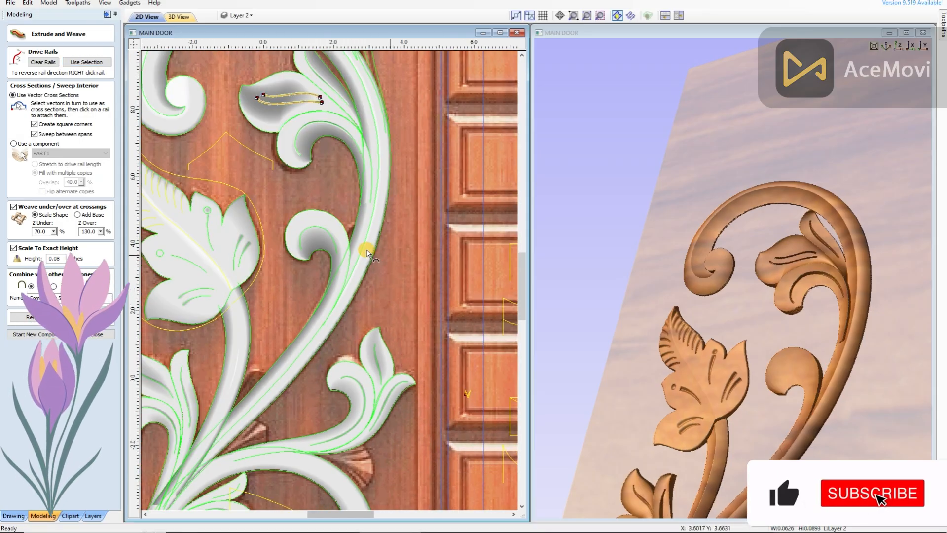
Set the large leaf's vein height to 0.05 inches, add the larger V profile along the vein lines, reapply and start a new component
{"action": "type", "text": "5"}
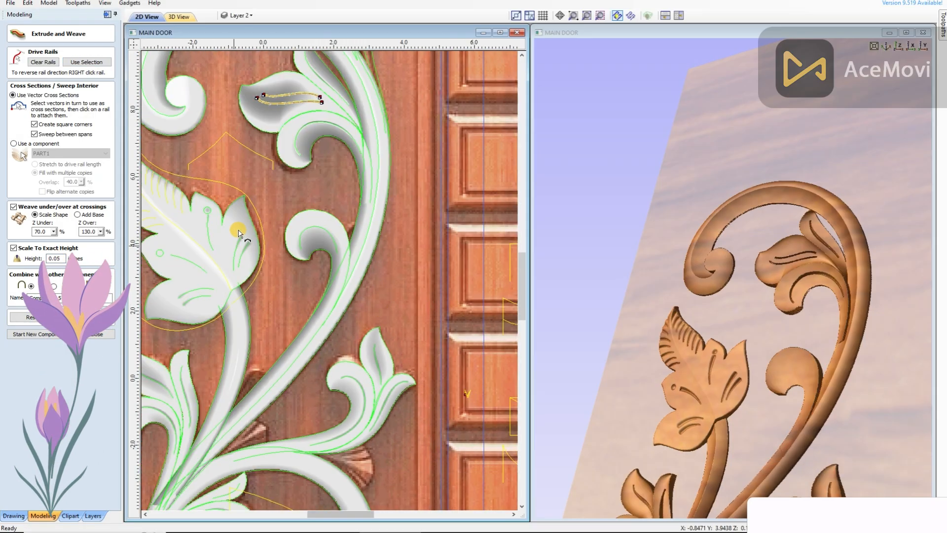
{"action": "scroll", "coordinate": [236, 248], "scroll_direction": "down", "scroll_amount": 2}
{"action": "scroll", "coordinate": [339, 151], "scroll_direction": "up", "scroll_amount": 4}
{"action": "scroll", "coordinate": [340, 150], "scroll_direction": "down", "scroll_amount": 4}
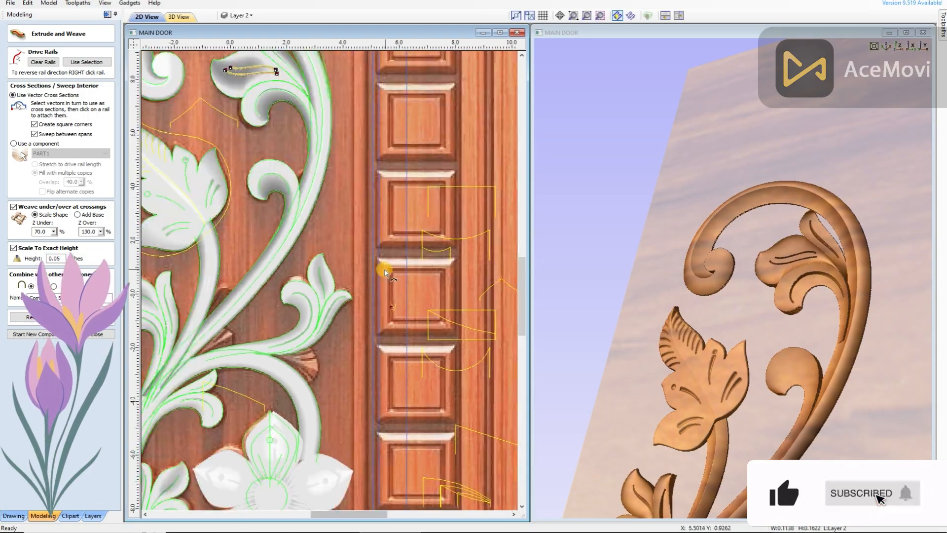
{"action": "scroll", "coordinate": [345, 163], "scroll_direction": "up", "scroll_amount": 4}
{"action": "left_click", "coordinate": [328, 161]}
{"action": "scroll", "coordinate": [827, 345], "scroll_direction": "up", "scroll_amount": 5}
{"action": "left_click", "coordinate": [47, 334]}
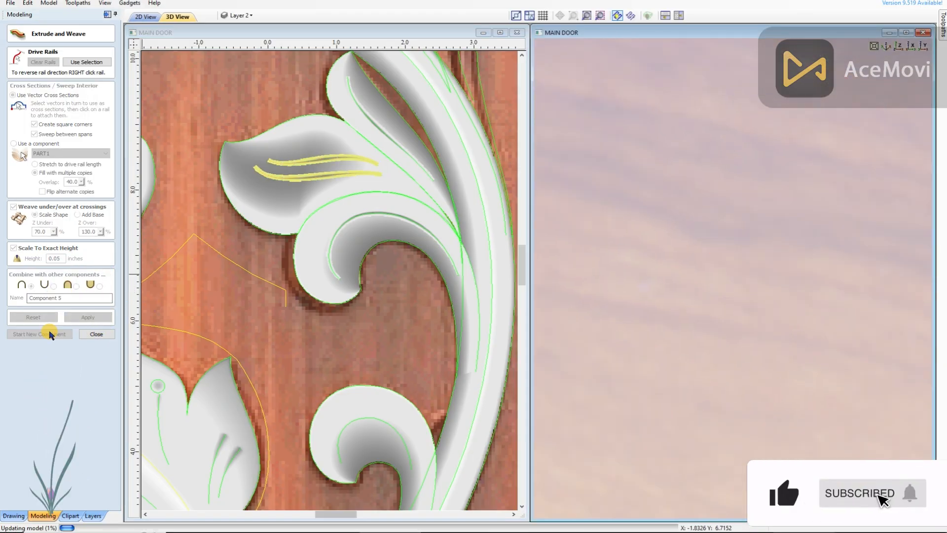
Leave the extrude tool and group the upper leaf-and-curl component with its two vein components
{"action": "left_click", "coordinate": [98, 334]}
{"action": "left_click", "coordinate": [341, 152]}
{"action": "key", "text": "Escape"}
{"action": "scroll", "coordinate": [340, 155], "scroll_direction": "up", "scroll_amount": 3}
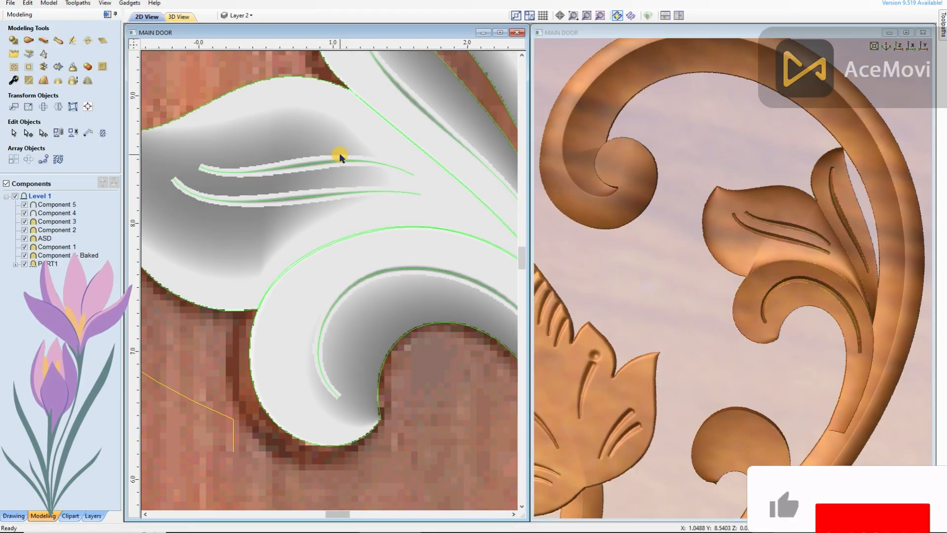
{"action": "left_click", "coordinate": [340, 155]}
{"action": "left_click", "coordinate": [408, 92], "text": "shift"}
{"action": "left_click", "coordinate": [343, 132], "text": "shift"}
{"action": "scroll", "coordinate": [342, 132], "scroll_direction": "down", "scroll_amount": 4}
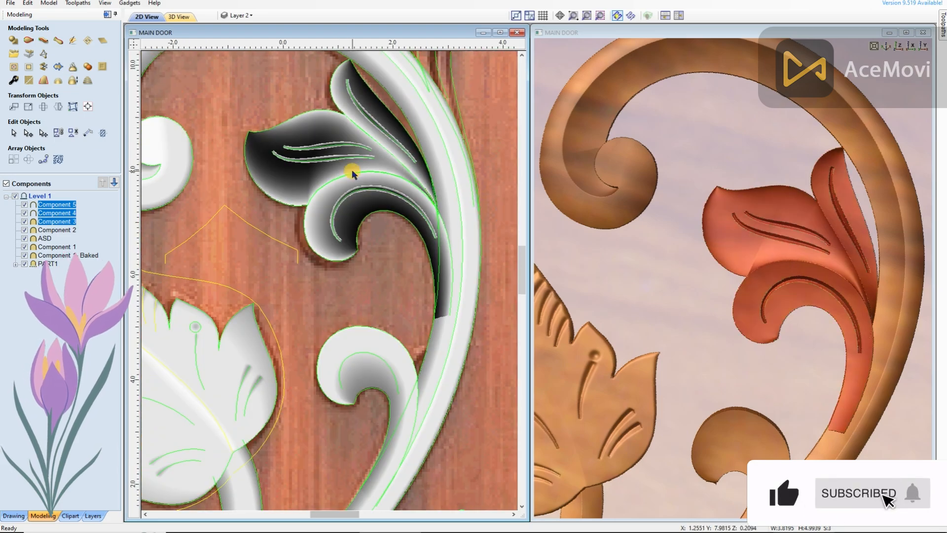
{"action": "key", "text": "g"}
{"action": "scroll", "coordinate": [381, 198], "scroll_direction": "down", "scroll_amount": 3}
{"action": "scroll", "coordinate": [658, 309], "scroll_direction": "down", "scroll_amount": 5}
{"action": "left_click_drag", "start_coordinate": [661, 306], "coordinate": [711, 261]}
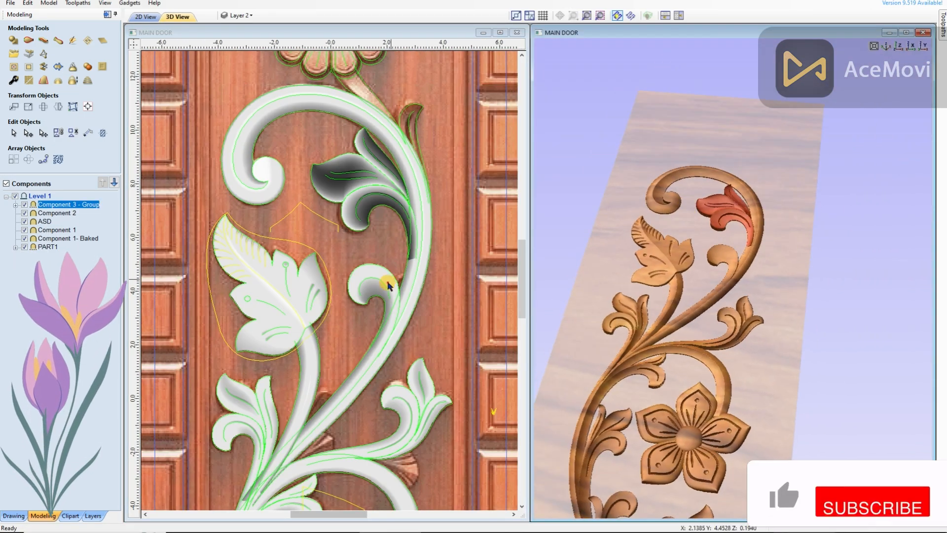
Extrude the small V-shaped profile along the vein line of the lower curl at a height of 0.1 inches
{"action": "left_click", "coordinate": [388, 285]}
{"action": "scroll", "coordinate": [388, 285], "scroll_direction": "up", "scroll_amount": 2}
{"action": "left_click", "coordinate": [49, 46]}
{"action": "scroll", "coordinate": [376, 265], "scroll_direction": "down", "scroll_amount": 3}
{"action": "scroll", "coordinate": [360, 282], "scroll_direction": "up", "scroll_amount": 4}
{"action": "scroll", "coordinate": [279, 206], "scroll_direction": "down", "scroll_amount": 1}
{"action": "scroll", "coordinate": [365, 295], "scroll_direction": "up", "scroll_amount": 3}
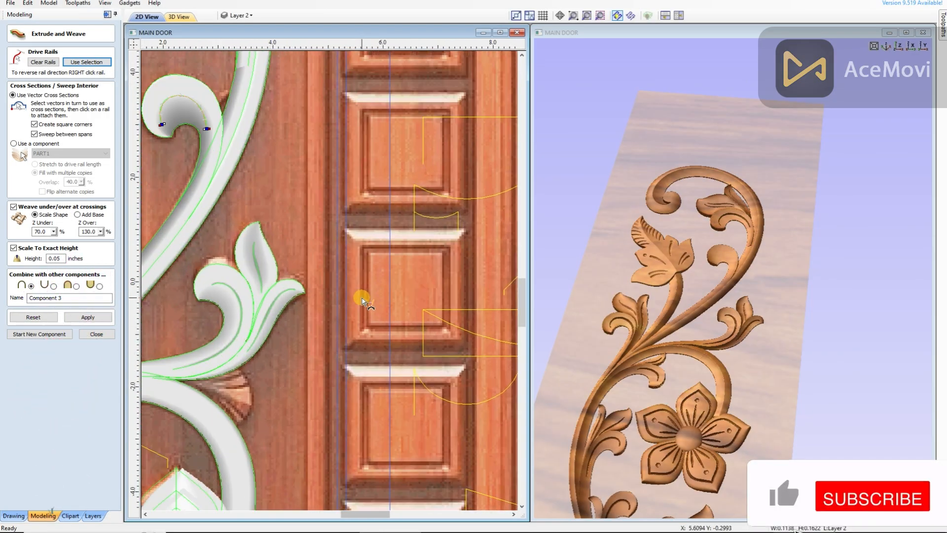
{"action": "scroll", "coordinate": [385, 326], "scroll_direction": "down", "scroll_amount": 3}
{"action": "scroll", "coordinate": [349, 322], "scroll_direction": "up", "scroll_amount": 3}
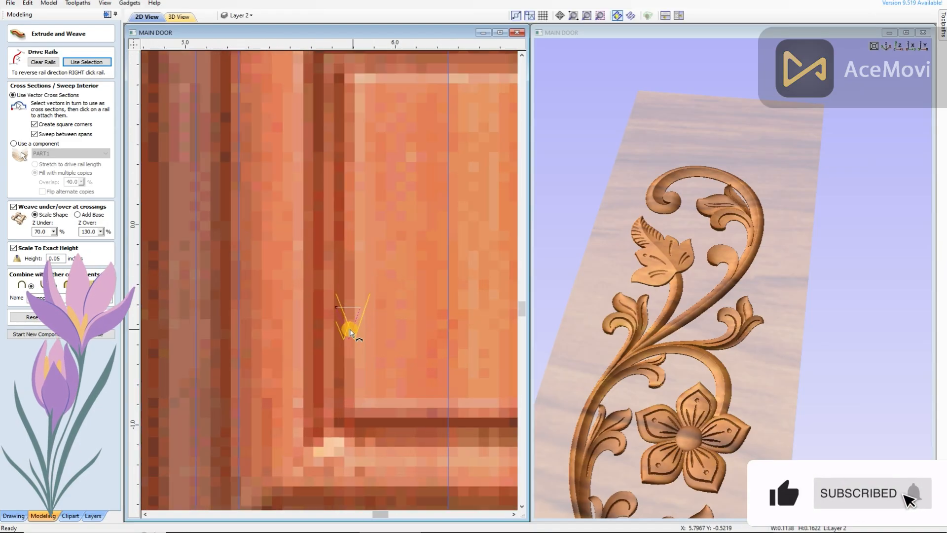
{"action": "scroll", "coordinate": [368, 271], "scroll_direction": "down", "scroll_amount": 3}
{"action": "scroll", "coordinate": [187, 133], "scroll_direction": "up", "scroll_amount": 3}
{"action": "left_click", "coordinate": [88, 317]}
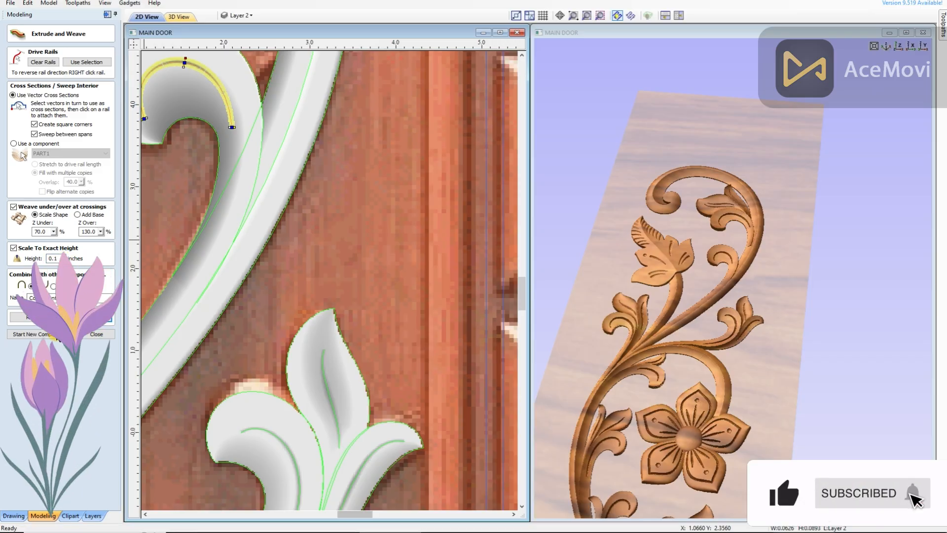
Leave the extrude tool and group the lower curl component with its vein component
{"action": "left_click", "coordinate": [104, 336]}
{"action": "scroll", "coordinate": [269, 184], "scroll_direction": "up", "scroll_amount": 2}
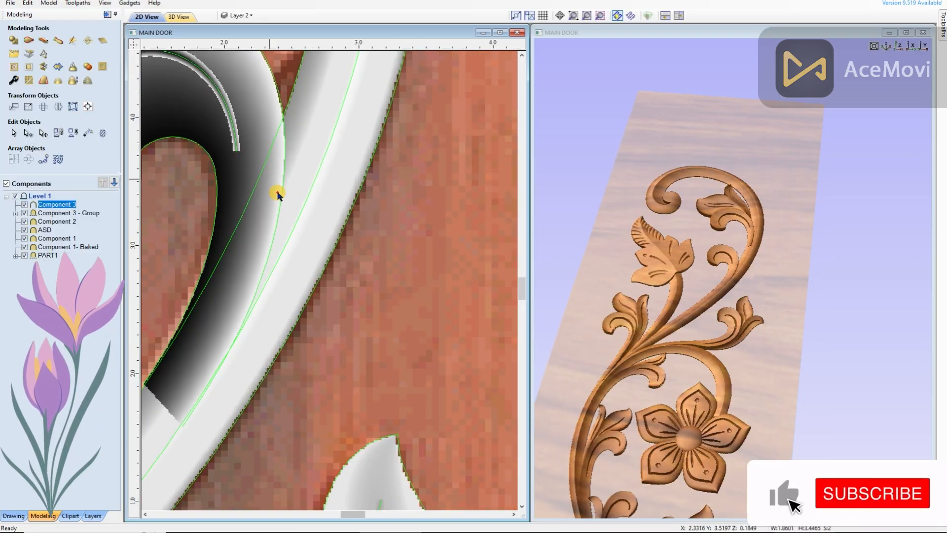
{"action": "scroll", "coordinate": [335, 202], "scroll_direction": "down", "scroll_amount": 3}
{"action": "scroll", "coordinate": [341, 208], "scroll_direction": "down", "scroll_amount": 3}
Two-rail sweep the small sprout outside the main stem at 0.25 inches height in merge mode, with the rail order swapped
{"action": "scroll", "coordinate": [364, 232], "scroll_direction": "up", "scroll_amount": 5}
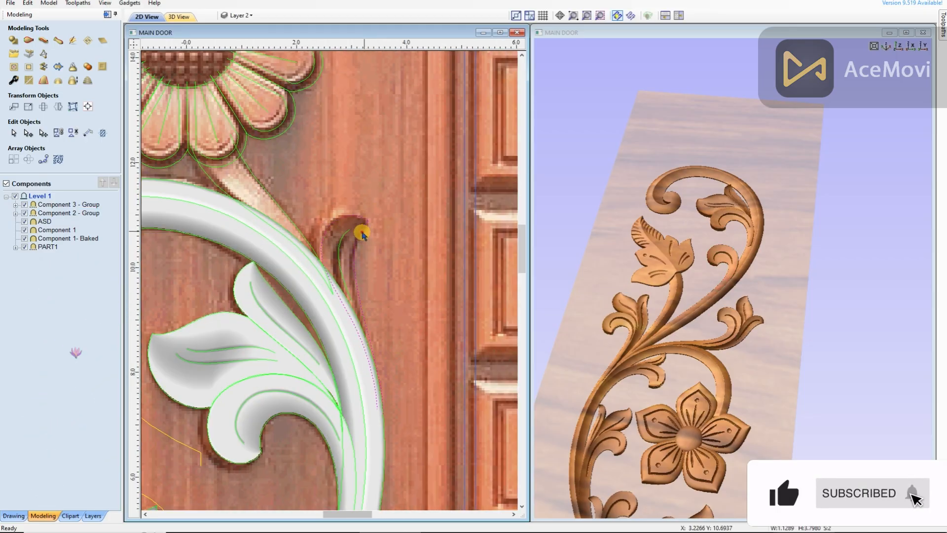
{"action": "left_click", "coordinate": [58, 43]}
{"action": "scroll", "coordinate": [323, 211], "scroll_direction": "down", "scroll_amount": 3}
{"action": "scroll", "coordinate": [400, 375], "scroll_direction": "up", "scroll_amount": 5}
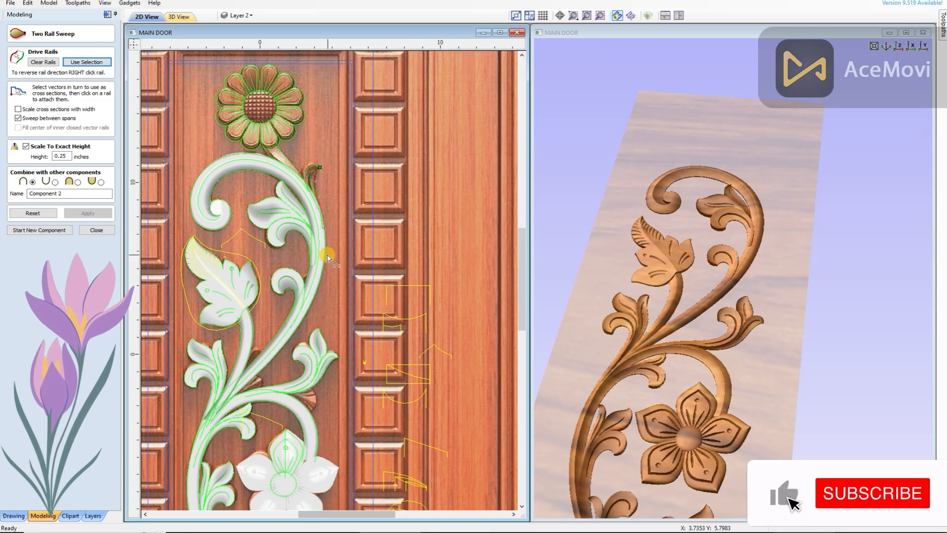
{"action": "scroll", "coordinate": [381, 313], "scroll_direction": "down", "scroll_amount": 2}
{"action": "scroll", "coordinate": [310, 170], "scroll_direction": "up", "scroll_amount": 3}
{"action": "left_click", "coordinate": [310, 170]}
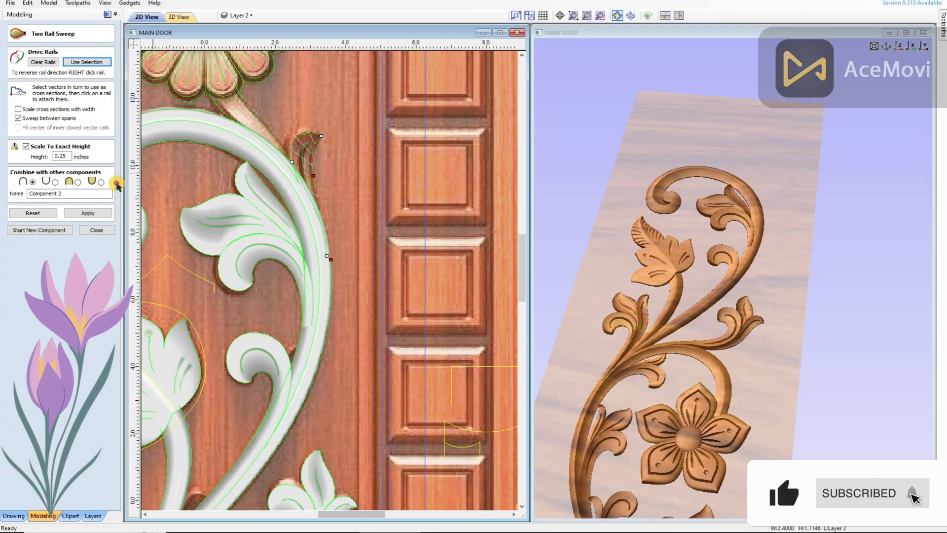
{"action": "right_click", "coordinate": [310, 150]}
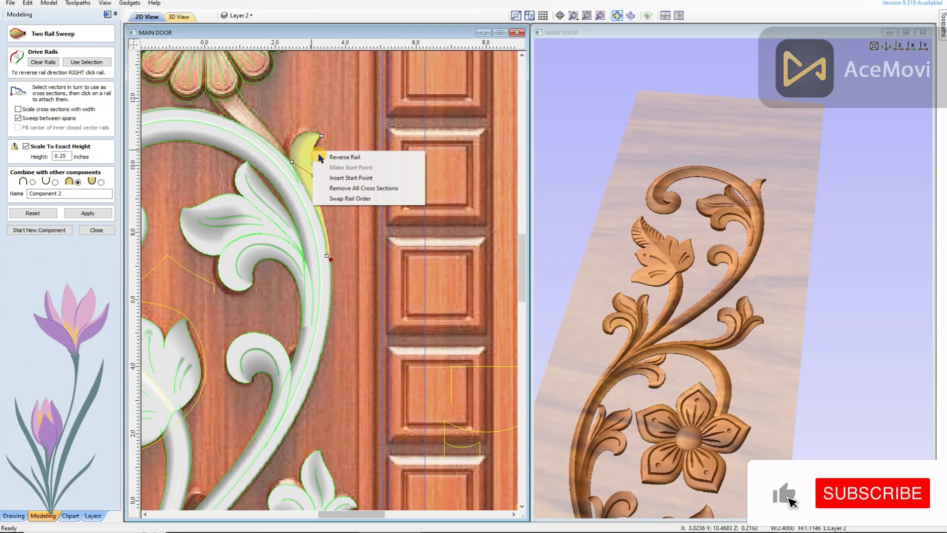
{"action": "left_click", "coordinate": [350, 198]}
{"action": "left_click", "coordinate": [92, 213]}
{"action": "left_click", "coordinate": [755, 241]}
{"action": "scroll", "coordinate": [755, 242], "scroll_direction": "up", "scroll_amount": 4}
{"action": "left_click_drag", "start_coordinate": [754, 247], "coordinate": [743, 313]}
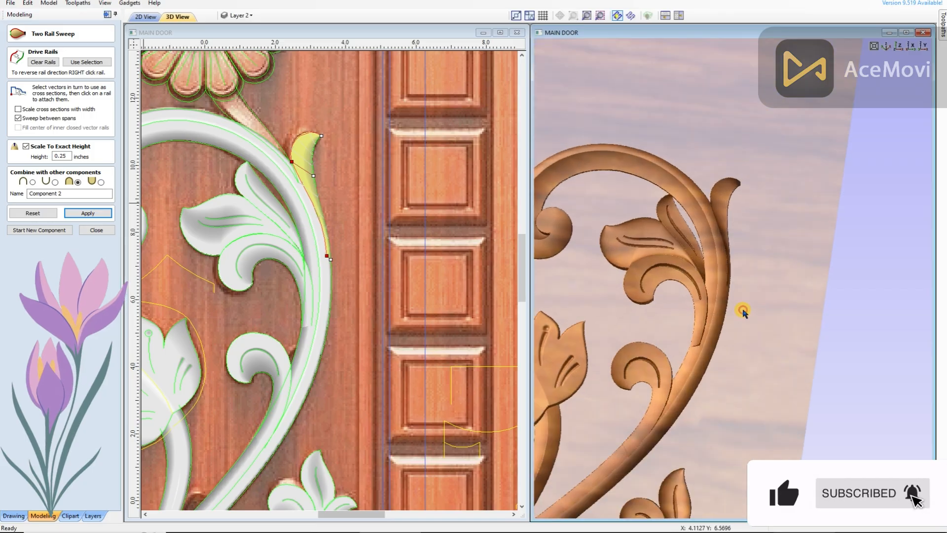
Reshape the sprout's inner rail where it runs along the main stem and reapply the sweep
{"action": "left_click", "coordinate": [290, 115]}
{"action": "scroll", "coordinate": [290, 115], "scroll_direction": "up", "scroll_amount": 2}
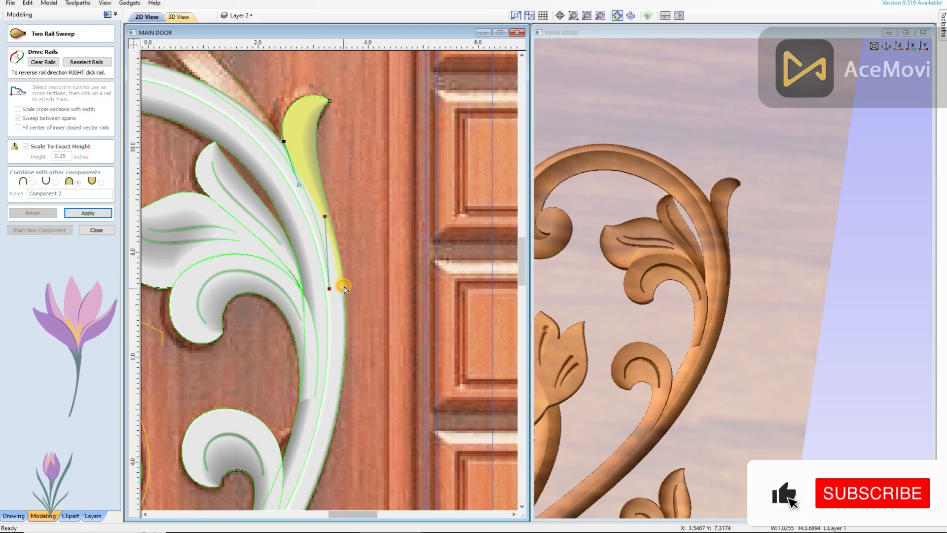
{"action": "left_click", "coordinate": [88, 213]}
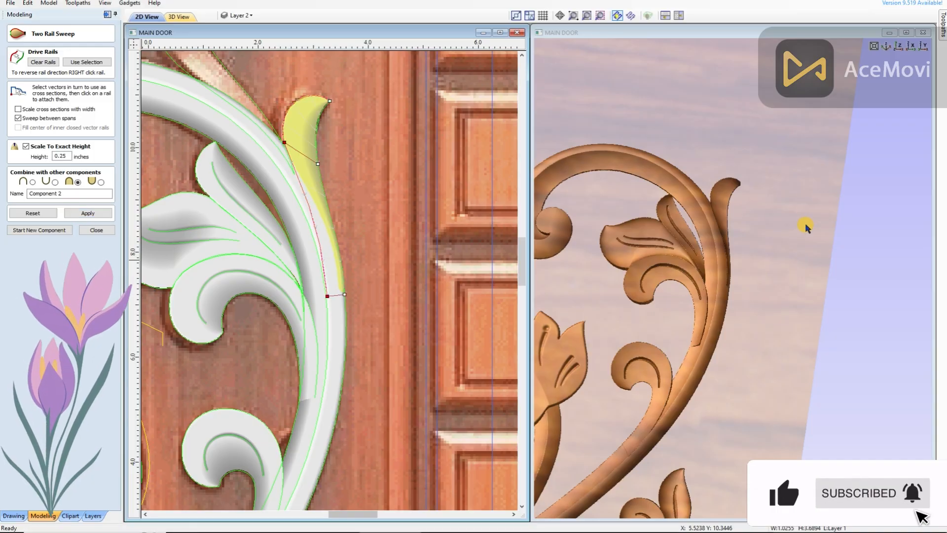
{"action": "left_click_drag", "start_coordinate": [807, 214], "coordinate": [801, 243]}
{"action": "left_click", "coordinate": [311, 195]}
{"action": "left_click", "coordinate": [89, 213]}
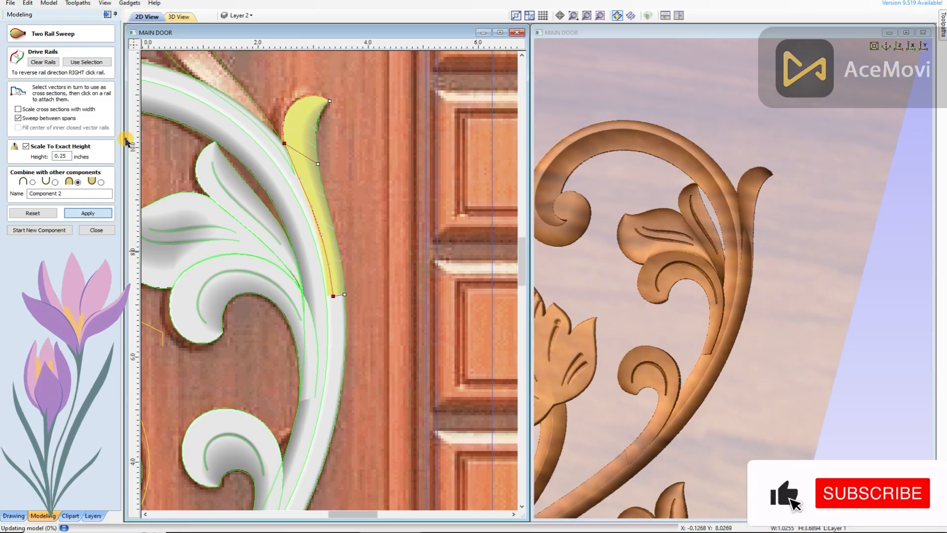
{"action": "left_click_drag", "start_coordinate": [846, 180], "coordinate": [829, 148]}
{"action": "scroll", "coordinate": [301, 171], "scroll_direction": "down", "scroll_amount": 3}
{"action": "scroll", "coordinate": [303, 171], "scroll_direction": "down", "scroll_amount": 3}
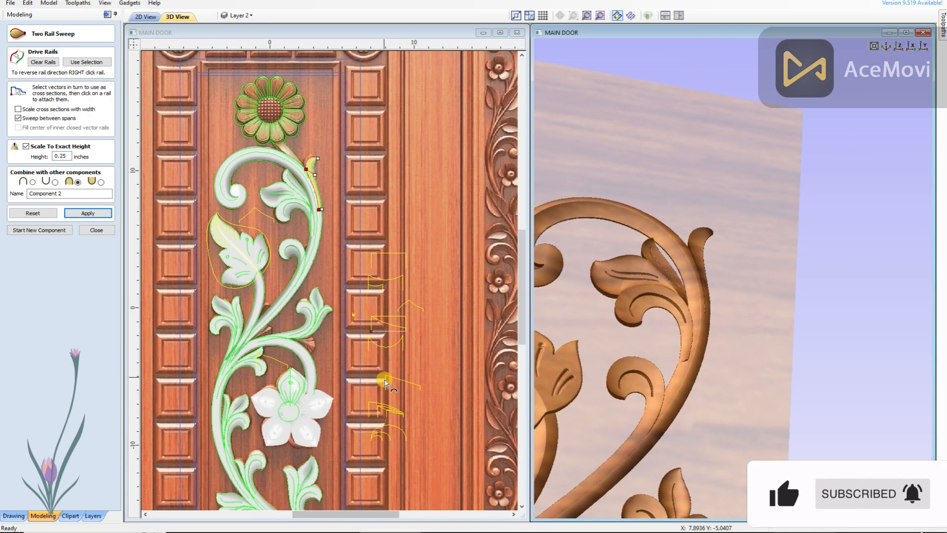
Refine the lower end of the sprout's inner rail once more, reapply the sweep and start a new component
{"action": "left_click", "coordinate": [368, 412]}
{"action": "scroll", "coordinate": [298, 235], "scroll_direction": "up", "scroll_amount": 2}
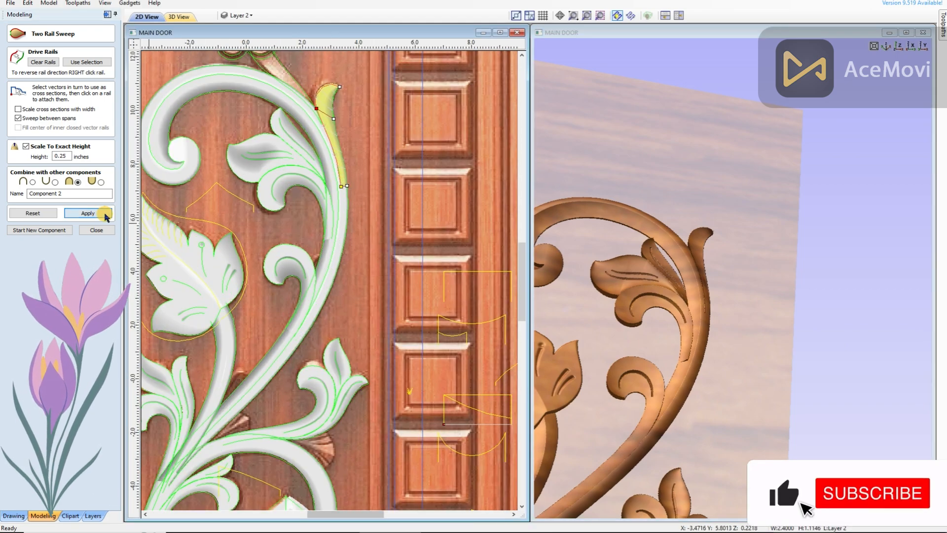
{"action": "scroll", "coordinate": [338, 175], "scroll_direction": "up", "scroll_amount": 2}
{"action": "left_click", "coordinate": [328, 221]}
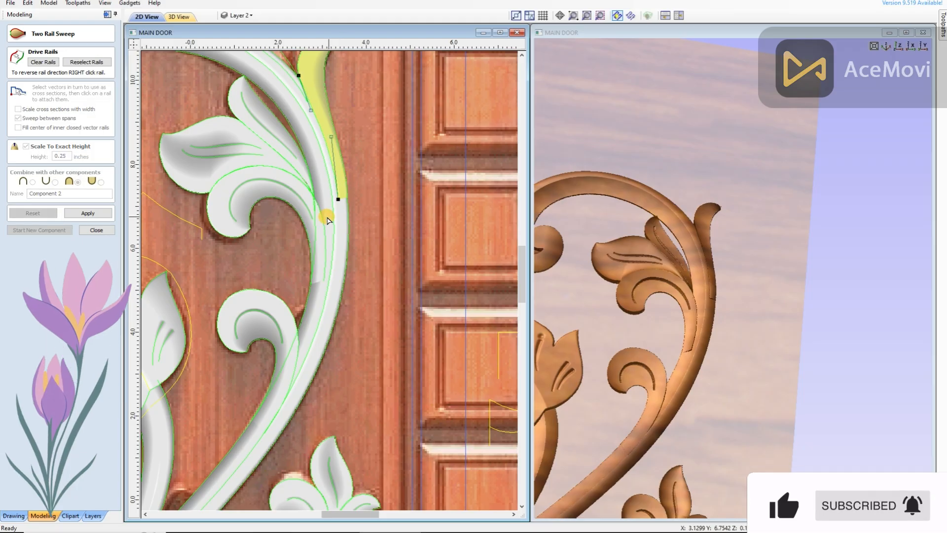
{"action": "left_click", "coordinate": [321, 225]}
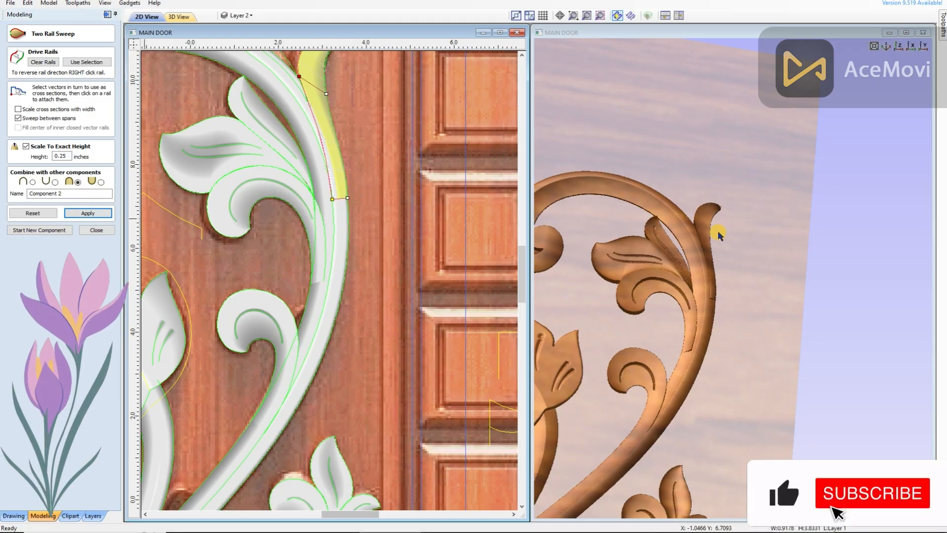
{"action": "left_click", "coordinate": [762, 292]}
{"action": "scroll", "coordinate": [282, 203], "scroll_direction": "down", "scroll_amount": 3}
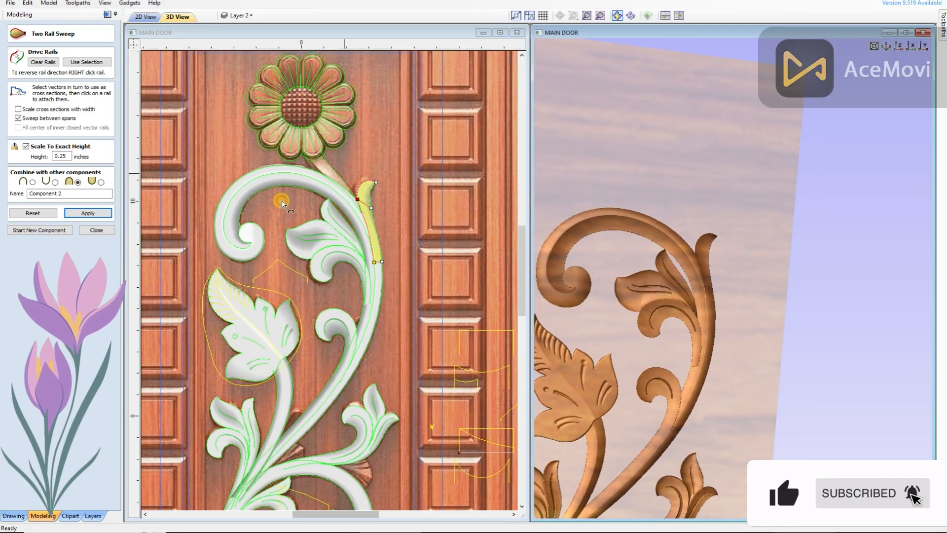
{"action": "left_click", "coordinate": [43, 229]}
{"action": "scroll", "coordinate": [178, 219], "scroll_direction": "up", "scroll_amount": 3}
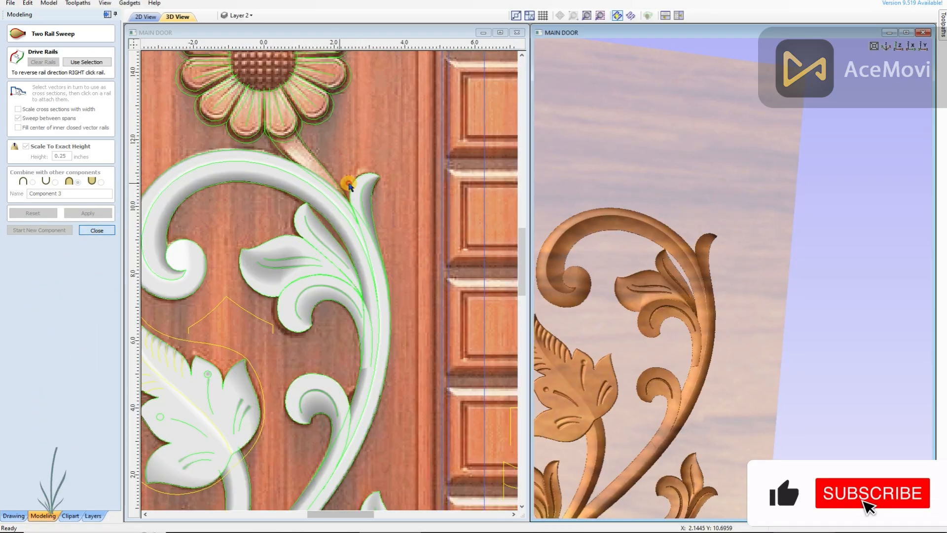
Extrude the small V-shaped profile along the sprout's vein line at a height of 0.08 inches
{"action": "left_click", "coordinate": [97, 230]}
{"action": "left_click", "coordinate": [362, 205]}
{"action": "left_click", "coordinate": [45, 42]}
{"action": "scroll", "coordinate": [381, 266], "scroll_direction": "up", "scroll_amount": 5}
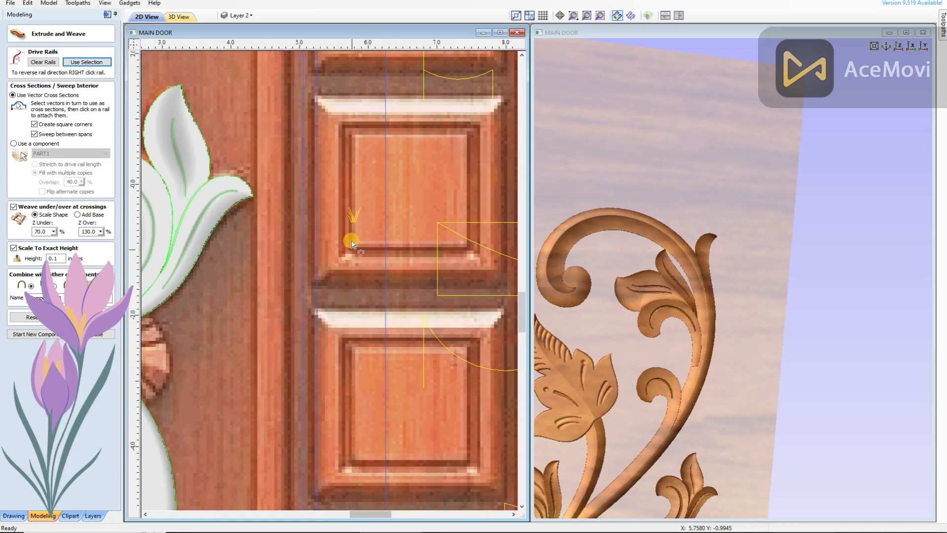
{"action": "scroll", "coordinate": [375, 260], "scroll_direction": "down", "scroll_amount": 4}
{"action": "scroll", "coordinate": [344, 83], "scroll_direction": "up", "scroll_amount": 2}
{"action": "scroll", "coordinate": [344, 83], "scroll_direction": "down", "scroll_amount": 2}
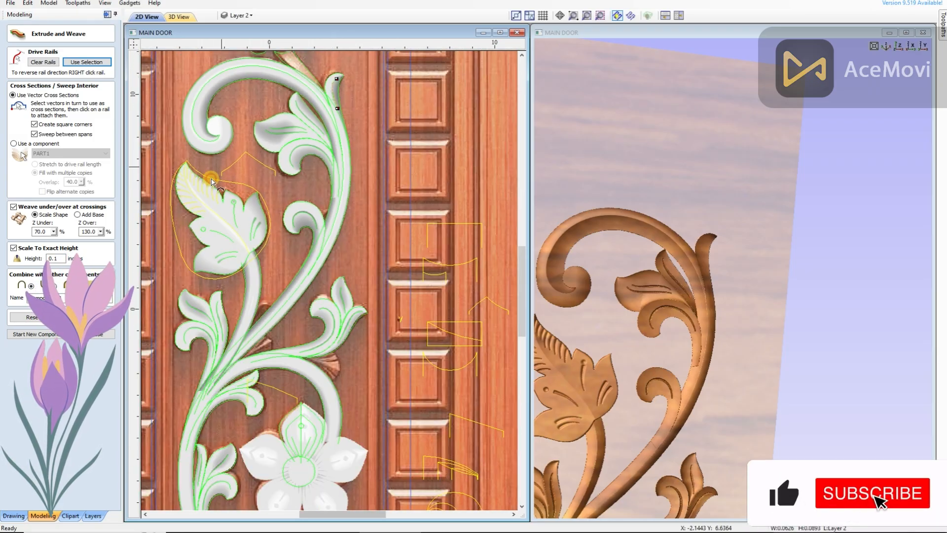
{"action": "scroll", "coordinate": [395, 243], "scroll_direction": "up", "scroll_amount": 5}
{"action": "scroll", "coordinate": [374, 354], "scroll_direction": "down", "scroll_amount": 2}
{"action": "scroll", "coordinate": [374, 354], "scroll_direction": "down", "scroll_amount": 3}
{"action": "scroll", "coordinate": [311, 98], "scroll_direction": "up", "scroll_amount": 3}
{"action": "left_click", "coordinate": [307, 81]}
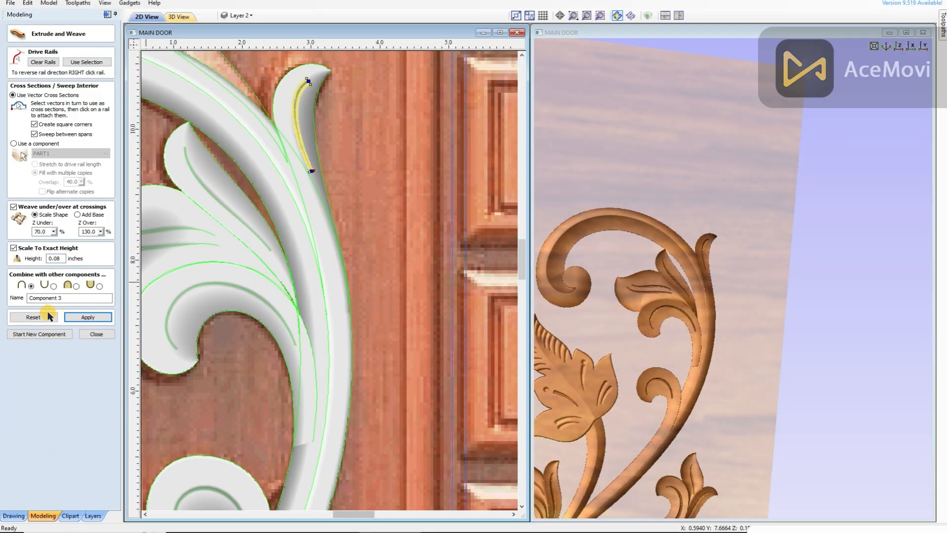
{"action": "left_click", "coordinate": [115, 334]}
Group the sprout component with its vein component
{"action": "scroll", "coordinate": [291, 108], "scroll_direction": "up", "scroll_amount": 2}
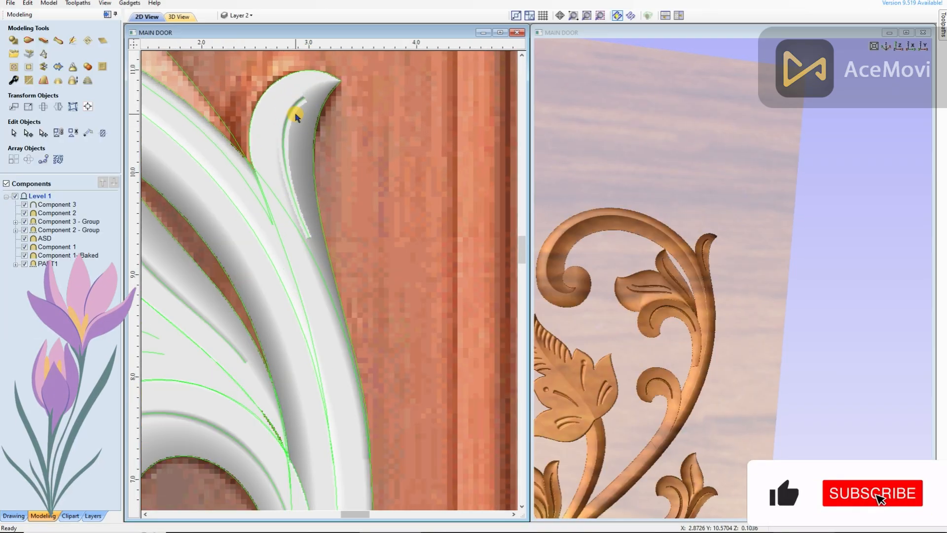
{"action": "scroll", "coordinate": [303, 106], "scroll_direction": "up", "scroll_amount": 2}
{"action": "left_click", "coordinate": [321, 86]}
{"action": "left_click", "coordinate": [315, 145], "text": "shift"}
{"action": "scroll", "coordinate": [315, 145], "scroll_direction": "down", "scroll_amount": 3}
{"action": "key", "text": "g"}
{"action": "left_click", "coordinate": [760, 212]}
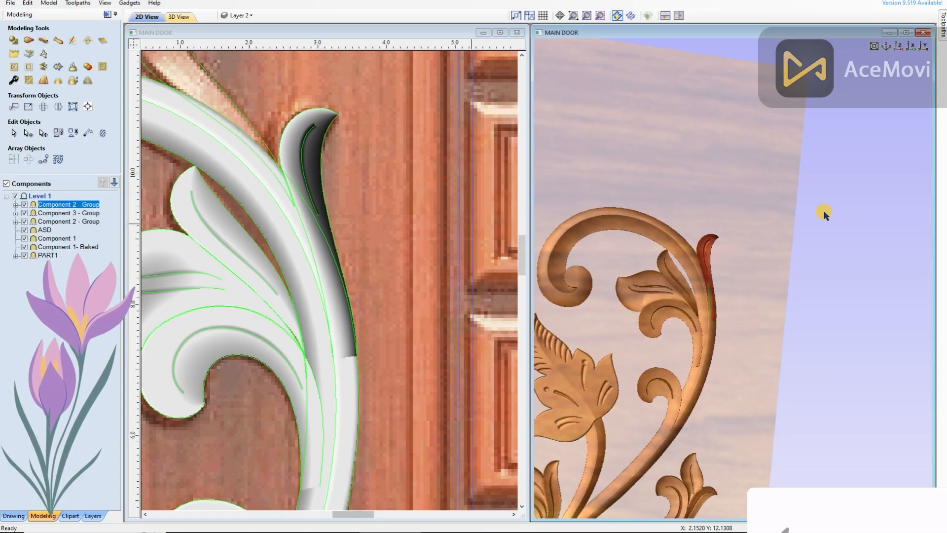
{"action": "scroll", "coordinate": [760, 213], "scroll_direction": "down", "scroll_amount": 3}
{"action": "scroll", "coordinate": [367, 219], "scroll_direction": "down", "scroll_amount": 3}
{"action": "scroll", "coordinate": [275, 121], "scroll_direction": "up", "scroll_amount": 2}
Two-rail sweep the short stem between the top flower and the main stem at 0.25 inches height in merge mode
{"action": "key", "text": "Escape"}
{"action": "scroll", "coordinate": [331, 254], "scroll_direction": "up", "scroll_amount": 3}
{"action": "left_click", "coordinate": [333, 255]}
{"action": "left_click", "coordinate": [377, 238], "text": "shift"}
{"action": "scroll", "coordinate": [376, 238], "scroll_direction": "down", "scroll_amount": 3}
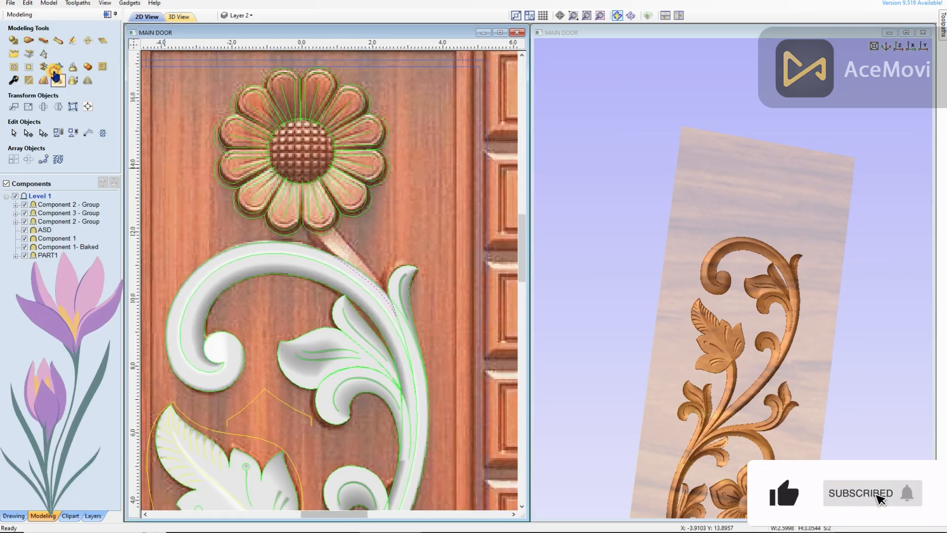
{"action": "left_click", "coordinate": [29, 40]}
{"action": "left_click", "coordinate": [85, 62]}
{"action": "scroll", "coordinate": [370, 232], "scroll_direction": "down", "scroll_amount": 3}
{"action": "scroll", "coordinate": [394, 321], "scroll_direction": "up", "scroll_amount": 2}
{"action": "scroll", "coordinate": [327, 160], "scroll_direction": "up", "scroll_amount": 1}
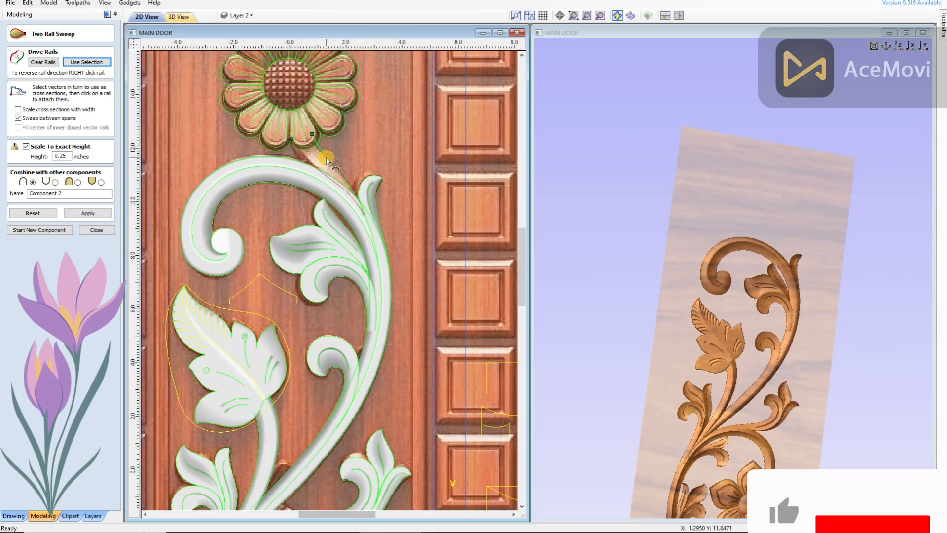
{"action": "left_click", "coordinate": [77, 181]}
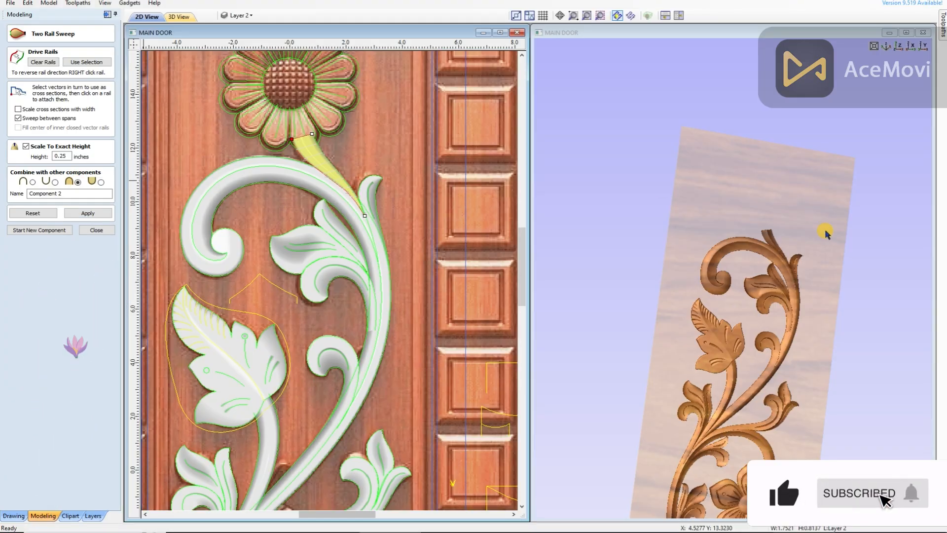
{"action": "left_click", "coordinate": [799, 222]}
{"action": "scroll", "coordinate": [799, 222], "scroll_direction": "up", "scroll_amount": 3}
{"action": "left_click_drag", "start_coordinate": [801, 222], "coordinate": [716, 209]}
{"action": "scroll", "coordinate": [715, 209], "scroll_direction": "down", "scroll_amount": 1}
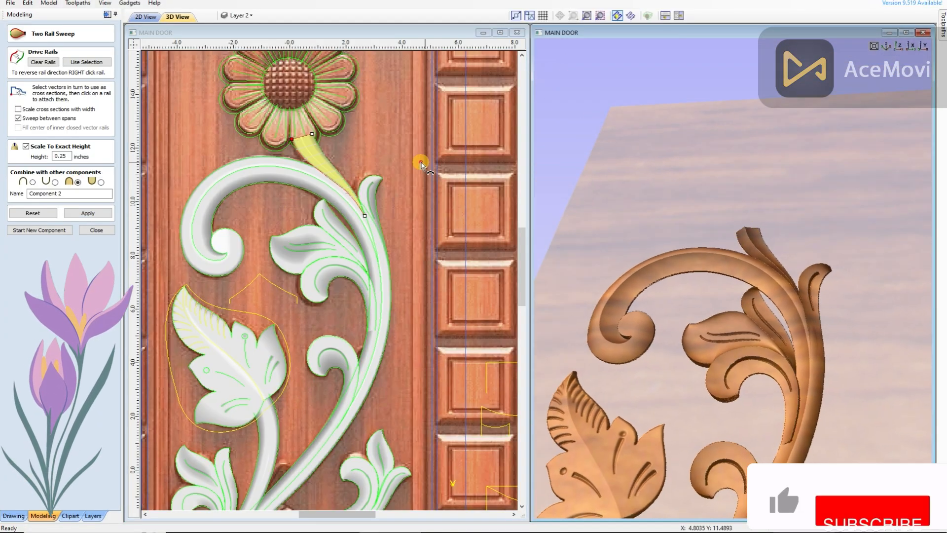
Reshape the rail on the inner side of the flower's short stem, reapply the sweep and leave the tool
{"action": "left_click", "coordinate": [349, 168]}
{"action": "scroll", "coordinate": [349, 168], "scroll_direction": "up", "scroll_amount": 2}
{"action": "left_click", "coordinate": [402, 196]}
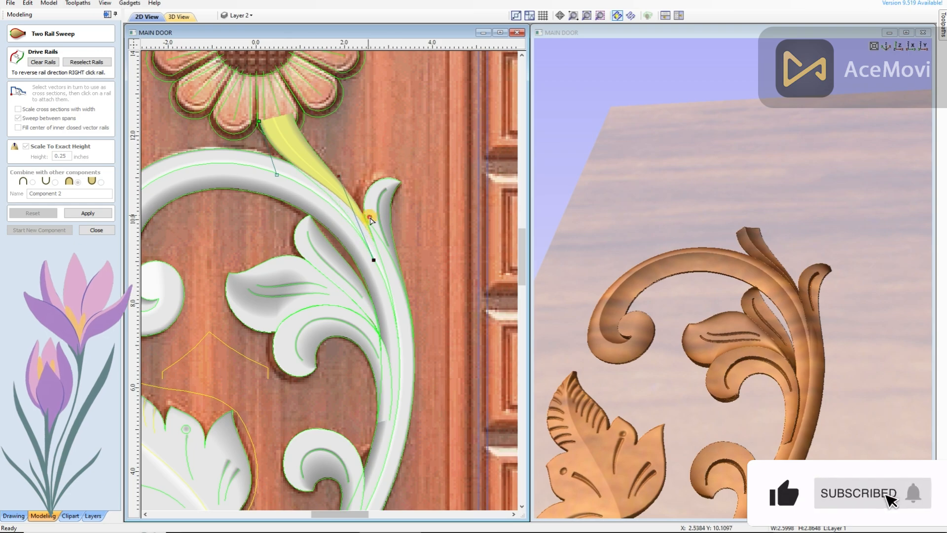
{"action": "left_click_drag", "start_coordinate": [782, 226], "coordinate": [752, 241]}
{"action": "scroll", "coordinate": [750, 242], "scroll_direction": "down", "scroll_amount": 3}
{"action": "scroll", "coordinate": [301, 215], "scroll_direction": "down", "scroll_amount": 4}
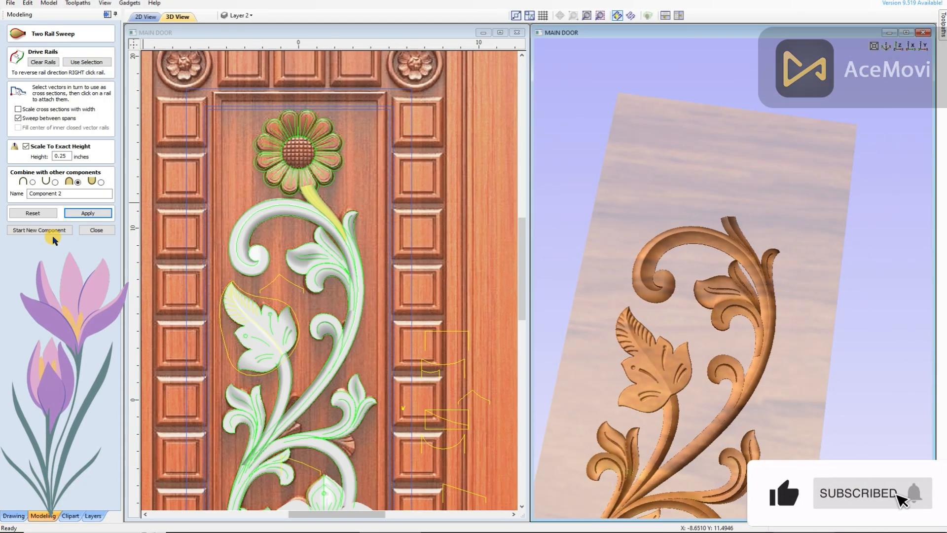
{"action": "left_click", "coordinate": [96, 230]}
{"action": "scroll", "coordinate": [311, 148], "scroll_direction": "up", "scroll_amount": 5}
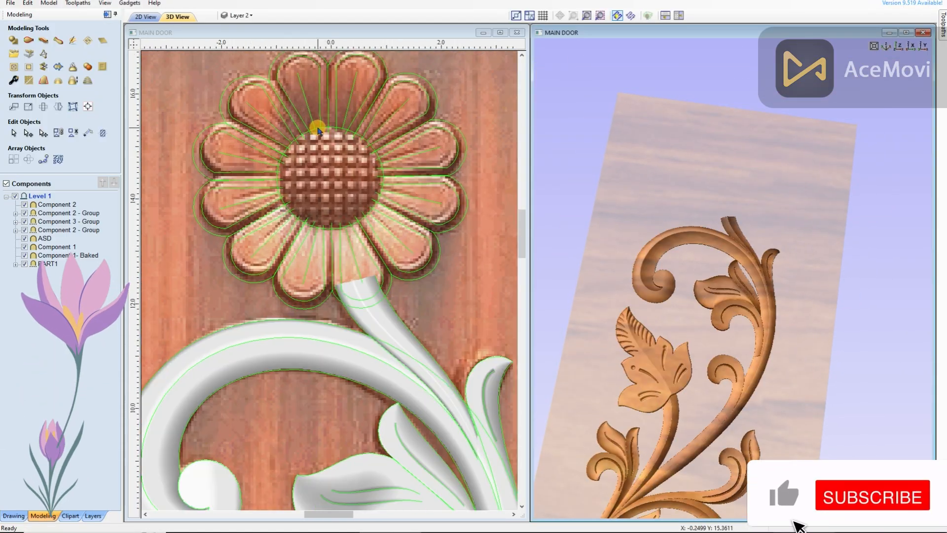
Split the outline of the petal just right of the flower's top centre at its apex and use both halves as two-rail sweep rails
{"action": "scroll", "coordinate": [329, 128], "scroll_direction": "down", "scroll_amount": 3}
{"action": "scroll", "coordinate": [410, 92], "scroll_direction": "up", "scroll_amount": 4}
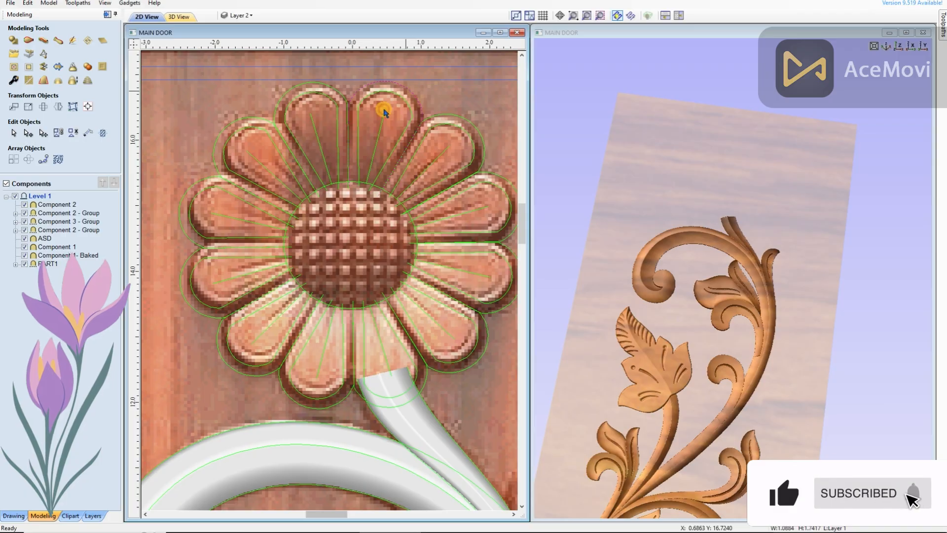
{"action": "scroll", "coordinate": [395, 133], "scroll_direction": "down", "scroll_amount": 3}
{"action": "scroll", "coordinate": [380, 118], "scroll_direction": "up", "scroll_amount": 4}
{"action": "scroll", "coordinate": [325, 149], "scroll_direction": "down", "scroll_amount": 2}
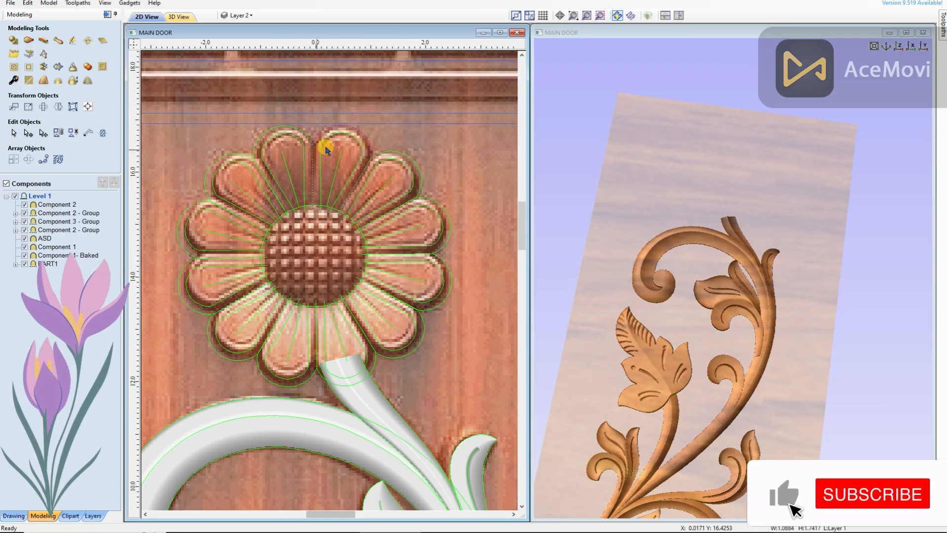
{"action": "scroll", "coordinate": [326, 149], "scroll_direction": "up", "scroll_amount": 2}
{"action": "middle_click_drag", "start_coordinate": [376, 149], "coordinate": [319, 152]}
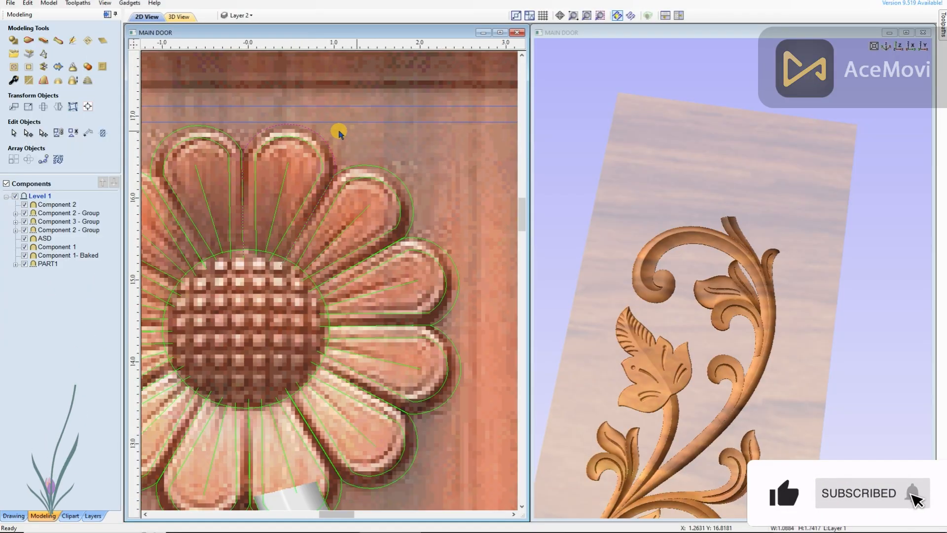
{"action": "right_click", "coordinate": [302, 129]}
{"action": "left_click", "coordinate": [350, 164]}
{"action": "left_click", "coordinate": [273, 127], "text": "shift"}
{"action": "scroll", "coordinate": [283, 143], "scroll_direction": "down", "scroll_amount": 6}
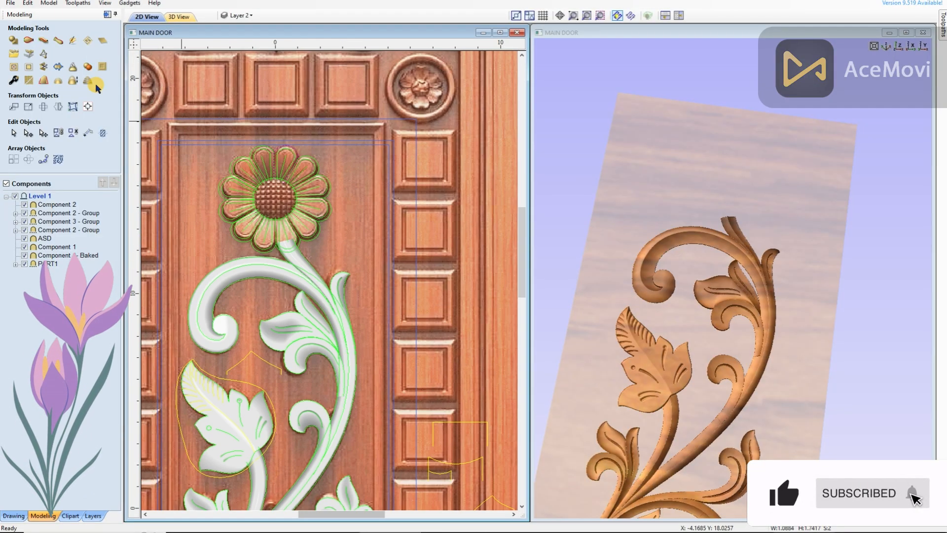
{"action": "left_click", "coordinate": [28, 41]}
{"action": "left_click", "coordinate": [87, 62]}
Attach cross-section profiles to the petal's rails and sweep the petal at 0.25 inches height in merge mode
{"action": "scroll", "coordinate": [358, 184], "scroll_direction": "down", "scroll_amount": 4}
{"action": "scroll", "coordinate": [403, 332], "scroll_direction": "up", "scroll_amount": 4}
{"action": "left_click", "coordinate": [377, 380]}
{"action": "scroll", "coordinate": [377, 379], "scroll_direction": "down", "scroll_amount": 2}
{"action": "scroll", "coordinate": [283, 69], "scroll_direction": "up", "scroll_amount": 6}
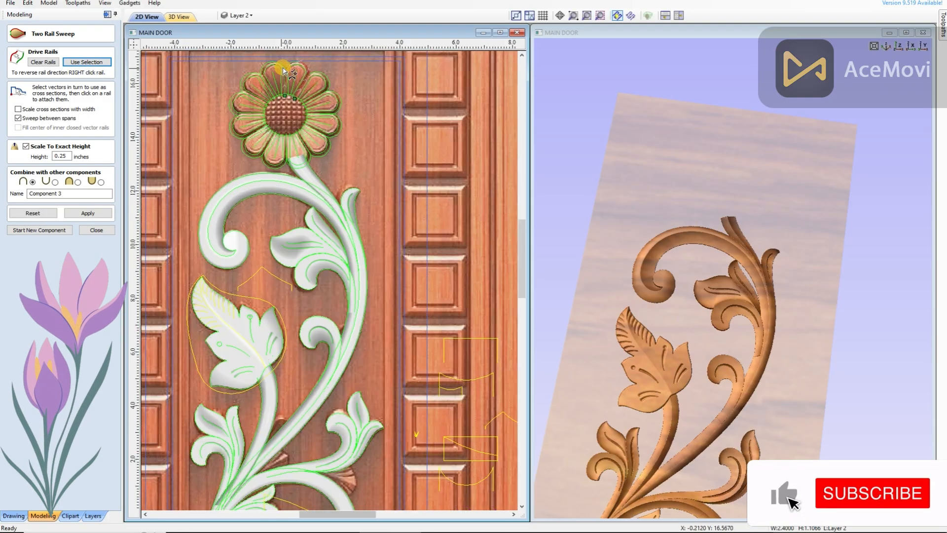
{"action": "left_click", "coordinate": [330, 67]}
{"action": "scroll", "coordinate": [307, 124], "scroll_direction": "down", "scroll_amount": 4}
{"action": "scroll", "coordinate": [436, 359], "scroll_direction": "down", "scroll_amount": 2}
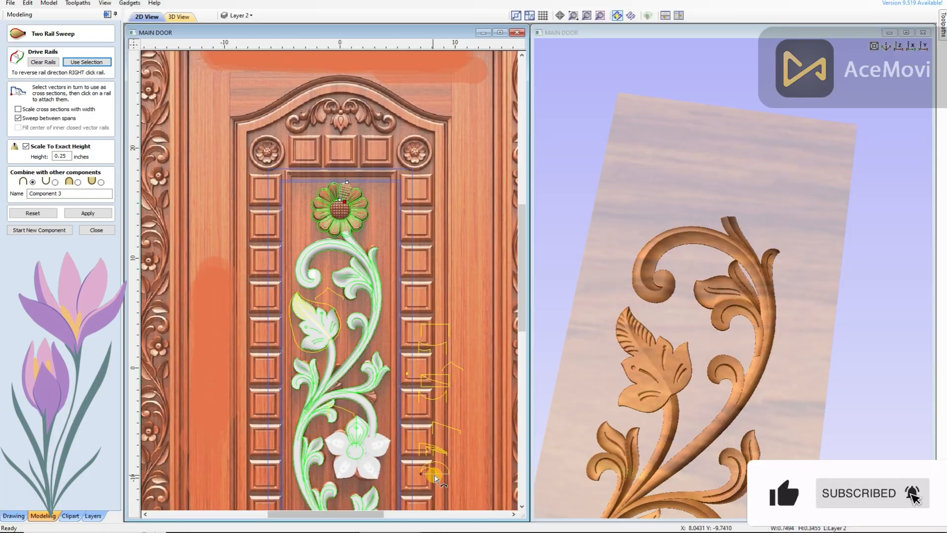
{"action": "scroll", "coordinate": [359, 190], "scroll_direction": "up", "scroll_amount": 5}
{"action": "scroll", "coordinate": [356, 355], "scroll_direction": "down", "scroll_amount": 2}
{"action": "left_click", "coordinate": [89, 212]}
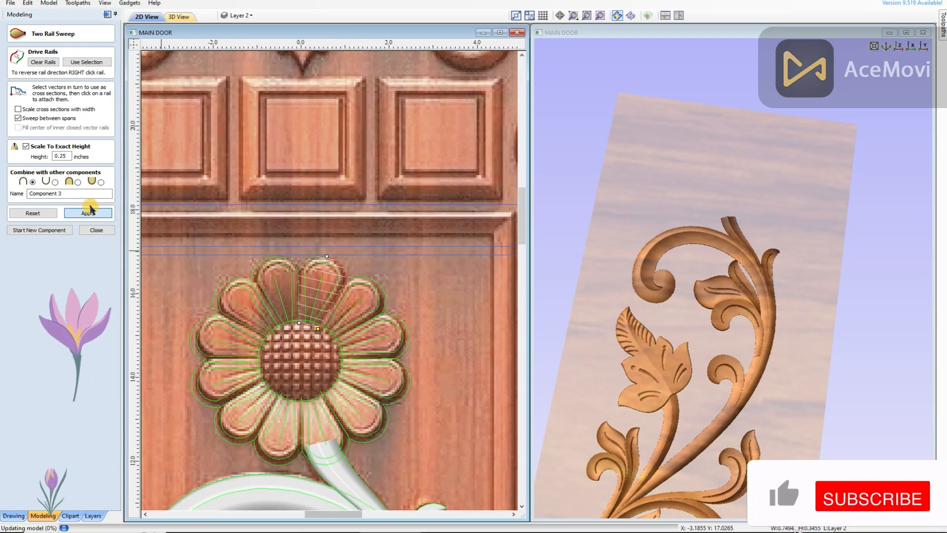
{"action": "left_click", "coordinate": [78, 183]}
{"action": "scroll", "coordinate": [339, 250], "scroll_direction": "down", "scroll_amount": 5}
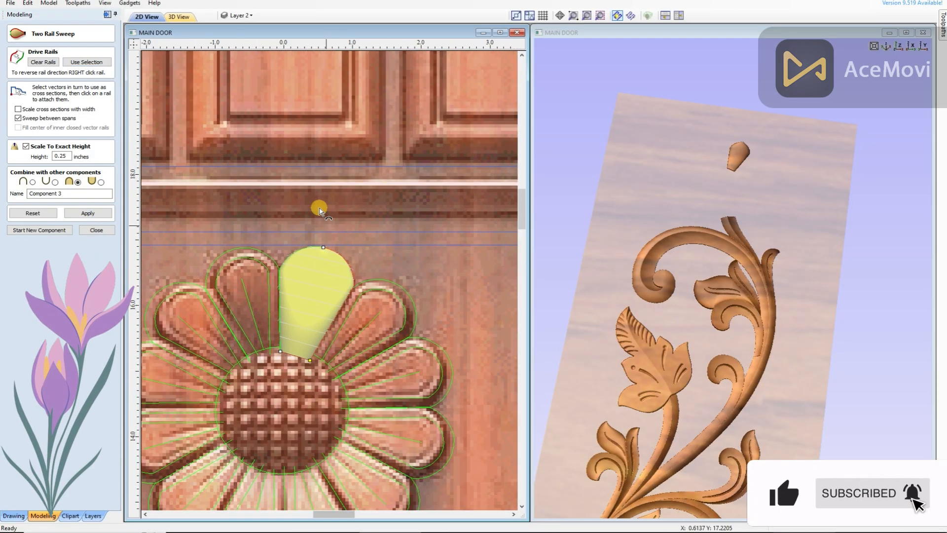
Add a cross section across the petal's widest part, reapply the two-rail sweep and leave the tool
{"action": "scroll", "coordinate": [431, 479], "scroll_direction": "up", "scroll_amount": 4}
{"action": "scroll", "coordinate": [431, 479], "scroll_direction": "down", "scroll_amount": 3}
{"action": "scroll", "coordinate": [380, 309], "scroll_direction": "up", "scroll_amount": 6}
{"action": "scroll", "coordinate": [380, 308], "scroll_direction": "down", "scroll_amount": 7}
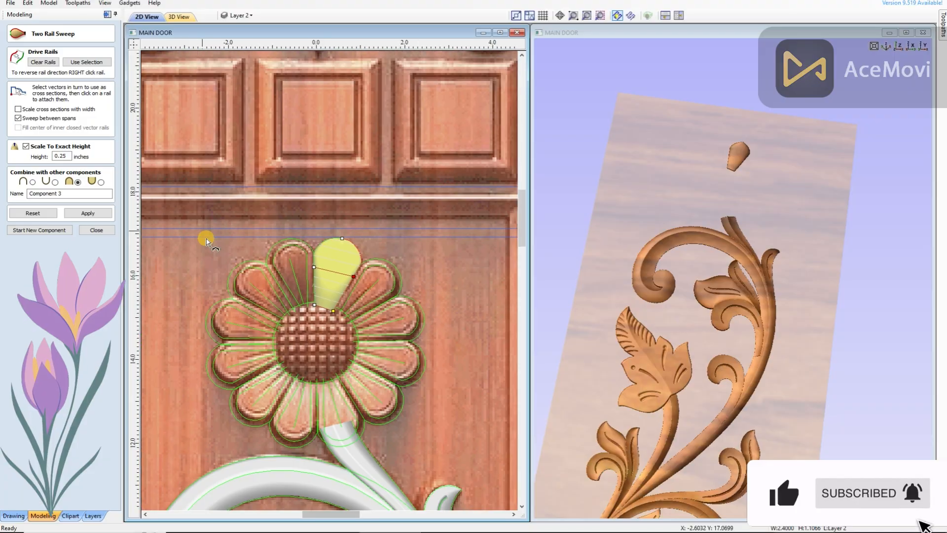
{"action": "scroll", "coordinate": [388, 330], "scroll_direction": "up", "scroll_amount": 3}
{"action": "scroll", "coordinate": [398, 374], "scroll_direction": "down", "scroll_amount": 2}
{"action": "scroll", "coordinate": [312, 63], "scroll_direction": "up", "scroll_amount": 8}
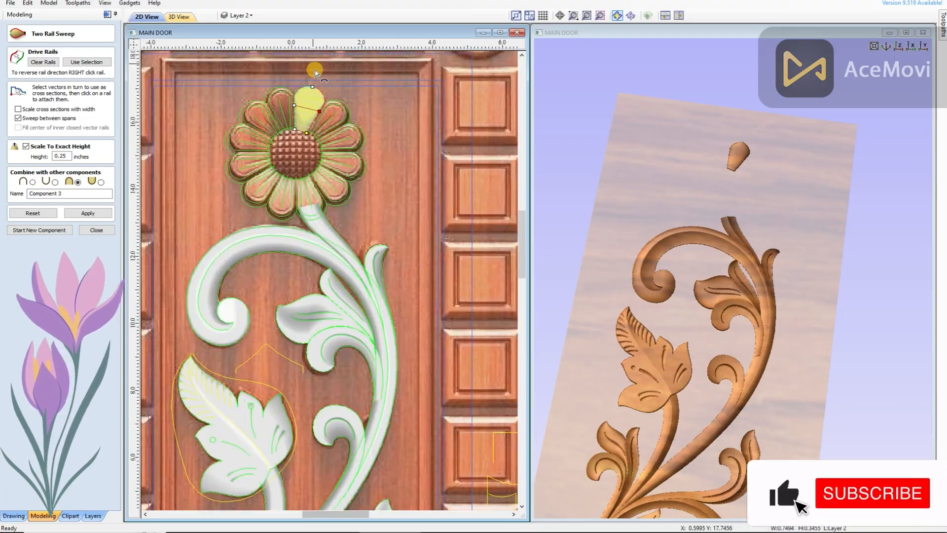
{"action": "left_click", "coordinate": [101, 183]}
{"action": "left_click_drag", "start_coordinate": [739, 265], "coordinate": [646, 265]}
{"action": "scroll", "coordinate": [224, 192], "scroll_direction": "down", "scroll_amount": 3}
{"action": "scroll", "coordinate": [315, 232], "scroll_direction": "down", "scroll_amount": 3}
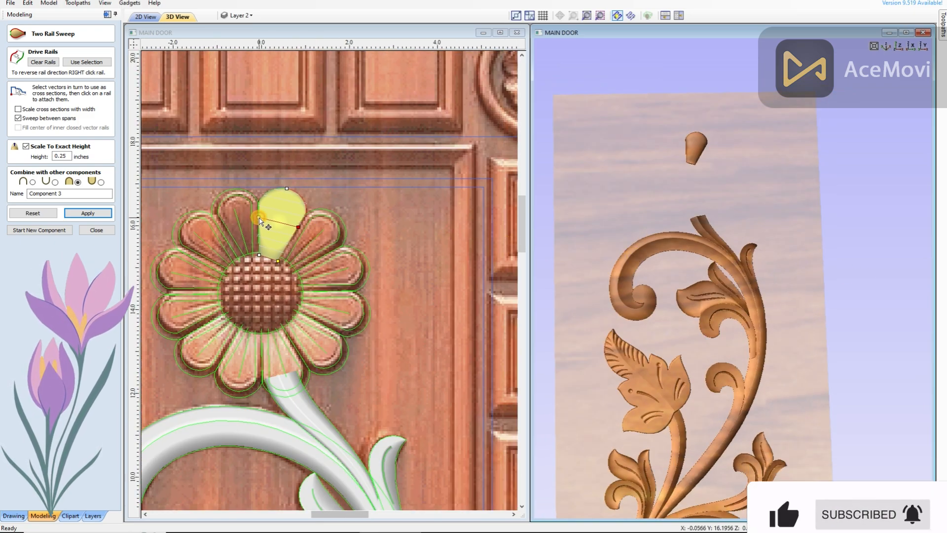
{"action": "scroll", "coordinate": [277, 227], "scroll_direction": "up", "scroll_amount": 2}
{"action": "left_click", "coordinate": [89, 213]}
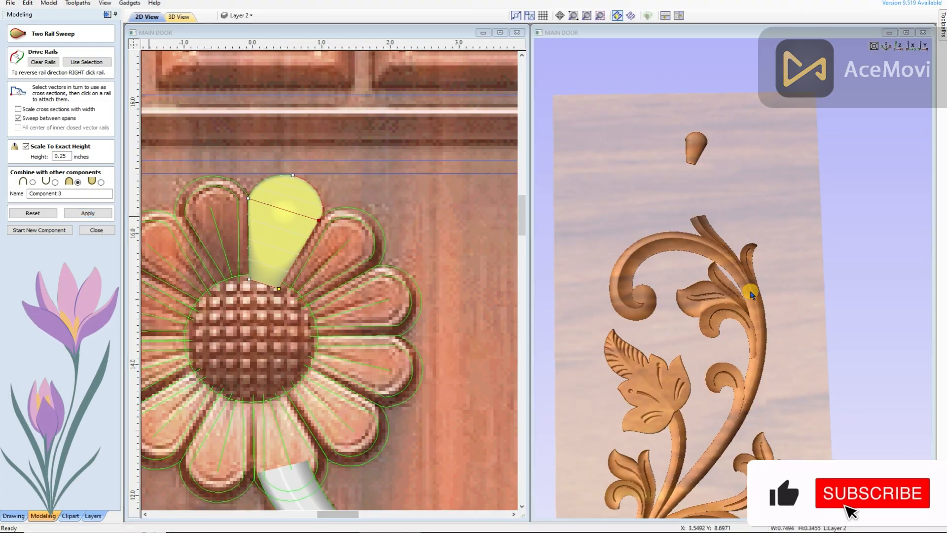
{"action": "left_click", "coordinate": [97, 230]}
Extrude the small V-shaped profile along the petal's inner contour and centre vein line at a height of 0.08 inches
{"action": "scroll", "coordinate": [296, 182], "scroll_direction": "up", "scroll_amount": 2}
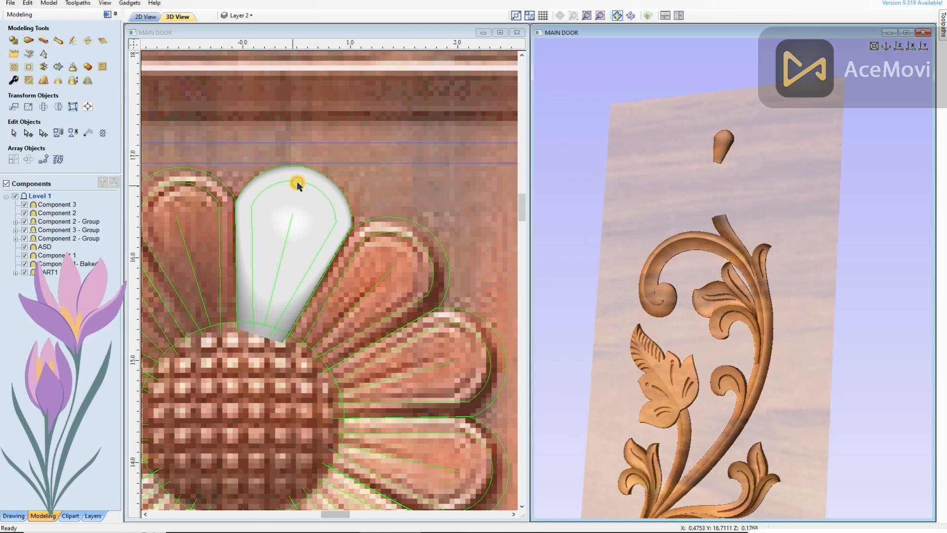
{"action": "scroll", "coordinate": [296, 224], "scroll_direction": "down", "scroll_amount": 2}
{"action": "left_click", "coordinate": [88, 62]}
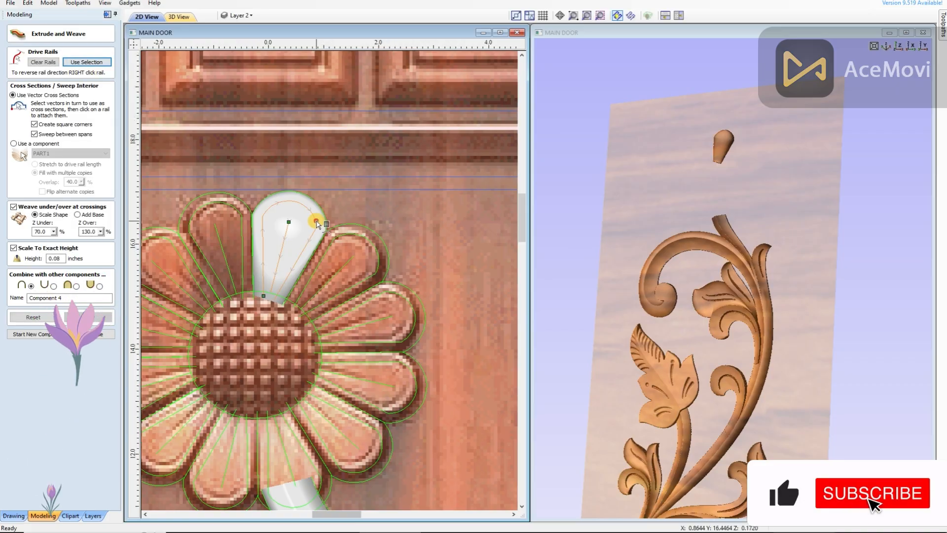
{"action": "scroll", "coordinate": [318, 221], "scroll_direction": "down", "scroll_amount": 4}
{"action": "scroll", "coordinate": [389, 458], "scroll_direction": "up", "scroll_amount": 4}
{"action": "left_click", "coordinate": [384, 396]}
{"action": "scroll", "coordinate": [383, 396], "scroll_direction": "down", "scroll_amount": 3}
{"action": "scroll", "coordinate": [390, 414], "scroll_direction": "up", "scroll_amount": 6}
{"action": "scroll", "coordinate": [379, 285], "scroll_direction": "down", "scroll_amount": 3}
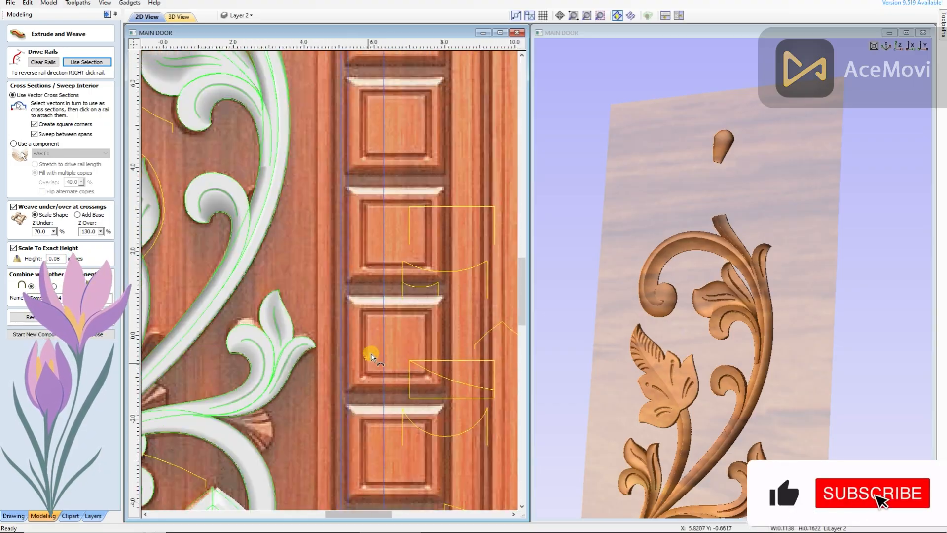
{"action": "scroll", "coordinate": [326, 96], "scroll_direction": "up", "scroll_amount": 6}
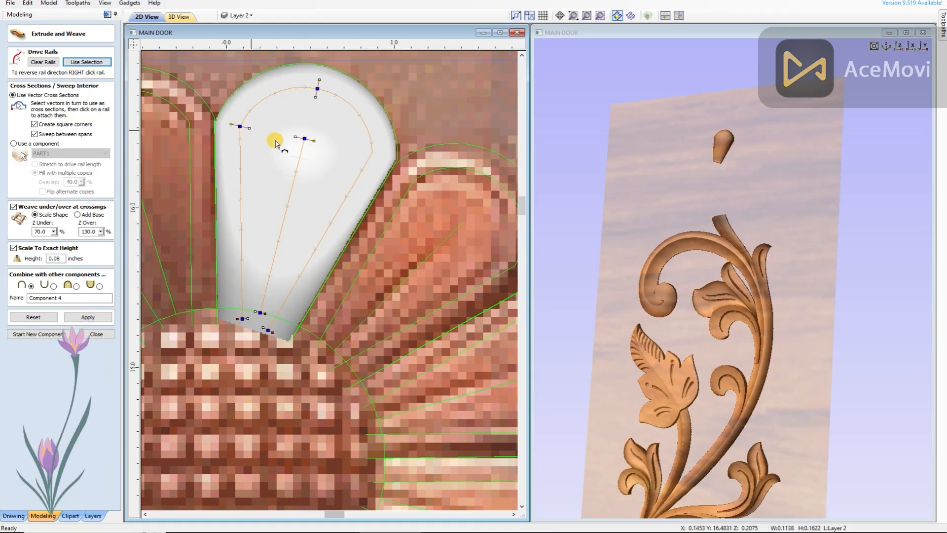
{"action": "left_click", "coordinate": [89, 317]}
Extend the petal's centre vein line slightly toward its base, reload the rails, reapply the extrusion and leave the tool
{"action": "left_click_drag", "start_coordinate": [712, 229], "coordinate": [782, 362]}
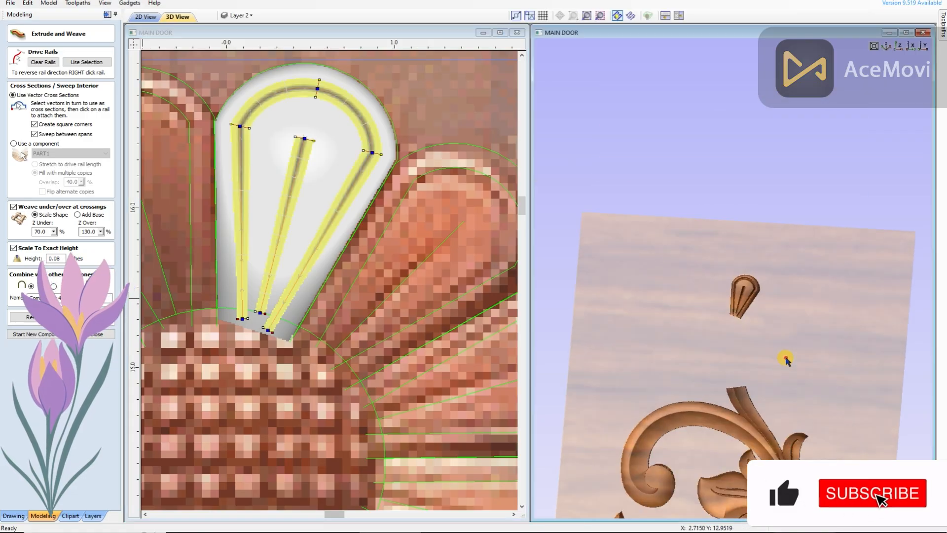
{"action": "scroll", "coordinate": [799, 330], "scroll_direction": "up", "scroll_amount": 4}
{"action": "left_click_drag", "start_coordinate": [811, 312], "coordinate": [767, 281]}
{"action": "left_click", "coordinate": [307, 229]}
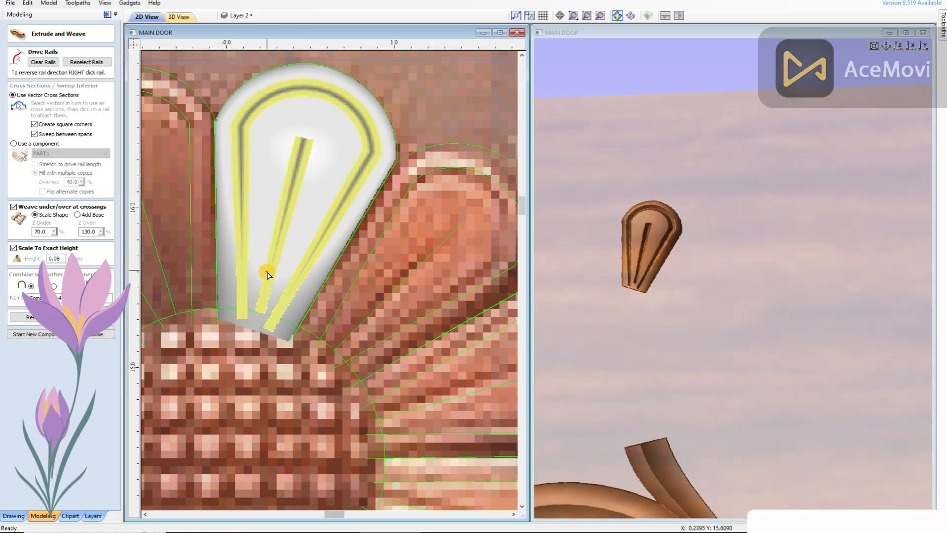
{"action": "left_click", "coordinate": [86, 63]}
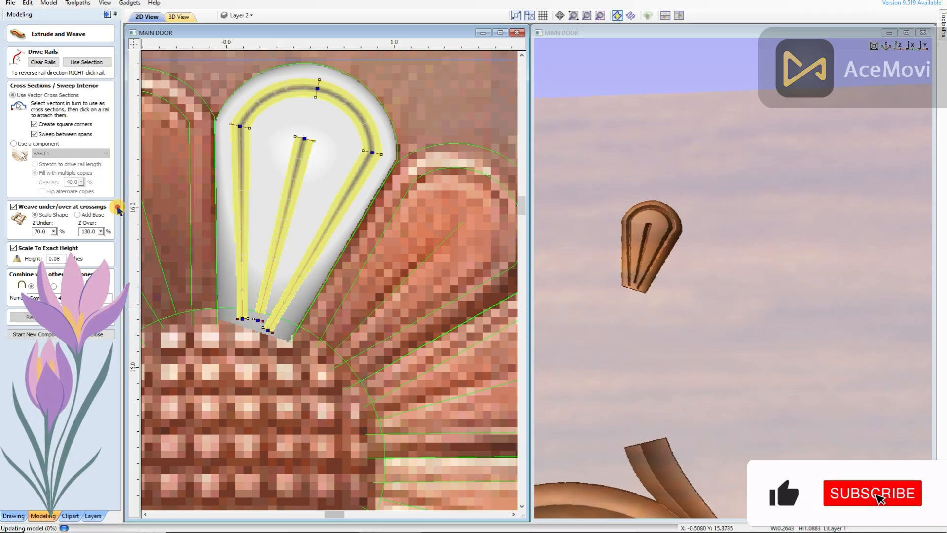
{"action": "left_click_drag", "start_coordinate": [717, 251], "coordinate": [728, 251]}
{"action": "left_click", "coordinate": [59, 337]}
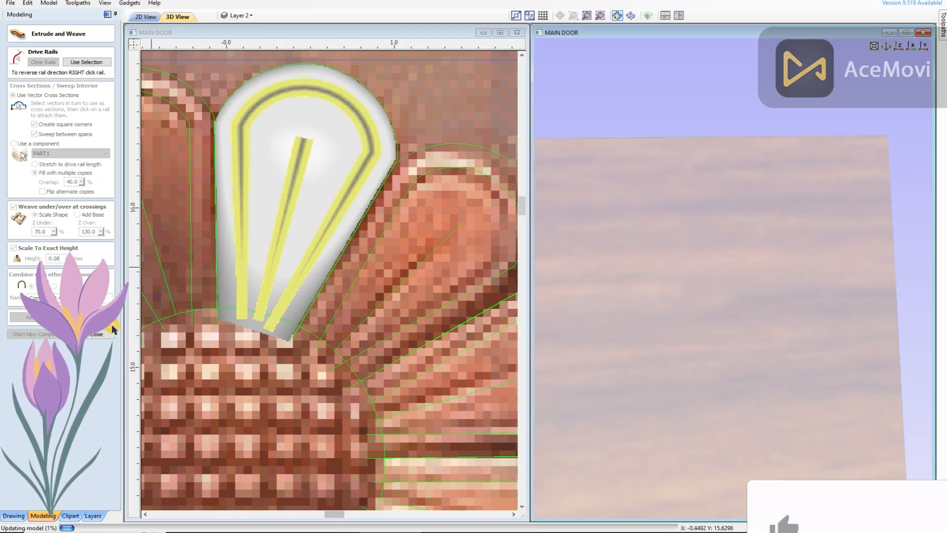
{"action": "left_click", "coordinate": [96, 335]}
Bake the petal and its vein component together and smooth them with the Sculpting brush at diameter 157, strength 45 and smoothness 70
{"action": "scroll", "coordinate": [307, 139], "scroll_direction": "up", "scroll_amount": 3}
{"action": "left_click", "coordinate": [304, 159]}
{"action": "left_click", "coordinate": [385, 155], "text": "shift"}
{"action": "scroll", "coordinate": [385, 155], "scroll_direction": "down", "scroll_amount": 4}
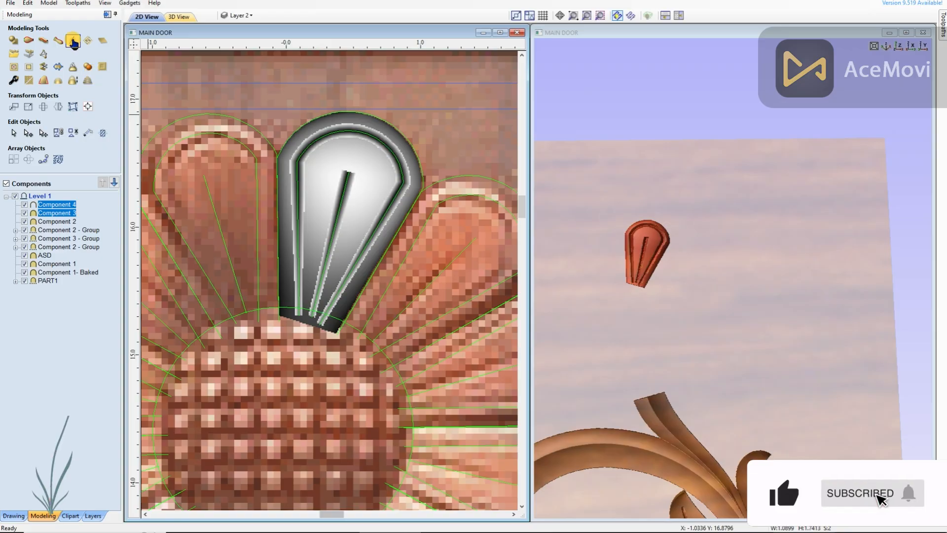
{"action": "left_click", "coordinate": [73, 40]}
{"action": "left_click", "coordinate": [452, 284]}
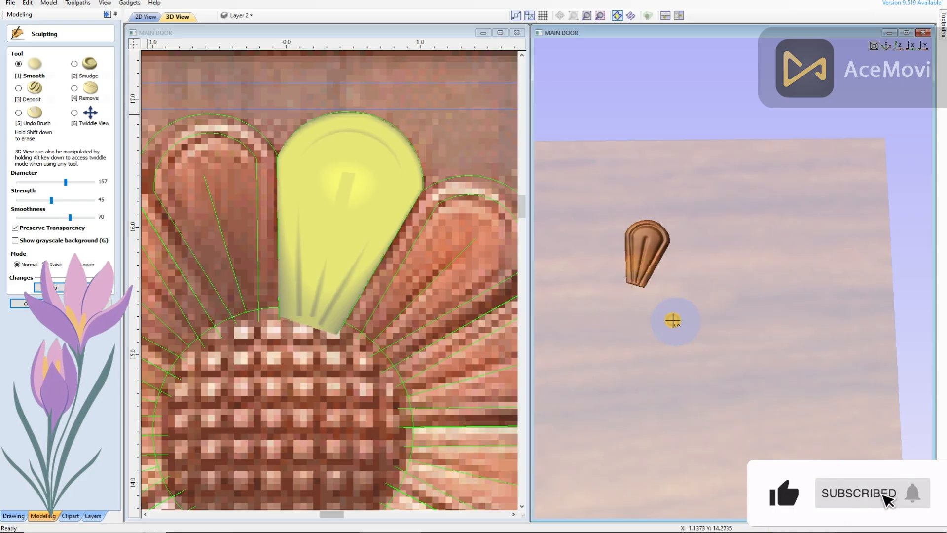
{"action": "left_click", "coordinate": [12, 304]}
Create a circle about 5.35 inches in diameter around the flower, concentric with its centre circle
{"action": "scroll", "coordinate": [370, 236], "scroll_direction": "down", "scroll_amount": 3}
{"action": "scroll", "coordinate": [373, 236], "scroll_direction": "up", "scroll_amount": 3}
{"action": "scroll", "coordinate": [374, 236], "scroll_direction": "down", "scroll_amount": 3}
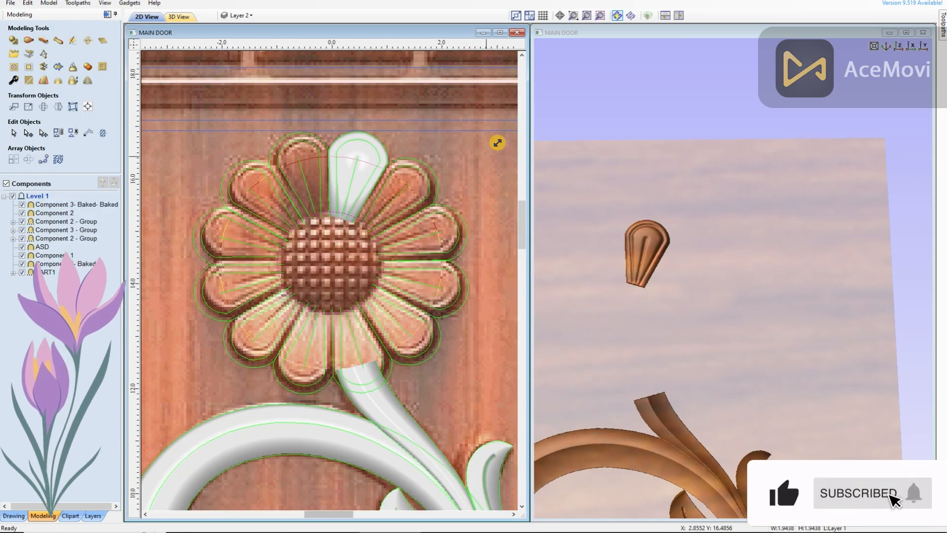
Try a grouped circular copy of the petal around the flower's centre with 12 items over a total angle of 360 degrees
{"action": "left_click", "coordinate": [362, 170]}
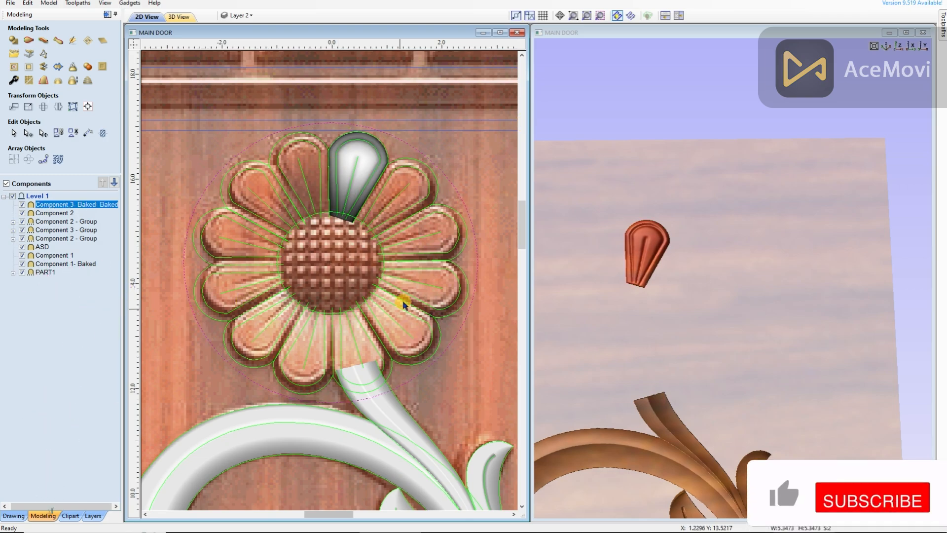
{"action": "left_click", "coordinate": [29, 160]}
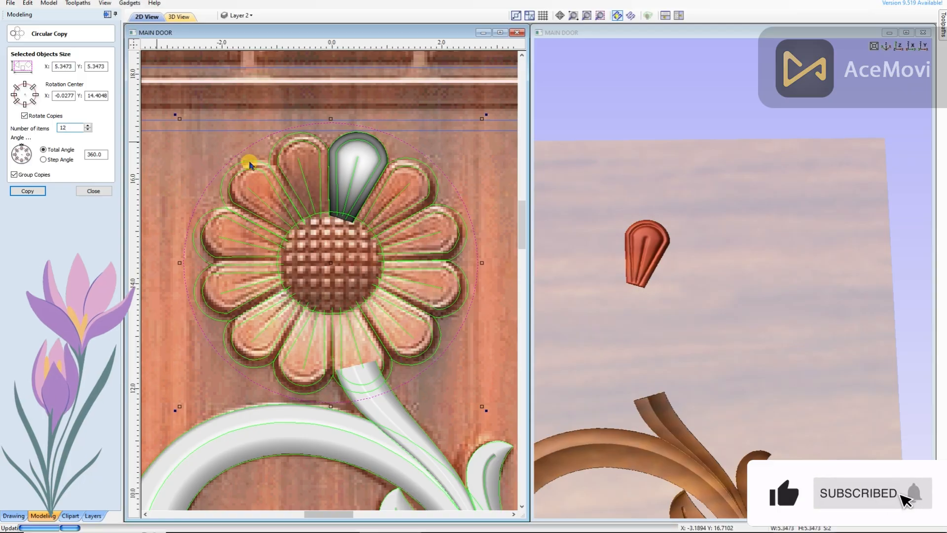
{"action": "key", "text": "Return"}
{"action": "scroll", "coordinate": [760, 223], "scroll_direction": "down", "scroll_amount": 3}
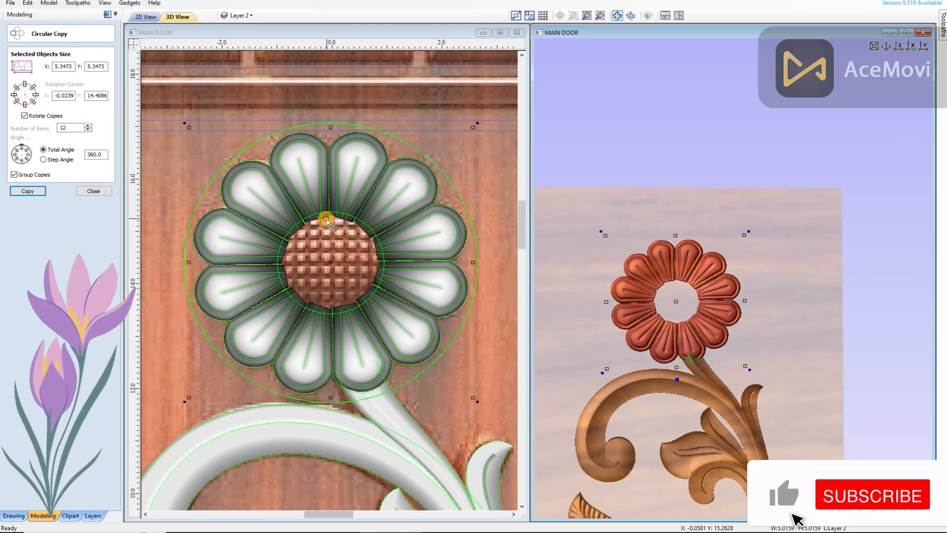
Undo the circular copy of the petal and stretch the single petal slightly wider
{"action": "key", "text": "ctrl+z"}
{"action": "left_click", "coordinate": [94, 192]}
{"action": "scroll", "coordinate": [345, 170], "scroll_direction": "up", "scroll_amount": 2}
{"action": "left_click", "coordinate": [332, 174]}
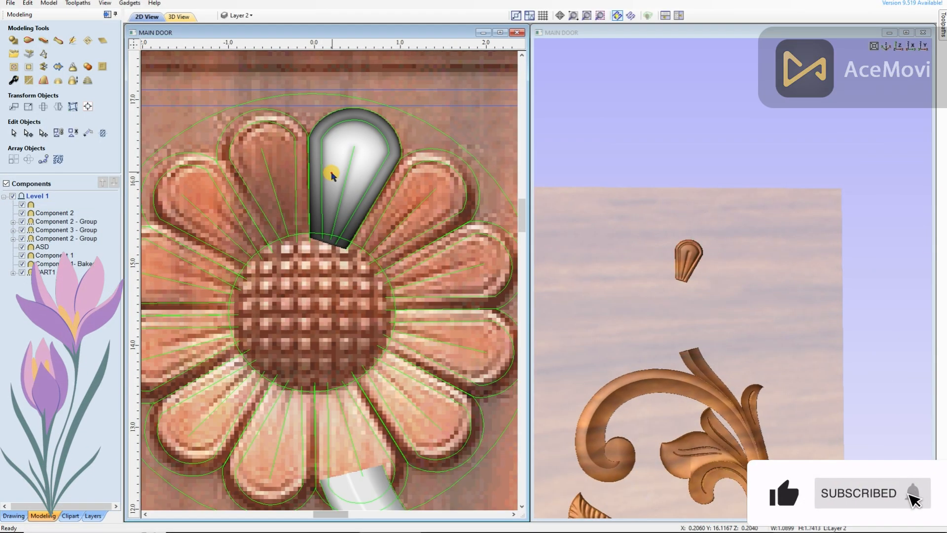
{"action": "scroll", "coordinate": [379, 184], "scroll_direction": "up", "scroll_amount": 3}
{"action": "scroll", "coordinate": [379, 185], "scroll_direction": "up", "scroll_amount": 2}
{"action": "scroll", "coordinate": [375, 197], "scroll_direction": "down", "scroll_amount": 4}
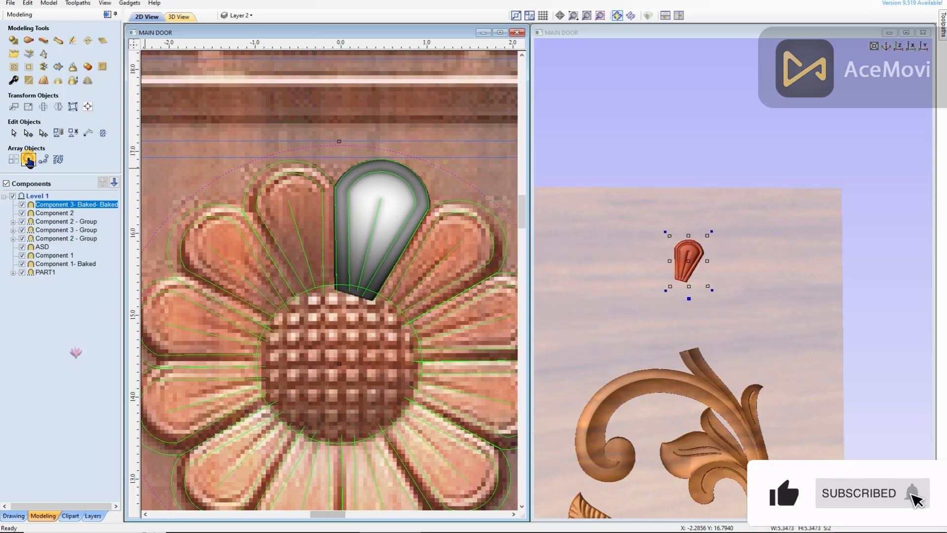
Circular-copy the widened petal together with the surrounding circle as 12 grouped, rotated items over 360 degrees, and leave the tool
{"action": "left_click", "coordinate": [29, 161]}
{"action": "left_click", "coordinate": [27, 191]}
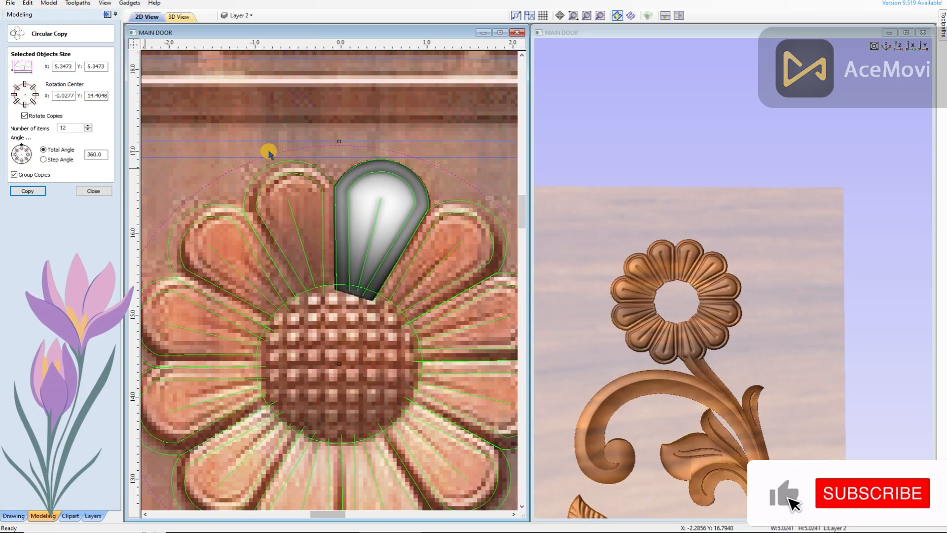
{"action": "left_click", "coordinate": [669, 197]}
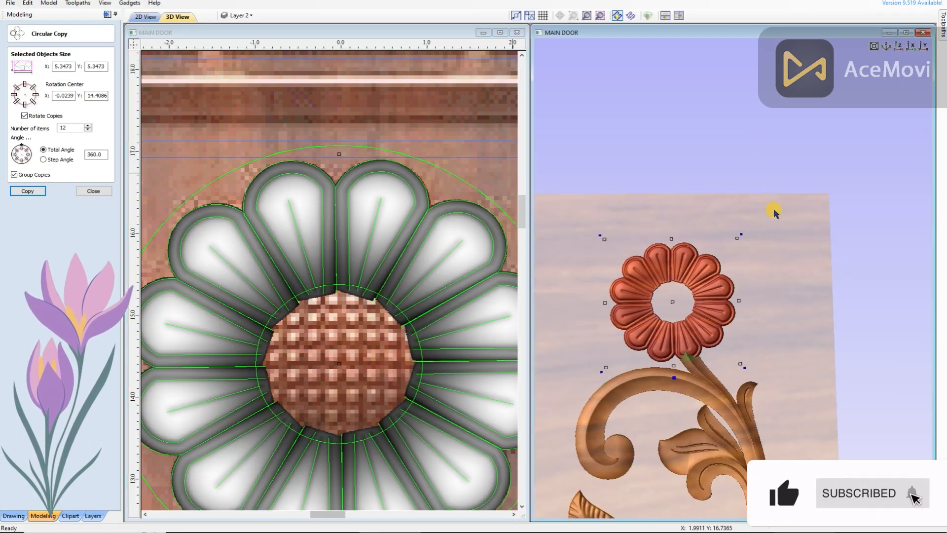
{"action": "scroll", "coordinate": [845, 304], "scroll_direction": "up", "scroll_amount": 3}
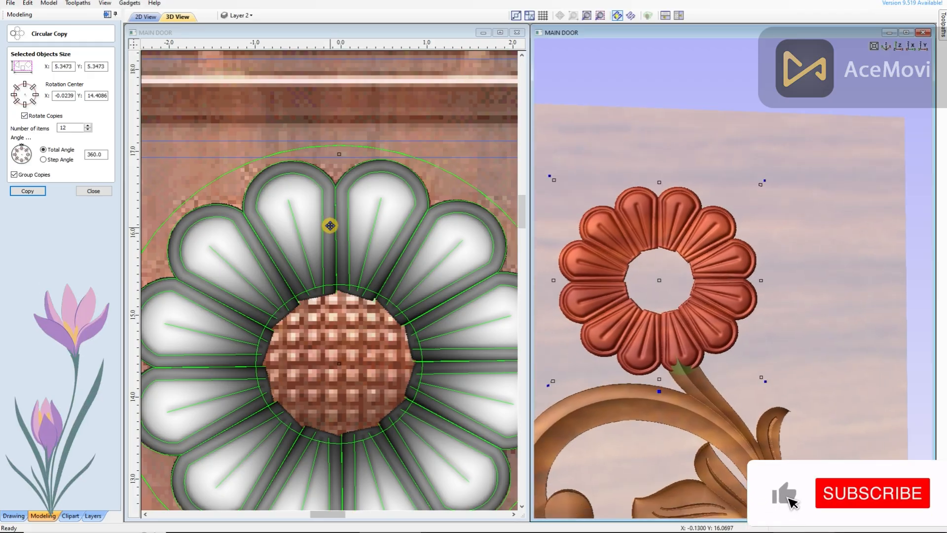
{"action": "left_click_drag", "start_coordinate": [831, 386], "coordinate": [740, 351]}
{"action": "left_click", "coordinate": [90, 192]}
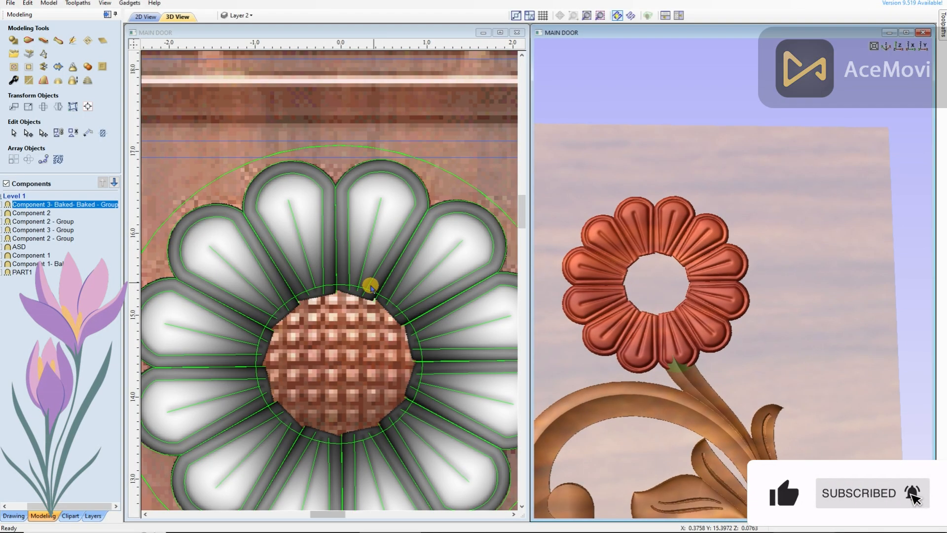
Undo the last circular copy of the petal around the flower's centre
{"action": "left_click", "coordinate": [349, 280]}
{"action": "scroll", "coordinate": [410, 295], "scroll_direction": "up", "scroll_amount": 1}
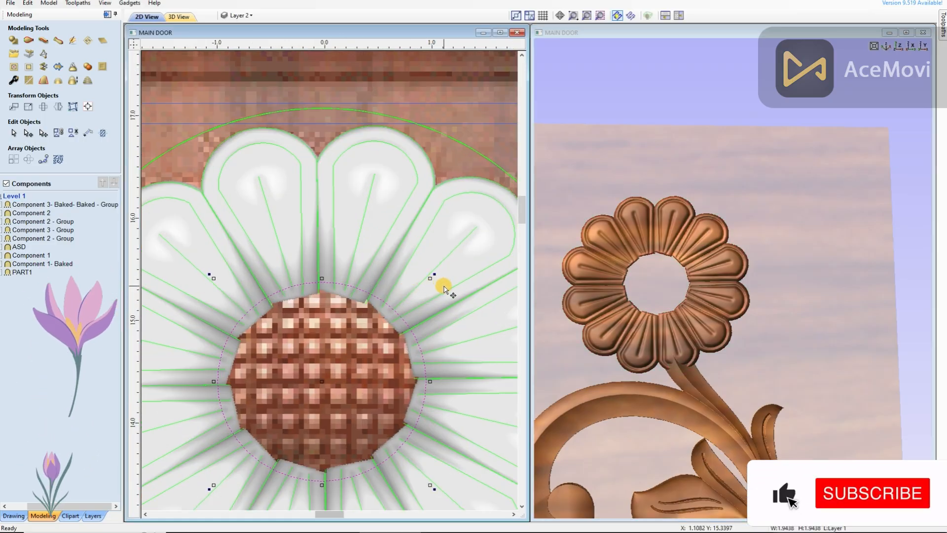
{"action": "mouse_move", "coordinate": [841, 323]}
{"action": "left_mouse_down"}
{"action": "mouse_move", "coordinate": [638, 315]}
{"action": "mouse_move", "coordinate": [732, 306]}
{"action": "mouse_move", "coordinate": [755, 323]}
{"action": "left_mouse_up"}
{"action": "left_click", "coordinate": [348, 183]}
{"action": "scroll", "coordinate": [350, 183], "scroll_direction": "down", "scroll_amount": 1}
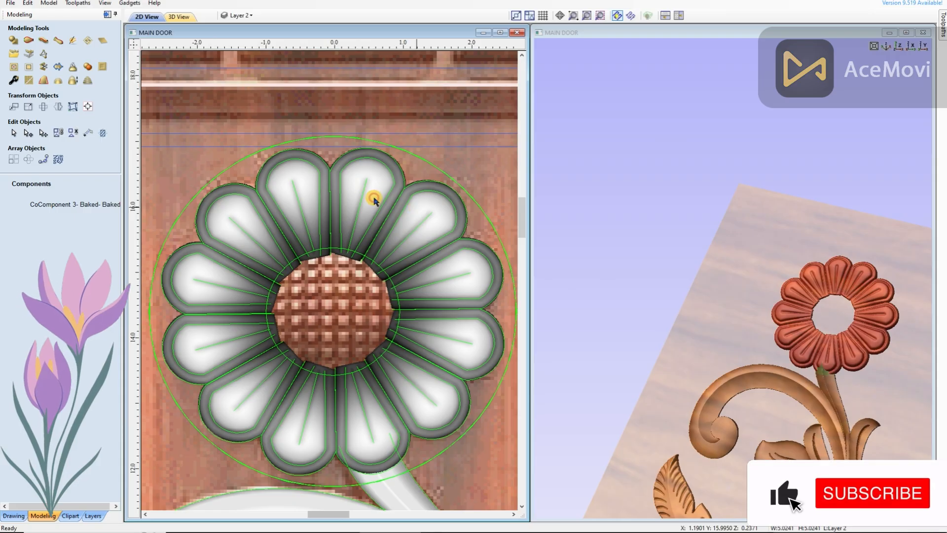
{"action": "left_click", "coordinate": [361, 196]}
{"action": "left_click", "coordinate": [353, 184]}
{"action": "scroll", "coordinate": [423, 245], "scroll_direction": "up", "scroll_amount": 1}
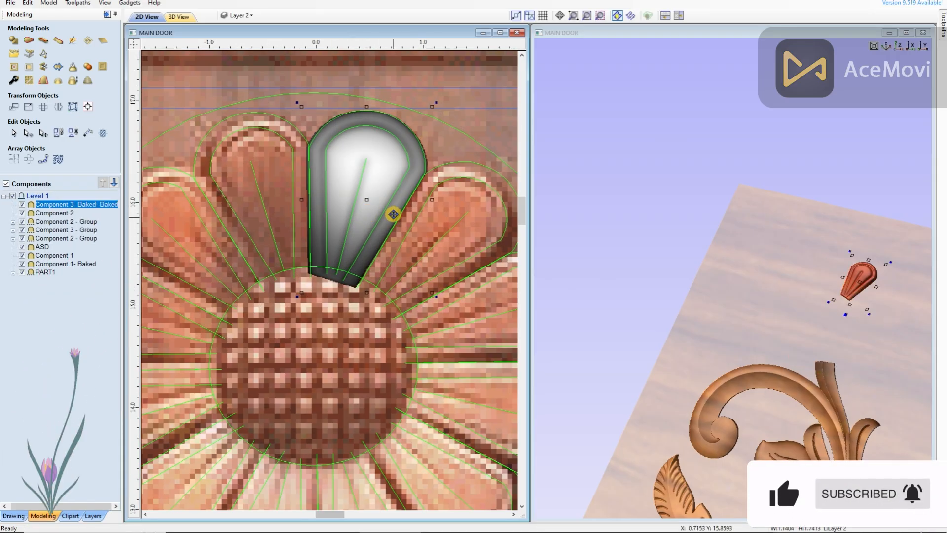
Undo the single petal's baking and its carved vein grooves
{"action": "left_click", "coordinate": [388, 250]}
{"action": "scroll", "coordinate": [397, 250], "scroll_direction": "up", "scroll_amount": 1}
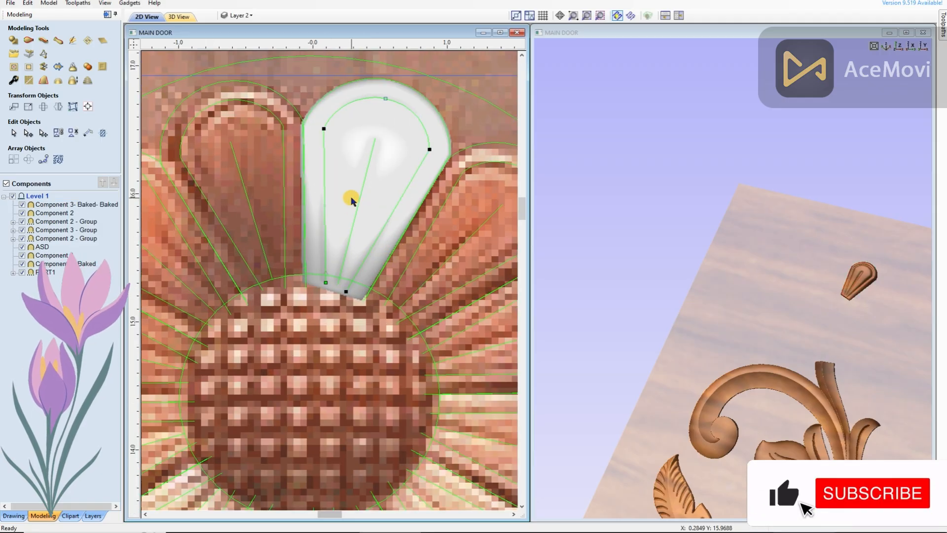
{"action": "scroll", "coordinate": [352, 201], "scroll_direction": "down", "scroll_amount": 1}
{"action": "left_click_drag", "start_coordinate": [740, 365], "coordinate": [380, 191]}
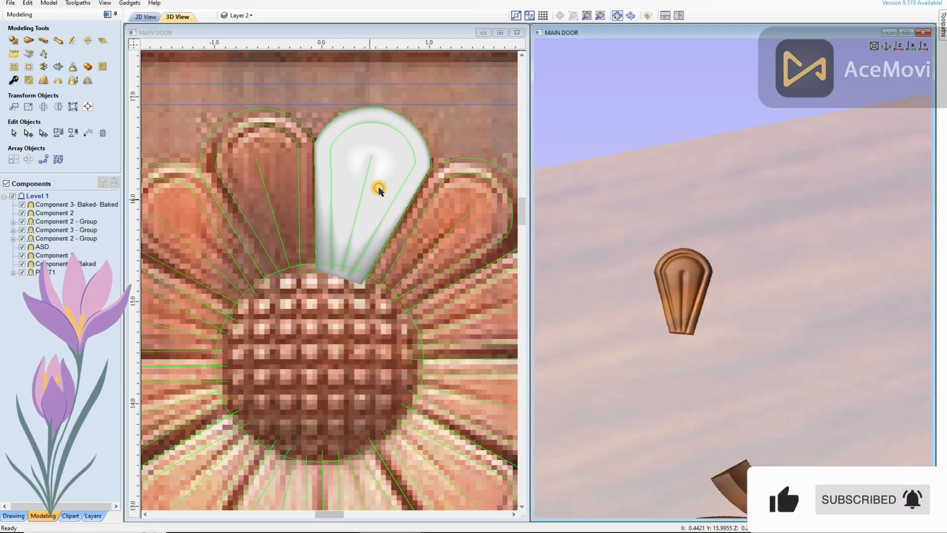
{"action": "key", "text": "ctrl+z"}
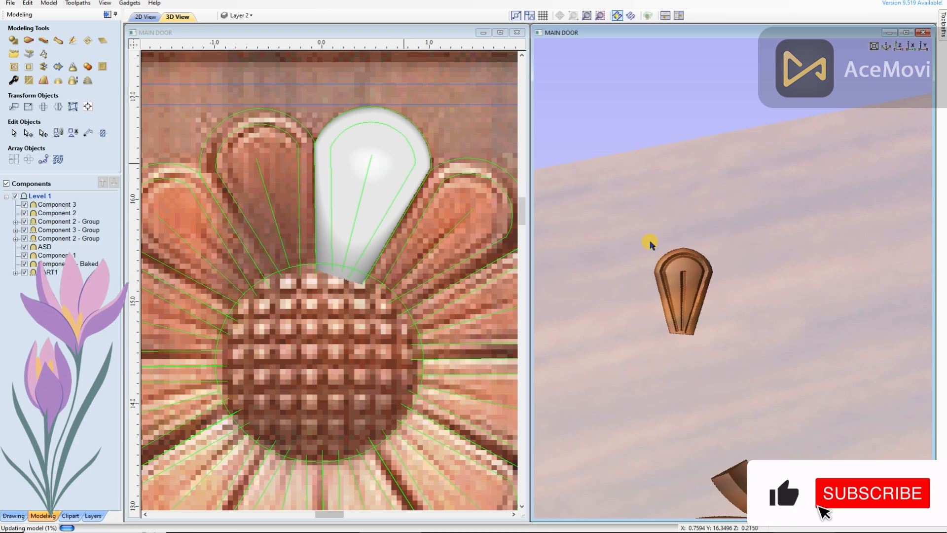
Spread the two lower end nodes of the petal's inner outline outward towards the petal's side edges
{"action": "left_click", "coordinate": [398, 195]}
{"action": "scroll", "coordinate": [379, 232], "scroll_direction": "up", "scroll_amount": 1}
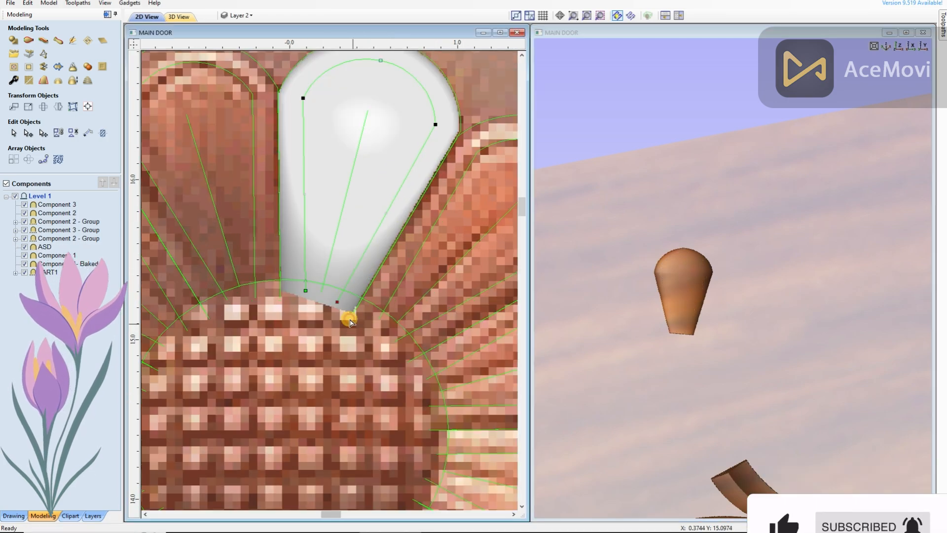
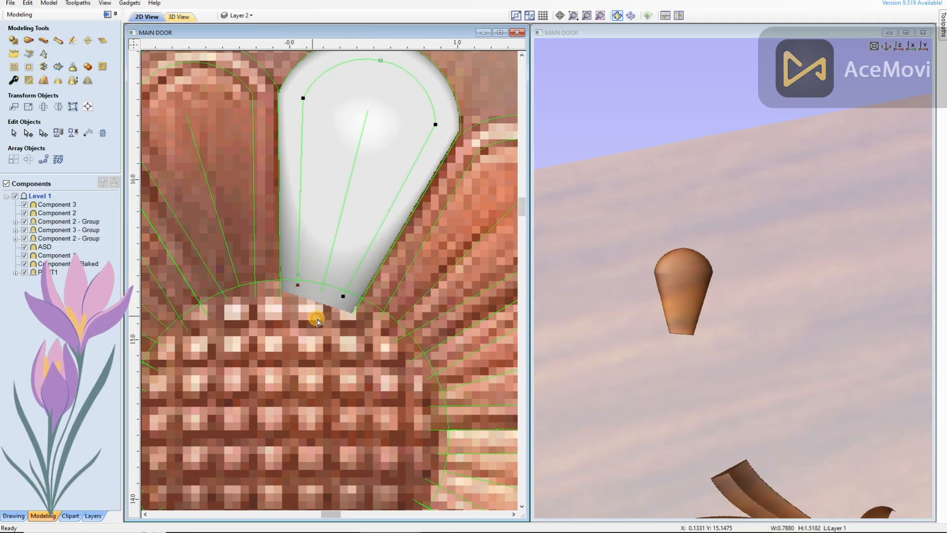
{"action": "scroll", "coordinate": [375, 230], "scroll_direction": "down", "scroll_amount": 3}
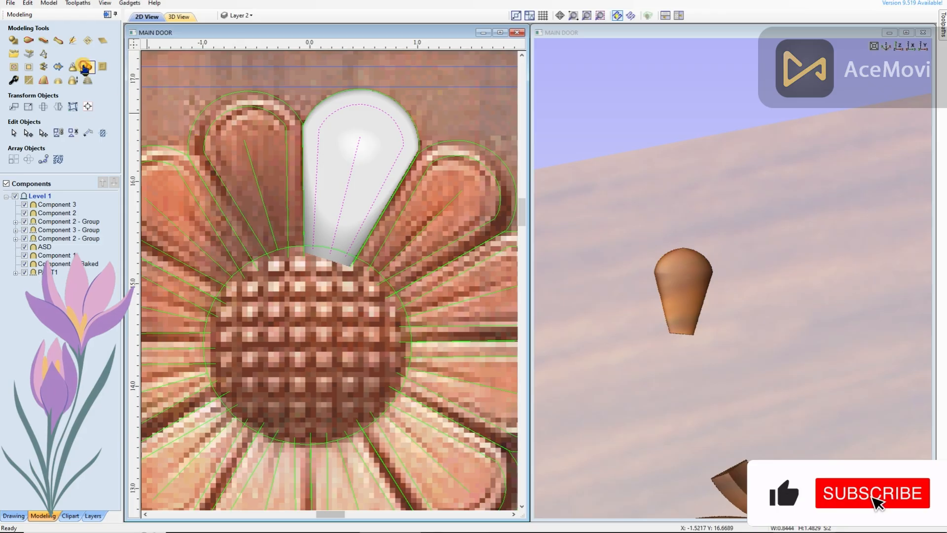
Extrude and weave the vein grooves along the petal's inner outline and midline, scaled to an exact height of 0.08 inches
{"action": "left_click", "coordinate": [87, 67]}
{"action": "left_click", "coordinate": [87, 62]}
{"action": "scroll", "coordinate": [365, 286], "scroll_direction": "down", "scroll_amount": 4}
{"action": "scroll", "coordinate": [386, 315], "scroll_direction": "up", "scroll_amount": 3}
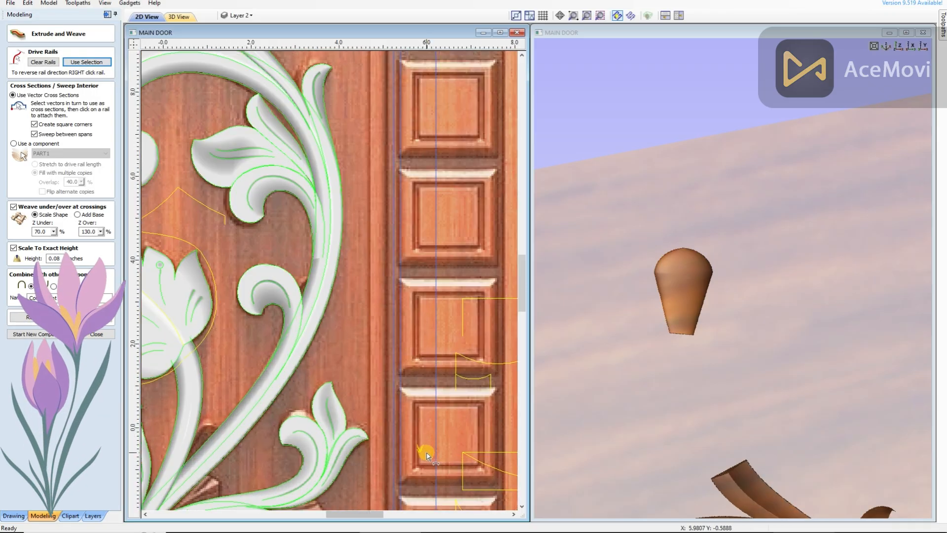
{"action": "scroll", "coordinate": [433, 454], "scroll_direction": "up", "scroll_amount": 5}
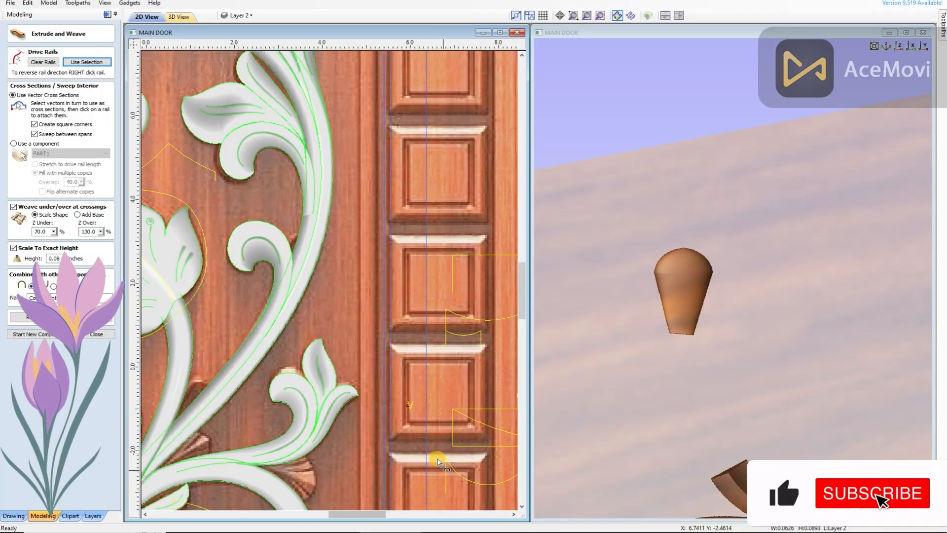
{"action": "scroll", "coordinate": [410, 402], "scroll_direction": "down", "scroll_amount": 4}
{"action": "scroll", "coordinate": [354, 107], "scroll_direction": "up", "scroll_amount": 4}
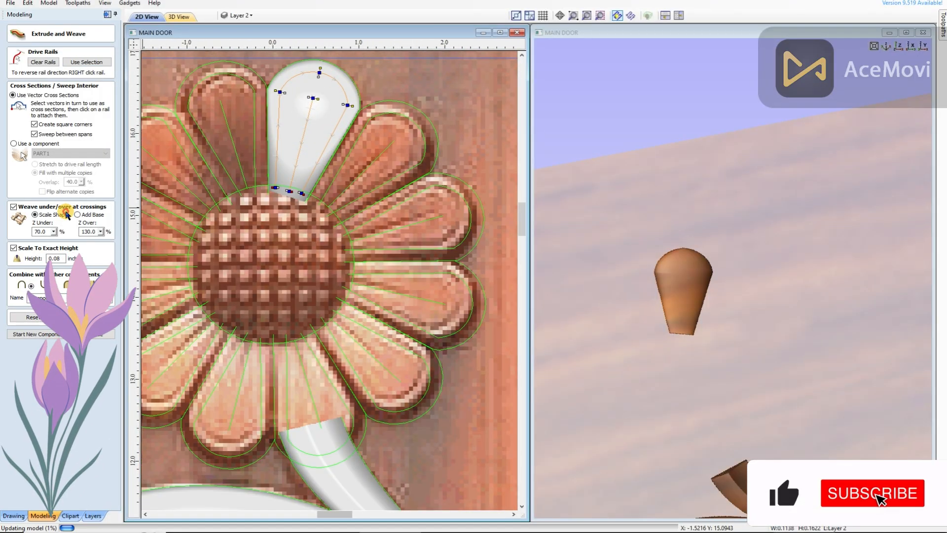
{"action": "left_click", "coordinate": [757, 264]}
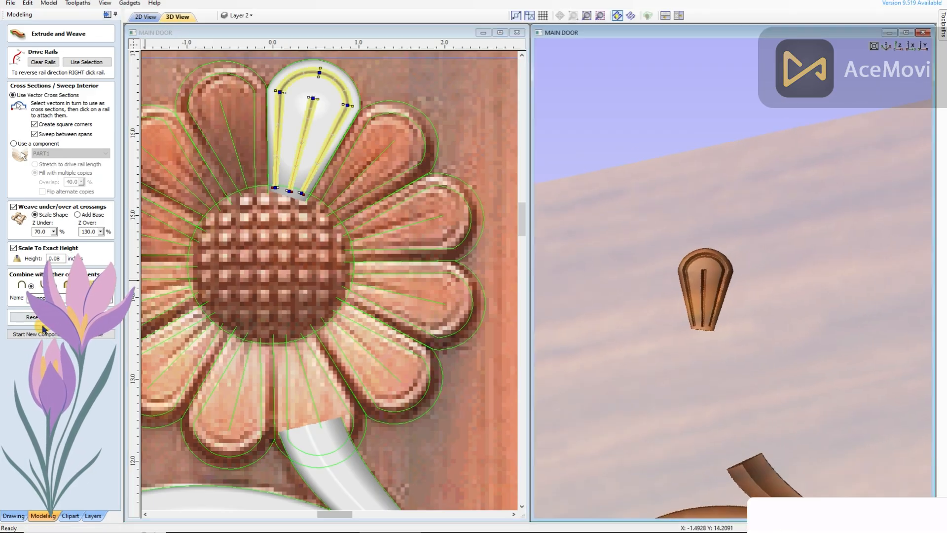
{"action": "left_click", "coordinate": [97, 334]}
{"action": "left_click", "coordinate": [96, 334]}
Bake the petal together with its vein grooves and smooth it by sculpting at diameter 157, strength 45 and smoothness 70
{"action": "scroll", "coordinate": [303, 66], "scroll_direction": "up", "scroll_amount": 3}
{"action": "left_click", "coordinate": [326, 129]}
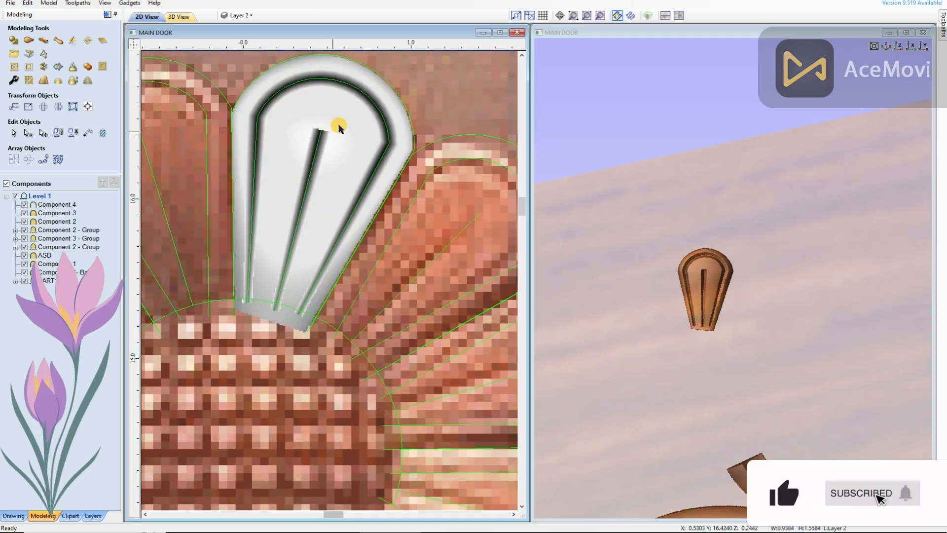
{"action": "left_click", "coordinate": [332, 131], "text": "shift"}
{"action": "left_click", "coordinate": [74, 41]}
{"action": "left_click", "coordinate": [451, 284]}
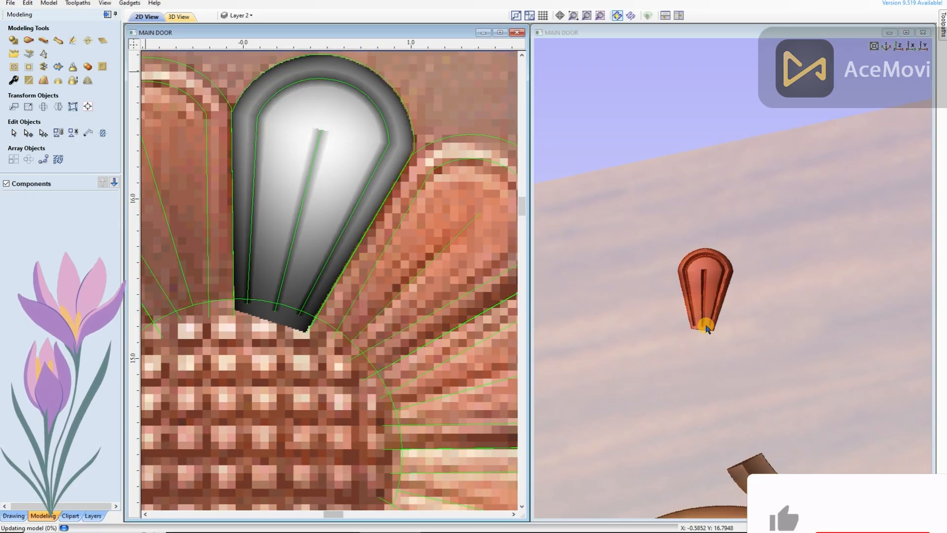
{"action": "scroll", "coordinate": [703, 322], "scroll_direction": "up", "scroll_amount": 2}
{"action": "left_click_drag", "start_coordinate": [703, 321], "coordinate": [579, 299]}
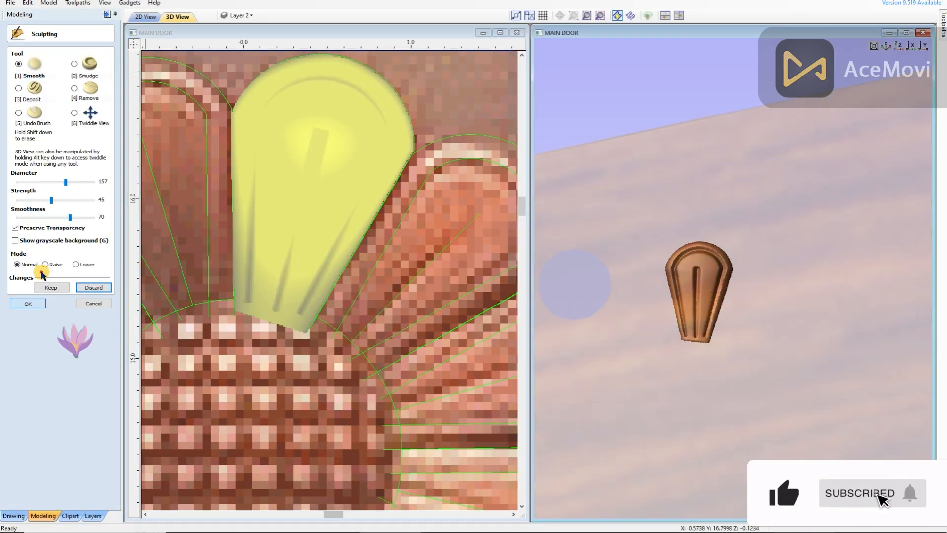
{"action": "left_click", "coordinate": [34, 302]}
Try a grouped circular copy of the smoothed petal and surrounding circle with 12 items over 360 degrees, and undo it
{"action": "left_click", "coordinate": [360, 148]}
{"action": "scroll", "coordinate": [419, 159], "scroll_direction": "up", "scroll_amount": 5}
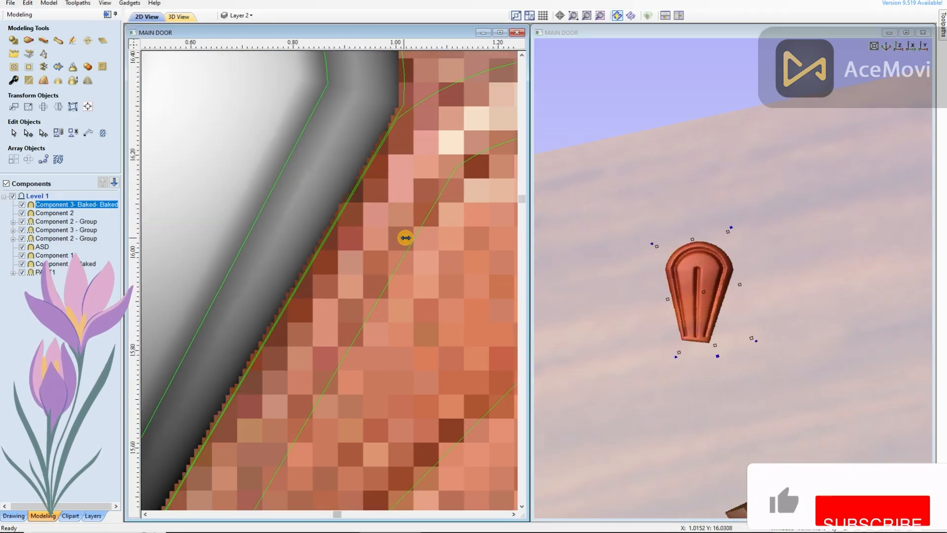
{"action": "scroll", "coordinate": [326, 222], "scroll_direction": "down", "scroll_amount": 3}
{"action": "scroll", "coordinate": [387, 226], "scroll_direction": "down", "scroll_amount": 5}
{"action": "left_click", "coordinate": [355, 302]}
{"action": "scroll", "coordinate": [355, 296], "scroll_direction": "up", "scroll_amount": 4}
{"action": "scroll", "coordinate": [355, 294], "scroll_direction": "down", "scroll_amount": 2}
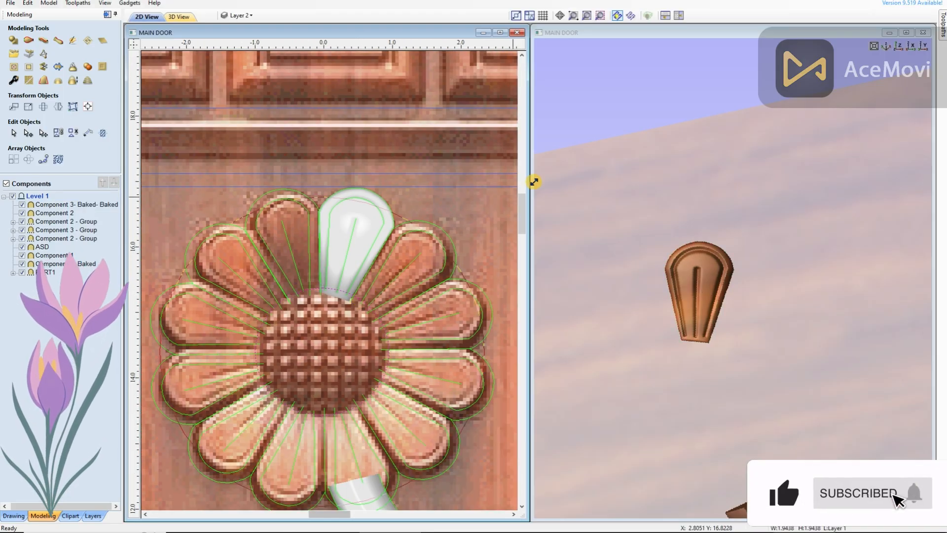
{"action": "left_click", "coordinate": [374, 222]}
{"action": "left_click", "coordinate": [28, 158]}
{"action": "left_click", "coordinate": [37, 191]}
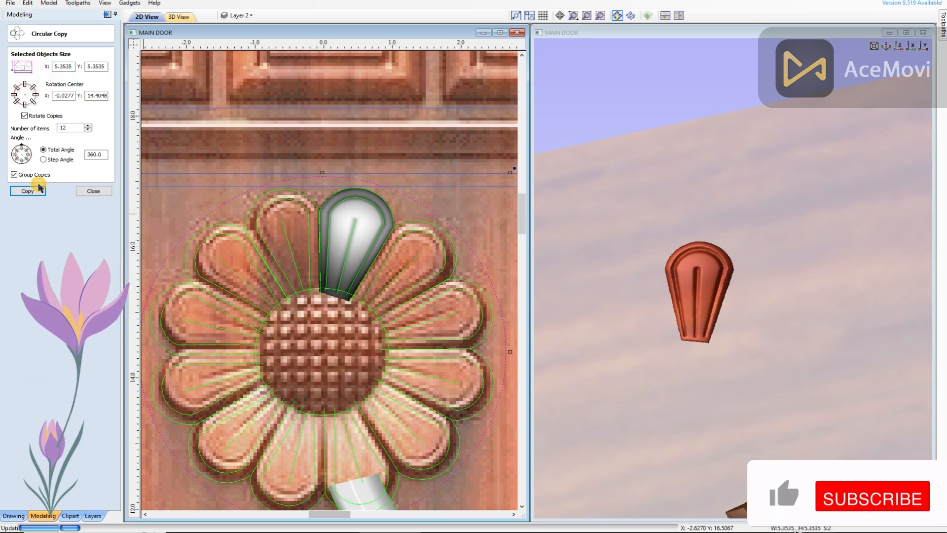
{"action": "left_click", "coordinate": [94, 192]}
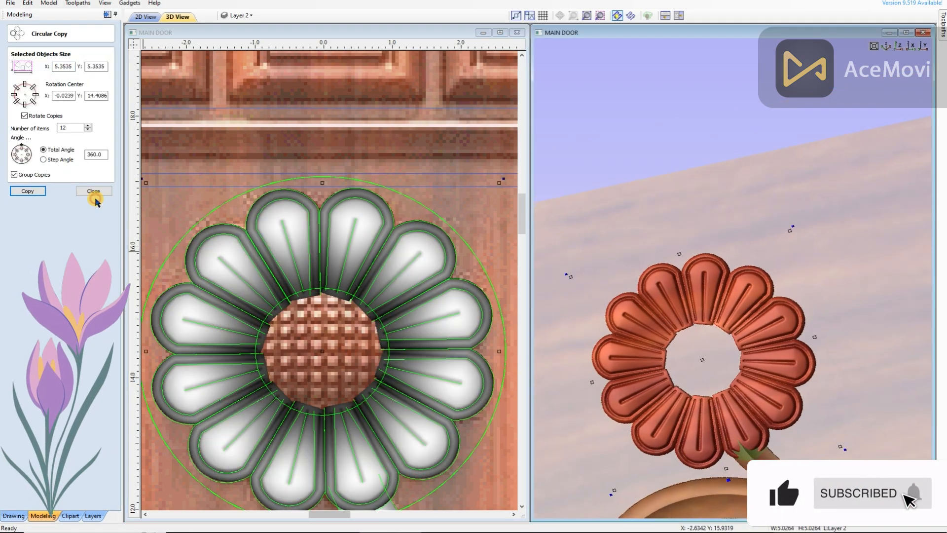
{"action": "key", "text": "ctrl+z"}
Rename the petal component as ASD and apply a fade towards its base in the component properties
{"action": "right_click", "coordinate": [100, 205]}
{"action": "left_click", "coordinate": [137, 294]}
{"action": "type", "text": "ASD"}
{"action": "key", "text": "Return"}
{"action": "left_click", "coordinate": [221, 200]}
{"action": "double_click", "coordinate": [221, 199]}
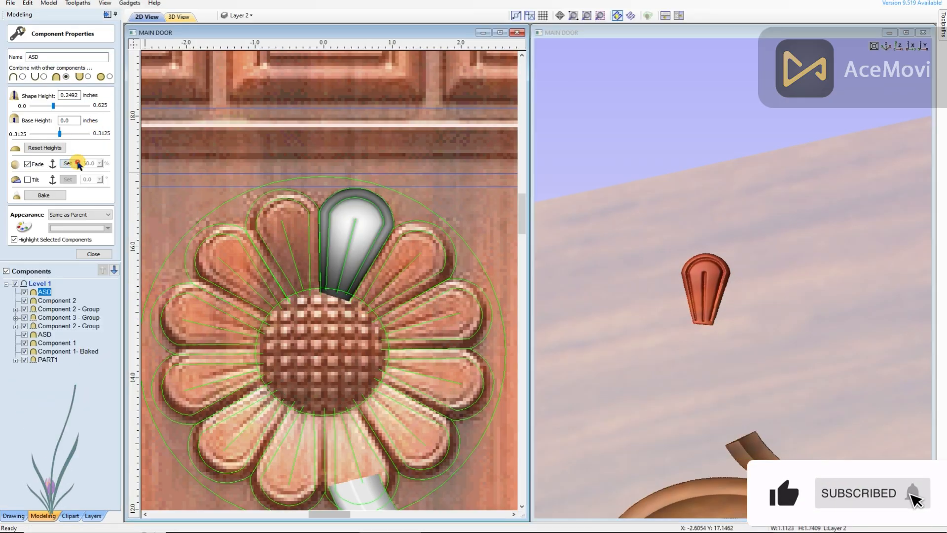
{"action": "left_click", "coordinate": [389, 321]}
{"action": "left_click", "coordinate": [93, 254]}
Circular-copy the faded ASD petal with the surrounding circle as 12 grouped, rotated items over a total angle of 360 degrees
{"action": "left_click", "coordinate": [317, 205]}
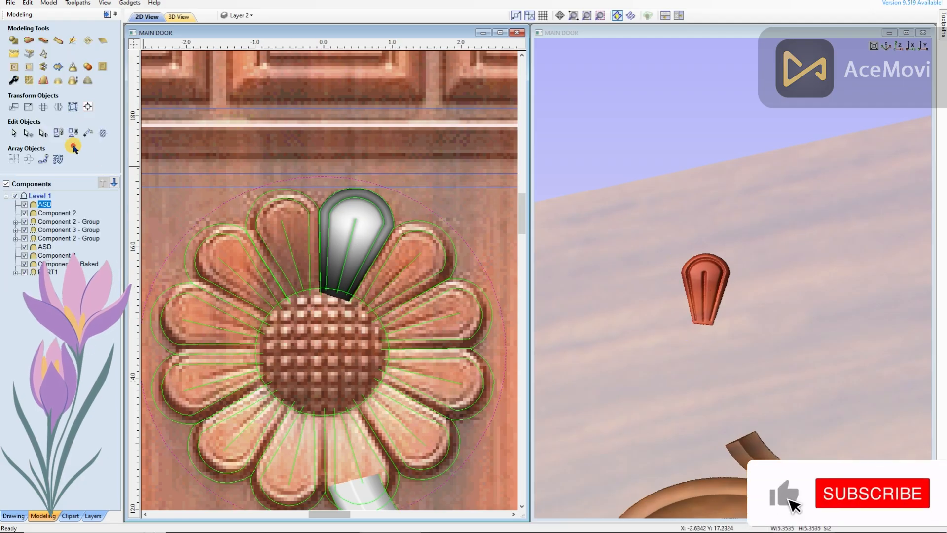
{"action": "left_click", "coordinate": [28, 159]}
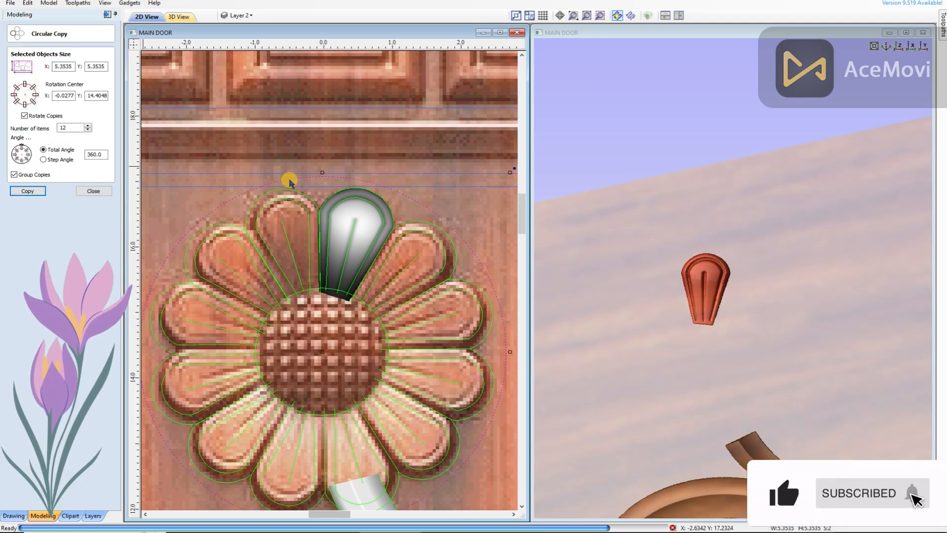
{"action": "left_click", "coordinate": [27, 191]}
{"action": "left_click", "coordinate": [93, 191]}
Delete the copied construction circles surrounding the flower
{"action": "scroll", "coordinate": [336, 302], "scroll_direction": "up", "scroll_amount": 2}
{"action": "left_click", "coordinate": [453, 148]}
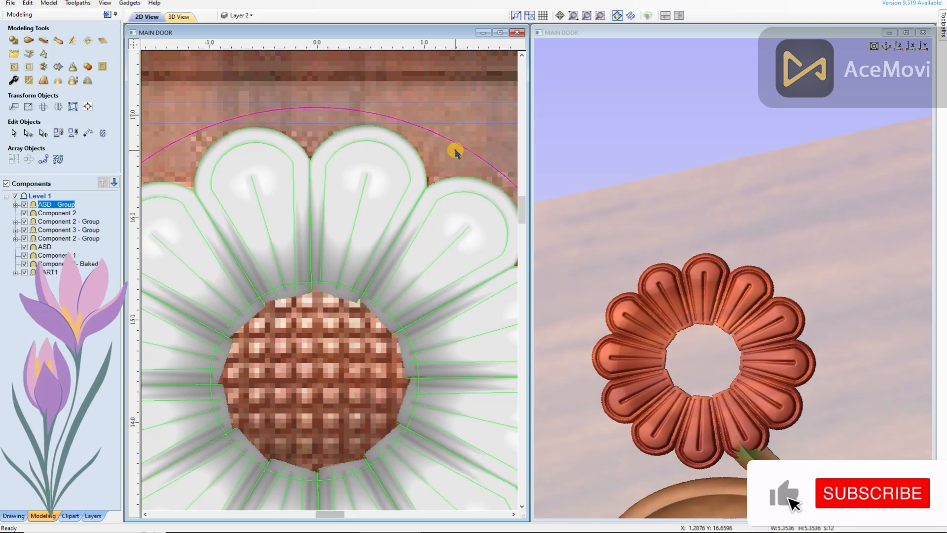
{"action": "key", "text": "Delete"}
Create a domed shape from the flower's centre circle with a 90-degree angle, 0.05-inch base height and exact height of 0.2 inches
{"action": "scroll", "coordinate": [342, 279], "scroll_direction": "up", "scroll_amount": 1}
{"action": "left_click", "coordinate": [342, 280]}
{"action": "left_click", "coordinate": [340, 284]}
{"action": "scroll", "coordinate": [331, 276], "scroll_direction": "down", "scroll_amount": 2}
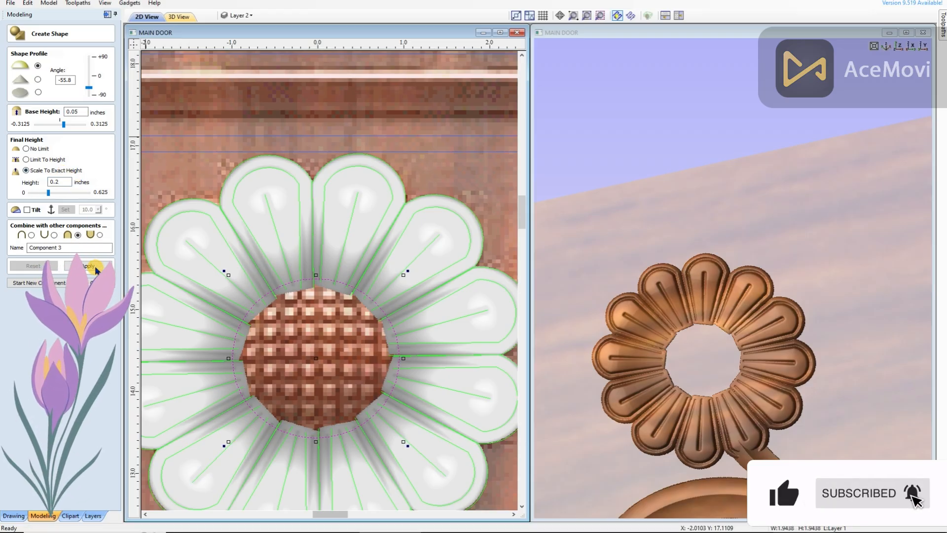
{"action": "left_click_drag", "start_coordinate": [776, 192], "coordinate": [738, 146]}
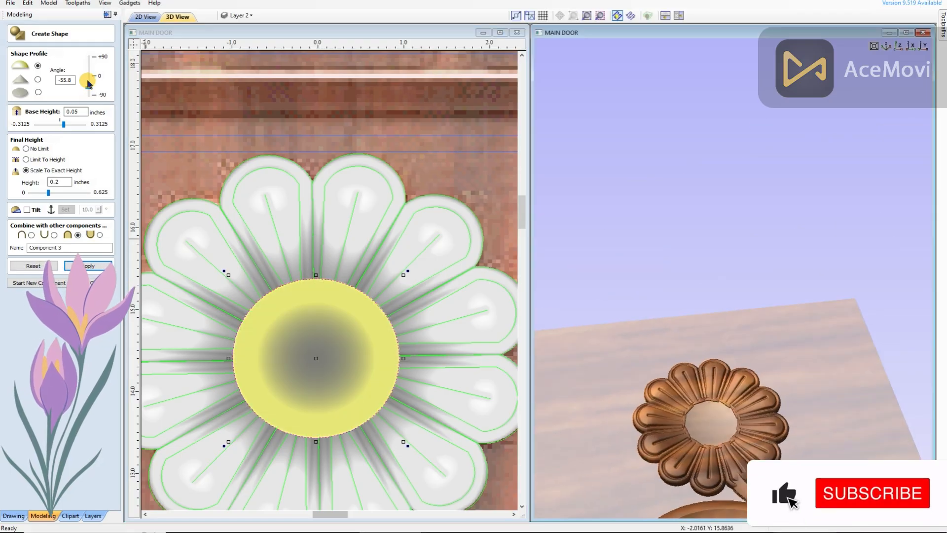
{"action": "left_click_drag", "start_coordinate": [87, 82], "coordinate": [89, 57]}
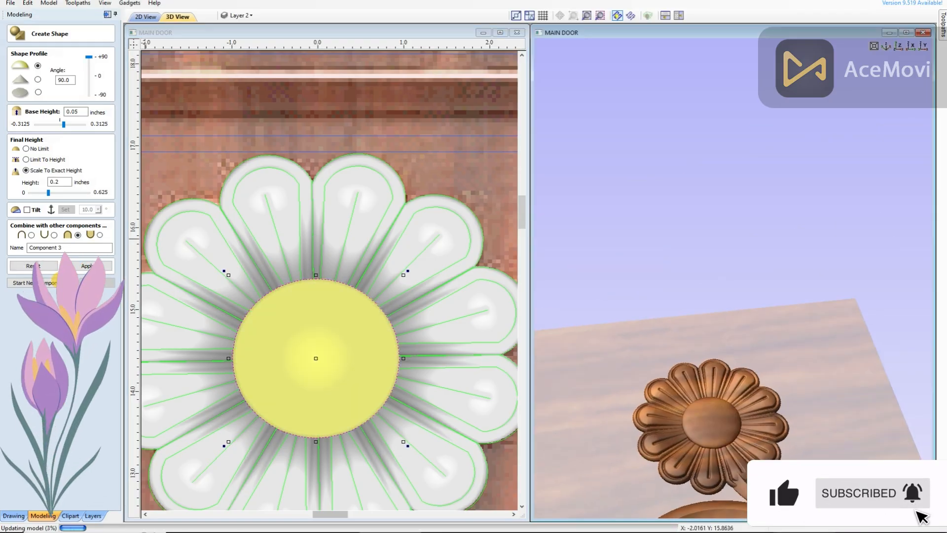
{"action": "left_click", "coordinate": [98, 283]}
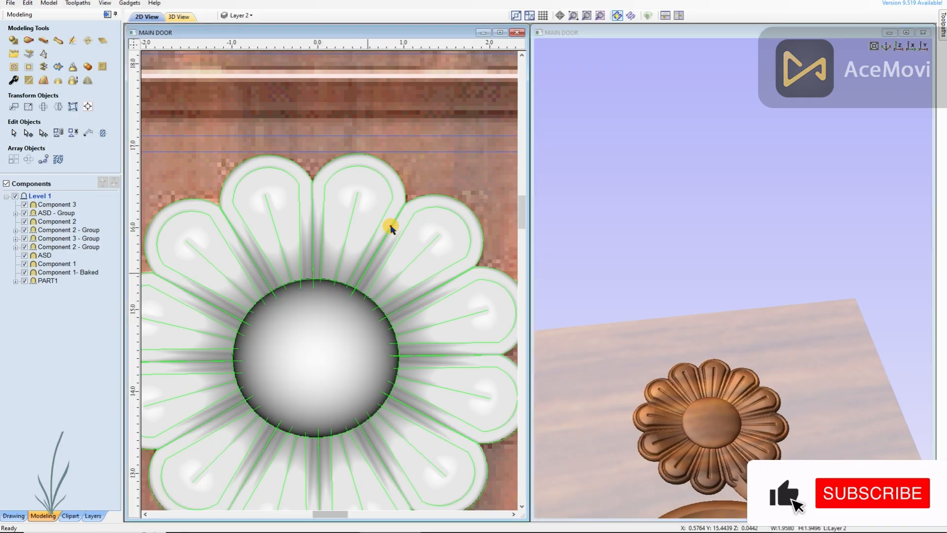
Apply a 50% fade to the stem component where it runs under the flower
{"action": "scroll", "coordinate": [367, 274], "scroll_direction": "down", "scroll_amount": 3}
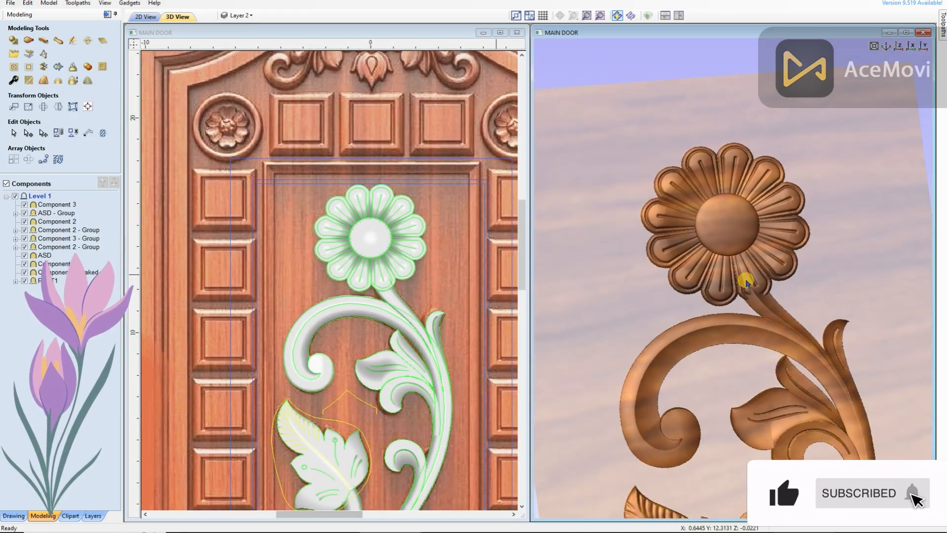
{"action": "scroll", "coordinate": [391, 276], "scroll_direction": "up", "scroll_amount": 2}
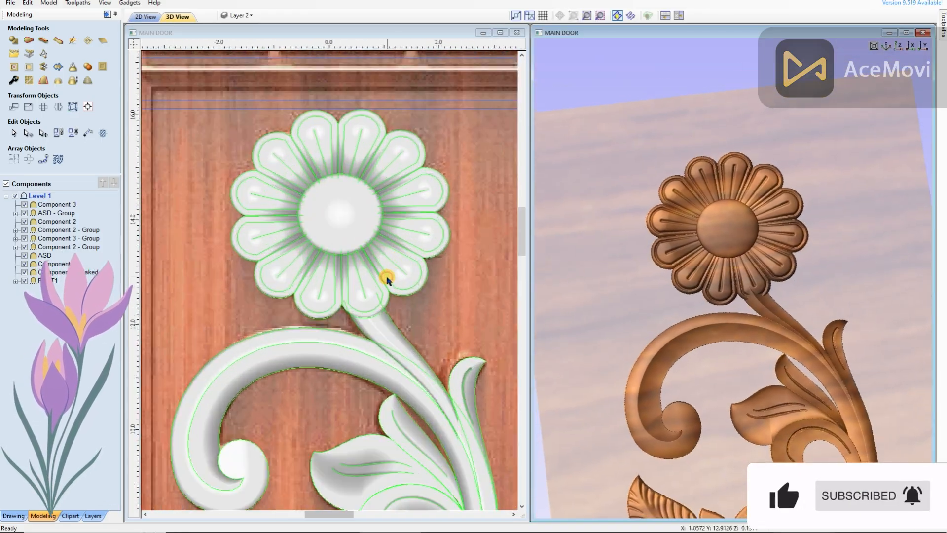
{"action": "scroll", "coordinate": [391, 276], "scroll_direction": "up", "scroll_amount": 2}
{"action": "left_click", "coordinate": [358, 309]}
{"action": "left_click", "coordinate": [13, 80]}
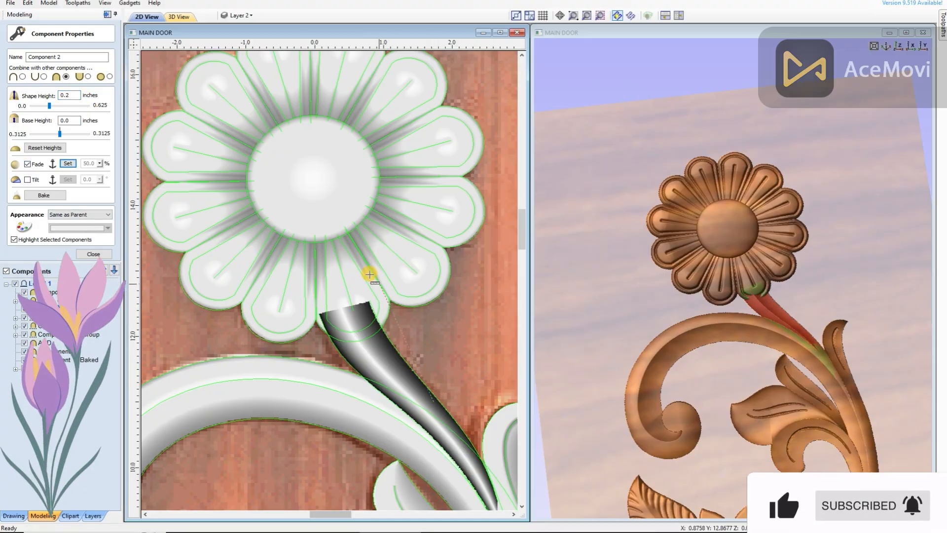
{"action": "left_click", "coordinate": [93, 254]}
{"action": "left_click", "coordinate": [708, 301]}
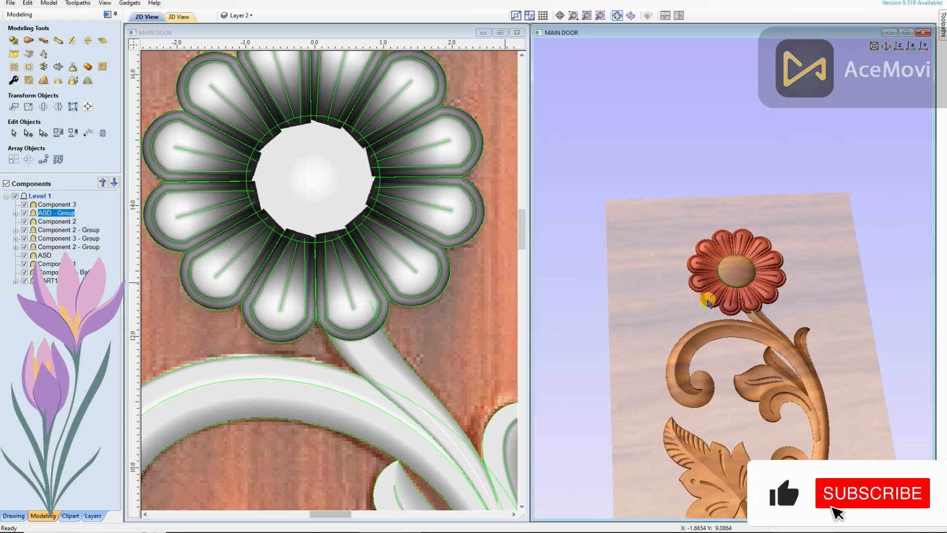
{"action": "left_click_drag", "start_coordinate": [708, 302], "coordinate": [696, 315]}
{"action": "left_click", "coordinate": [349, 205]}
{"action": "scroll", "coordinate": [326, 164], "scroll_direction": "down", "scroll_amount": 1}
{"action": "key", "text": "Escape"}
{"action": "left_click", "coordinate": [14, 516]}
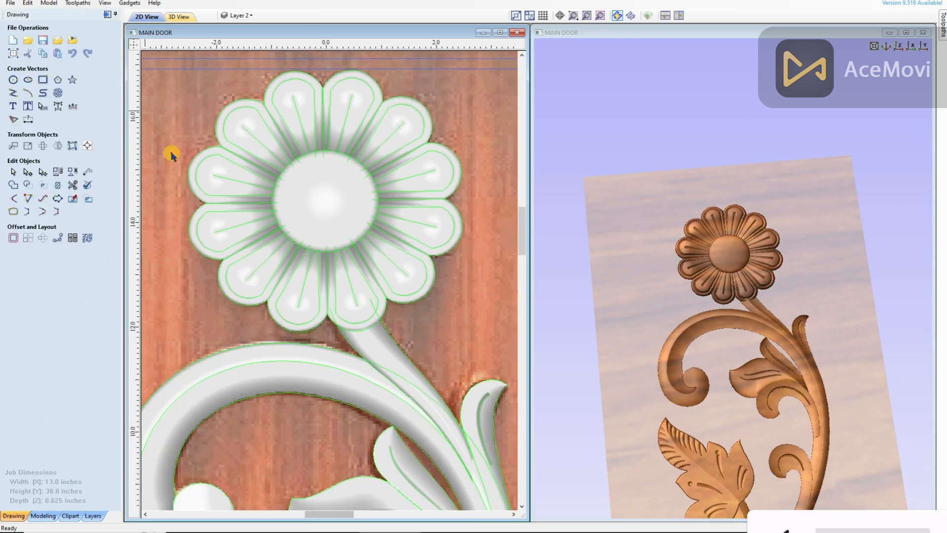
{"action": "left_click", "coordinate": [14, 93]}
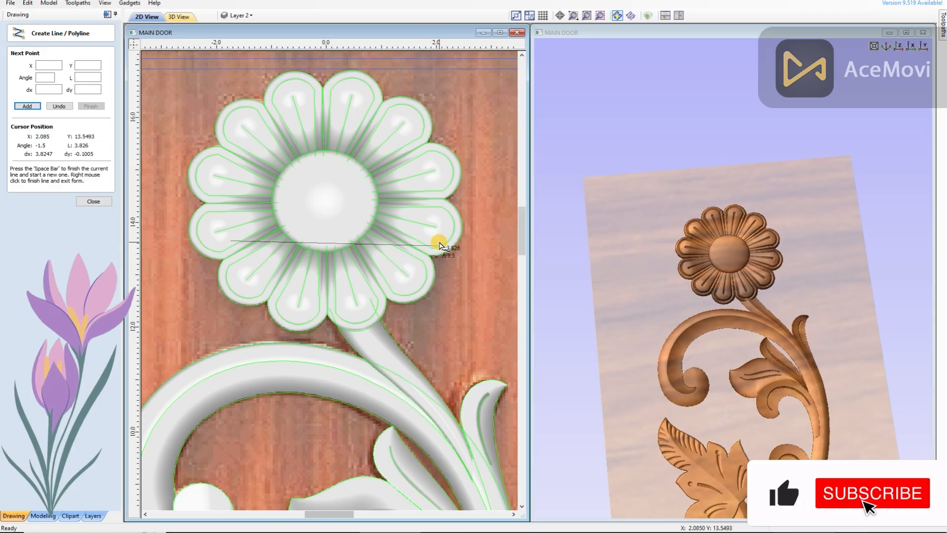
{"action": "key", "text": "Escape"}
{"action": "left_click", "coordinate": [14, 93]}
{"action": "scroll", "coordinate": [268, 251], "scroll_direction": "up", "scroll_amount": 2}
{"action": "left_click", "coordinate": [241, 248]}
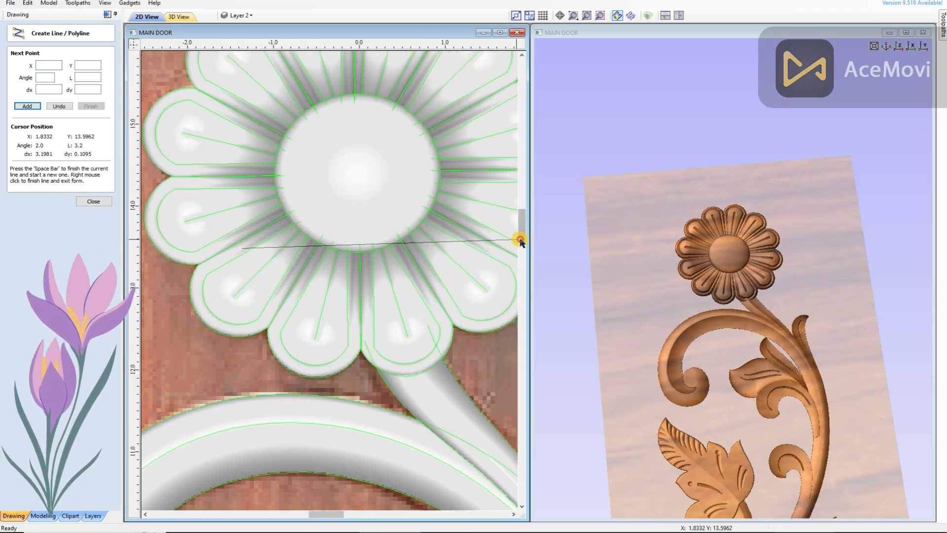
{"action": "scroll", "coordinate": [475, 247], "scroll_direction": "down", "scroll_amount": 2}
{"action": "scroll", "coordinate": [473, 246], "scroll_direction": "up", "scroll_amount": 2}
{"action": "left_click", "coordinate": [474, 243]}
{"action": "right_click", "coordinate": [480, 248]}
{"action": "key", "text": "Delete"}
Draw a 2.95-inch horizontal line across the flower centre's lower edge and array-copy it upwards as 18 rows with a 0.125-inch gap
{"action": "key", "text": "space"}
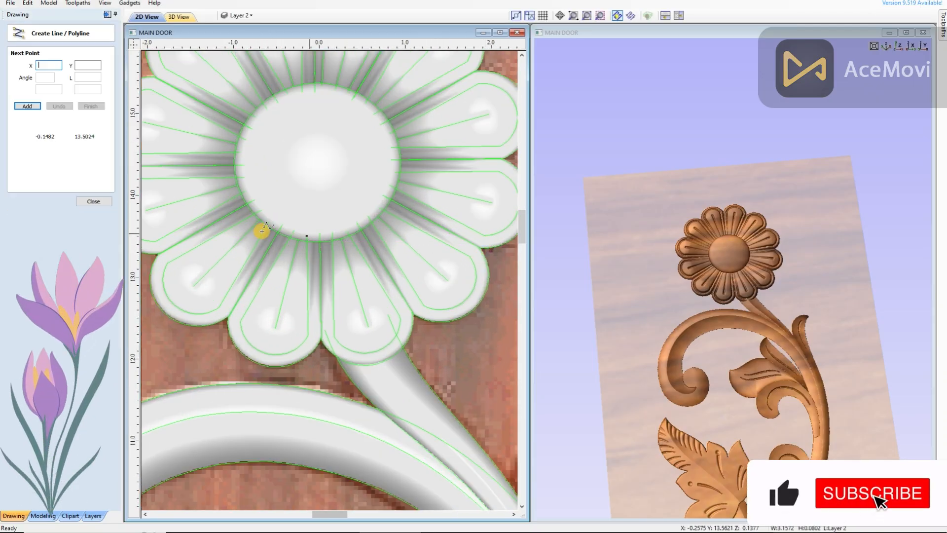
{"action": "right_click", "coordinate": [460, 230]}
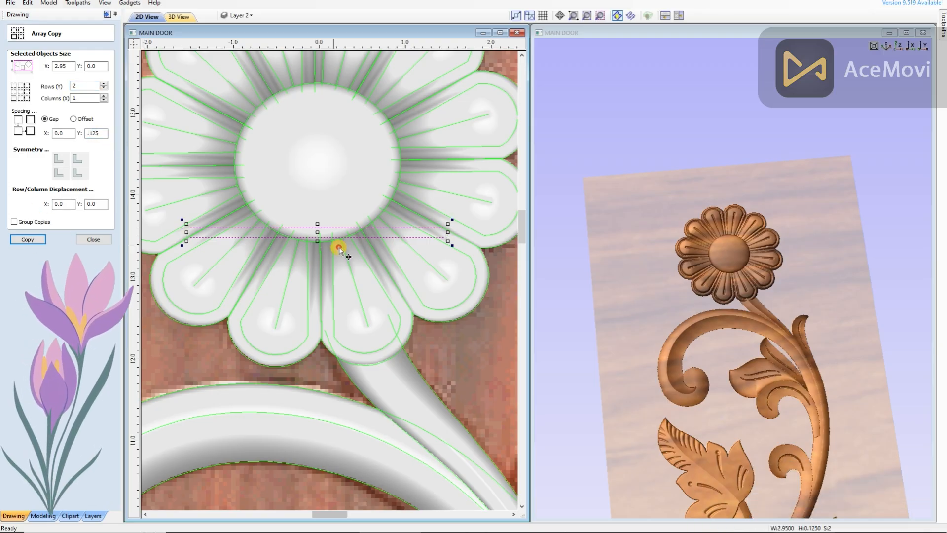
{"action": "left_click", "coordinate": [44, 239]}
{"action": "scroll", "coordinate": [339, 239], "scroll_direction": "down", "scroll_amount": 1}
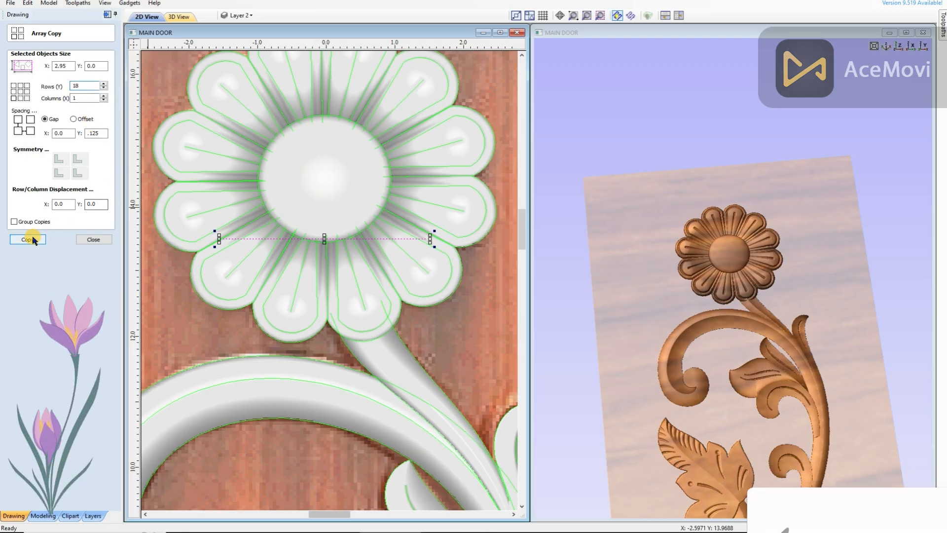
{"action": "left_click", "coordinate": [94, 241]}
Select all the parallel horizontal lines over the flower, leaving out the stray petal line, and group them
{"action": "left_click", "coordinate": [342, 184]}
{"action": "scroll", "coordinate": [282, 96], "scroll_direction": "up", "scroll_amount": 2}
{"action": "scroll", "coordinate": [371, 197], "scroll_direction": "down", "scroll_amount": 1}
{"action": "left_click", "coordinate": [361, 200]}
{"action": "left_click", "coordinate": [372, 175], "text": "shift"}
{"action": "left_click", "coordinate": [375, 182], "text": "shift"}
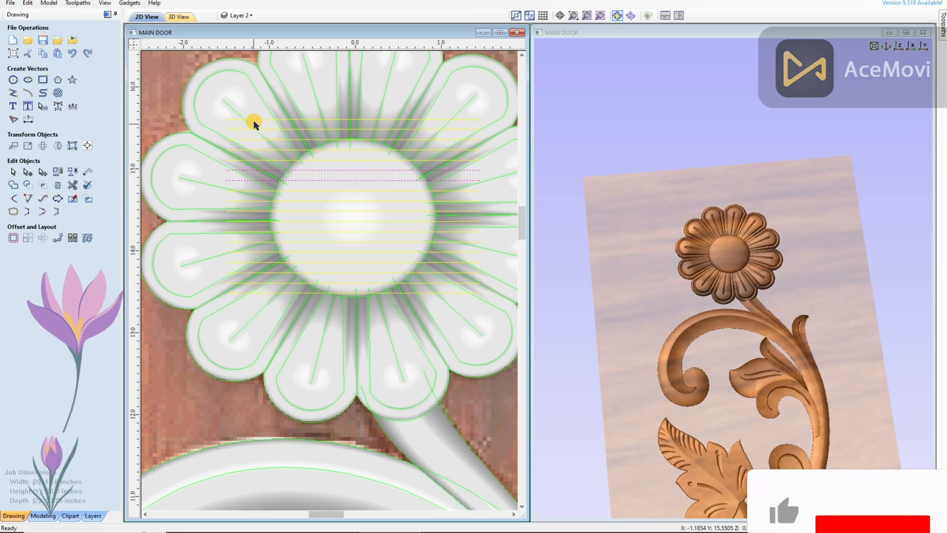
{"action": "left_click_drag", "start_coordinate": [485, 297], "coordinate": [491, 307]}
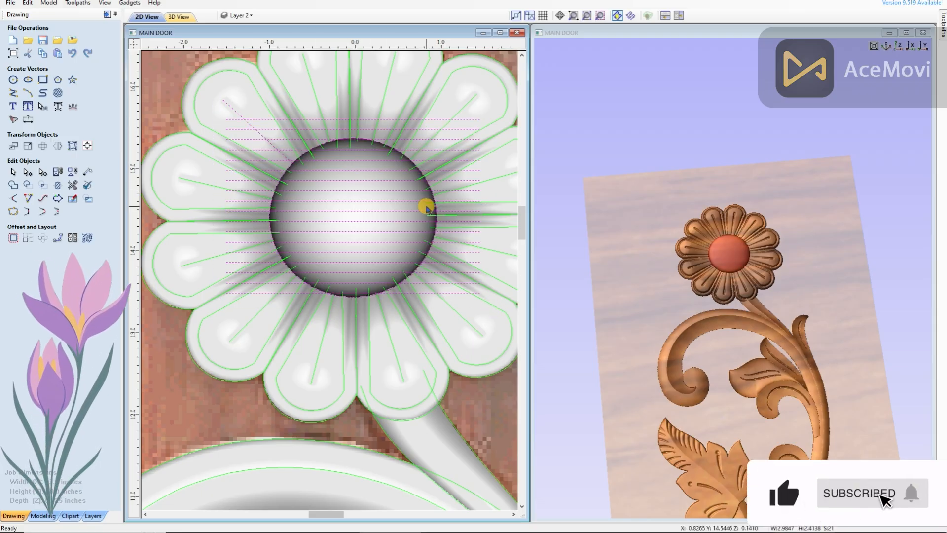
{"action": "scroll", "coordinate": [312, 159], "scroll_direction": "up", "scroll_amount": 3}
{"action": "left_click", "coordinate": [295, 148], "text": "shift"}
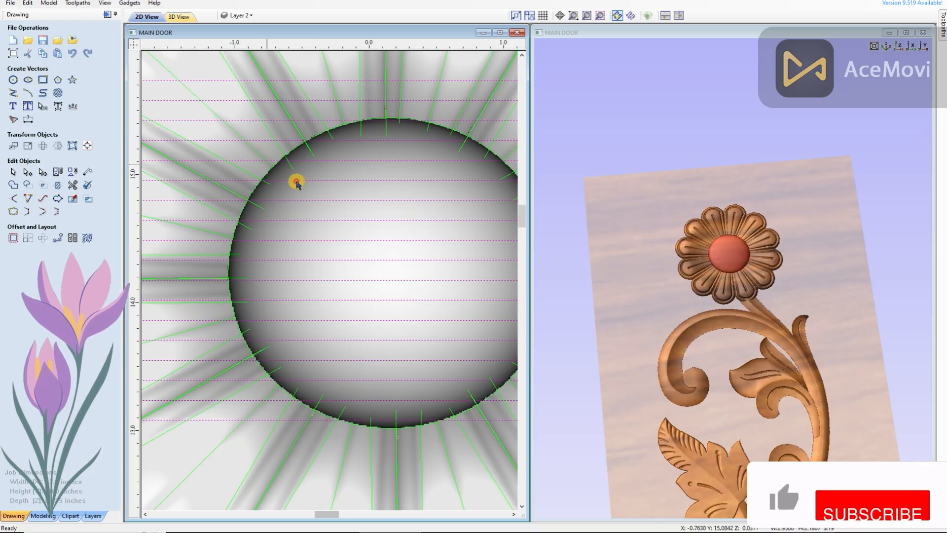
{"action": "scroll", "coordinate": [274, 171], "scroll_direction": "down", "scroll_amount": 2}
{"action": "key", "text": "g"}
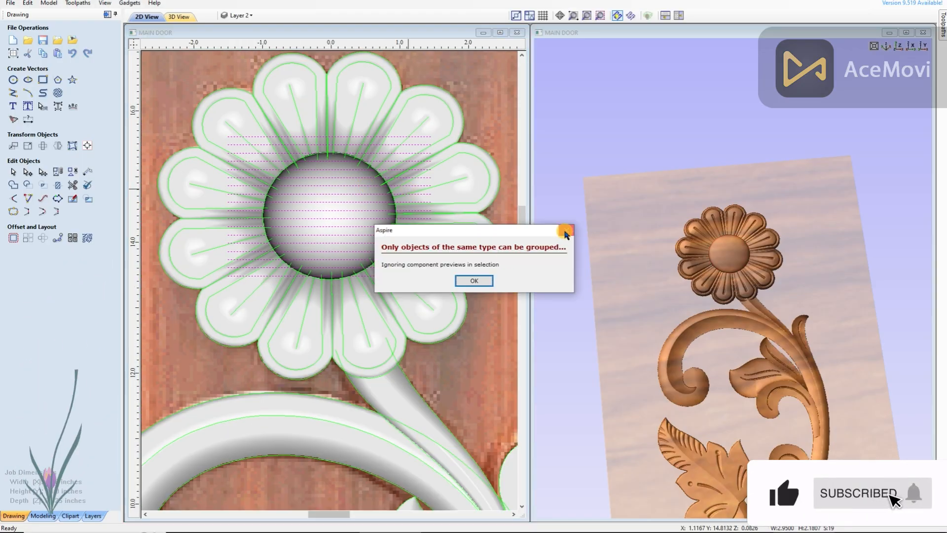
{"action": "left_click", "coordinate": [565, 233]}
Turn the line group into a diagonal crosshatch centred on the flower and enlarge it to about 5.39 inches across
{"action": "key", "text": "ctrl+9"}
{"action": "left_click_drag", "start_coordinate": [442, 175], "coordinate": [454, 182]}
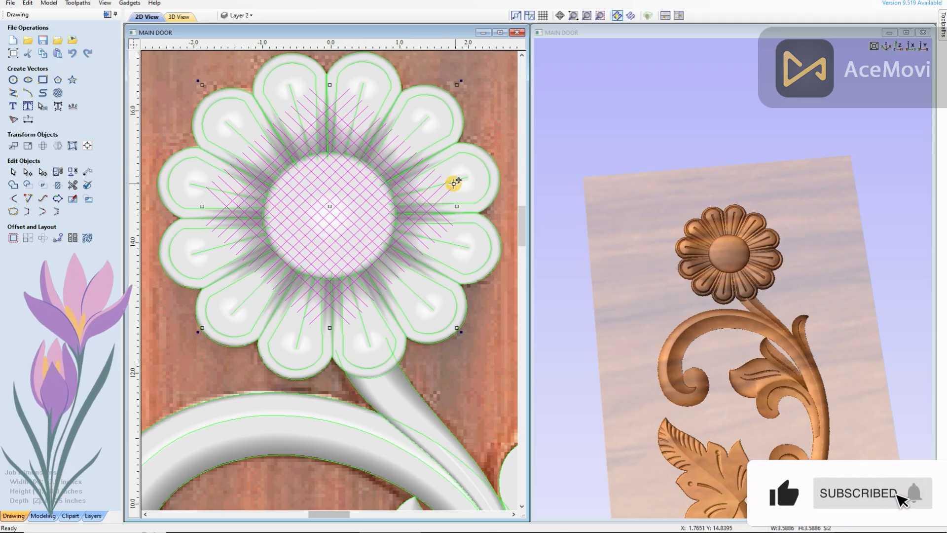
{"action": "left_click_drag", "start_coordinate": [494, 63], "coordinate": [498, 67], "text": "alt"}
{"action": "scroll", "coordinate": [377, 194], "scroll_direction": "down", "scroll_amount": 3}
{"action": "left_click_drag", "start_coordinate": [435, 130], "coordinate": [458, 116], "text": "alt"}
{"action": "scroll", "coordinate": [364, 161], "scroll_direction": "up", "scroll_amount": 2}
{"action": "scroll", "coordinate": [392, 221], "scroll_direction": "down", "scroll_amount": 3}
Extrude and weave the crosshatch with the small V-shaped cross section, using 70% under, 130% over and an exact height of 0.08 inches
{"action": "left_click", "coordinate": [43, 516]}
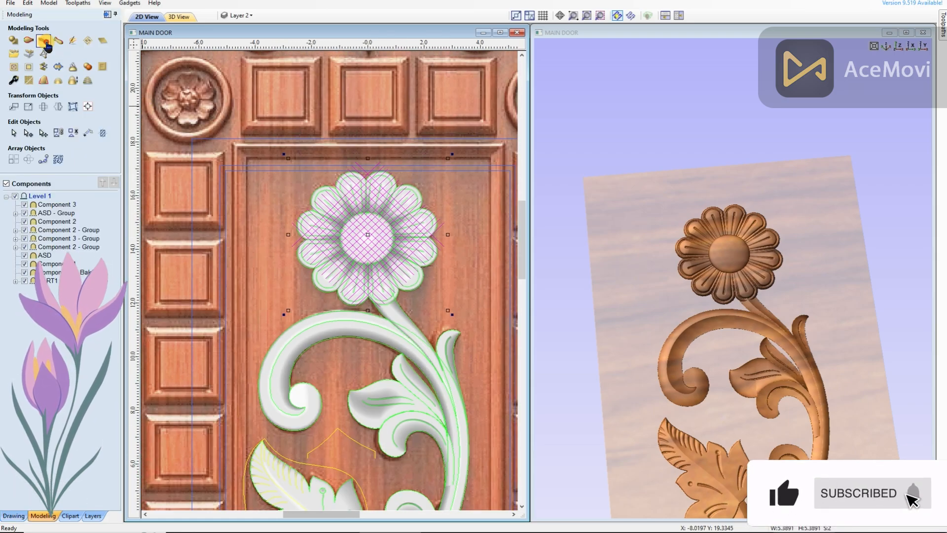
{"action": "left_click", "coordinate": [45, 41]}
{"action": "left_click", "coordinate": [87, 62]}
{"action": "scroll", "coordinate": [370, 245], "scroll_direction": "down", "scroll_amount": 4}
{"action": "scroll", "coordinate": [436, 466], "scroll_direction": "up", "scroll_amount": 4}
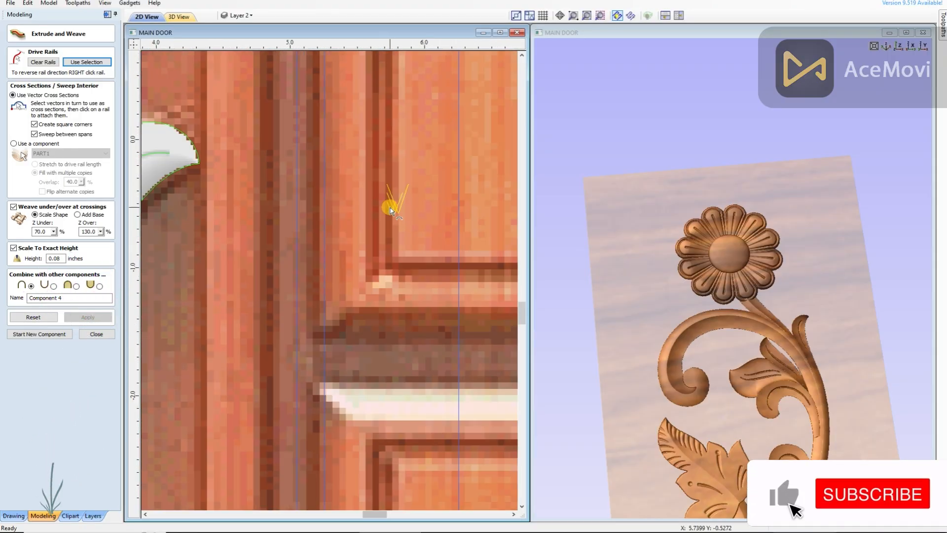
{"action": "scroll", "coordinate": [391, 205], "scroll_direction": "down", "scroll_amount": 5}
{"action": "scroll", "coordinate": [314, 178], "scroll_direction": "up", "scroll_amount": 4}
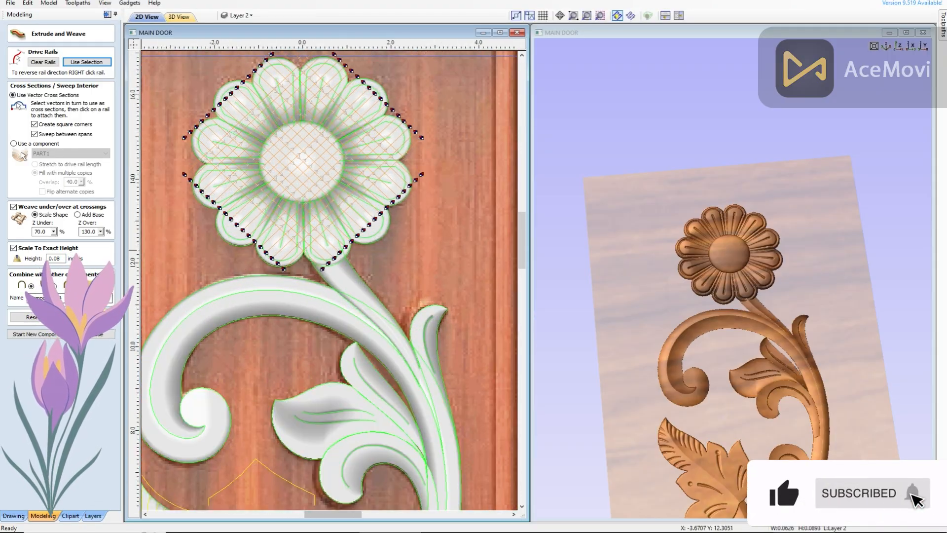
{"action": "left_click", "coordinate": [795, 290]}
{"action": "scroll", "coordinate": [789, 267], "scroll_direction": "up", "scroll_amount": 4}
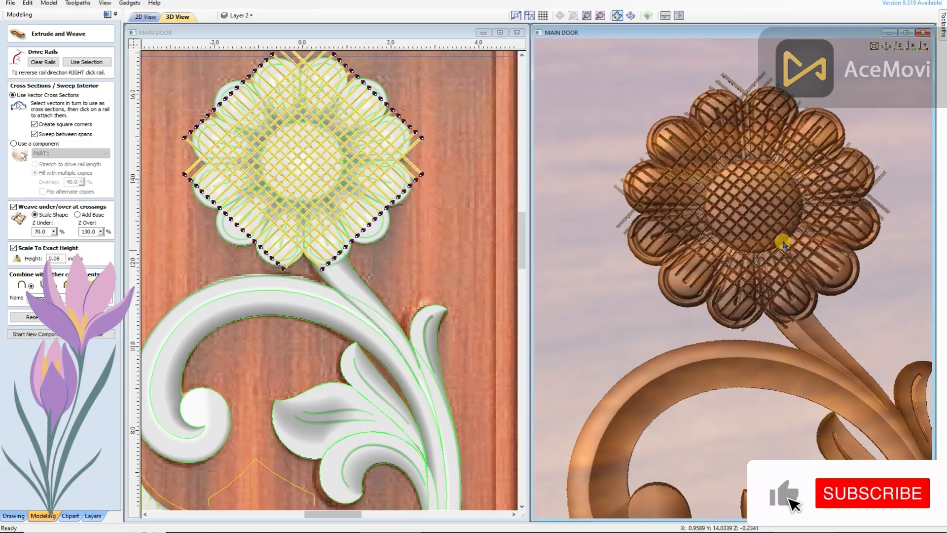
{"action": "left_click_drag", "start_coordinate": [784, 241], "coordinate": [760, 275]}
{"action": "left_click", "coordinate": [96, 334]}
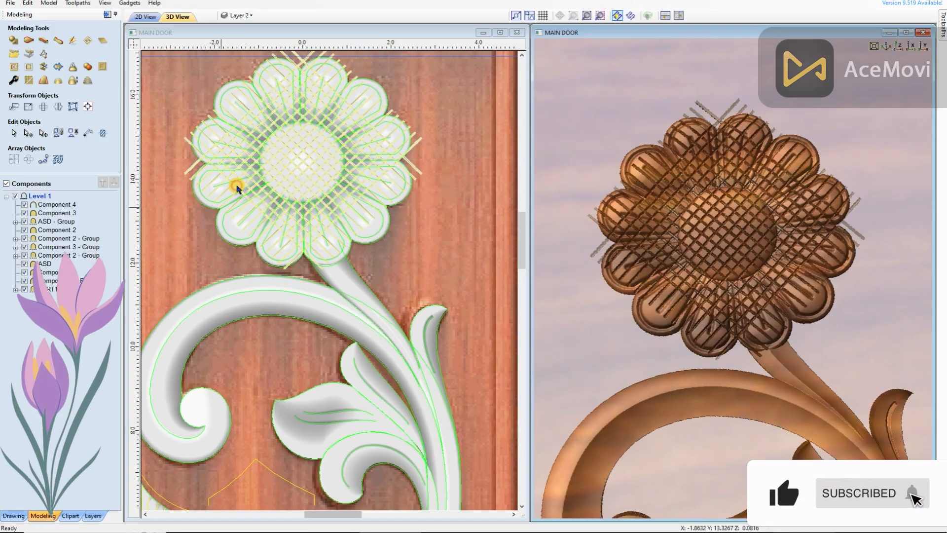
Offset the flower's centre circle inwards by 0.01 inches with sharp offset corners
{"action": "scroll", "coordinate": [236, 186], "scroll_direction": "up", "scroll_amount": 5}
{"action": "left_click", "coordinate": [14, 515]}
{"action": "left_click", "coordinate": [14, 237]}
{"action": "left_click", "coordinate": [61, 108]}
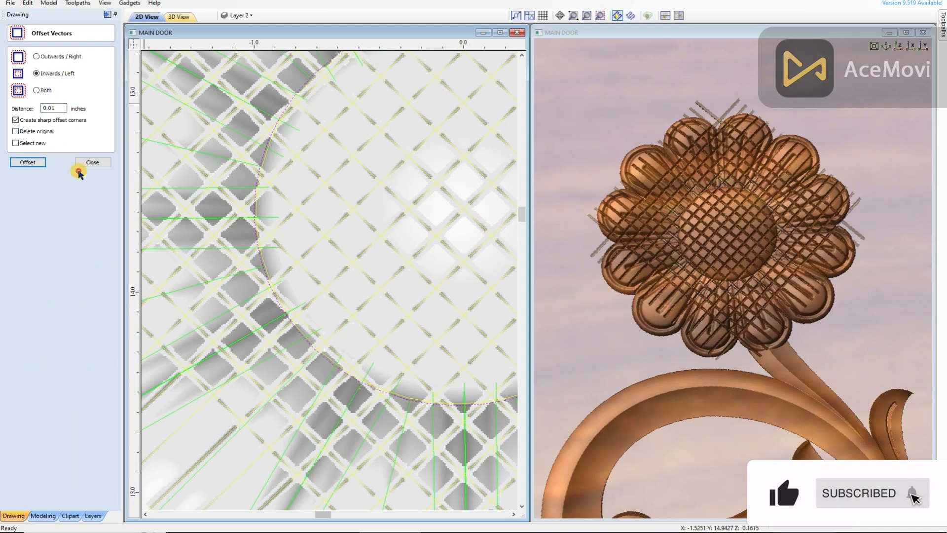
Clear the woven lattice component outside the flower's centre circle so only the domed centre keeps the pattern
{"action": "scroll", "coordinate": [273, 162], "scroll_direction": "up", "scroll_amount": 2}
{"action": "left_click", "coordinate": [259, 150]}
{"action": "left_click", "coordinate": [243, 162], "text": "shift"}
{"action": "left_click", "coordinate": [43, 515]}
{"action": "left_click", "coordinate": [28, 67]}
{"action": "scroll", "coordinate": [271, 214], "scroll_direction": "down", "scroll_amount": 4}
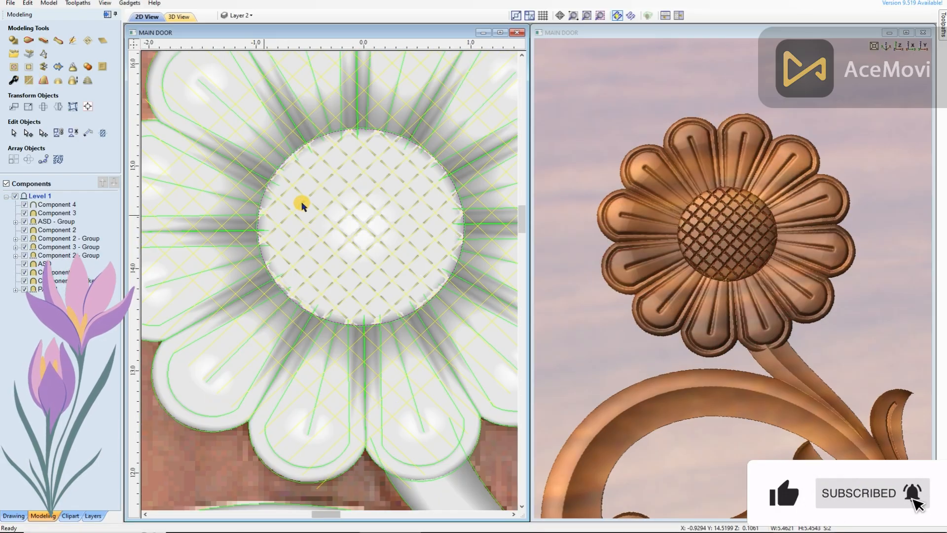
Bake the domed centre and its woven lattice into one component and smooth it lightly
{"action": "scroll", "coordinate": [275, 175], "scroll_direction": "up", "scroll_amount": 4}
{"action": "left_click", "coordinate": [276, 172]}
{"action": "left_click", "coordinate": [303, 175], "text": "shift"}
{"action": "scroll", "coordinate": [304, 175], "scroll_direction": "down", "scroll_amount": 3}
{"action": "scroll", "coordinate": [313, 151], "scroll_direction": "down", "scroll_amount": 2}
{"action": "left_click", "coordinate": [29, 81]}
{"action": "left_click", "coordinate": [451, 282]}
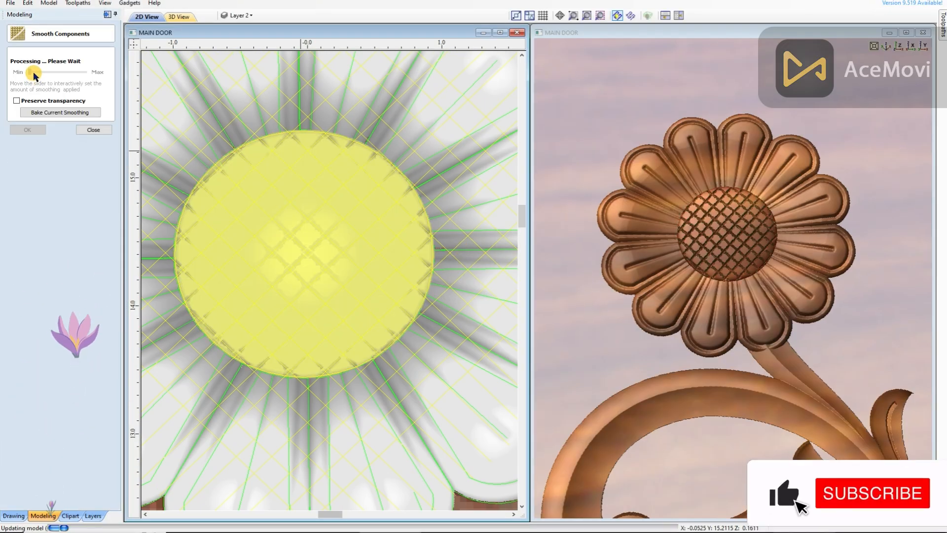
{"action": "left_click_drag", "start_coordinate": [42, 70], "coordinate": [48, 74]}
{"action": "left_click_drag", "start_coordinate": [751, 274], "coordinate": [759, 241]}
{"action": "left_click", "coordinate": [37, 131]}
Group the baked flower centre with the ring of petals
{"action": "scroll", "coordinate": [354, 202], "scroll_direction": "down", "scroll_amount": 4}
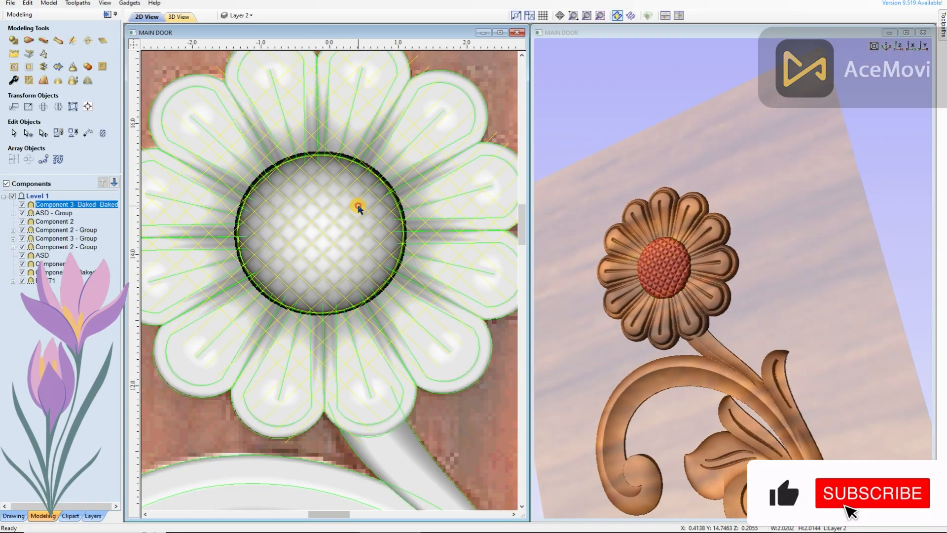
{"action": "scroll", "coordinate": [373, 134], "scroll_direction": "up", "scroll_amount": 2}
{"action": "left_click", "coordinate": [373, 136]}
{"action": "scroll", "coordinate": [365, 163], "scroll_direction": "down", "scroll_amount": 2}
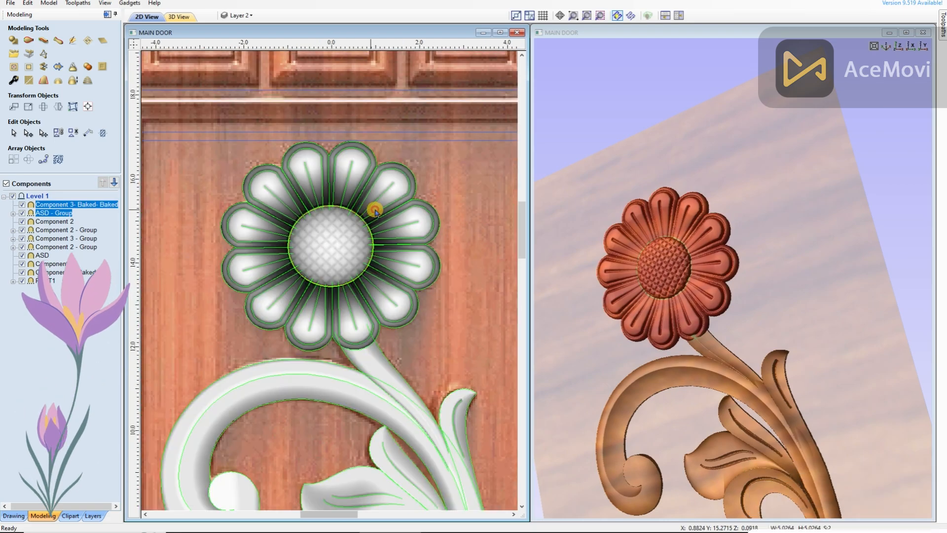
{"action": "mouse_move", "coordinate": [698, 332]}
{"action": "left_mouse_down"}
{"action": "mouse_move", "coordinate": [792, 314]}
{"action": "mouse_move", "coordinate": [776, 237]}
{"action": "mouse_move", "coordinate": [757, 231]}
{"action": "left_mouse_up"}
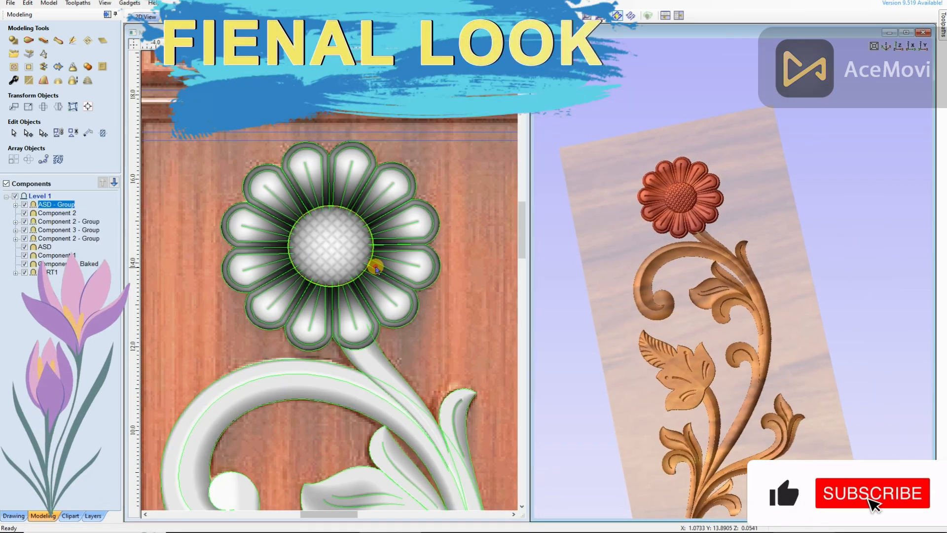
Examine the completed flower and the whole carved floral relief against the door image
{"action": "left_click", "coordinate": [407, 182]}
{"action": "scroll", "coordinate": [394, 210], "scroll_direction": "down", "scroll_amount": 4}
{"action": "left_click", "coordinate": [362, 232]}
{"action": "scroll", "coordinate": [362, 231], "scroll_direction": "down", "scroll_amount": 2}
{"action": "scroll", "coordinate": [339, 258], "scroll_direction": "up", "scroll_amount": 2}
{"action": "scroll", "coordinate": [340, 261], "scroll_direction": "down", "scroll_amount": 2}
{"action": "scroll", "coordinate": [718, 241], "scroll_direction": "down", "scroll_amount": 3}
{"action": "left_click_drag", "start_coordinate": [725, 246], "coordinate": [740, 306]}
{"action": "scroll", "coordinate": [371, 316], "scroll_direction": "down", "scroll_amount": 2}
{"action": "scroll", "coordinate": [371, 317], "scroll_direction": "up", "scroll_amount": 7}
{"action": "scroll", "coordinate": [398, 315], "scroll_direction": "down", "scroll_amount": 1}
Save the MAIN DOOR design
{"action": "left_click", "coordinate": [13, 515]}
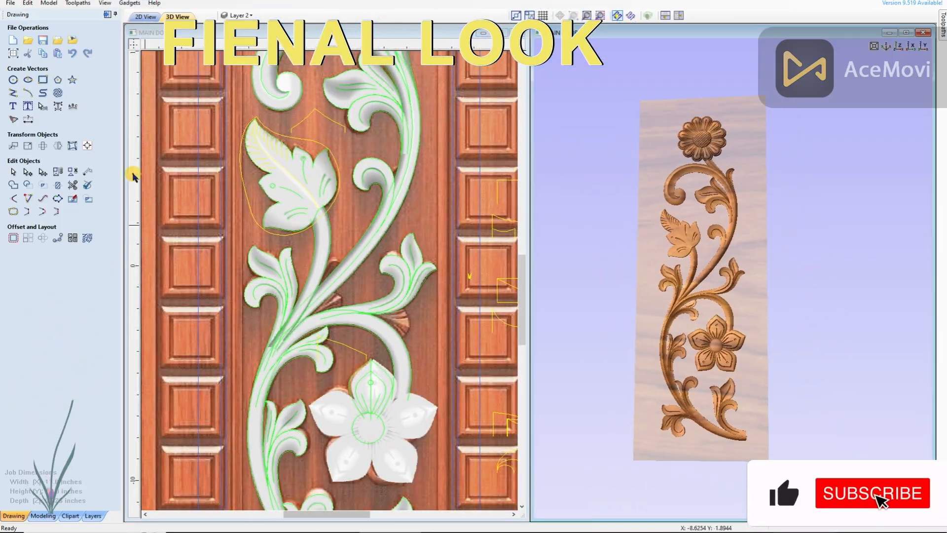
{"action": "scroll", "coordinate": [294, 257], "scroll_direction": "down", "scroll_amount": 2}
{"action": "left_click", "coordinate": [43, 41]}
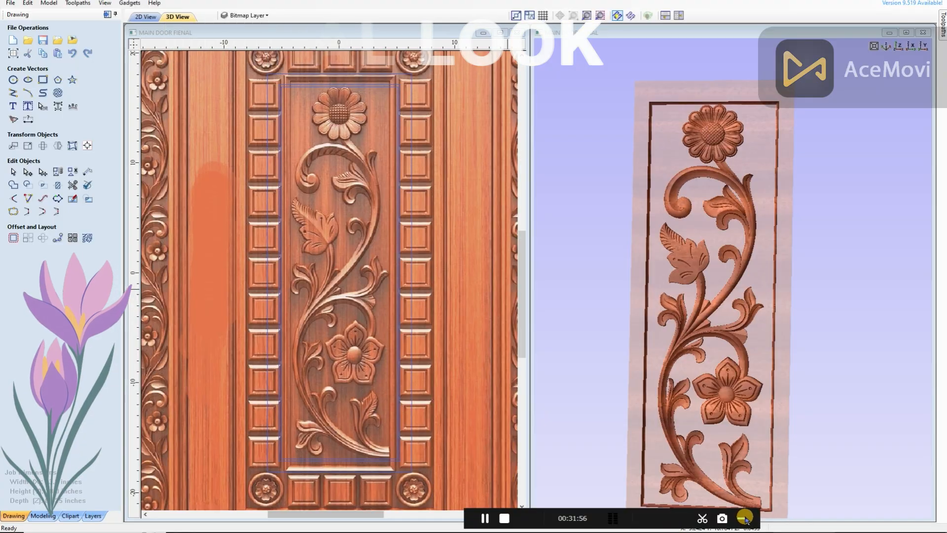
Inspect the bordered floral panel of the MAIN DOOR FIENAL design from several 3D angles
{"action": "left_click_drag", "start_coordinate": [641, 365], "coordinate": [775, 342]}
{"action": "left_click_drag", "start_coordinate": [697, 273], "coordinate": [727, 294]}
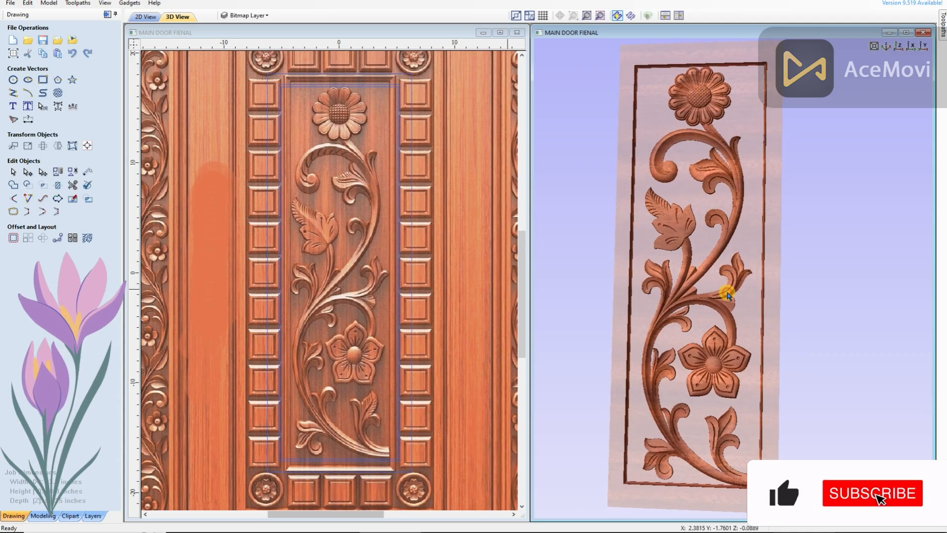
{"action": "left_click_drag", "start_coordinate": [685, 234], "coordinate": [754, 225]}
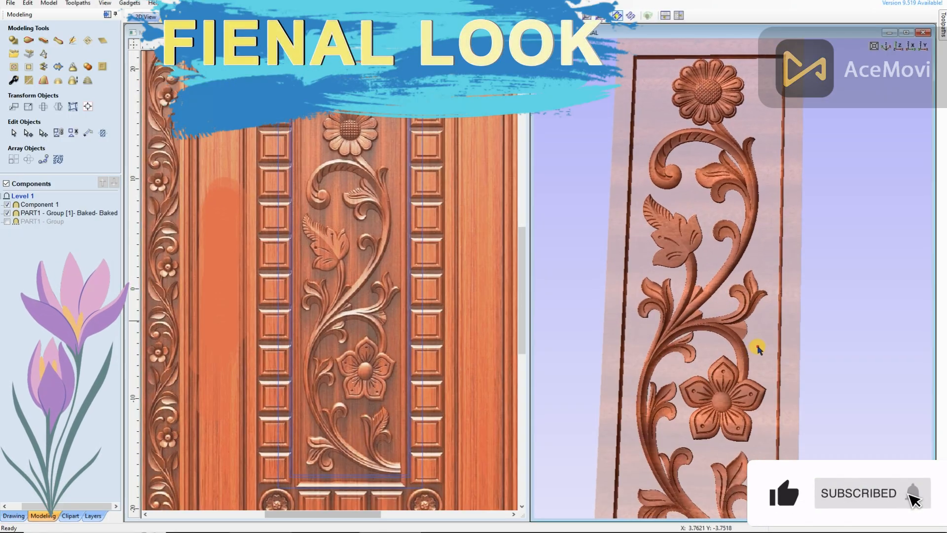
{"action": "mouse_move", "coordinate": [758, 349]}
{"action": "left_mouse_down"}
{"action": "mouse_move", "coordinate": [793, 282]}
{"action": "mouse_move", "coordinate": [794, 363]}
{"action": "mouse_move", "coordinate": [786, 335]}
{"action": "mouse_move", "coordinate": [771, 354]}
{"action": "left_mouse_up"}
{"action": "middle_click_drag", "start_coordinate": [412, 281], "coordinate": [413, 281]}
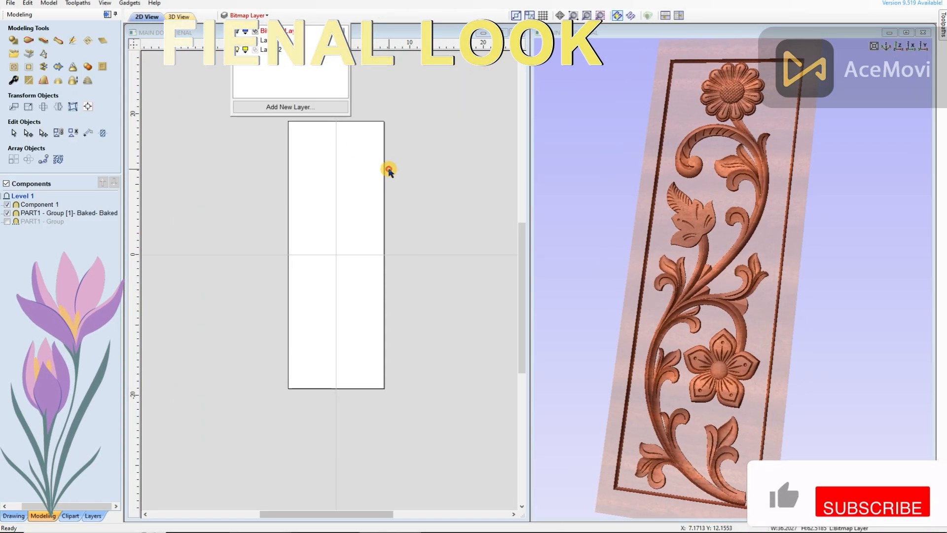
Check the panel without the Bitmap Layer, showing and hiding the PART1 - Group component
{"action": "left_click", "coordinate": [242, 15]}
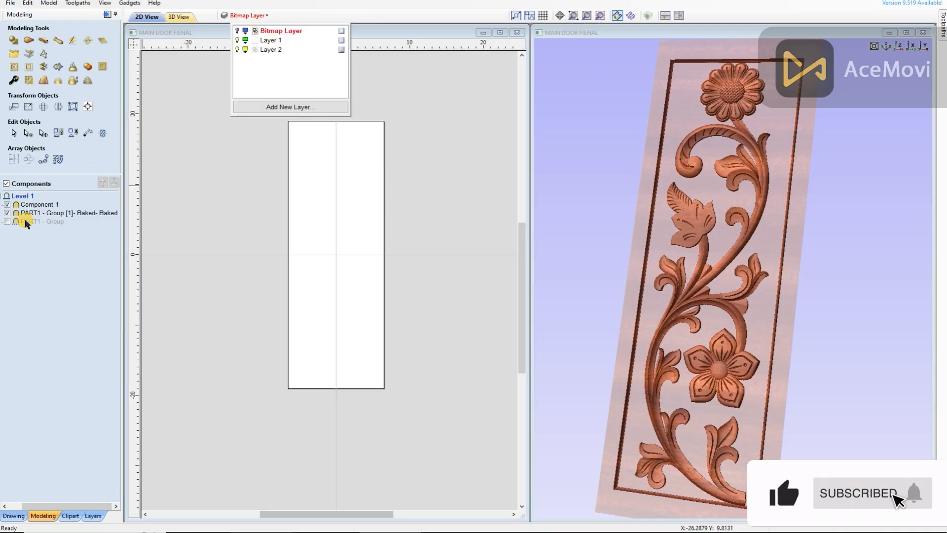
{"action": "left_click", "coordinate": [8, 221]}
{"action": "left_click_drag", "start_coordinate": [737, 304], "coordinate": [666, 272]}
{"action": "left_click", "coordinate": [345, 271]}
{"action": "scroll", "coordinate": [340, 257], "scroll_direction": "up", "scroll_amount": 2}
{"action": "left_click", "coordinate": [379, 237]}
{"action": "left_click", "coordinate": [132, 180]}
{"action": "left_click", "coordinate": [7, 221]}
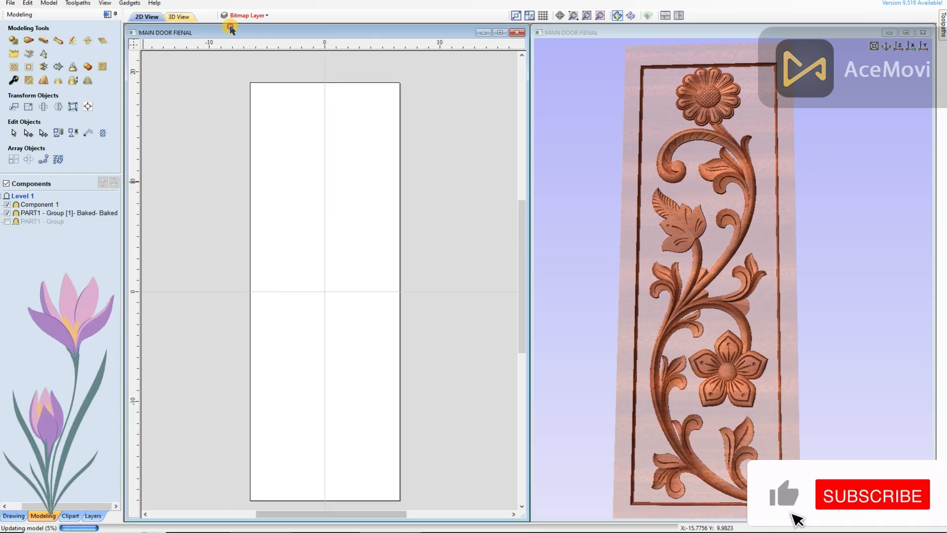
Show the Bitmap Layer and compare the relief and border components with the door image
{"action": "left_click", "coordinate": [244, 15]}
{"action": "left_click", "coordinate": [238, 30]}
{"action": "left_click", "coordinate": [424, 169]}
{"action": "right_click", "coordinate": [424, 169]}
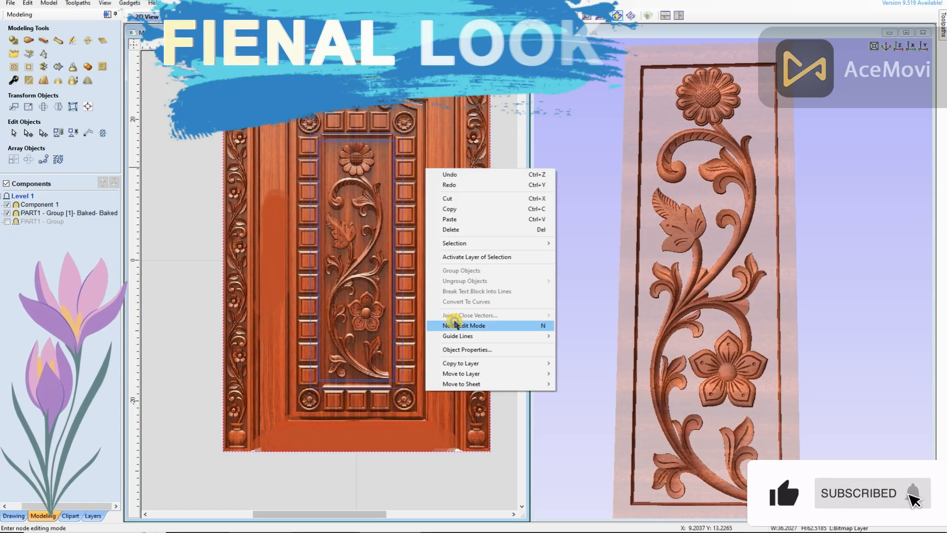
{"action": "left_click", "coordinate": [376, 465]}
{"action": "left_click", "coordinate": [673, 211]}
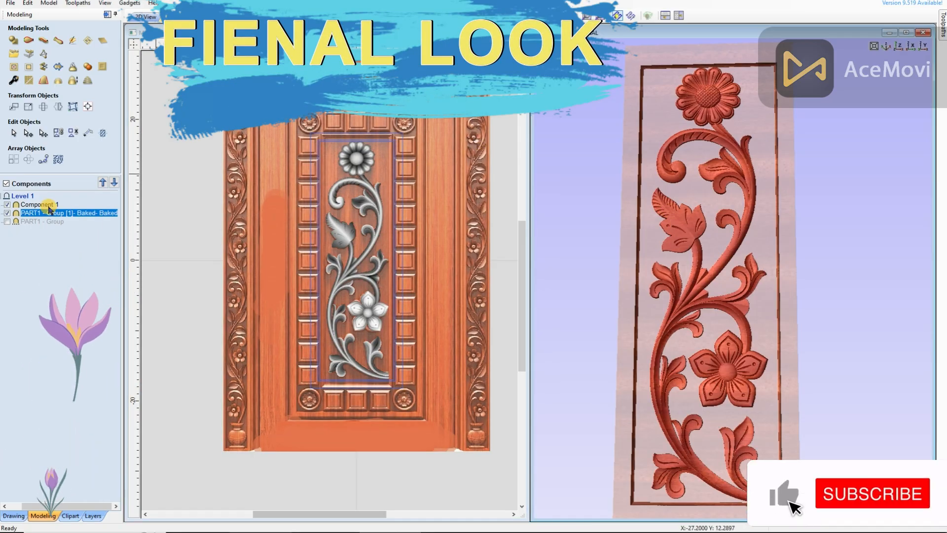
{"action": "right_click", "coordinate": [367, 165]}
{"action": "left_click", "coordinate": [547, 379]}
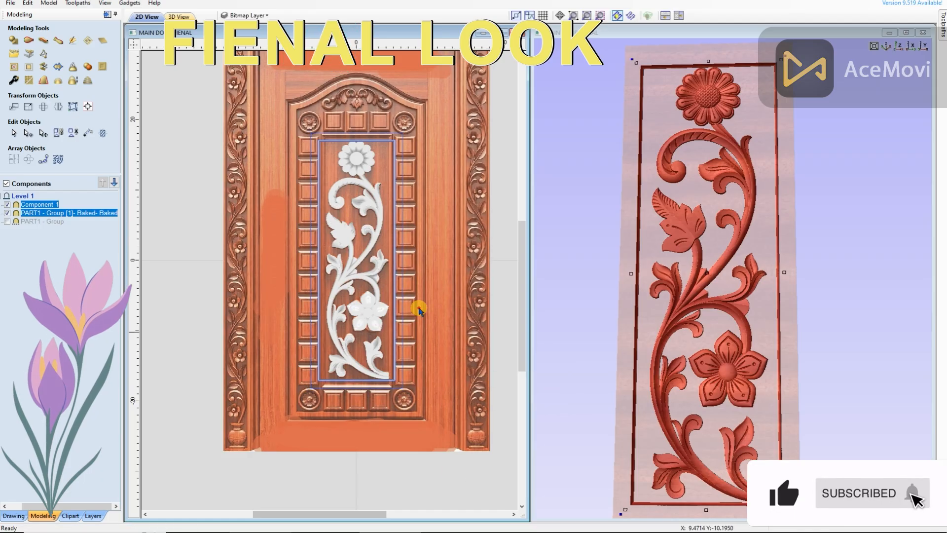
View the selected relief and border components without the Bitmap Layer and again over the door image
{"action": "left_click", "coordinate": [264, 16]}
{"action": "scroll", "coordinate": [387, 207], "scroll_direction": "up", "scroll_amount": 3}
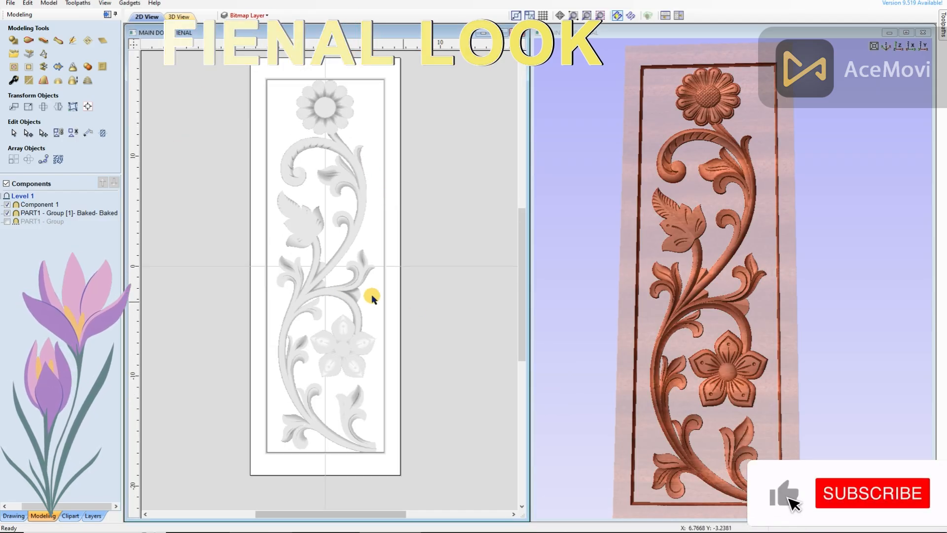
{"action": "left_click", "coordinate": [389, 225]}
{"action": "key", "text": "ctrl+a"}
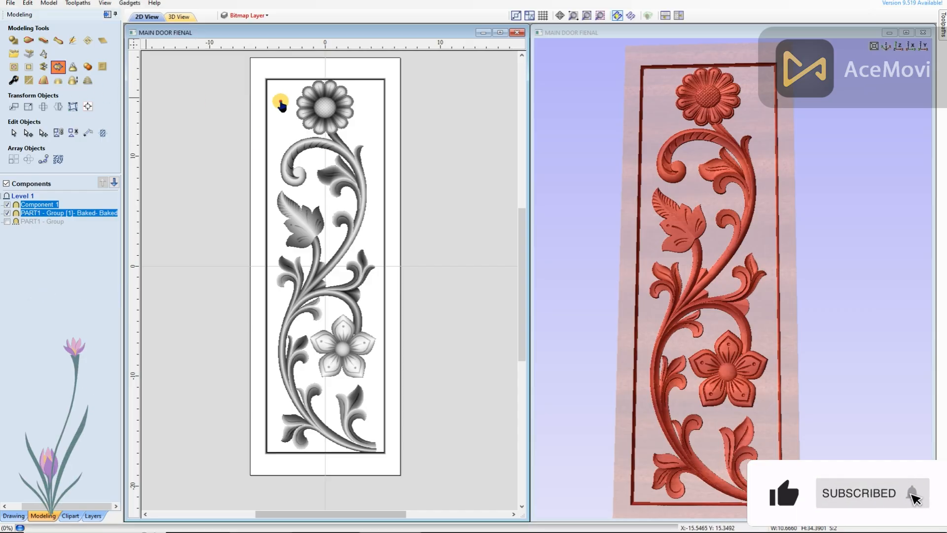
{"action": "scroll", "coordinate": [385, 163], "scroll_direction": "down", "scroll_amount": 4}
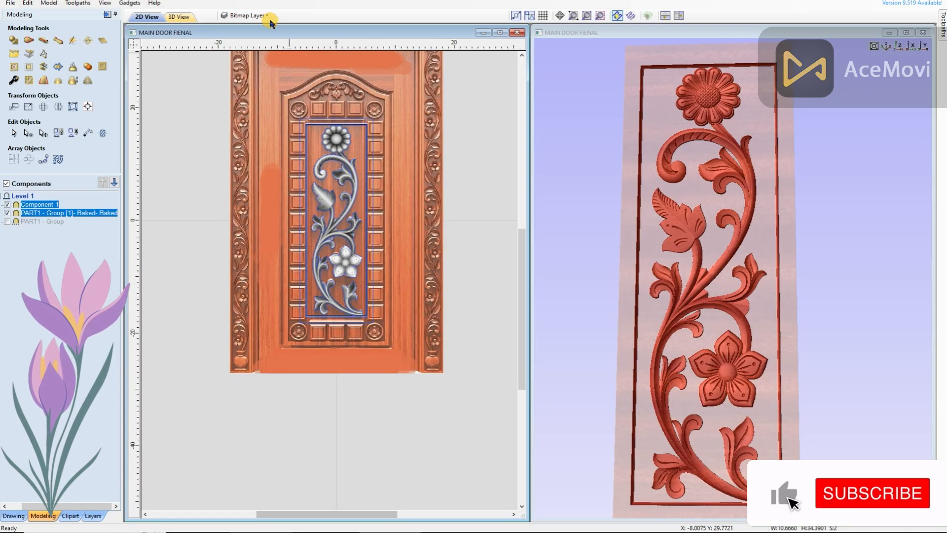
Toggle the Bitmap Layer off and on, and move the selected floral relief and border components to Layer 2
{"action": "left_click", "coordinate": [265, 15]}
{"action": "left_click", "coordinate": [237, 31]}
{"action": "left_click", "coordinate": [236, 30]}
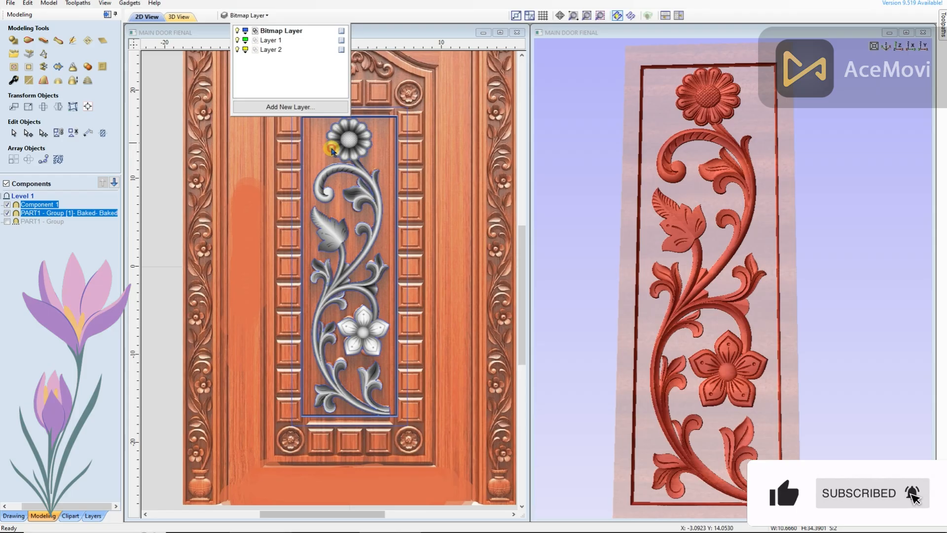
{"action": "scroll", "coordinate": [307, 118], "scroll_direction": "up", "scroll_amount": 3}
{"action": "right_click", "coordinate": [349, 129]}
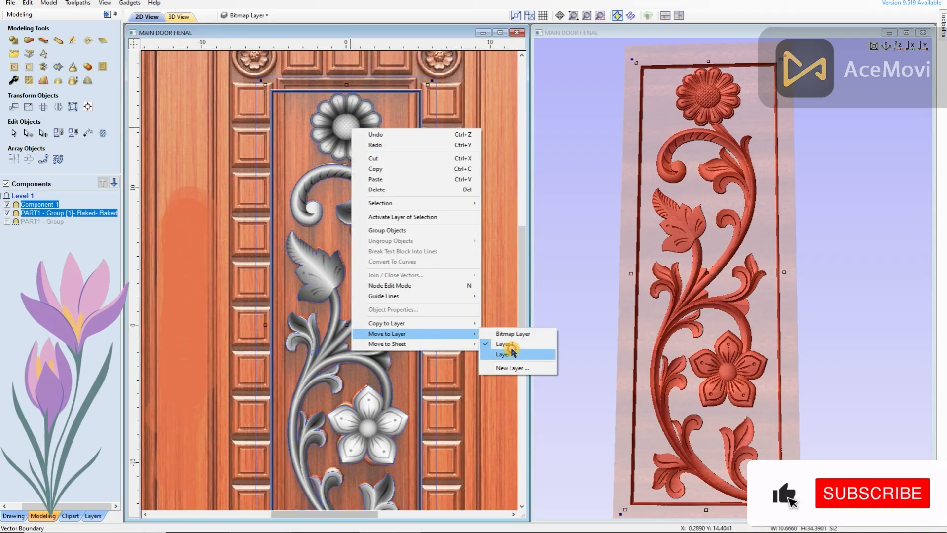
{"action": "left_click", "coordinate": [516, 354]}
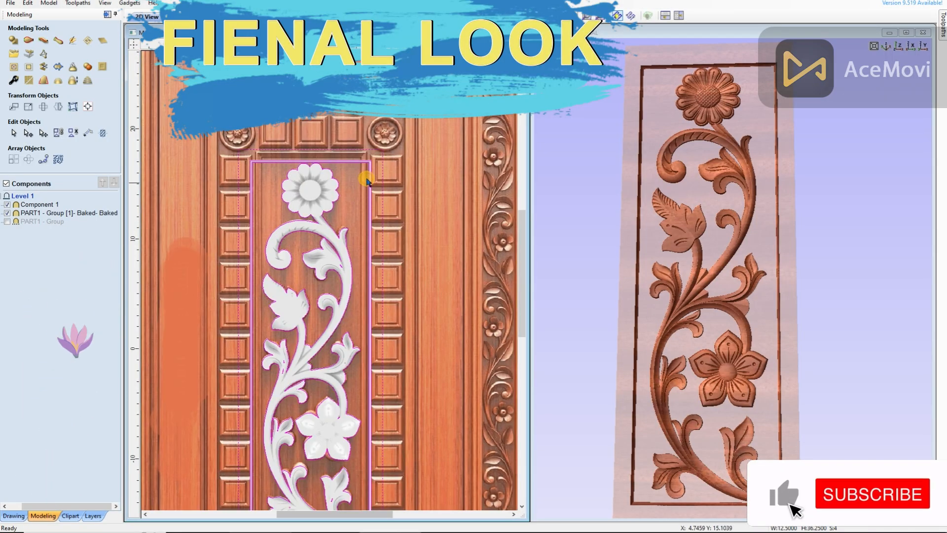
Move the selected border and floral vectors of the panel to Layer 1 and hide the Bitmap Layer
{"action": "right_click", "coordinate": [372, 174]}
{"action": "mouse_move", "coordinate": [445, 379]}
{"action": "left_click", "coordinate": [524, 391]}
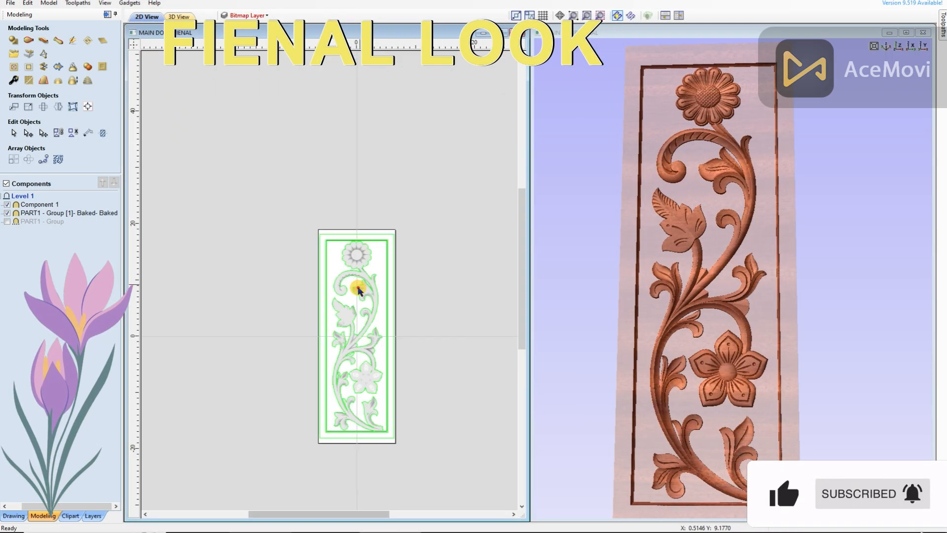
Examine the bordered floral relief in the 3D view up close and from a tilted angle
{"action": "scroll", "coordinate": [331, 327], "scroll_direction": "up", "scroll_amount": 3}
{"action": "left_click_drag", "start_coordinate": [726, 277], "coordinate": [743, 283]}
{"action": "scroll", "coordinate": [744, 283], "scroll_direction": "up", "scroll_amount": 2}
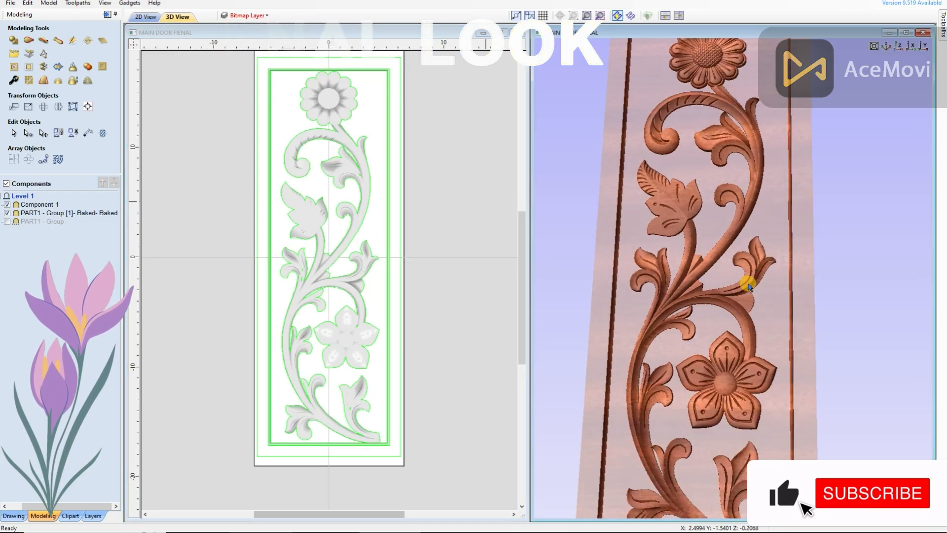
{"action": "scroll", "coordinate": [742, 282], "scroll_direction": "down", "scroll_amount": 2}
{"action": "scroll", "coordinate": [298, 197], "scroll_direction": "up", "scroll_amount": 2}
{"action": "scroll", "coordinate": [310, 156], "scroll_direction": "down", "scroll_amount": 2}
{"action": "scroll", "coordinate": [298, 197], "scroll_direction": "up", "scroll_amount": 1}
{"action": "scroll", "coordinate": [281, 218], "scroll_direction": "down", "scroll_amount": 1}
{"action": "left_click_drag", "start_coordinate": [662, 313], "coordinate": [760, 321]}
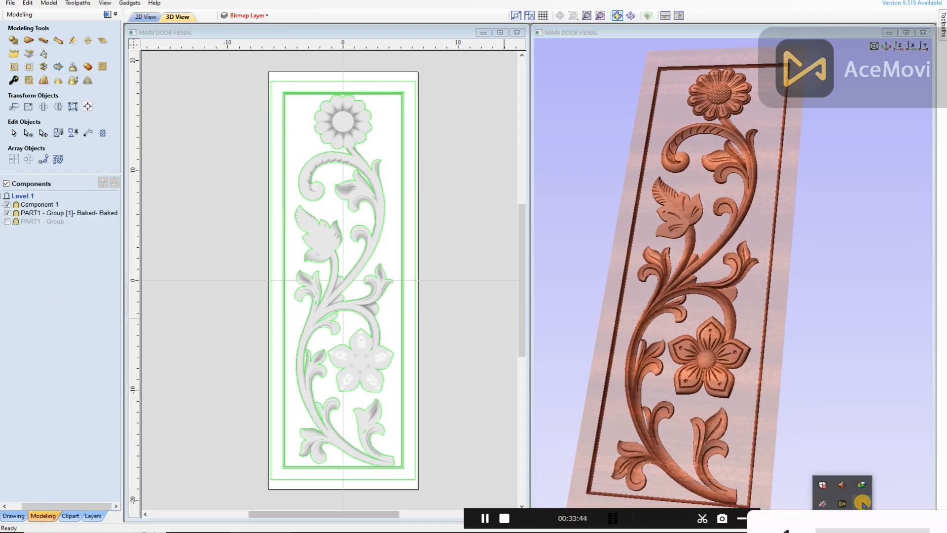
{"action": "left_click", "coordinate": [741, 518]}
{"action": "left_click_drag", "start_coordinate": [778, 348], "coordinate": [779, 355]}
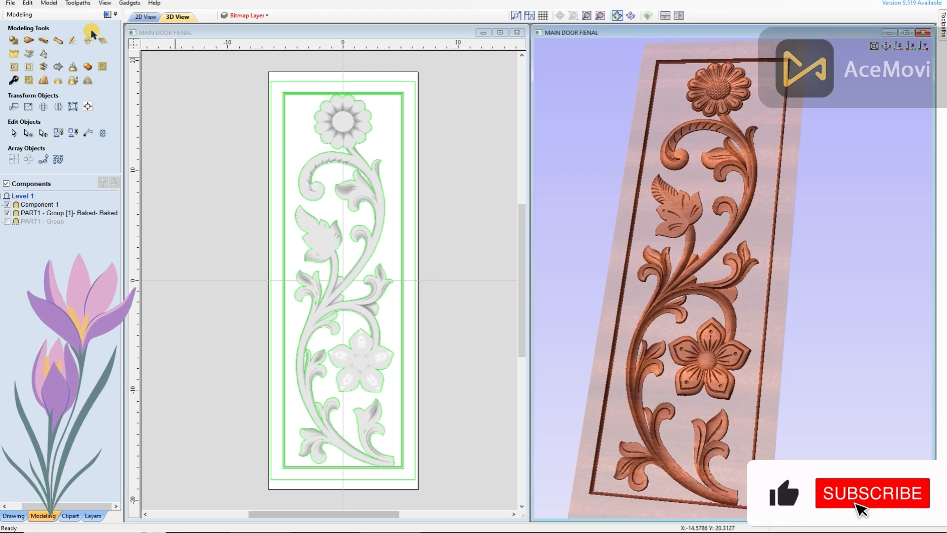
Compare the 3D relief with the modeling plane hidden and shown again, checking the shadow shading option in between
{"action": "left_click", "coordinate": [105, 3]}
{"action": "left_click", "coordinate": [124, 56]}
{"action": "mouse_move", "coordinate": [804, 248]}
{"action": "left_mouse_down"}
{"action": "mouse_move", "coordinate": [730, 302]}
{"action": "mouse_move", "coordinate": [745, 280]}
{"action": "left_mouse_up"}
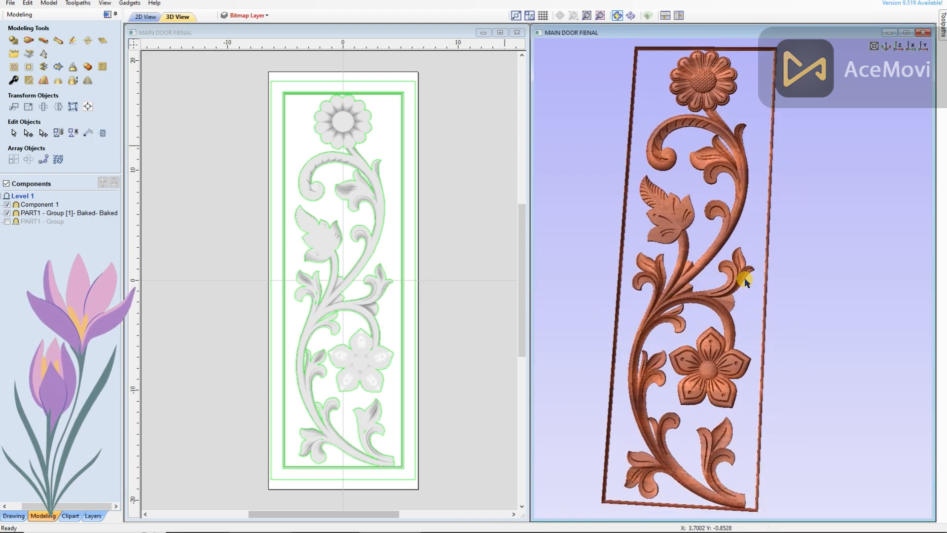
{"action": "left_click", "coordinate": [107, 4]}
{"action": "left_click", "coordinate": [148, 132]}
{"action": "left_click_drag", "start_coordinate": [774, 247], "coordinate": [769, 250]}
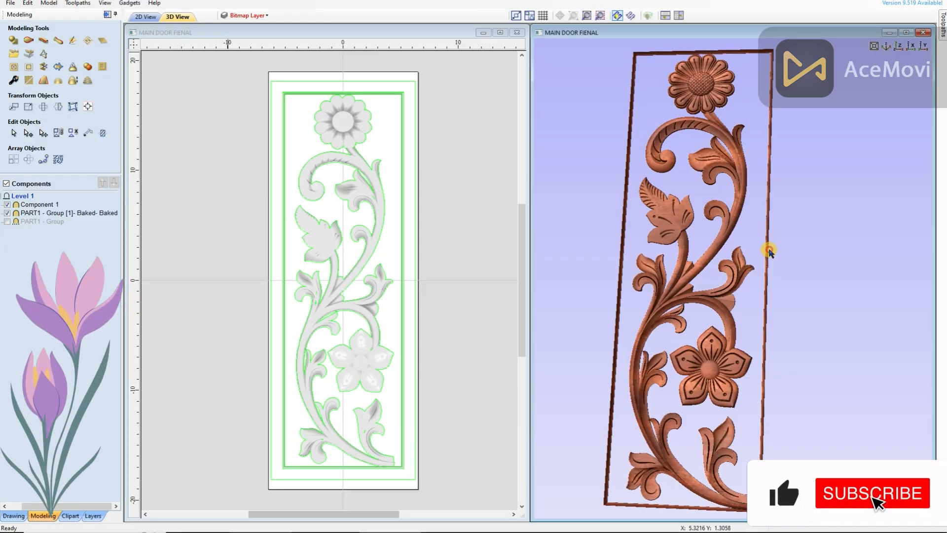
{"action": "left_click", "coordinate": [106, 4]}
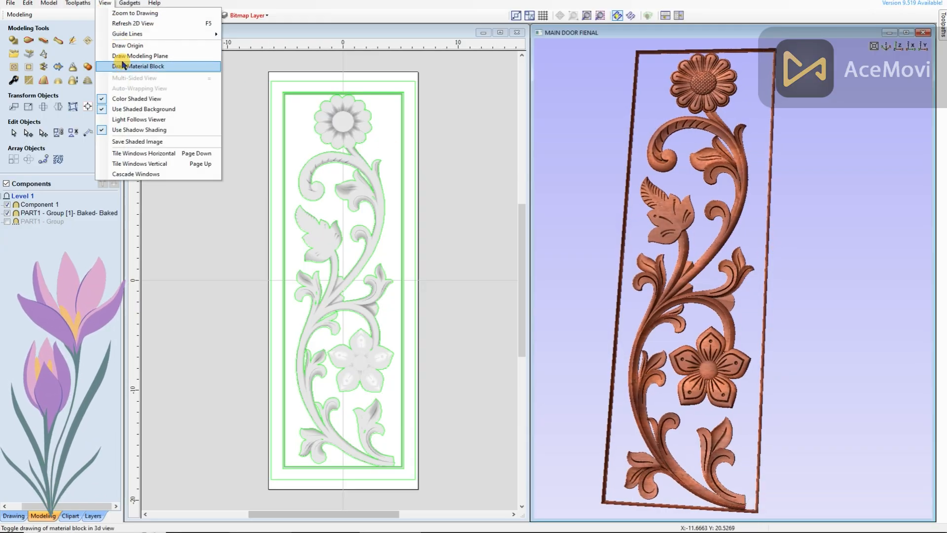
{"action": "left_click", "coordinate": [131, 65]}
{"action": "left_click_drag", "start_coordinate": [739, 285], "coordinate": [786, 236]}
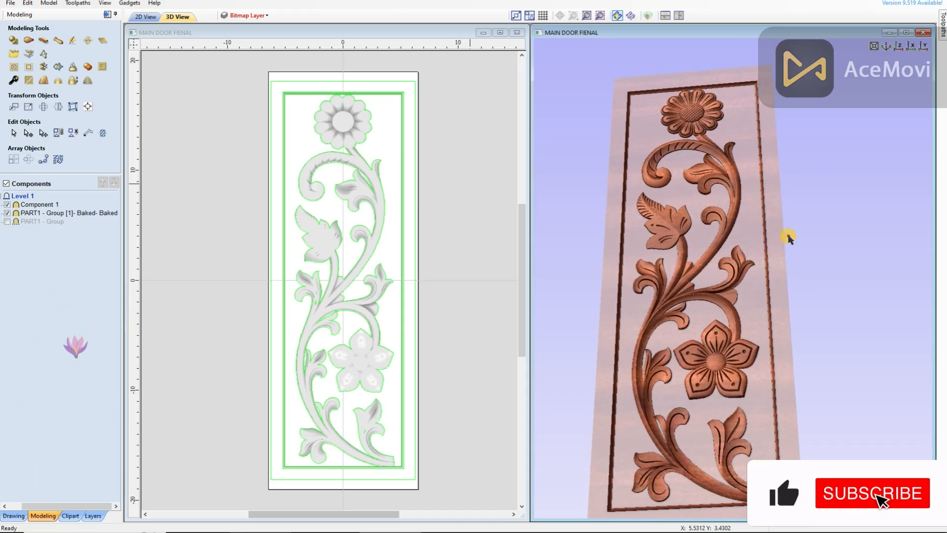
Select the floral relief component and examine it against its border in the 3D view
{"action": "left_click", "coordinate": [322, 189]}
{"action": "left_click_drag", "start_coordinate": [835, 277], "coordinate": [830, 316]}
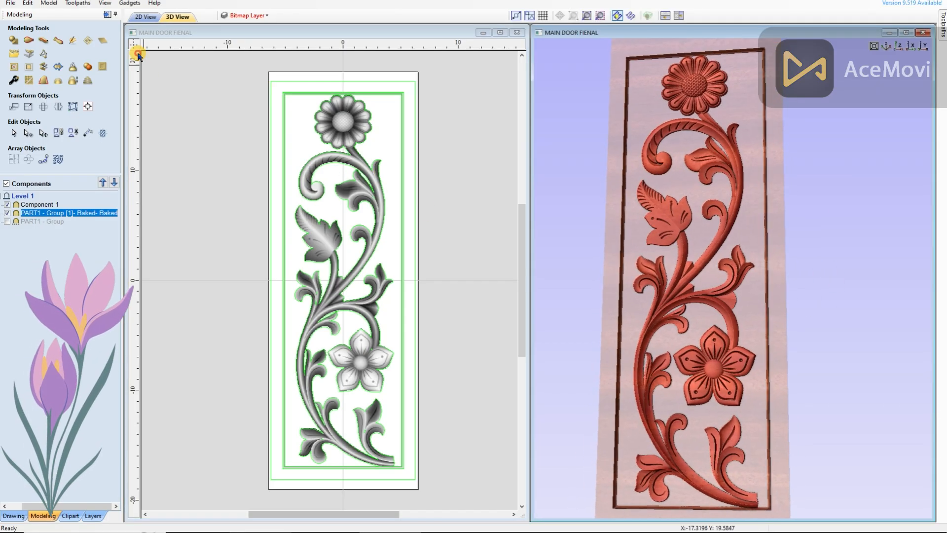
{"action": "left_click", "coordinate": [105, 4]}
{"action": "left_click", "coordinate": [453, 153]}
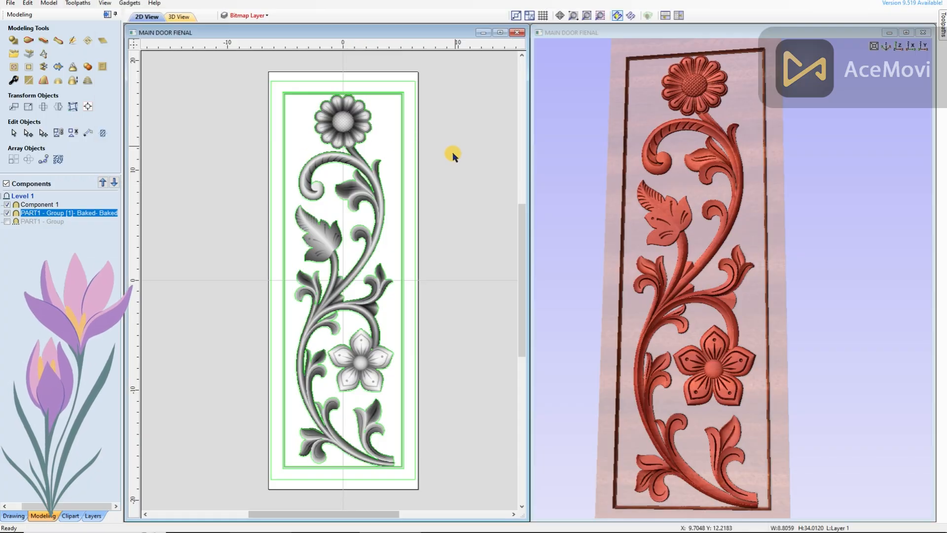
{"action": "left_click", "coordinate": [341, 122]}
{"action": "left_click_drag", "start_coordinate": [607, 239], "coordinate": [600, 231]}
Rename the selected floral relief component as SD
{"action": "right_click", "coordinate": [102, 213]}
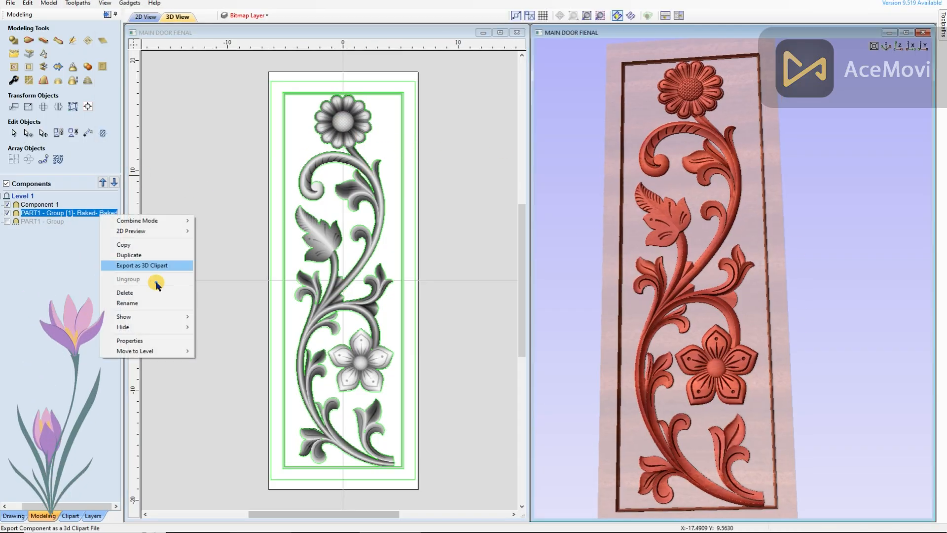
{"action": "left_click", "coordinate": [143, 302]}
{"action": "type", "text": "SD"}
{"action": "left_click", "coordinate": [205, 229]}
{"action": "left_click", "coordinate": [337, 116]}
View the selected floral component with the modeling plane hidden and shown again
{"action": "left_click", "coordinate": [87, 4]}
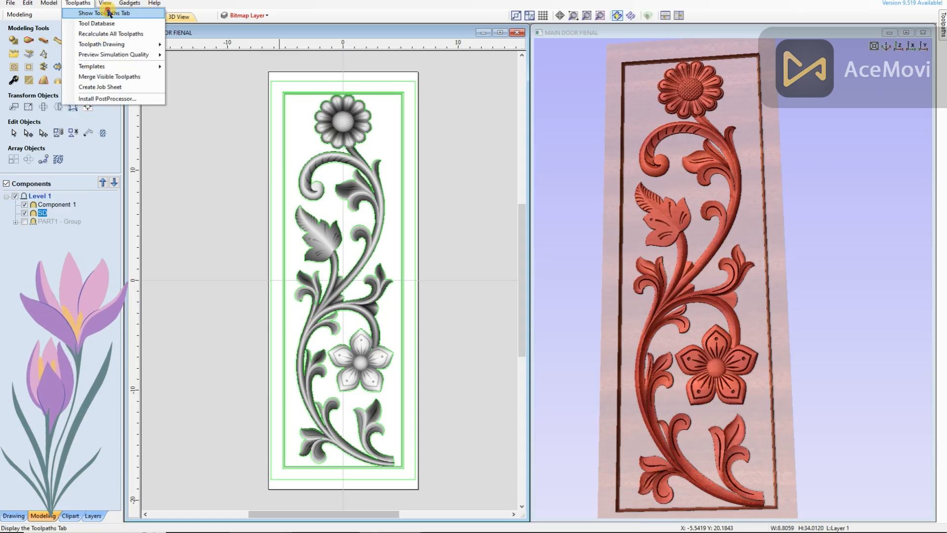
{"action": "mouse_move", "coordinate": [105, 4]}
{"action": "left_click", "coordinate": [143, 56]}
{"action": "left_click_drag", "start_coordinate": [830, 288], "coordinate": [827, 302]}
{"action": "left_click", "coordinate": [105, 4]}
{"action": "left_click", "coordinate": [132, 57]}
{"action": "left_click", "coordinate": [104, 5]}
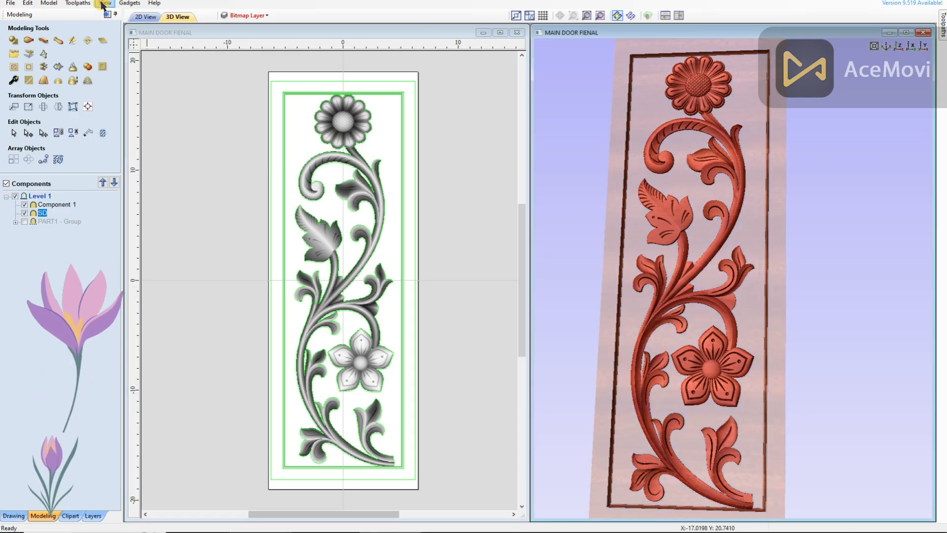
Deselect the floral component and review the finished bordered panel in the 3D view
{"action": "left_click", "coordinate": [730, 231]}
{"action": "mouse_move", "coordinate": [731, 230]}
{"action": "left_mouse_down"}
{"action": "mouse_move", "coordinate": [726, 221]}
{"action": "mouse_move", "coordinate": [705, 262]}
{"action": "left_mouse_up"}
{"action": "left_click", "coordinate": [783, 268]}
{"action": "scroll", "coordinate": [364, 167], "scroll_direction": "up", "scroll_amount": 1}
{"action": "scroll", "coordinate": [363, 161], "scroll_direction": "down", "scroll_amount": 1}
{"action": "left_click_drag", "start_coordinate": [773, 274], "coordinate": [768, 270]}
{"action": "left_click", "coordinate": [364, 203]}
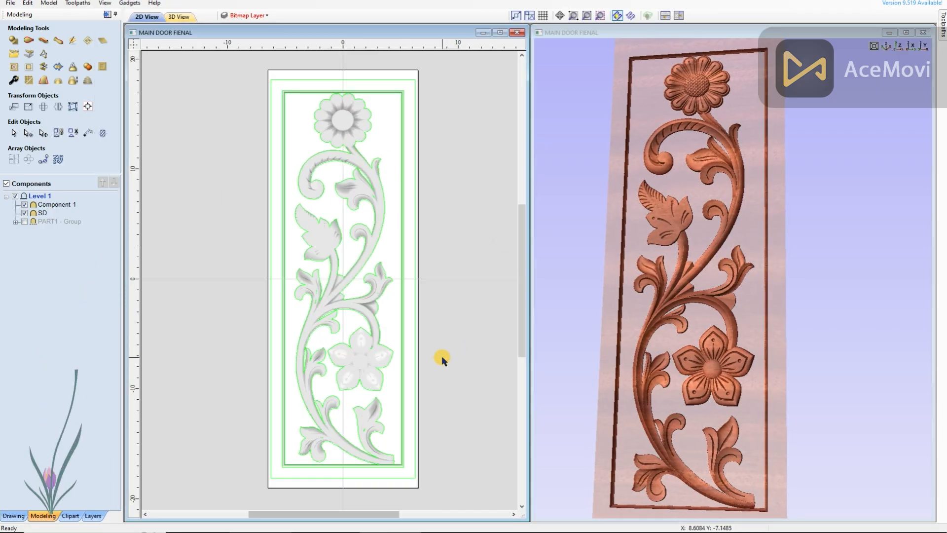